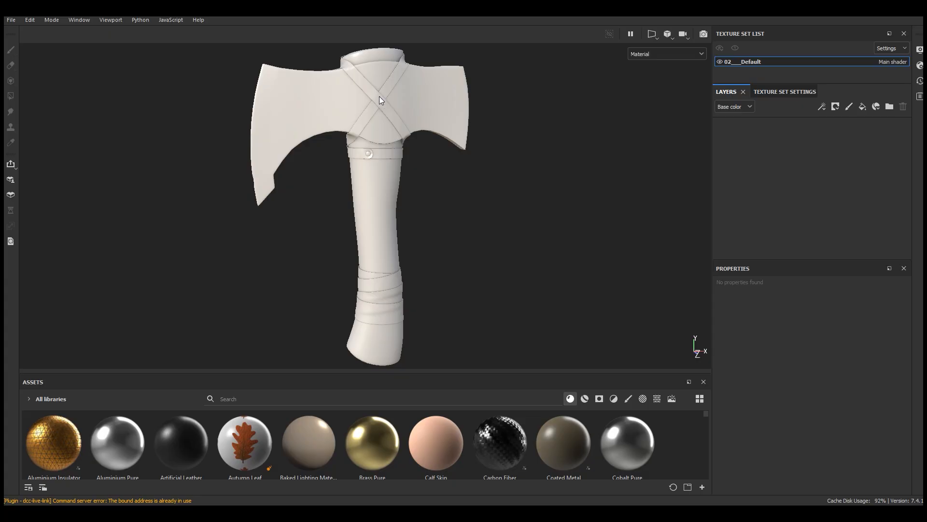
# Step: Apply the Iron Old smart material to the whole axe
pyautogui.scroll(8, 376, 146)
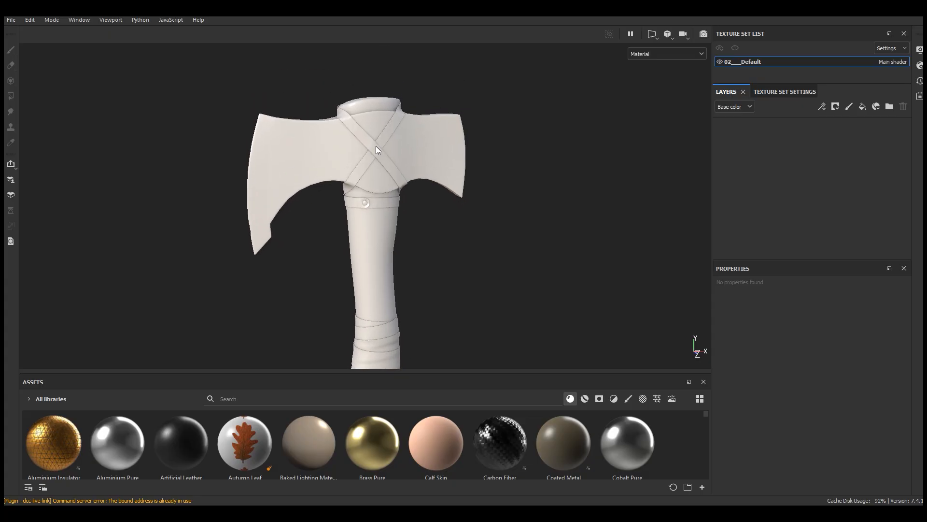
pyautogui.keyDown('alt'); pyautogui.moveTo(330, 141); pyautogui.dragTo(323, 163); pyautogui.keyUp('alt')
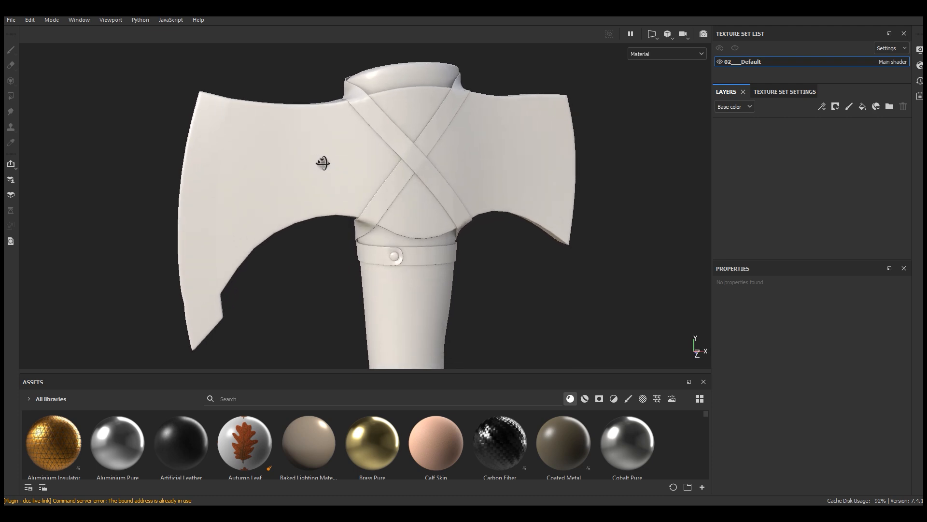
pyautogui.moveTo(285, 153)
pyautogui.keyDown('alt'); pyautogui.mouseDown()
pyautogui.moveTo(298, 140)
pyautogui.moveTo(305, 186)
pyautogui.moveTo(316, 114)
pyautogui.mouseUp(); pyautogui.keyUp('alt')
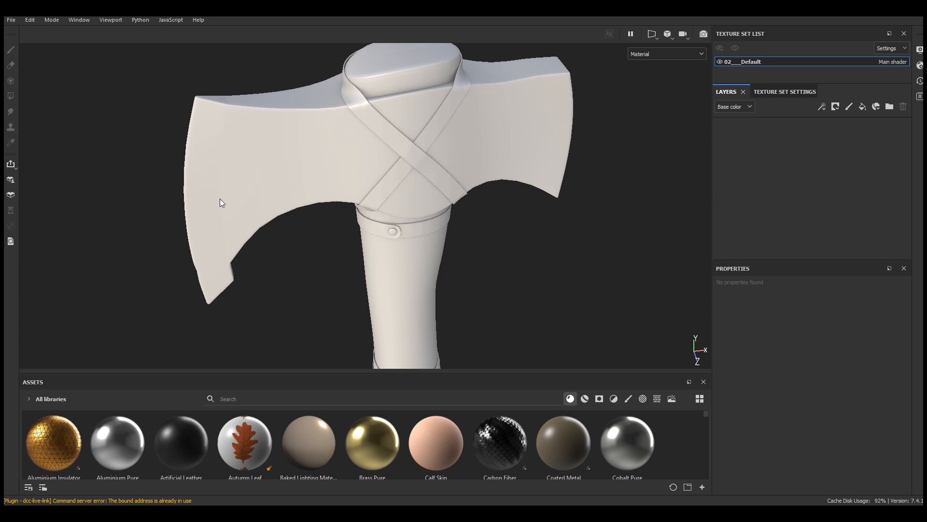
pyautogui.scroll(-5, 308, 86)
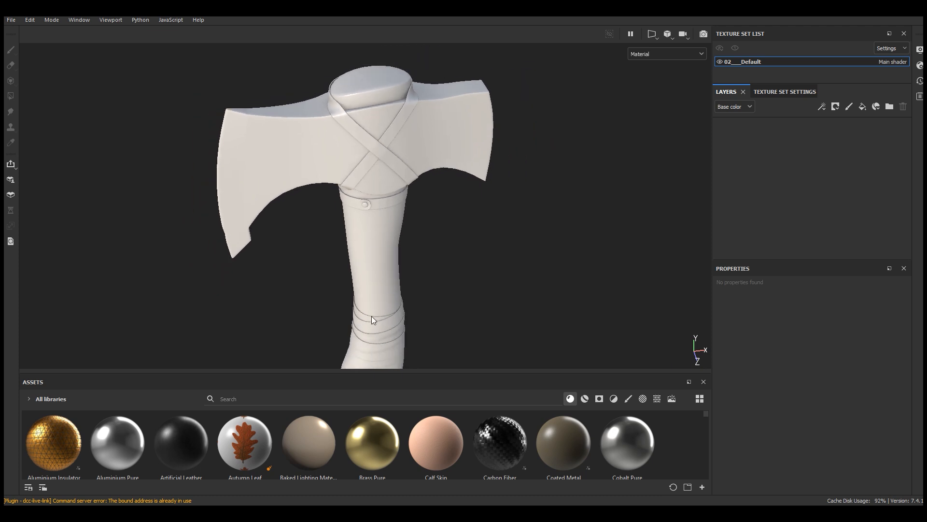
pyautogui.scroll(4, 286, 146)
pyautogui.keyDown('alt'); pyautogui.moveTo(315, 84); pyautogui.dragTo(326, 173); pyautogui.keyUp('alt')
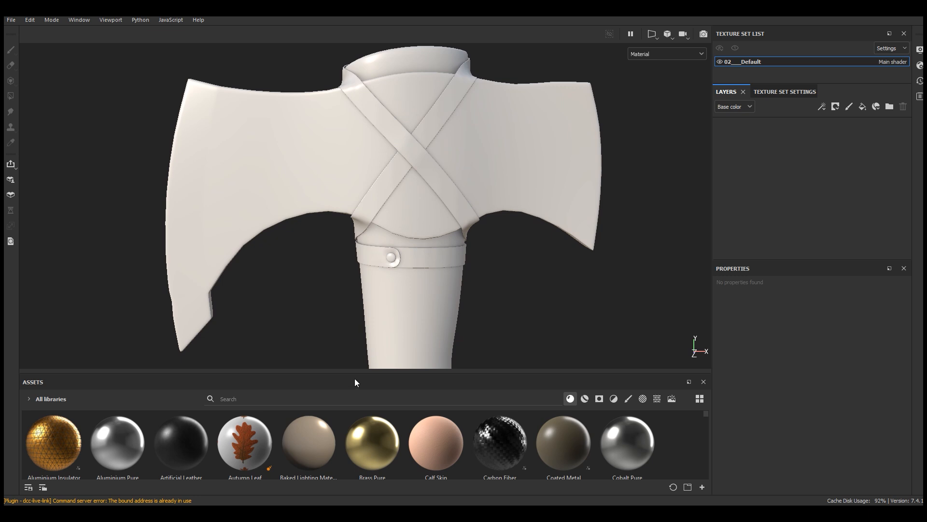
pyautogui.moveTo(355, 373); pyautogui.dragTo(354, 302)
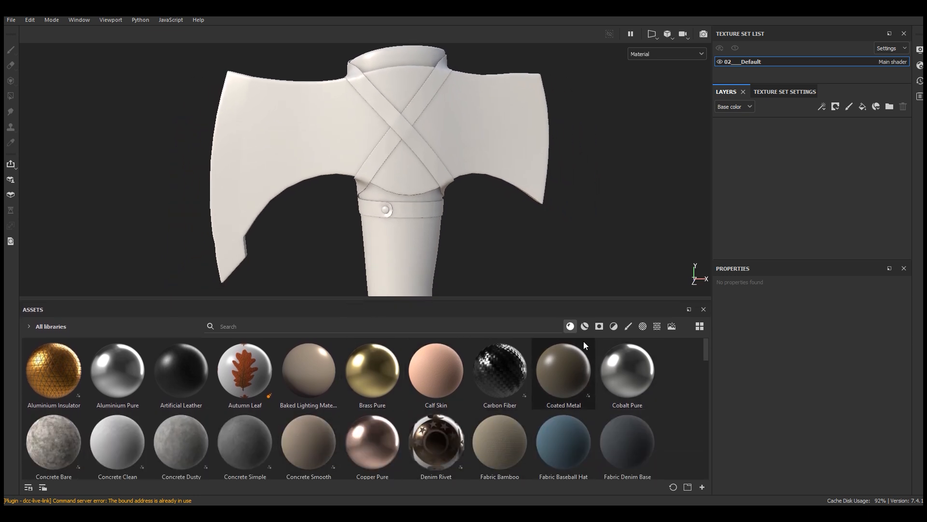
pyautogui.click(585, 326)
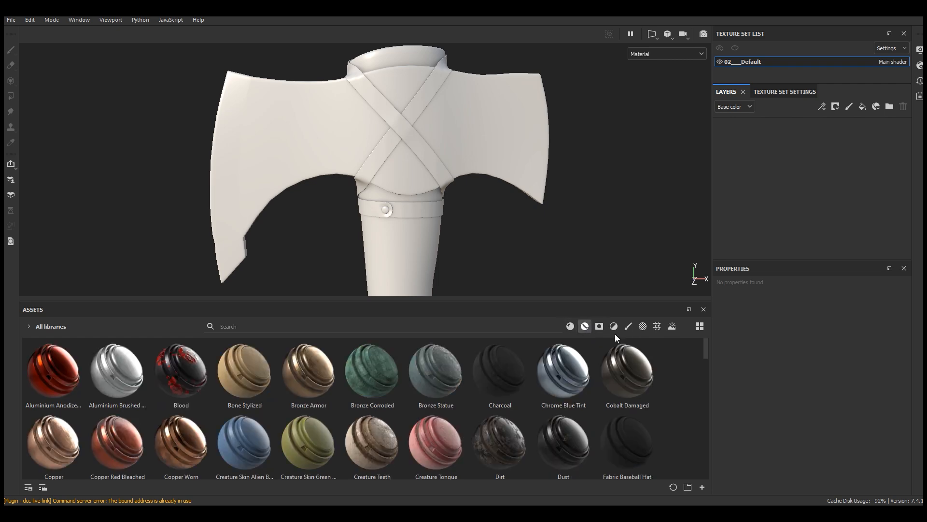
pyautogui.moveTo(705, 354); pyautogui.dragTo(705, 387)
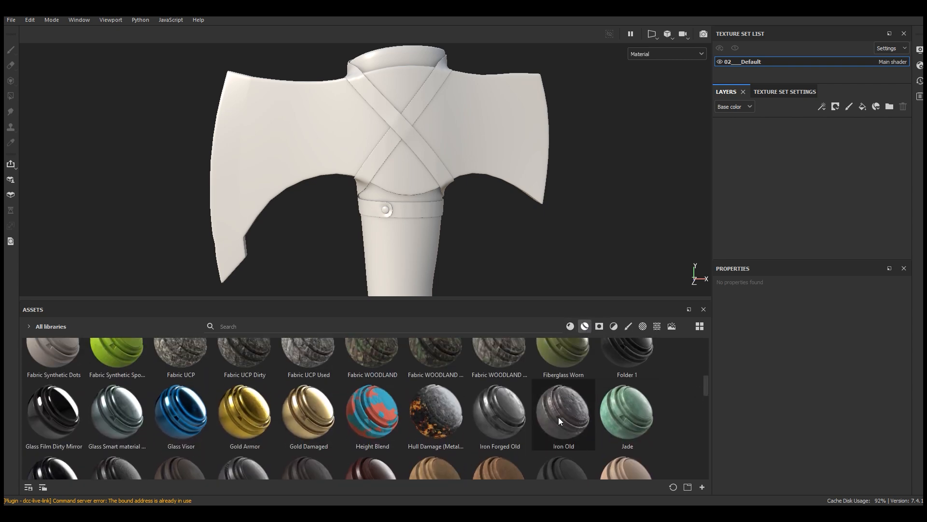
pyautogui.moveTo(562, 408)
pyautogui.moveTo(566, 415); pyautogui.dragTo(434, 217)
pyautogui.moveTo(409, 301); pyautogui.dragTo(407, 373)
# Step: Examine how the iron material looks over the whole axe, from the blades down to the handle
pyautogui.scroll(-1, 396, 143)
pyautogui.keyDown('alt'); pyautogui.moveTo(404, 170); pyautogui.dragTo(419, 190); pyautogui.keyUp('alt')
pyautogui.keyDown('alt'); pyautogui.moveTo(428, 256); pyautogui.dragTo(405, 117, button='middle'); pyautogui.keyUp('alt')
pyautogui.scroll(-3, 400, 226)
pyautogui.scroll(-3, 390, 199)
pyautogui.scroll(2, 389, 228)
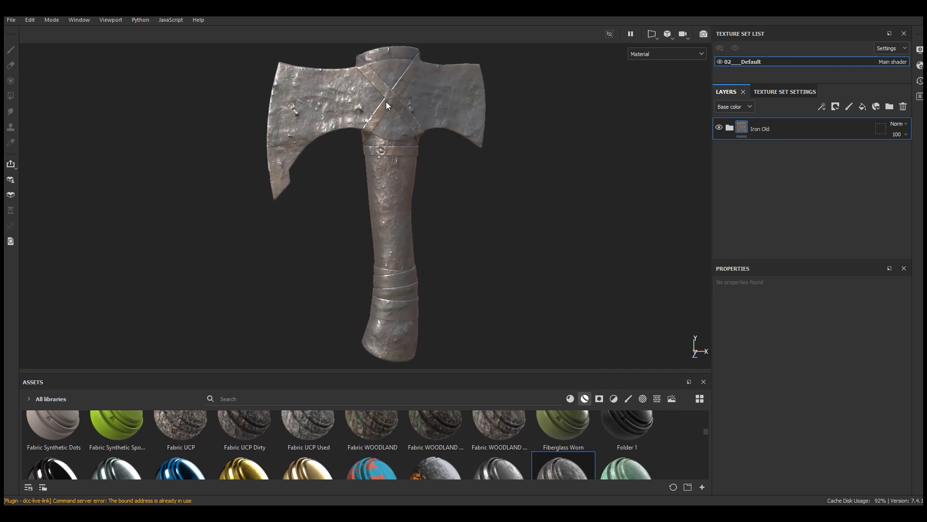
pyautogui.scroll(5, 384, 65)
pyautogui.scroll(2, 384, 62)
pyautogui.keyDown('alt'); pyautogui.moveTo(398, 92); pyautogui.dragTo(397, 127, button='middle'); pyautogui.keyUp('alt')
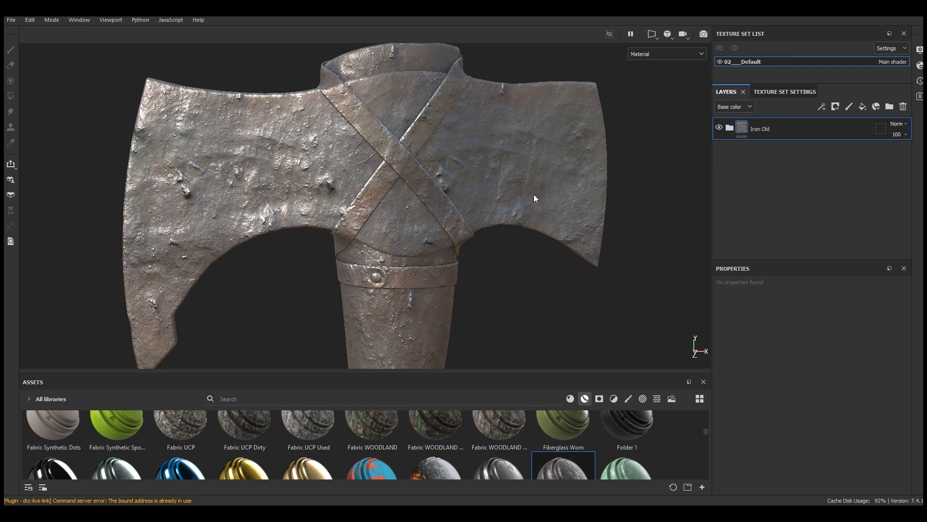
pyautogui.scroll(-3, 477, 159)
pyautogui.moveTo(476, 162)
pyautogui.keyDown('alt'); pyautogui.mouseDown()
pyautogui.moveTo(571, 164)
pyautogui.moveTo(488, 167)
pyautogui.mouseUp(); pyautogui.keyUp('alt')
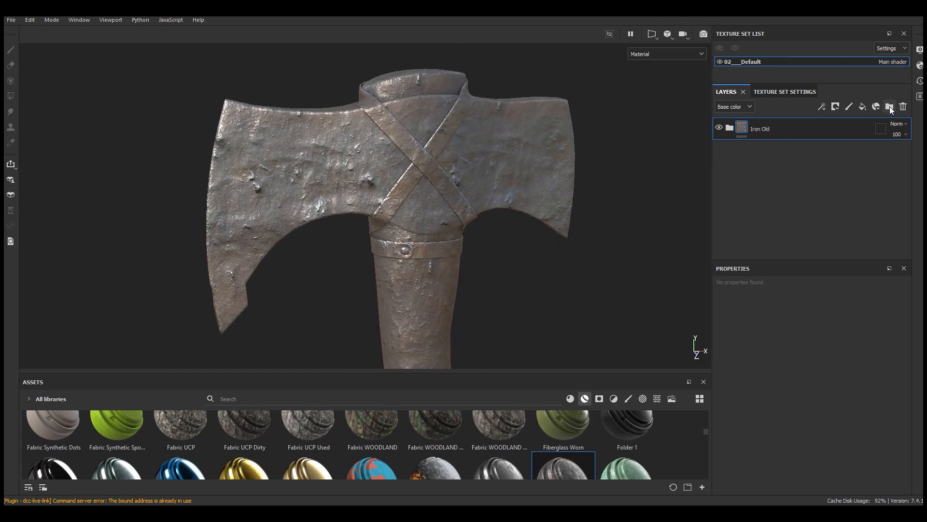
# Step: Create a layer folder named Metal and move the Iron Old material into it
pyautogui.click(890, 108)
pyautogui.doubleClick(763, 129)
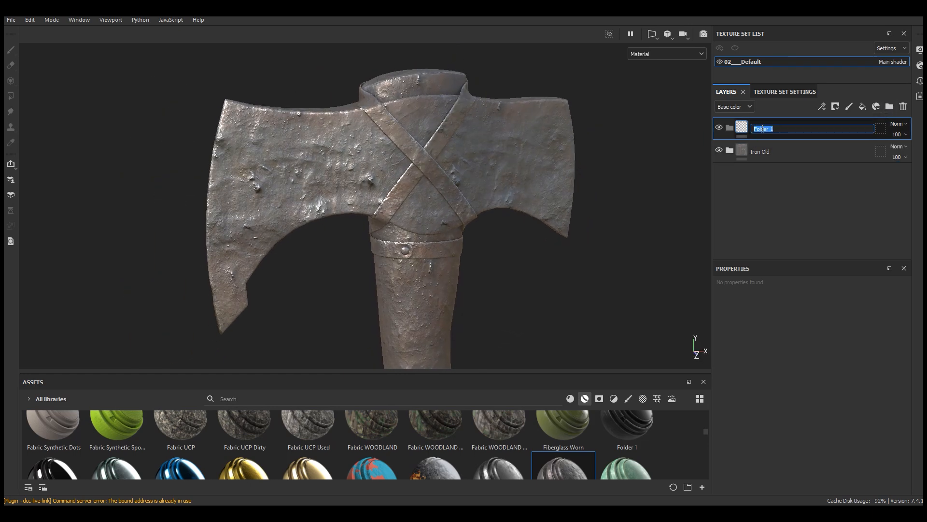
pyautogui.write('Metal')
pyautogui.press('Return')
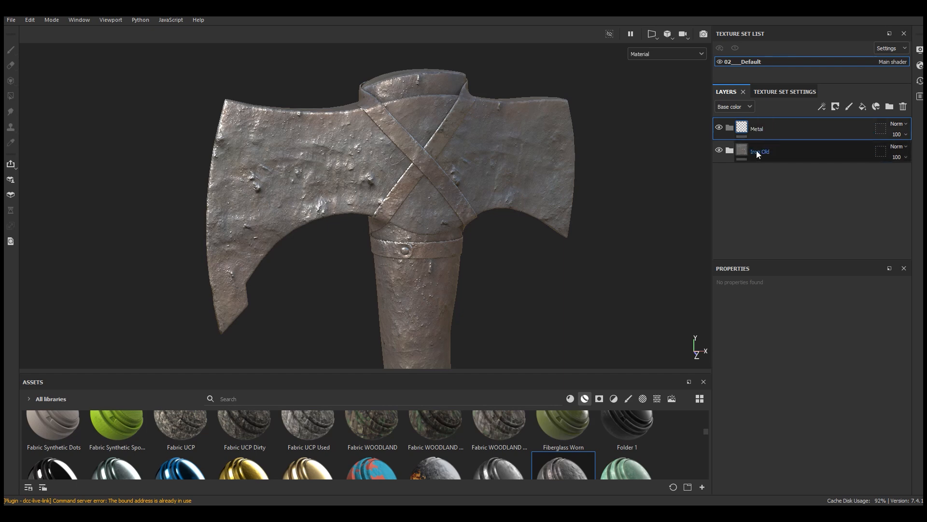
pyautogui.click(762, 153)
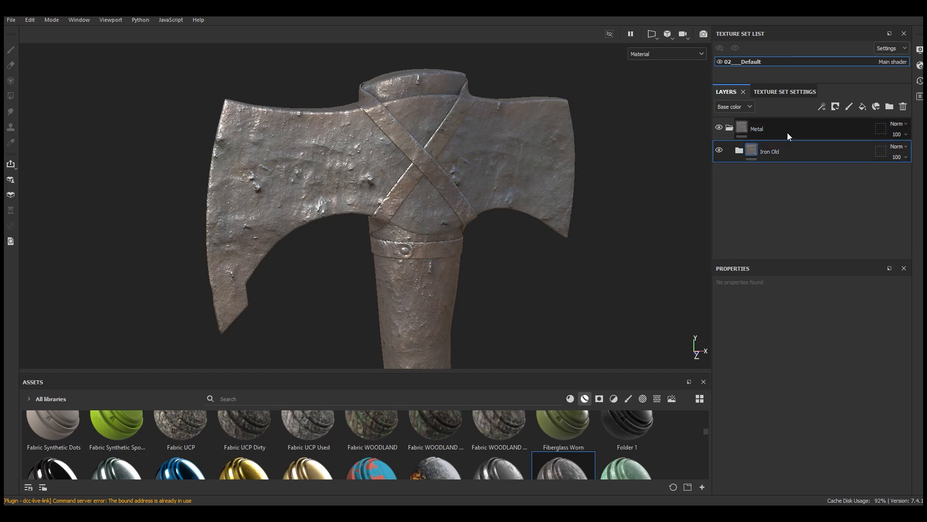
pyautogui.moveTo(738, 145); pyautogui.dragTo(787, 128)
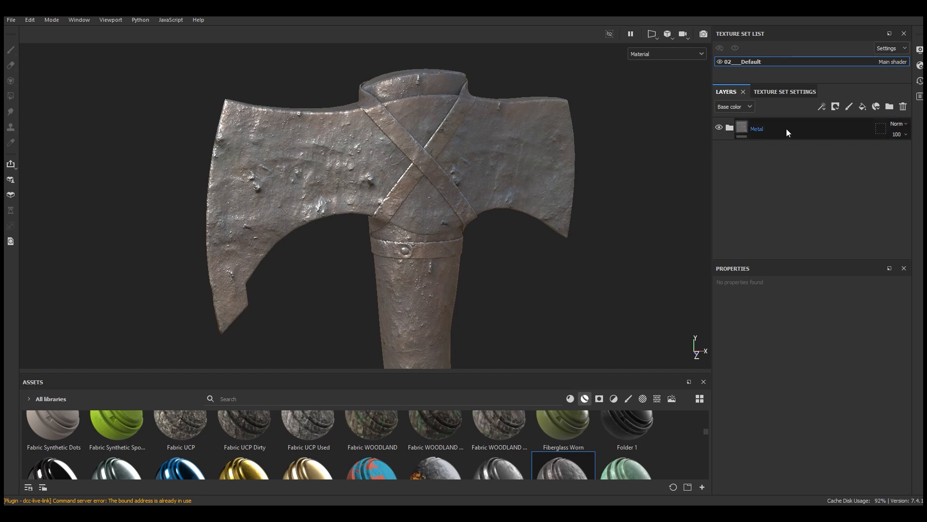
# Step: Add a black mask to the Metal folder and reveal only the axe head with a white mesh Polygon Fill
pyautogui.click(836, 107)
pyautogui.click(840, 131)
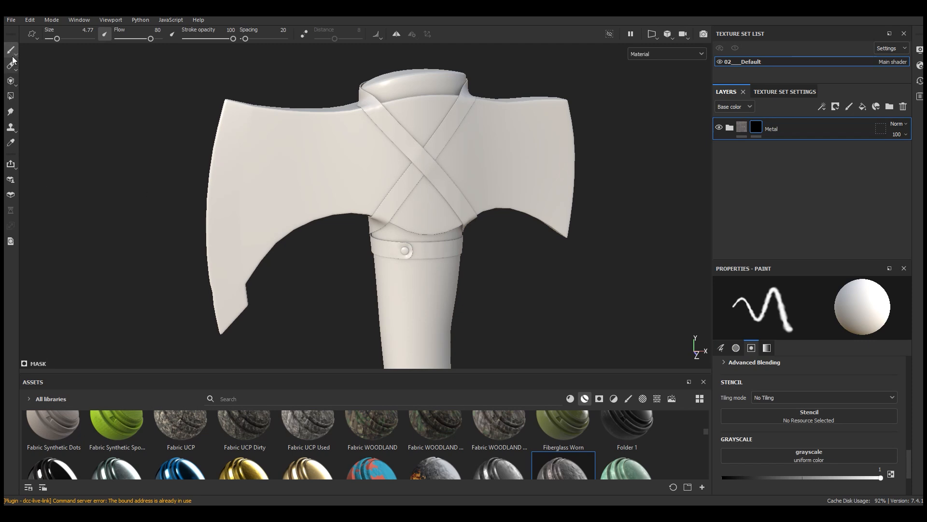
pyautogui.click(11, 96)
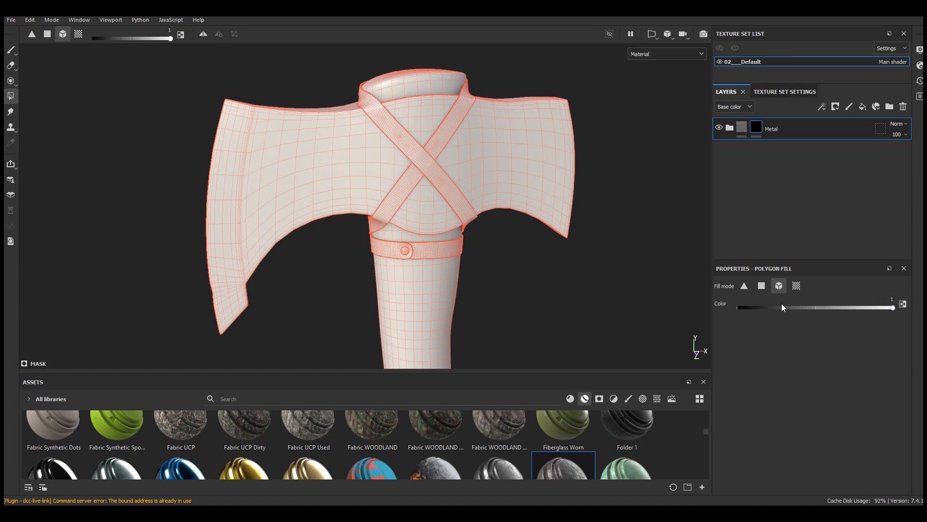
pyautogui.keyDown('alt'); pyautogui.moveTo(503, 149); pyautogui.dragTo(501, 147); pyautogui.keyUp('alt')
pyautogui.click(504, 151)
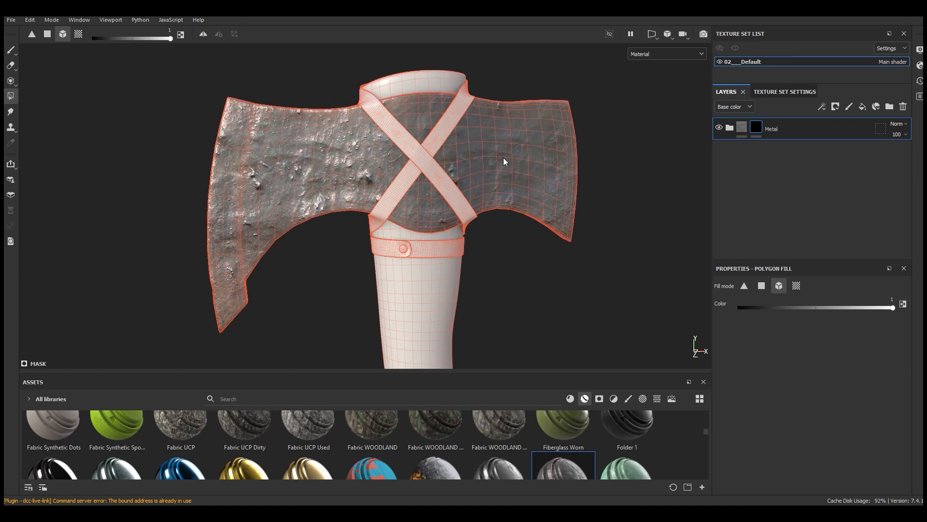
pyautogui.scroll(-3, 445, 128)
pyautogui.click(11, 52)
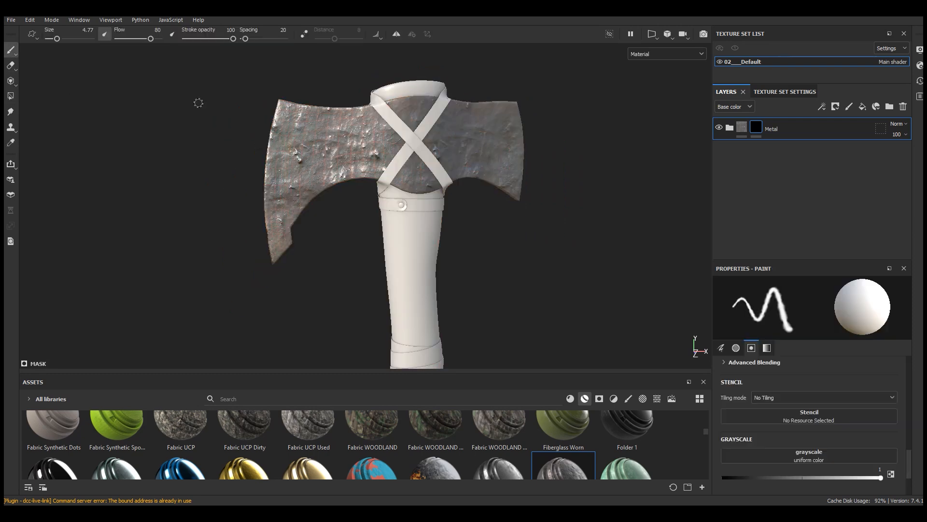
# Step: Toggle the Metal folder's visibility and examine the masked iron surface on the axe head
pyautogui.scroll(-3, 363, 114)
pyautogui.scroll(6, 383, 111)
pyautogui.moveTo(414, 142)
pyautogui.keyDown('alt'); pyautogui.mouseDown()
pyautogui.moveTo(441, 143)
pyautogui.moveTo(414, 140)
pyautogui.mouseUp(); pyautogui.keyUp('alt')
pyautogui.scroll(-5, 378, 98)
pyautogui.click(720, 128)
pyautogui.click(720, 128)
pyautogui.click(720, 128)
pyautogui.click(720, 128)
pyautogui.scroll(5, 425, 177)
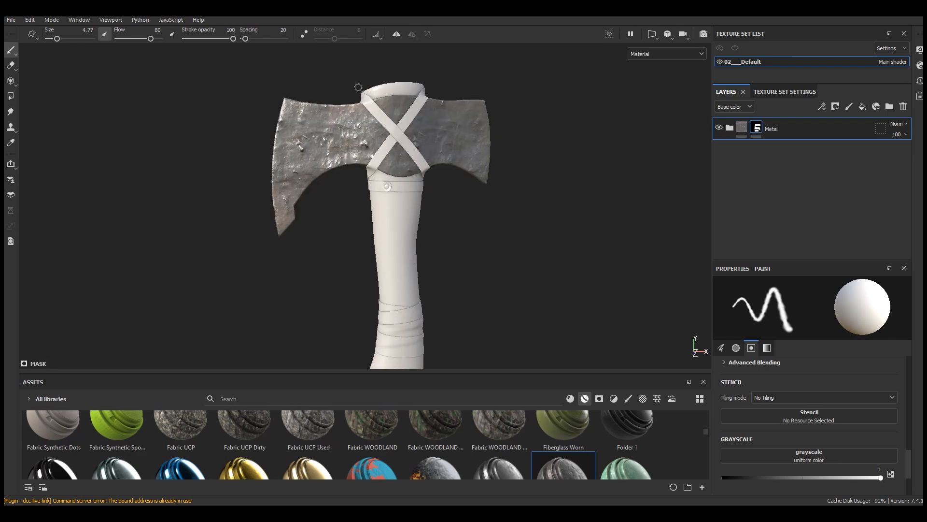
pyautogui.moveTo(425, 177)
pyautogui.keyDown('alt'); pyautogui.mouseDown()
pyautogui.moveTo(448, 178)
pyautogui.moveTo(432, 210)
pyautogui.mouseUp(); pyautogui.keyUp('alt')
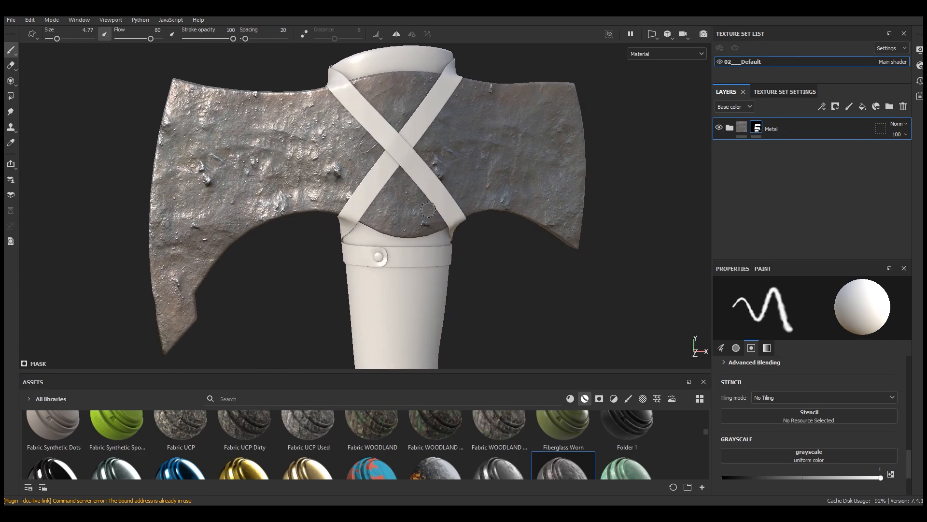
pyautogui.scroll(-3, 387, 159)
pyautogui.moveTo(483, 141)
pyautogui.keyDown('alt'); pyautogui.mouseDown()
pyautogui.moveTo(478, 131)
pyautogui.moveTo(478, 145)
pyautogui.mouseUp(); pyautogui.keyUp('alt')
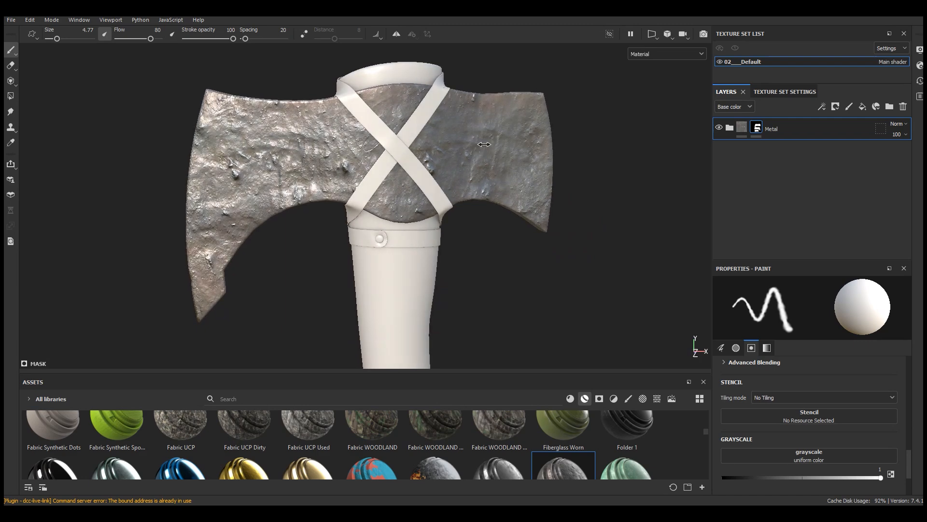
pyautogui.keyDown('alt'); pyautogui.moveTo(448, 177); pyautogui.dragTo(422, 157); pyautogui.keyUp('alt')
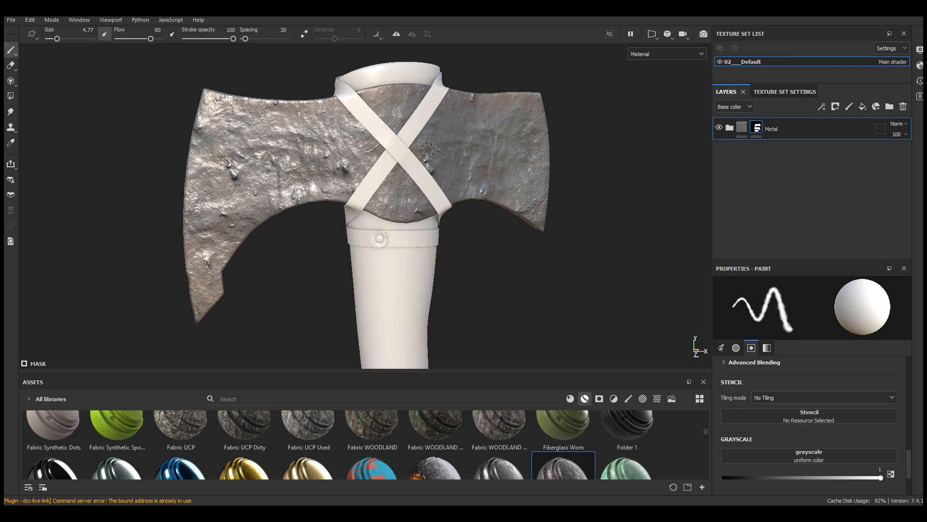
# Step: Expand the Metal folder and its Iron Old group, and hide the Edges layer
pyautogui.moveTo(805, 261); pyautogui.dragTo(800, 197)
pyautogui.click(730, 128)
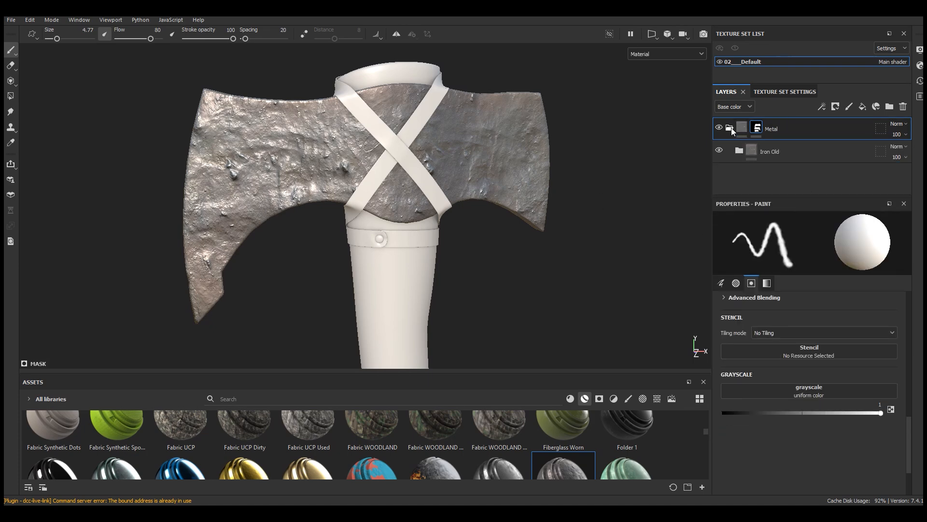
pyautogui.click(739, 151)
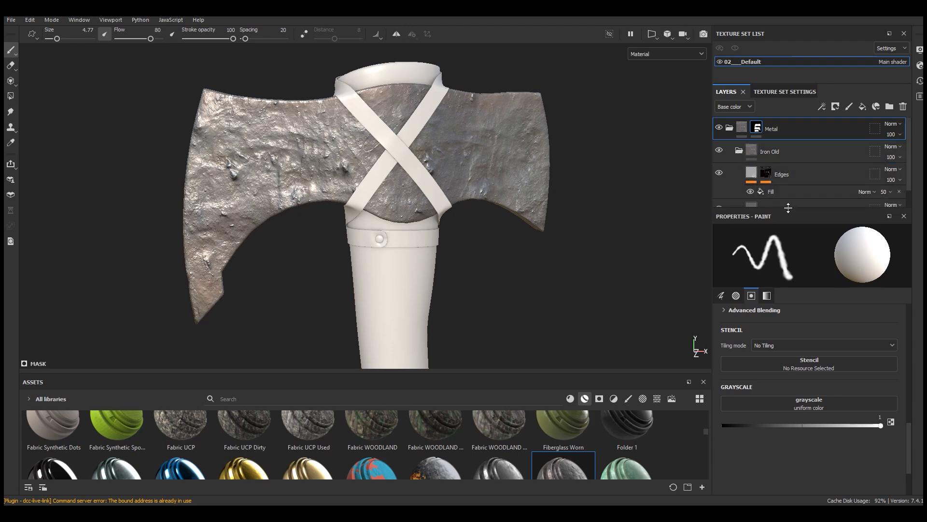
pyautogui.click(721, 173)
pyautogui.click(721, 173)
pyautogui.scroll(4, 416, 92)
pyautogui.keyDown('alt'); pyautogui.moveTo(366, 77); pyautogui.dragTo(422, 113); pyautogui.keyUp('alt')
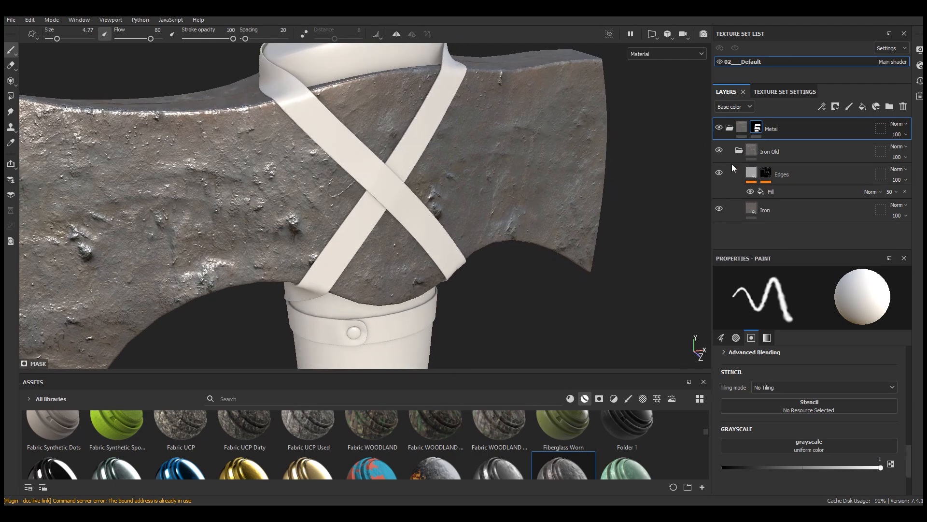
pyautogui.click(720, 172)
pyautogui.scroll(-5, 429, 89)
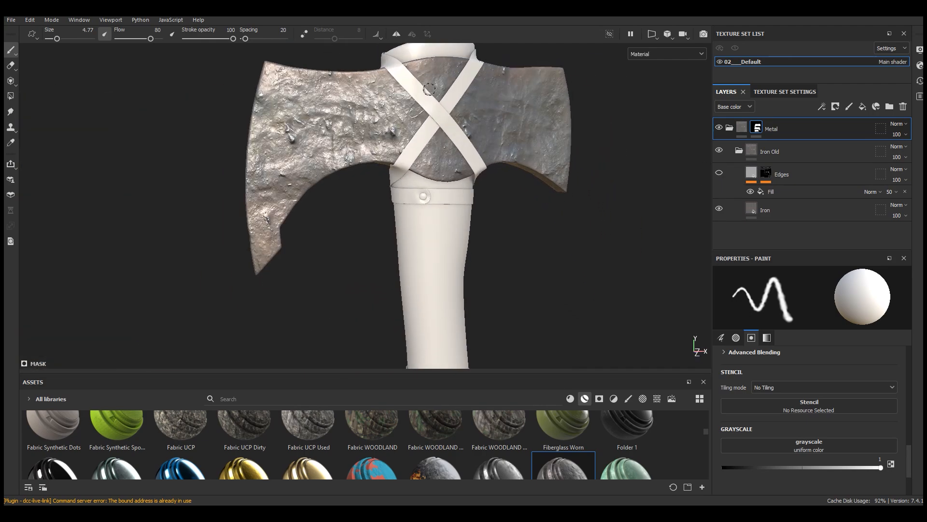
# Step: Set the Iron layer's projection to Tri-planar projection and shift the projection box in the viewport
pyautogui.scroll(4, 429, 89)
pyautogui.keyDown('alt'); pyautogui.moveTo(548, 131); pyautogui.dragTo(532, 137); pyautogui.keyUp('alt')
pyautogui.keyDown('alt'); pyautogui.moveTo(533, 136); pyautogui.dragTo(465, 140, button='middle'); pyautogui.keyUp('alt')
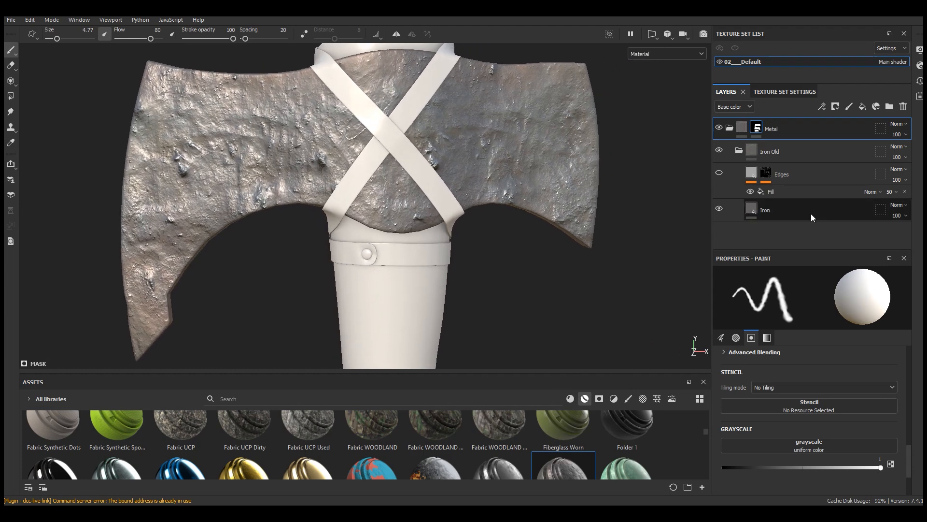
pyautogui.click(811, 214)
pyautogui.keyDown('alt'); pyautogui.moveTo(367, 147); pyautogui.dragTo(456, 162); pyautogui.keyUp('alt')
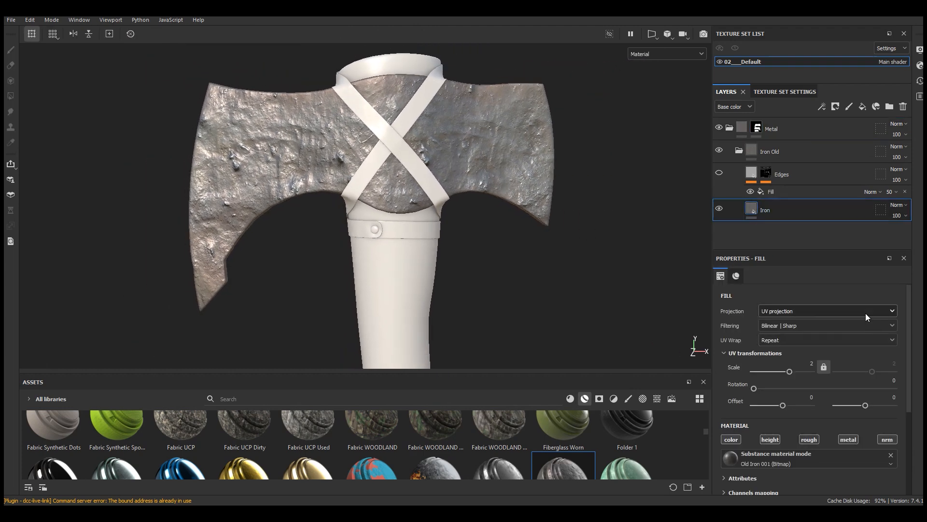
pyautogui.moveTo(910, 302); pyautogui.dragTo(918, 281)
pyautogui.click(773, 311)
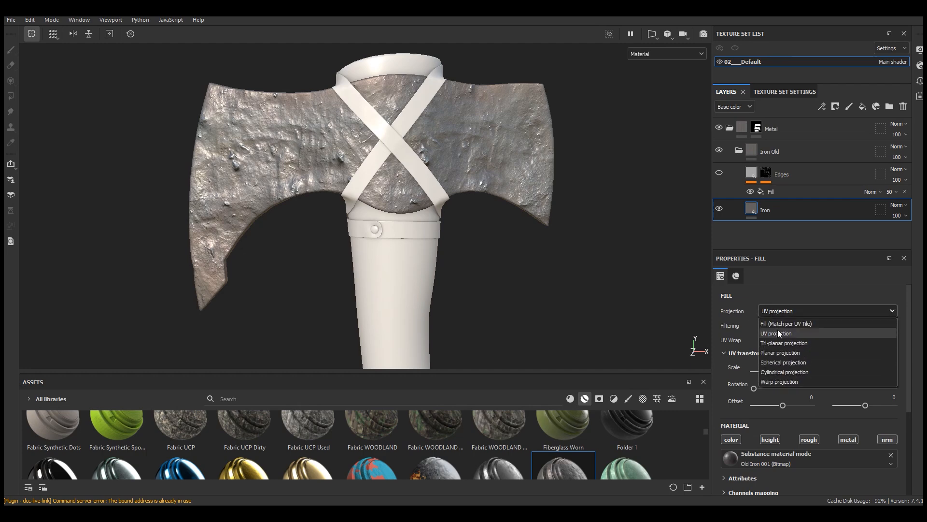
pyautogui.click(780, 343)
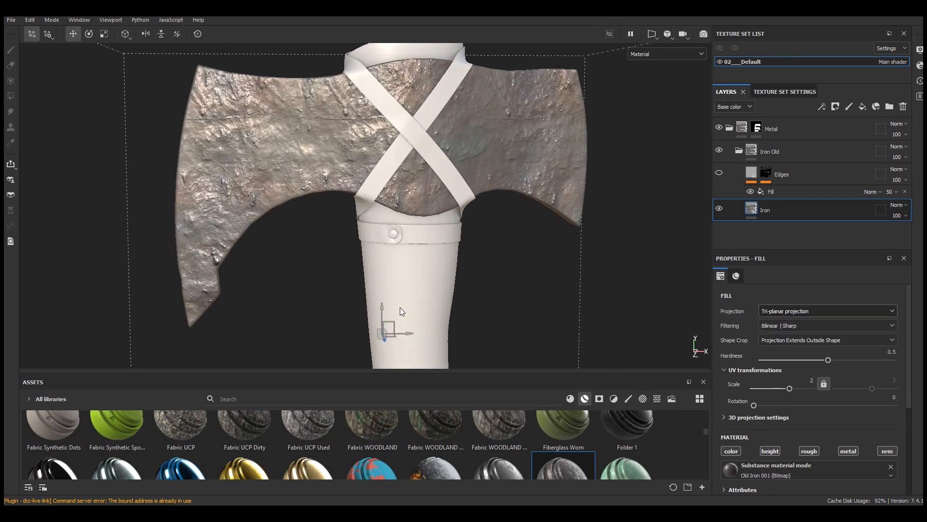
pyautogui.moveTo(381, 310); pyautogui.dragTo(456, 293)
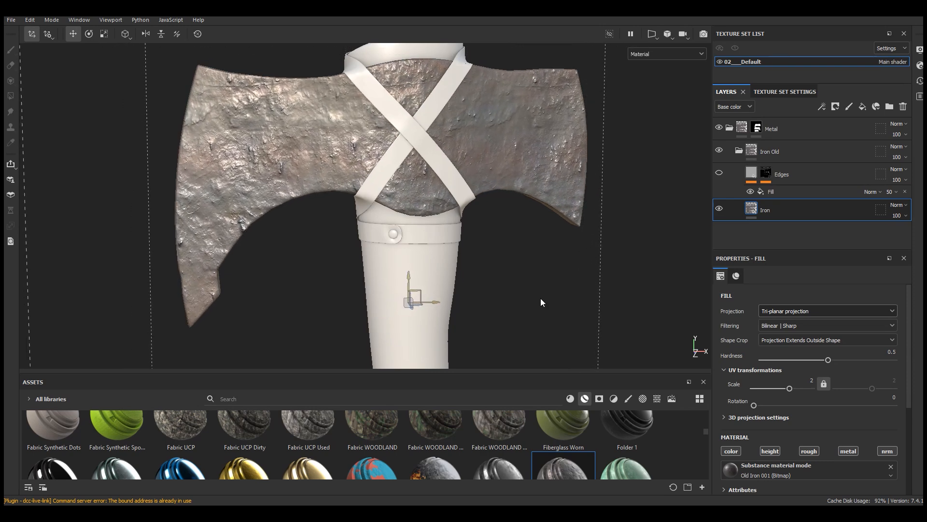
# Step: Compare UV projection with Tri-planar projection on the Iron layer, ending on Tri-planar projection
pyautogui.click(777, 311)
pyautogui.click(774, 331)
pyautogui.keyDown('alt'); pyautogui.moveTo(419, 242); pyautogui.dragTo(289, 213); pyautogui.keyUp('alt')
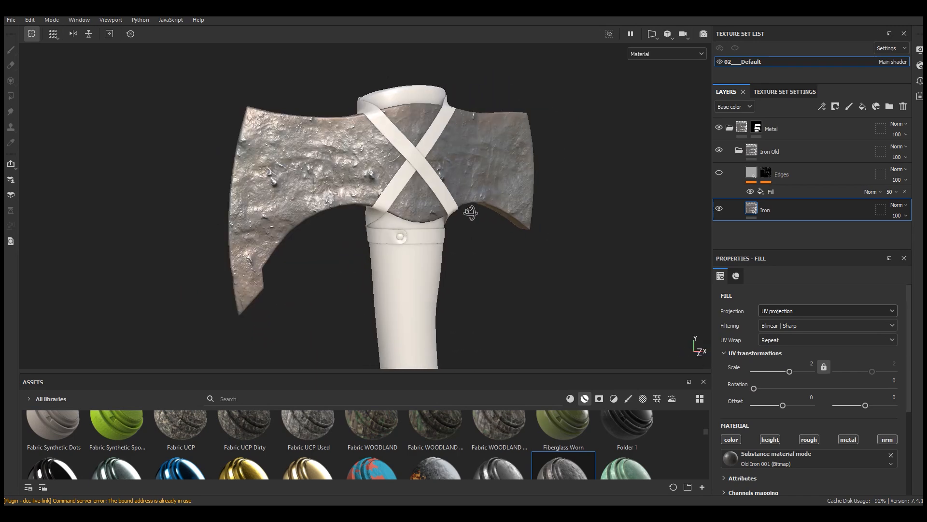
pyautogui.click(772, 310)
pyautogui.click(778, 331)
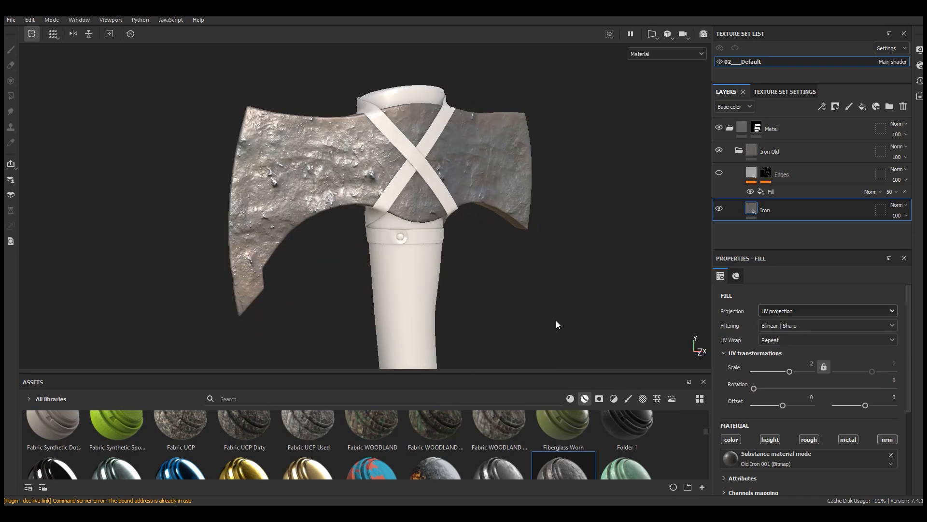
pyautogui.moveTo(404, 269); pyautogui.dragTo(409, 249)
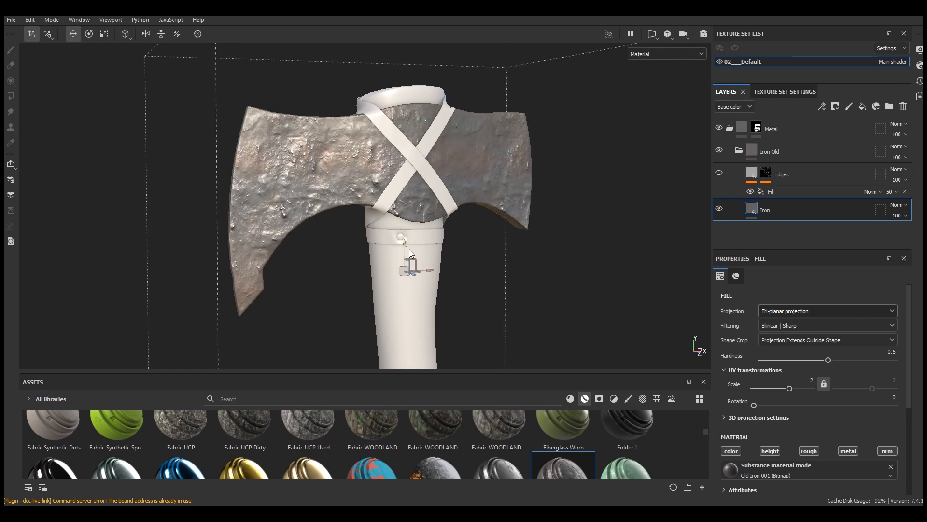
# Step: Switch the Iron layer to UV projection and set its UV scale to 1.5
pyautogui.scroll(3, 401, 194)
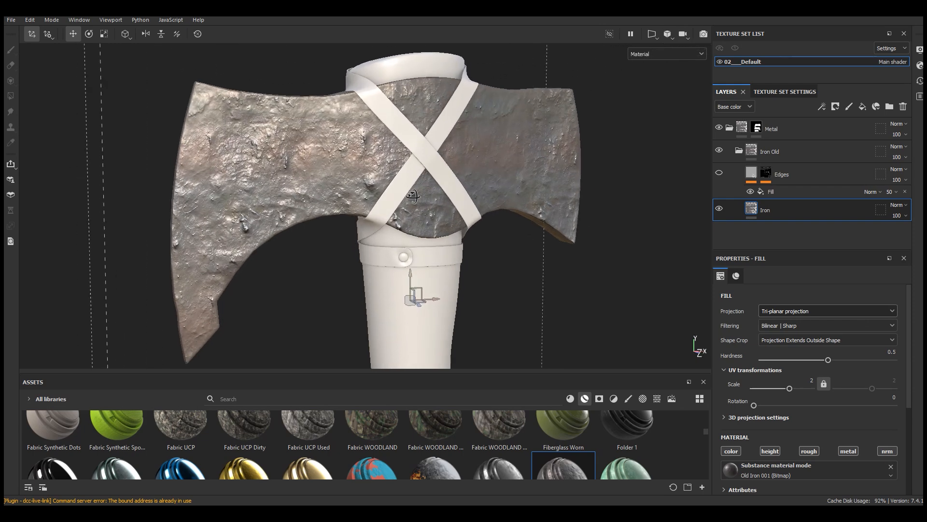
pyautogui.click(769, 309)
pyautogui.click(777, 334)
pyautogui.keyDown('alt'); pyautogui.moveTo(476, 168); pyautogui.dragTo(454, 169); pyautogui.keyUp('alt')
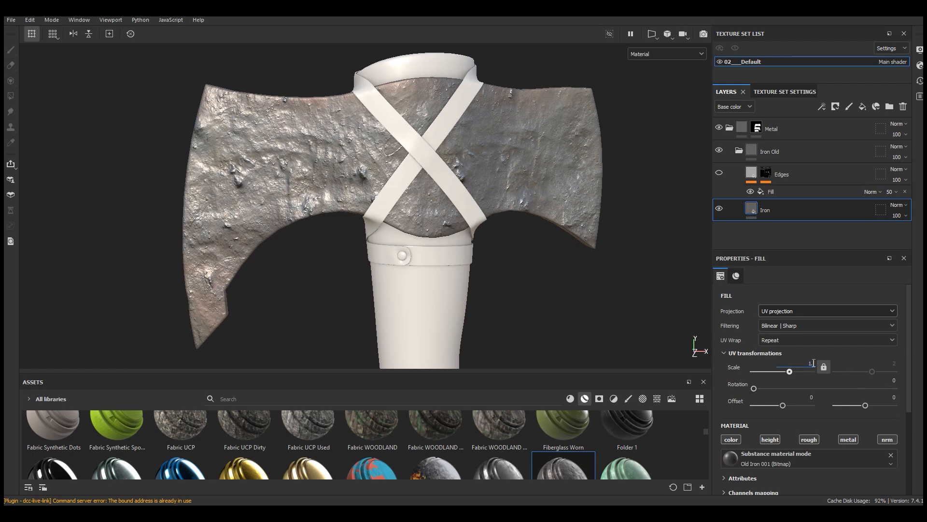
pyautogui.press('Return')
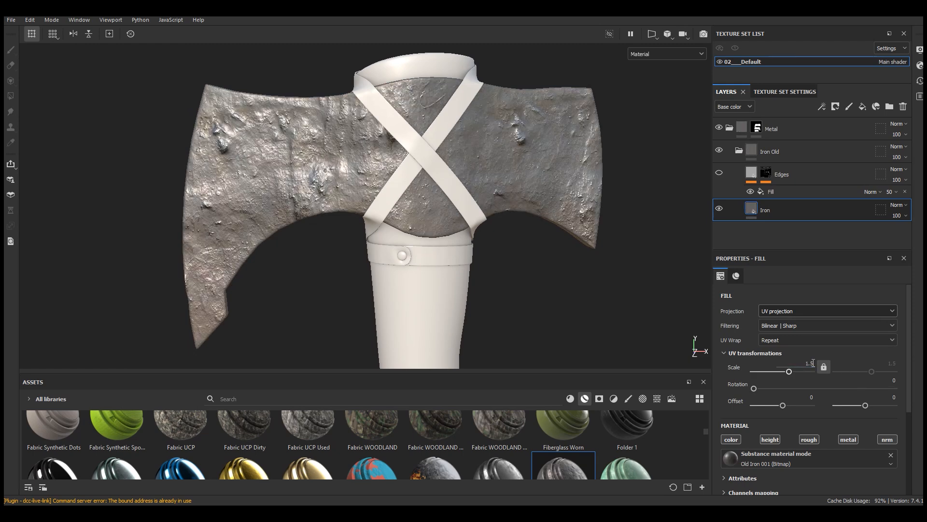
pyautogui.scroll(-3, 405, 151)
pyautogui.moveTo(427, 155)
pyautogui.keyDown('alt'); pyautogui.mouseDown()
pyautogui.moveTo(405, 158)
pyautogui.moveTo(429, 161)
pyautogui.mouseUp(); pyautogui.keyUp('alt')
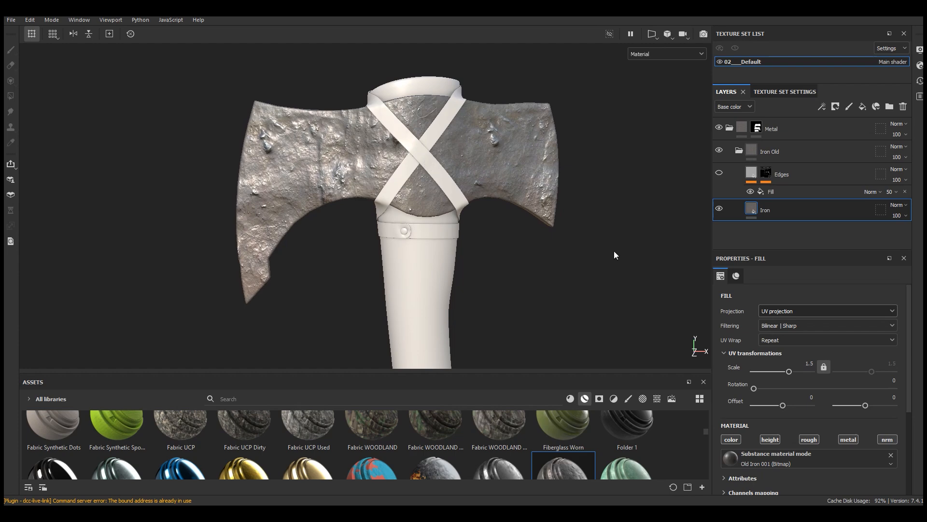
# Step: Set the Iron layer to Tri-planar projection and move the projection box up and across the axe head
pyautogui.click(775, 311)
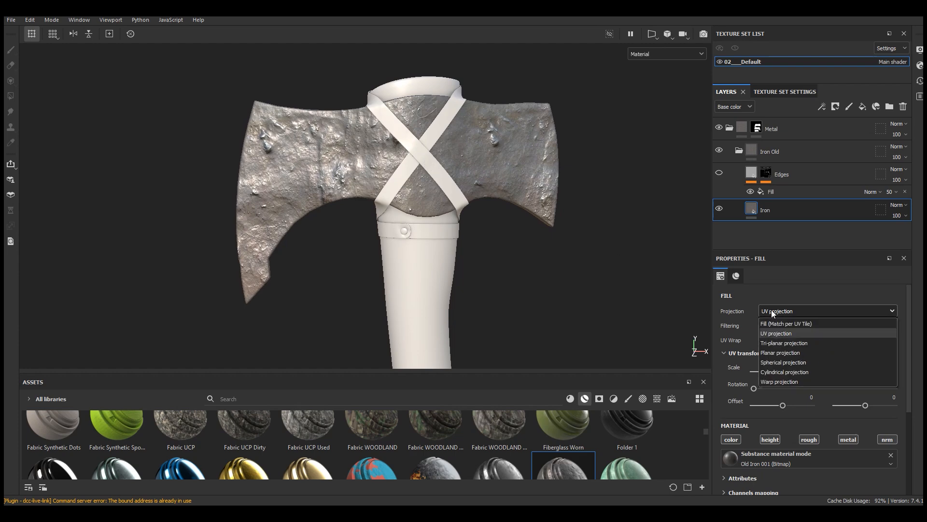
pyautogui.click(775, 340)
pyautogui.scroll(2, 414, 161)
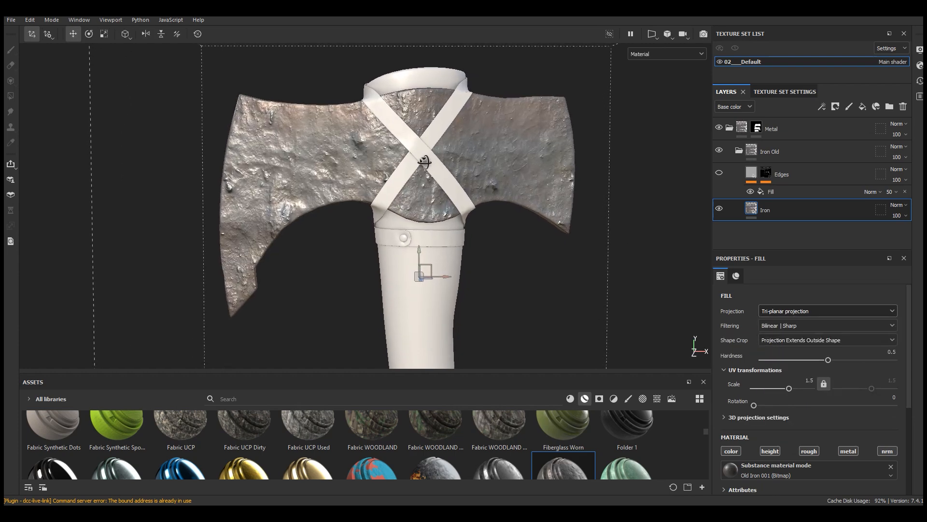
pyautogui.moveTo(430, 269); pyautogui.dragTo(450, 167)
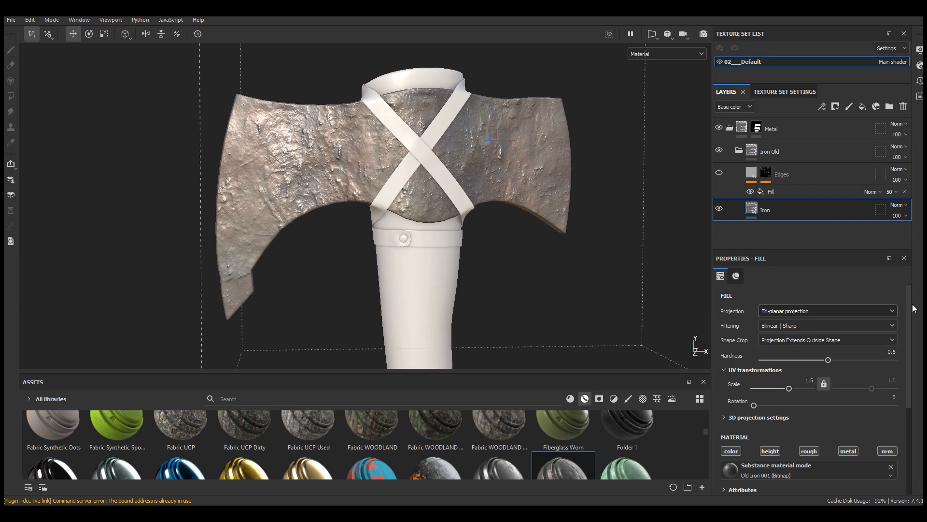
# Step: Enlarge the Iron layer's properties area and raise the material's Contrast parameter to 0.26
pyautogui.scroll(-1, 912, 335)
pyautogui.scroll(-4, 913, 336)
pyautogui.click(755, 398)
pyautogui.scroll(-4, 779, 425)
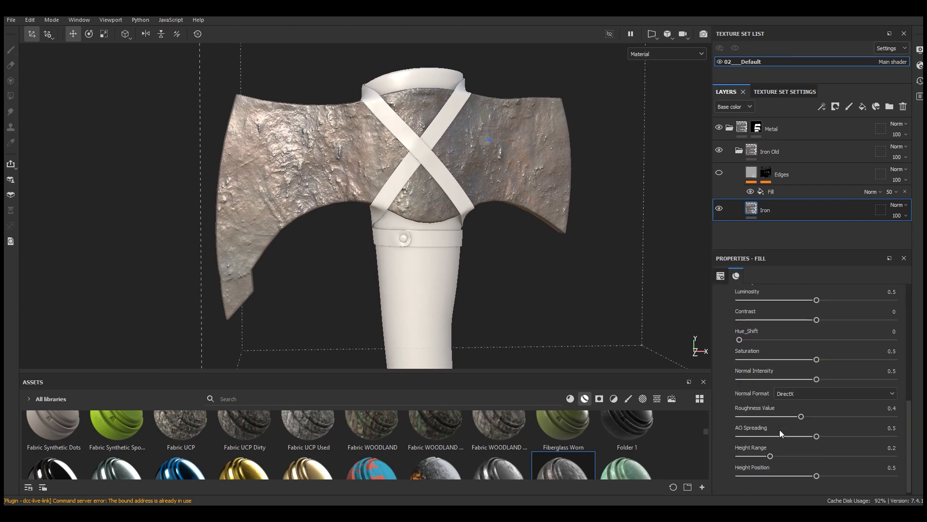
pyautogui.moveTo(811, 249); pyautogui.dragTo(810, 207)
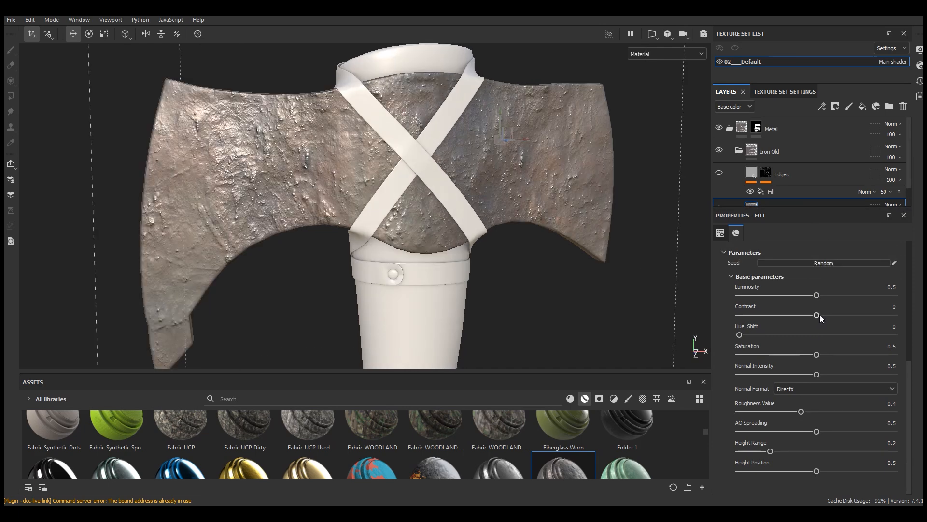
pyautogui.moveTo(819, 314); pyautogui.dragTo(833, 314)
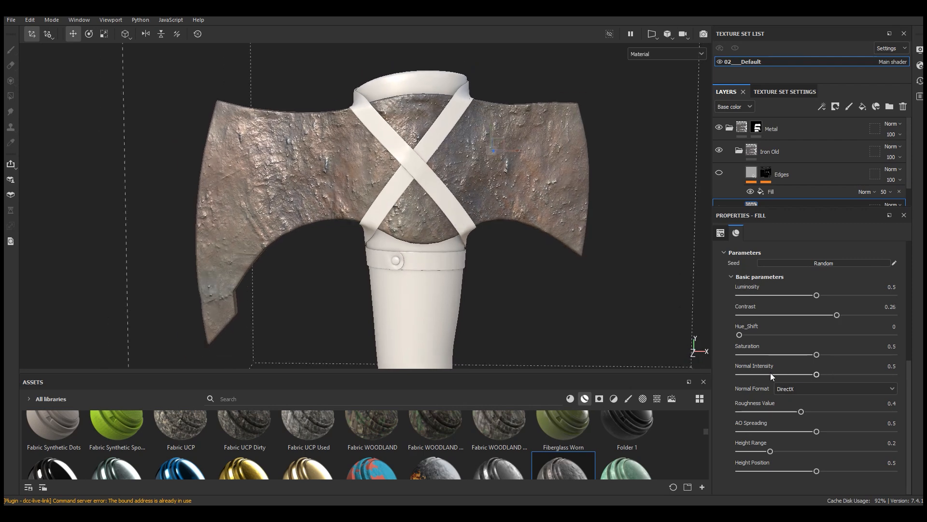
# Step: Compare Height Range values of 0.1 and 0.4 on the Iron material and settle on 0.11
pyautogui.scroll(5, 290, 157)
pyautogui.keyDown('alt'); pyautogui.moveTo(333, 170); pyautogui.dragTo(342, 168); pyautogui.keyUp('alt')
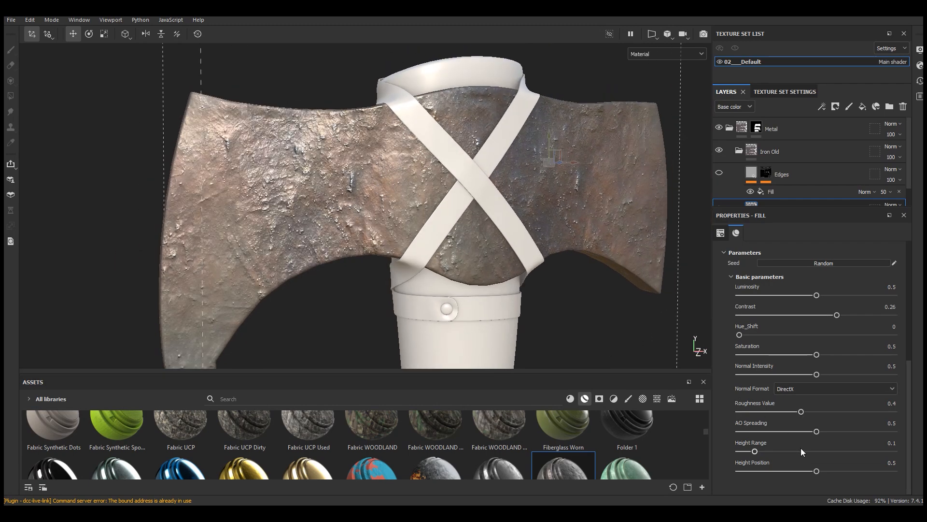
pyautogui.click(802, 451)
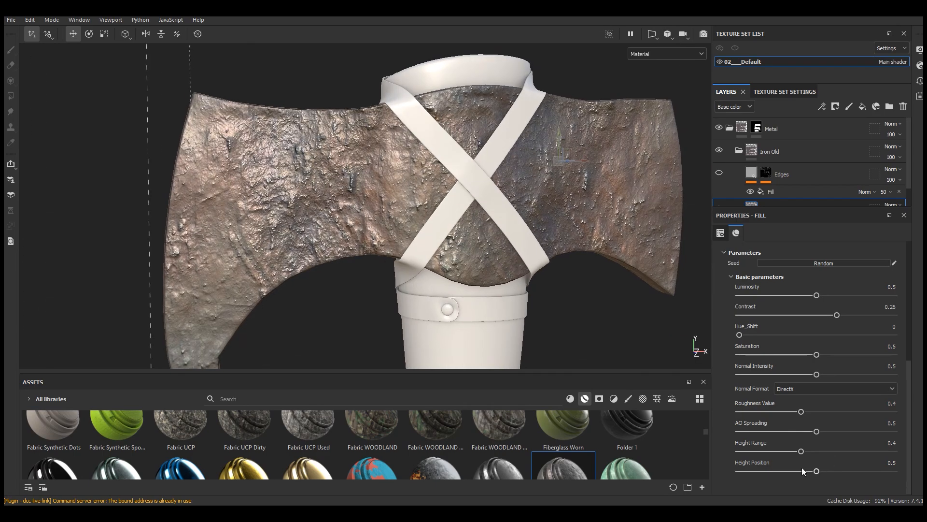
pyautogui.click(756, 451)
# Step: Reduce the Iron material's Normal Intensity to 0.26
pyautogui.keyDown('alt'); pyautogui.moveTo(491, 286); pyautogui.dragTo(463, 291); pyautogui.keyUp('alt')
pyautogui.click(779, 375)
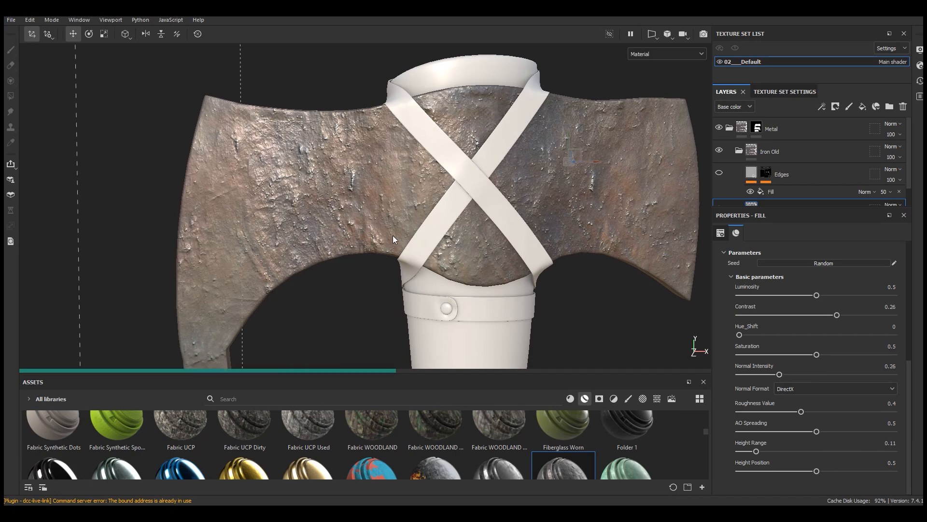
pyautogui.scroll(-2, 361, 181)
pyautogui.keyDown('alt'); pyautogui.moveTo(362, 180); pyautogui.dragTo(424, 191); pyautogui.keyUp('alt')
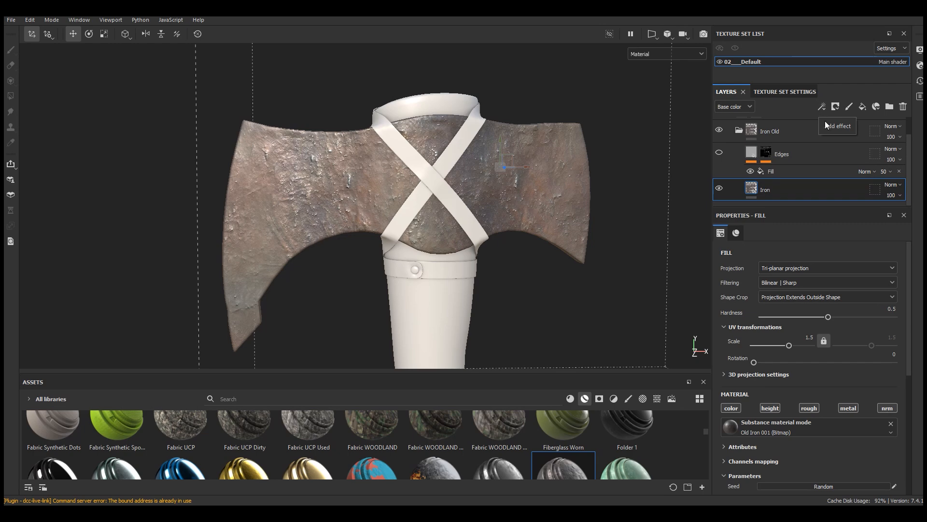
# Step: Add a Levels effect to the Iron layer for its base color
pyautogui.click(822, 109)
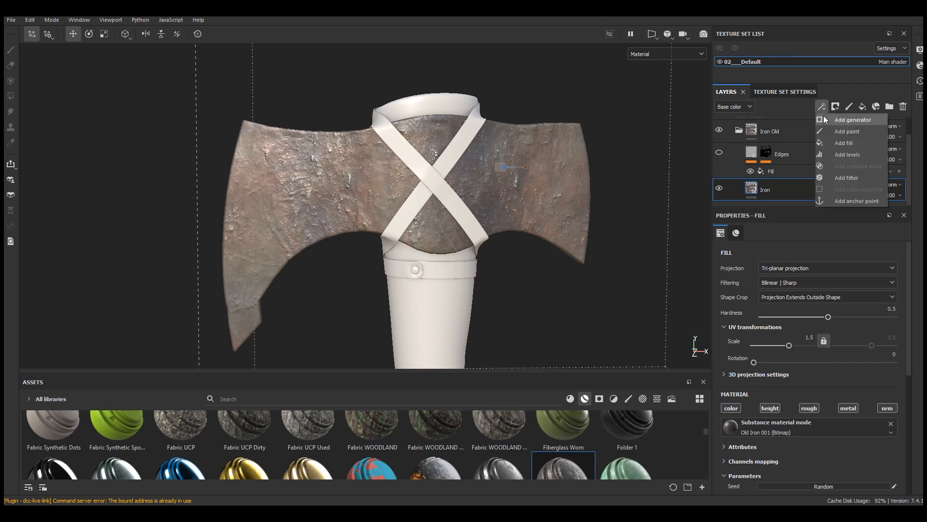
pyautogui.click(837, 155)
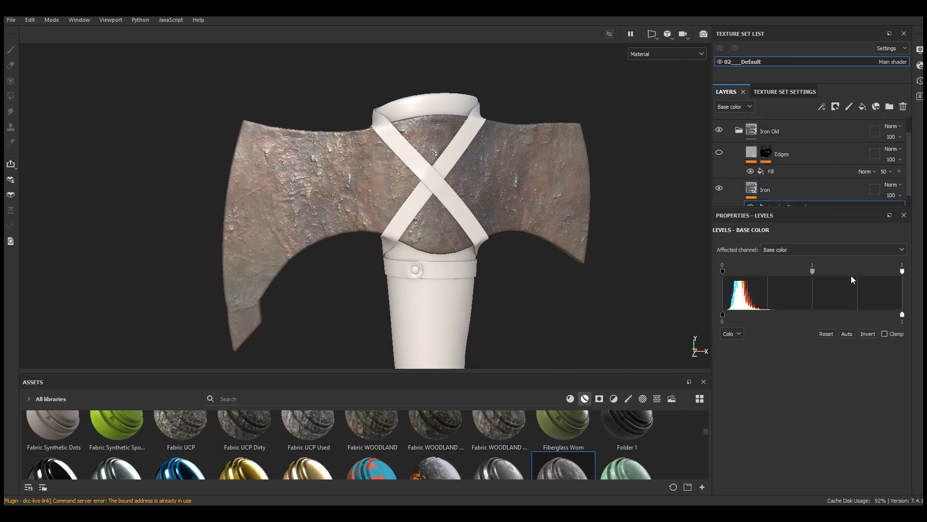
pyautogui.scroll(2, 412, 213)
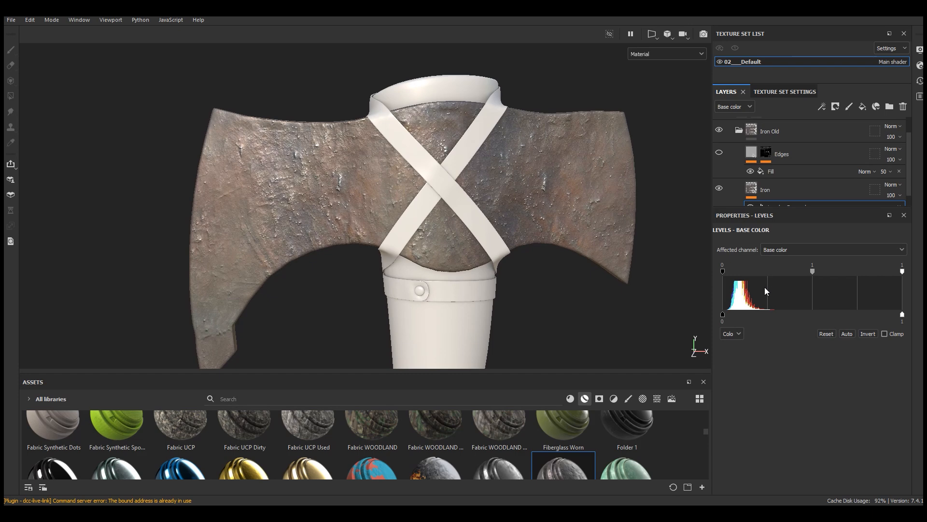
pyautogui.keyDown('alt'); pyautogui.moveTo(620, 205); pyautogui.dragTo(592, 164); pyautogui.keyUp('alt')
# Step: Set the base color Levels to input black 0.027, input white 0.782 and output white 0.742
pyautogui.moveTo(723, 270); pyautogui.dragTo(728, 271)
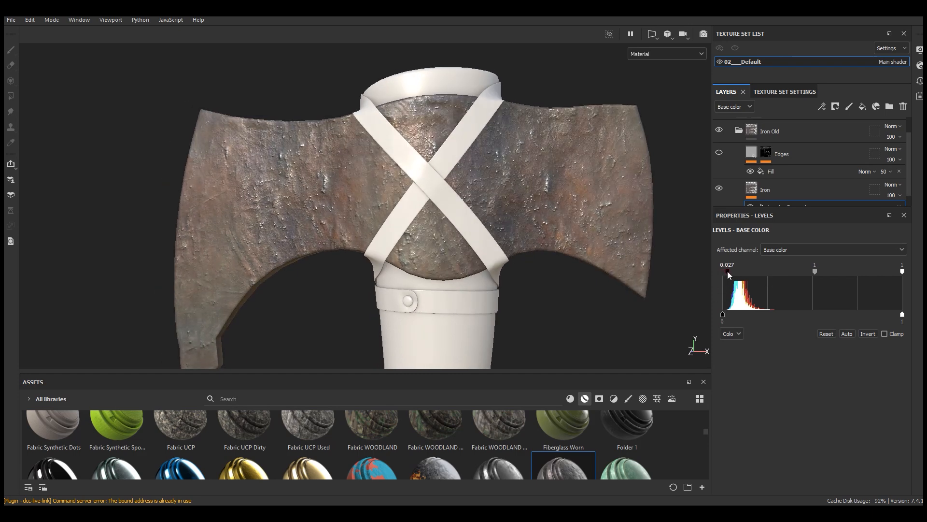
pyautogui.moveTo(902, 314); pyautogui.dragTo(856, 314)
pyautogui.moveTo(902, 272); pyautogui.dragTo(866, 272)
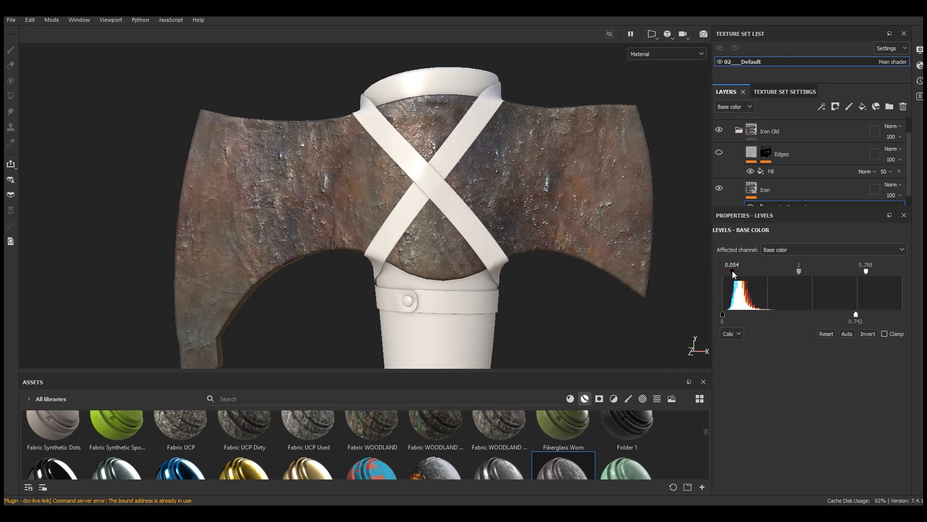
pyautogui.moveTo(728, 272); pyautogui.dragTo(728, 274)
pyautogui.moveTo(866, 272); pyautogui.dragTo(863, 272)
# Step: Toggle the Levels effect to compare its result, and lower its input black to 0.019 and output white to 0.677
pyautogui.scroll(-1, 761, 188)
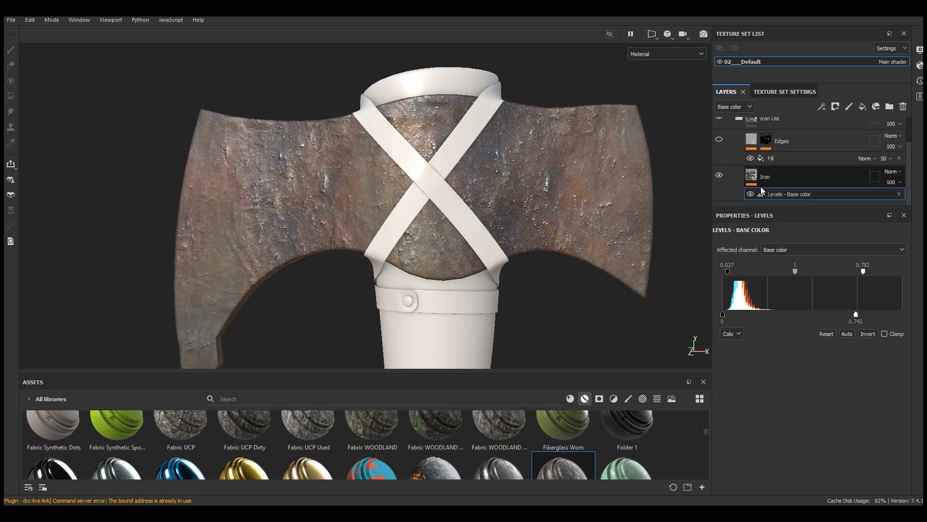
pyautogui.click(751, 194)
pyautogui.click(751, 194)
pyautogui.click(750, 194)
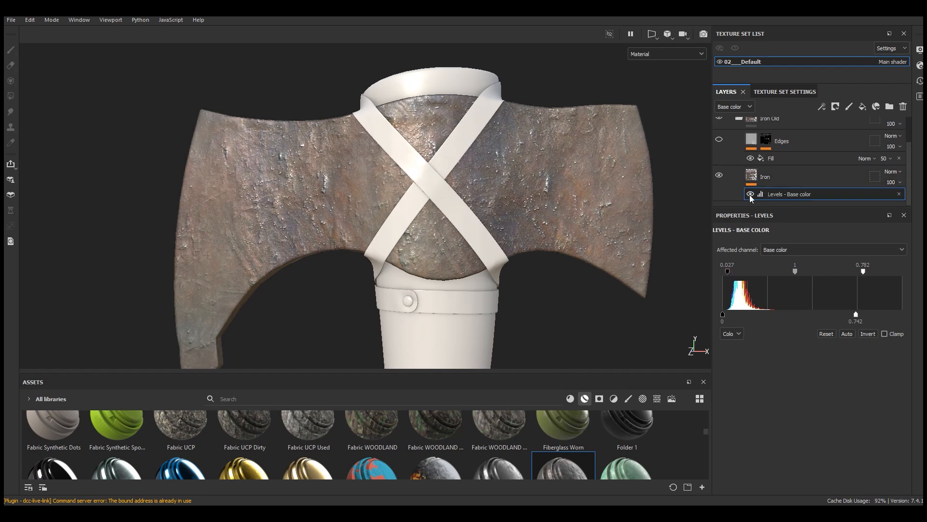
pyautogui.scroll(-3, 556, 145)
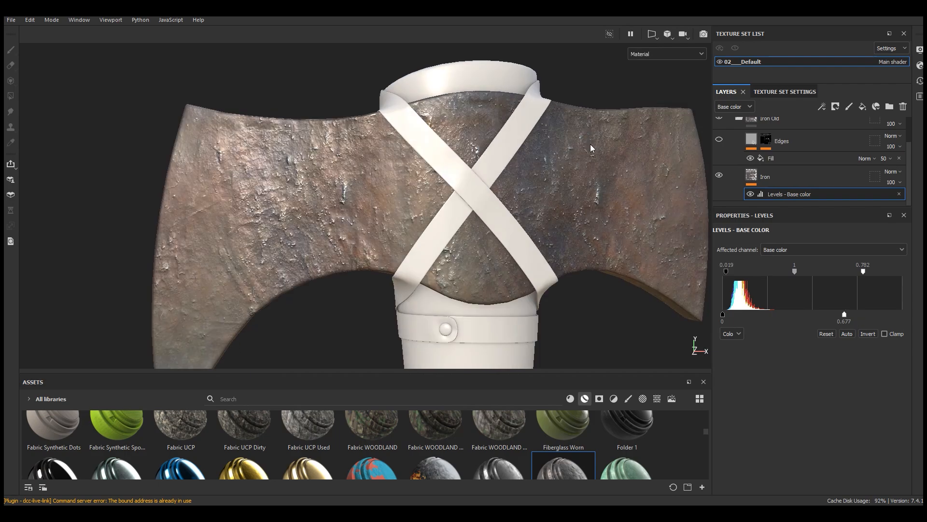
pyautogui.keyDown('alt'); pyautogui.moveTo(592, 147); pyautogui.dragTo(460, 167); pyautogui.keyUp('alt')
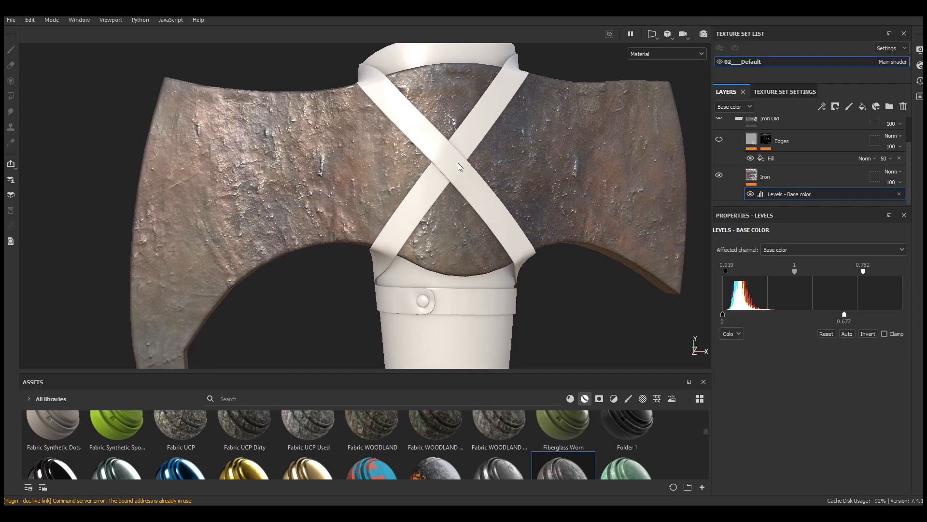
# Step: Examine the adjusted iron surface on the axe head from several angles and distances
pyautogui.scroll(-3, 460, 166)
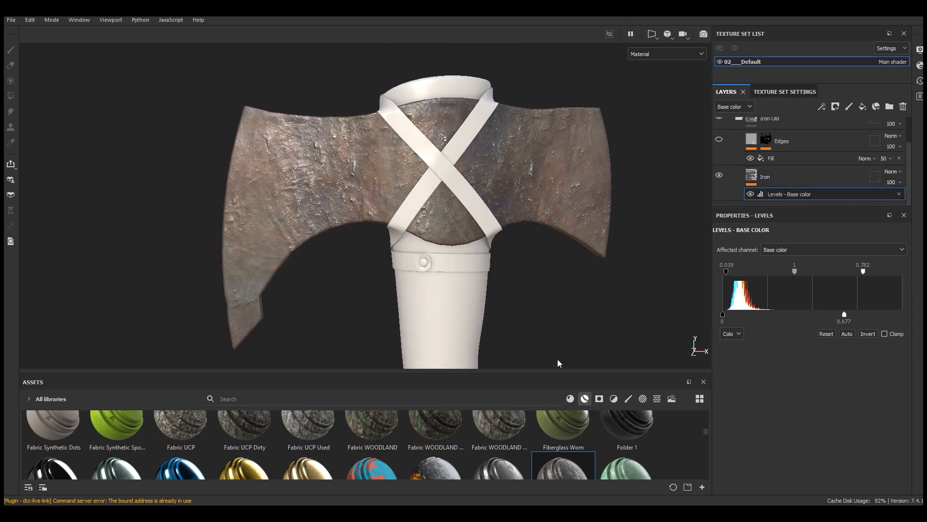
pyautogui.moveTo(557, 373)
pyautogui.mouseDown()
pyautogui.moveTo(557, 360)
pyautogui.moveTo(557, 373)
pyautogui.mouseUp()
pyautogui.scroll(3, 412, 112)
pyautogui.keyDown('alt'); pyautogui.moveTo(412, 112); pyautogui.dragTo(439, 141); pyautogui.keyUp('alt')
pyautogui.scroll(-3, 399, 113)
pyautogui.keyDown('alt'); pyautogui.moveTo(286, 172); pyautogui.dragTo(297, 159, button='middle'); pyautogui.keyUp('alt')
pyautogui.scroll(1, 297, 159)
pyautogui.keyDown('alt'); pyautogui.moveTo(297, 159); pyautogui.dragTo(340, 148); pyautogui.keyUp('alt')
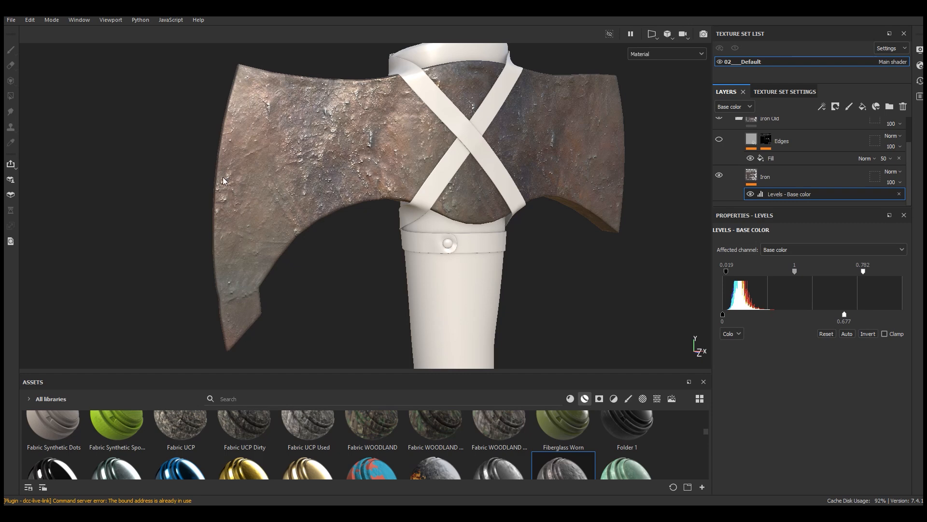
pyautogui.keyDown('alt'); pyautogui.moveTo(271, 198); pyautogui.dragTo(257, 191); pyautogui.keyUp('alt')
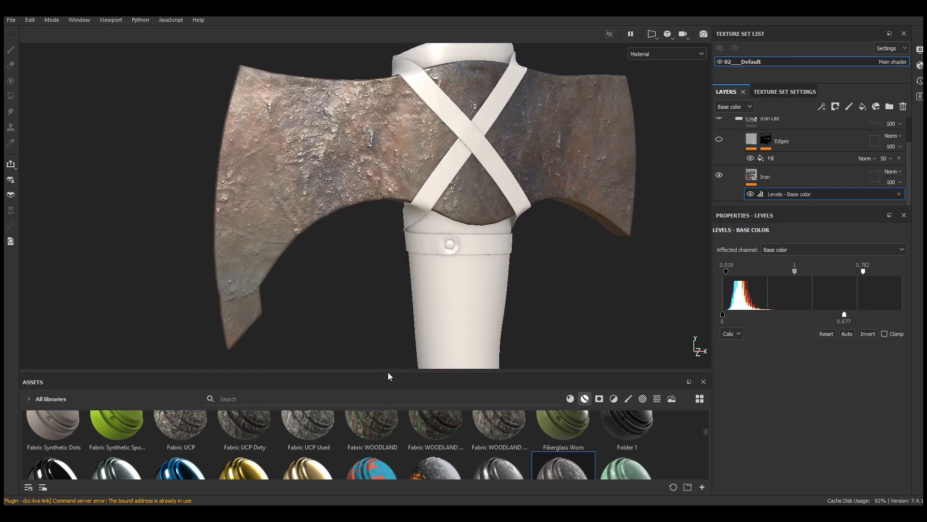
# Step: Find the Iron Grinded material in the asset library and add it as a layer directly above the Iron layer
pyautogui.moveTo(388, 376); pyautogui.dragTo(389, 275)
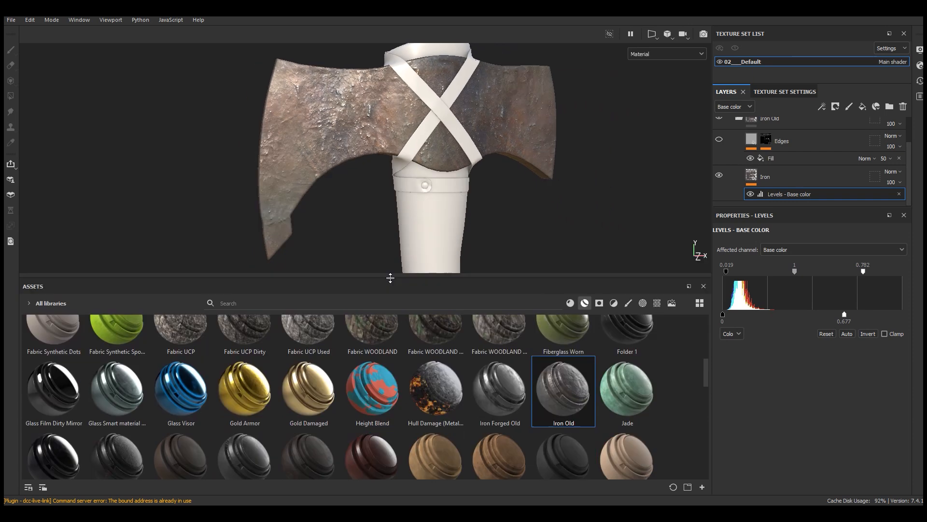
pyautogui.click(570, 303)
pyautogui.moveTo(707, 361); pyautogui.dragTo(711, 384)
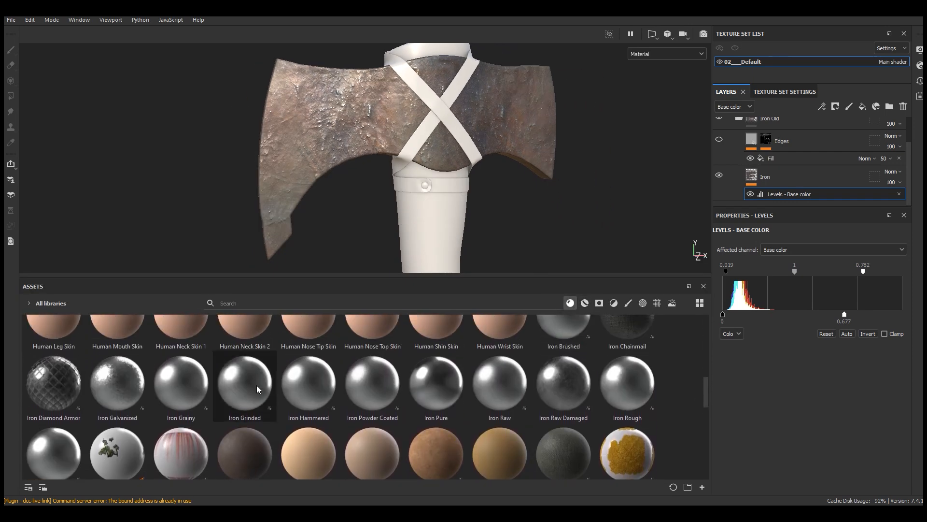
pyautogui.moveTo(257, 384)
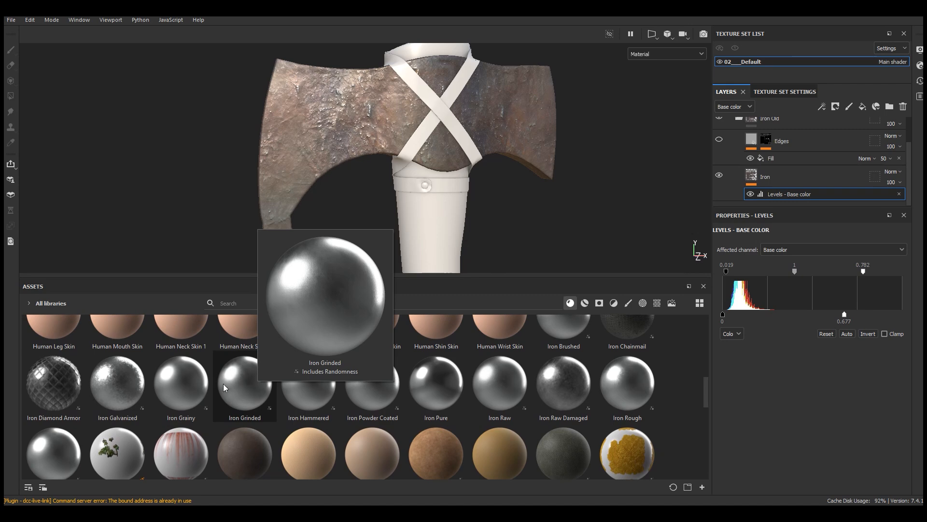
pyautogui.moveTo(243, 383); pyautogui.dragTo(787, 167)
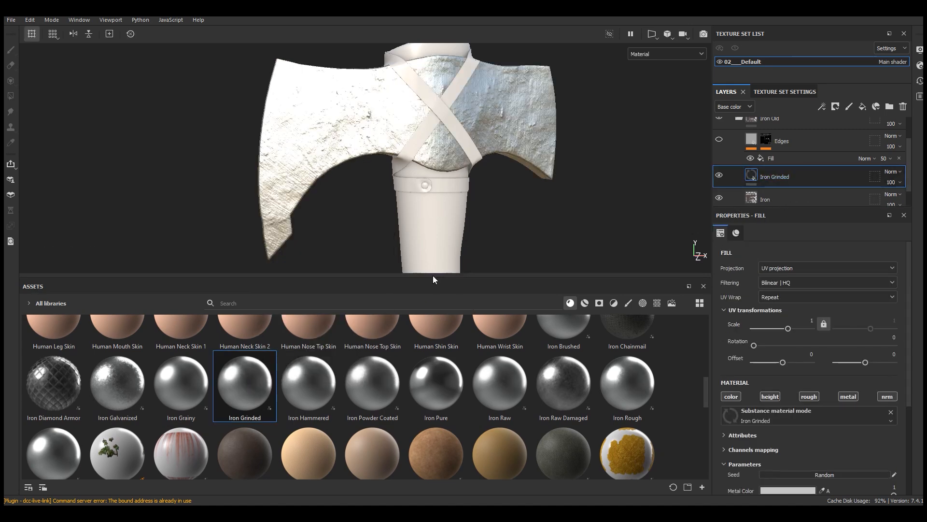
pyautogui.moveTo(433, 276); pyautogui.dragTo(433, 371)
# Step: Inspect the Iron Grinded scratches up close and rotate the layer's UV projection to 39.72
pyautogui.moveTo(316, 189)
pyautogui.keyDown('alt'); pyautogui.mouseDown()
pyautogui.moveTo(265, 188)
pyautogui.moveTo(273, 232)
pyautogui.moveTo(302, 179)
pyautogui.moveTo(303, 195)
pyautogui.mouseUp(); pyautogui.keyUp('alt')
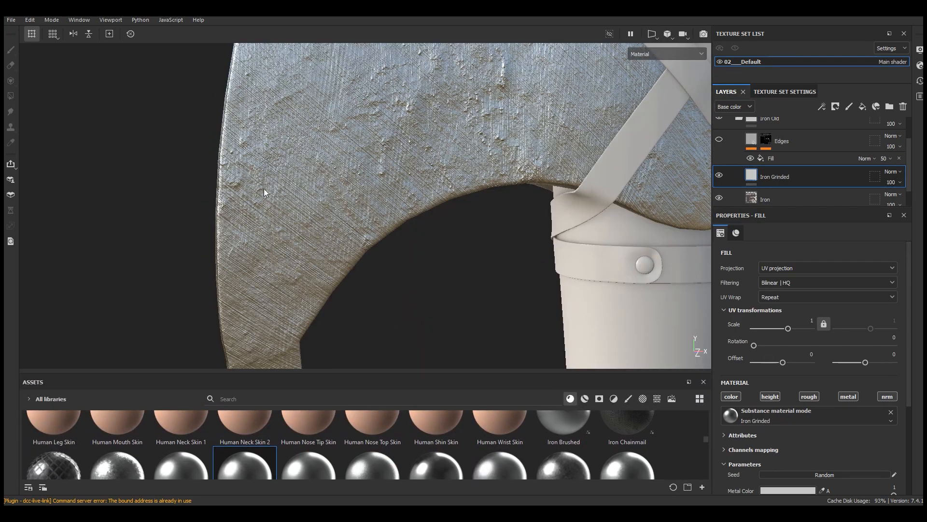
pyautogui.scroll(3, 305, 234)
pyautogui.scroll(2, 344, 279)
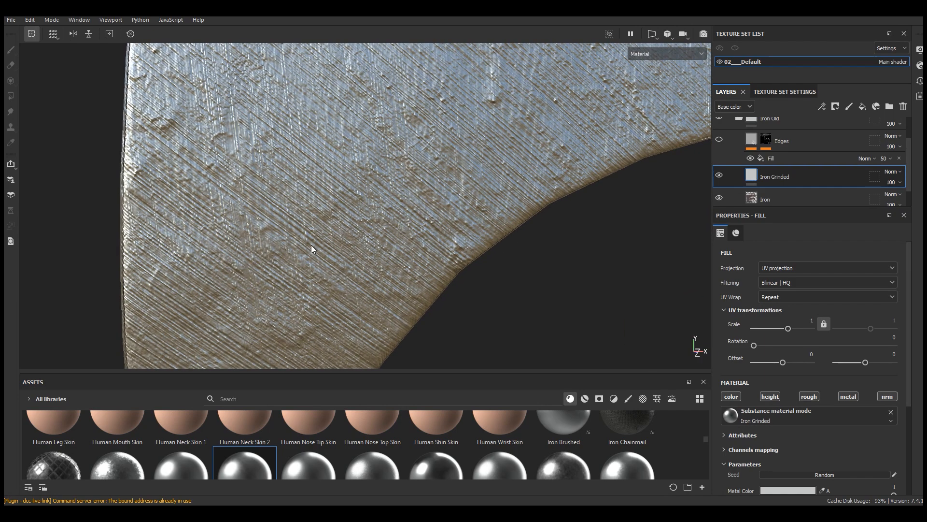
pyautogui.scroll(-5, 245, 175)
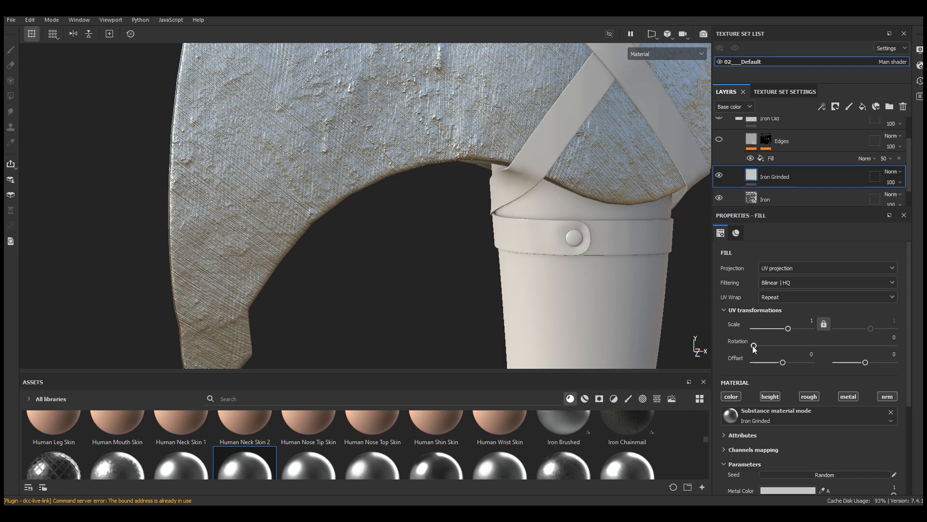
pyautogui.moveTo(755, 346); pyautogui.dragTo(770, 346)
pyautogui.keyDown('alt'); pyautogui.moveTo(338, 232); pyautogui.dragTo(346, 253); pyautogui.keyUp('alt')
pyautogui.scroll(4, 169, 194)
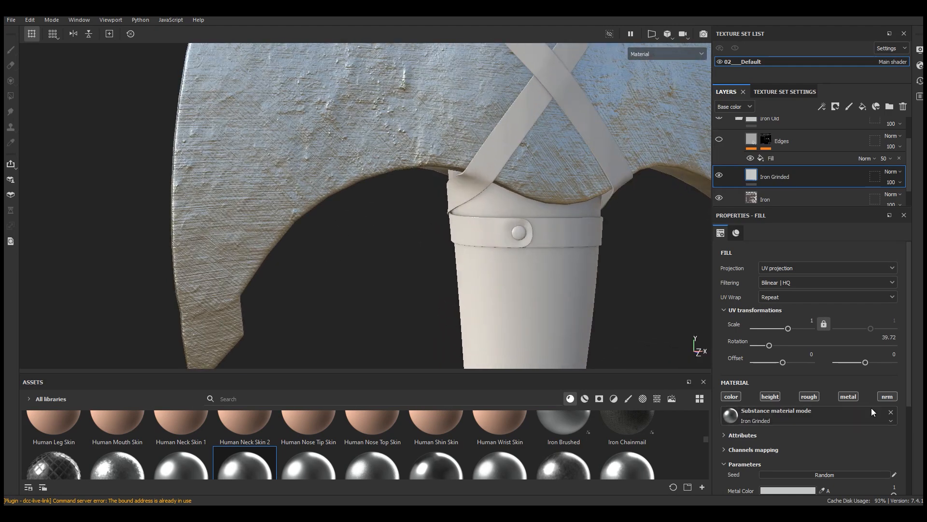
# Step: Darken the Iron Grinded layer's Metal Color to a value of 0.727 and set its saturation to 0.052
pyautogui.scroll(-3, 828, 399)
pyautogui.click(772, 376)
pyautogui.moveTo(864, 452); pyautogui.dragTo(856, 451)
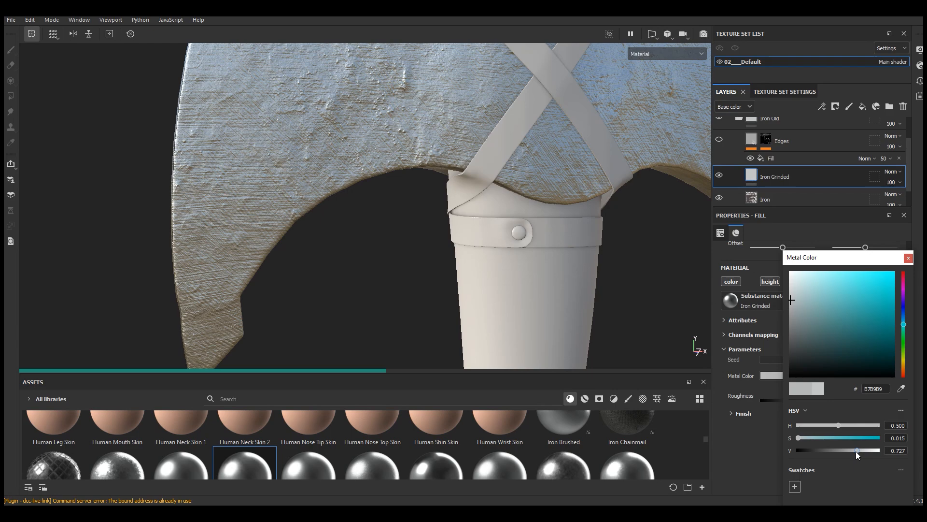
pyautogui.scroll(-4, 329, 340)
pyautogui.keyDown('alt'); pyautogui.moveTo(290, 218); pyautogui.dragTo(280, 215); pyautogui.keyUp('alt')
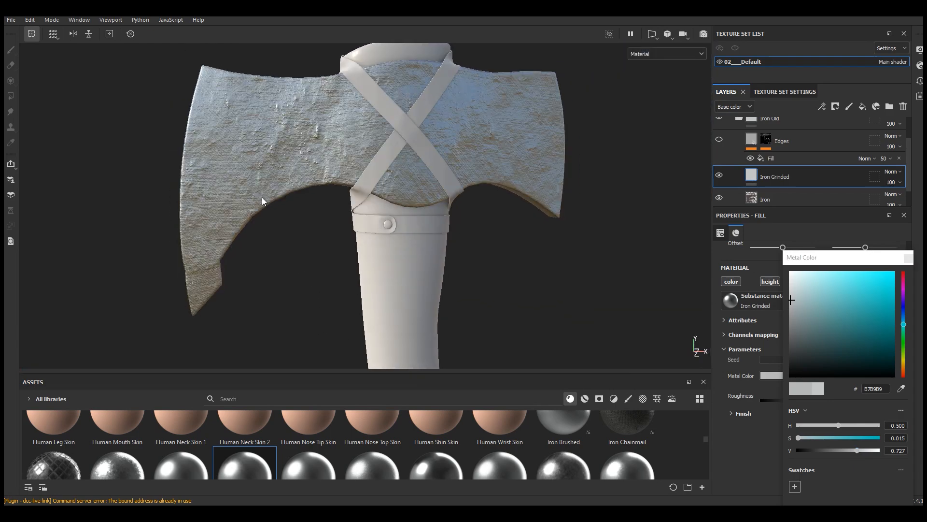
pyautogui.scroll(4, 249, 201)
pyautogui.moveTo(802, 438); pyautogui.dragTo(801, 438)
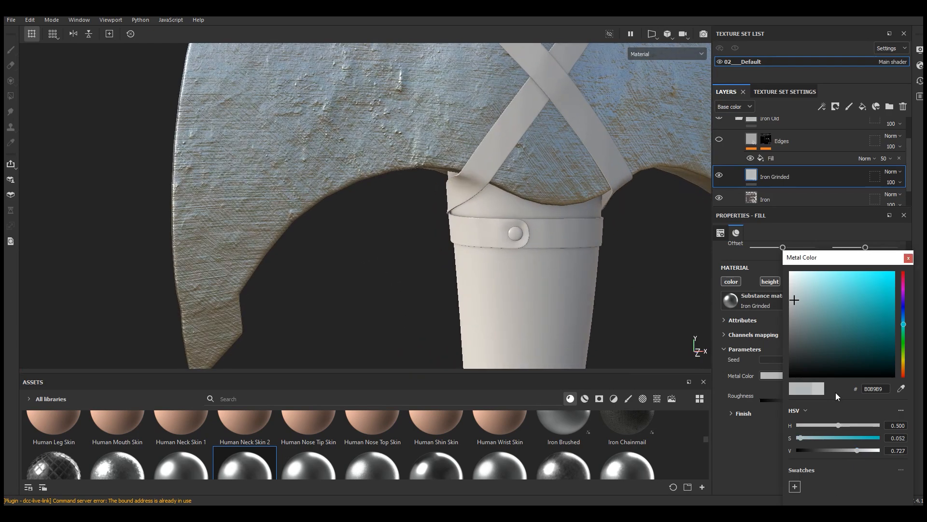
# Step: Add a black mask to the Iron Grinded layer
pyautogui.click(908, 259)
pyautogui.scroll(-3, 372, 300)
pyautogui.scroll(4, 242, 109)
pyautogui.moveTo(281, 158)
pyautogui.keyDown('alt'); pyautogui.mouseDown()
pyautogui.moveTo(272, 139)
pyautogui.moveTo(279, 157)
pyautogui.mouseUp(); pyautogui.keyUp('alt')
pyautogui.scroll(-3, 245, 91)
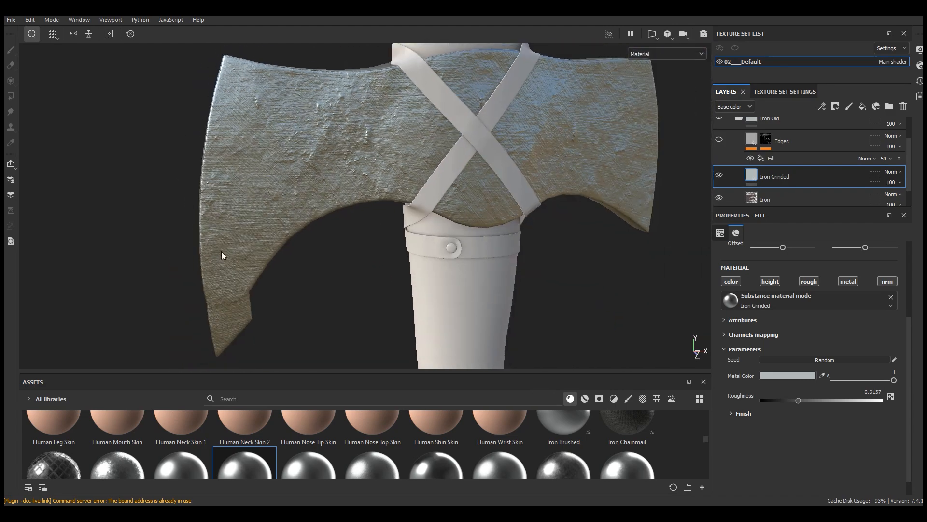
pyautogui.scroll(4, 228, 96)
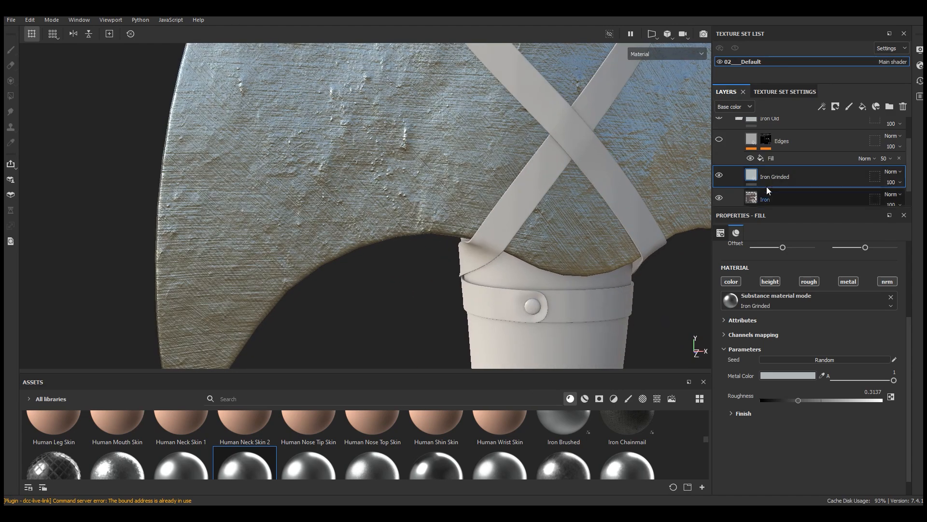
pyautogui.click(836, 106)
pyautogui.click(855, 131)
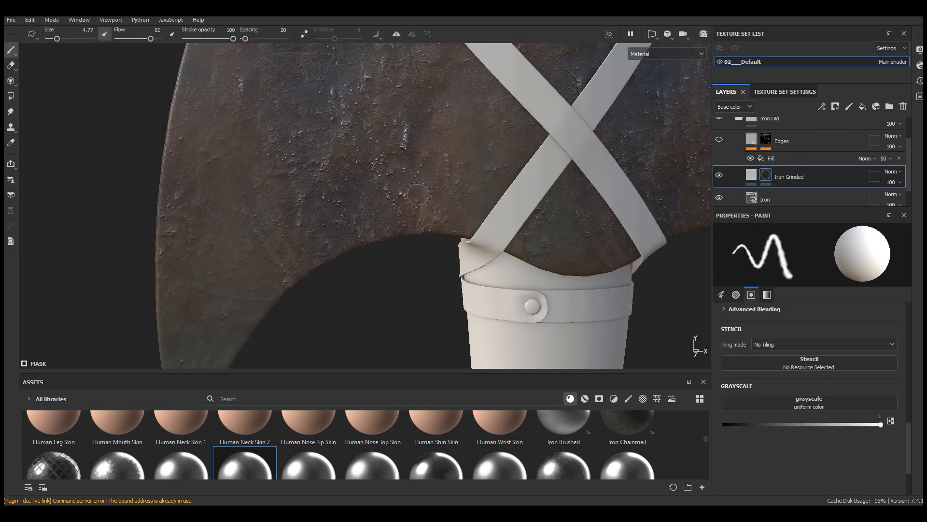
# Step: Add a paint effect to the Iron Grinded mask, try a stroke on the axe blade and undo it
pyautogui.scroll(-3, 401, 194)
pyautogui.click(822, 107)
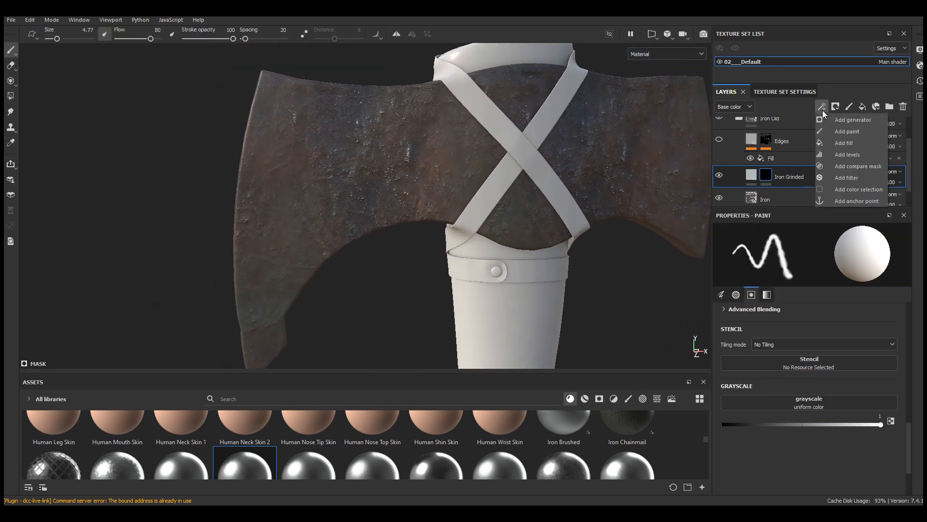
pyautogui.click(844, 132)
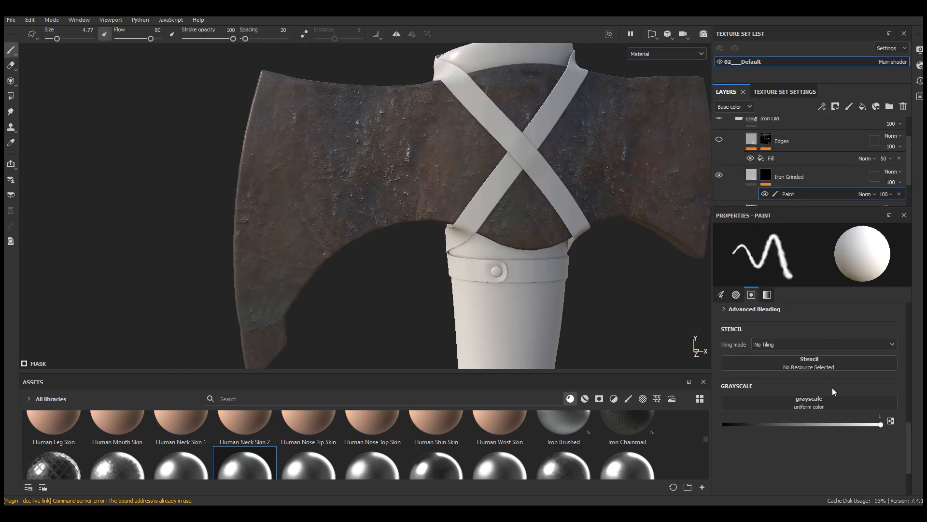
pyautogui.moveTo(357, 115)
pyautogui.mouseDown()
pyautogui.moveTo(344, 191)
pyautogui.moveTo(279, 199)
pyautogui.mouseUp()
pyautogui.scroll(3, 271, 192)
pyautogui.hotkey('ctrl', 'z')
pyautogui.scroll(-3, 240, 206)
# Step: Set the brush to size 15.42, flow 86 and spacing 5 and paint ground iron along the middle of the blade's cutting edge
pyautogui.rightClick(241, 196)
pyautogui.click(325, 180)
pyautogui.moveTo(428, 188); pyautogui.dragTo(427, 263)
pyautogui.moveTo(405, 230); pyautogui.dragTo(409, 229)
pyautogui.moveTo(426, 259); pyautogui.dragTo(433, 179)
pyautogui.moveTo(375, 263); pyautogui.dragTo(381, 263)
pyautogui.scroll(-3, 381, 265)
pyautogui.moveTo(279, 267); pyautogui.dragTo(275, 267)
pyautogui.scroll(1, 240, 210)
pyautogui.moveTo(247, 162); pyautogui.dragTo(249, 127)
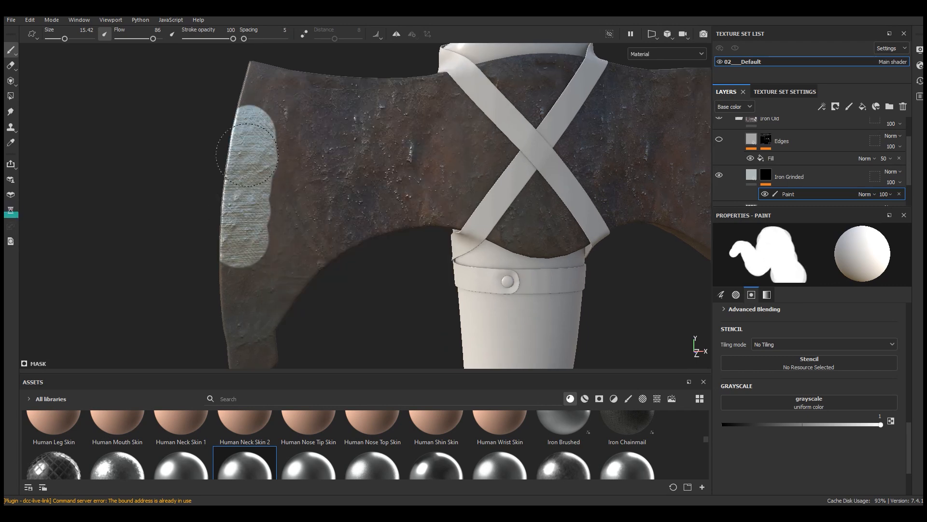
# Step: Extend the painted ground-iron strip along the rest of the cutting edge to the blade's lower tip
pyautogui.scroll(-3, 293, 138)
pyautogui.keyDown('alt'); pyautogui.moveTo(294, 138); pyautogui.dragTo(291, 127); pyautogui.keyUp('alt')
pyautogui.scroll(3, 248, 241)
pyautogui.moveTo(257, 188); pyautogui.dragTo(269, 286)
pyautogui.moveTo(256, 256)
pyautogui.keyDown('alt'); pyautogui.mouseDown(button='right')
pyautogui.moveTo(341, 214)
pyautogui.moveTo(298, 280)
pyautogui.mouseUp(button='right'); pyautogui.keyUp('alt')
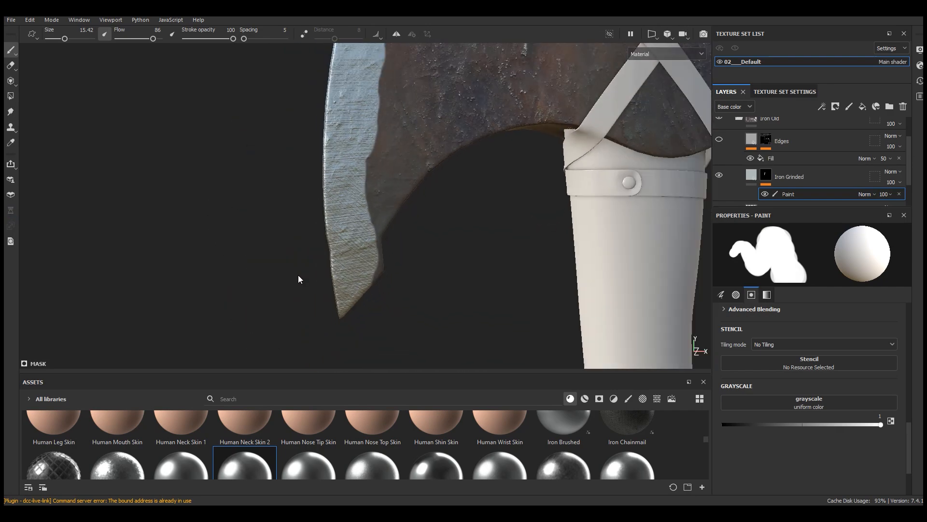
# Step: Reduce the brush size to 4.41 with flow 100 and even out the painted strip's inner border on the front face
pyautogui.rightClick(425, 180)
pyautogui.scroll(3, 501, 236)
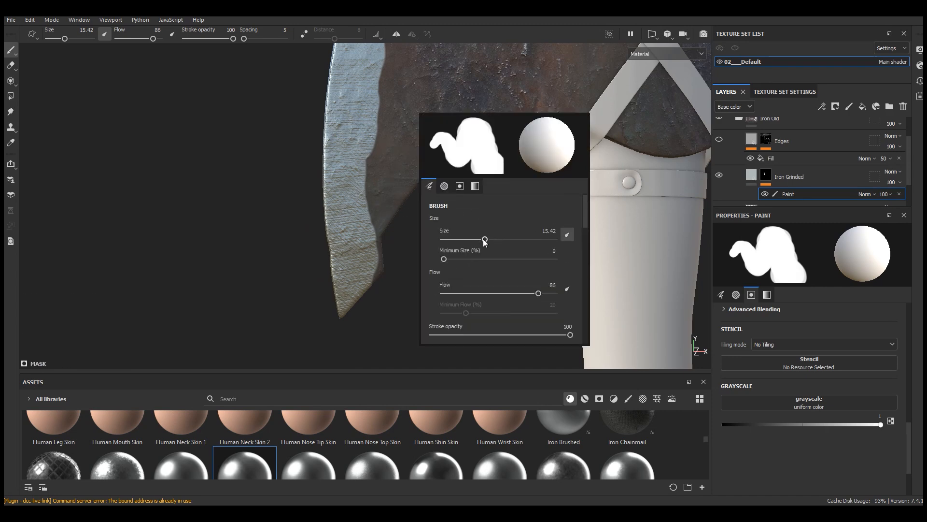
pyautogui.moveTo(486, 239); pyautogui.dragTo(472, 240)
pyautogui.moveTo(372, 125)
pyautogui.keyDown('alt'); pyautogui.mouseDown()
pyautogui.moveTo(344, 310)
pyautogui.moveTo(342, 203)
pyautogui.mouseUp(); pyautogui.keyUp('alt')
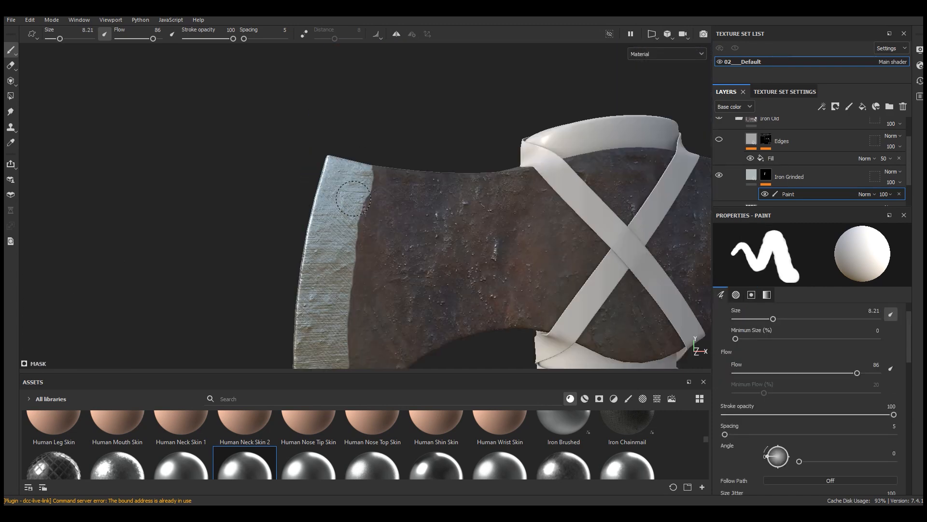
pyautogui.moveTo(357, 271)
pyautogui.keyDown('alt'); pyautogui.mouseDown()
pyautogui.moveTo(364, 287)
pyautogui.moveTo(375, 67)
pyautogui.mouseUp(); pyautogui.keyUp('alt')
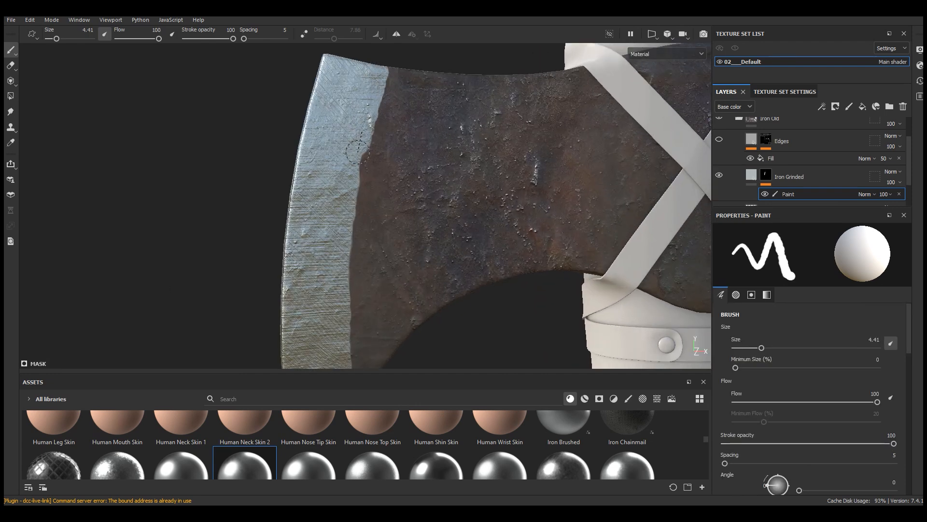
# Step: Paint the matching ground-iron strip along the cutting edge on the back face of the blade
pyautogui.moveTo(339, 255)
pyautogui.keyDown('alt'); pyautogui.mouseDown()
pyautogui.moveTo(315, 126)
pyautogui.moveTo(466, 213)
pyautogui.moveTo(406, 224)
pyautogui.mouseUp(); pyautogui.keyUp('alt')
pyautogui.moveTo(382, 271); pyautogui.dragTo(379, 150)
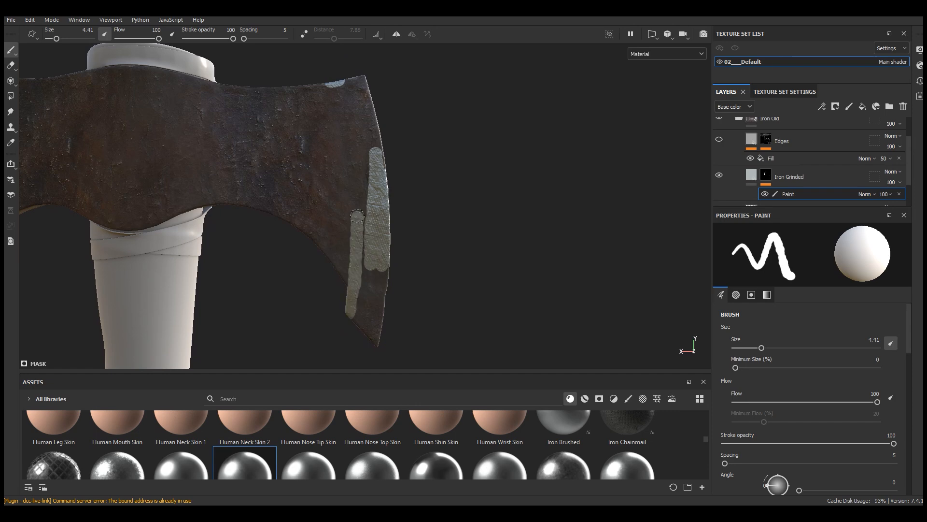
pyautogui.moveTo(376, 317)
pyautogui.mouseDown()
pyautogui.moveTo(394, 360)
pyautogui.moveTo(402, 326)
pyautogui.mouseUp()
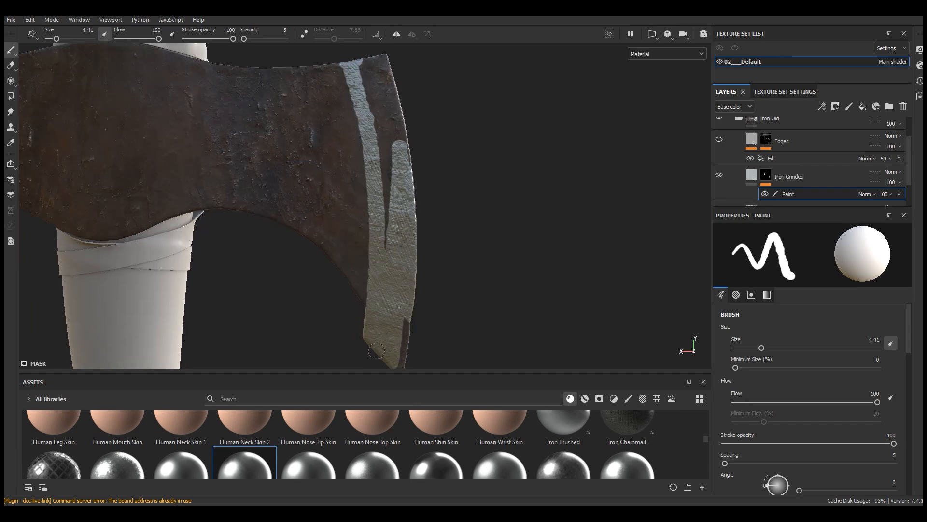
pyautogui.scroll(-3, 401, 317)
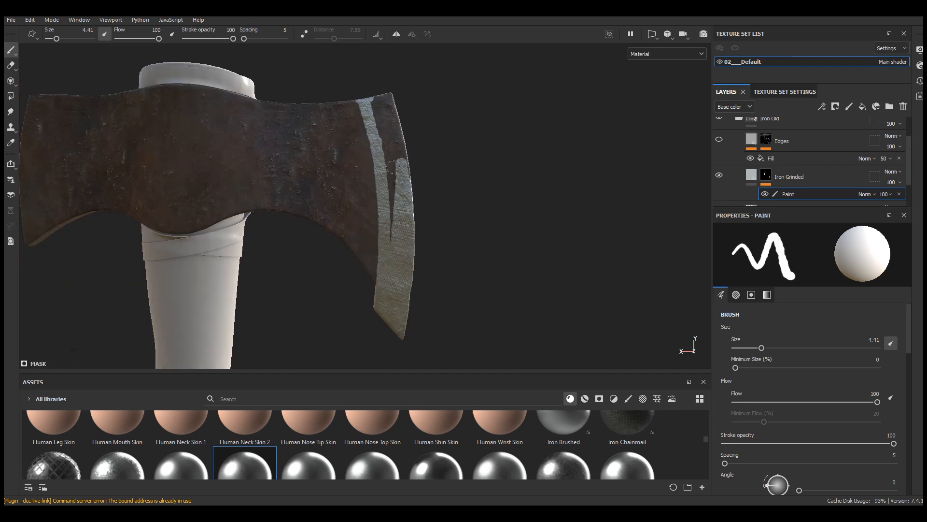
pyautogui.moveTo(431, 216); pyautogui.dragTo(401, 102)
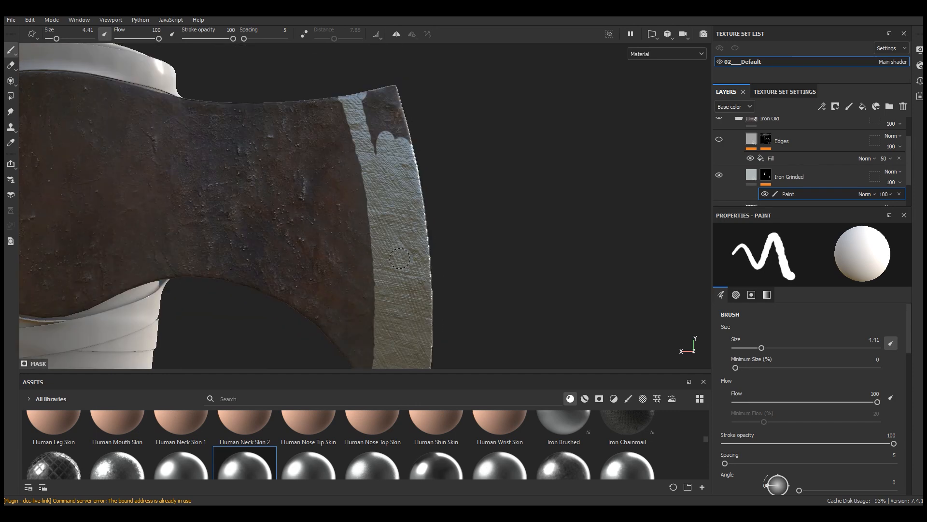
pyautogui.moveTo(407, 140); pyautogui.dragTo(390, 91)
pyautogui.moveTo(390, 91); pyautogui.dragTo(376, 147)
# Step: Select the Iron Grinded mask, hide its Paint effect and set Polygon Fill to single polygons in white
pyautogui.click(766, 175)
pyautogui.click(11, 96)
pyautogui.scroll(-2, 367, 118)
pyautogui.scroll(6, 362, 113)
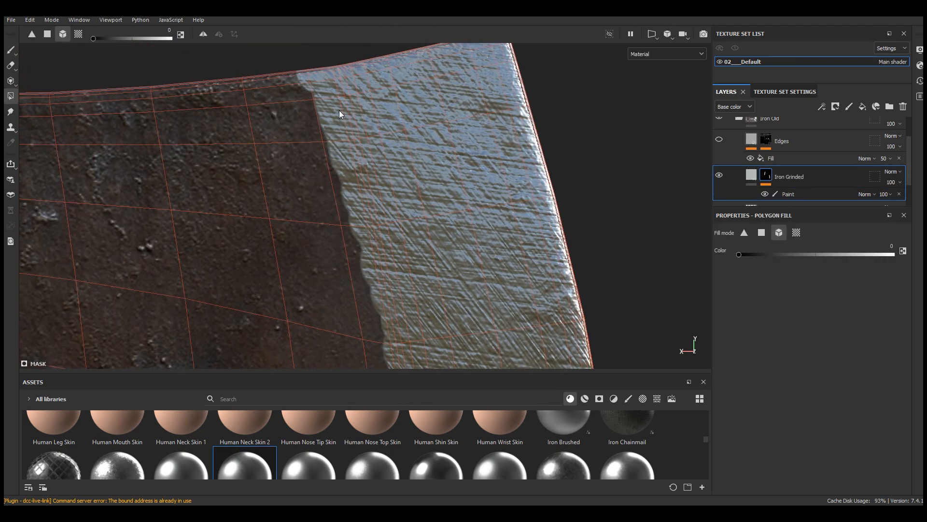
pyautogui.click(340, 114)
pyautogui.scroll(-2, 340, 114)
pyautogui.press('x')
pyautogui.click(422, 202)
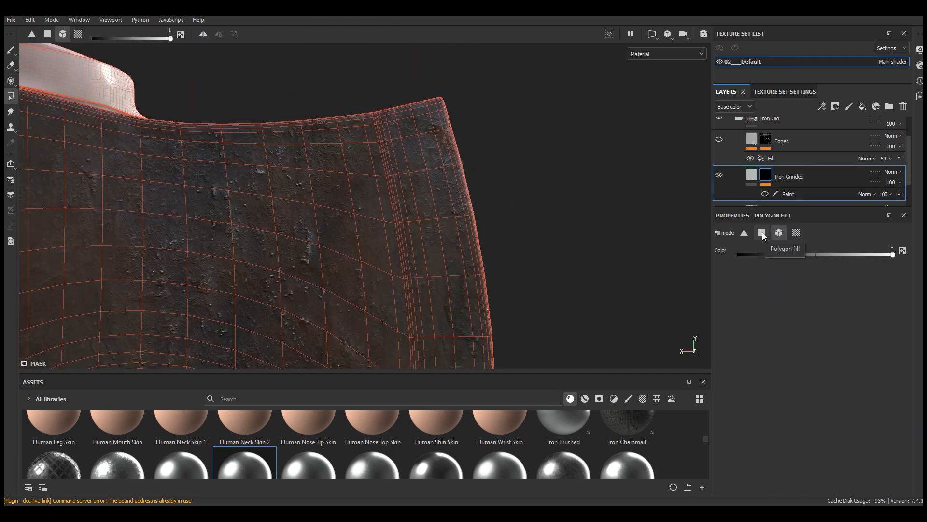
pyautogui.press('2')
# Step: Fill the polygons of the blade's cutting-edge strip white in the Iron Grinded mask on both faces
pyautogui.moveTo(509, 114)
pyautogui.mouseDown()
pyautogui.moveTo(401, 214)
pyautogui.moveTo(384, 160)
pyautogui.moveTo(413, 86)
pyautogui.mouseUp()
pyautogui.moveTo(502, 76); pyautogui.dragTo(388, 193)
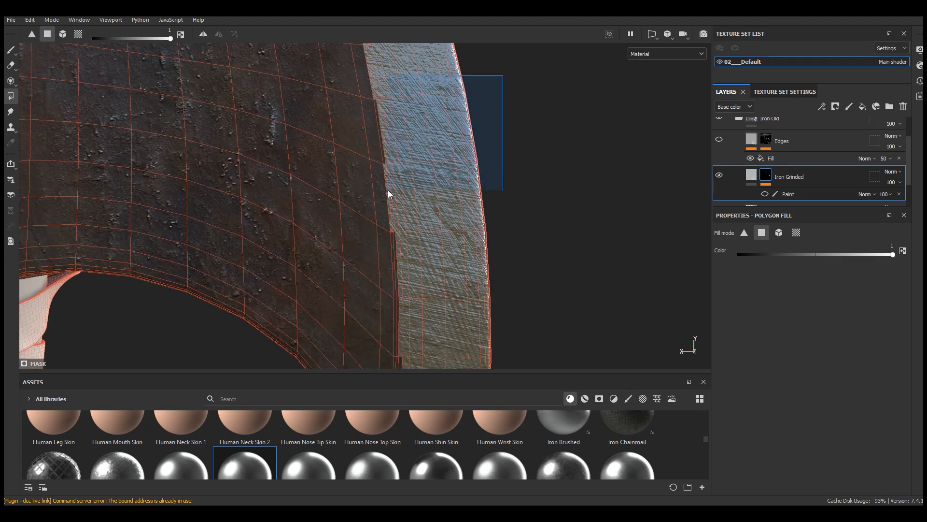
pyautogui.scroll(1, 389, 193)
pyautogui.keyDown('alt'); pyautogui.moveTo(396, 263); pyautogui.dragTo(391, 192, button='middle'); pyautogui.keyUp('alt')
pyautogui.click(391, 192)
pyautogui.keyDown('alt'); pyautogui.moveTo(393, 294); pyautogui.dragTo(425, 157, button='middle'); pyautogui.keyUp('alt')
pyautogui.click(424, 158)
pyautogui.moveTo(600, 211); pyautogui.dragTo(415, 320)
pyautogui.moveTo(579, 248)
pyautogui.mouseDown()
pyautogui.moveTo(391, 385)
pyautogui.moveTo(423, 141)
pyautogui.mouseUp()
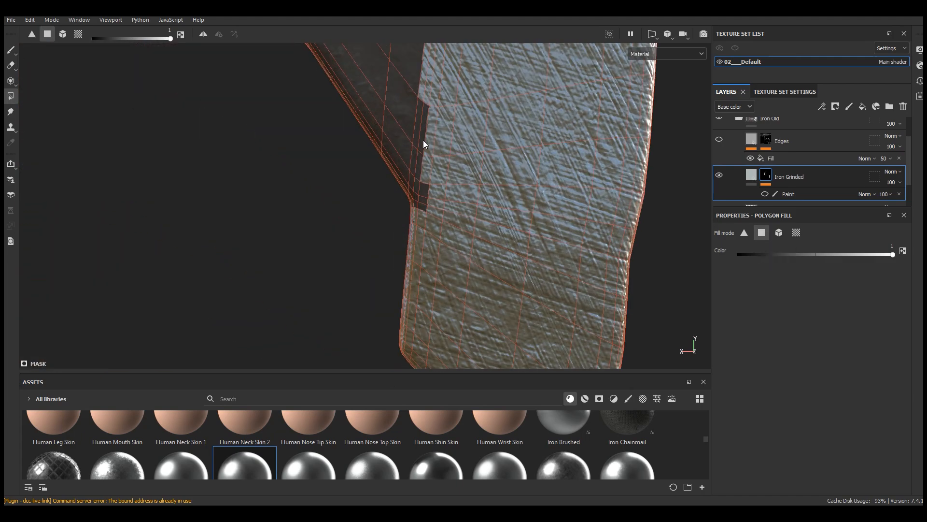
pyautogui.moveTo(665, 181); pyautogui.dragTo(412, 306)
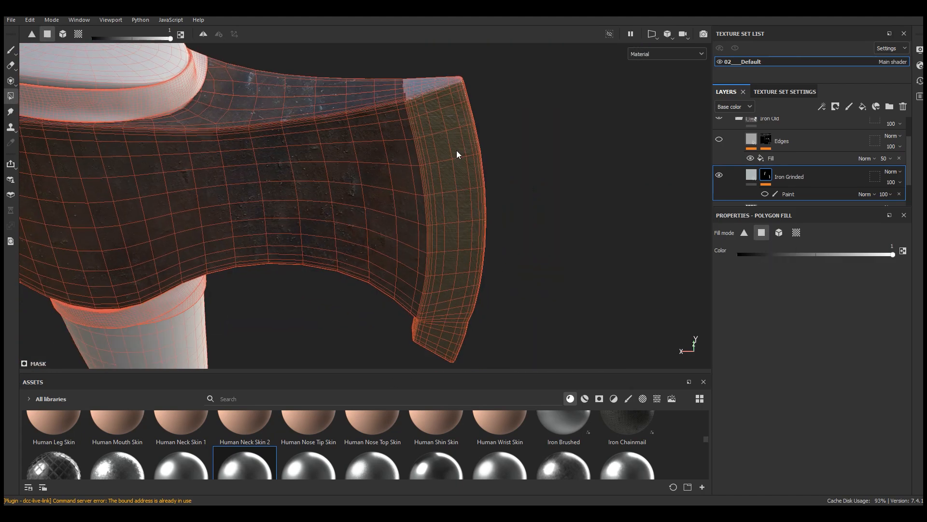
# Step: Clear the excess polygons beyond the strip's inner border with black and fill the missing edge polygons with white
pyautogui.press('x')
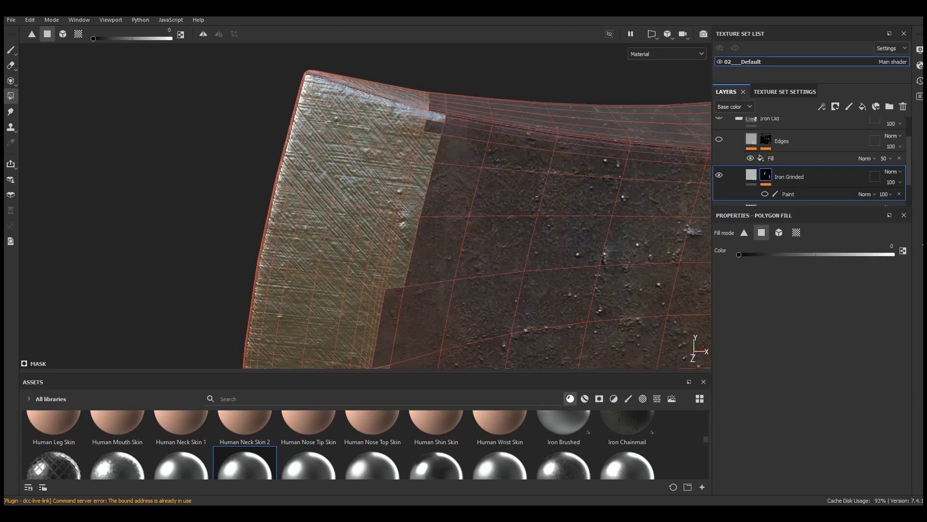
pyautogui.moveTo(430, 165); pyautogui.dragTo(408, 283)
pyautogui.keyDown('alt'); pyautogui.moveTo(409, 282); pyautogui.dragTo(385, 197, button='right'); pyautogui.keyUp('alt')
pyautogui.press('x')
pyautogui.moveTo(385, 197)
pyautogui.mouseDown()
pyautogui.moveTo(387, 112)
pyautogui.moveTo(384, 300)
pyautogui.mouseUp()
pyautogui.keyDown('alt'); pyautogui.moveTo(384, 299); pyautogui.dragTo(388, 247, button='middle'); pyautogui.keyUp('alt')
pyautogui.keyDown('alt'); pyautogui.moveTo(387, 247); pyautogui.dragTo(446, 317); pyautogui.keyUp('alt')
pyautogui.keyDown('alt'); pyautogui.moveTo(446, 317); pyautogui.dragTo(404, 259, button='right'); pyautogui.keyUp('alt')
# Step: Compare the blade edge with and without the Paint effect, and delete the Paint effect from the Iron Grinded mask
pyautogui.click(10, 50)
pyautogui.keyDown('alt'); pyautogui.moveTo(435, 199); pyautogui.dragTo(379, 199); pyautogui.keyUp('alt')
pyautogui.keyDown('alt'); pyautogui.moveTo(405, 180); pyautogui.dragTo(323, 173, button='right'); pyautogui.keyUp('alt')
pyautogui.moveTo(323, 172)
pyautogui.keyDown('alt'); pyautogui.mouseDown()
pyautogui.moveTo(300, 154)
pyautogui.moveTo(372, 138)
pyautogui.moveTo(256, 144)
pyautogui.moveTo(323, 134)
pyautogui.mouseUp(); pyautogui.keyUp('alt')
pyautogui.scroll(-2, 804, 178)
pyautogui.click(766, 159)
pyautogui.click(766, 159)
pyautogui.click(807, 159)
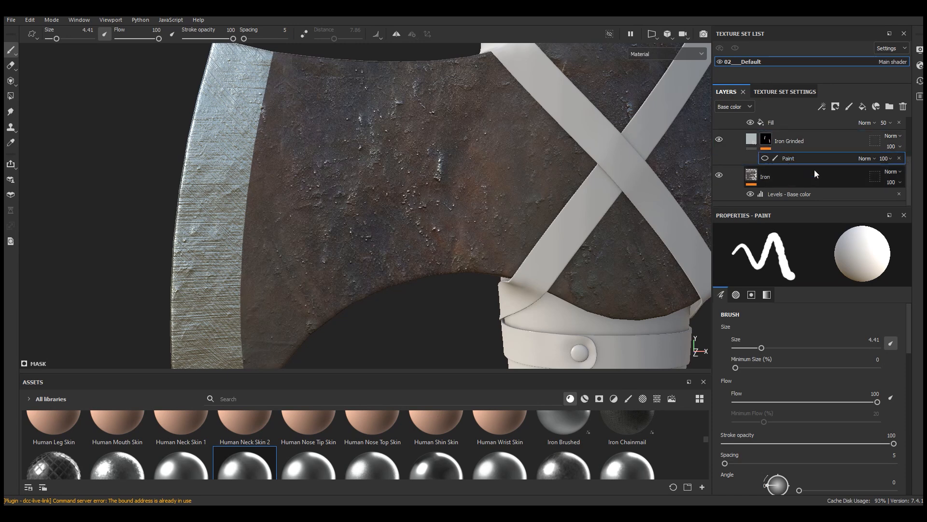
pyautogui.click(766, 159)
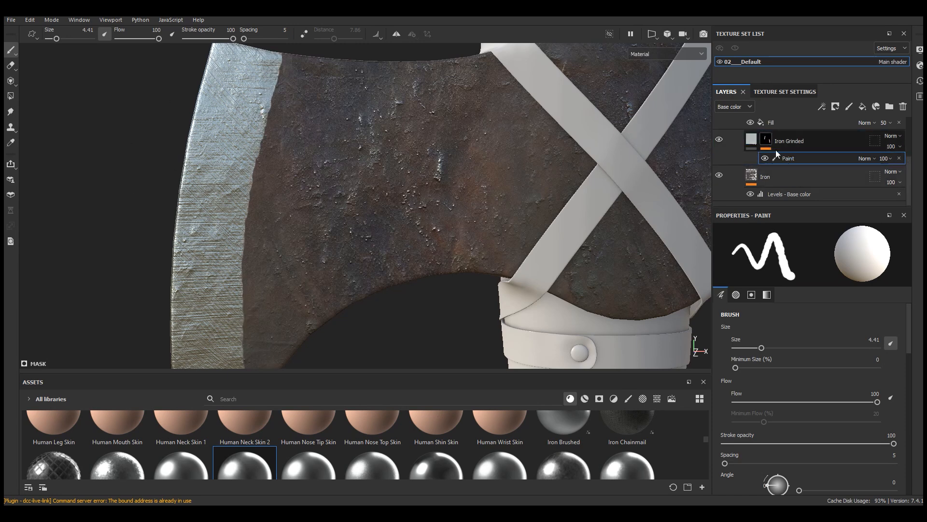
pyautogui.click(899, 159)
# Step: Darken the Iron Grinded layer's Metal Color to a value of 0.686
pyautogui.scroll(-3, 343, 169)
pyautogui.moveTo(343, 169)
pyautogui.keyDown('alt'); pyautogui.mouseDown()
pyautogui.moveTo(278, 155)
pyautogui.moveTo(362, 184)
pyautogui.moveTo(405, 153)
pyautogui.moveTo(383, 208)
pyautogui.mouseUp(); pyautogui.keyUp('alt')
pyautogui.click(752, 153)
pyautogui.click(811, 376)
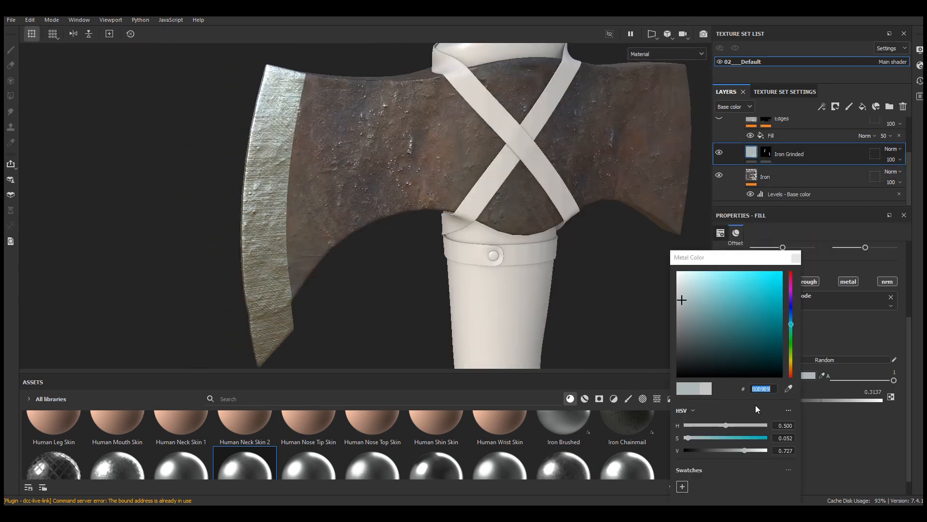
pyautogui.moveTo(744, 450); pyautogui.dragTo(741, 451)
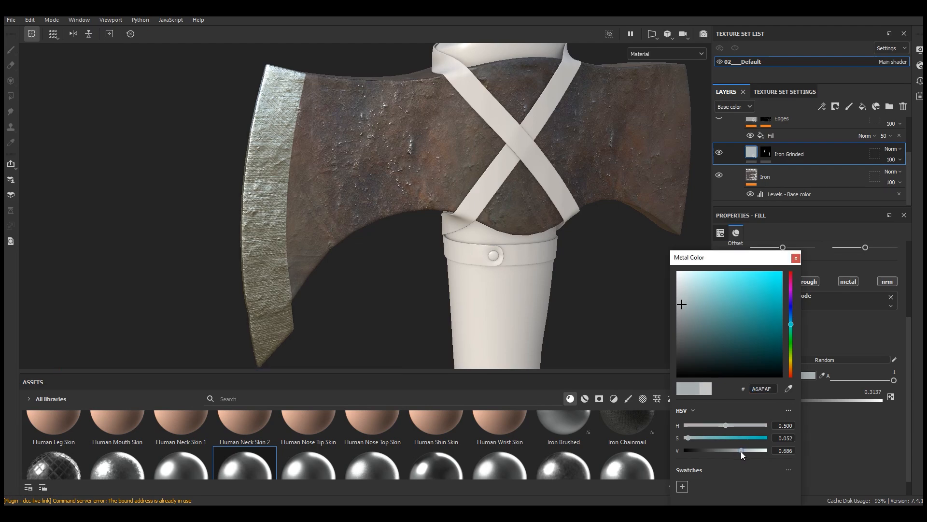
pyautogui.click(796, 257)
# Step: Inspect the ground cutting edge under different angles and look at the Iron Grinded material's finish settings
pyautogui.moveTo(295, 173)
pyautogui.keyDown('alt'); pyautogui.mouseDown()
pyautogui.moveTo(276, 183)
pyautogui.moveTo(294, 174)
pyautogui.moveTo(290, 192)
pyautogui.mouseUp(); pyautogui.keyUp('alt')
pyautogui.scroll(3, 275, 182)
pyautogui.scroll(-3, 272, 173)
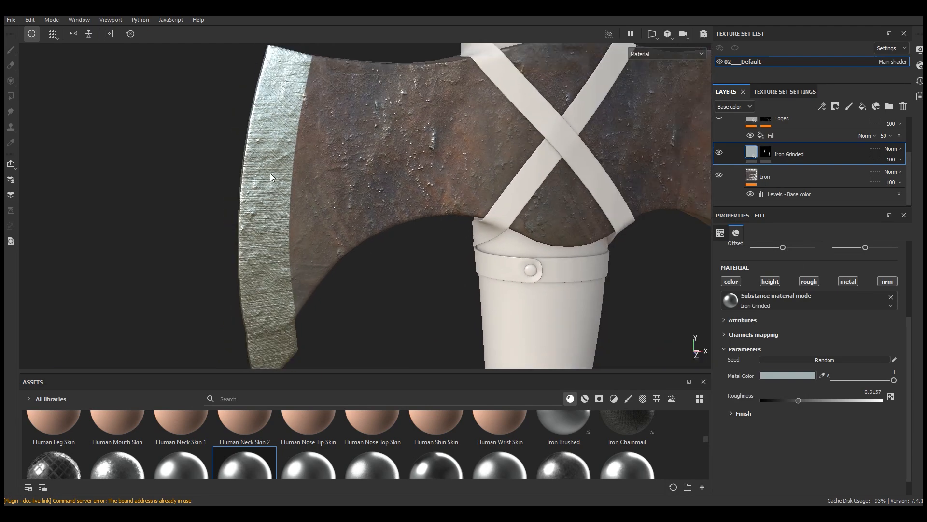
pyautogui.scroll(-2, 290, 222)
pyautogui.keyDown('alt'); pyautogui.moveTo(338, 237); pyautogui.dragTo(288, 219); pyautogui.keyUp('alt')
pyautogui.scroll(3, 289, 218)
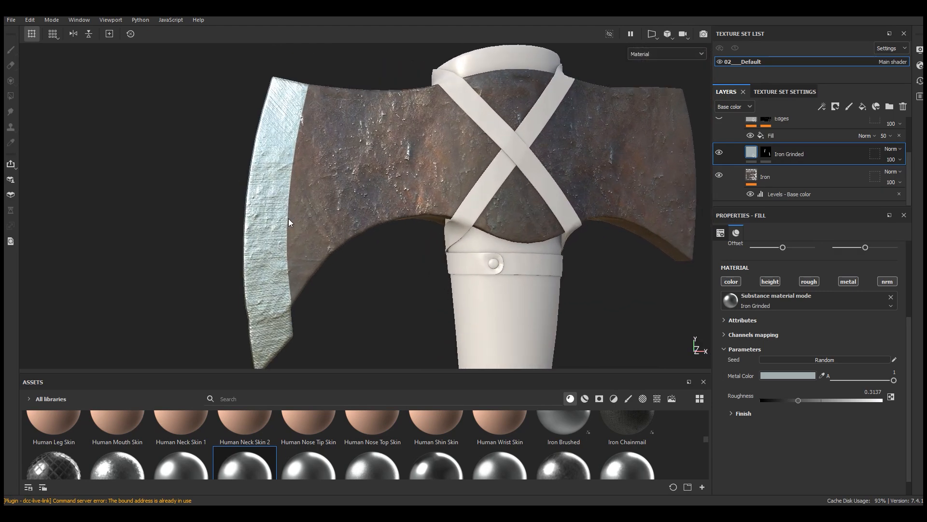
pyautogui.scroll(-1, 799, 427)
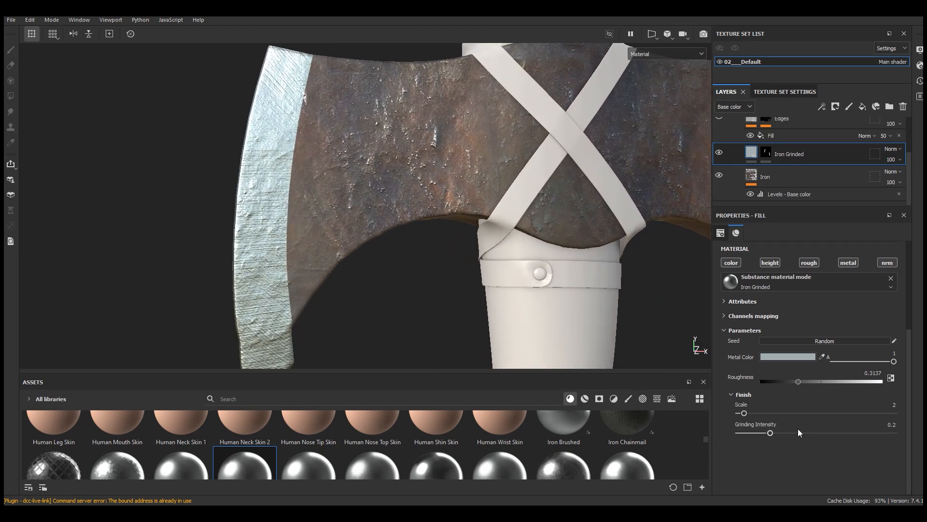
pyautogui.scroll(5, 798, 428)
# Step: Enlarge the layer stack area and examine the ground edge and old iron from several angles and distances
pyautogui.moveTo(779, 205); pyautogui.dragTo(761, 244)
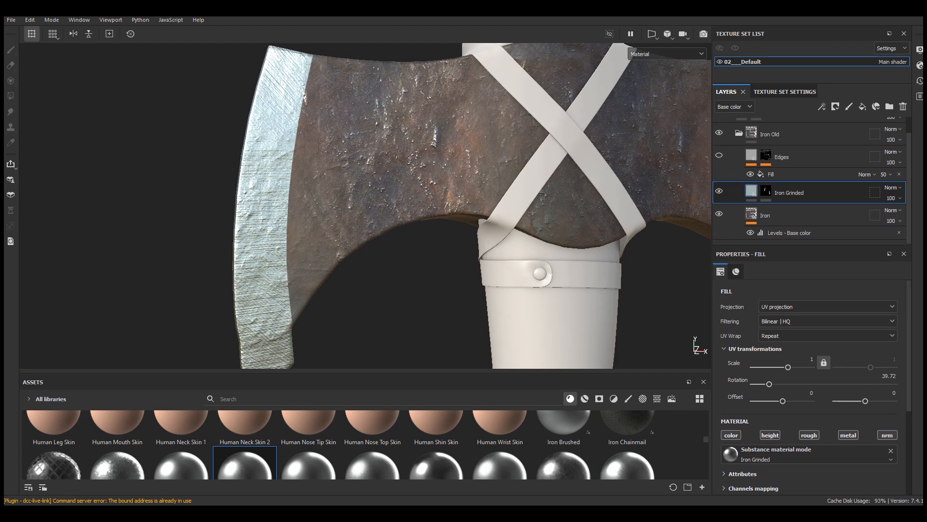
pyautogui.scroll(3, 319, 116)
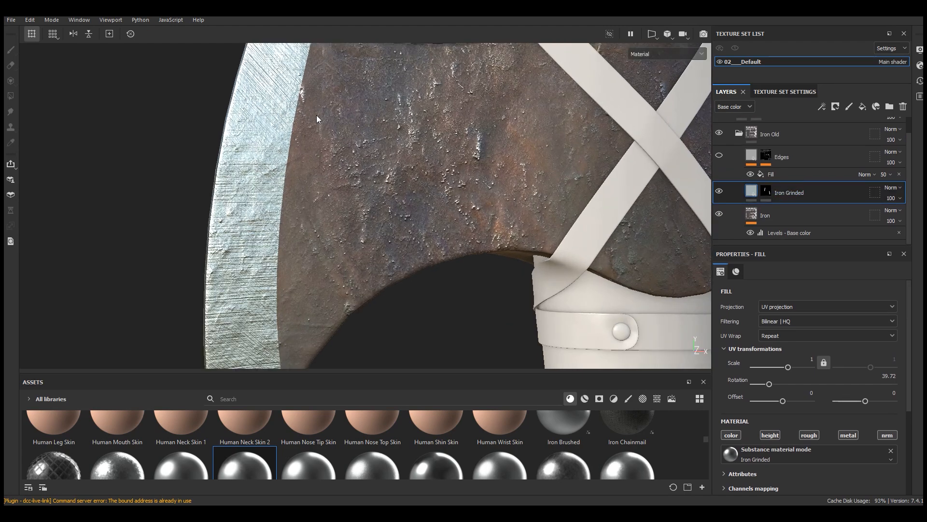
pyautogui.scroll(-4, 304, 164)
pyautogui.keyDown('alt'); pyautogui.moveTo(303, 171); pyautogui.dragTo(329, 168); pyautogui.keyUp('alt')
pyautogui.keyDown('alt'); pyautogui.moveTo(368, 163); pyautogui.dragTo(331, 175, button='middle'); pyautogui.keyUp('alt')
pyautogui.scroll(-3, 351, 117)
pyautogui.keyDown('alt'); pyautogui.moveTo(331, 174); pyautogui.dragTo(436, 213); pyautogui.keyUp('alt')
pyautogui.scroll(3, 336, 132)
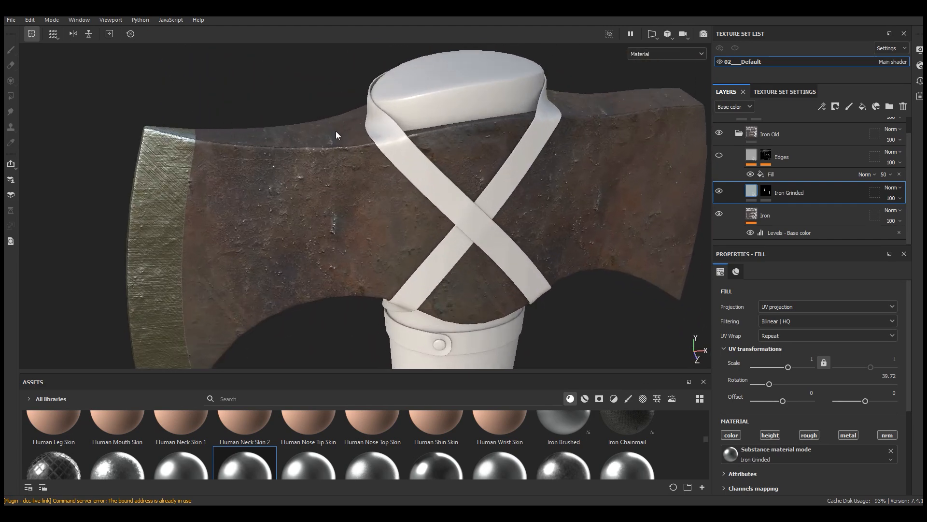
pyautogui.scroll(-3, 494, 164)
pyautogui.keyDown('alt'); pyautogui.moveTo(493, 164); pyautogui.dragTo(598, 143); pyautogui.keyUp('alt')
pyautogui.scroll(3, 598, 143)
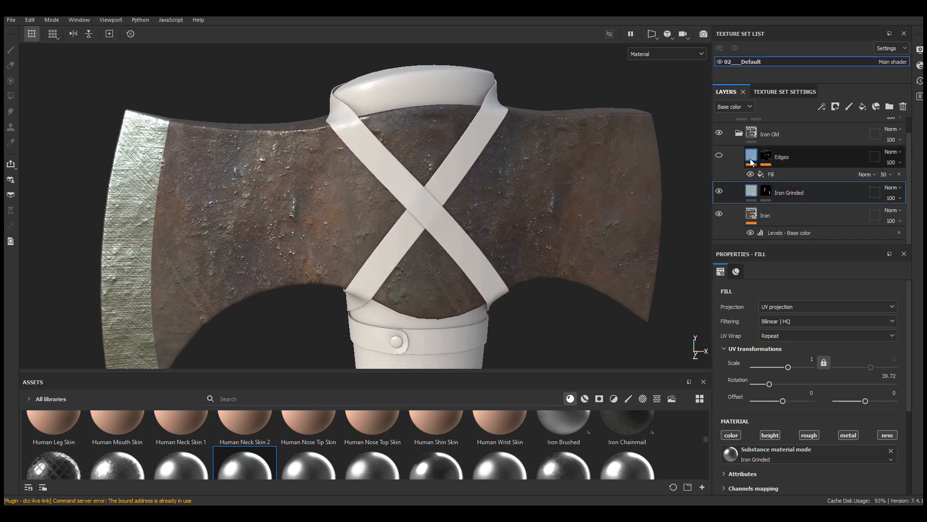
# Step: Make the Edges layer visible and check the worn edges on the axe head
pyautogui.moveTo(757, 162)
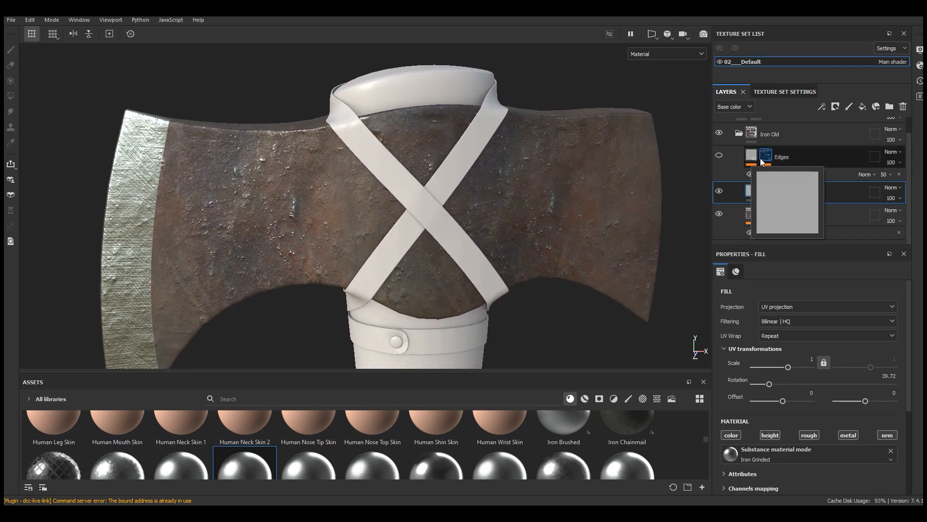
pyautogui.click(719, 155)
pyautogui.moveTo(319, 148)
pyautogui.keyDown('alt'); pyautogui.mouseDown()
pyautogui.moveTo(345, 179)
pyautogui.moveTo(321, 152)
pyautogui.mouseUp(); pyautogui.keyUp('alt')
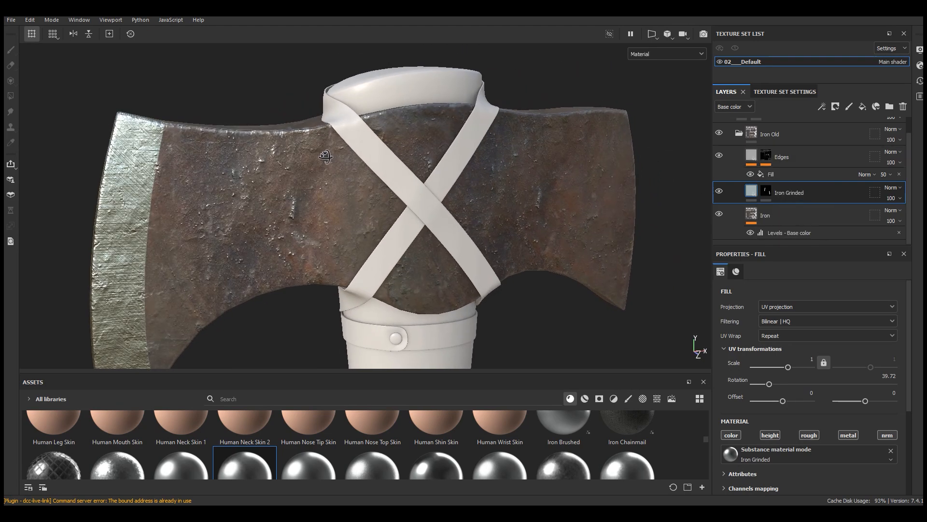
pyautogui.scroll(3, 289, 131)
pyautogui.scroll(-3, 308, 126)
pyautogui.scroll(-3, 308, 127)
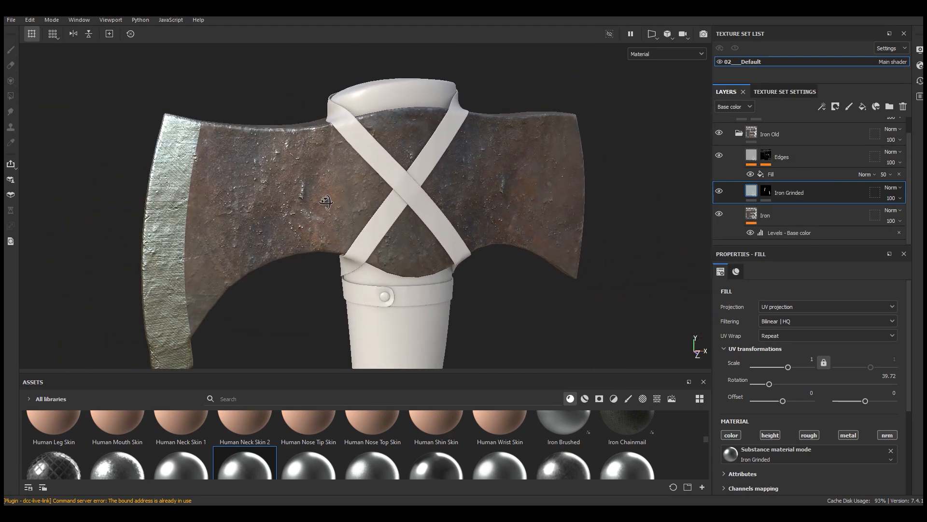
# Step: Replace the Edges mask's fill with a Metal Edge Wear generator at Wear Level 0.9, Wear Contrast 0.66 and Grunge Amount 0.21
pyautogui.click(783, 174)
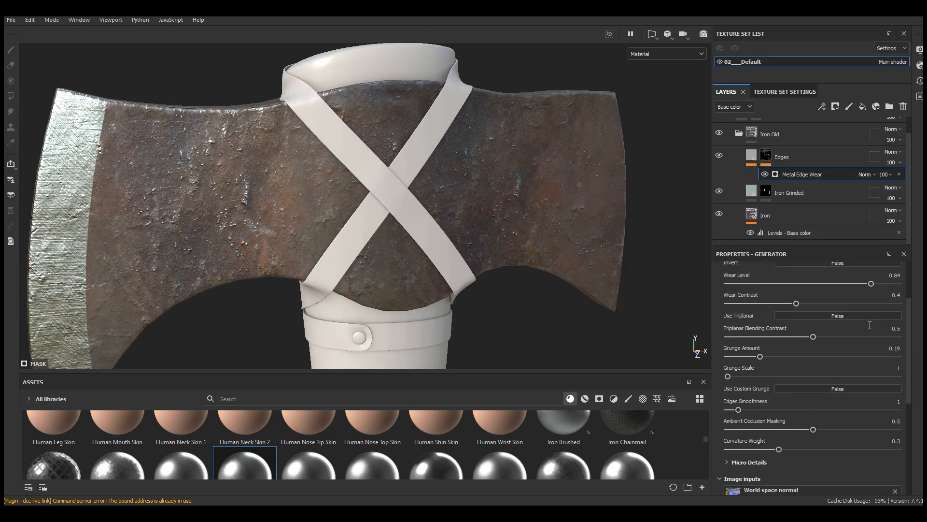
pyautogui.moveTo(876, 285); pyautogui.dragTo(880, 285)
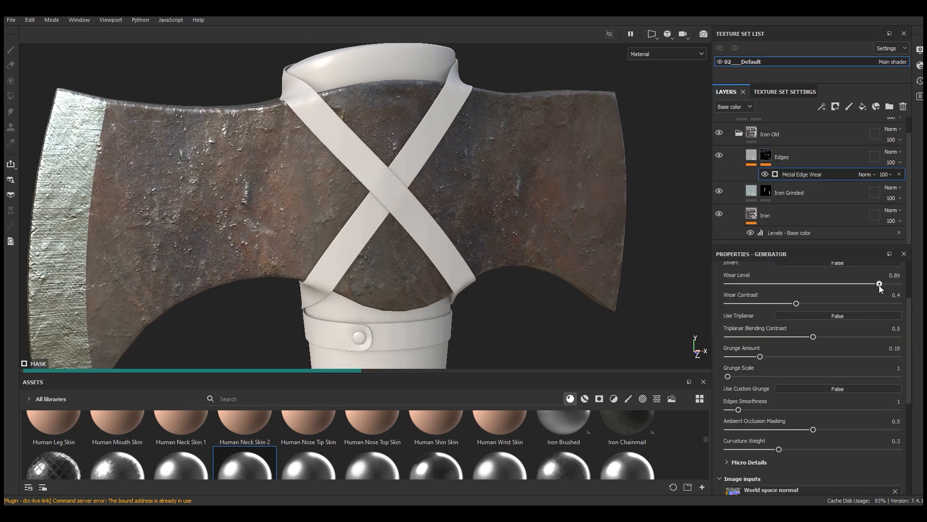
pyautogui.scroll(-3, 483, 212)
pyautogui.scroll(3, 524, 184)
pyautogui.keyDown('alt'); pyautogui.moveTo(570, 191); pyautogui.dragTo(542, 218); pyautogui.keyUp('alt')
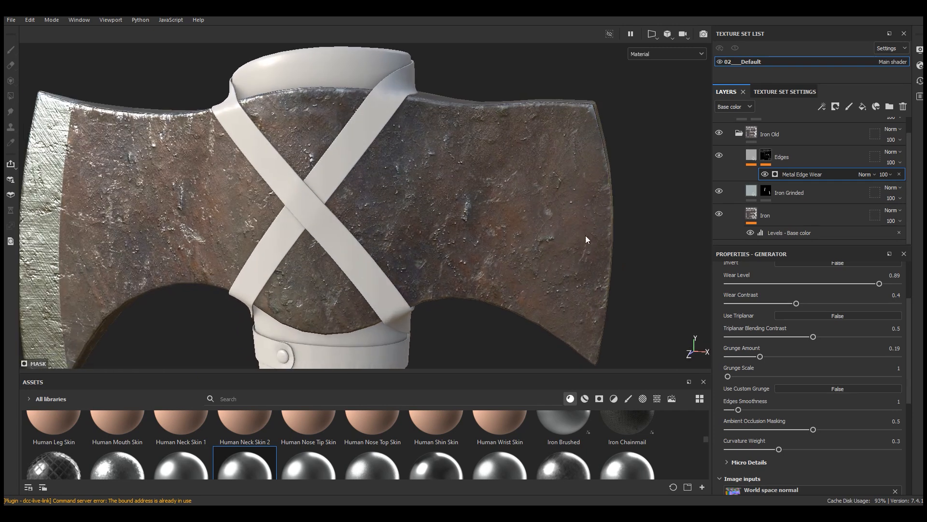
pyautogui.click(828, 303)
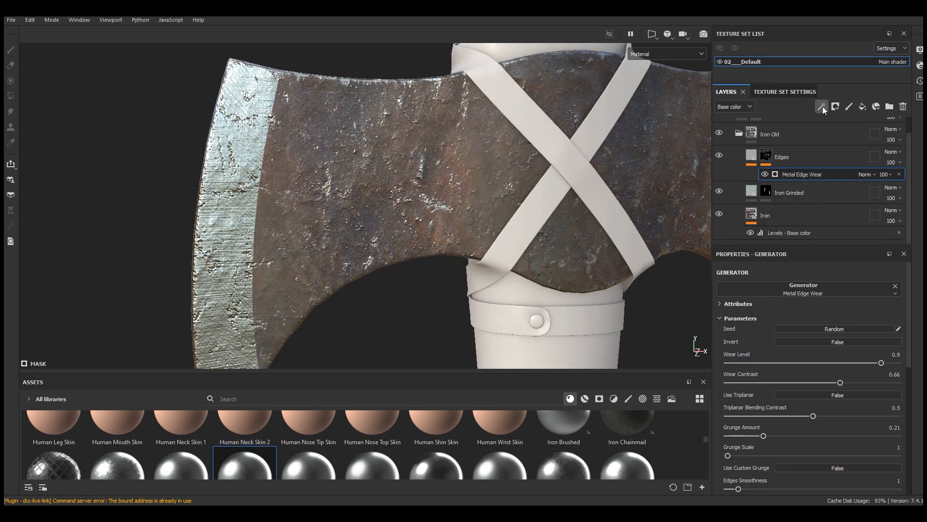
# Step: Add a paint effect above Metal Edge Wear in the Edges mask and set the brush grayscale to 0
pyautogui.click(823, 108)
pyautogui.click(848, 132)
pyautogui.scroll(3, 230, 227)
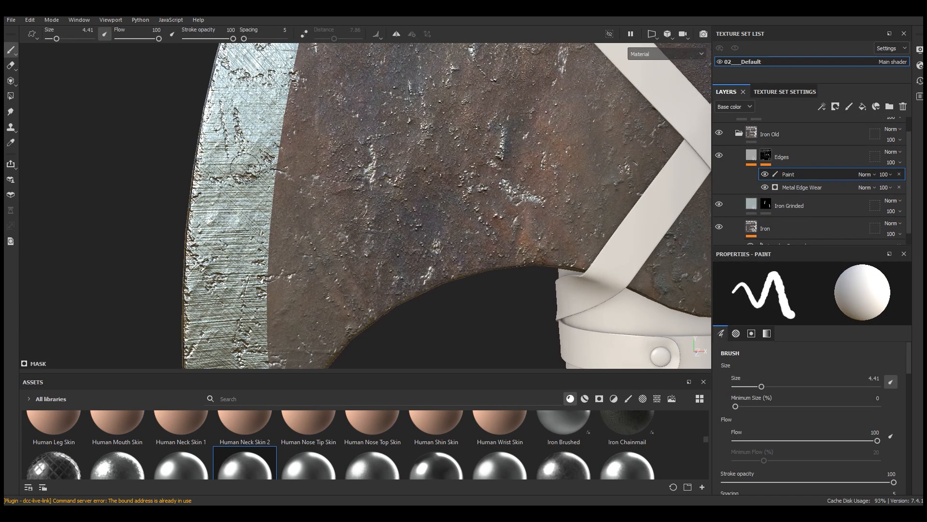
pyautogui.scroll(-3, 239, 177)
pyautogui.scroll(-10, 859, 402)
pyautogui.moveTo(880, 388); pyautogui.dragTo(724, 388)
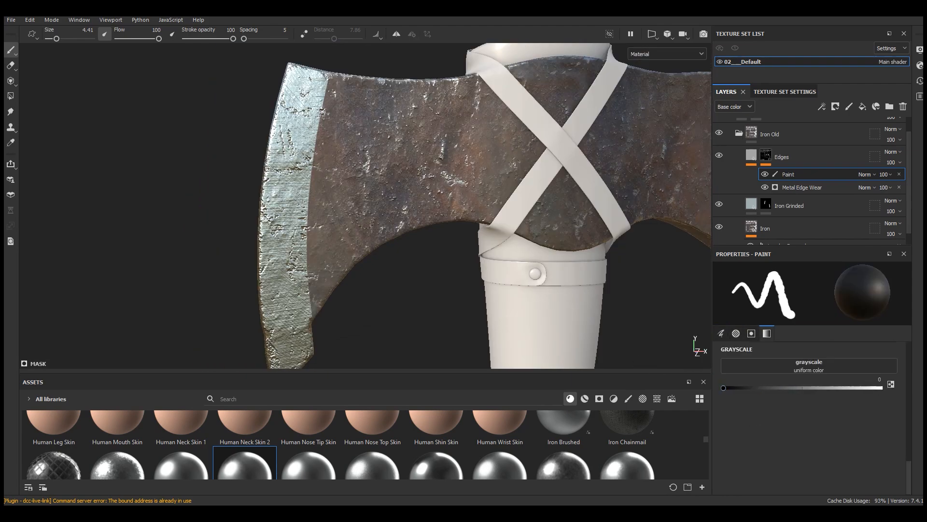
pyautogui.scroll(6, 294, 165)
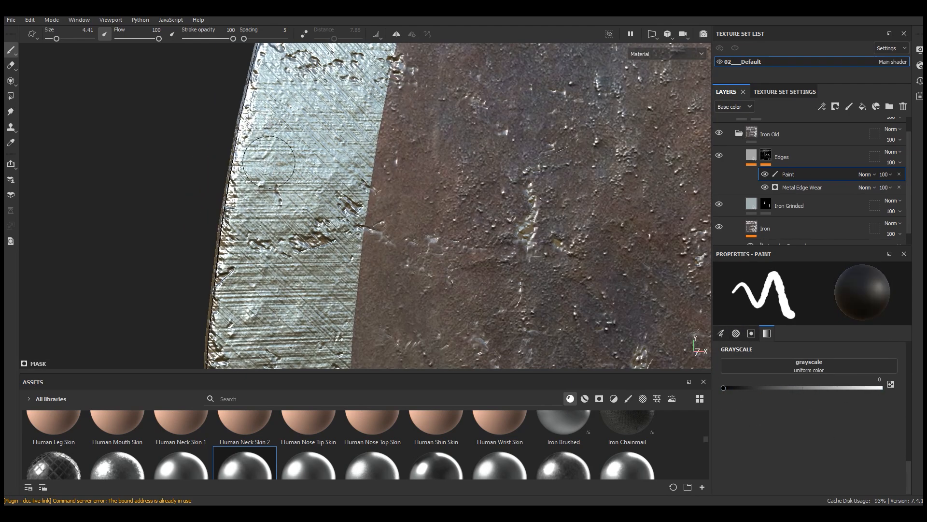
# Step: Paint with grayscale 0 along the ground cutting edge in the Edges mask to remove the wear there
pyautogui.scroll(-3, 269, 162)
pyautogui.scroll(4, 312, 98)
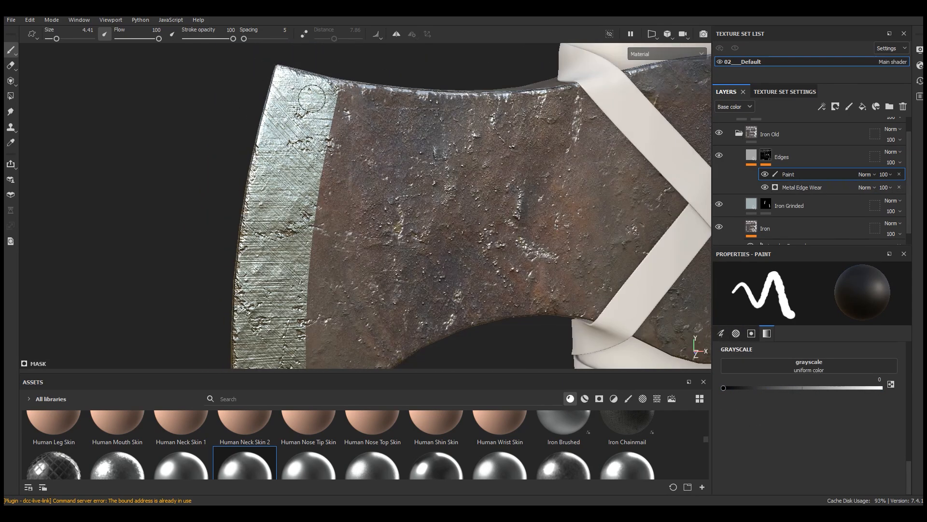
pyautogui.scroll(-3, 312, 98)
pyautogui.scroll(2, 260, 155)
pyautogui.scroll(3, 290, 150)
pyautogui.scroll(-4, 261, 193)
pyautogui.scroll(3, 245, 324)
pyautogui.moveTo(242, 325)
pyautogui.keyDown('alt'); pyautogui.mouseDown()
pyautogui.moveTo(285, 213)
pyautogui.moveTo(284, 246)
pyautogui.moveTo(314, 333)
pyautogui.mouseUp(); pyautogui.keyUp('alt')
pyautogui.keyDown('alt'); pyautogui.moveTo(360, 270); pyautogui.dragTo(322, 248); pyautogui.keyUp('alt')
pyautogui.rightClick(323, 248)
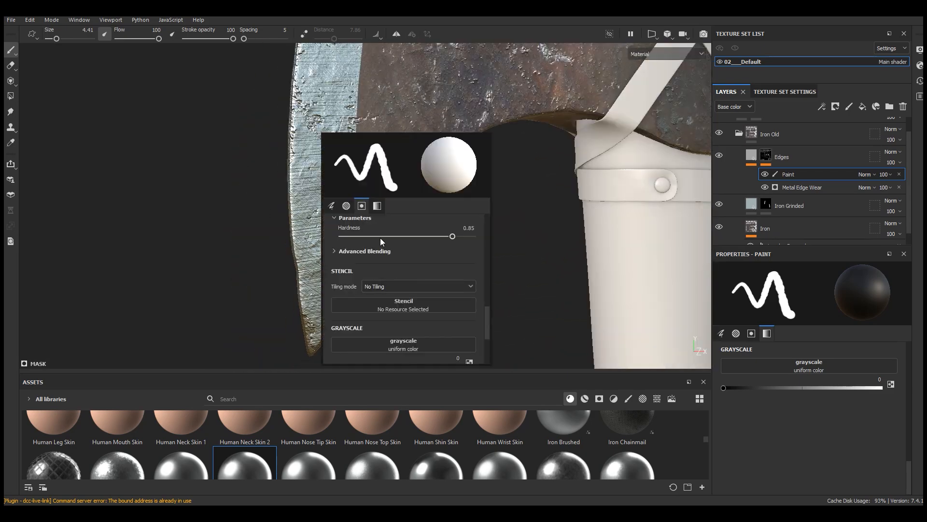
pyautogui.scroll(5, 334, 166)
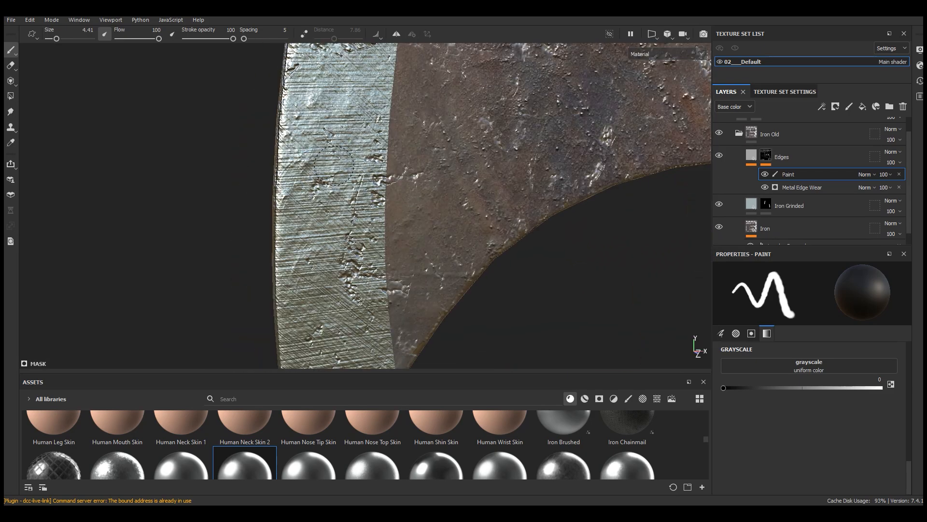
pyautogui.scroll(-5, 334, 166)
pyautogui.scroll(4, 344, 225)
# Step: Examine the worn edges and old iron on both sides of the axe head
pyautogui.keyDown('alt'); pyautogui.moveTo(344, 225); pyautogui.dragTo(502, 138); pyautogui.keyUp('alt')
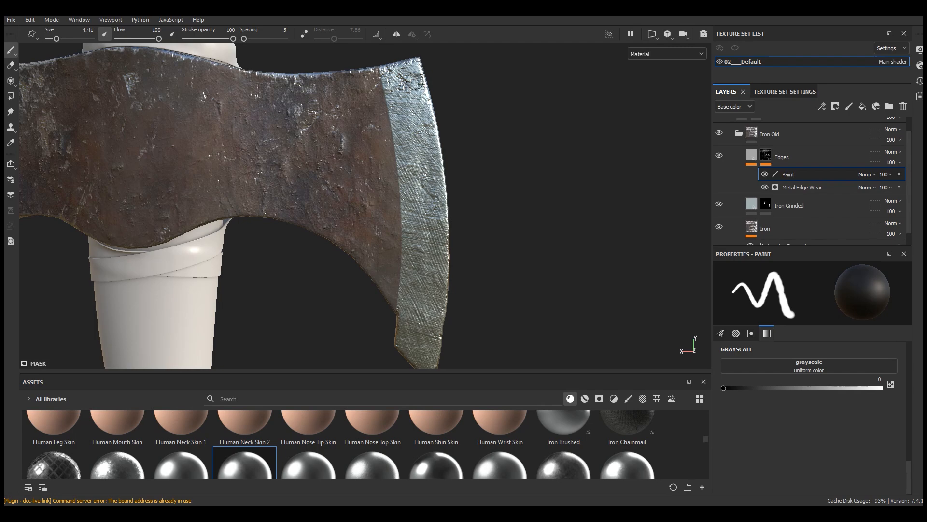
pyautogui.scroll(-3, 417, 89)
pyautogui.keyDown('alt'); pyautogui.moveTo(346, 186); pyautogui.dragTo(265, 180); pyautogui.keyUp('alt')
pyautogui.moveTo(528, 169)
pyautogui.keyDown('alt'); pyautogui.mouseDown()
pyautogui.moveTo(302, 164)
pyautogui.moveTo(347, 154)
pyautogui.moveTo(362, 167)
pyautogui.mouseUp(); pyautogui.keyUp('alt')
pyautogui.scroll(2, 375, 182)
pyautogui.scroll(2, 257, 173)
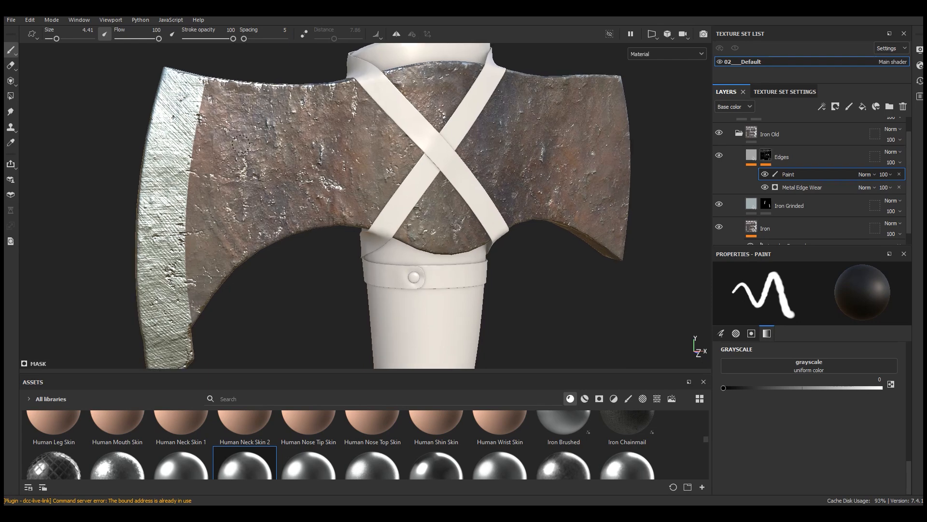
pyautogui.scroll(2, 243, 225)
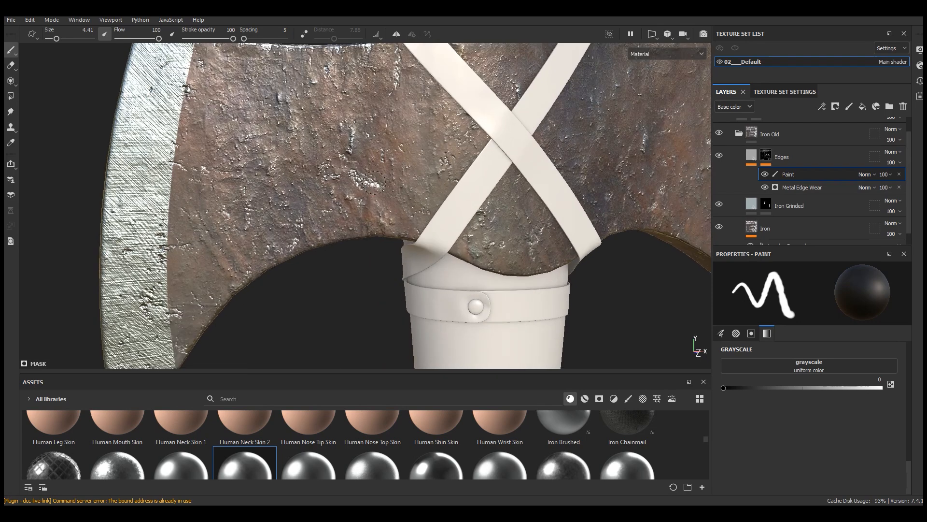
pyautogui.scroll(-3, 453, 256)
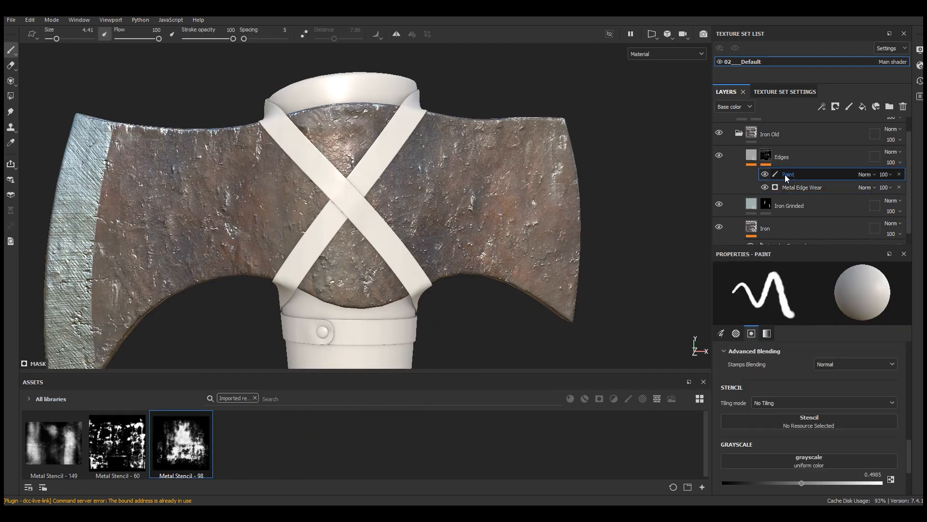
# Step: Add a fill effect above Paint in the Edges mask and search the texture assets for "grung"
pyautogui.click(828, 107)
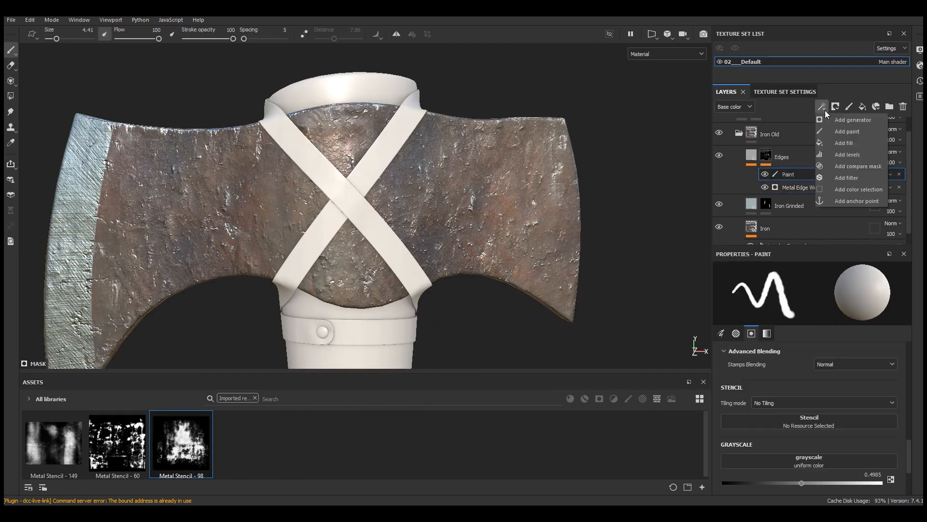
pyautogui.click(846, 142)
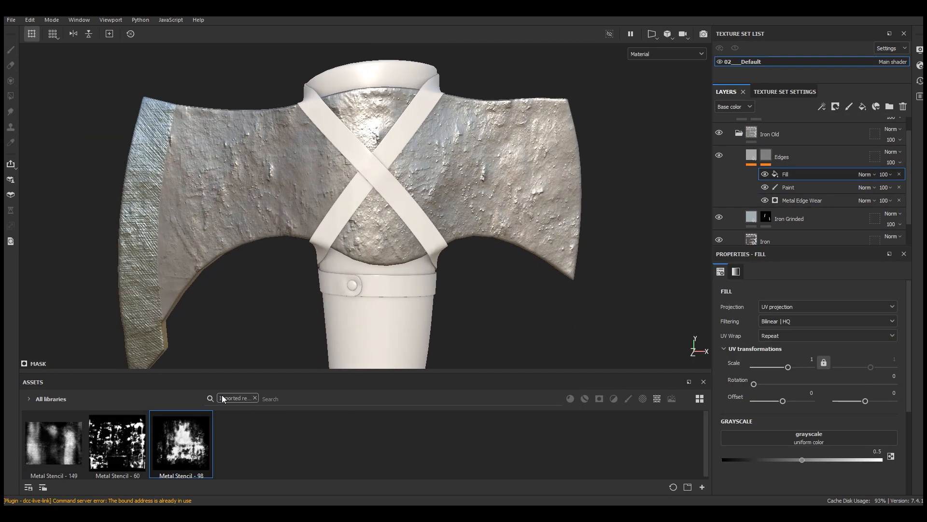
pyautogui.click(255, 398)
pyautogui.click(657, 399)
pyautogui.moveTo(607, 373); pyautogui.dragTo(570, 297)
pyautogui.click(471, 323)
pyautogui.write('g')
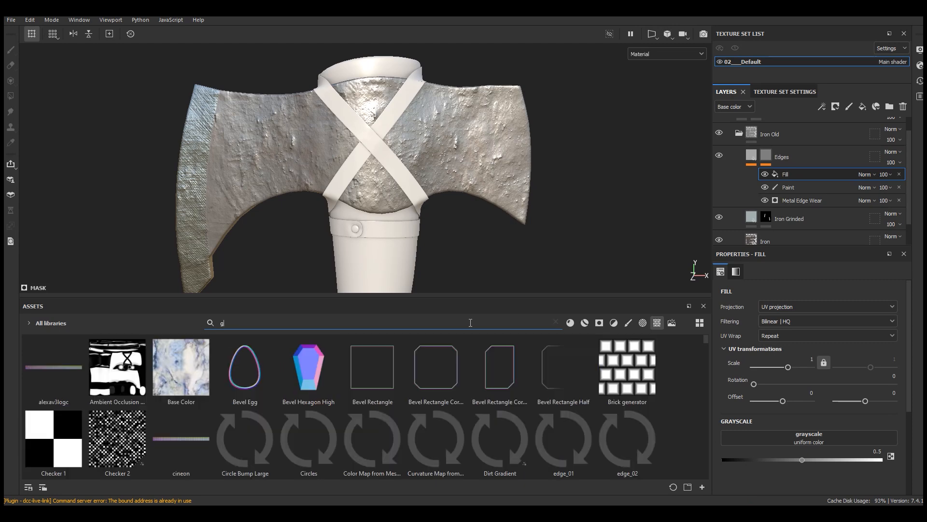
pyautogui.write('rung')
pyautogui.moveTo(707, 344); pyautogui.dragTo(714, 410)
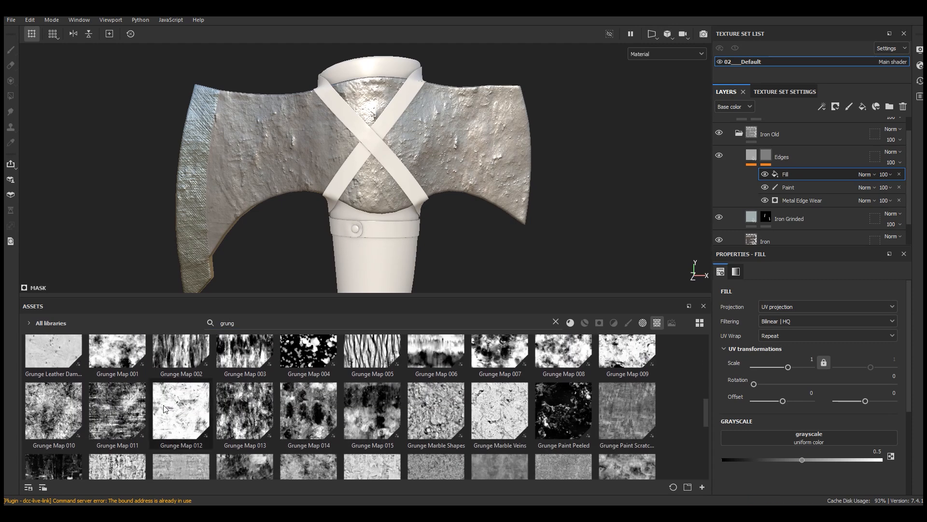
# Step: Assign Grunge Map 012 to the fill's grayscale and set its projection to Tri-planar projection
pyautogui.moveTo(188, 408); pyautogui.dragTo(809, 438)
pyautogui.moveTo(343, 296); pyautogui.dragTo(344, 372)
pyautogui.keyDown('alt'); pyautogui.moveTo(320, 178); pyautogui.dragTo(311, 182); pyautogui.keyUp('alt')
pyautogui.click(775, 308)
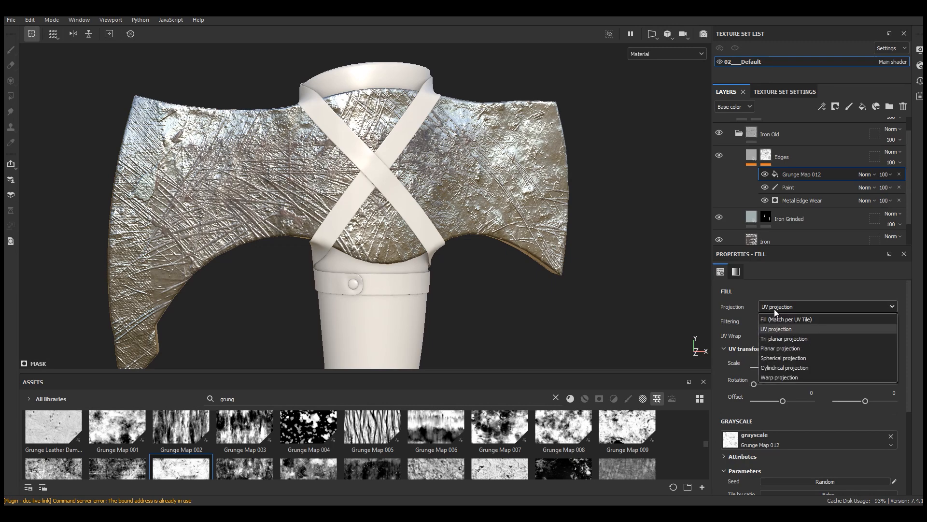
pyautogui.click(780, 339)
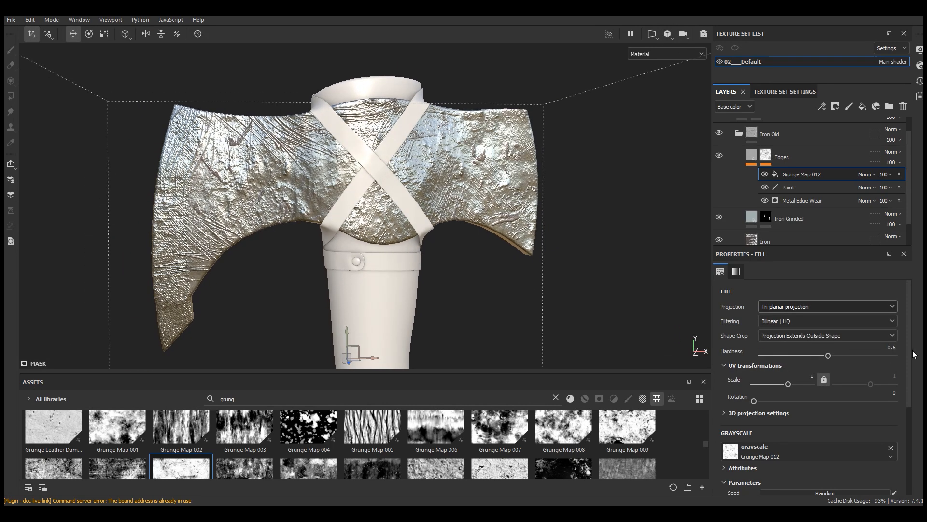
# Step: Set Invert to True for Grunge Map 012 so that only its scratches remain in the Edges mask
pyautogui.scroll(-3, 782, 377)
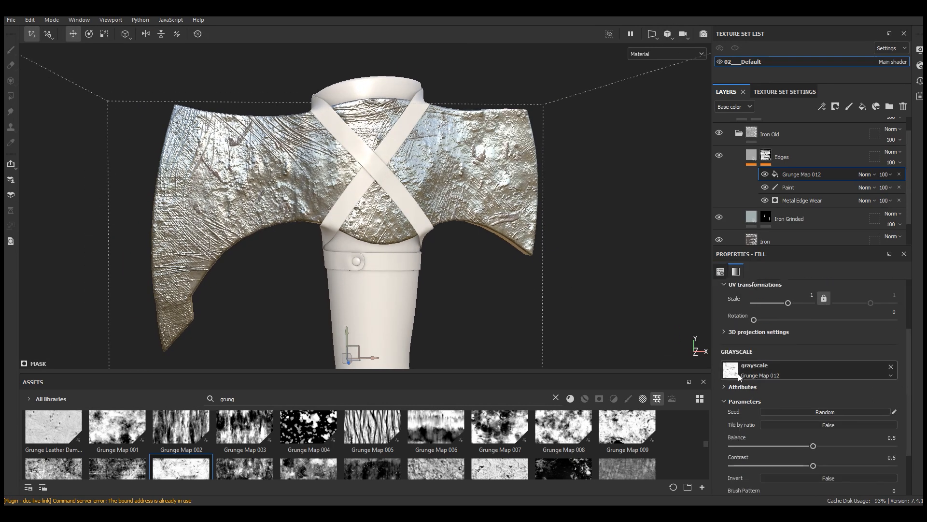
pyautogui.scroll(2, 302, 169)
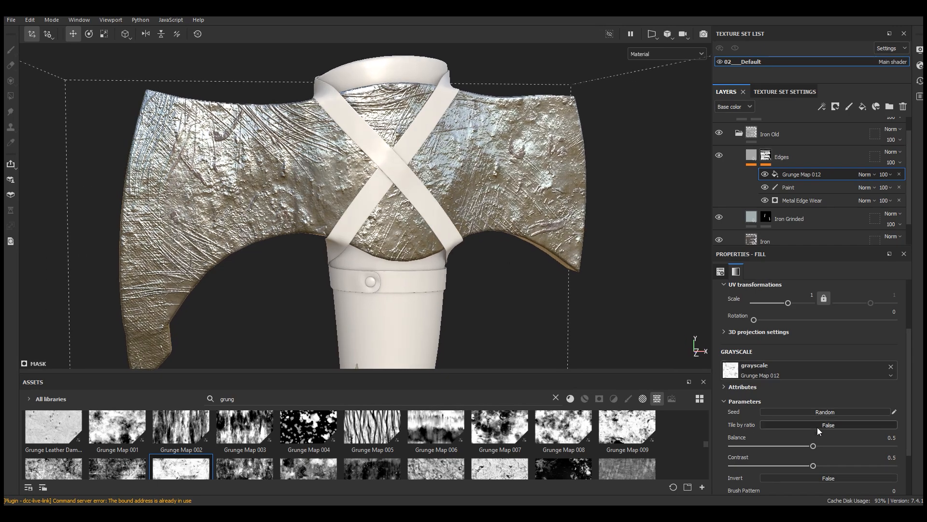
pyautogui.scroll(-2, 816, 424)
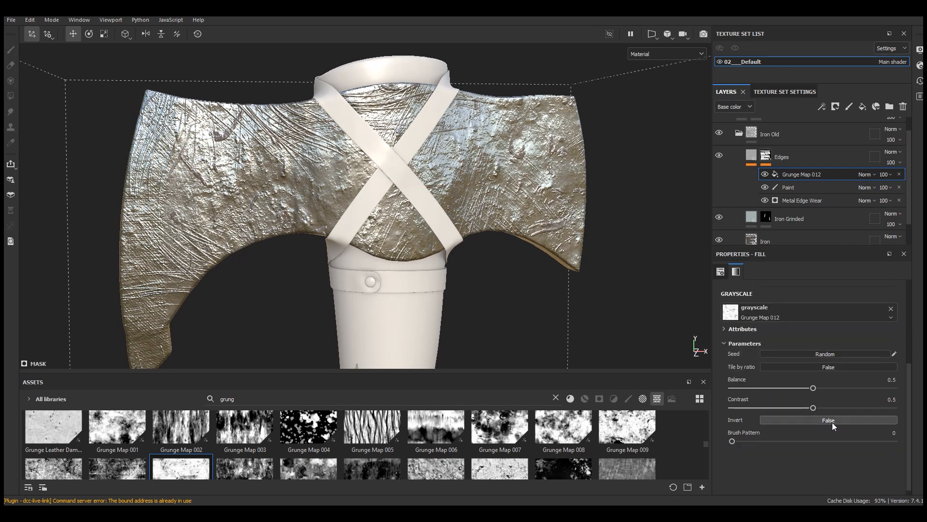
pyautogui.click(832, 421)
pyautogui.scroll(4, 309, 145)
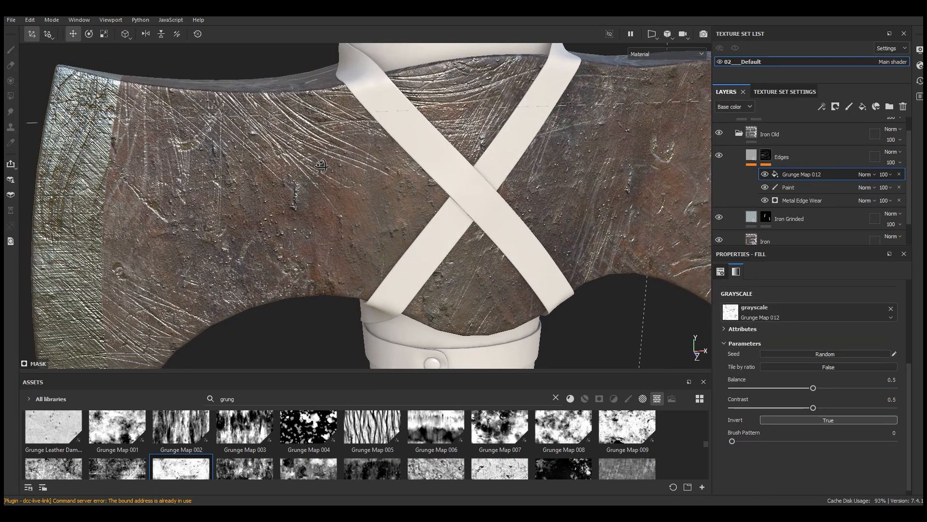
pyautogui.scroll(-3, 322, 144)
# Step: Set the UV scale of the Grunge Map 012 fill to 2.26 and check the scratch size on the blade
pyautogui.scroll(5, 829, 393)
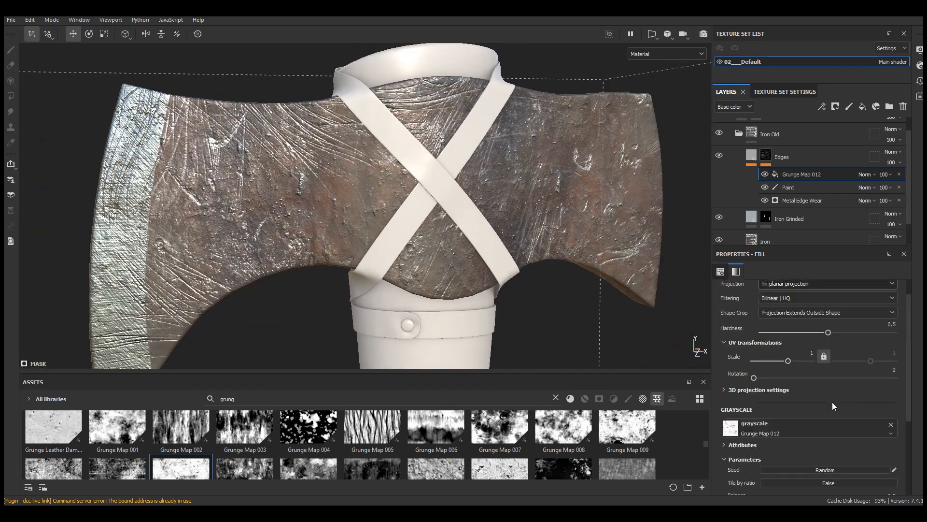
pyautogui.moveTo(790, 386); pyautogui.dragTo(791, 386)
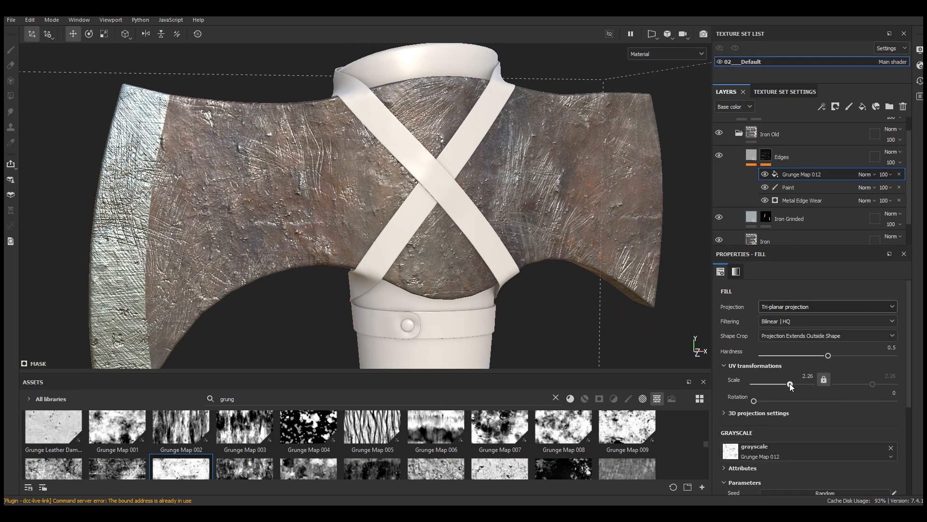
pyautogui.moveTo(791, 386); pyautogui.dragTo(791, 386)
pyautogui.scroll(-3, 273, 143)
pyautogui.moveTo(324, 197)
pyautogui.keyDown('alt'); pyautogui.mouseDown()
pyautogui.moveTo(369, 195)
pyautogui.moveTo(319, 199)
pyautogui.mouseUp(); pyautogui.keyUp('alt')
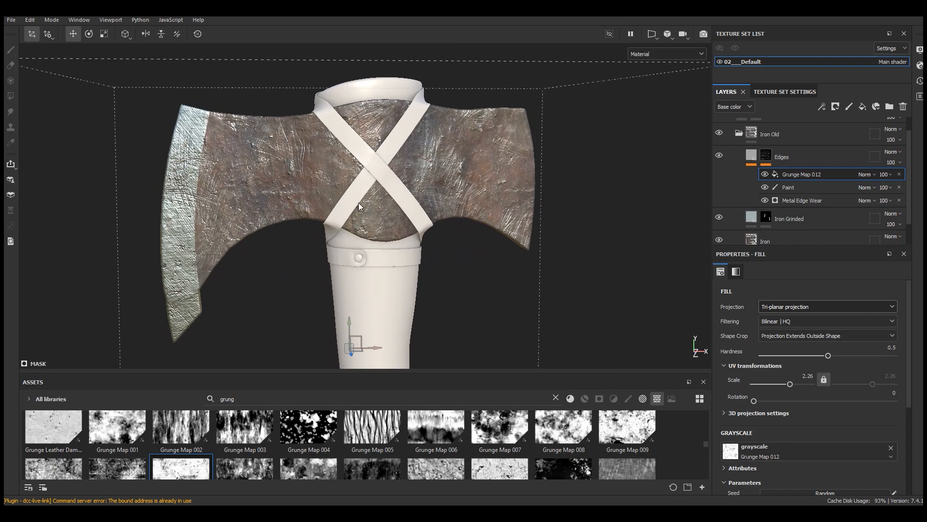
pyautogui.scroll(5, 201, 205)
pyautogui.keyDown('alt'); pyautogui.moveTo(201, 205); pyautogui.dragTo(340, 211); pyautogui.keyUp('alt')
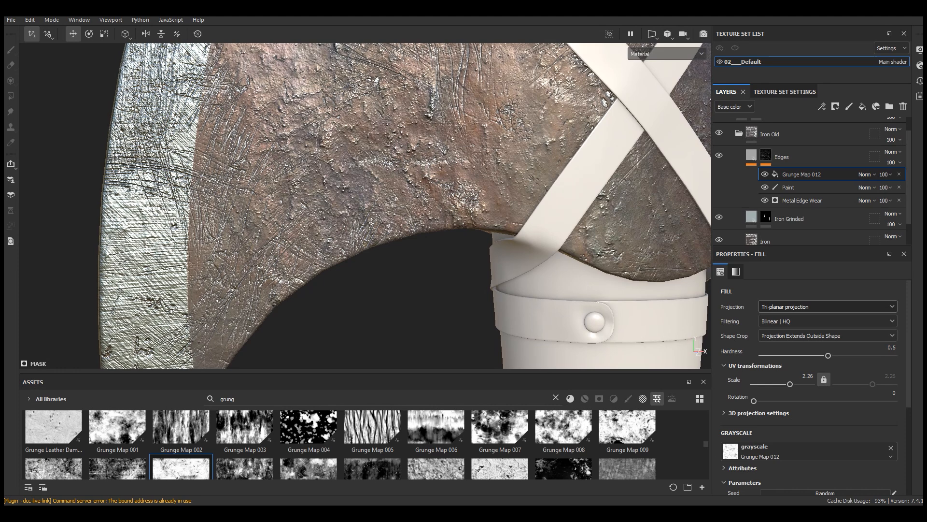
# Step: Tune Grunge Map 012 to Balance 0.67 and Contrast 0.53, checking the scratches in the Mask view before returning to Material
pyautogui.scroll(-3, 839, 399)
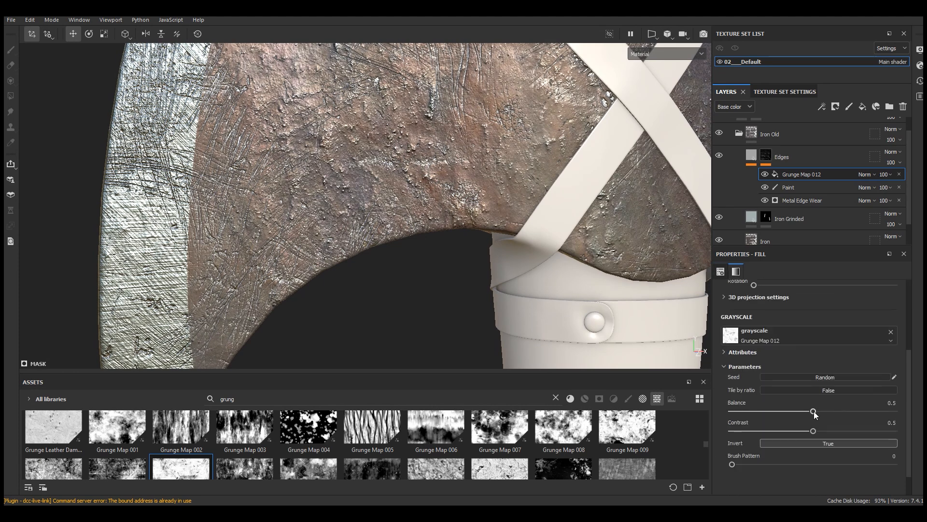
pyautogui.moveTo(820, 413); pyautogui.dragTo(823, 414)
pyautogui.scroll(-3, 334, 323)
pyautogui.keyDown('alt'); pyautogui.moveTo(362, 251); pyautogui.dragTo(261, 232); pyautogui.keyUp('alt')
pyautogui.scroll(4, 261, 232)
pyautogui.moveTo(850, 412)
pyautogui.mouseDown()
pyautogui.moveTo(864, 410)
pyautogui.moveTo(803, 413)
pyautogui.moveTo(839, 412)
pyautogui.mouseUp()
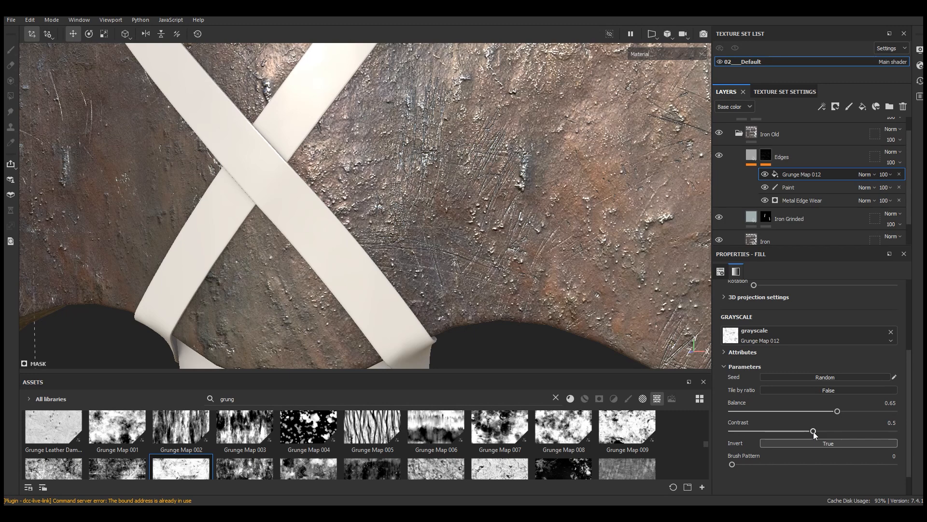
pyautogui.moveTo(866, 430); pyautogui.dragTo(863, 431)
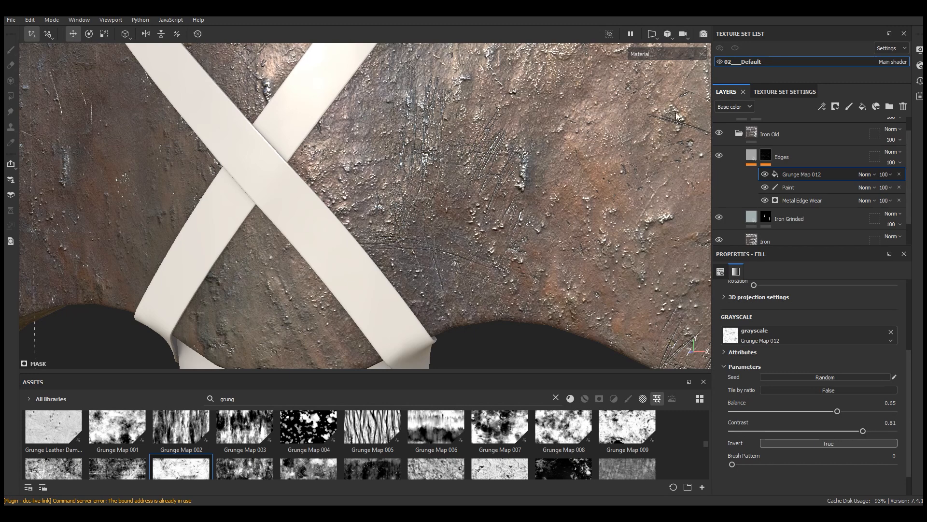
pyautogui.click(649, 55)
pyautogui.click(654, 150)
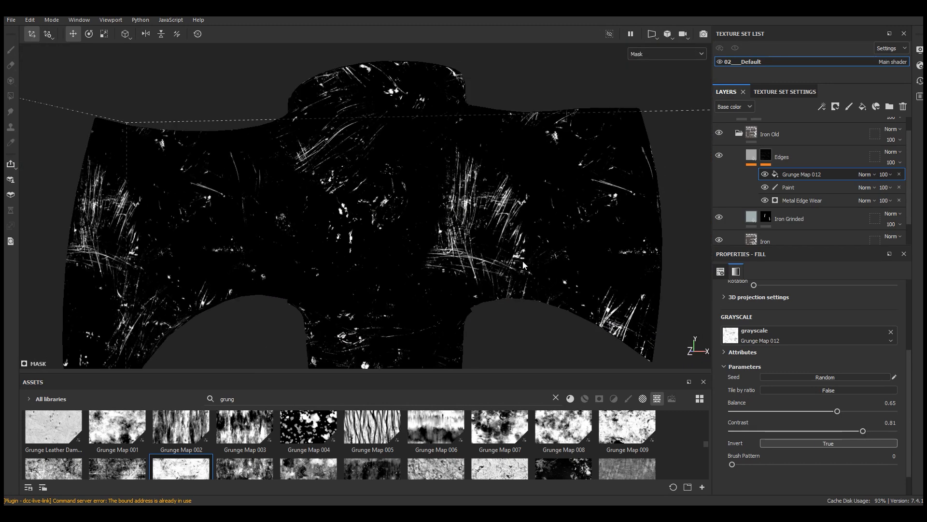
pyautogui.moveTo(808, 437); pyautogui.dragTo(847, 414)
pyautogui.click(665, 54)
pyautogui.click(656, 79)
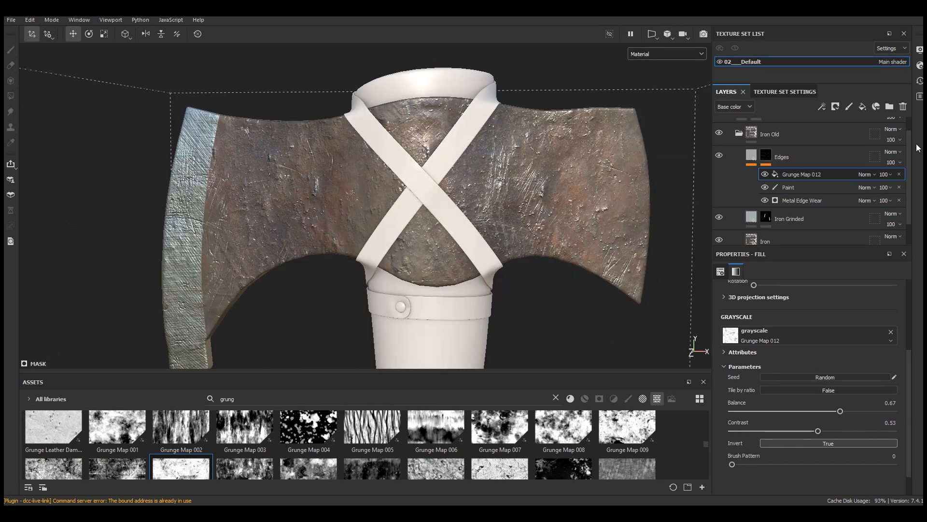
# Step: Change the blending mode of Grunge Map 012 in the Edges mask to Screen
pyautogui.scroll(5, 583, 126)
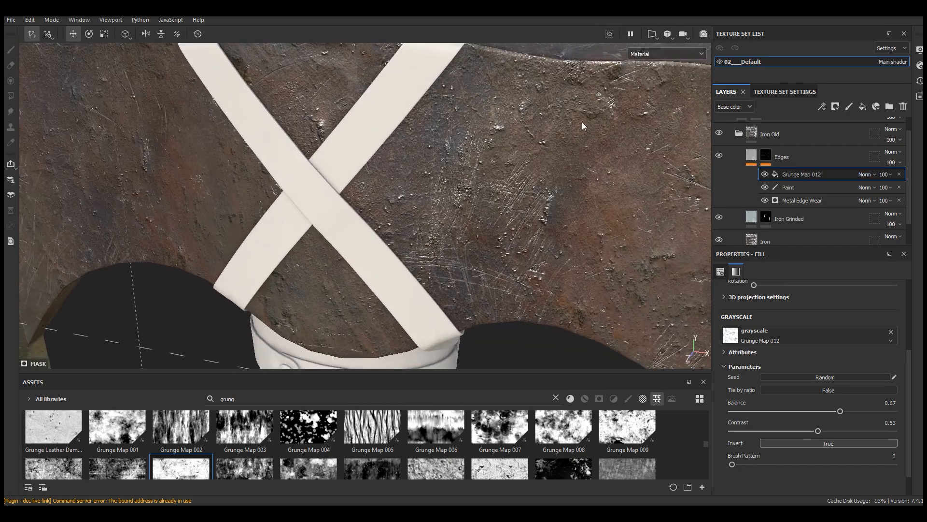
pyautogui.keyDown('alt'); pyautogui.moveTo(583, 126); pyautogui.dragTo(543, 104); pyautogui.keyUp('alt')
pyautogui.click(865, 175)
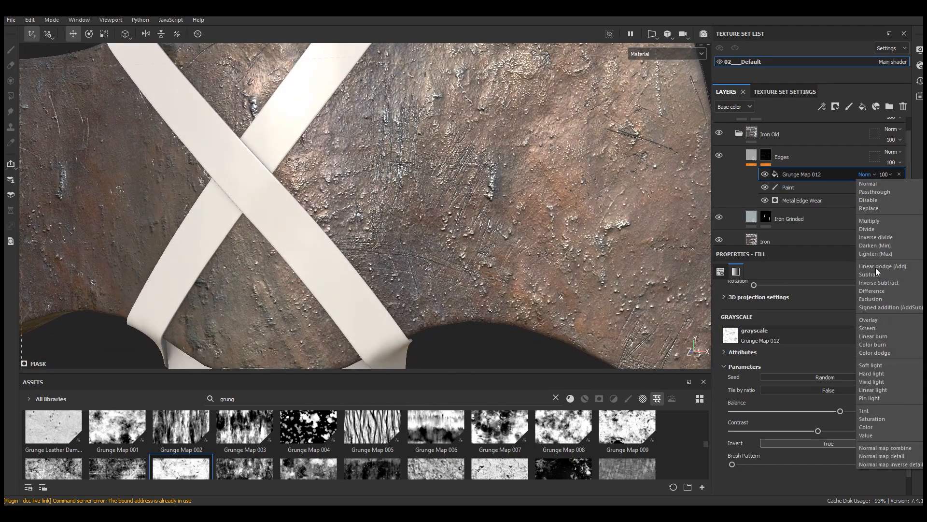
pyautogui.click(872, 328)
pyautogui.moveTo(592, 297)
pyautogui.keyDown('alt'); pyautogui.mouseDown()
pyautogui.moveTo(563, 193)
pyautogui.moveTo(574, 240)
pyautogui.moveTo(639, 233)
pyautogui.mouseUp(); pyautogui.keyUp('alt')
# Step: Add a Levels effect on top of the Edges mask with the input white point at 0.847 and the midtone at about 3.048
pyautogui.click(822, 106)
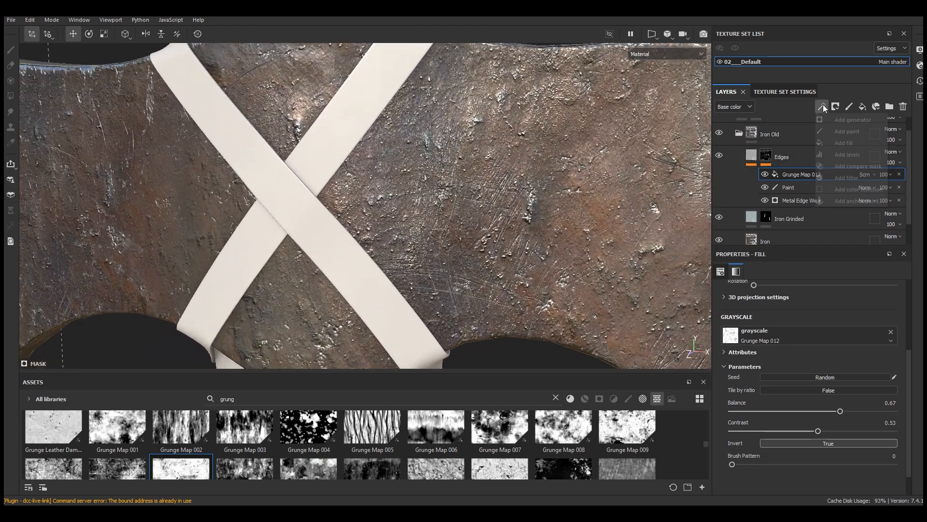
pyautogui.click(847, 154)
pyautogui.moveTo(901, 295); pyautogui.dragTo(875, 295)
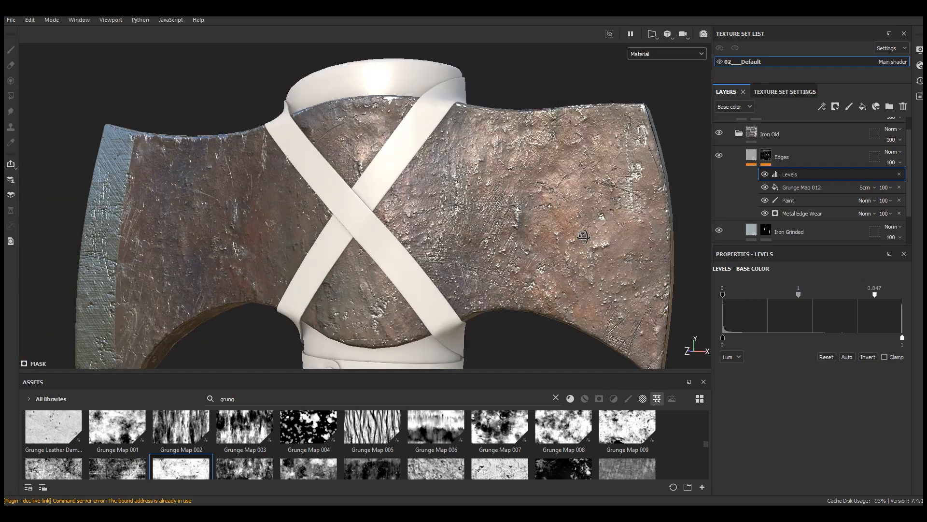
pyautogui.moveTo(903, 338); pyautogui.dragTo(902, 337)
pyautogui.moveTo(799, 294)
pyautogui.mouseDown()
pyautogui.moveTo(743, 293)
pyautogui.moveTo(833, 291)
pyautogui.moveTo(802, 296)
pyautogui.mouseUp()
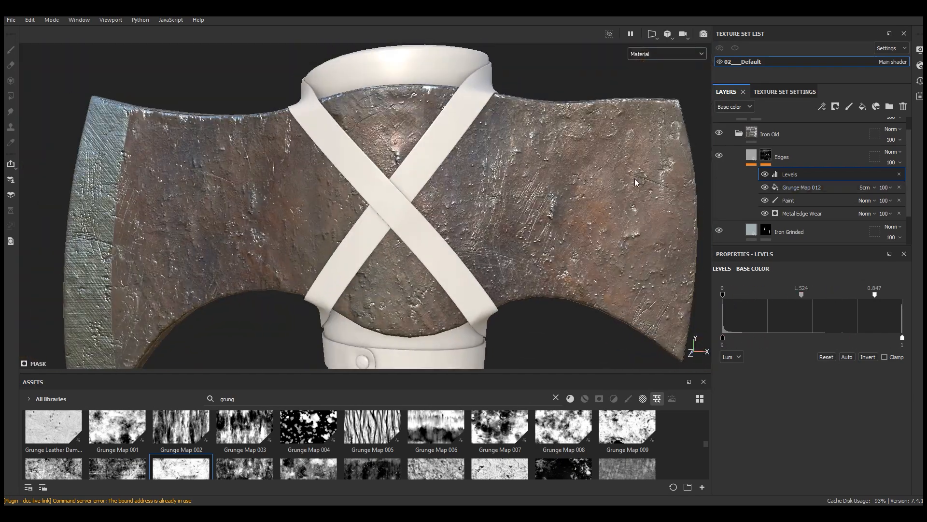
# Step: Add a paint effect above Levels in the Edges mask and set the brush grayscale to 0
pyautogui.scroll(-5, 274, 137)
pyautogui.keyDown('alt'); pyautogui.moveTo(274, 137); pyautogui.dragTo(379, 170); pyautogui.keyUp('alt')
pyautogui.scroll(4, 358, 166)
pyautogui.click(823, 108)
pyautogui.click(848, 130)
pyautogui.scroll(-3, 831, 377)
pyautogui.moveTo(803, 388); pyautogui.dragTo(720, 391)
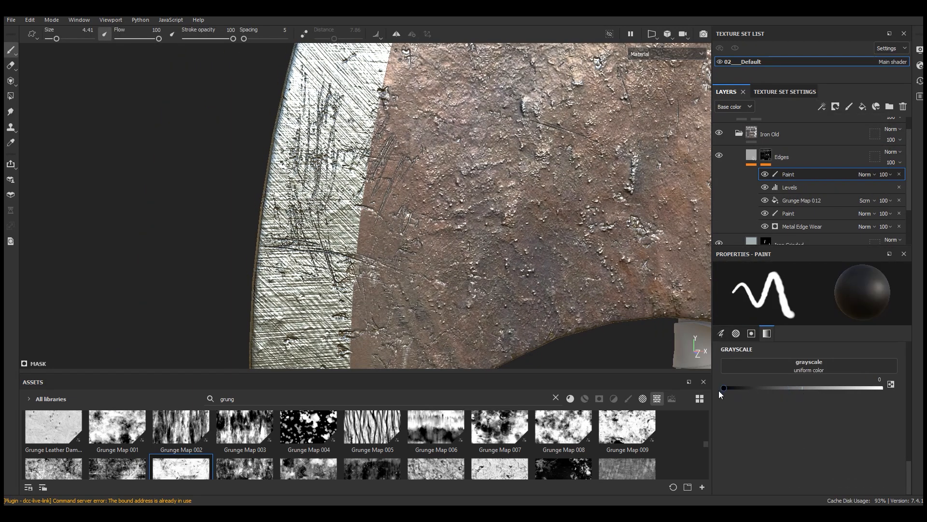
# Step: Paint out the scratches on the ground cutting edge in the Edges mask, using grayscale 0 and brush size 12.86
pyautogui.keyDown('alt'); pyautogui.moveTo(290, 126); pyautogui.dragTo(284, 130); pyautogui.keyUp('alt')
pyautogui.moveTo(724, 388); pyautogui.dragTo(822, 389)
pyautogui.moveTo(334, 82)
pyautogui.mouseDown()
pyautogui.moveTo(316, 118)
pyautogui.moveTo(324, 161)
pyautogui.mouseUp()
pyautogui.moveTo(822, 389); pyautogui.dragTo(708, 390)
pyautogui.rightClick(342, 263)
pyautogui.moveTo(388, 262); pyautogui.dragTo(405, 263)
pyautogui.scroll(-3, 324, 194)
pyautogui.moveTo(314, 189); pyautogui.dragTo(298, 243)
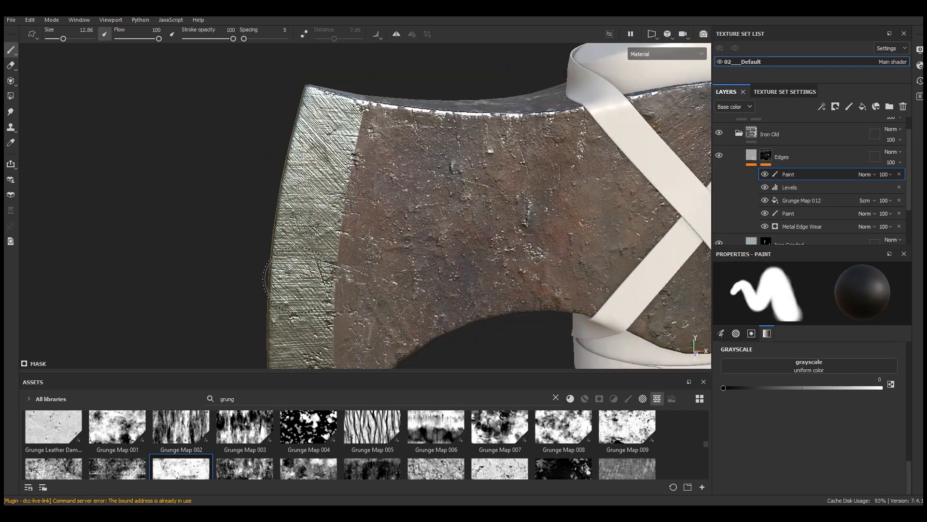
pyautogui.keyDown('alt'); pyautogui.moveTo(298, 243); pyautogui.dragTo(213, 239, button='middle'); pyautogui.keyUp('alt')
pyautogui.keyDown('alt'); pyautogui.moveTo(434, 208); pyautogui.dragTo(476, 208); pyautogui.keyUp('alt')
# Step: Set the height of the Edges layer's fill to -0.02
pyautogui.click(752, 155)
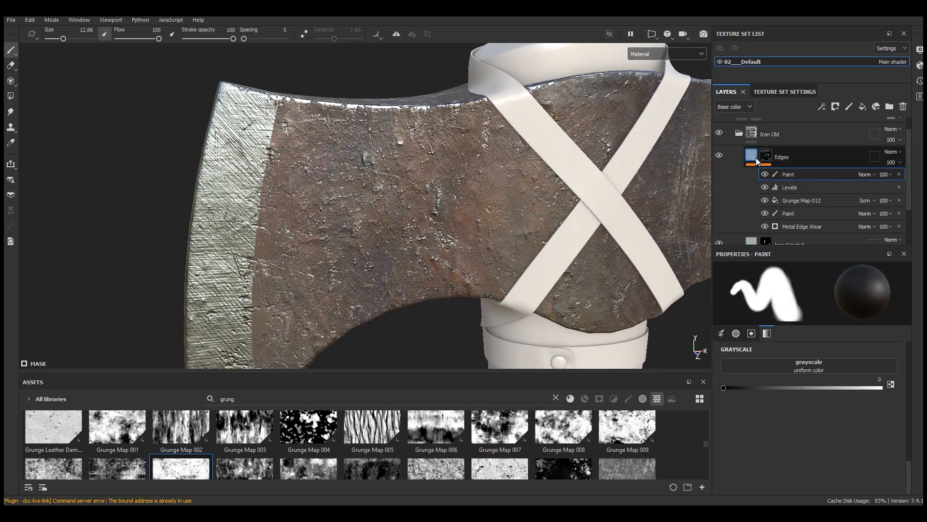
pyautogui.doubleClick(879, 385)
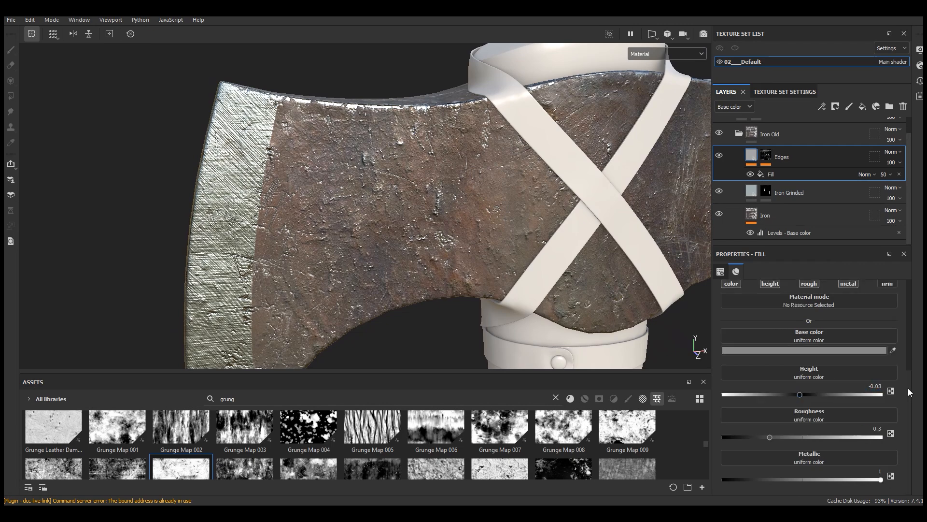
pyautogui.scroll(5, 266, 208)
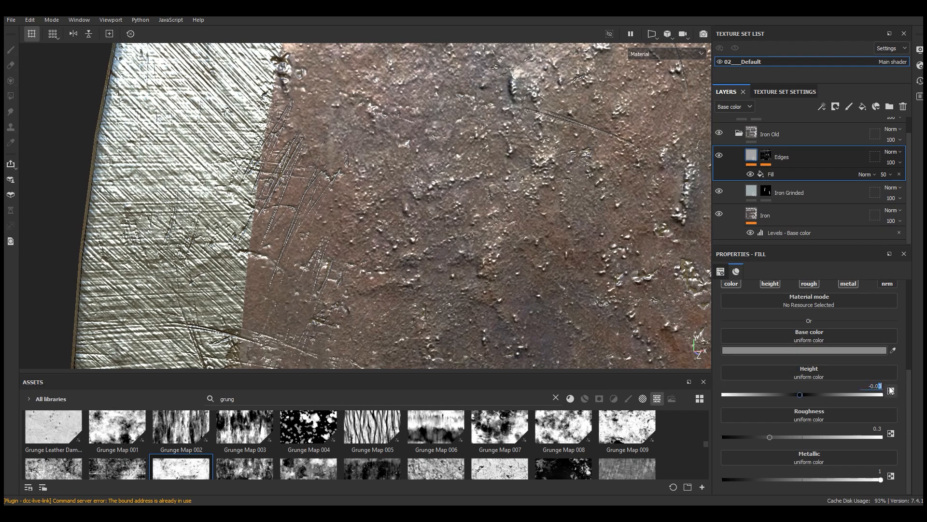
pyautogui.press('Return')
pyautogui.scroll(-5, 245, 306)
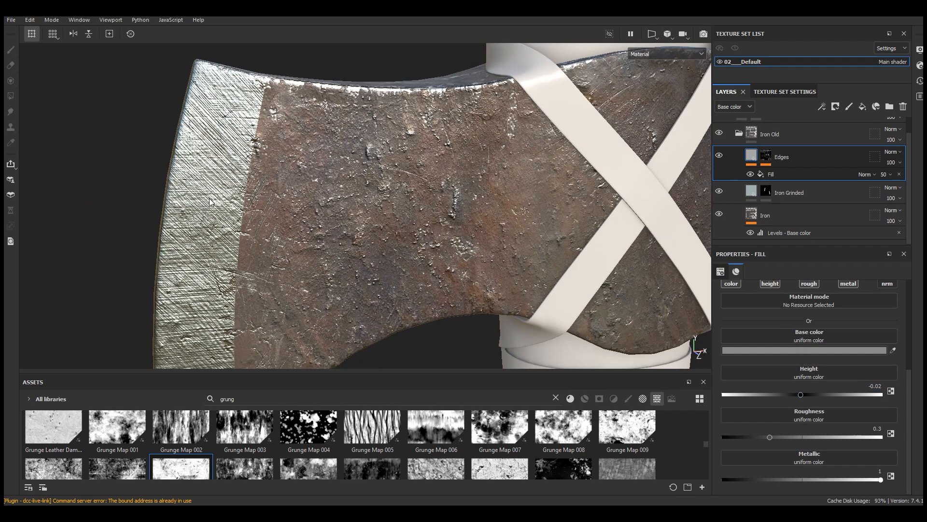
# Step: Examine the edge wear and scratches across both blades of the axe head
pyautogui.keyDown('alt'); pyautogui.moveTo(554, 211); pyautogui.dragTo(599, 234); pyautogui.keyUp('alt')
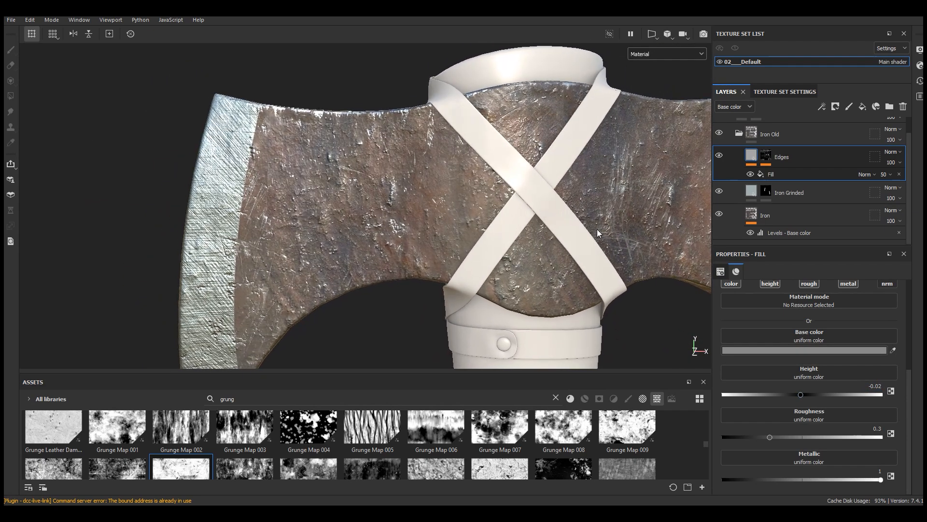
pyautogui.keyDown('alt'); pyautogui.moveTo(598, 234); pyautogui.dragTo(442, 228, button='middle'); pyautogui.keyUp('alt')
pyautogui.keyDown('alt'); pyautogui.moveTo(441, 228); pyautogui.dragTo(539, 226); pyautogui.keyUp('alt')
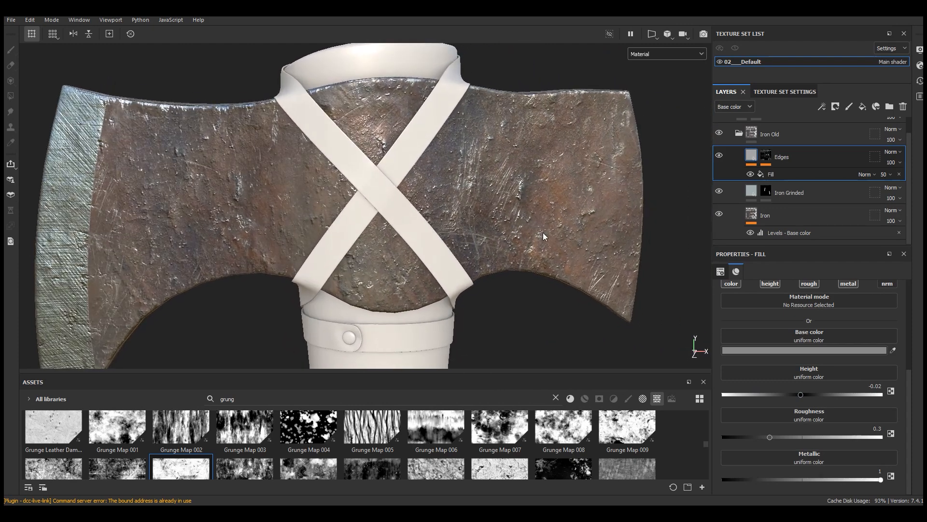
pyautogui.scroll(-3, 483, 214)
pyautogui.scroll(2, 435, 220)
pyautogui.keyDown('alt'); pyautogui.moveTo(328, 200); pyautogui.dragTo(364, 180); pyautogui.keyUp('alt')
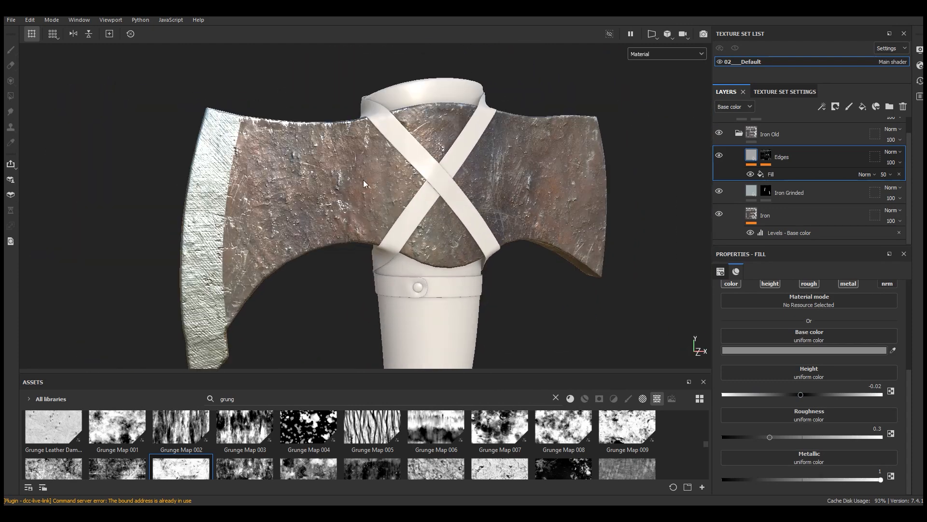
pyautogui.scroll(2, 309, 175)
pyautogui.keyDown('alt'); pyautogui.moveTo(308, 175); pyautogui.dragTo(313, 170); pyautogui.keyUp('alt')
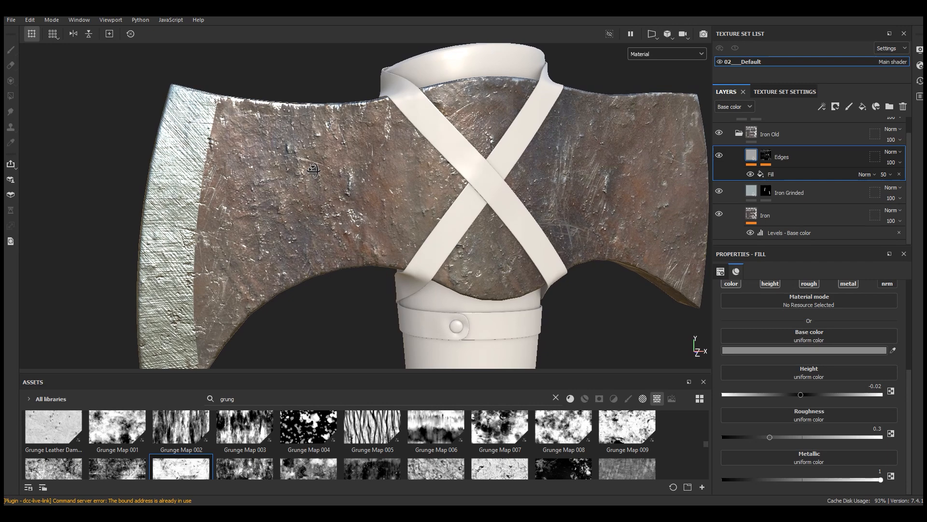
# Step: Import the lion head image into the project's assets as a texture
pyautogui.moveTo(354, 374); pyautogui.dragTo(354, 356)
pyautogui.moveTo(354, 356); pyautogui.dragTo(354, 352)
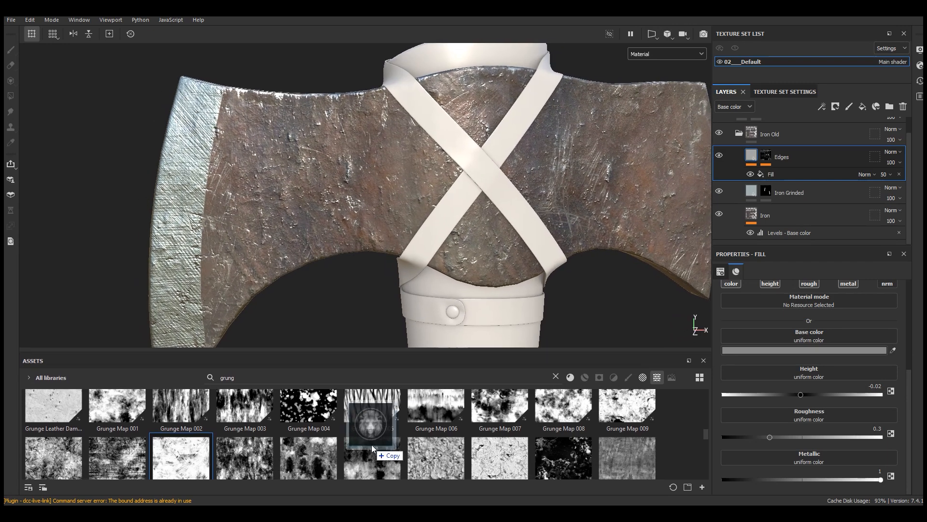
pyautogui.moveTo(373, 442); pyautogui.dragTo(374, 442)
pyautogui.click(573, 374)
pyautogui.click(574, 379)
pyautogui.click(578, 375)
pyautogui.click(575, 397)
pyautogui.click(543, 391)
pyautogui.moveTo(115, 427)
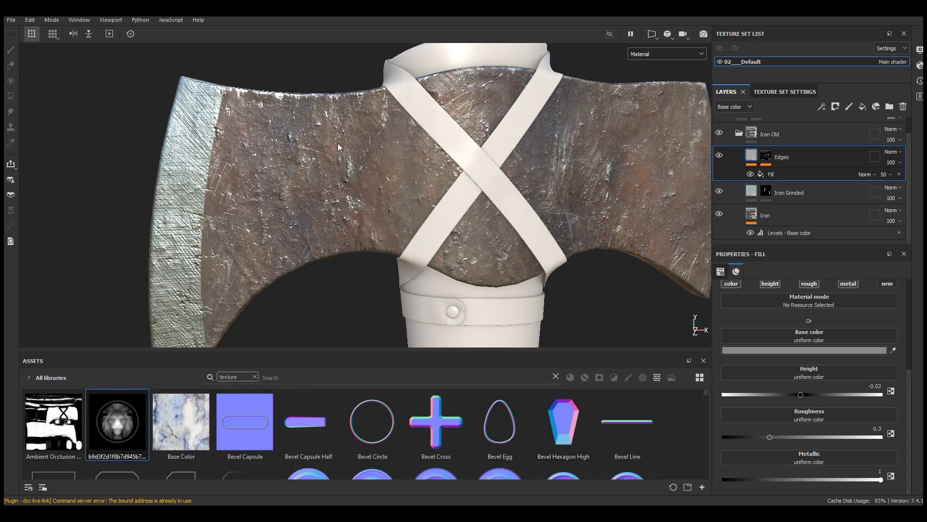
# Step: Add the Iron Raw Damaged material as a layer above Edges in the Iron Old folder
pyautogui.moveTo(300, 349); pyautogui.dragTo(297, 320)
pyautogui.click(255, 346)
pyautogui.click(570, 349)
pyautogui.moveTo(545, 321); pyautogui.dragTo(544, 284)
pyautogui.moveTo(706, 331); pyautogui.dragTo(713, 395)
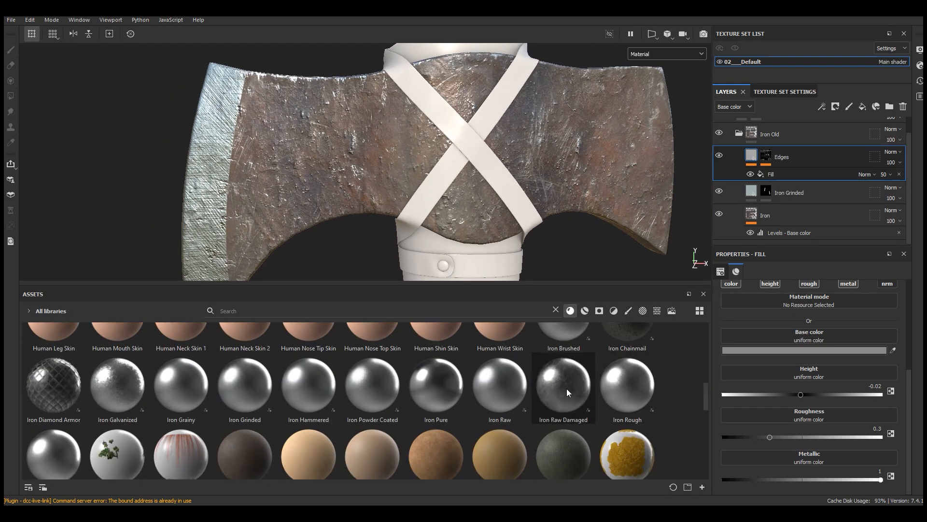
pyautogui.moveTo(567, 389); pyautogui.dragTo(773, 147)
pyautogui.moveTo(450, 285); pyautogui.dragTo(451, 373)
# Step: Give the Iron Raw Damaged layer a black mask and add a paint effect to it
pyautogui.click(836, 107)
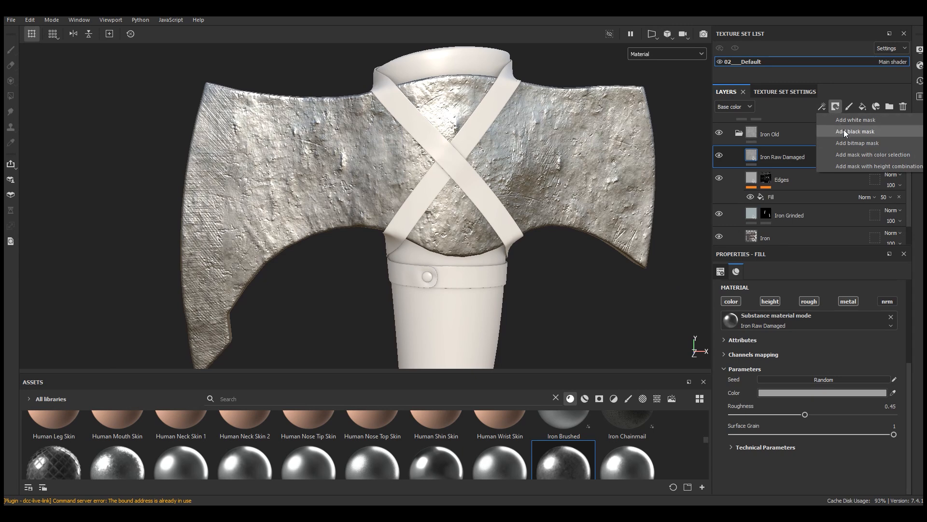
pyautogui.click(845, 130)
pyautogui.click(821, 106)
pyautogui.click(838, 131)
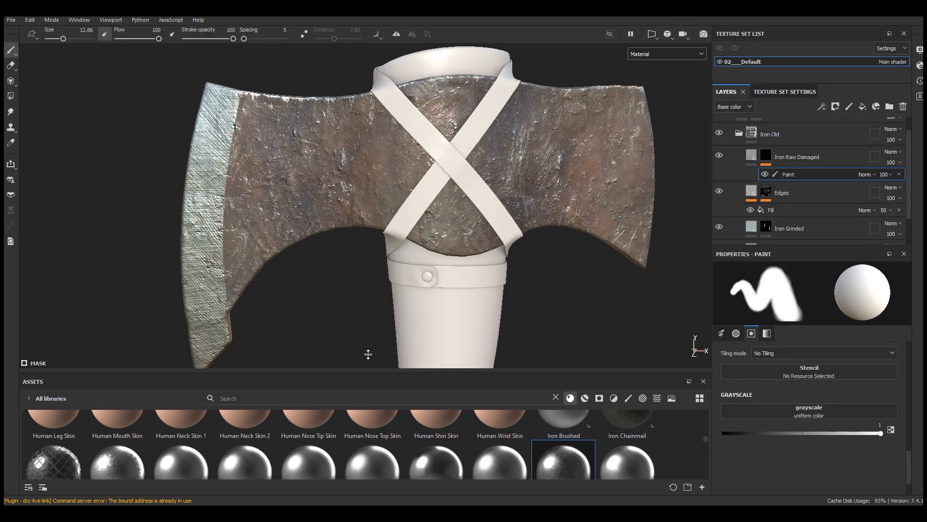
# Step: Load the lion head texture from the project's assets as the stencil of the paint effect
pyautogui.moveTo(367, 367); pyautogui.dragTo(368, 333)
pyautogui.click(657, 360)
pyautogui.click(375, 360)
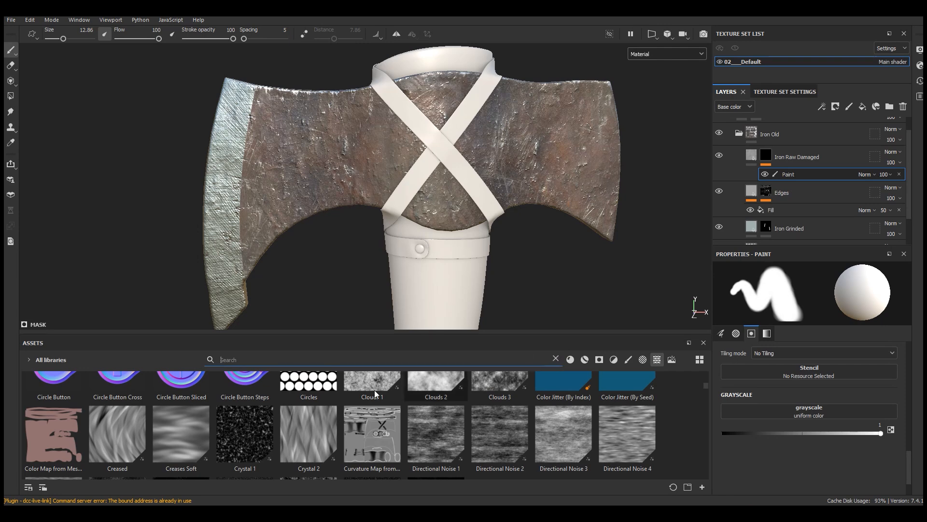
pyautogui.click(28, 359)
pyautogui.click(37, 383)
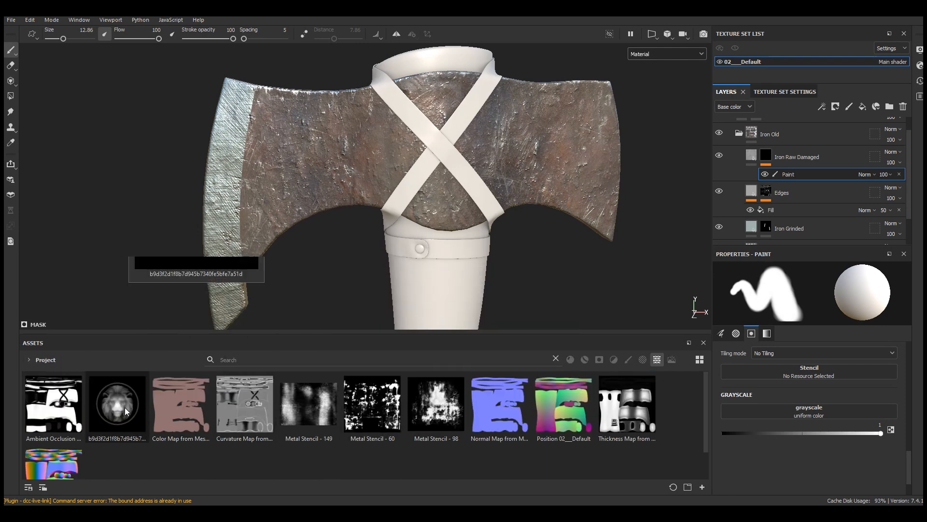
pyautogui.moveTo(115, 407); pyautogui.dragTo(833, 372)
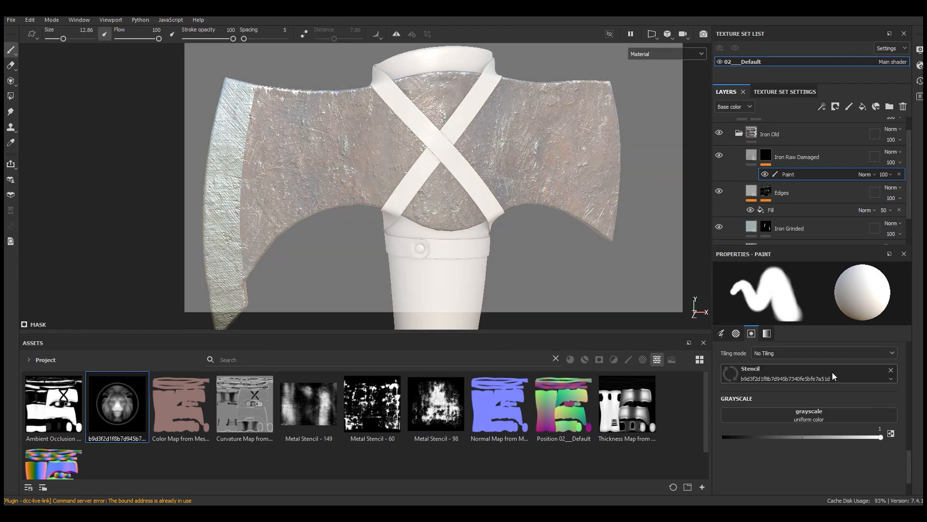
pyautogui.moveTo(361, 334); pyautogui.dragTo(339, 475)
# Step: Fit the lion stencil onto the blade between the ground edge and the straps, and paint it into the Iron Raw Damaged mask
pyautogui.keyDown('alt'); pyautogui.moveTo(332, 223); pyautogui.dragTo(345, 311, button='right'); pyautogui.keyUp('alt')
pyautogui.keyDown('alt'); pyautogui.moveTo(345, 265); pyautogui.dragTo(358, 285, button='middle'); pyautogui.keyUp('alt')
pyautogui.press('s')
pyautogui.moveTo(359, 285); pyautogui.dragTo(343, 242, button='right')
pyautogui.moveTo(426, 169); pyautogui.dragTo(320, 280, button='middle')
pyautogui.press('s')
pyautogui.moveTo(412, 229); pyautogui.dragTo(397, 213, button='right')
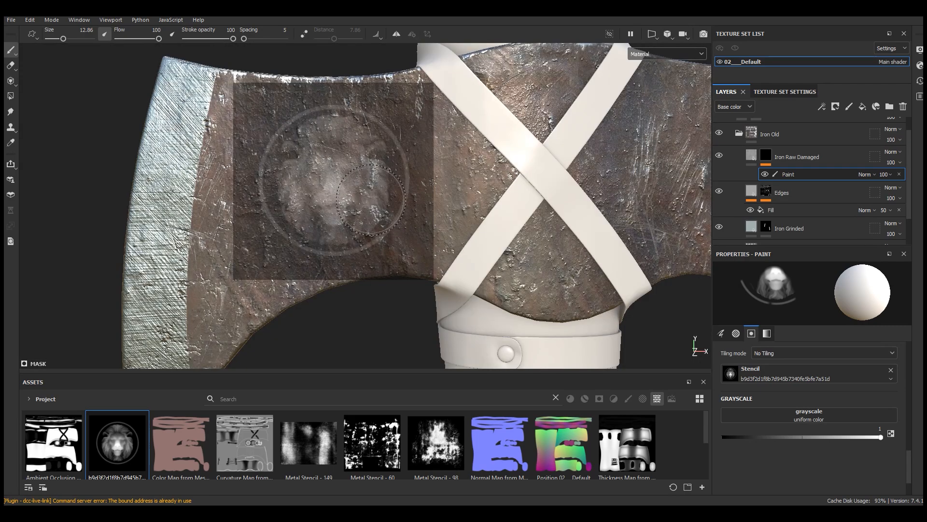
pyautogui.moveTo(360, 193)
pyautogui.mouseDown()
pyautogui.moveTo(321, 218)
pyautogui.moveTo(367, 157)
pyautogui.moveTo(361, 129)
pyautogui.moveTo(290, 135)
pyautogui.mouseUp()
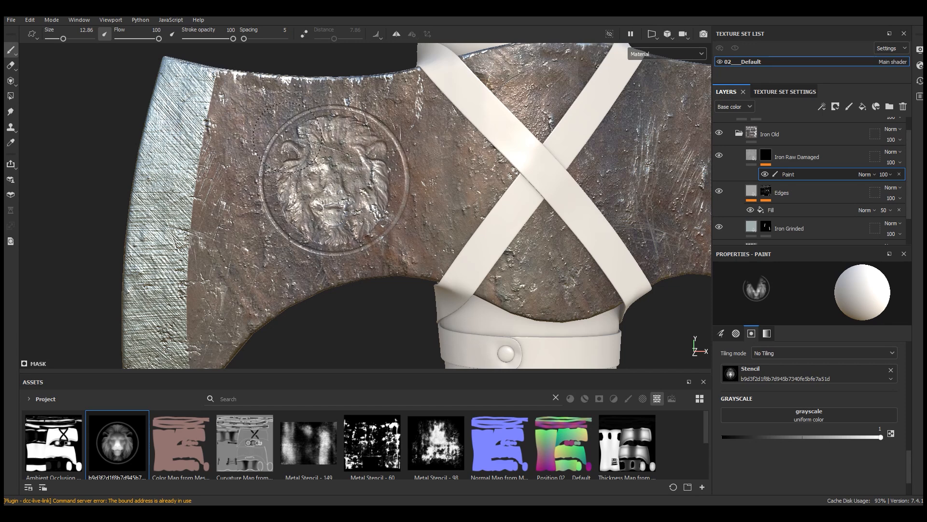
# Step: Raise the lion emblem by setting the Iron Raw Damaged material's Height Position to 0.81
pyautogui.click(752, 156)
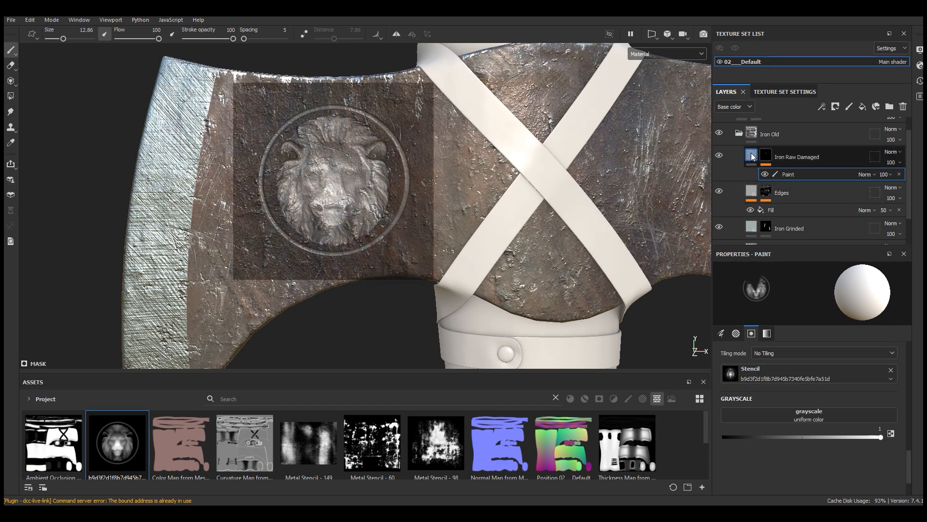
pyautogui.click(764, 447)
pyautogui.scroll(-1, 788, 446)
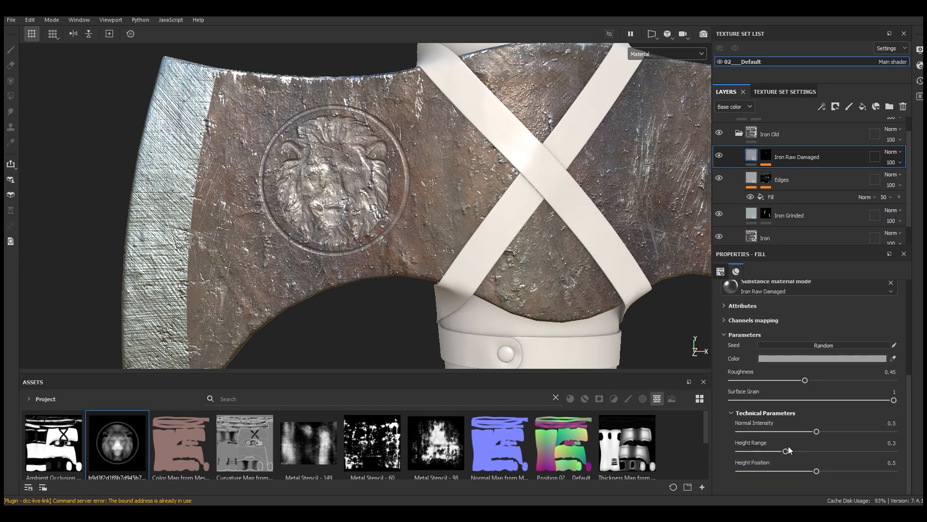
pyautogui.moveTo(818, 471); pyautogui.dragTo(864, 468)
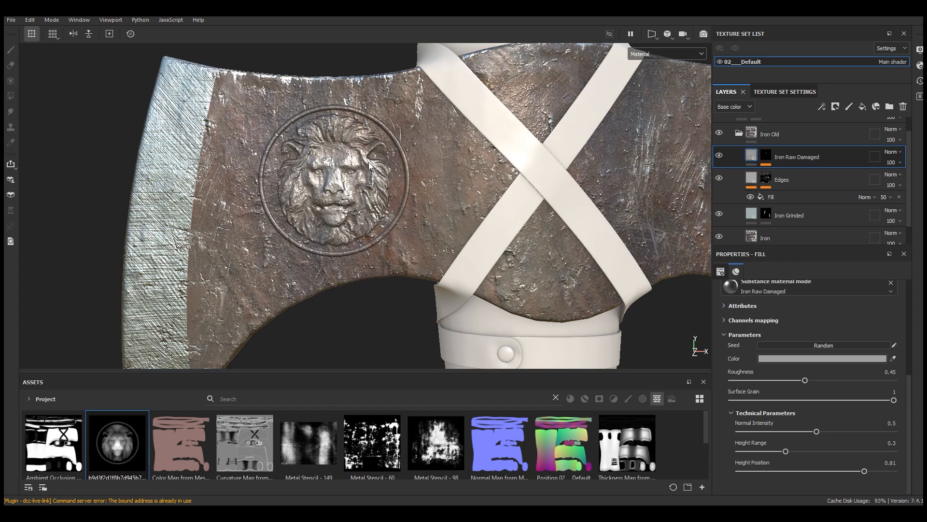
# Step: Set the Iron Raw Damaged material's Height Range to 0.45, Normal Intensity to 0.65 and Height Position to 0.91
pyautogui.scroll(4, 347, 165)
pyautogui.click(766, 155)
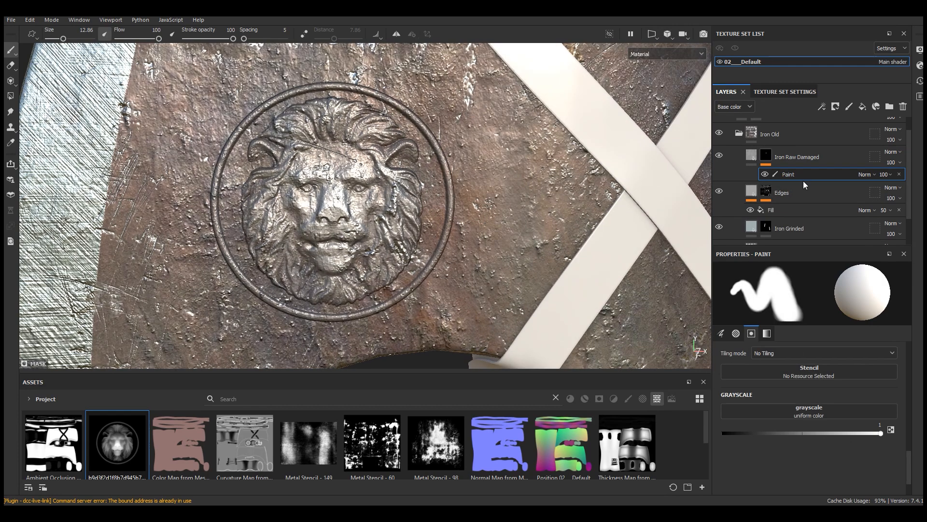
pyautogui.click(797, 157)
pyautogui.click(797, 451)
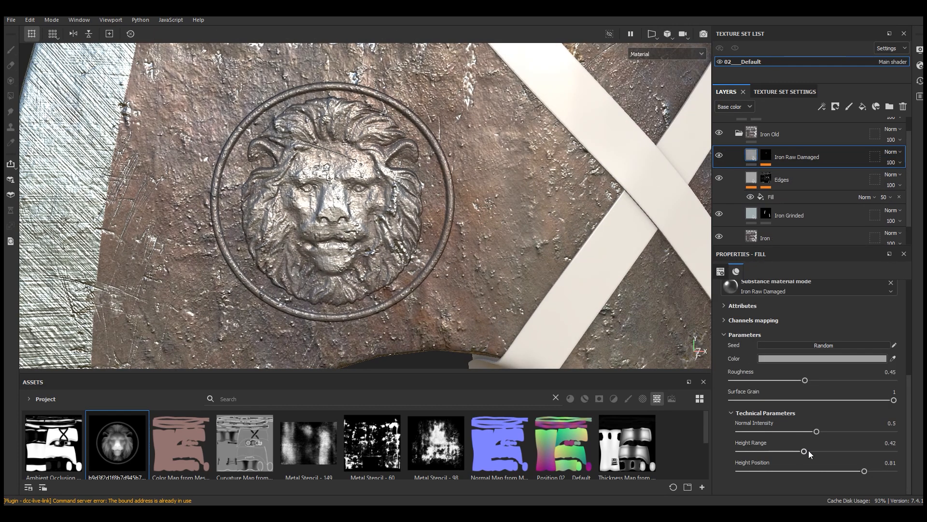
pyautogui.moveTo(827, 430); pyautogui.dragTo(840, 431)
pyautogui.click(871, 471)
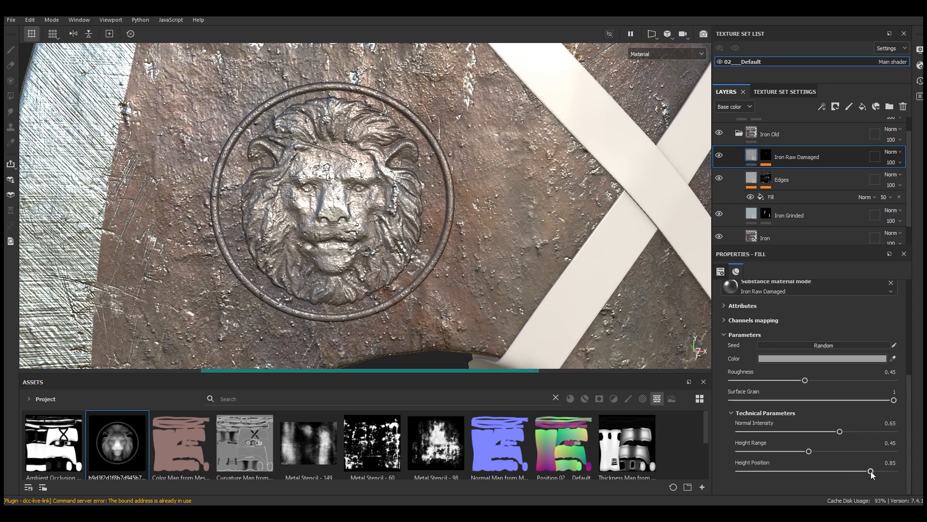
pyautogui.click(876, 471)
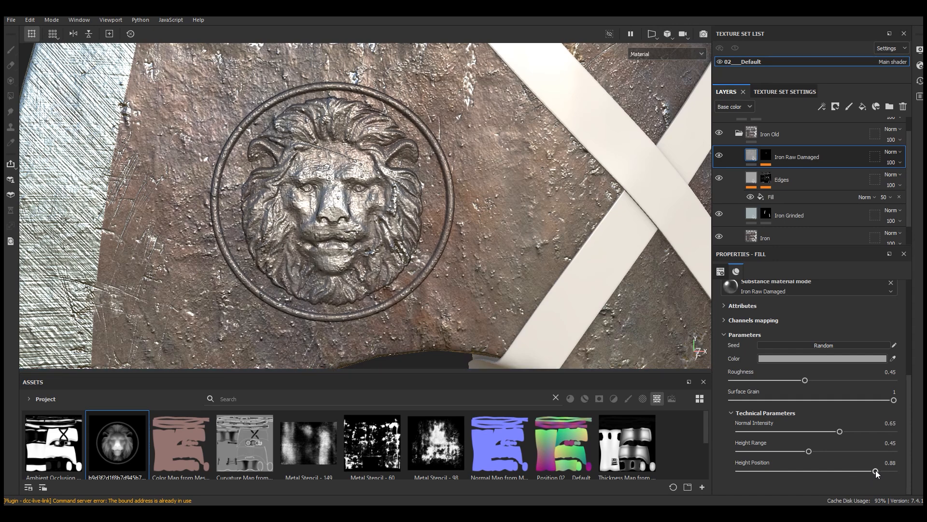
pyautogui.click(880, 471)
pyautogui.scroll(-3, 317, 184)
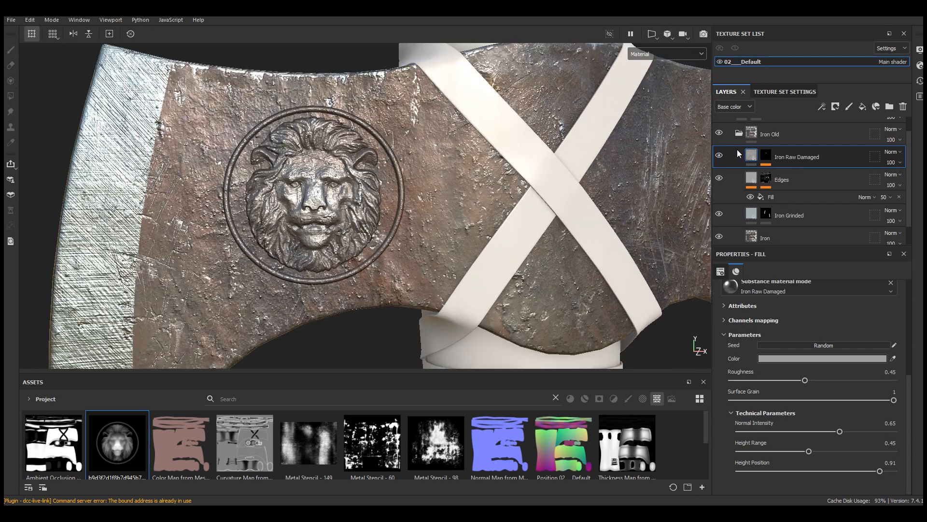
# Step: Darken the Iron Raw Damaged material's color to gray 8B8B8B, with a value of 0.547
pyautogui.click(825, 358)
pyautogui.click(751, 451)
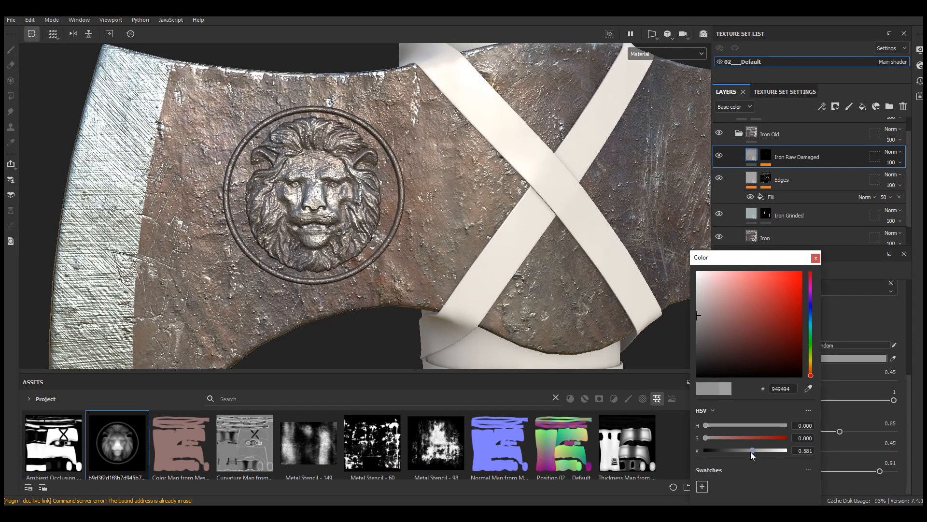
pyautogui.click(749, 450)
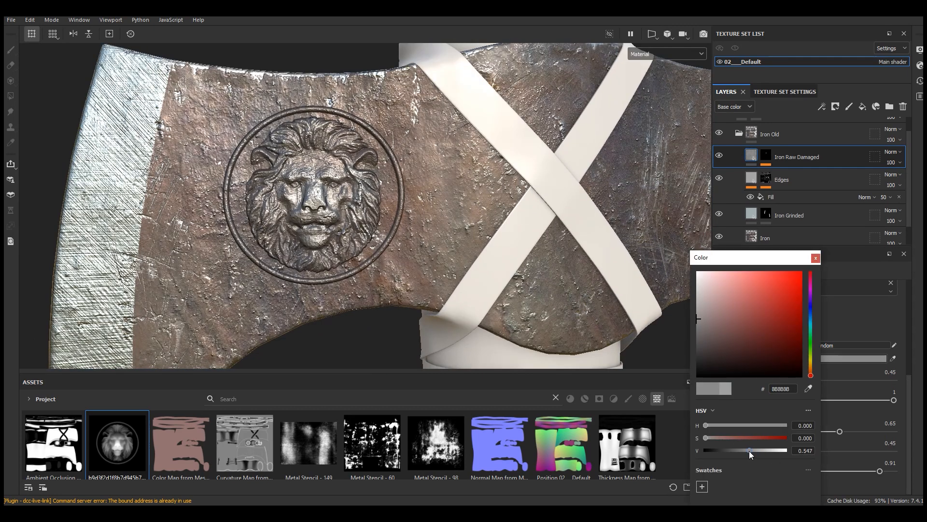
pyautogui.click(817, 259)
pyautogui.scroll(-3, 502, 142)
pyautogui.moveTo(318, 211)
pyautogui.keyDown('alt'); pyautogui.mouseDown()
pyautogui.moveTo(377, 208)
pyautogui.moveTo(336, 210)
pyautogui.mouseUp(); pyautogui.keyUp('alt')
pyautogui.scroll(4, 299, 212)
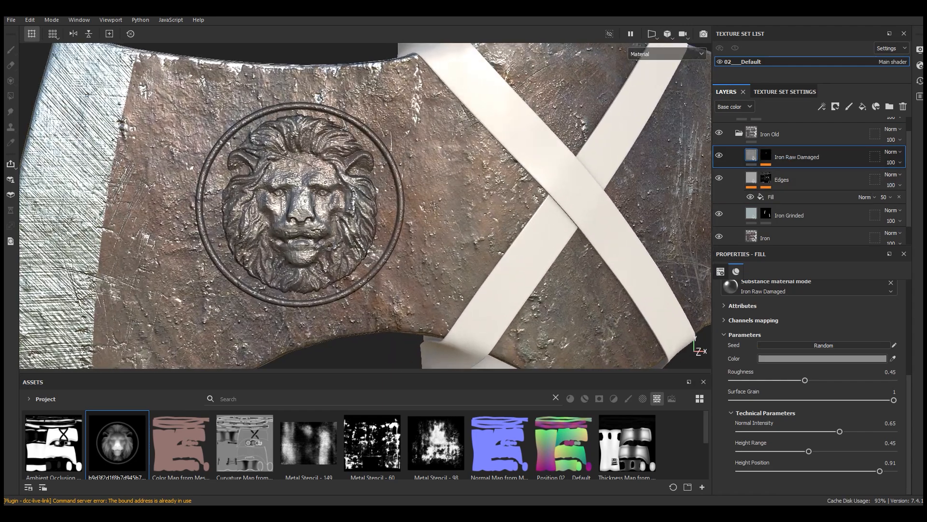
pyautogui.scroll(-5, 215, 187)
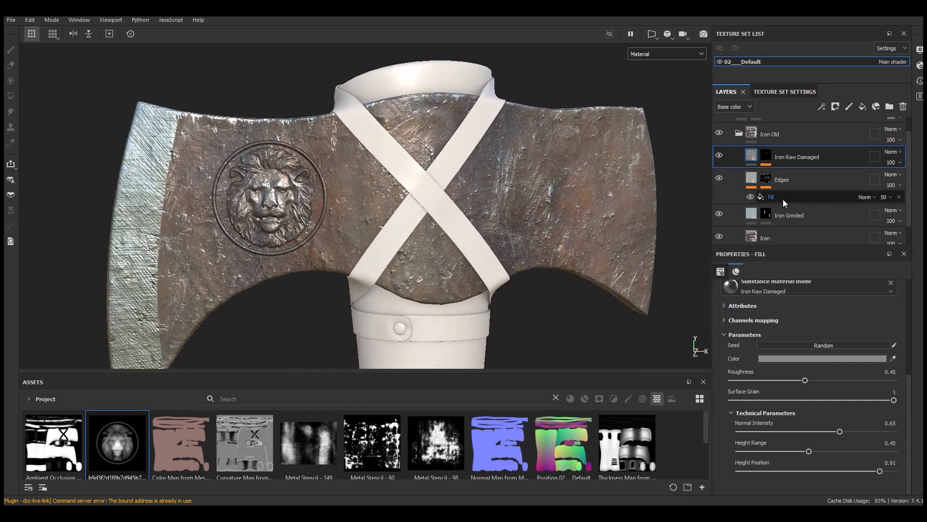
# Step: Add a fill layer above Iron Raw Damaged with the dark gray base color 3B3B3B
pyautogui.click(863, 109)
pyautogui.click(810, 337)
pyautogui.moveTo(722, 450); pyautogui.dragTo(708, 451)
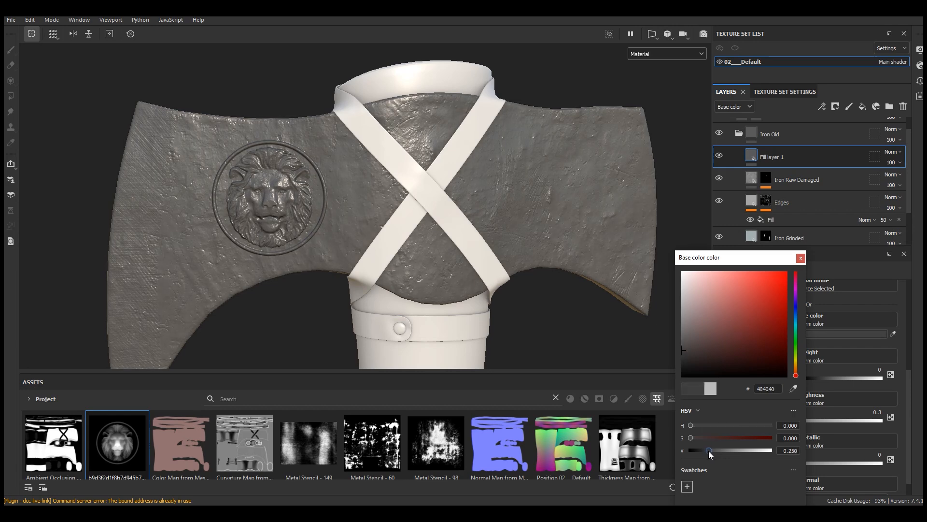
pyautogui.click(801, 257)
# Step: Turn off the new fill layer's height and normal channels and set its roughness to 0.6997
pyautogui.click(771, 251)
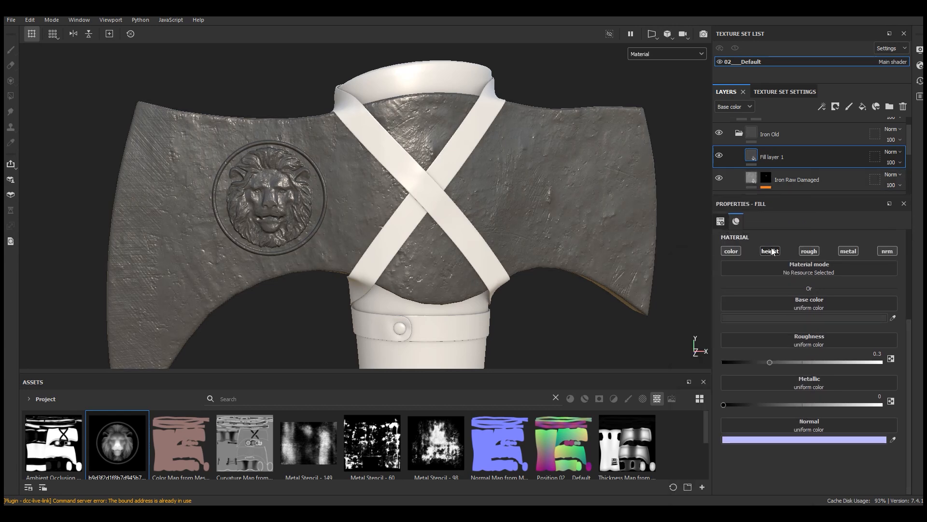
pyautogui.click(888, 251)
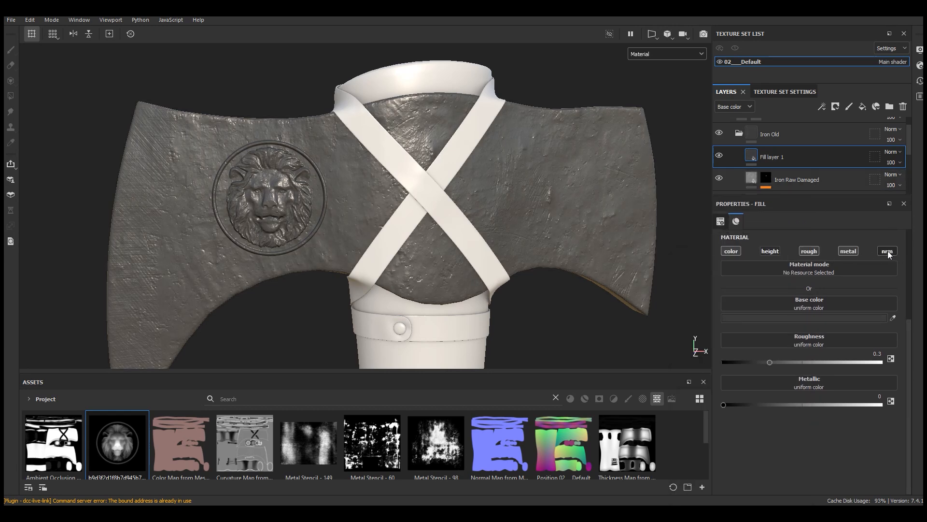
pyautogui.moveTo(817, 362); pyautogui.dragTo(834, 362)
# Step: Rename the dark gray fill layer to Dirt and give it a black mask
pyautogui.scroll(2, 320, 198)
pyautogui.doubleClick(772, 157)
pyautogui.write('Dirt')
pyautogui.press('Return')
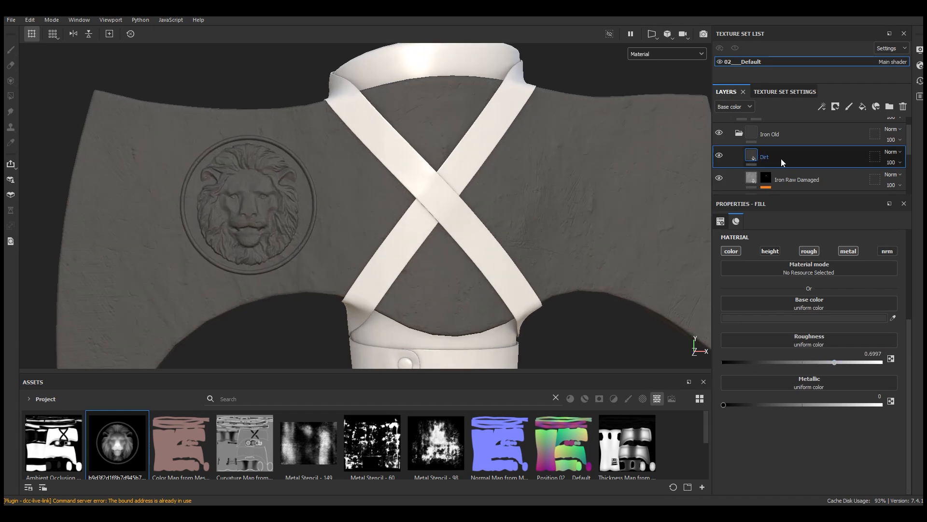
pyautogui.click(834, 107)
pyautogui.click(837, 130)
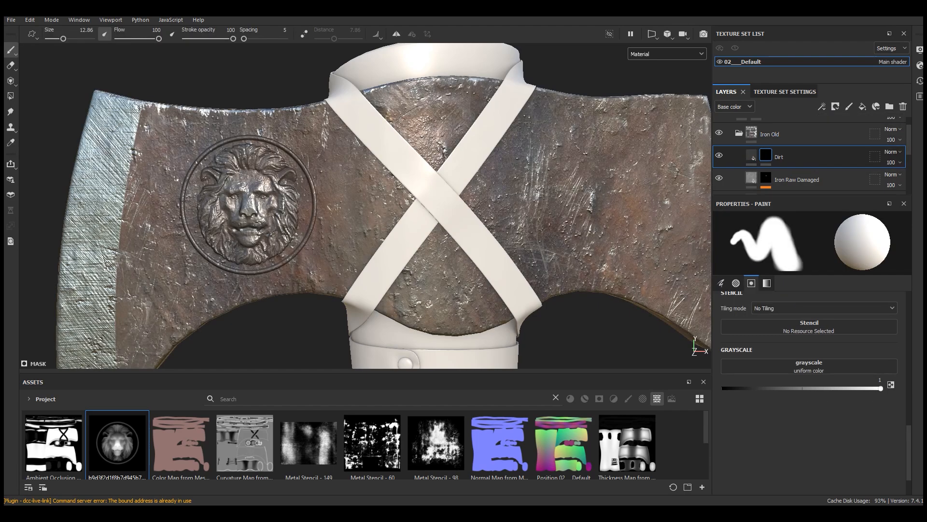
# Step: Apply the Dirt Cavities smart mask from the full asset library to the Dirt layer
pyautogui.moveTo(470, 364); pyautogui.dragTo(470, 314)
pyautogui.click(29, 349)
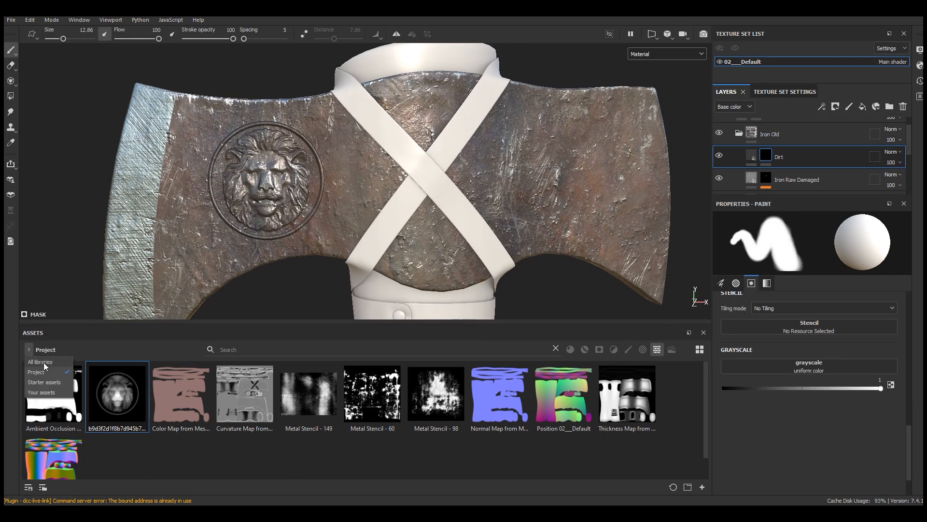
pyautogui.click(43, 362)
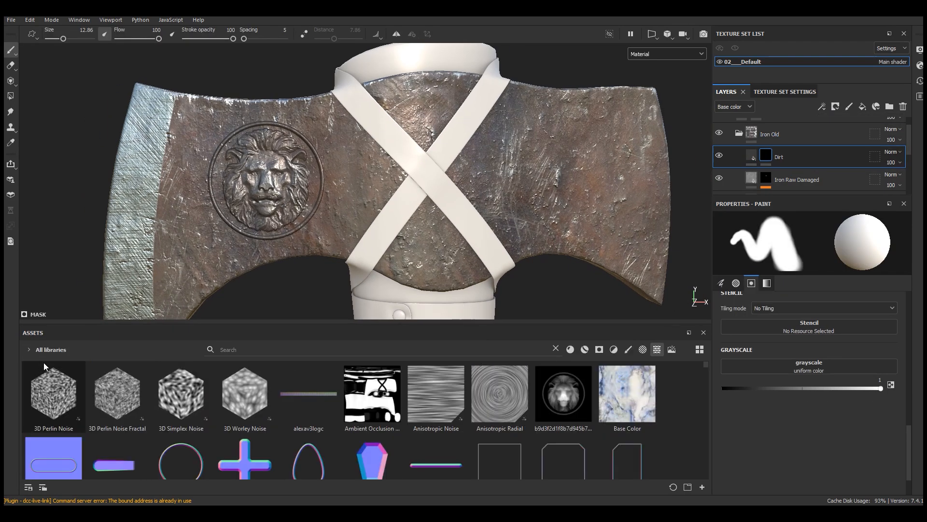
pyautogui.click(599, 350)
pyautogui.moveTo(414, 323); pyautogui.dragTo(413, 236)
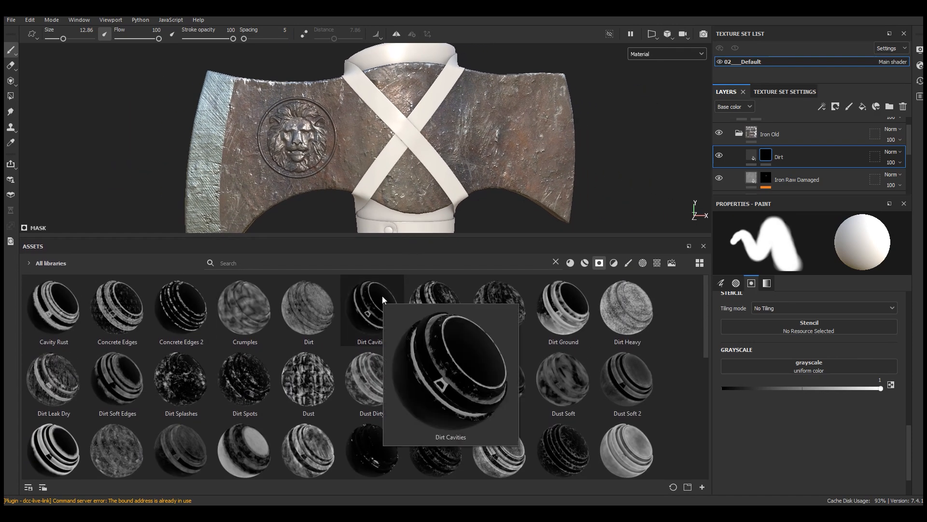
pyautogui.moveTo(387, 317); pyautogui.dragTo(783, 154)
pyautogui.moveTo(394, 237); pyautogui.dragTo(395, 347)
pyautogui.keyDown('alt'); pyautogui.moveTo(408, 183); pyautogui.dragTo(406, 135); pyautogui.keyUp('alt')
pyautogui.scroll(5, 383, 149)
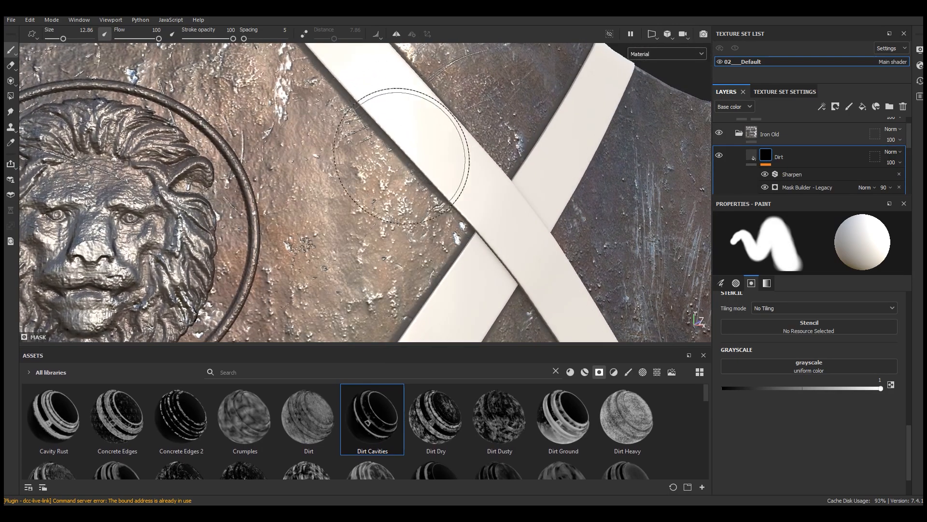
# Step: Compare the axe blade's surface with the Dirt layer hidden and shown
pyautogui.click(719, 157)
pyautogui.click(720, 156)
pyautogui.click(720, 156)
pyautogui.click(720, 156)
pyautogui.scroll(-5, 440, 199)
pyautogui.keyDown('alt'); pyautogui.moveTo(440, 198); pyautogui.dragTo(386, 220); pyautogui.keyUp('alt')
pyautogui.scroll(3, 422, 200)
# Step: Set the Dirt mask's Mask Builder - Legacy generator to level 0.76, contrast 0.5 and grunge 0.24
pyautogui.click(765, 174)
pyautogui.click(792, 187)
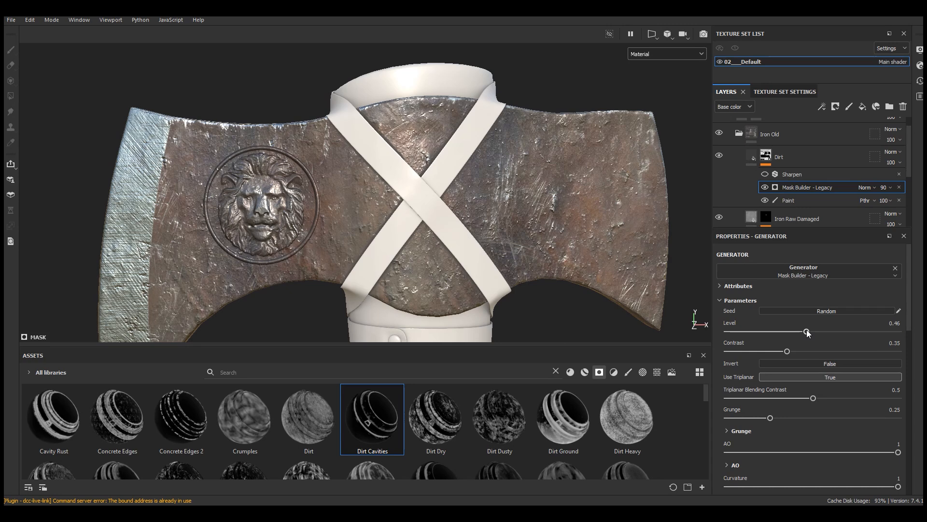
pyautogui.moveTo(808, 333); pyautogui.dragTo(820, 333)
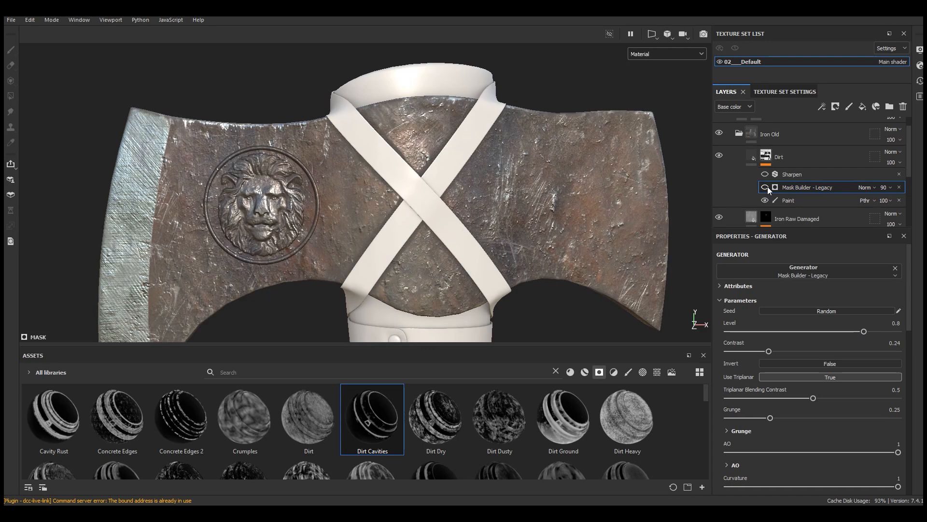
pyautogui.click(808, 352)
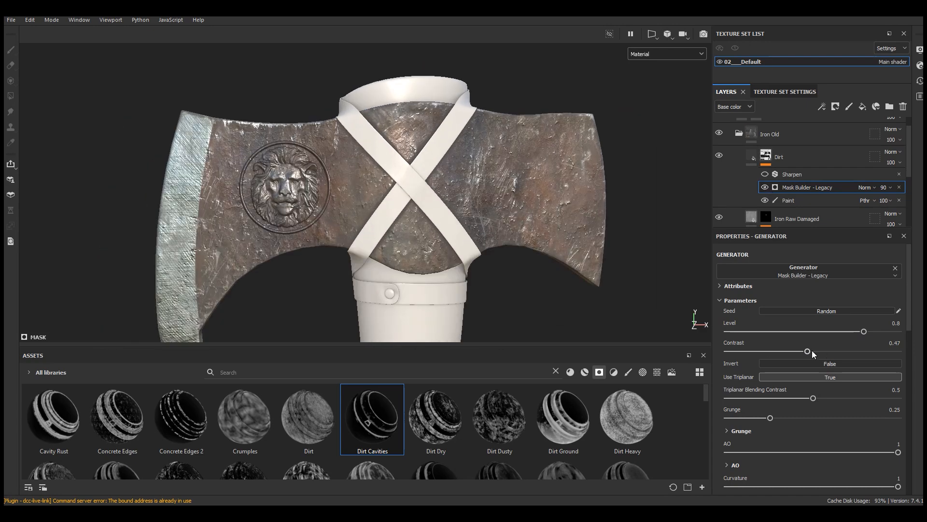
pyautogui.click(777, 418)
pyautogui.click(773, 418)
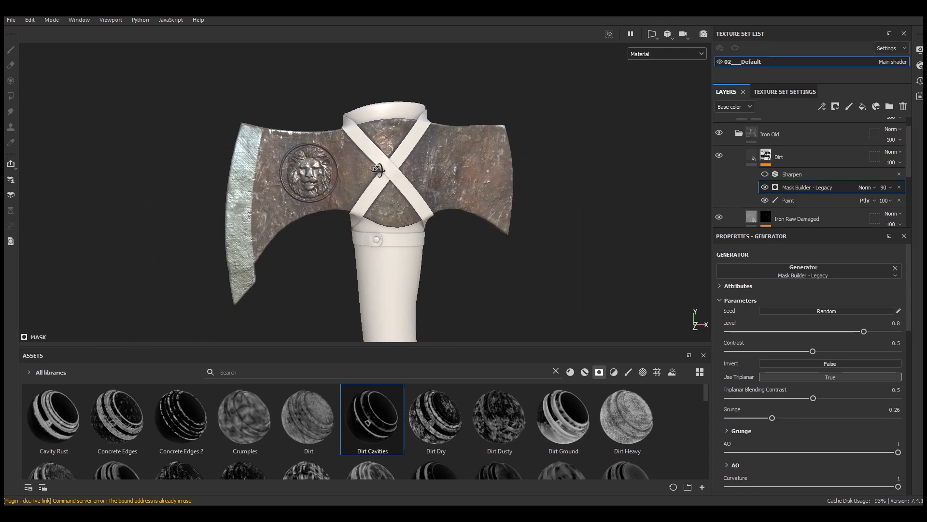
pyautogui.click(768, 418)
pyautogui.click(857, 331)
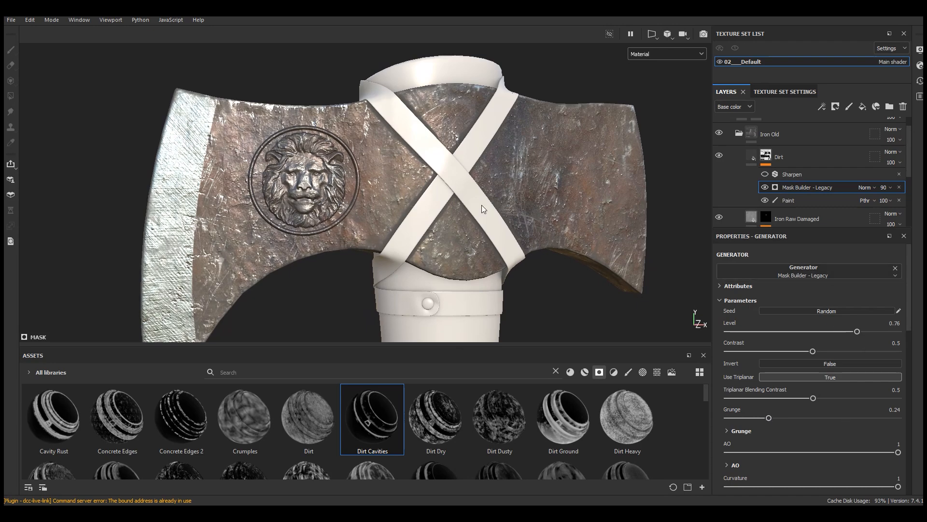
# Step: Add an anchor point above the paint effect in the Iron Raw Damaged layer's mask
pyautogui.scroll(3, 308, 198)
pyautogui.keyDown('alt'); pyautogui.moveTo(308, 198); pyautogui.dragTo(326, 194); pyautogui.keyUp('alt')
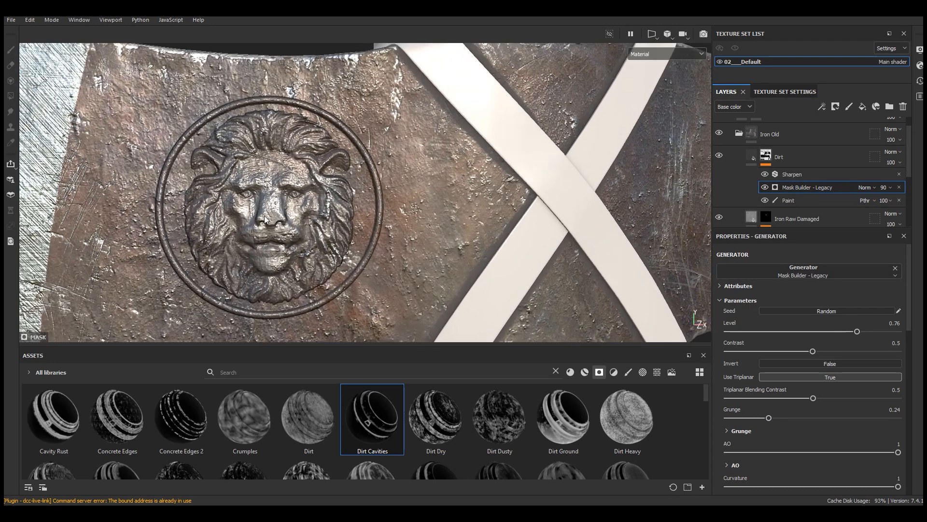
pyautogui.keyDown('alt'); pyautogui.moveTo(326, 195); pyautogui.dragTo(374, 163, button='right'); pyautogui.keyUp('alt')
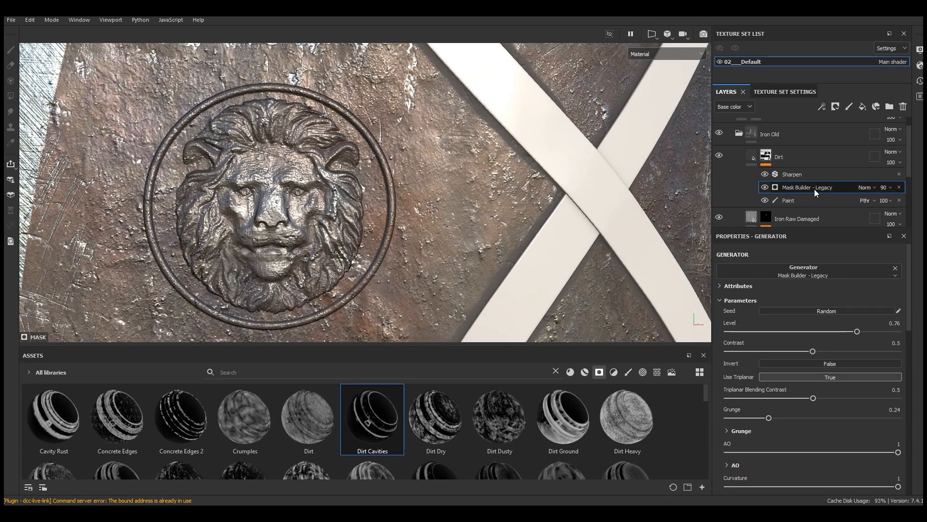
pyautogui.moveTo(813, 231); pyautogui.dragTo(814, 257)
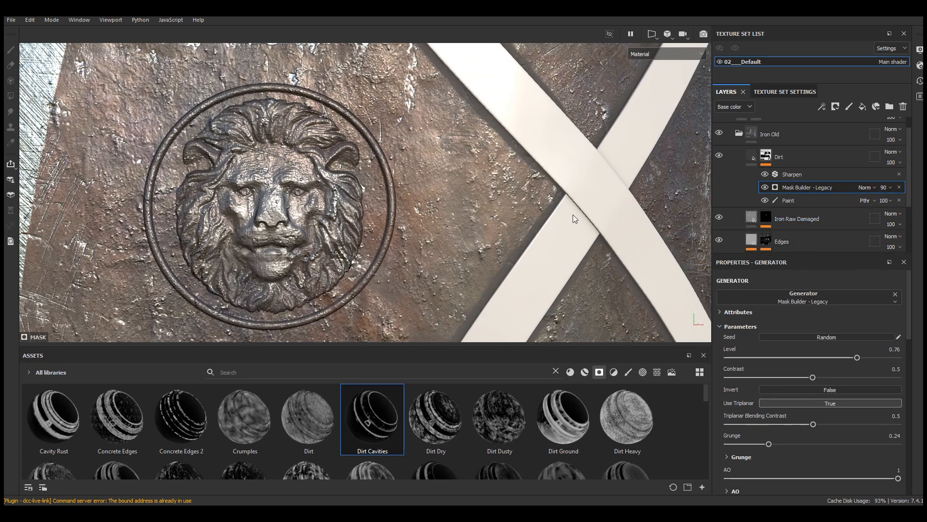
pyautogui.click(762, 219)
pyautogui.scroll(-1, 793, 194)
pyautogui.click(792, 207)
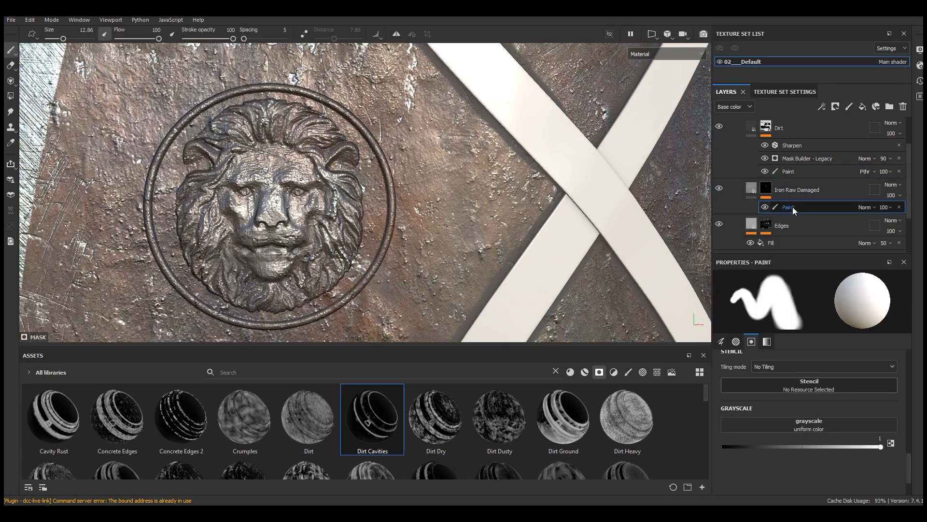
pyautogui.click(821, 107)
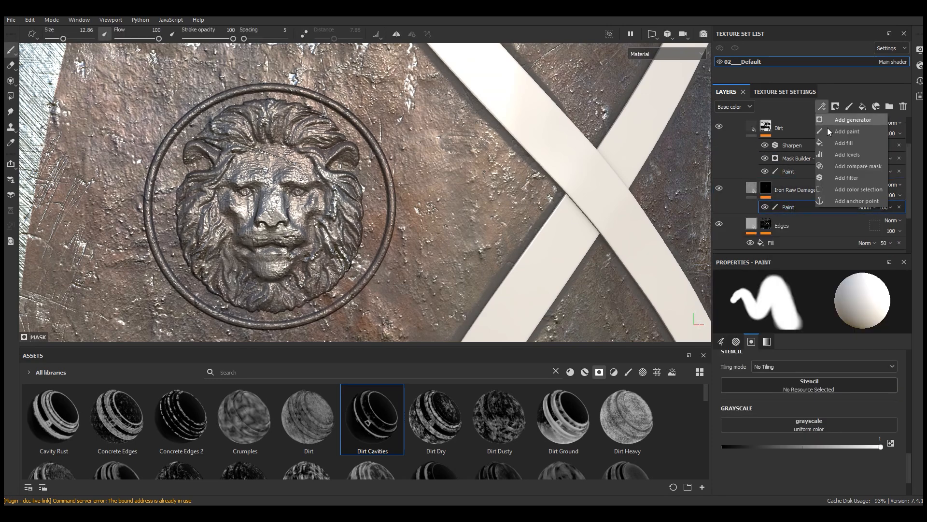
pyautogui.click(847, 200)
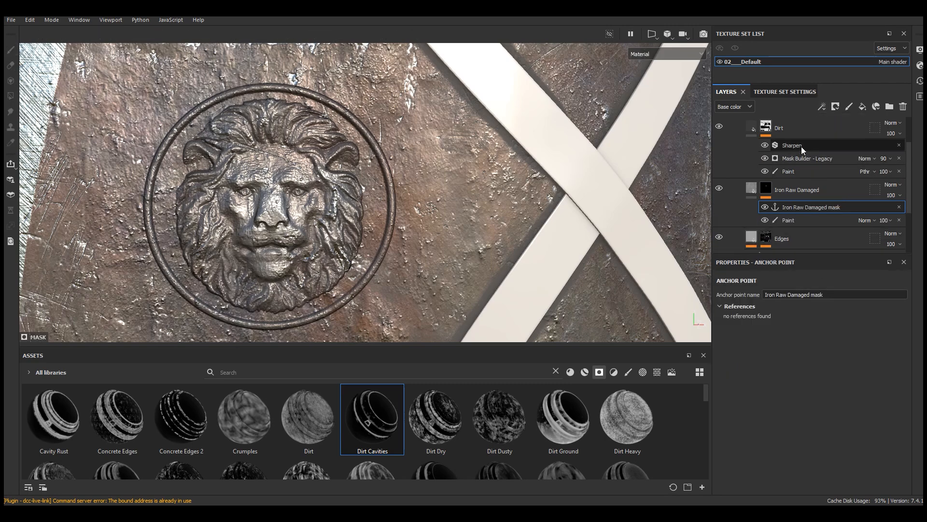
# Step: Add a fill to the Dirt mask directly below Sharpen and source its grayscale from the Iron Raw Damaged mask anchor point
pyautogui.click(801, 146)
pyautogui.click(821, 106)
pyautogui.click(837, 143)
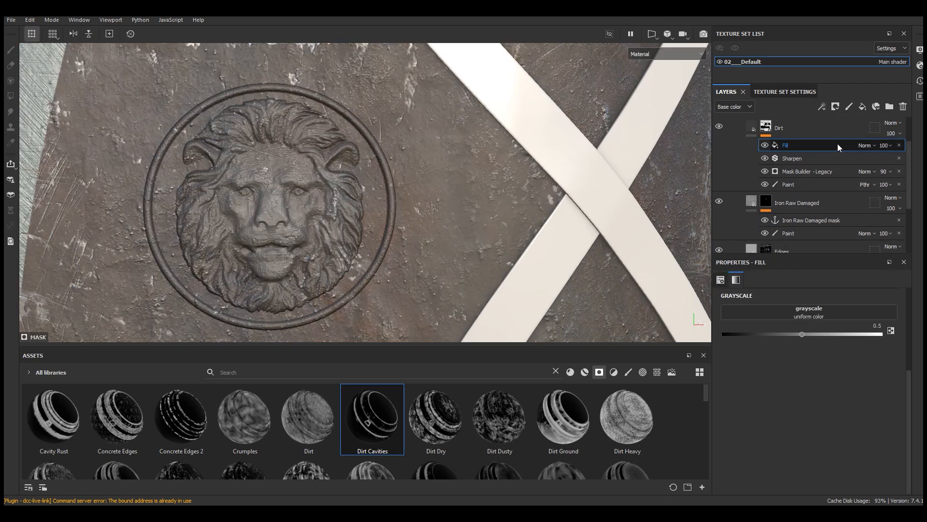
pyautogui.moveTo(785, 145); pyautogui.dragTo(787, 163)
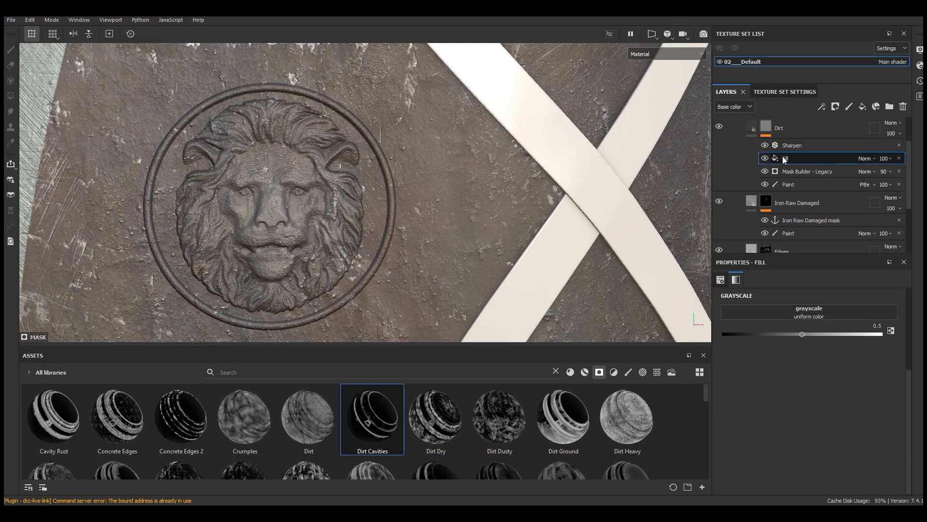
pyautogui.click(817, 314)
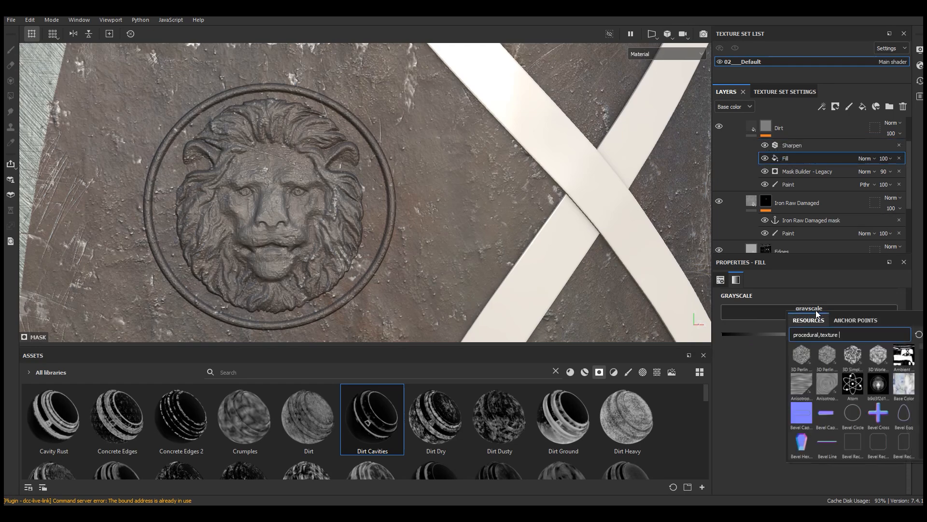
pyautogui.click(845, 321)
pyautogui.click(839, 335)
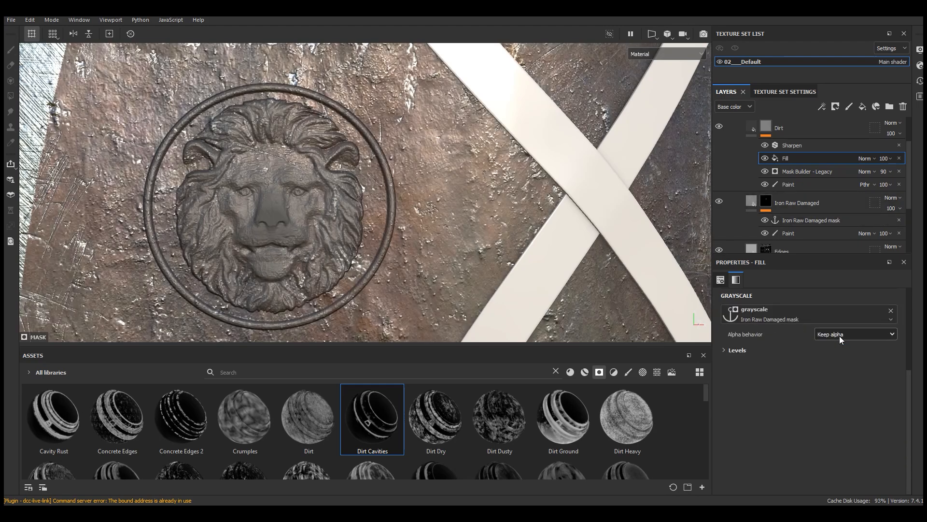
# Step: Set the blending mode of the Dirt mask's anchor-based fill to Screen
pyautogui.keyDown('alt'); pyautogui.moveTo(348, 230); pyautogui.dragTo(286, 187, button='right'); pyautogui.keyUp('alt')
pyautogui.click(865, 159)
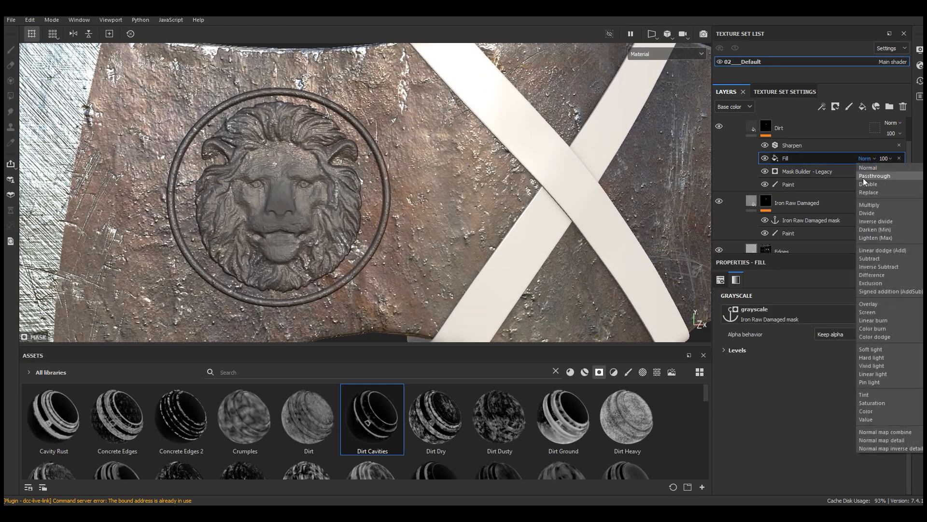
pyautogui.click(867, 313)
# Step: Lower the opacity of the Dirt mask's Mask Builder - Legacy generator to 57
pyautogui.click(792, 172)
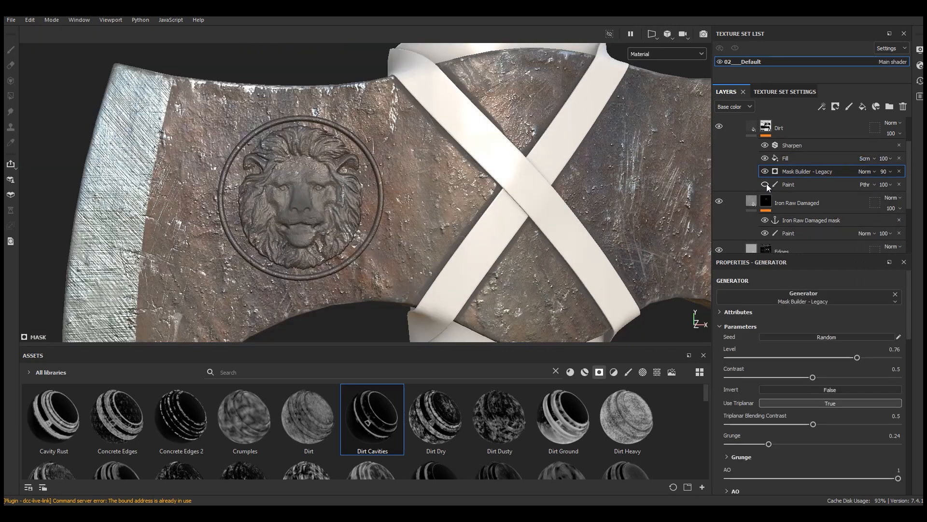
pyautogui.click(765, 172)
pyautogui.click(889, 172)
pyautogui.moveTo(919, 189); pyautogui.dragTo(902, 188)
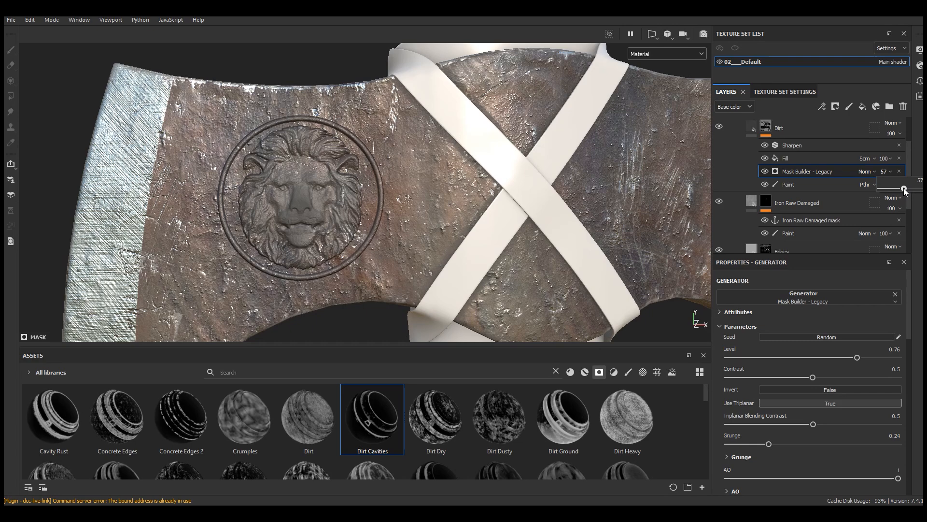
pyautogui.scroll(5, 293, 188)
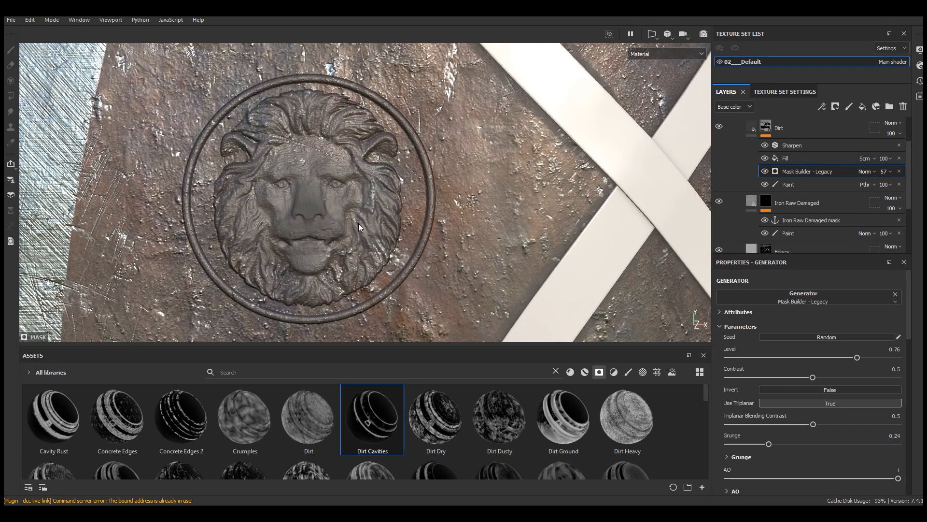
# Step: Adjust the anchor-based fill's levels to an input range of 0.468 to 0.693 and an output range of 0.216 to 0.508
pyautogui.click(816, 158)
pyautogui.click(732, 351)
pyautogui.moveTo(893, 370)
pyautogui.mouseDown()
pyautogui.moveTo(840, 373)
pyautogui.moveTo(840, 380)
pyautogui.mouseUp()
pyautogui.moveTo(735, 370); pyautogui.dragTo(787, 370)
pyautogui.moveTo(892, 413); pyautogui.dragTo(814, 414)
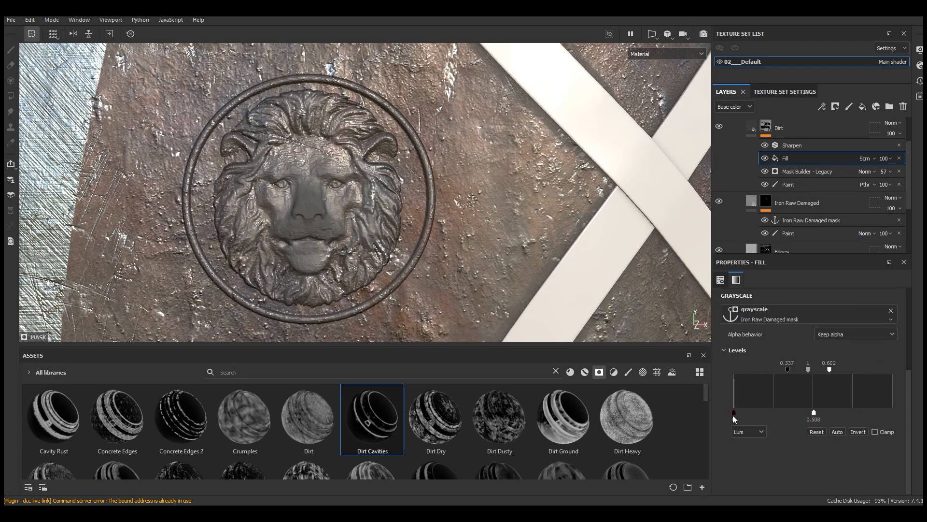
pyautogui.moveTo(734, 413); pyautogui.dragTo(780, 414)
pyautogui.click(765, 159)
pyautogui.click(765, 159)
pyautogui.moveTo(823, 370); pyautogui.dragTo(844, 370)
pyautogui.moveTo(787, 370)
pyautogui.mouseDown()
pyautogui.moveTo(829, 370)
pyautogui.moveTo(809, 369)
pyautogui.mouseUp()
pyautogui.click(765, 159)
pyautogui.click(765, 159)
# Step: Reduce the anchor-based fill's opacity in the Dirt mask to 71
pyautogui.click(890, 158)
pyautogui.moveTo(916, 174); pyautogui.dragTo(909, 175)
pyautogui.keyDown('alt'); pyautogui.moveTo(666, 203); pyautogui.dragTo(454, 247, button='right'); pyautogui.keyUp('alt')
pyautogui.keyDown('alt'); pyautogui.moveTo(454, 246); pyautogui.dragTo(435, 246); pyautogui.keyUp('alt')
pyautogui.keyDown('alt'); pyautogui.moveTo(338, 256); pyautogui.dragTo(387, 243, button='right'); pyautogui.keyUp('alt')
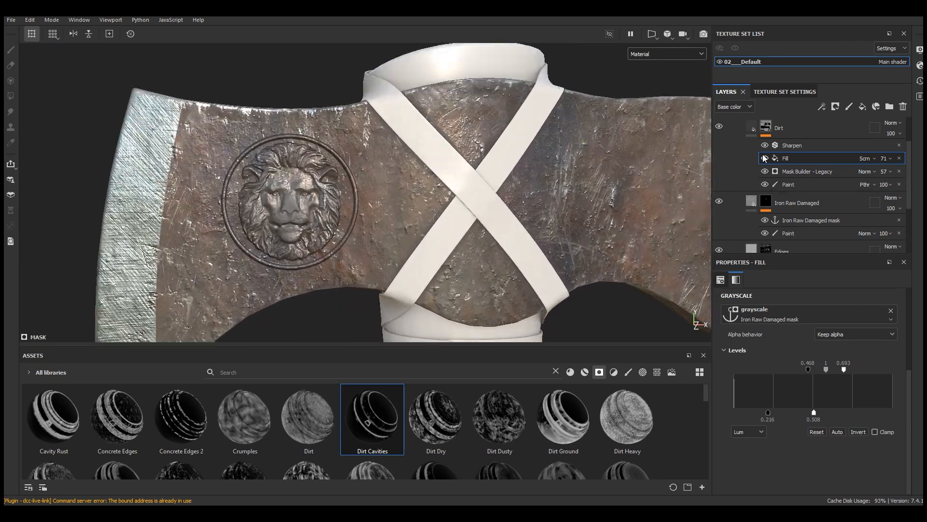
# Step: Add the Rust Fine material as a new layer above Dirt in the Iron Old folder
pyautogui.click(766, 135)
pyautogui.keyDown('alt'); pyautogui.moveTo(464, 232); pyautogui.dragTo(430, 232); pyautogui.keyUp('alt')
pyautogui.moveTo(474, 346); pyautogui.dragTo(473, 317)
pyautogui.click(571, 342)
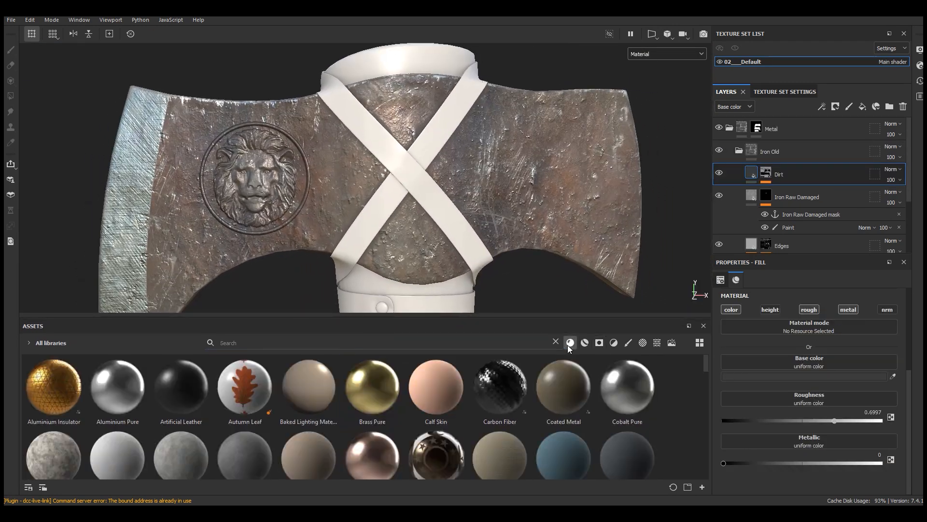
pyautogui.moveTo(650, 317); pyautogui.dragTo(650, 284)
pyautogui.click(585, 309)
pyautogui.moveTo(706, 334); pyautogui.dragTo(716, 411)
pyautogui.click(571, 310)
pyautogui.moveTo(622, 360)
pyautogui.moveTo(621, 360); pyautogui.dragTo(775, 167)
pyautogui.moveTo(476, 283); pyautogui.dragTo(475, 374)
# Step: Give the Rust Fine layer a black mask driven by a Dripping Rust generator
pyautogui.click(836, 106)
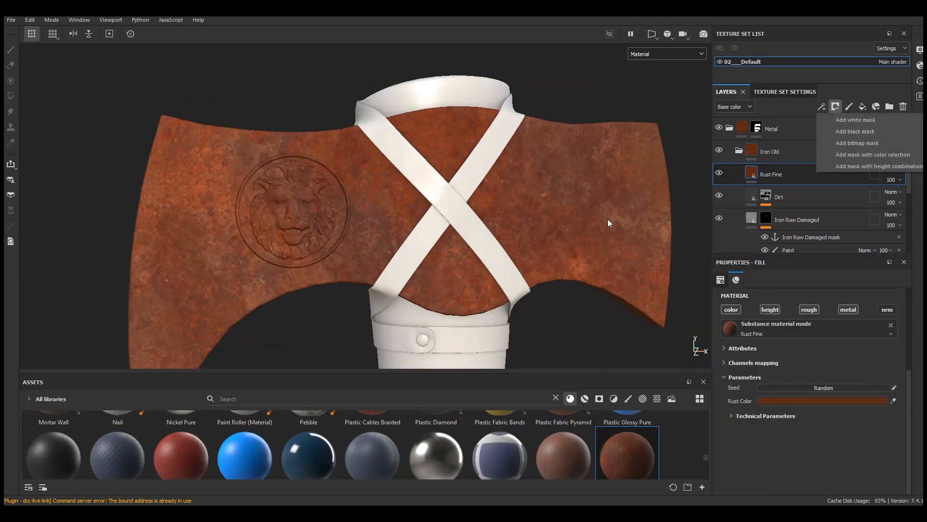
pyautogui.click(859, 131)
pyautogui.click(822, 106)
pyautogui.click(833, 118)
pyautogui.click(809, 296)
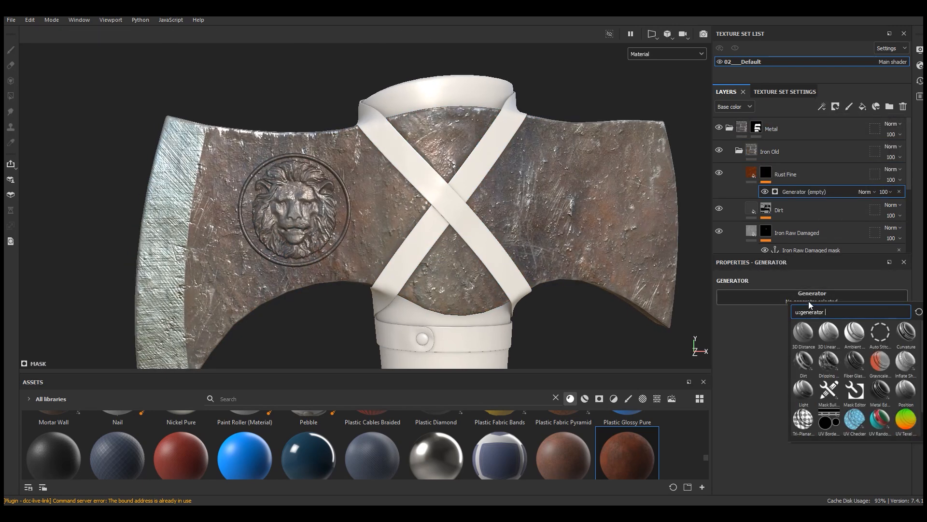
pyautogui.moveTo(828, 368)
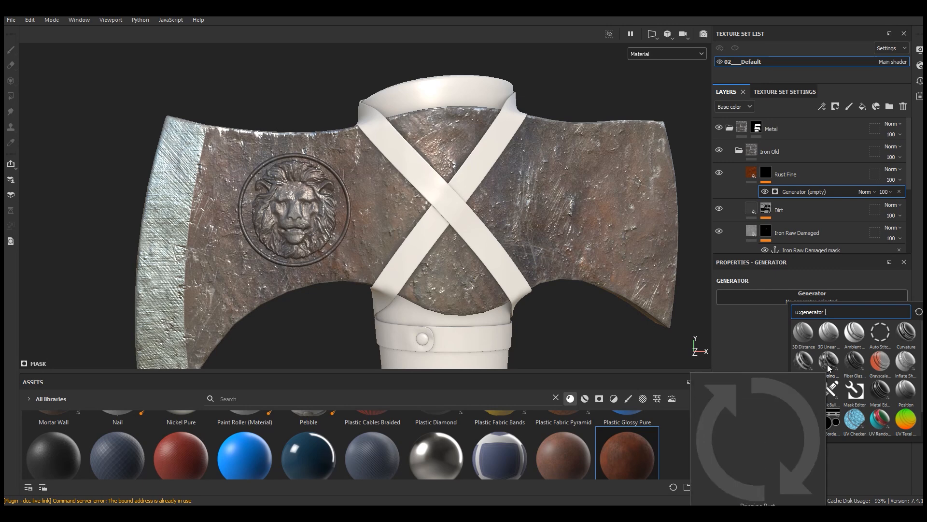
pyautogui.click(828, 366)
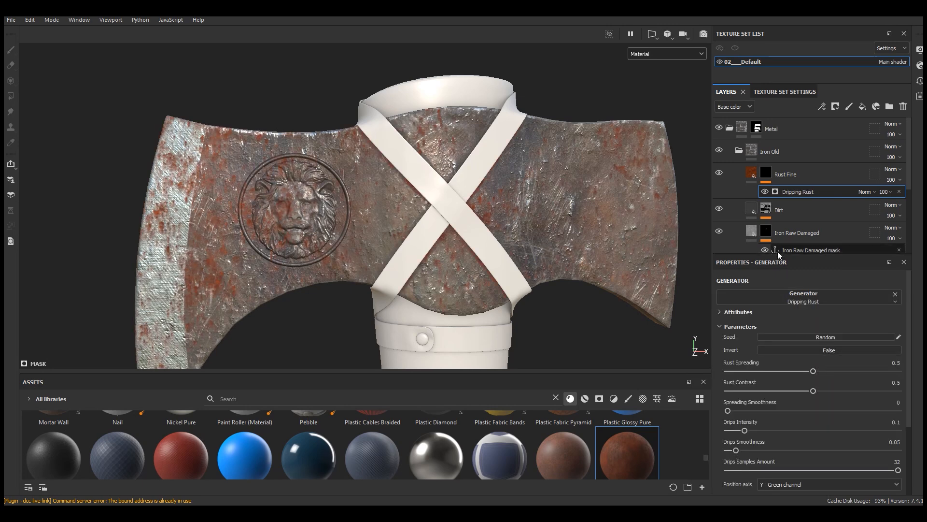
# Step: Set the Dripping Rust generator's rust spreading to 0.6, rust contrast to 0.9 and spreading smoothness to 0.07
pyautogui.moveTo(806, 254); pyautogui.dragTo(807, 199)
pyautogui.scroll(-3, 816, 241)
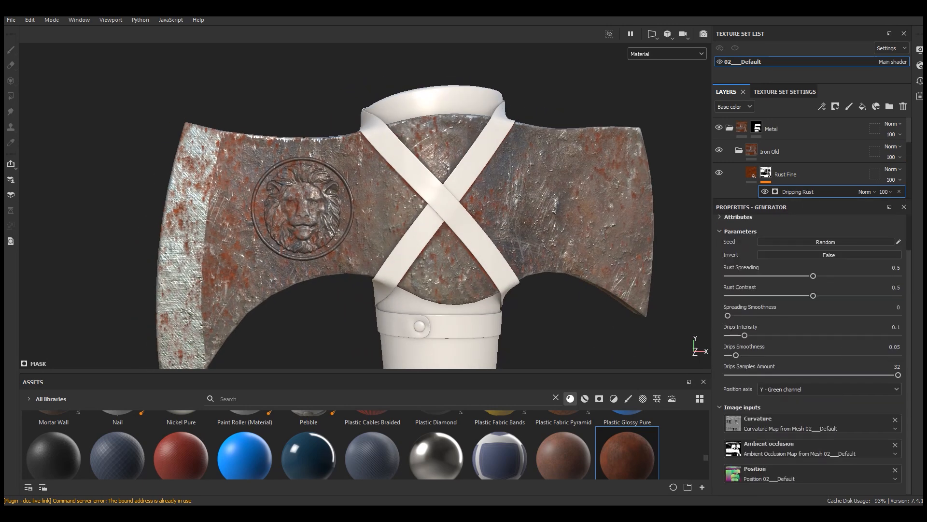
pyautogui.moveTo(814, 275); pyautogui.dragTo(882, 296)
pyautogui.moveTo(729, 315)
pyautogui.mouseDown()
pyautogui.moveTo(750, 315)
pyautogui.moveTo(731, 315)
pyautogui.mouseUp()
pyautogui.scroll(5, 535, 208)
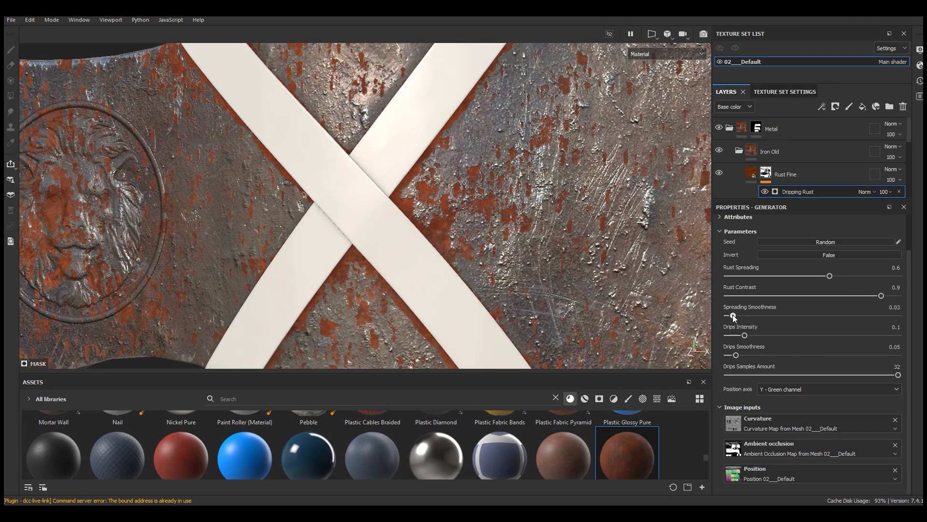
pyautogui.moveTo(738, 314)
pyautogui.mouseDown()
pyautogui.moveTo(802, 317)
pyautogui.moveTo(739, 315)
pyautogui.mouseUp()
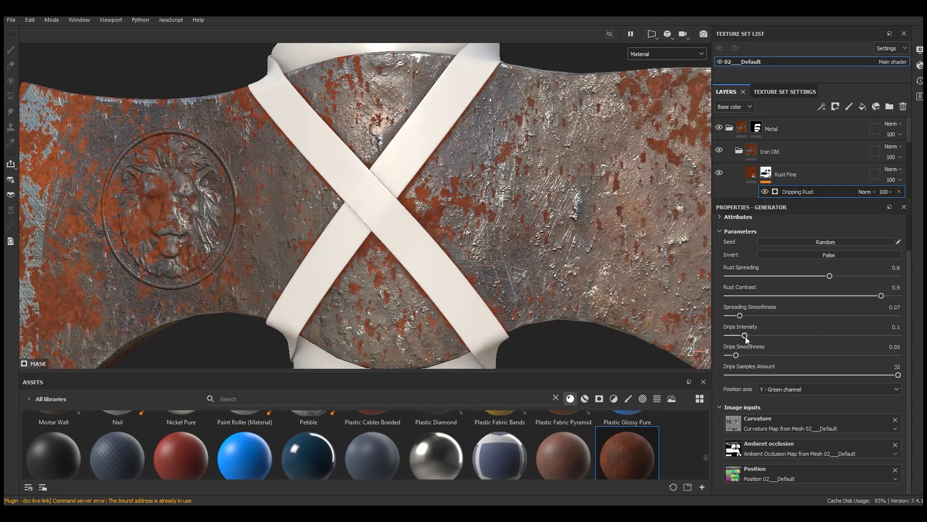
# Step: Set the Dripping Rust generator's drips intensity to 0.18 and drips smoothness to 0.02
pyautogui.moveTo(746, 336)
pyautogui.mouseDown()
pyautogui.moveTo(812, 339)
pyautogui.moveTo(729, 336)
pyautogui.mouseUp()
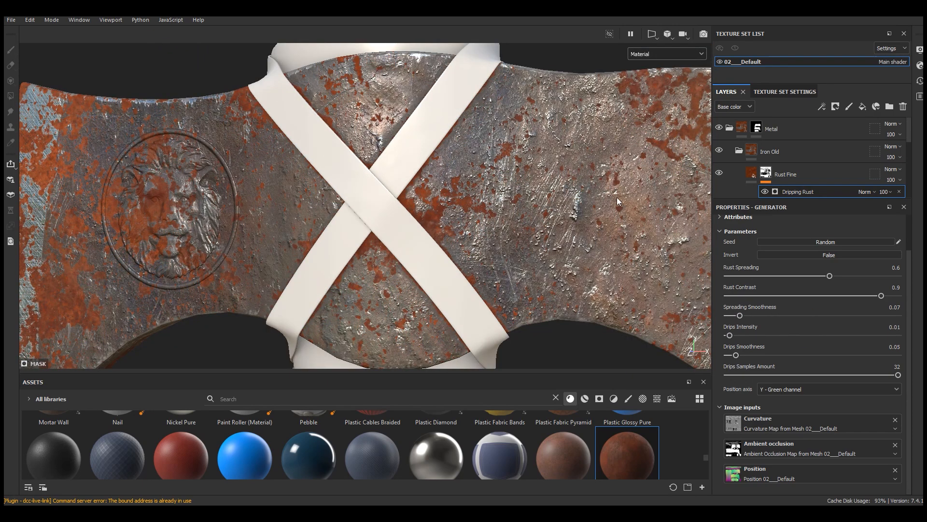
pyautogui.keyDown('alt'); pyautogui.moveTo(616, 197); pyautogui.dragTo(604, 147); pyautogui.keyUp('alt')
pyautogui.moveTo(730, 335); pyautogui.dragTo(755, 335)
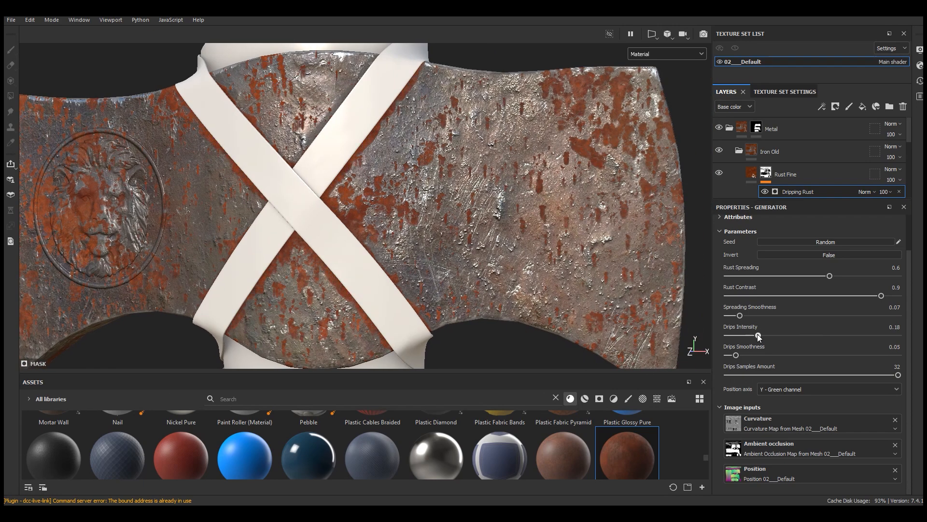
pyautogui.moveTo(736, 355); pyautogui.dragTo(707, 354)
pyautogui.keyDown('alt'); pyautogui.moveTo(694, 256); pyautogui.dragTo(538, 217, button='right'); pyautogui.keyUp('alt')
pyautogui.keyDown('alt'); pyautogui.moveTo(539, 217); pyautogui.dragTo(606, 223); pyautogui.keyUp('alt')
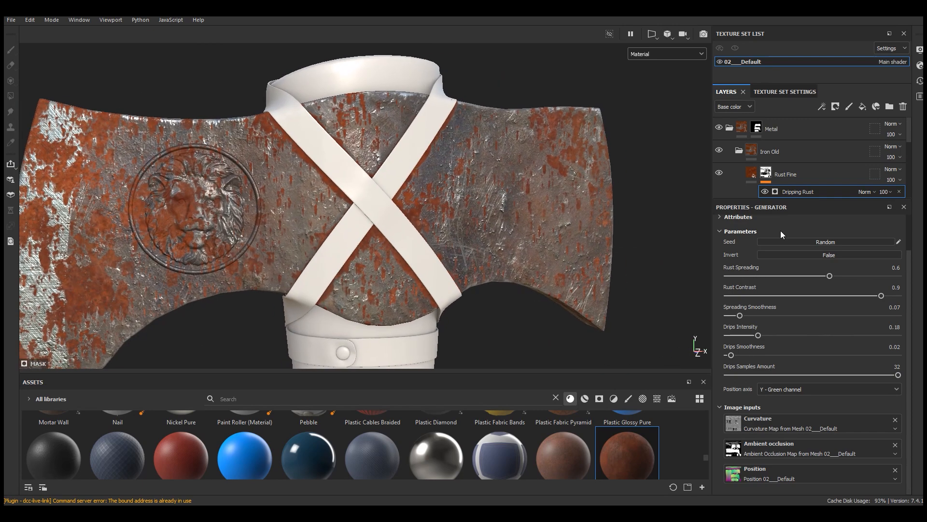
# Step: Set the Dripping Rust generator's rust spreading to 0.47 and lower the effect's opacity to 86
pyautogui.scroll(2, 782, 233)
pyautogui.moveTo(830, 316); pyautogui.dragTo(807, 315)
pyautogui.hotkey('ctrl', 'z')
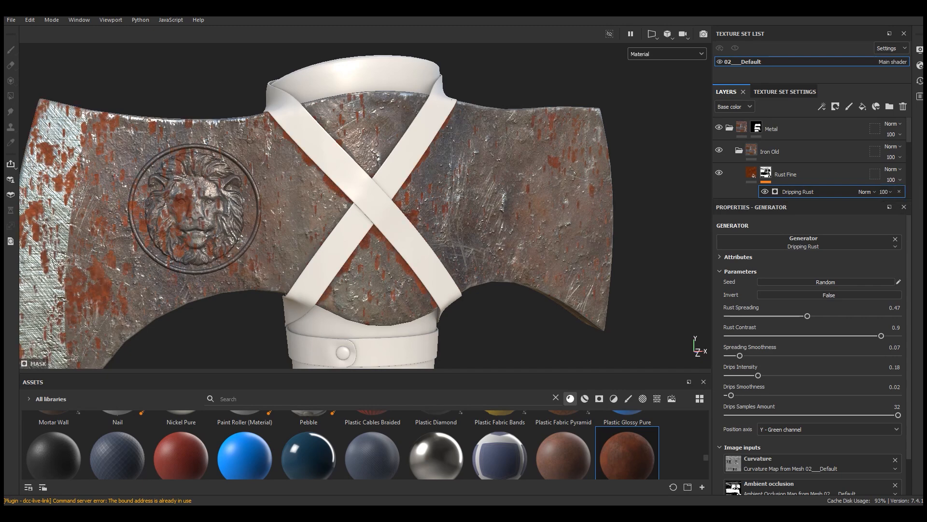
pyautogui.click(891, 192)
pyautogui.moveTo(921, 208)
pyautogui.mouseDown()
pyautogui.moveTo(907, 209)
pyautogui.moveTo(920, 218)
pyautogui.moveTo(915, 211)
pyautogui.mouseUp()
pyautogui.click(890, 192)
pyautogui.keyDown('alt'); pyautogui.moveTo(676, 208); pyautogui.dragTo(594, 209, button='right'); pyautogui.keyUp('alt')
pyautogui.keyDown('alt'); pyautogui.moveTo(595, 209); pyautogui.dragTo(673, 195); pyautogui.keyUp('alt')
pyautogui.keyDown('alt'); pyautogui.moveTo(673, 195); pyautogui.dragTo(724, 195, button='right'); pyautogui.keyUp('alt')
# Step: Add a paint effect with a grayscale value of 0 above the Dripping Rust generator in the Rust Fine mask
pyautogui.click(822, 106)
pyautogui.click(831, 121)
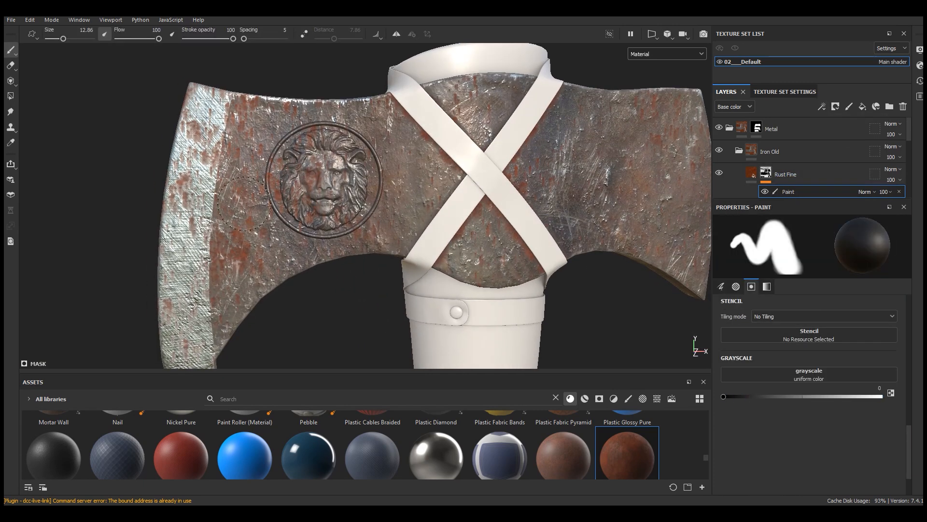
pyautogui.scroll(-3, 196, 111)
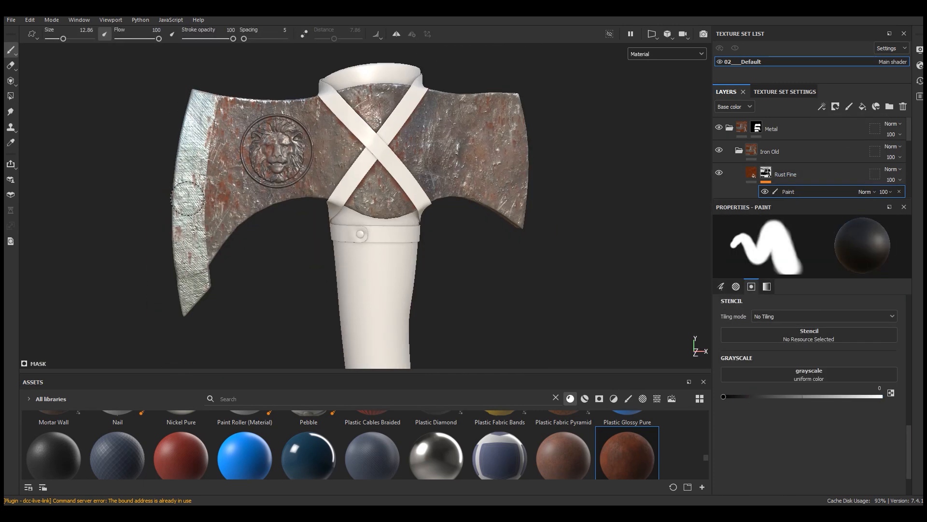
pyautogui.scroll(3, 189, 191)
pyautogui.scroll(-2, 213, 222)
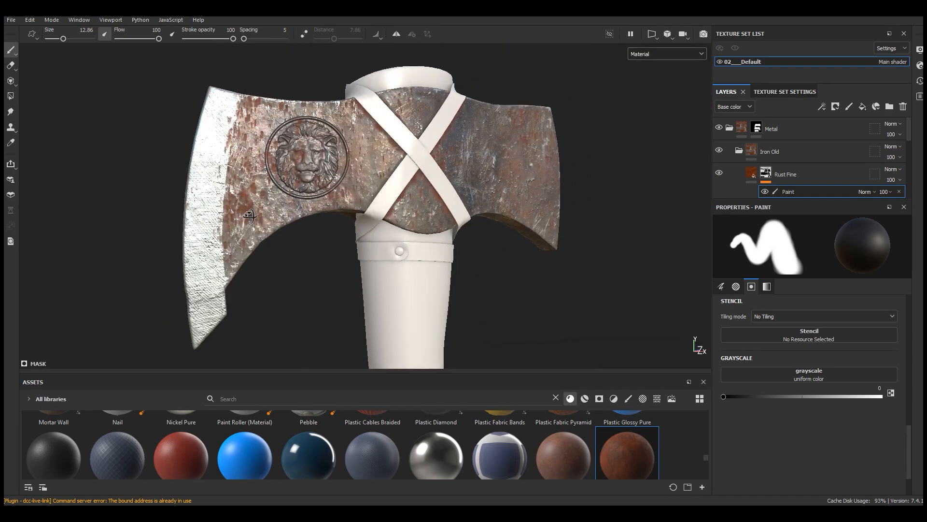
# Step: Examine the rust coverage on the axe head from several angles, distances and lighting directions
pyautogui.keyDown('alt'); pyautogui.moveTo(269, 231); pyautogui.dragTo(483, 235); pyautogui.keyUp('alt')
pyautogui.keyDown('shift'); pyautogui.moveTo(483, 234); pyautogui.dragTo(502, 235, button='right'); pyautogui.keyUp('shift')
pyautogui.scroll(2, 369, 300)
pyautogui.moveTo(384, 284)
pyautogui.mouseDown()
pyautogui.moveTo(381, 126)
pyautogui.moveTo(360, 208)
pyautogui.mouseUp()
pyautogui.scroll(-3, 333, 188)
pyautogui.keyDown('alt'); pyautogui.moveTo(483, 223); pyautogui.dragTo(149, 213); pyautogui.keyUp('alt')
pyautogui.keyDown('alt'); pyautogui.moveTo(502, 208); pyautogui.dragTo(373, 207, button='middle'); pyautogui.keyUp('alt')
pyautogui.keyDown('shift'); pyautogui.moveTo(373, 208); pyautogui.dragTo(435, 207, button='right'); pyautogui.keyUp('shift')
pyautogui.scroll(3, 366, 205)
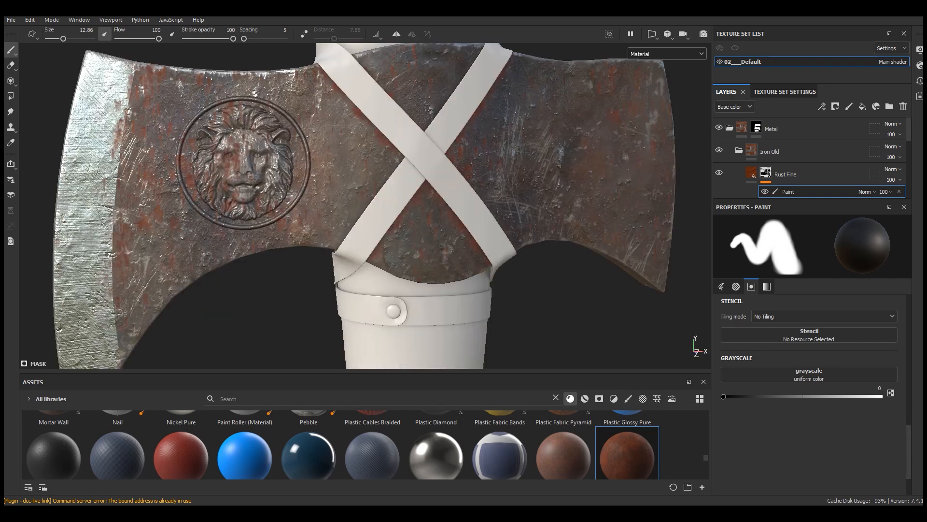
# Step: Add the Rust Coarse material as a new layer above Rust Fine in the Iron Old folder
pyautogui.click(786, 173)
pyautogui.scroll(-2, 386, 205)
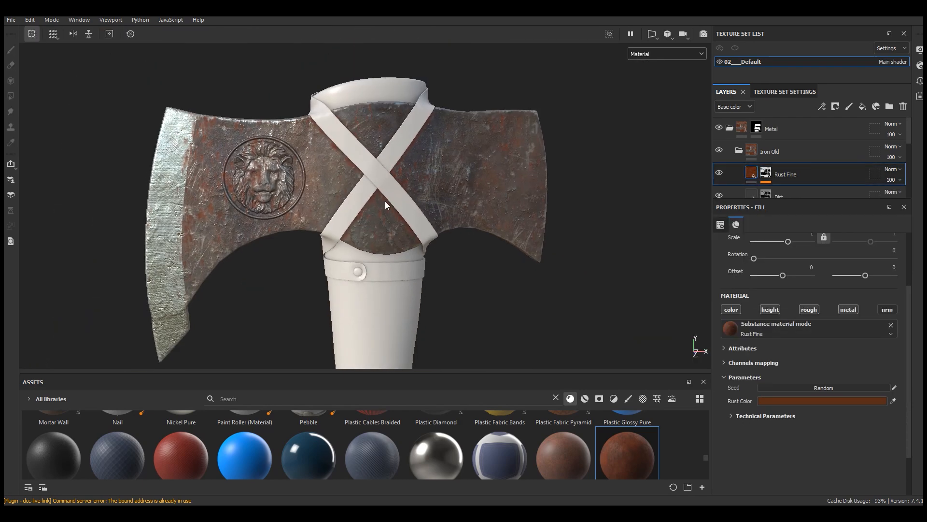
pyautogui.moveTo(518, 372); pyautogui.dragTo(518, 335)
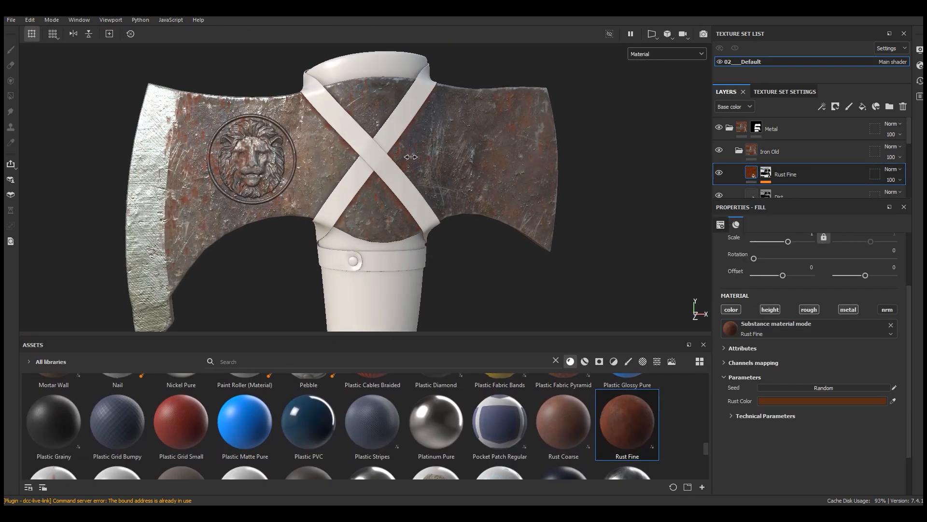
pyautogui.moveTo(572, 427); pyautogui.dragTo(784, 164)
pyautogui.scroll(3, 386, 129)
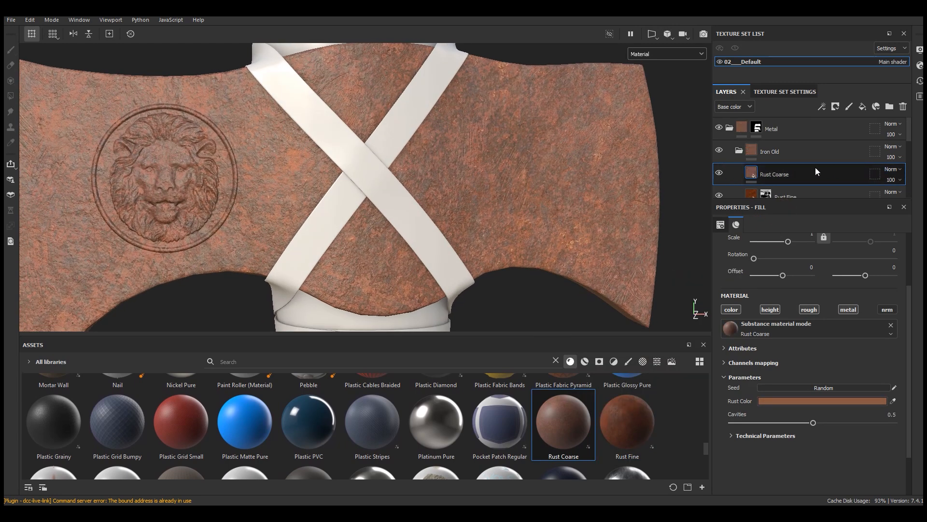
# Step: Expand the Rust Coarse layer's technical parameters and give the layer a black mask
pyautogui.click(816, 435)
pyautogui.scroll(-2, 835, 432)
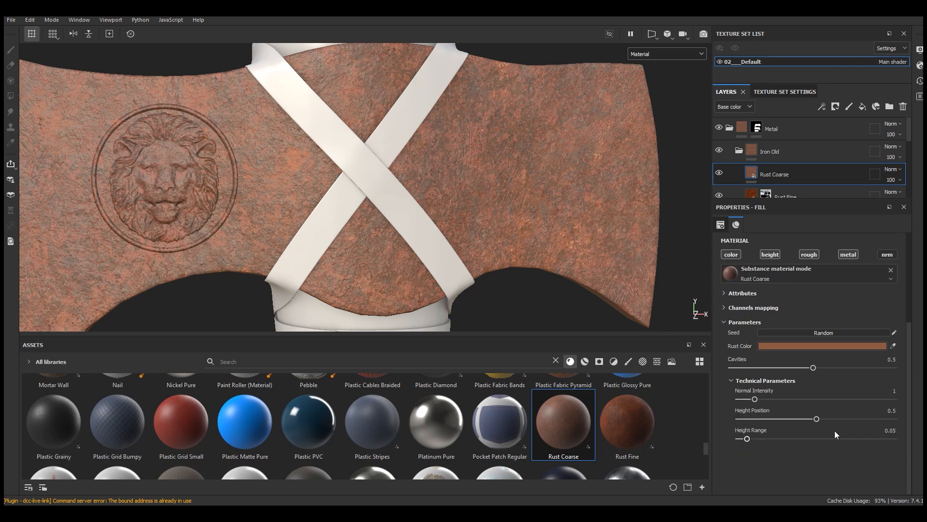
pyautogui.scroll(2, 792, 405)
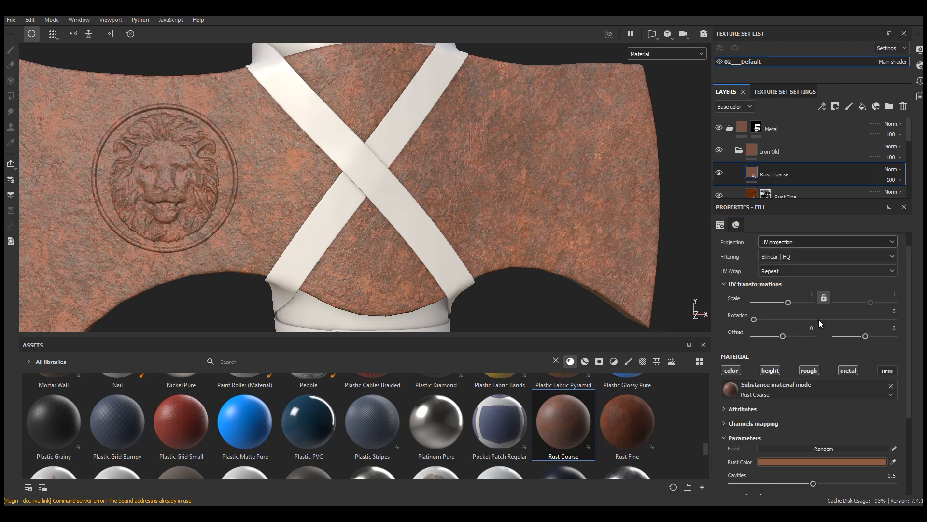
pyautogui.click(877, 107)
pyautogui.click(855, 132)
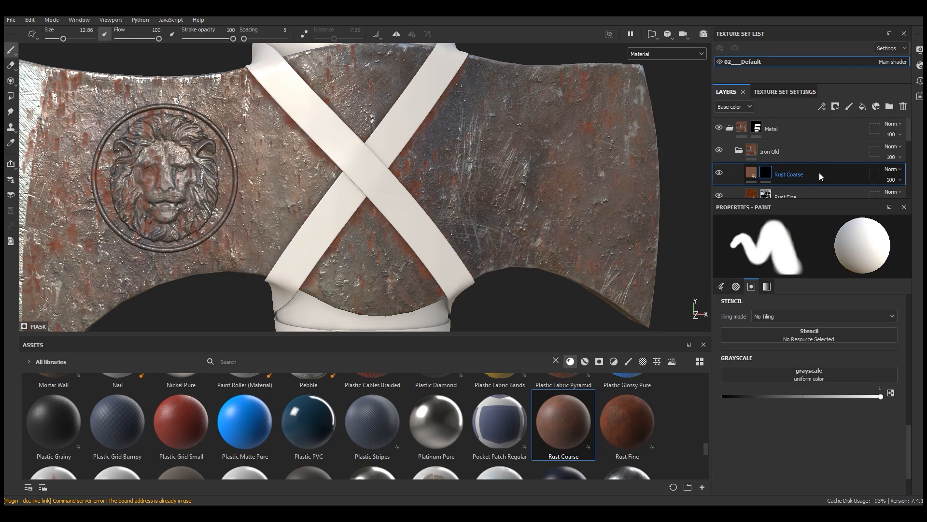
# Step: Apply the Dirt Dusty smart mask to the Rust Coarse layer
pyautogui.moveTo(458, 332); pyautogui.dragTo(459, 304)
pyautogui.click(557, 330)
pyautogui.click(599, 331)
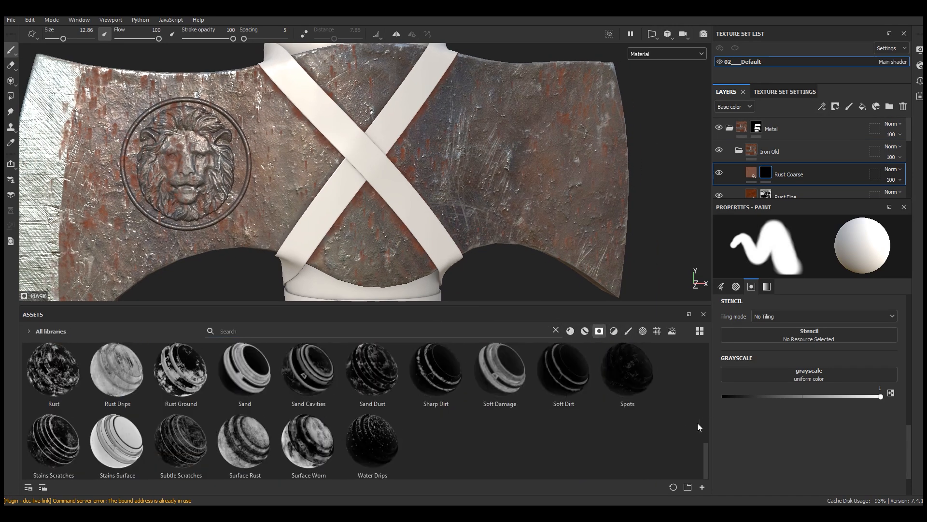
pyautogui.moveTo(707, 354); pyautogui.dragTo(719, 353)
pyautogui.moveTo(456, 372)
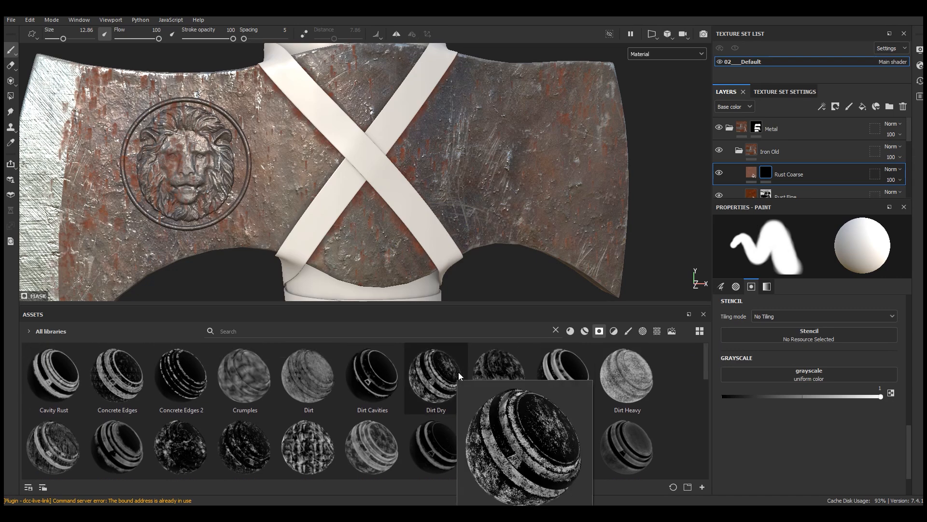
pyautogui.moveTo(512, 371); pyautogui.dragTo(789, 177)
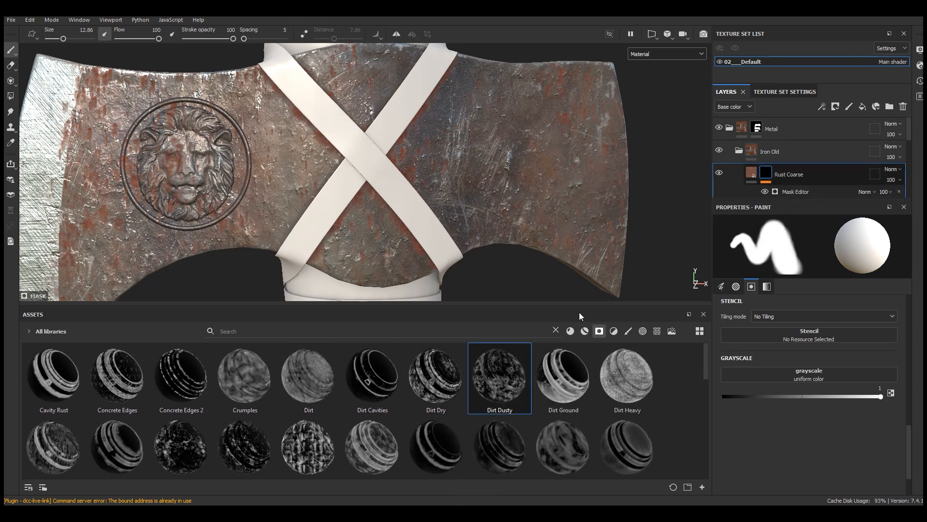
# Step: Set the Rust Coarse Mask Editor's global contrast to 0.85 and global balance to 0.55
pyautogui.moveTo(492, 306); pyautogui.dragTo(498, 348)
pyautogui.scroll(-2, 476, 184)
pyautogui.keyDown('alt'); pyautogui.moveTo(478, 193); pyautogui.dragTo(505, 205); pyautogui.keyUp('alt')
pyautogui.scroll(2, 504, 205)
pyautogui.keyDown('alt'); pyautogui.moveTo(611, 230); pyautogui.dragTo(580, 231); pyautogui.keyUp('alt')
pyautogui.scroll(3, 587, 231)
pyautogui.moveTo(822, 199); pyautogui.dragTo(827, 250)
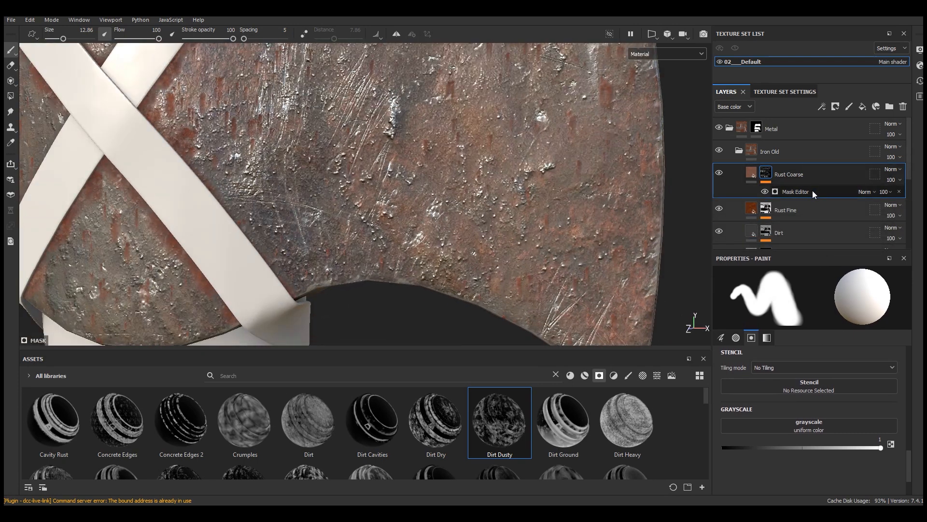
pyautogui.click(811, 191)
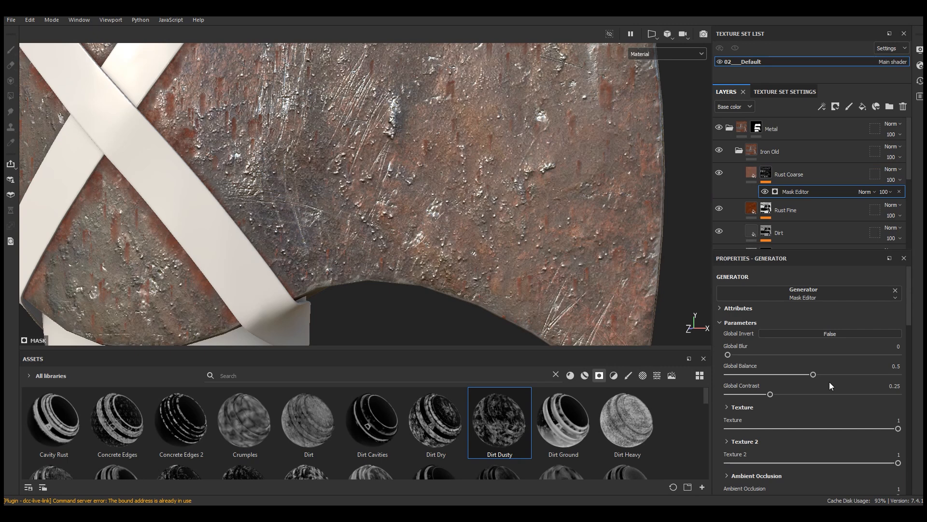
pyautogui.click(825, 394)
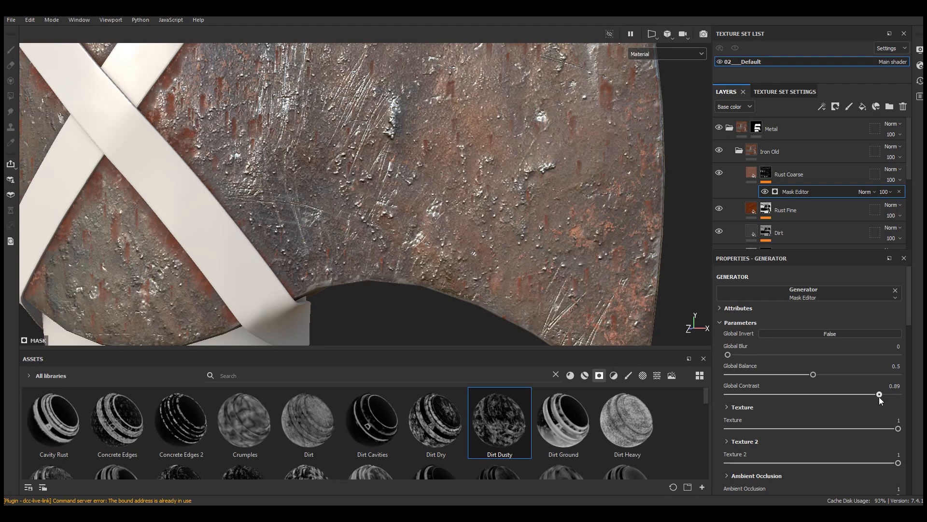
pyautogui.click(824, 374)
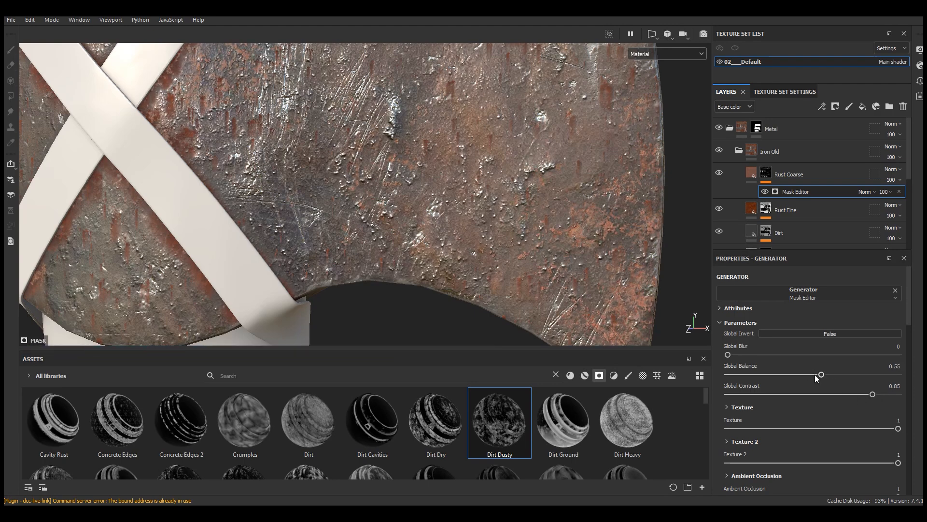
# Step: Set the Rust Fine layer's Dripping Rust generator to 0.18 rust spreading and 0.66 rust contrast
pyautogui.scroll(-5, 584, 179)
pyautogui.keyDown('alt'); pyautogui.moveTo(594, 209); pyautogui.dragTo(618, 208); pyautogui.keyUp('alt')
pyautogui.scroll(3, 580, 177)
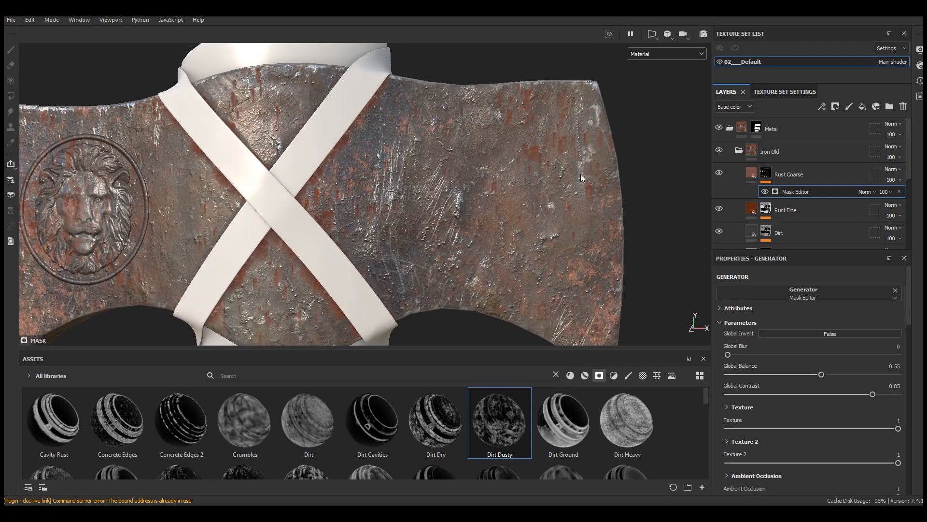
pyautogui.click(780, 215)
pyautogui.click(792, 210)
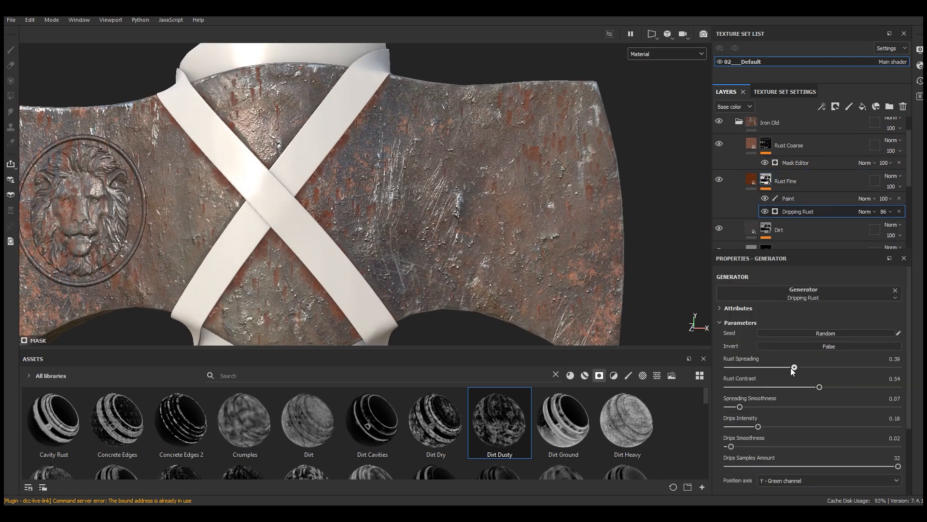
pyautogui.scroll(-3, 627, 277)
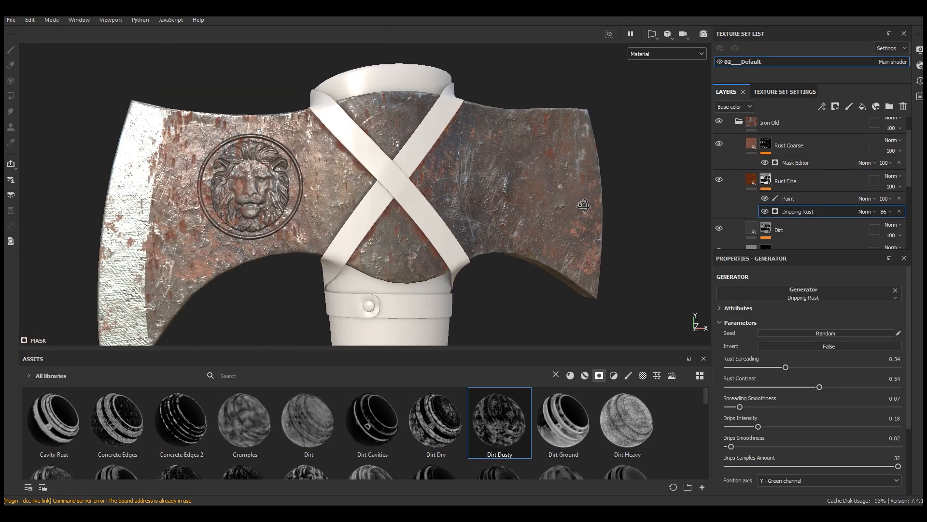
pyautogui.click(776, 367)
pyautogui.click(841, 387)
pyautogui.click(758, 367)
pyautogui.scroll(-2, 432, 191)
pyautogui.scroll(5, 340, 181)
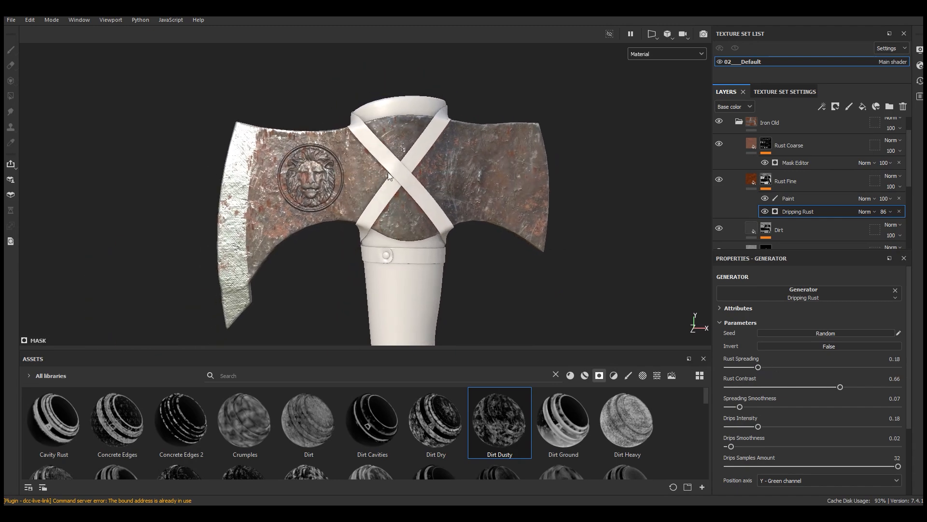
# Step: Darken the Rust Coarse layer's rust color by lowering its HSV brightness
pyautogui.click(792, 163)
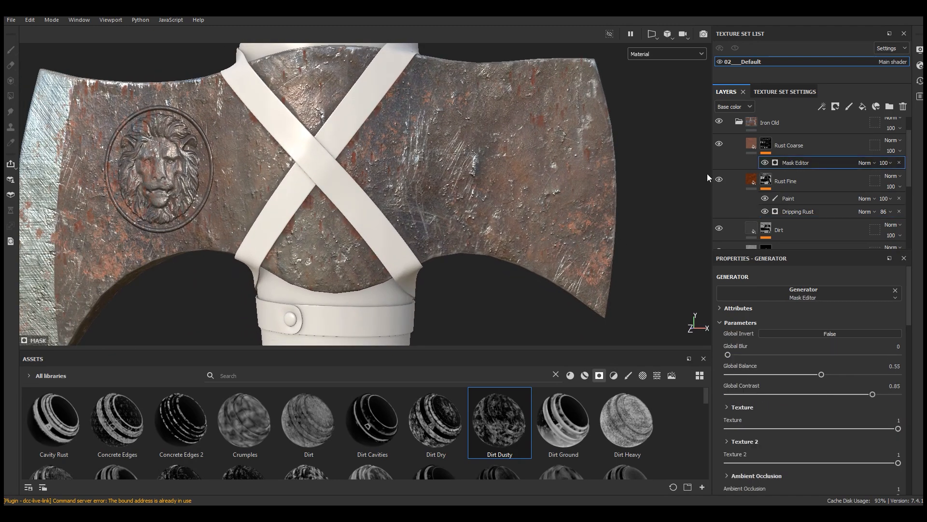
pyautogui.scroll(2, 707, 173)
pyautogui.click(792, 145)
pyautogui.click(824, 397)
pyautogui.click(752, 440)
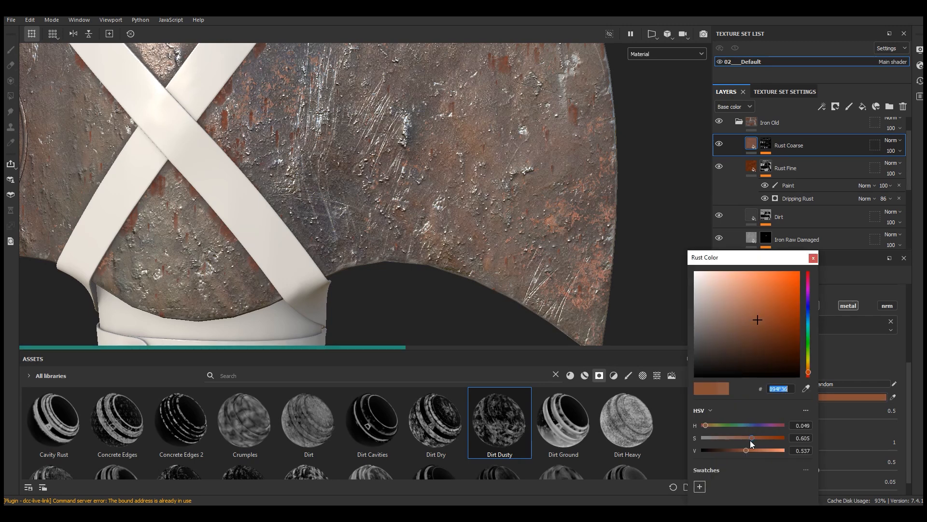
pyautogui.click(742, 450)
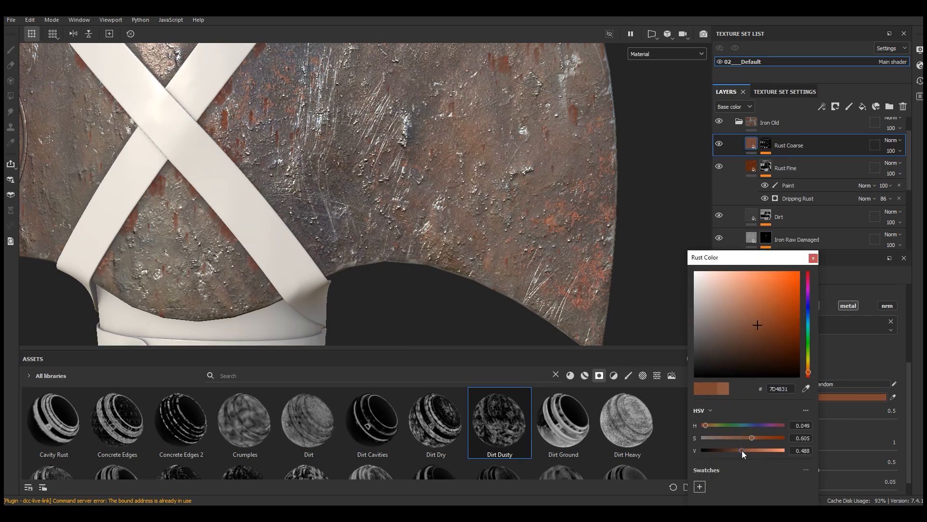
pyautogui.click(739, 450)
pyautogui.click(813, 257)
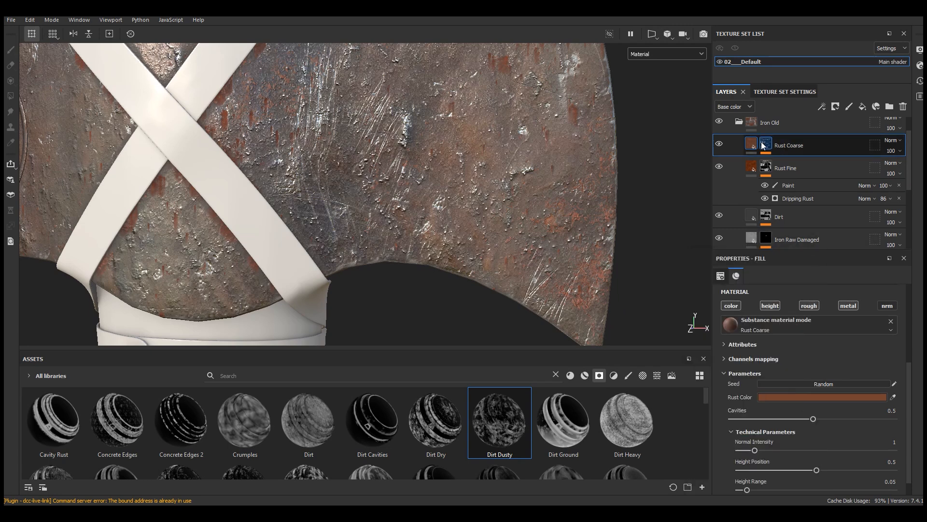
# Step: Raise the global balance of the Rust Coarse layer's Mask Editor to 0.58
pyautogui.click(766, 144)
pyautogui.click(799, 164)
pyautogui.scroll(-2, 820, 382)
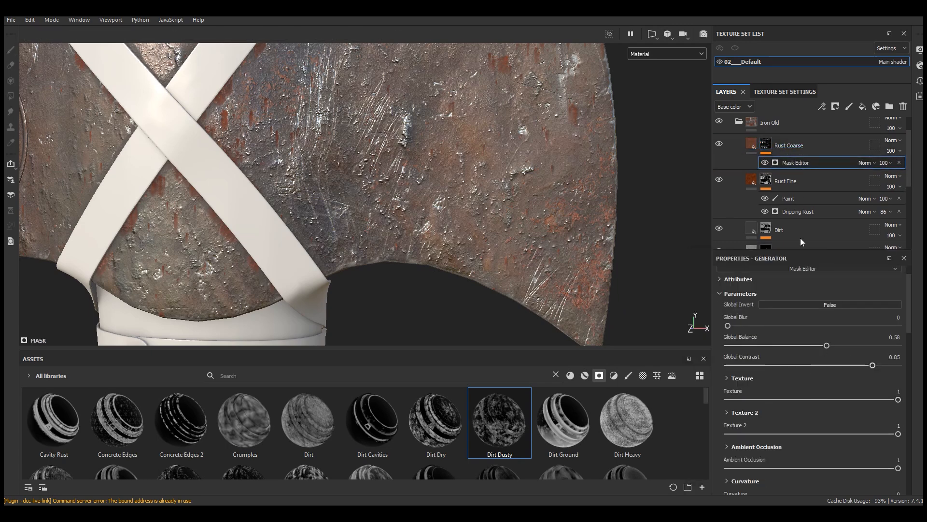
# Step: Set the height range of the Rust Coarse material to 0.1
pyautogui.click(758, 147)
pyautogui.scroll(-1, 811, 402)
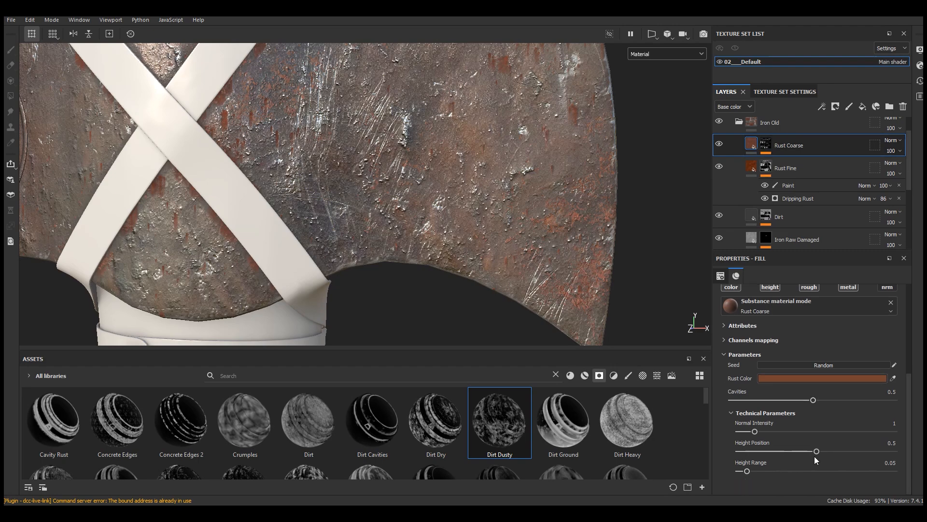
pyautogui.click(755, 471)
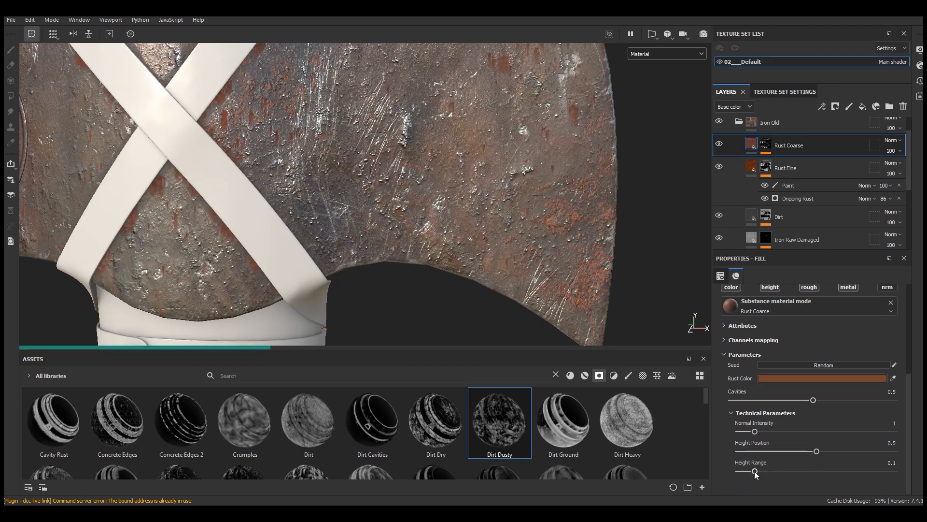
pyautogui.scroll(5, 585, 320)
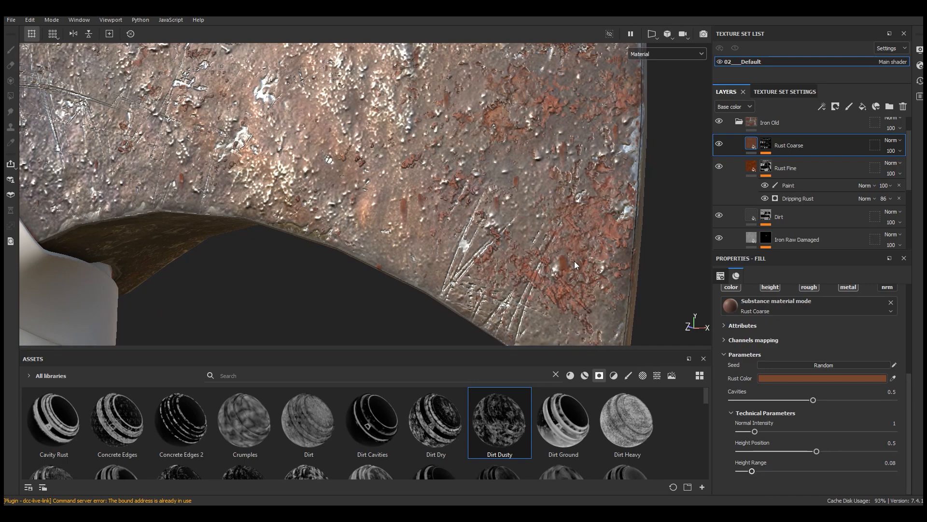
# Step: Add a Sharpen filter above the Mask Editor in the Rust Coarse layer's mask
pyautogui.scroll(-6, 540, 231)
pyautogui.keyDown('alt'); pyautogui.moveTo(557, 227); pyautogui.dragTo(588, 224); pyautogui.keyUp('alt')
pyautogui.scroll(3, 585, 218)
pyautogui.click(767, 145)
pyautogui.click(793, 161)
pyautogui.click(823, 105)
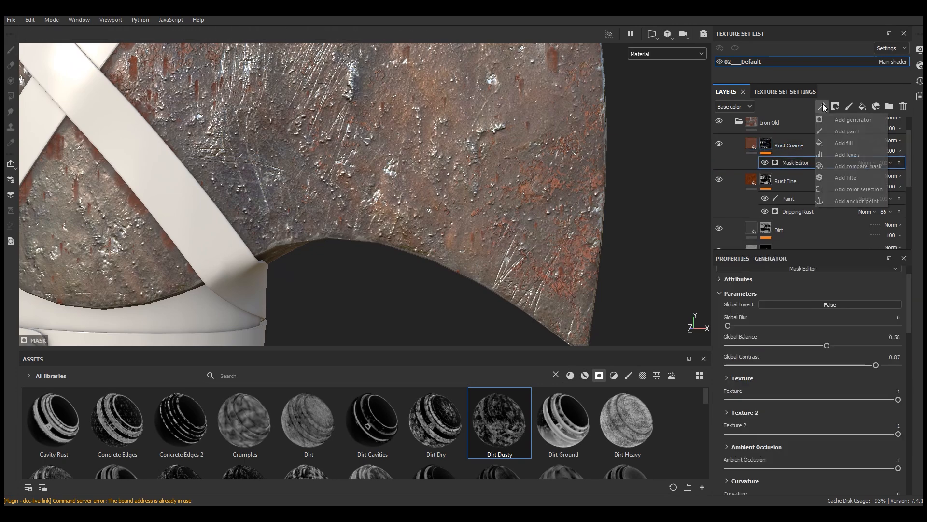
pyautogui.click(839, 177)
pyautogui.click(833, 288)
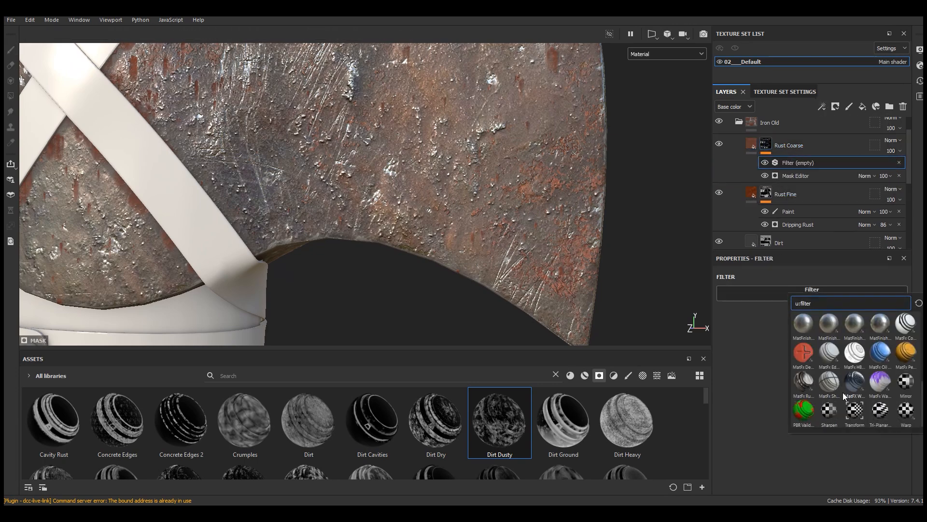
pyautogui.click(828, 411)
# Step: Set the Rust Coarse mask's Sharpen intensity to 0.71 and compare the axe head with the layer hidden and shown
pyautogui.keyDown('alt'); pyautogui.moveTo(579, 277); pyautogui.dragTo(666, 181, button='right'); pyautogui.keyUp('alt')
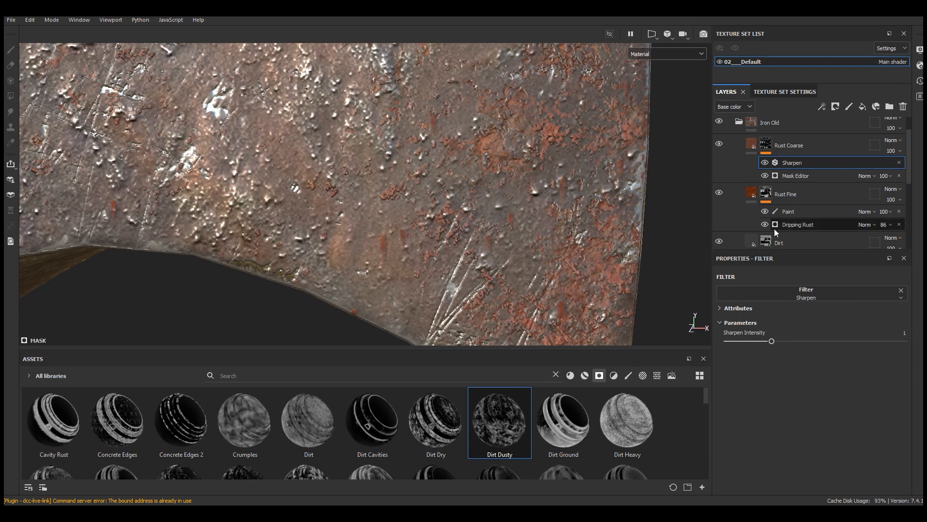
pyautogui.moveTo(764, 341); pyautogui.dragTo(759, 341)
pyautogui.press('f')
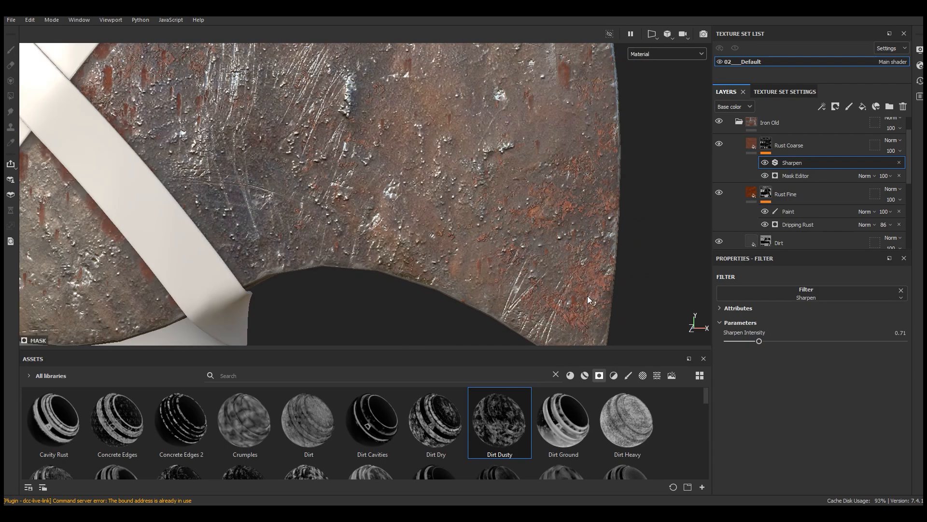
pyautogui.keyDown('alt'); pyautogui.moveTo(572, 217); pyautogui.dragTo(435, 227); pyautogui.keyUp('alt')
pyautogui.keyDown('alt'); pyautogui.moveTo(338, 251); pyautogui.dragTo(563, 186, button='middle'); pyautogui.keyUp('alt')
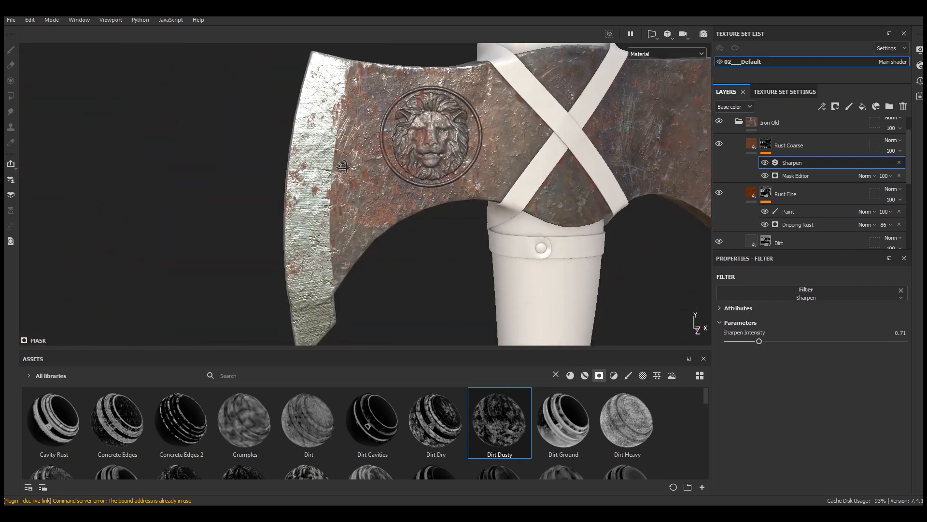
pyautogui.keyDown('alt'); pyautogui.moveTo(292, 219); pyautogui.dragTo(325, 191, button='right'); pyautogui.keyUp('alt')
pyautogui.click(718, 144)
pyautogui.click(719, 144)
# Step: Add a paint effect above the Rust Coarse Mask Editor and mask out the rust on the front of the ground cutting edge with grayscale 0
pyautogui.click(792, 175)
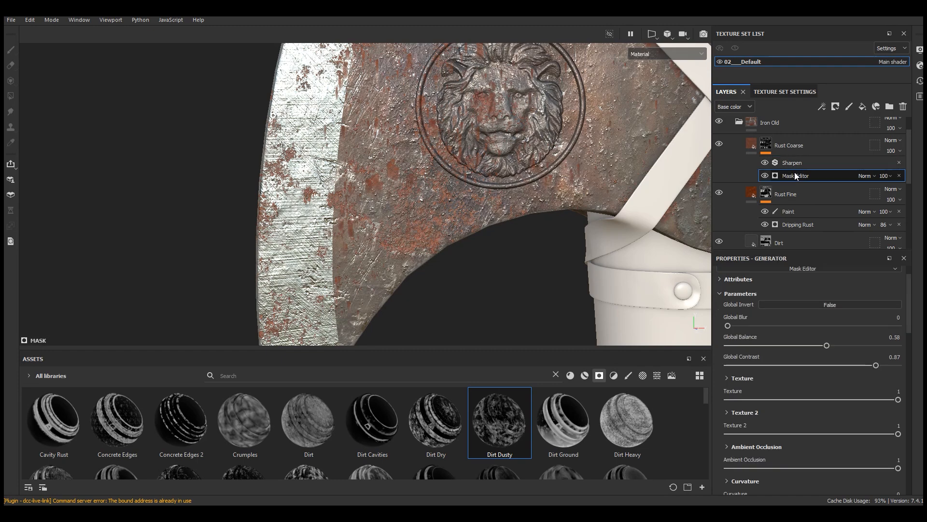
pyautogui.click(822, 107)
pyautogui.click(848, 131)
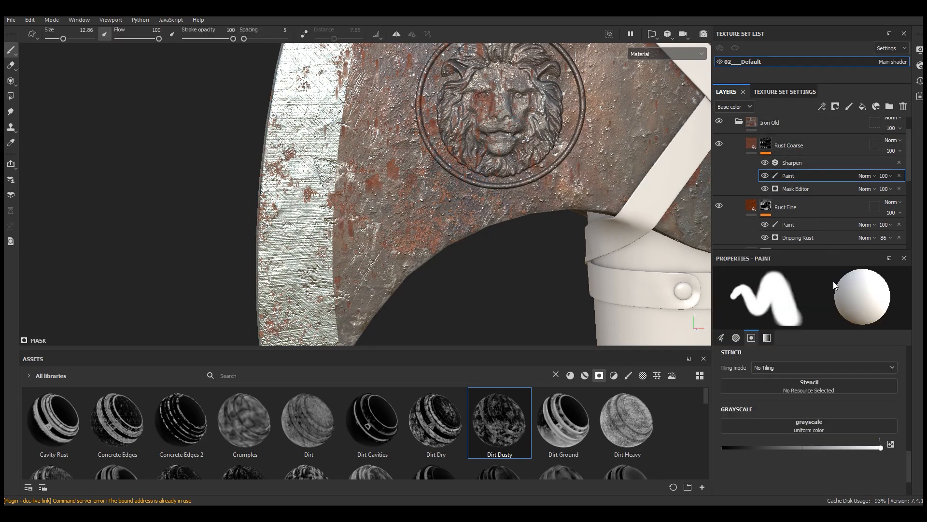
pyautogui.scroll(-1, 289, 178)
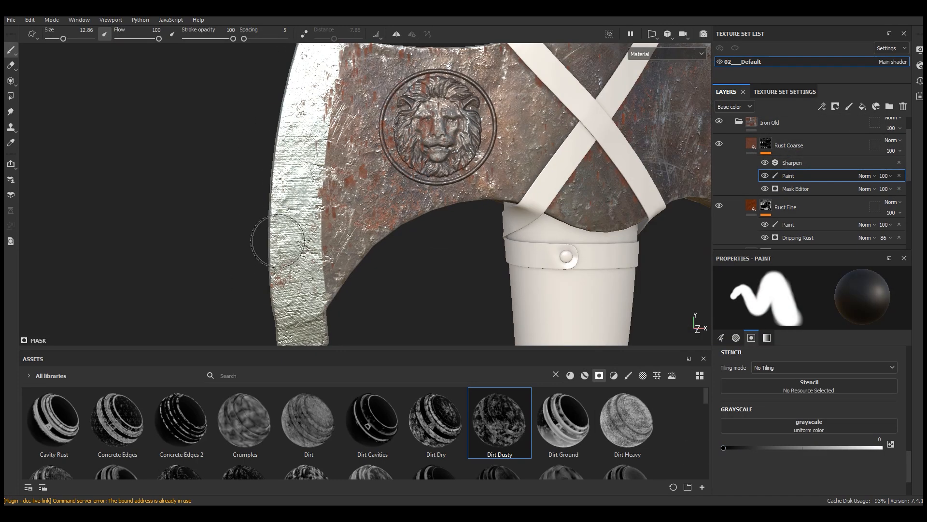
pyautogui.scroll(-1, 290, 281)
pyautogui.scroll(2, 297, 167)
pyautogui.scroll(-2, 309, 145)
# Step: Paint the coarse rust out of the ground cutting edge on the reverse side of the axe
pyautogui.keyDown('alt'); pyautogui.moveTo(367, 154); pyautogui.dragTo(871, 180); pyautogui.keyUp('alt')
pyautogui.scroll(2, 488, 207)
pyautogui.scroll(-2, 488, 208)
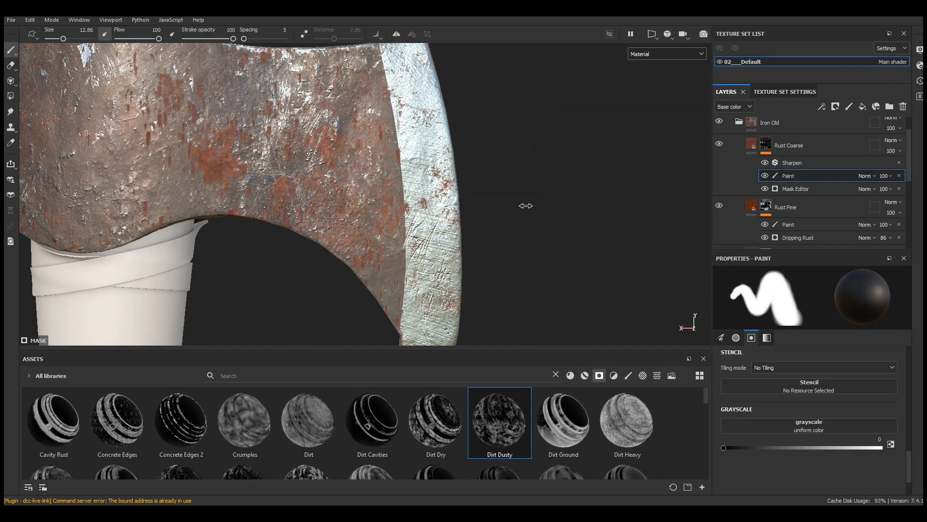
pyautogui.scroll(1, 449, 242)
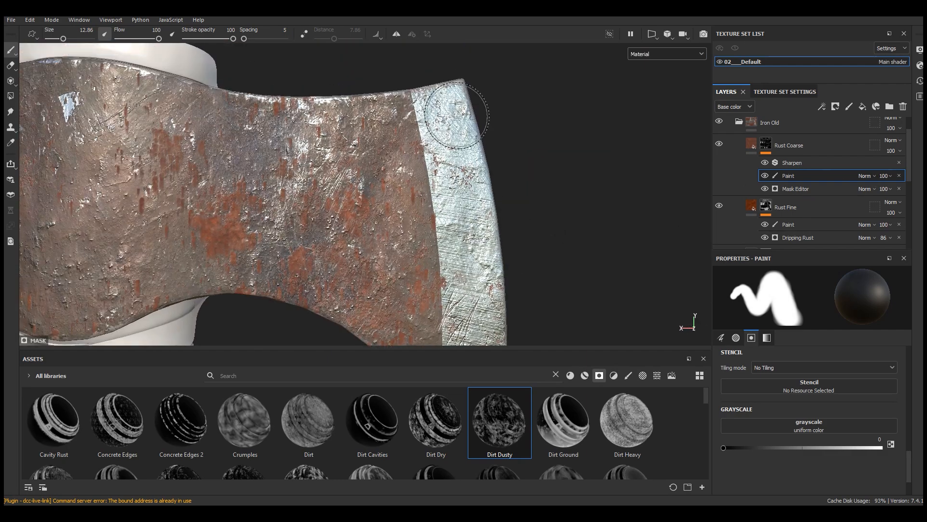
pyautogui.scroll(-2, 458, 194)
pyautogui.keyDown('alt'); pyautogui.moveTo(459, 195); pyautogui.dragTo(406, 189); pyautogui.keyUp('alt')
pyautogui.scroll(3, 406, 189)
# Step: Set the rust spreading of the Rust Fine layer's Dripping Rust generator to 0.44
pyautogui.click(759, 147)
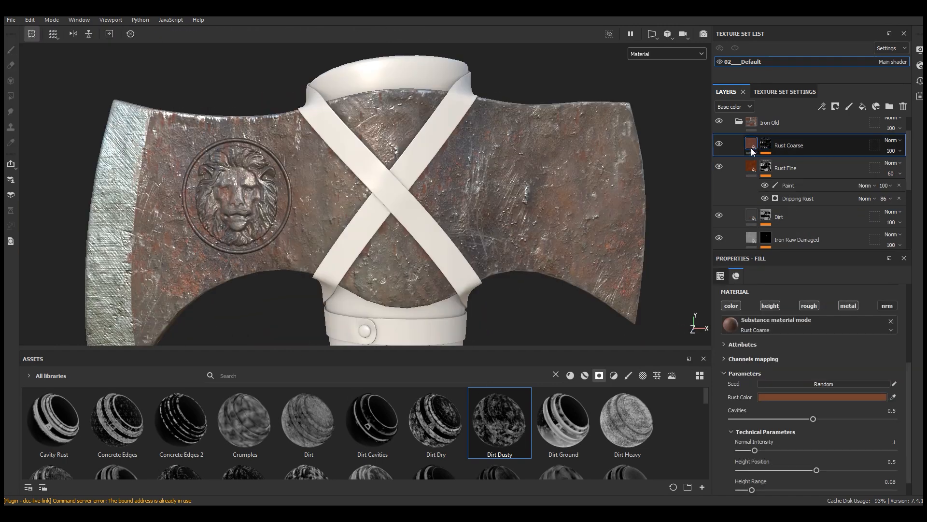
pyautogui.scroll(-3, 546, 193)
pyautogui.keyDown('alt'); pyautogui.moveTo(546, 193); pyautogui.dragTo(575, 192); pyautogui.keyUp('alt')
pyautogui.click(793, 169)
pyautogui.click(799, 198)
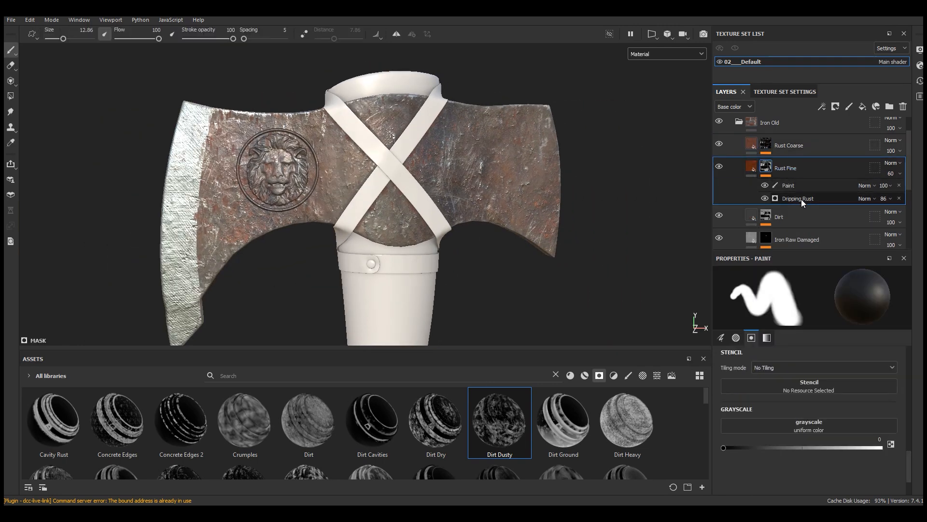
pyautogui.scroll(3, 499, 176)
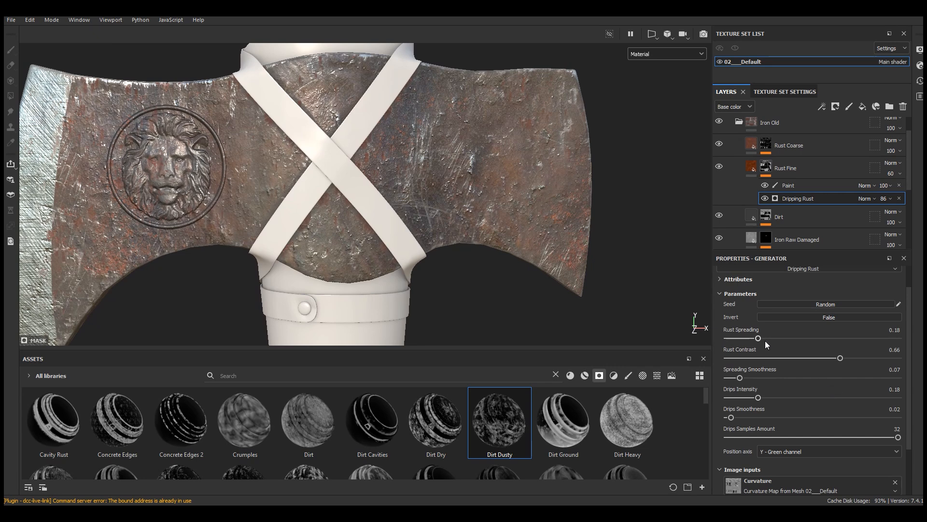
pyautogui.moveTo(771, 338); pyautogui.dragTo(789, 338)
pyautogui.scroll(3, 348, 117)
pyautogui.keyDown('alt'); pyautogui.moveTo(348, 118); pyautogui.dragTo(337, 119); pyautogui.keyUp('alt')
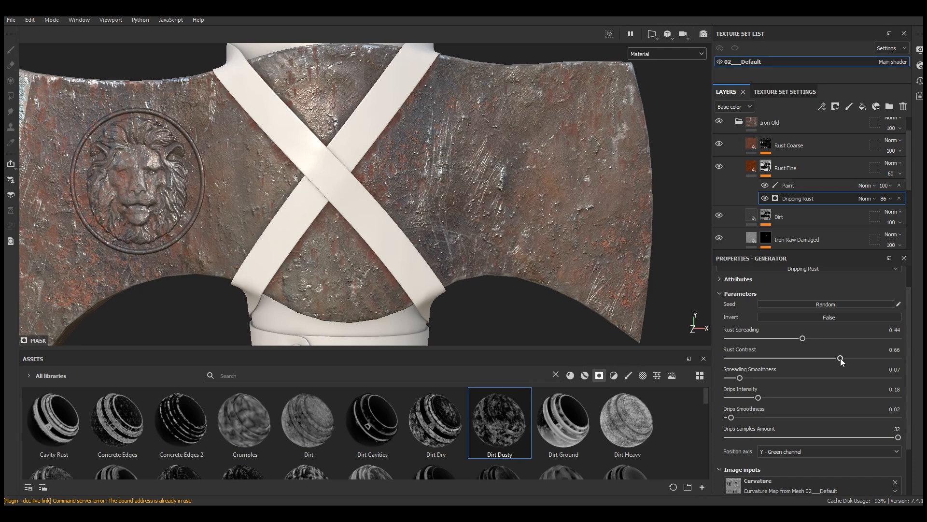
# Step: Raise the Rust Fine layer and its Dripping Rust generator to 100 opacity, with rust spreading at 0.45 and rust contrast at 0.37
pyautogui.moveTo(841, 358); pyautogui.dragTo(827, 338)
pyautogui.moveTo(921, 221); pyautogui.dragTo(923, 191)
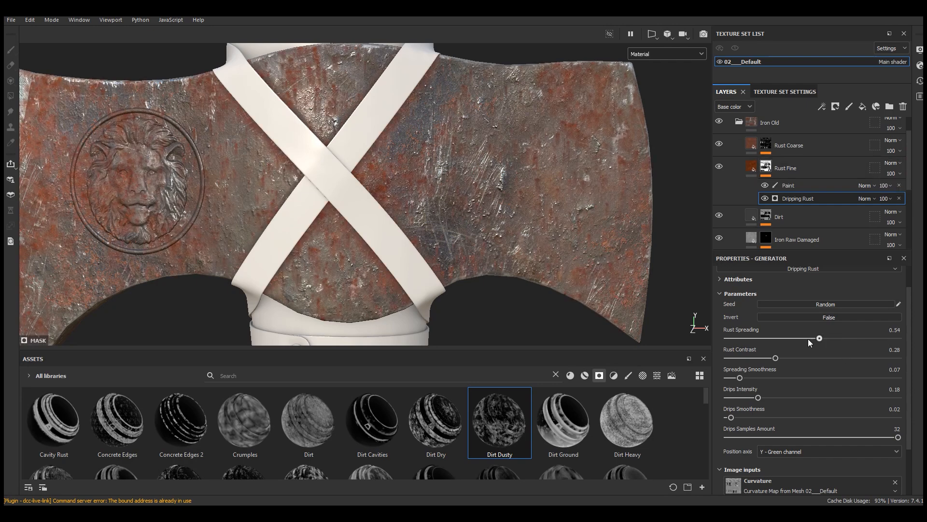
pyautogui.moveTo(809, 338); pyautogui.dragTo(805, 338)
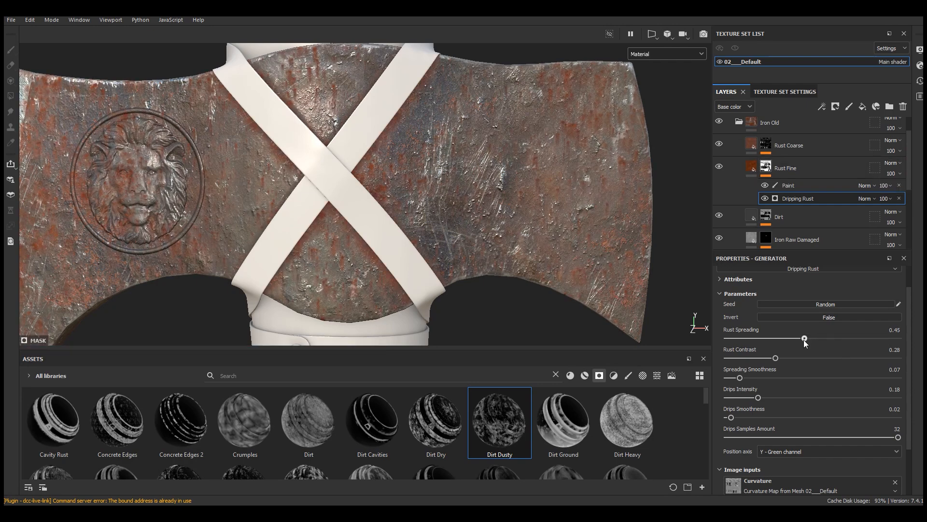
pyautogui.moveTo(775, 358); pyautogui.dragTo(790, 357)
# Step: Set the Dripping Rust generator's spreading smoothness to 0.12, drips intensity to 0.14 and drips smoothness to 0
pyautogui.moveTo(818, 379); pyautogui.dragTo(752, 379)
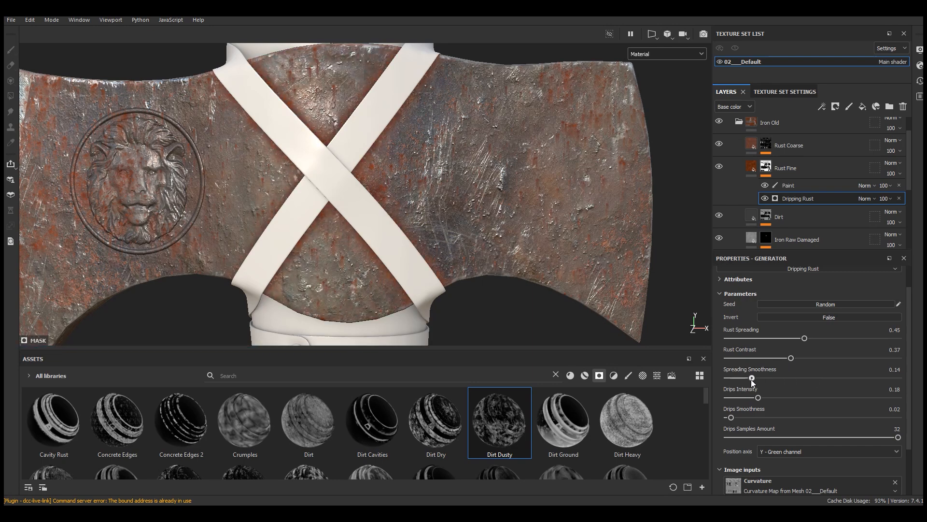
pyautogui.moveTo(784, 397); pyautogui.dragTo(752, 398)
pyautogui.moveTo(728, 417); pyautogui.dragTo(707, 417)
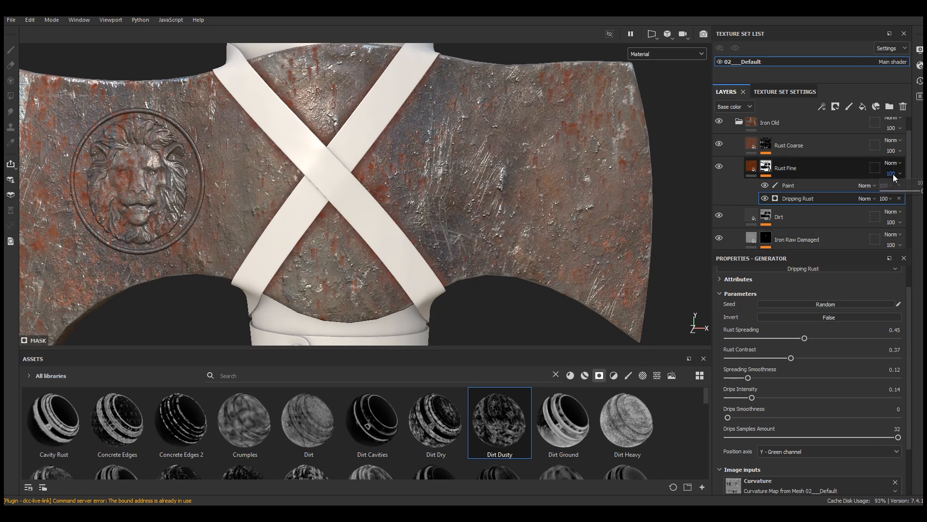
# Step: Lower the Rust Fine layer's opacity to 76 and its Dripping Rust spreading to 0.35
pyautogui.moveTo(922, 191); pyautogui.dragTo(912, 191)
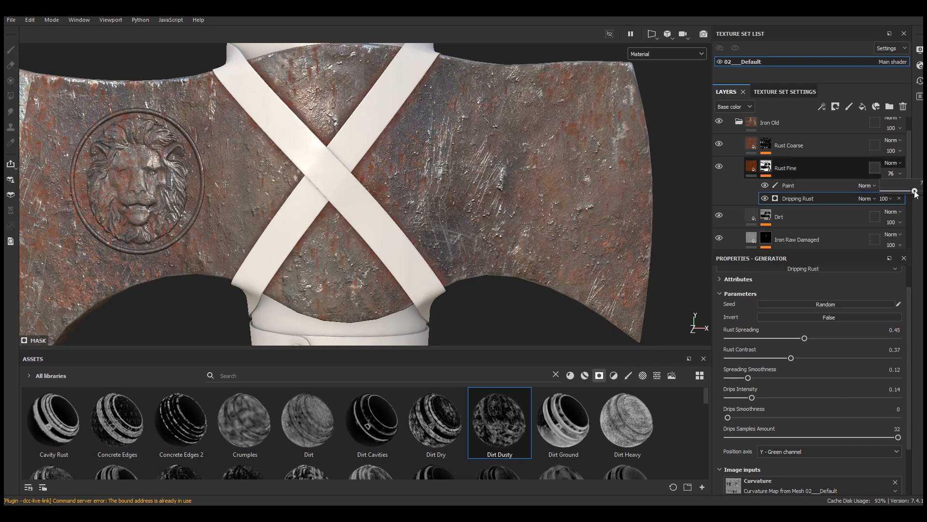
pyautogui.scroll(-4, 553, 184)
pyautogui.moveTo(552, 185)
pyautogui.keyDown('alt'); pyautogui.mouseDown()
pyautogui.moveTo(575, 195)
pyautogui.moveTo(541, 191)
pyautogui.moveTo(560, 189)
pyautogui.mouseUp(); pyautogui.keyUp('alt')
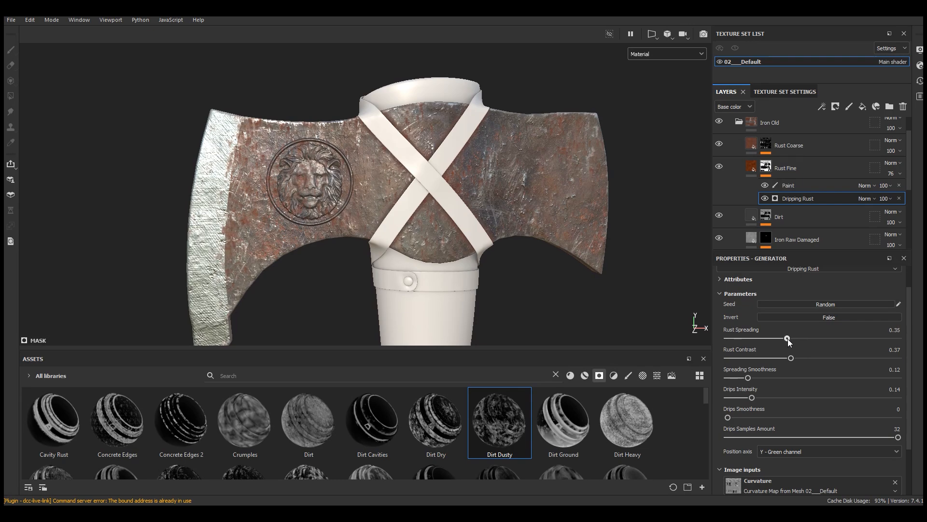
# Step: Set the Dripping Rust generator's rust spreading to 0.41 and spreading smoothness to 0.18
pyautogui.scroll(-3, 460, 227)
pyautogui.keyDown('alt'); pyautogui.moveTo(460, 227); pyautogui.dragTo(500, 222); pyautogui.keyUp('alt')
pyautogui.scroll(6, 405, 237)
pyautogui.keyDown('alt'); pyautogui.moveTo(405, 237); pyautogui.dragTo(453, 239); pyautogui.keyUp('alt')
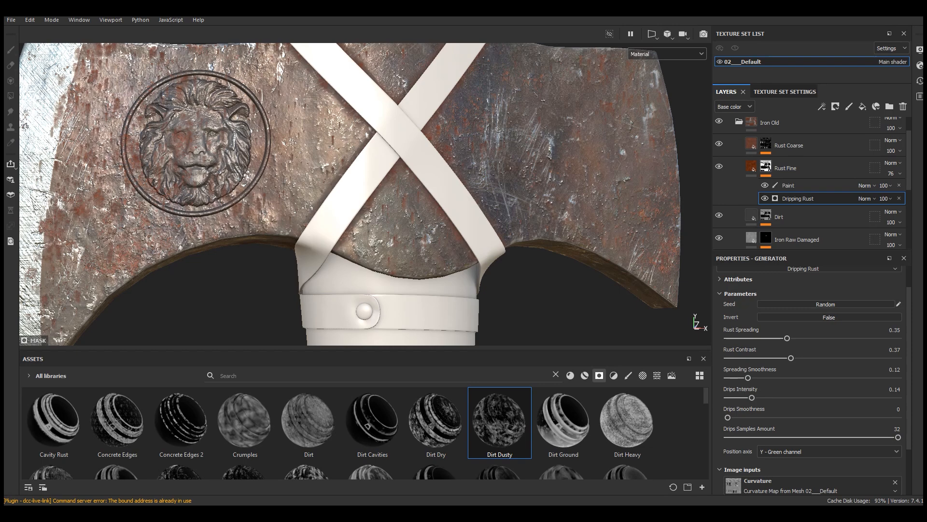
pyautogui.moveTo(793, 338); pyautogui.dragTo(798, 338)
pyautogui.scroll(-4, 401, 285)
pyautogui.moveTo(755, 377); pyautogui.dragTo(758, 378)
pyautogui.press('f')
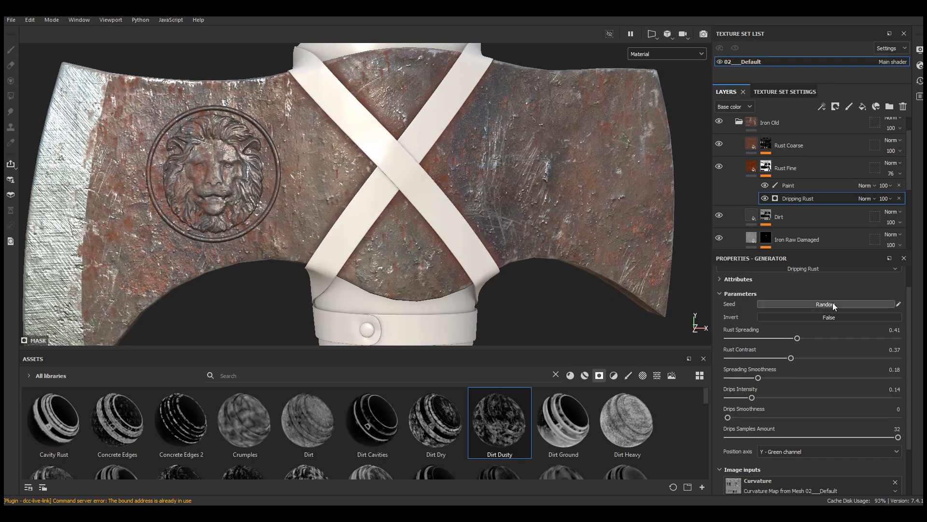
# Step: Randomize the Dripping Rust generator's seed repeatedly until the fine rust is spread evenly over the axe head
pyautogui.click(826, 303)
pyautogui.scroll(-2, 506, 220)
pyautogui.scroll(-2, 507, 220)
pyautogui.keyDown('alt'); pyautogui.moveTo(506, 220); pyautogui.dragTo(532, 212); pyautogui.keyUp('alt')
pyautogui.scroll(2, 532, 213)
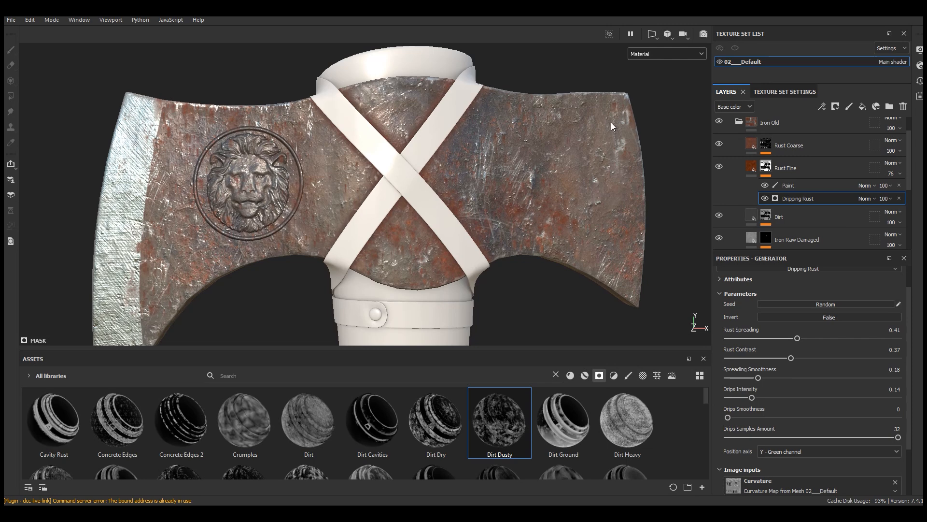
pyautogui.click(836, 305)
pyautogui.click(836, 304)
pyautogui.click(836, 305)
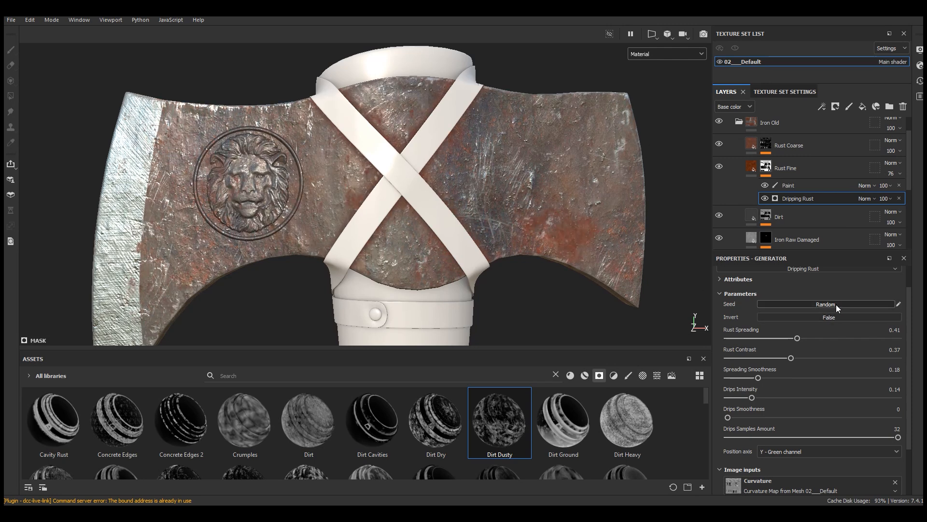
pyautogui.click(836, 304)
pyautogui.click(836, 305)
pyautogui.click(836, 304)
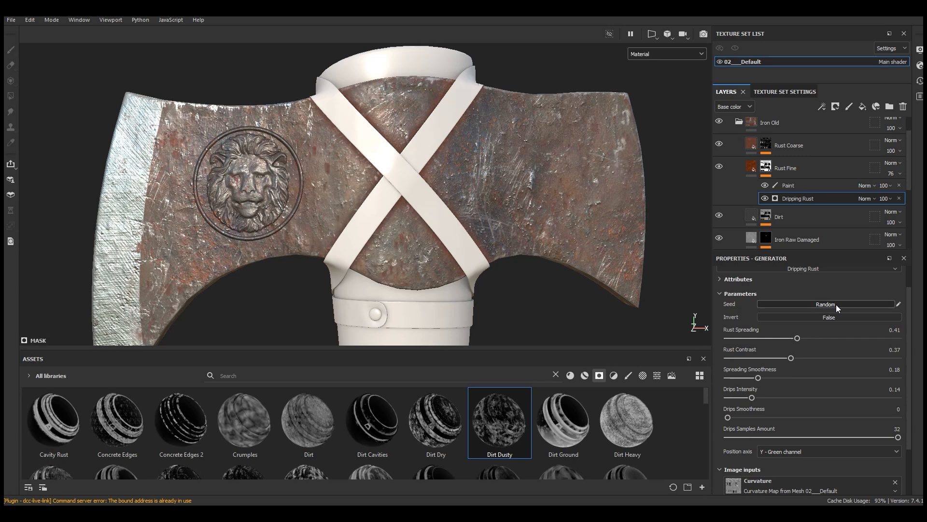
pyautogui.click(836, 304)
# Step: Add a paint layer above Rust Coarse in the Iron Old folder and give it a Sharpen filter
pyautogui.click(744, 169)
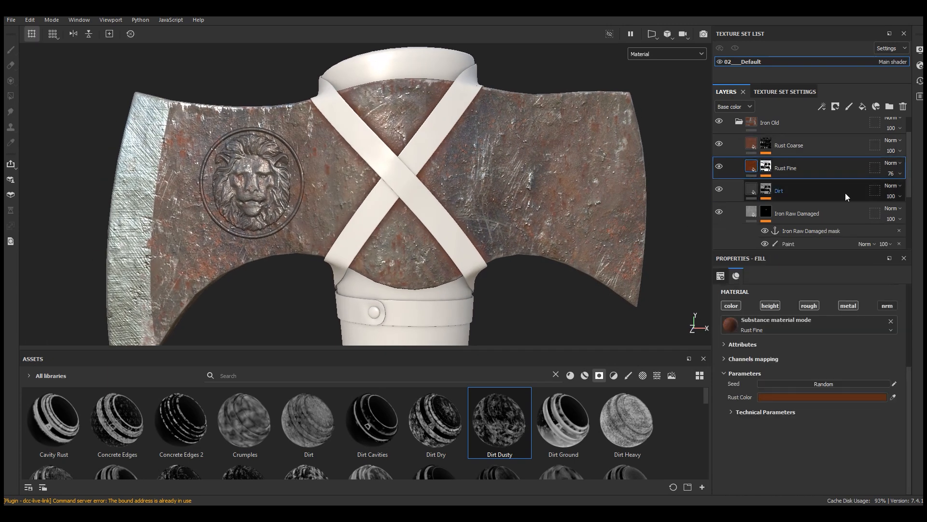
pyautogui.click(757, 145)
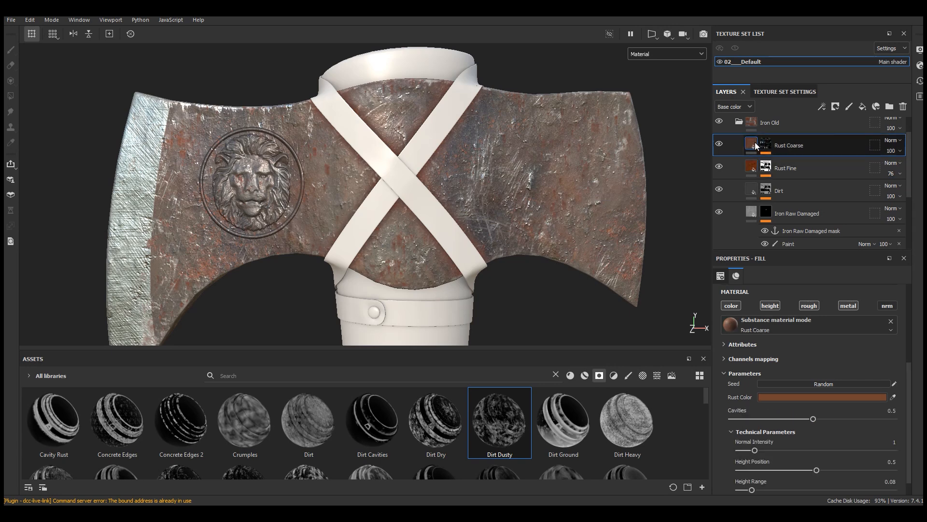
pyautogui.click(850, 106)
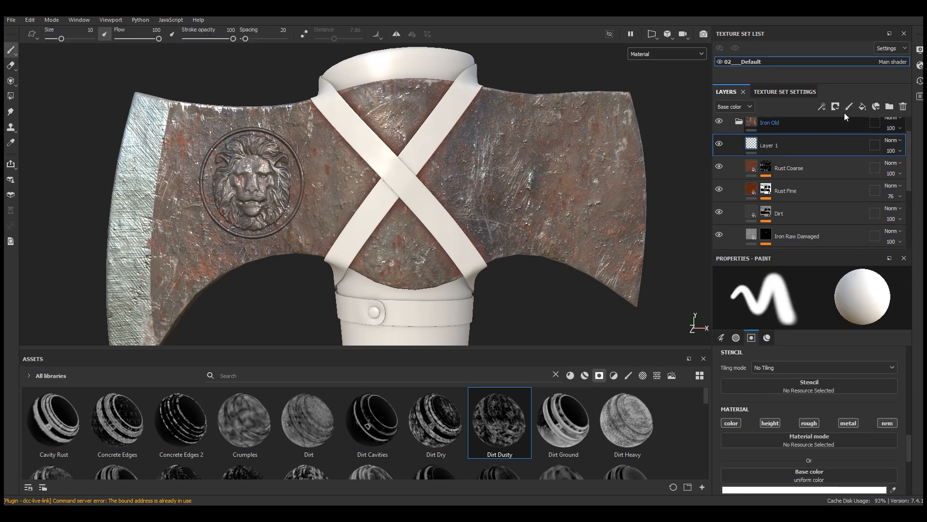
pyautogui.click(821, 107)
pyautogui.click(851, 176)
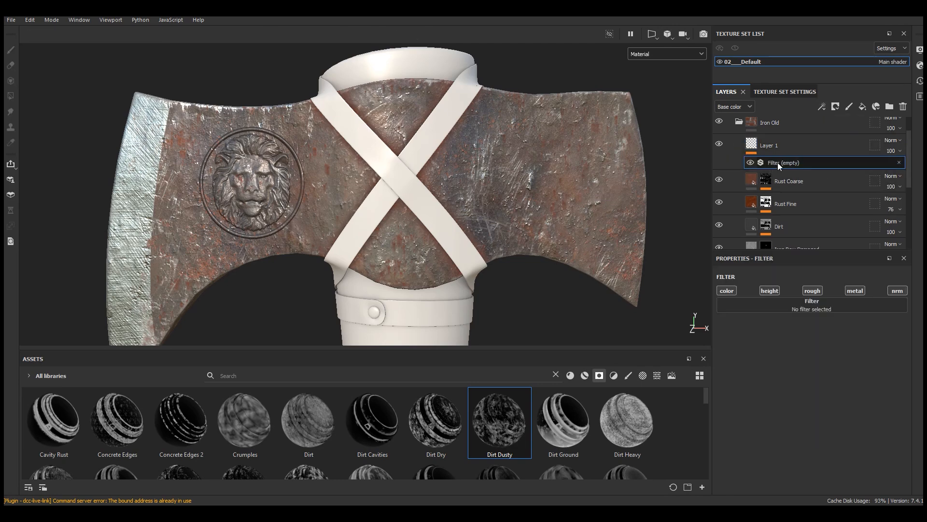
pyautogui.click(795, 306)
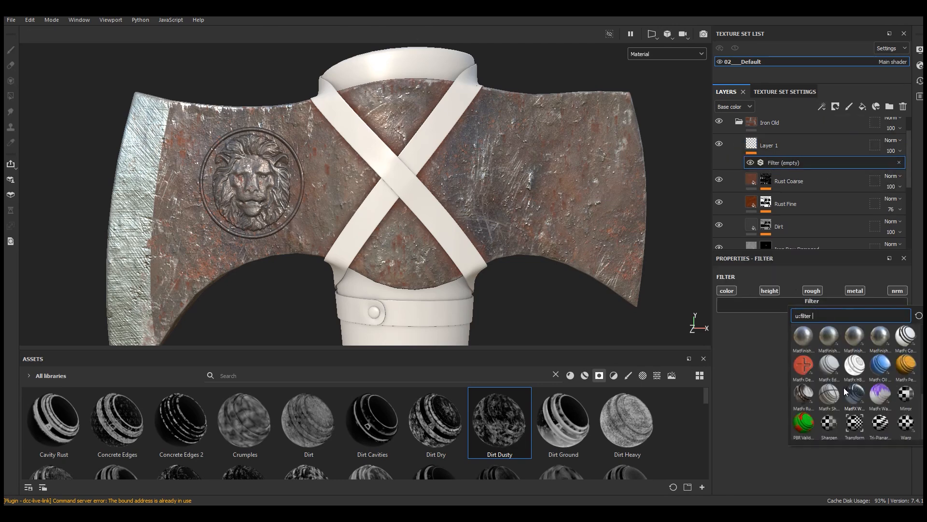
pyautogui.click(829, 423)
# Step: Set Layer 1's blending mode to Passthrough and its Sharpen intensity to 0.25
pyautogui.scroll(5, 496, 196)
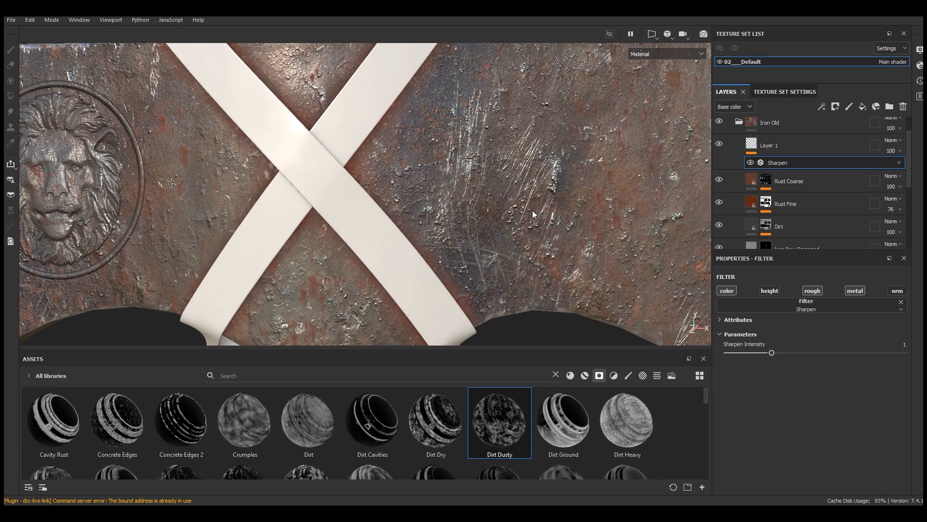
pyautogui.scroll(-5, 617, 198)
pyautogui.click(892, 140)
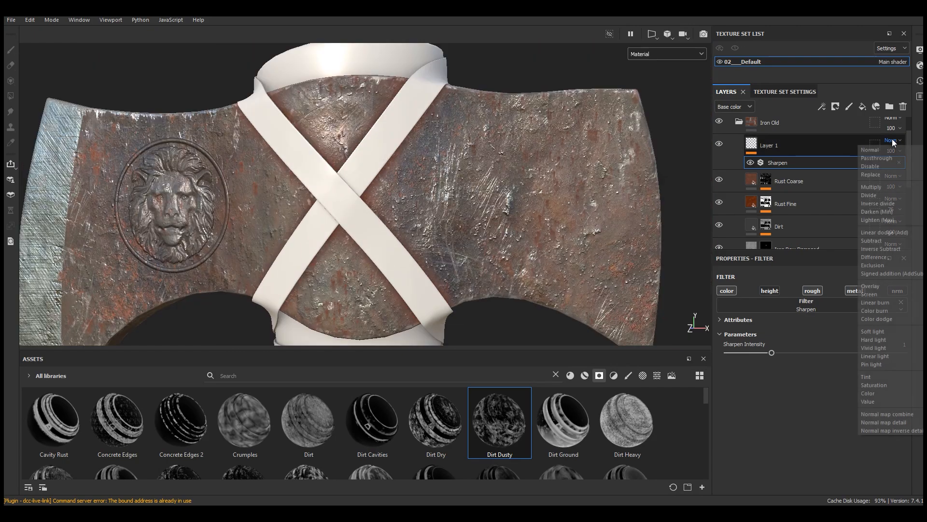
pyautogui.click(878, 159)
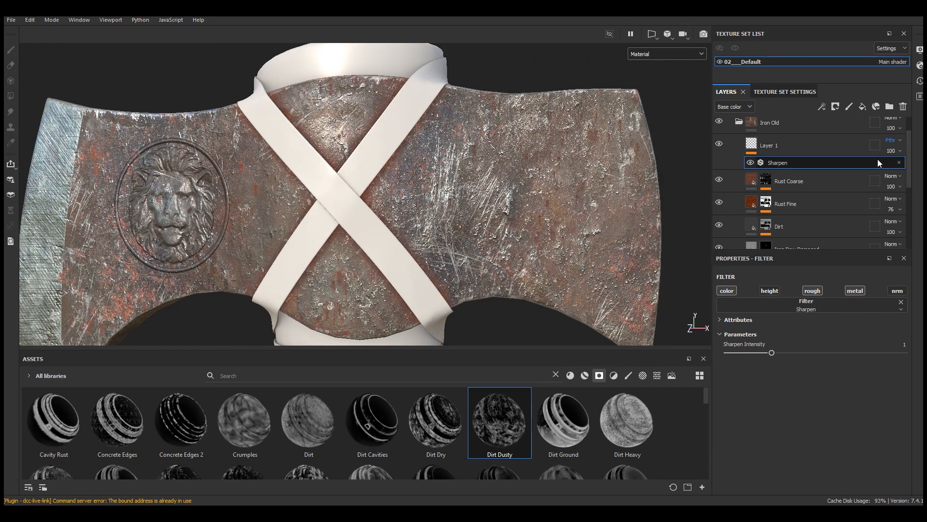
pyautogui.scroll(4, 545, 214)
pyautogui.keyDown('alt'); pyautogui.moveTo(546, 214); pyautogui.dragTo(530, 217); pyautogui.keyUp('alt')
pyautogui.moveTo(747, 354); pyautogui.dragTo(734, 357)
pyautogui.scroll(4, 454, 183)
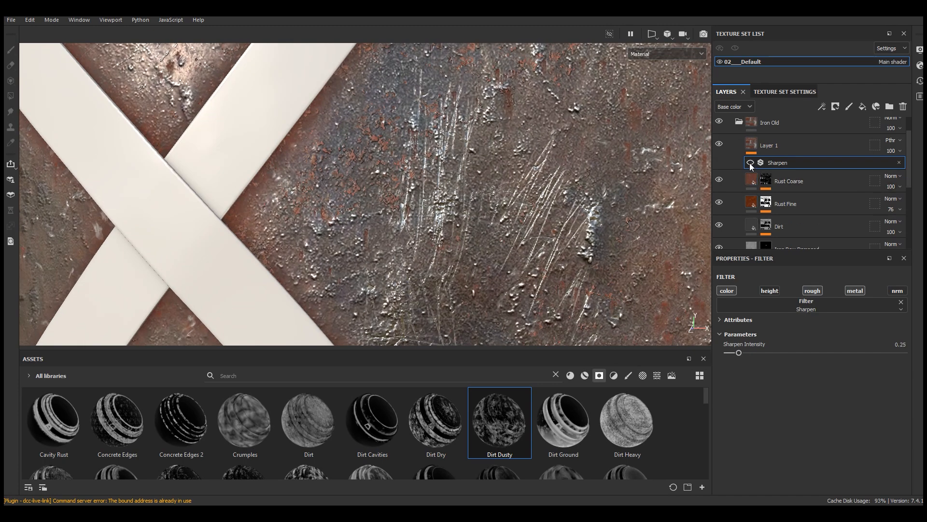
# Step: Rename Layer 1 in the Iron Old folder as Sharpen
pyautogui.doubleClick(775, 145)
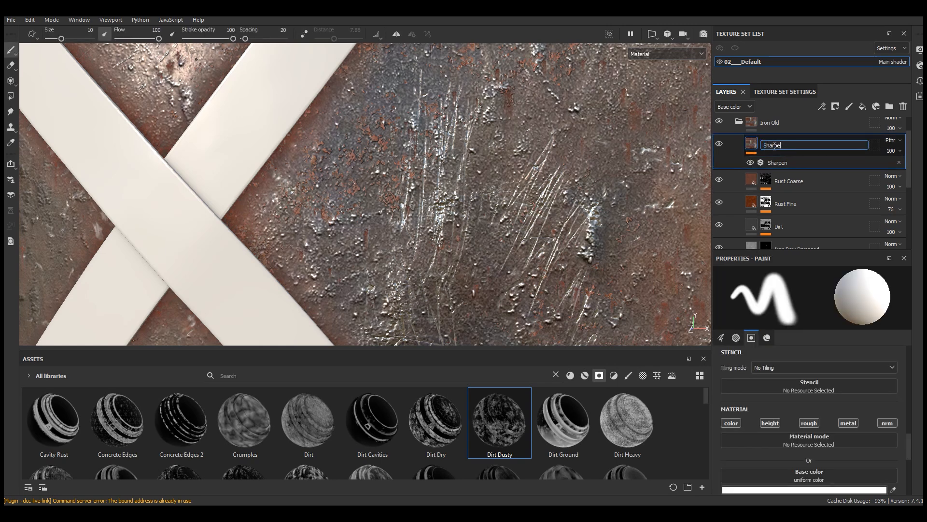
pyautogui.press('Return')
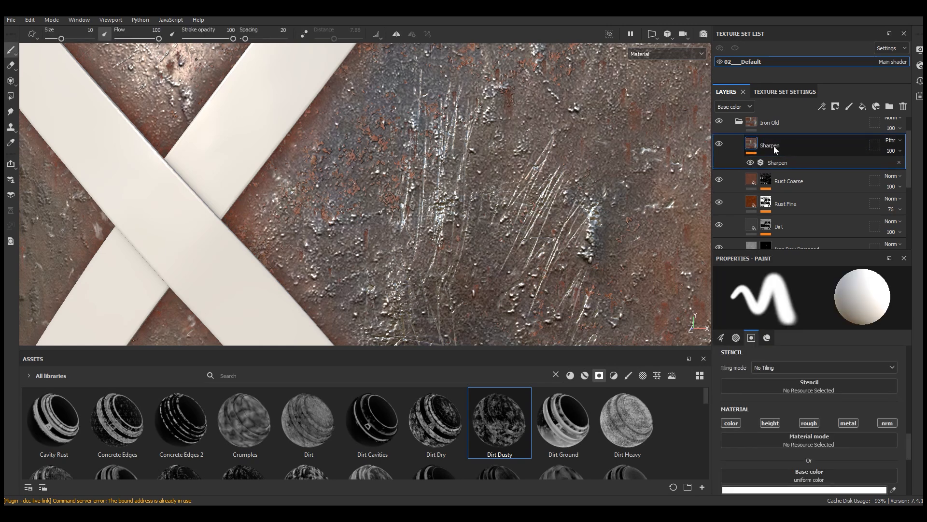
pyautogui.moveTo(796, 249); pyautogui.dragTo(796, 304)
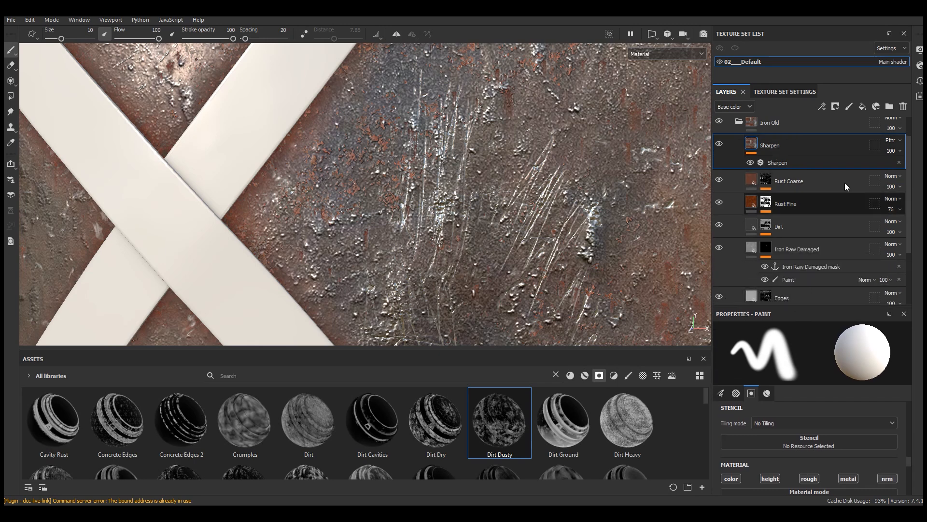
# Step: Create a new folder named Rust above the Sharpen layer in the Iron Old folder
pyautogui.click(890, 107)
pyautogui.doubleClick(781, 145)
pyautogui.write('R')
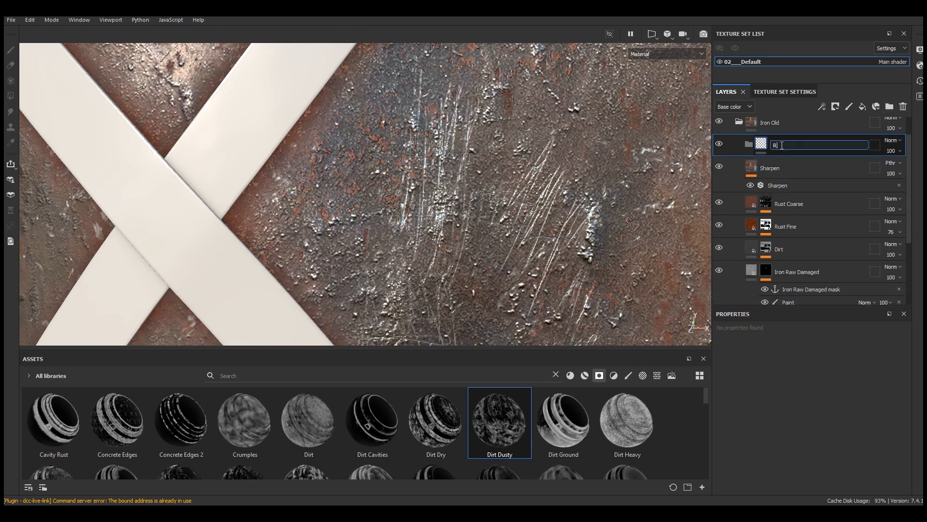
pyautogui.write('ust')
pyautogui.press('Return')
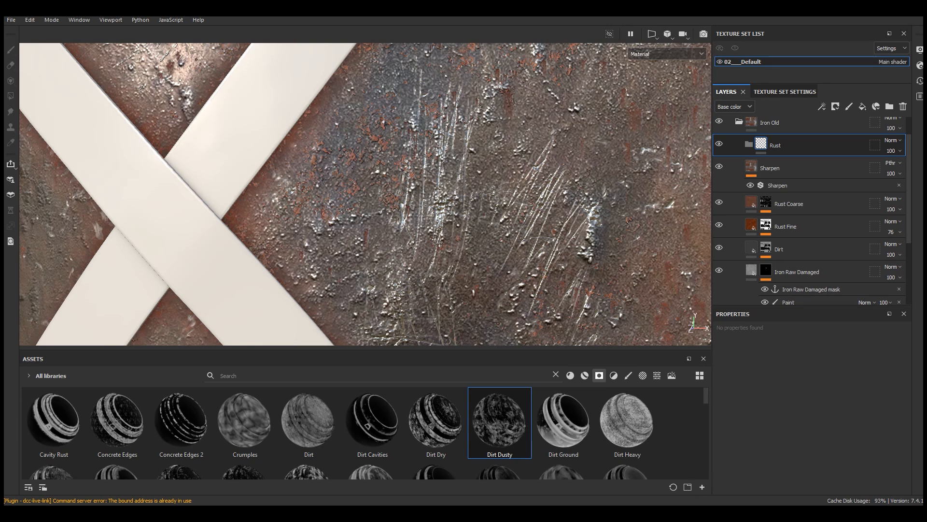
# Step: Move the Sharpen, Rust Coarse, Rust Fine and Dirt layers together into the Rust folder
pyautogui.click(770, 169)
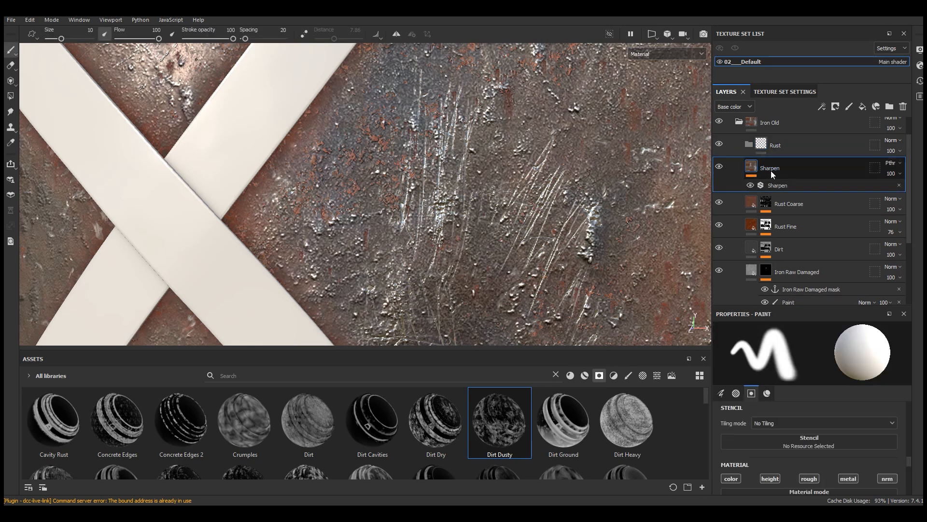
pyautogui.keyDown('ctrl'); pyautogui.click(790, 208); pyautogui.keyUp('ctrl')
pyautogui.keyDown('ctrl'); pyautogui.click(792, 217); pyautogui.keyUp('ctrl')
pyautogui.keyDown('ctrl'); pyautogui.click(793, 249); pyautogui.keyUp('ctrl')
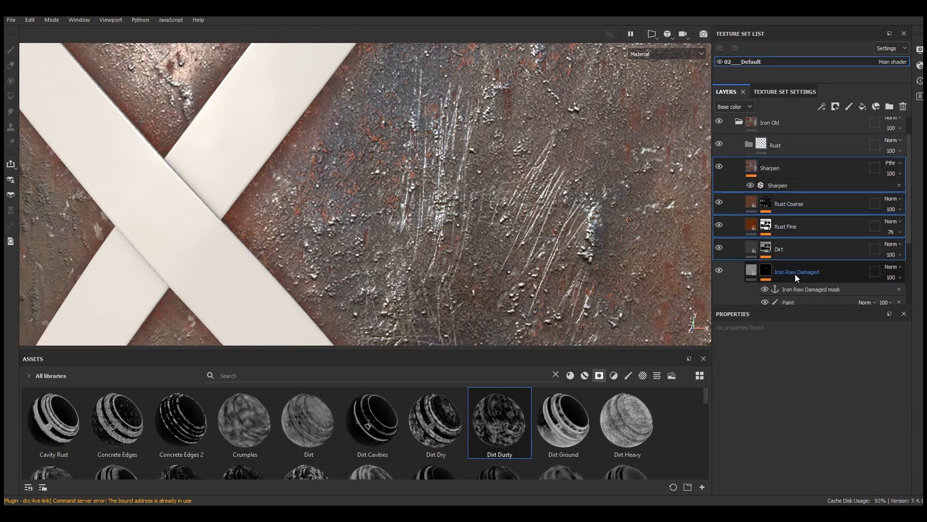
pyautogui.moveTo(795, 262); pyautogui.dragTo(787, 146)
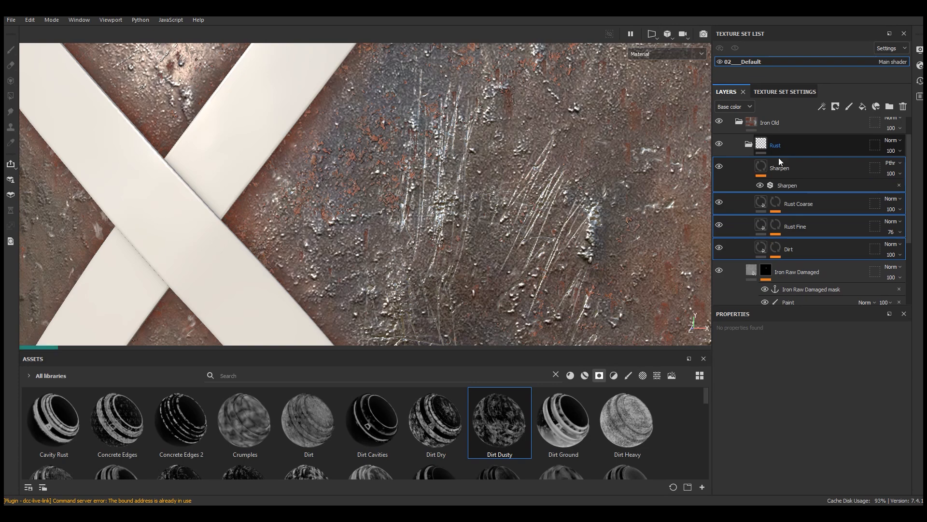
pyautogui.scroll(-4, 525, 206)
pyautogui.keyDown('alt'); pyautogui.moveTo(525, 206); pyautogui.dragTo(536, 204); pyautogui.keyUp('alt')
pyautogui.scroll(4, 535, 205)
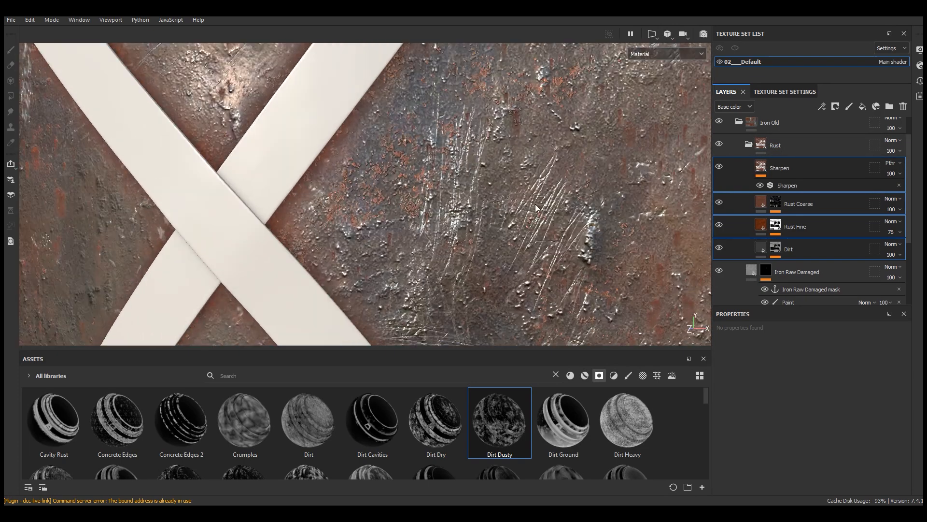
pyautogui.click(784, 183)
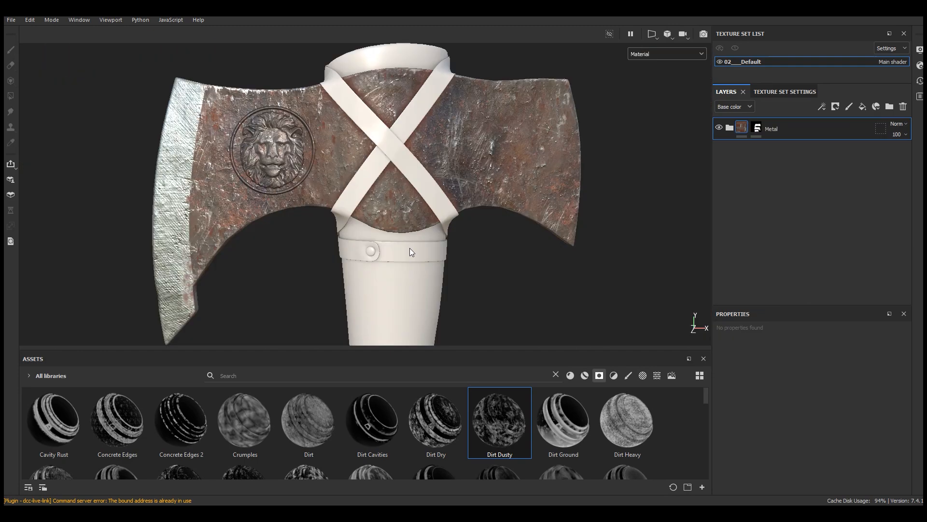
# Step: Add the Wood Rough material from the library as a fill layer above the Metal folder
pyautogui.moveTo(414, 245); pyautogui.dragTo(371, 153, button='middle')
pyautogui.scroll(-4, 372, 163)
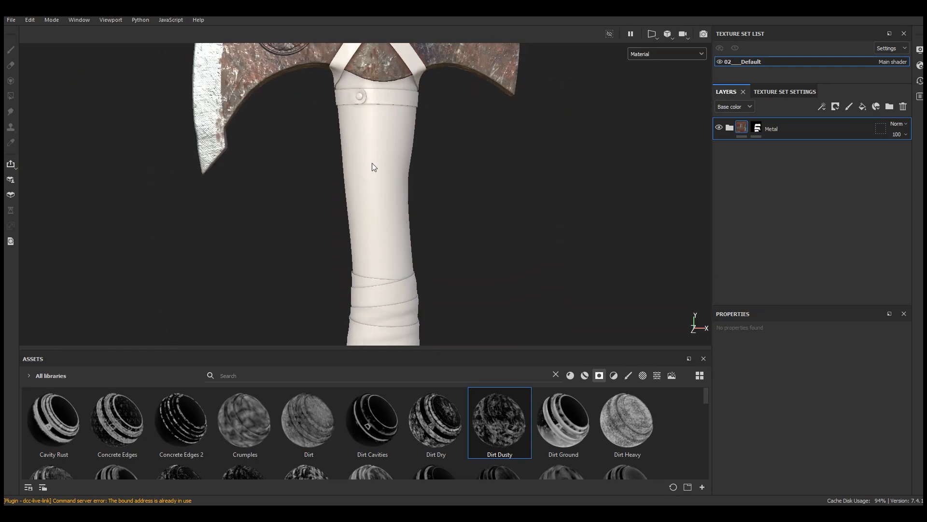
pyautogui.keyDown('alt'); pyautogui.moveTo(386, 204); pyautogui.dragTo(383, 163, button='middle'); pyautogui.keyUp('alt')
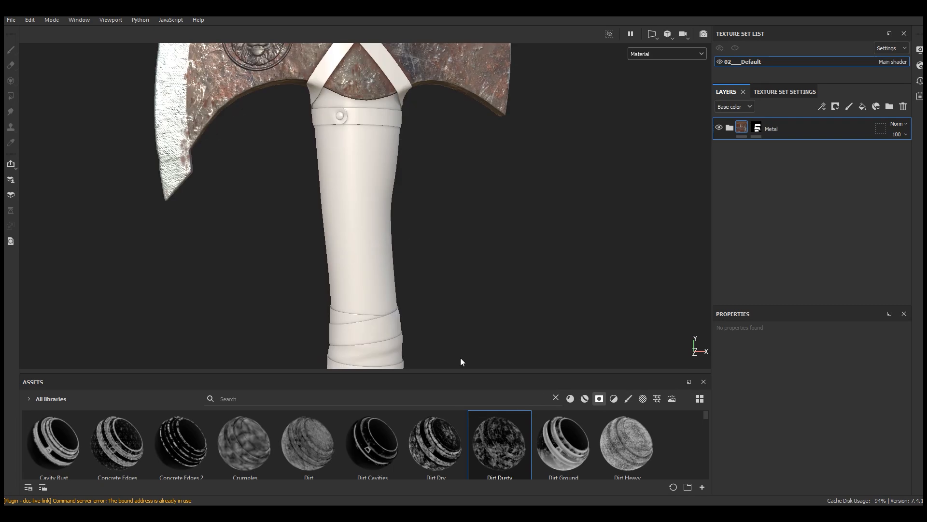
pyautogui.moveTo(459, 370); pyautogui.dragTo(446, 217)
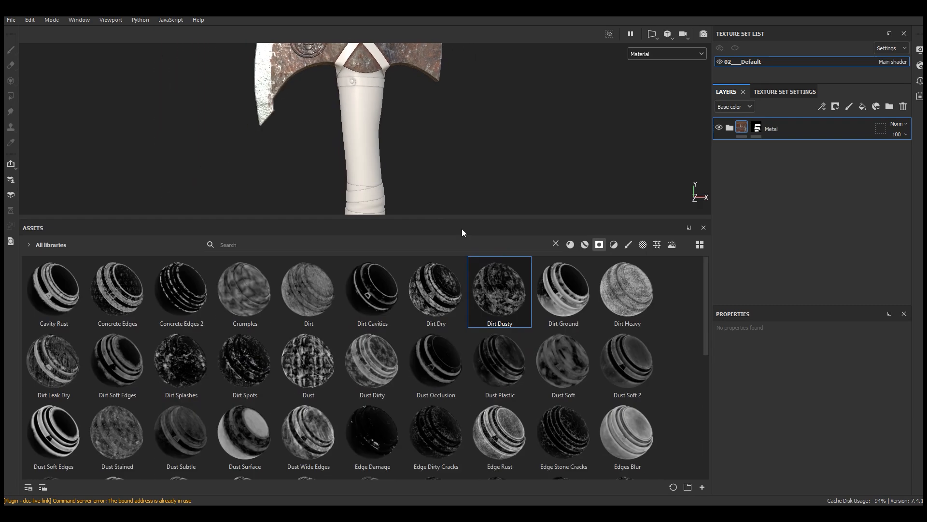
pyautogui.click(571, 244)
pyautogui.moveTo(707, 305); pyautogui.dragTo(703, 433)
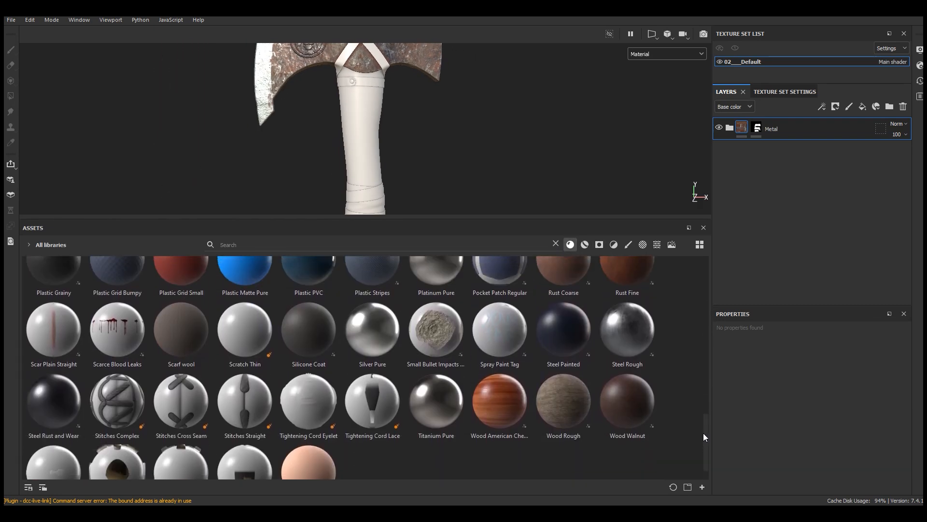
pyautogui.moveTo(571, 376); pyautogui.dragTo(776, 122)
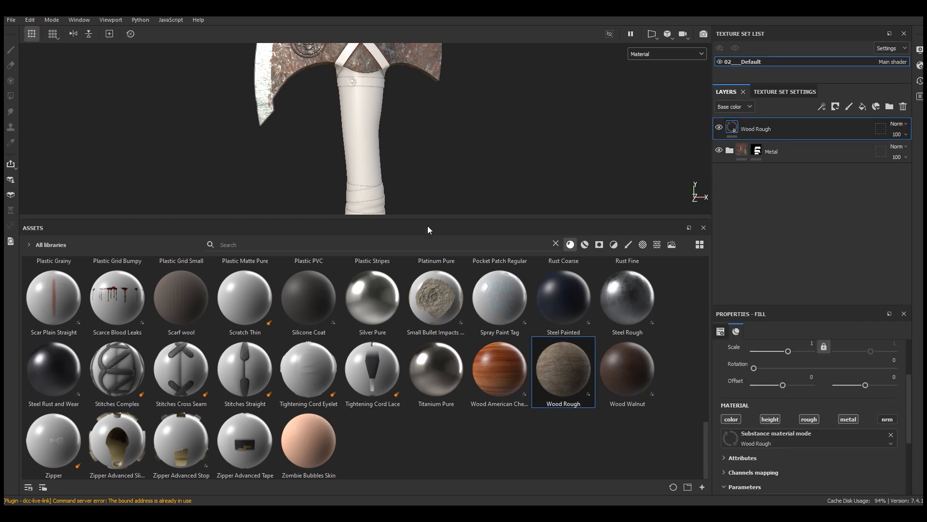
pyautogui.moveTo(428, 220); pyautogui.dragTo(429, 372)
# Step: Create a folder named Wood at the top of the layer stack and put the Wood Rough layer inside it
pyautogui.scroll(-5, 431, 183)
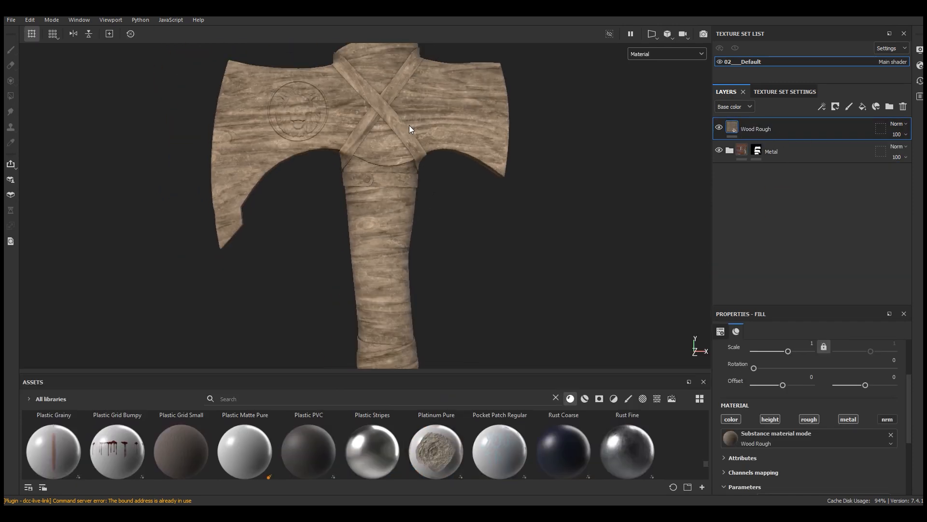
pyautogui.scroll(5, 389, 222)
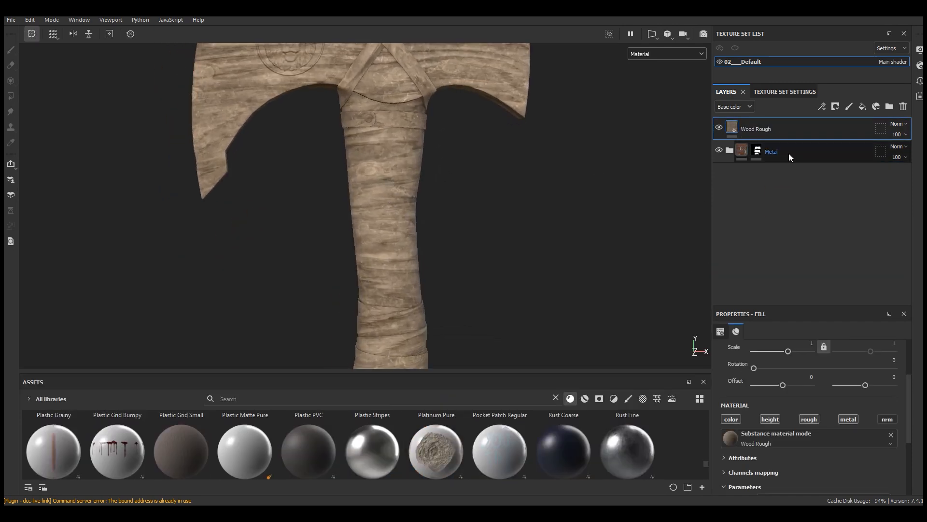
pyautogui.click(889, 106)
pyautogui.moveTo(768, 160); pyautogui.dragTo(773, 127)
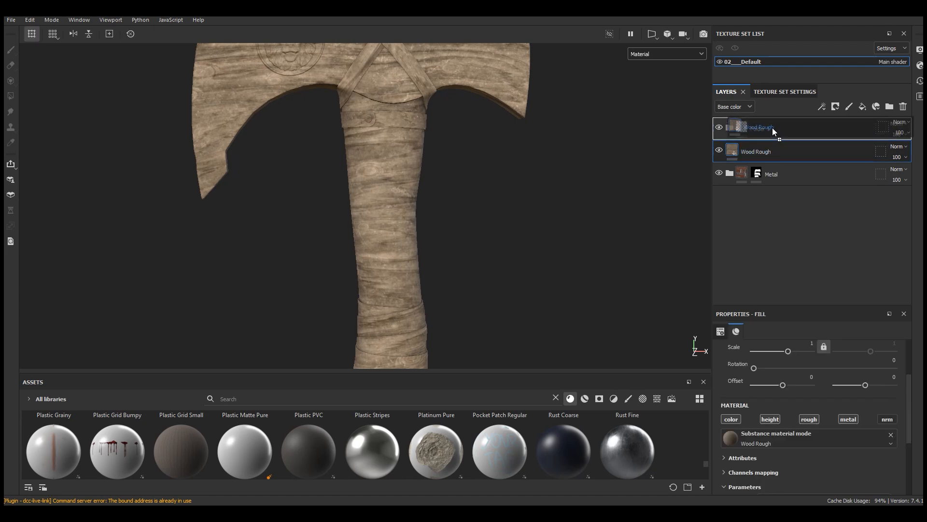
pyautogui.doubleClick(773, 128)
pyautogui.write('W')
pyautogui.press('Return')
# Step: Give the Wood folder a black mask and reveal only the axe handle by filling its mesh with white in mesh fill mode
pyautogui.click(835, 107)
pyautogui.click(846, 136)
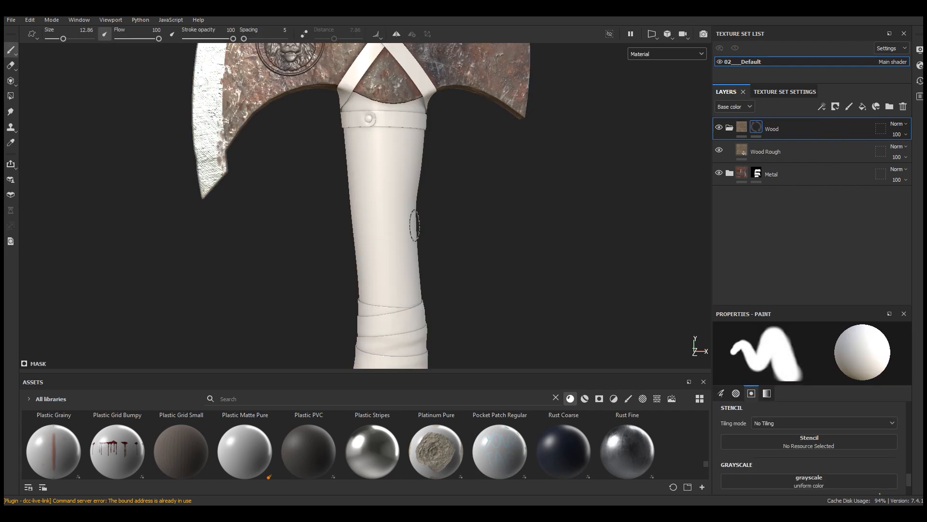
pyautogui.click(10, 96)
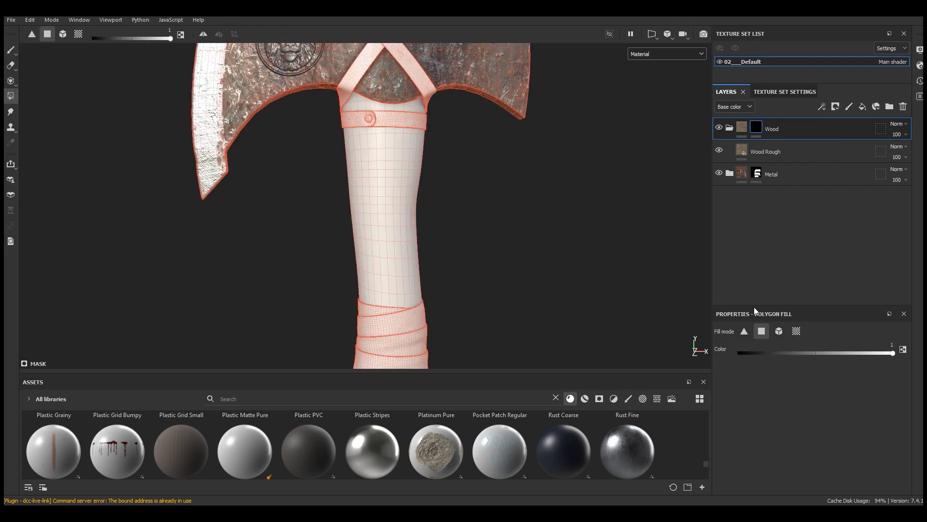
pyautogui.click(778, 333)
pyautogui.click(391, 193)
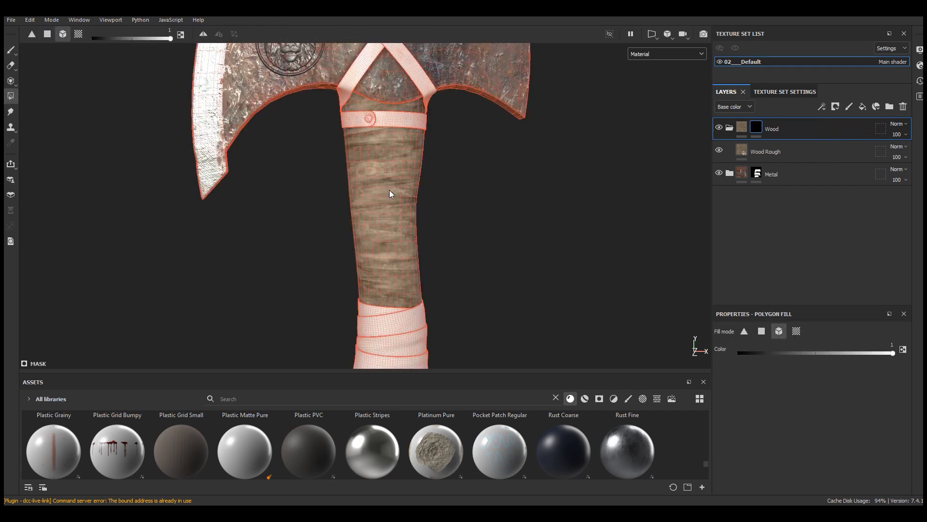
pyautogui.click(10, 50)
pyautogui.scroll(-6, 378, 261)
pyautogui.keyDown('alt'); pyautogui.moveTo(442, 270); pyautogui.dragTo(423, 241, button='middle'); pyautogui.keyUp('alt')
pyautogui.scroll(1, 419, 216)
pyautogui.click(719, 127)
pyautogui.click(720, 128)
pyautogui.scroll(2, 708, 130)
# Step: Set the Wood Rough layer's UV rotation to 90 so the grain runs along the handle
pyautogui.click(772, 153)
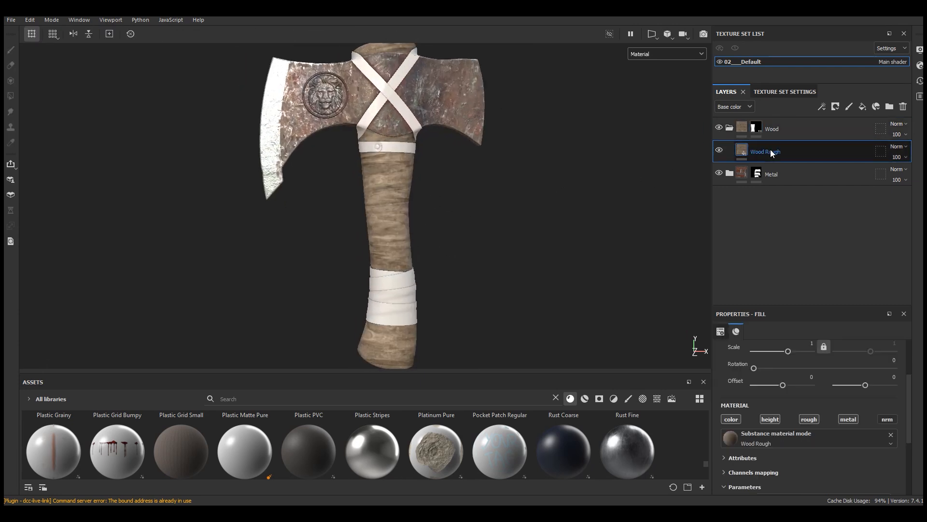
pyautogui.scroll(4, 393, 300)
pyautogui.scroll(-3, 361, 129)
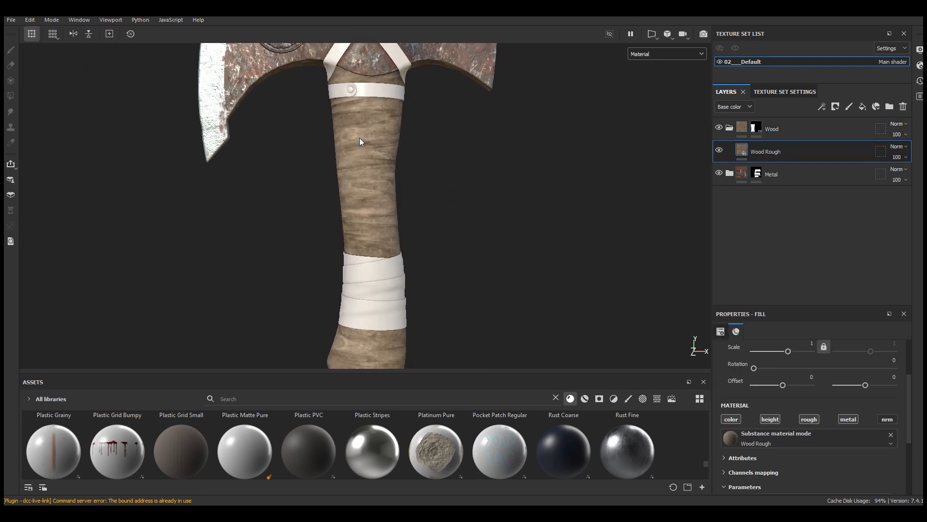
pyautogui.scroll(-2, 367, 141)
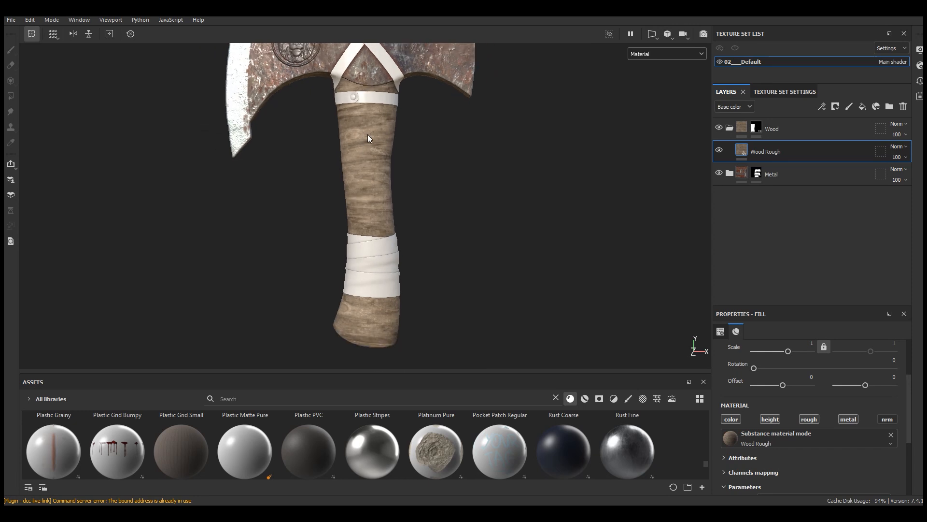
pyautogui.moveTo(852, 304); pyautogui.dragTo(853, 200)
pyautogui.scroll(3, 898, 307)
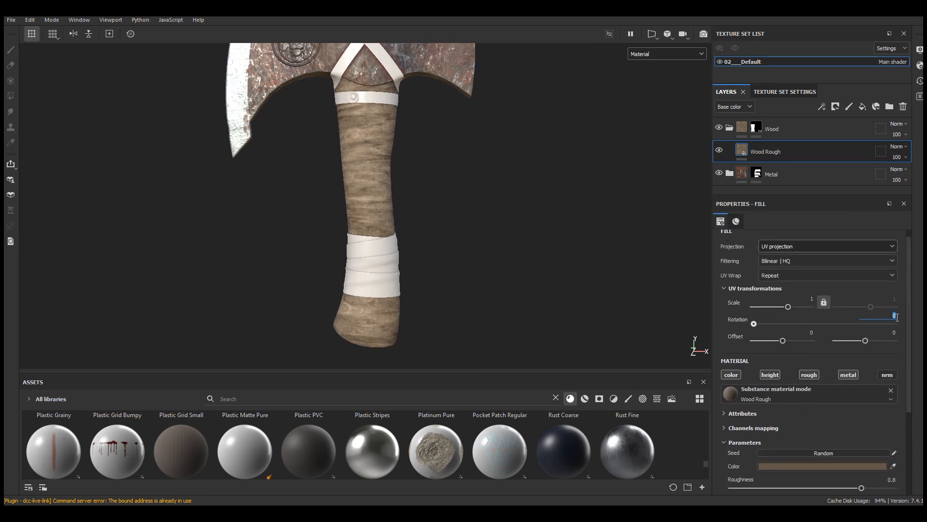
pyautogui.click(897, 316)
pyautogui.write('90')
pyautogui.press('Return')
# Step: Change the Wood Rough material's color to a warmer, lighter brown, about 8E6E4F
pyautogui.scroll(2, 383, 223)
pyautogui.keyDown('alt'); pyautogui.moveTo(449, 164); pyautogui.dragTo(476, 159); pyautogui.keyUp('alt')
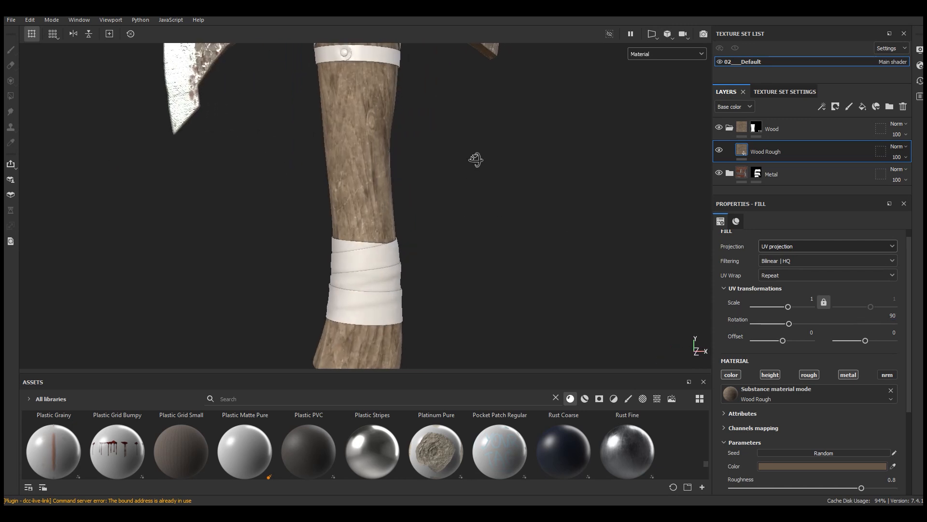
pyautogui.keyDown('alt'); pyautogui.moveTo(431, 236); pyautogui.dragTo(441, 203, button='middle'); pyautogui.keyUp('alt')
pyautogui.moveTo(910, 307); pyautogui.dragTo(910, 404)
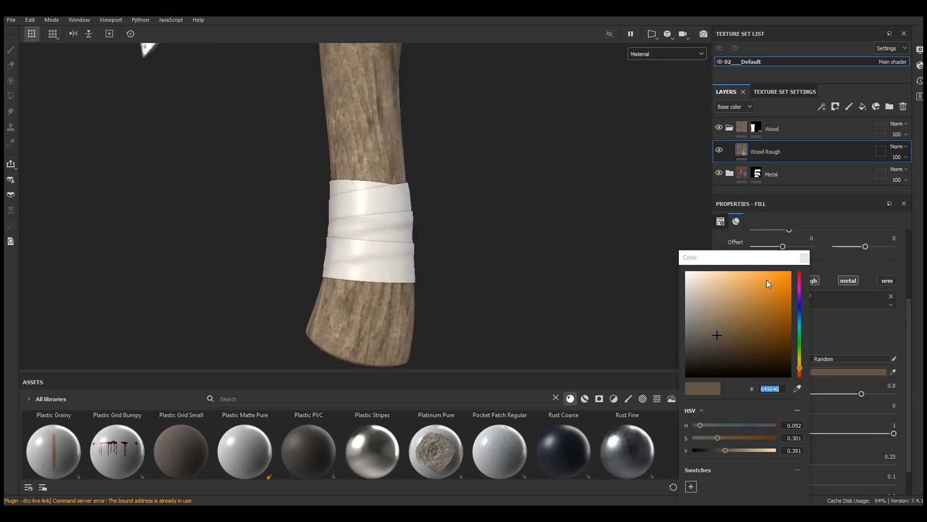
pyautogui.moveTo(733, 260); pyautogui.dragTo(563, 240)
pyautogui.moveTo(553, 305); pyautogui.dragTo(556, 294)
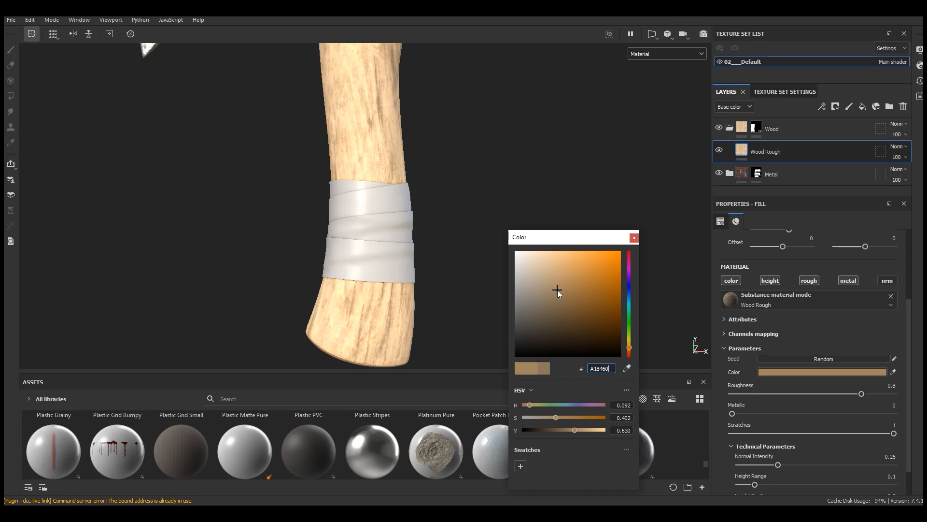
pyautogui.moveTo(555, 294); pyautogui.dragTo(561, 297)
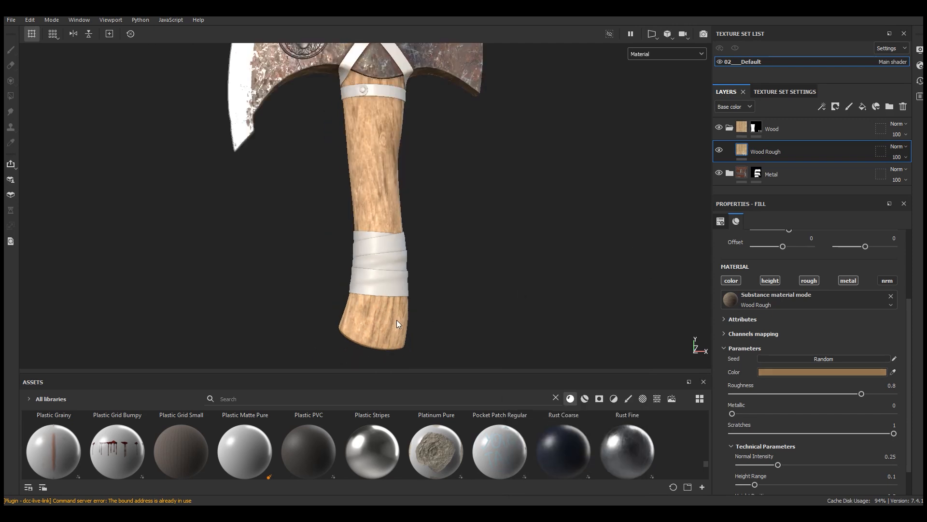
# Step: Add a Contrast Luminosity filter to the Wood Rough layer
pyautogui.scroll(5, 396, 236)
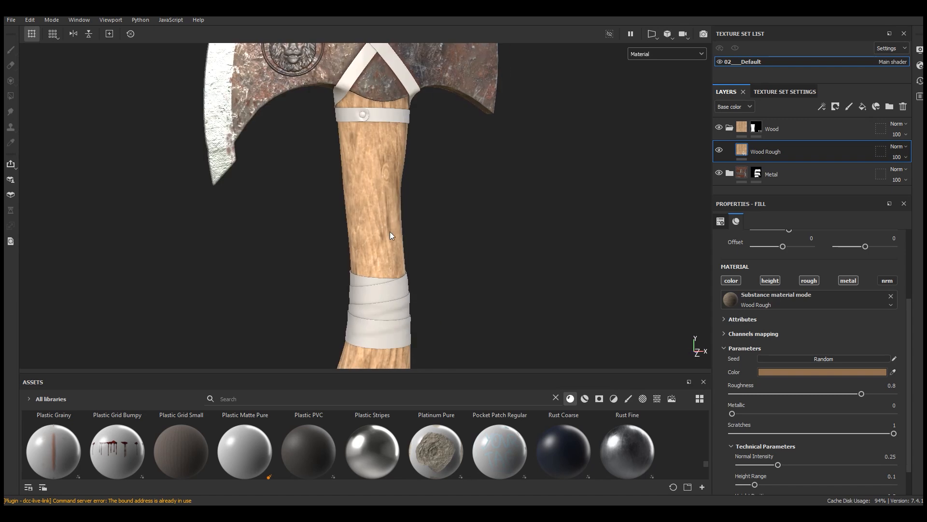
pyautogui.scroll(-3, 396, 236)
pyautogui.keyDown('alt'); pyautogui.moveTo(416, 186); pyautogui.dragTo(426, 218, button='middle'); pyautogui.keyUp('alt')
pyautogui.keyDown('alt'); pyautogui.moveTo(426, 217); pyautogui.dragTo(407, 245); pyautogui.keyUp('alt')
pyautogui.keyDown('alt'); pyautogui.moveTo(408, 245); pyautogui.dragTo(423, 207, button='middle'); pyautogui.keyUp('alt')
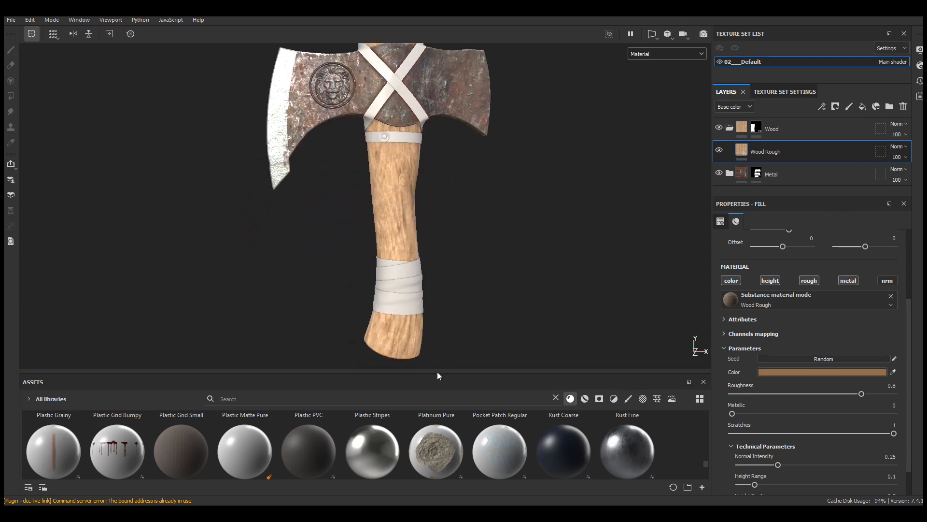
pyautogui.click(822, 107)
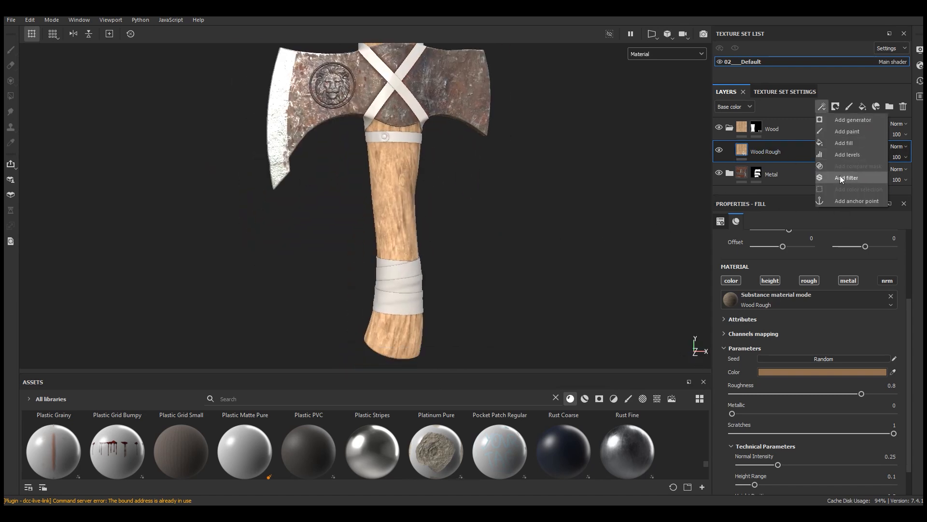
pyautogui.click(845, 176)
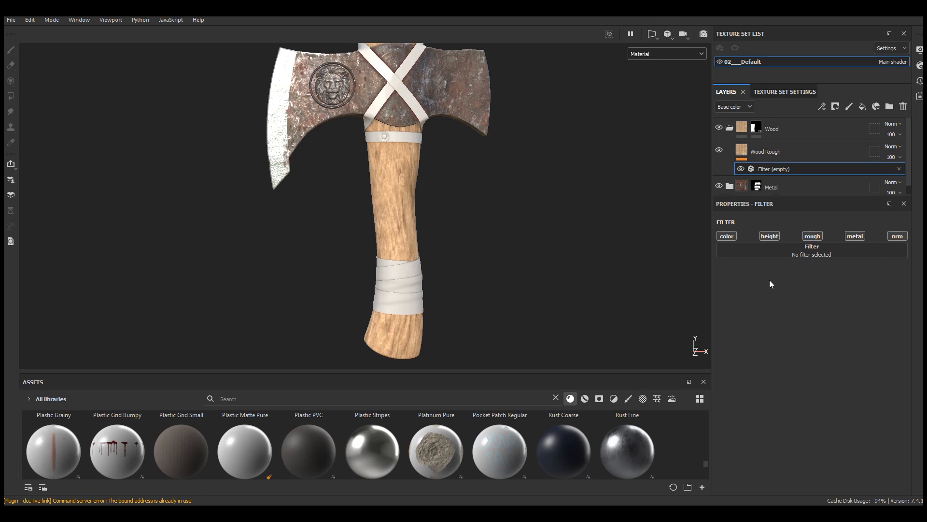
pyautogui.click(800, 256)
pyautogui.moveTo(805, 345)
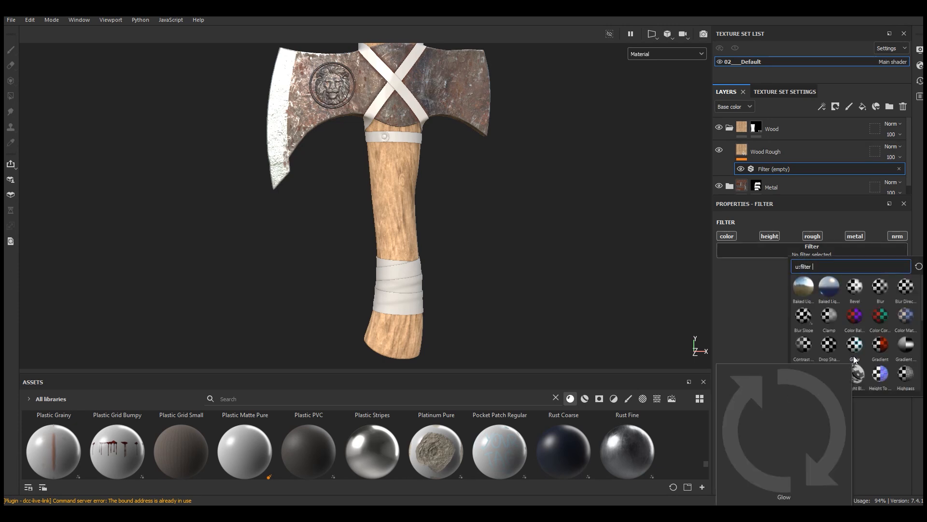
pyautogui.click(804, 346)
# Step: Lower the Contrast Luminosity filter's contrast to about -0.19 while checking the handle's wood grain up close
pyautogui.moveTo(816, 298); pyautogui.dragTo(801, 300)
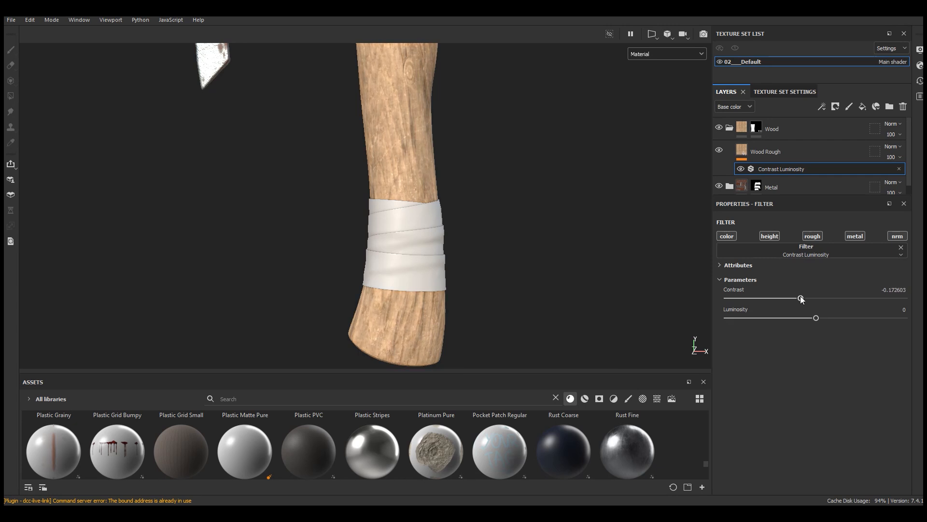
pyautogui.scroll(-2, 422, 205)
pyautogui.scroll(5, 368, 218)
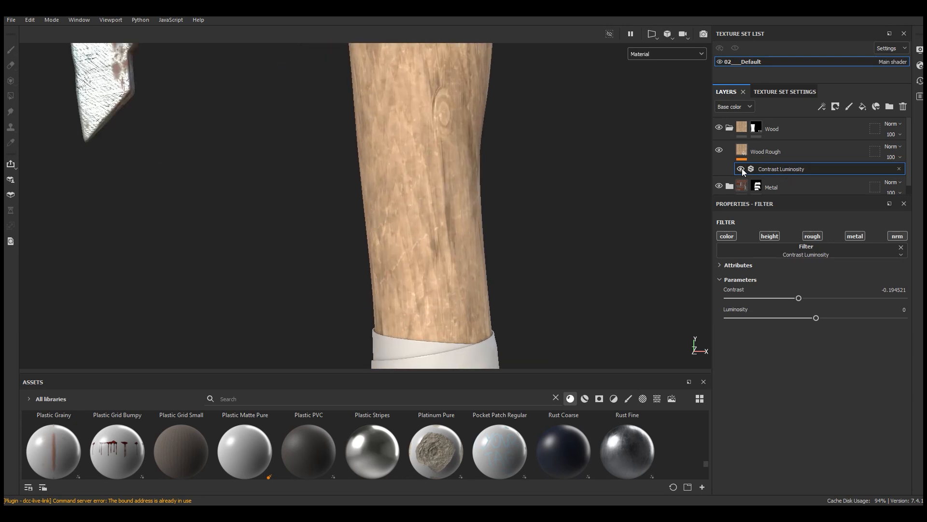
# Step: Add an HSL Perceptive filter above the Contrast Luminosity filter on the Wood Rough layer
pyautogui.scroll(-7, 421, 198)
pyautogui.scroll(4, 421, 202)
pyautogui.click(822, 107)
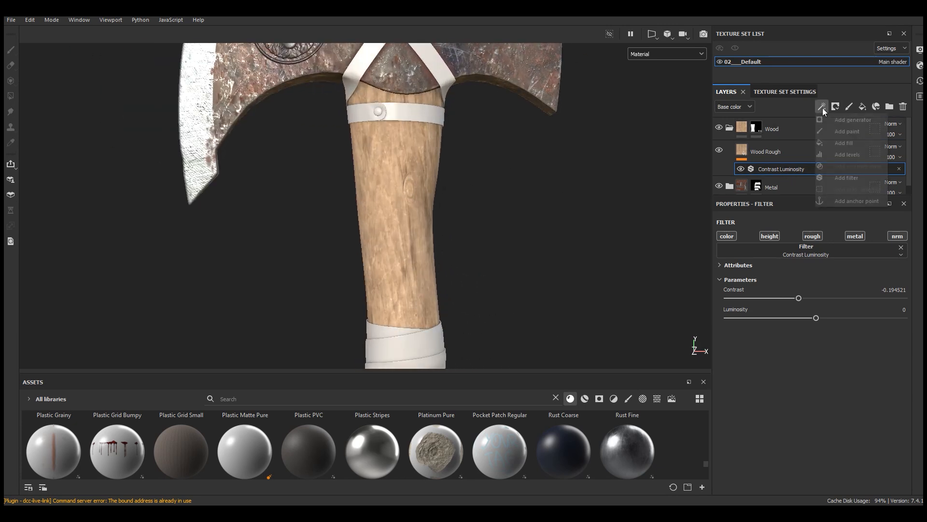
pyautogui.click(845, 178)
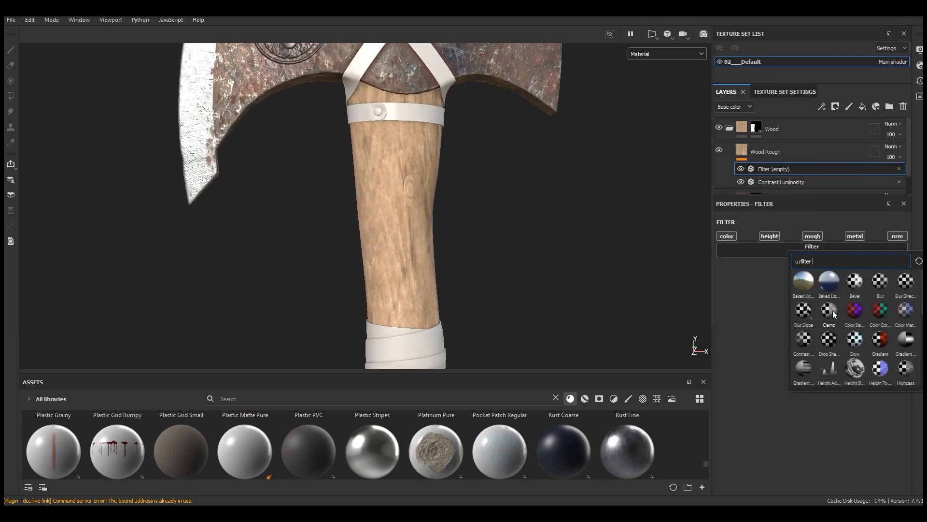
pyautogui.scroll(3, 848, 328)
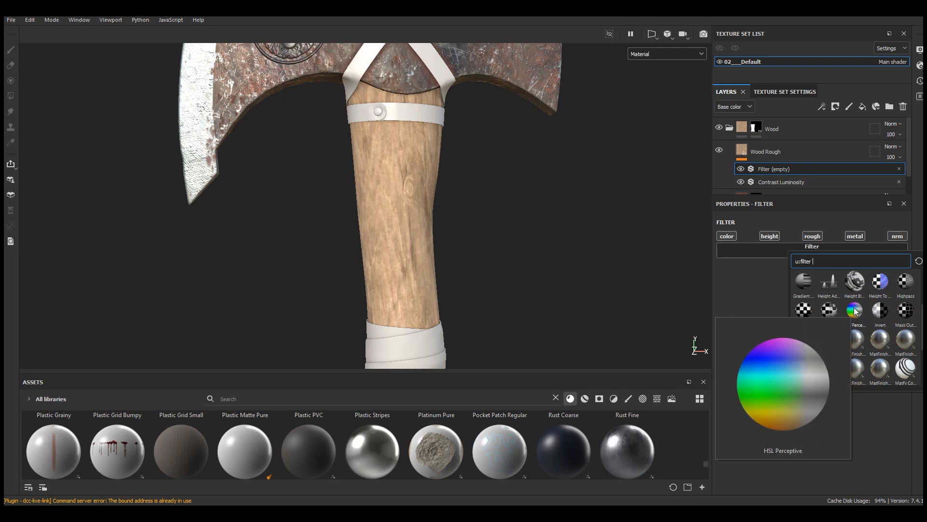
pyautogui.click(854, 312)
# Step: Raise the HSL Perceptive filter's saturation to about 0.592 and check the handle's wood color from several distances
pyautogui.moveTo(819, 334); pyautogui.dragTo(832, 337)
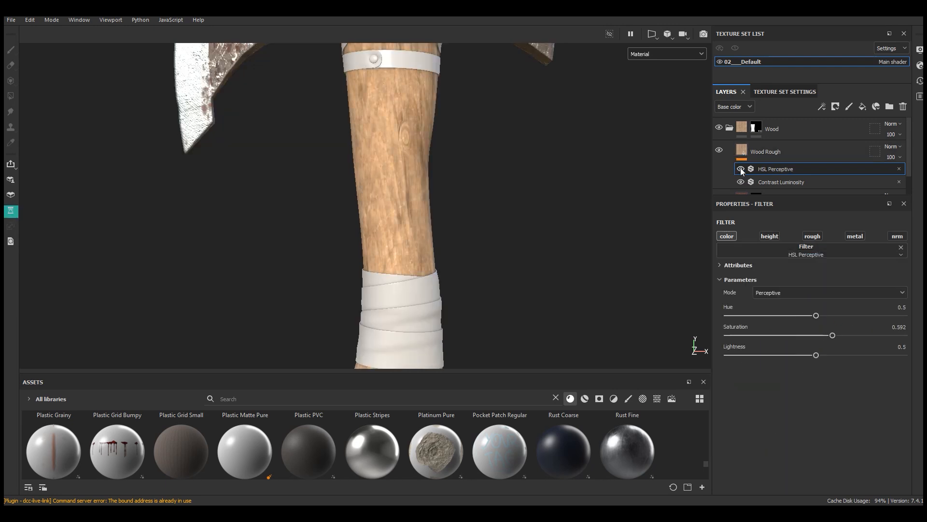
pyautogui.scroll(-4, 416, 207)
pyautogui.scroll(-1, 407, 316)
pyautogui.scroll(1, 408, 317)
pyautogui.keyDown('alt'); pyautogui.moveTo(454, 220); pyautogui.dragTo(482, 214); pyautogui.keyUp('alt')
pyautogui.scroll(4, 450, 174)
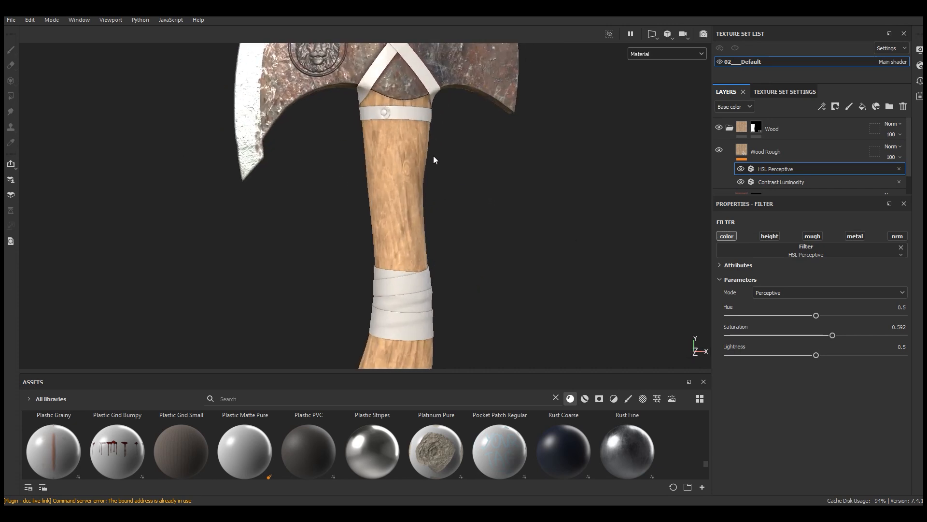
# Step: Add a fill layer above Wood Rough in the Wood folder with only the color and height channels enabled
pyautogui.click(774, 152)
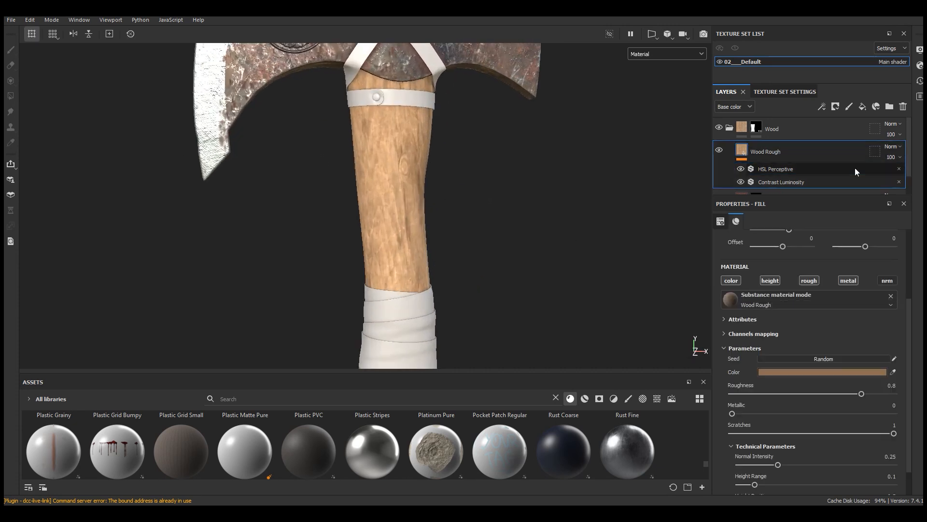
pyautogui.click(864, 106)
pyautogui.scroll(2, 375, 213)
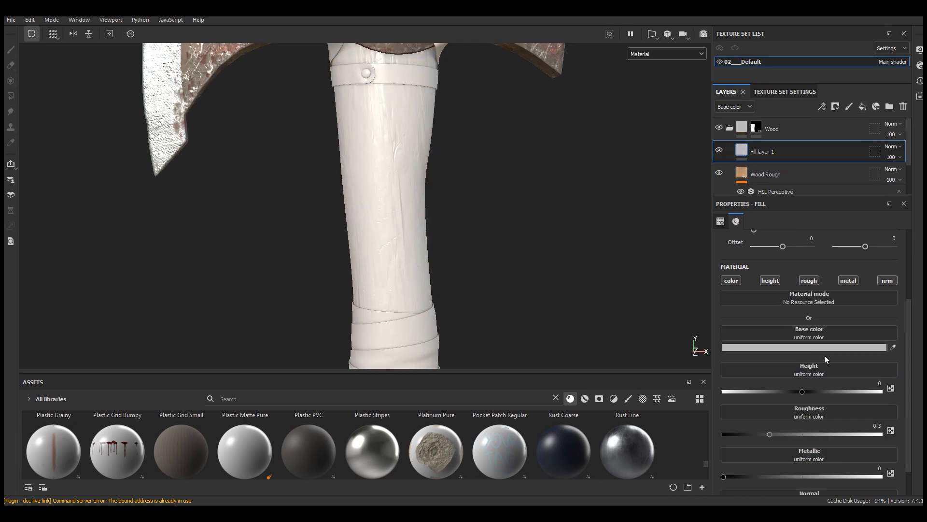
pyautogui.click(812, 282)
pyautogui.click(849, 280)
pyautogui.click(888, 282)
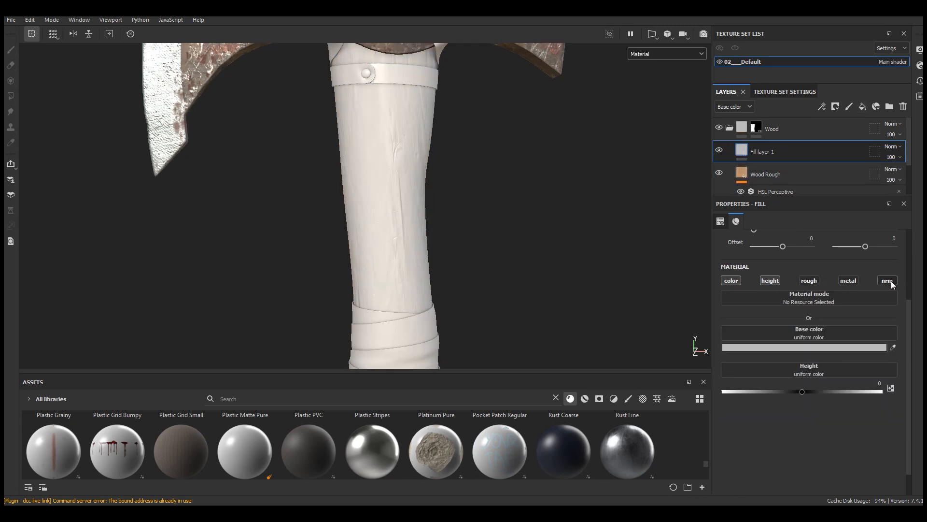
# Step: Set the new fill layer's base color to a muted medium brown and inspect it on the handle
pyautogui.scroll(2, 421, 192)
pyautogui.keyDown('alt'); pyautogui.moveTo(416, 193); pyautogui.dragTo(417, 229); pyautogui.keyUp('alt')
pyautogui.scroll(-4, 411, 242)
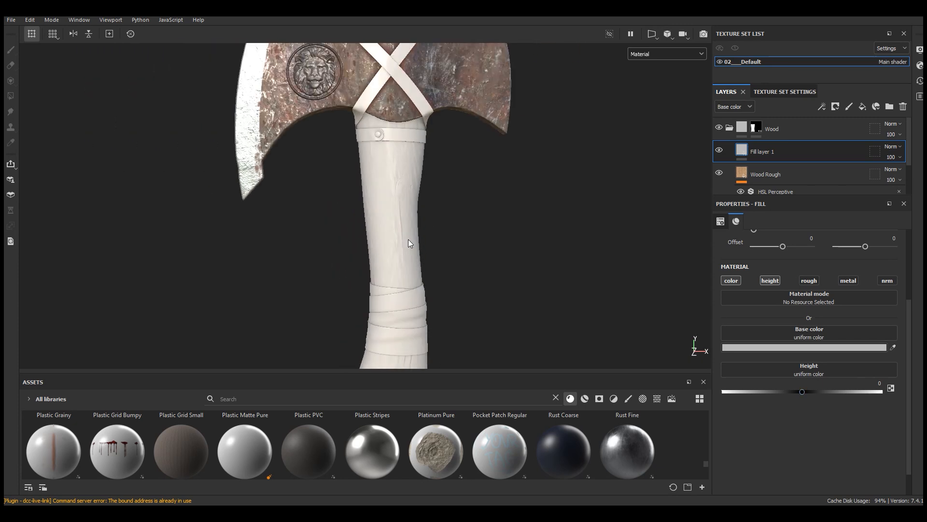
pyautogui.scroll(4, 410, 241)
pyautogui.click(792, 348)
pyautogui.moveTo(758, 256); pyautogui.dragTo(651, 223)
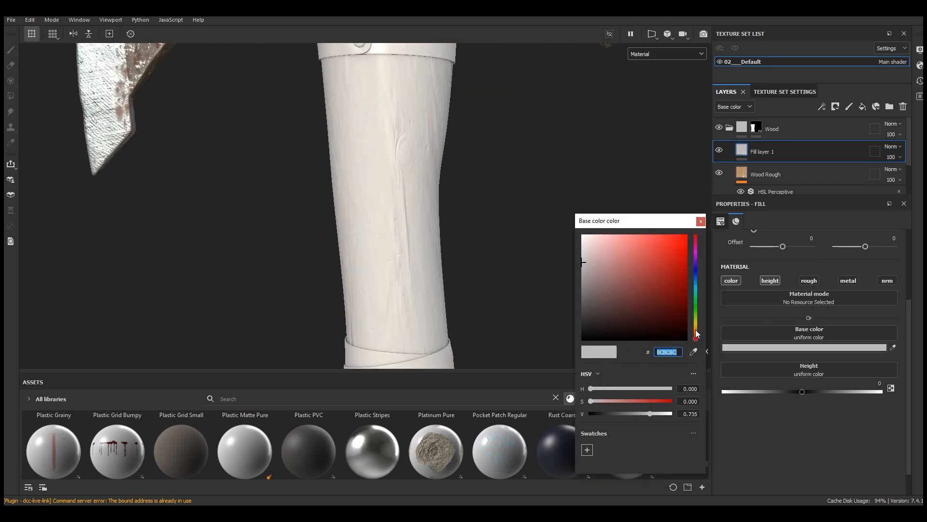
pyautogui.moveTo(696, 333); pyautogui.dragTo(696, 330)
pyautogui.moveTo(654, 279); pyautogui.dragTo(627, 284)
pyautogui.press('Escape')
pyautogui.scroll(-5, 371, 221)
pyautogui.scroll(4, 371, 221)
pyautogui.keyDown('alt'); pyautogui.moveTo(373, 222); pyautogui.dragTo(395, 234); pyautogui.keyUp('alt')
pyautogui.scroll(1, 396, 234)
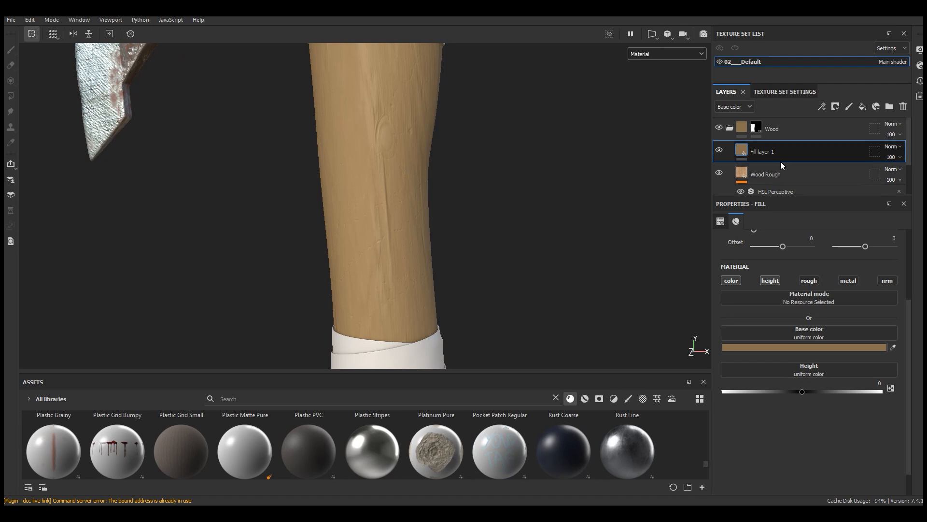
# Step: Add a black mask to Fill layer 1 and put a fill effect on that mask
pyautogui.click(836, 107)
pyautogui.click(851, 132)
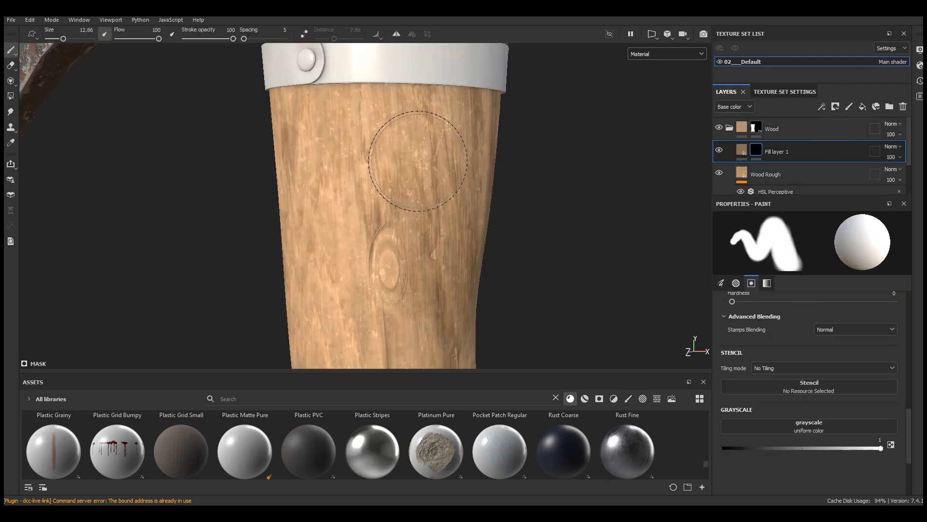
pyautogui.click(821, 106)
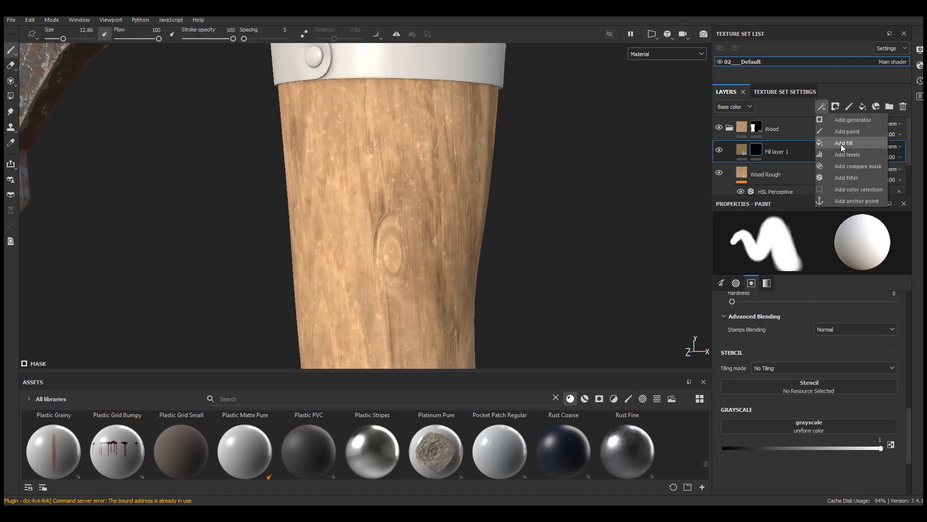
pyautogui.click(841, 144)
pyautogui.scroll(4, 404, 204)
pyautogui.keyDown('alt'); pyautogui.moveTo(444, 205); pyautogui.dragTo(465, 208); pyautogui.keyUp('alt')
# Step: Search the textures for "nois" and assign Anisotropic Noise as the mask fill's grayscale
pyautogui.moveTo(503, 372); pyautogui.dragTo(502, 216)
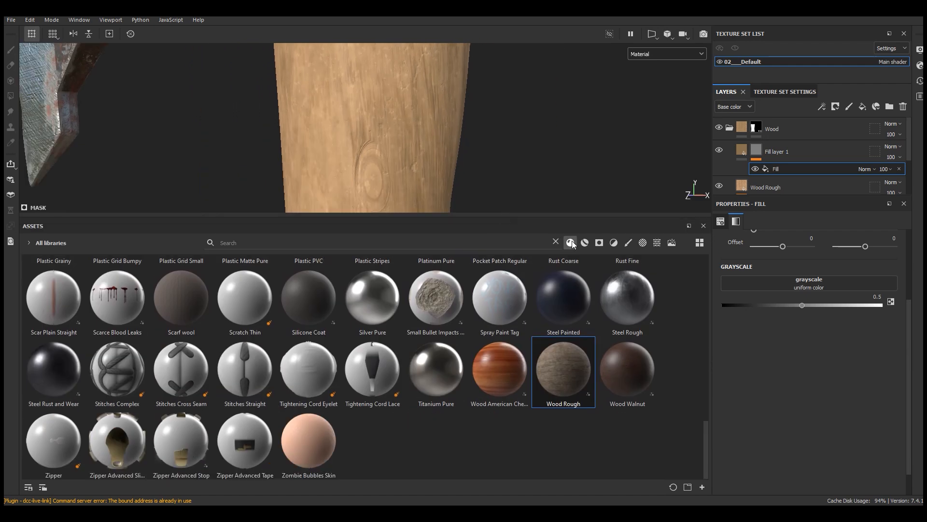
pyautogui.click(657, 243)
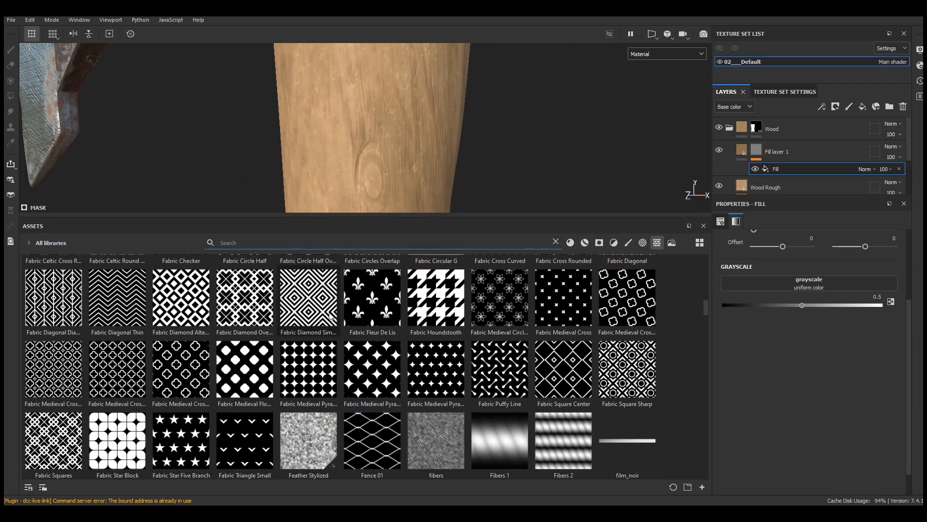
pyautogui.moveTo(330, 315)
pyautogui.write('nois')
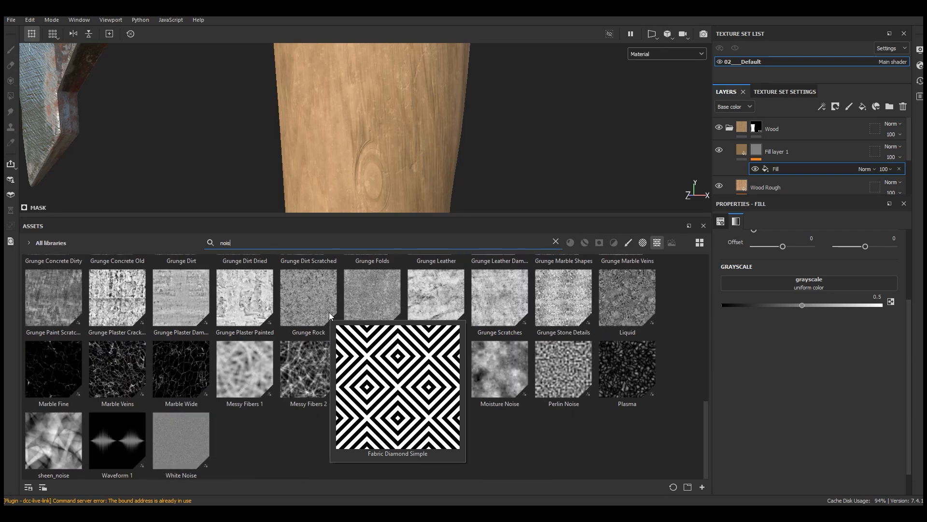
pyautogui.scroll(8, 349, 435)
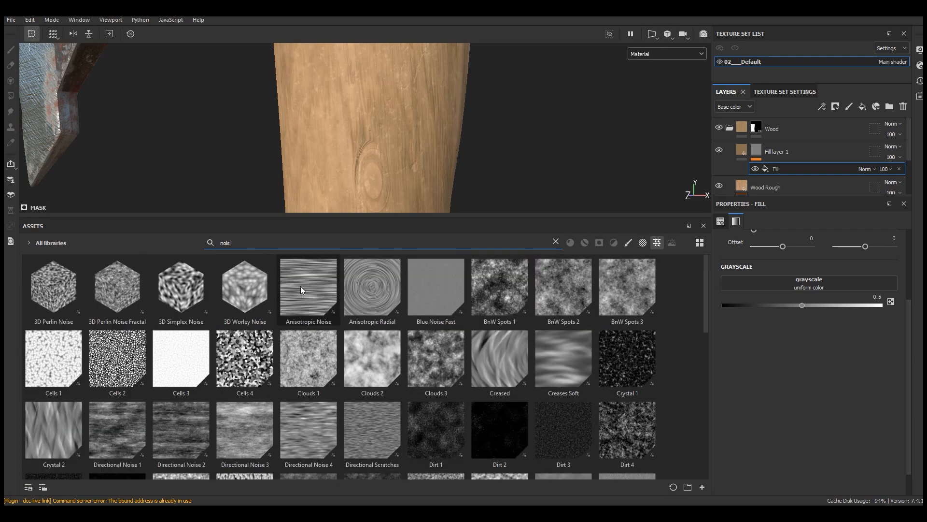
pyautogui.moveTo(300, 286); pyautogui.dragTo(807, 284)
pyautogui.moveTo(435, 217); pyautogui.dragTo(438, 373)
pyautogui.scroll(-6, 416, 147)
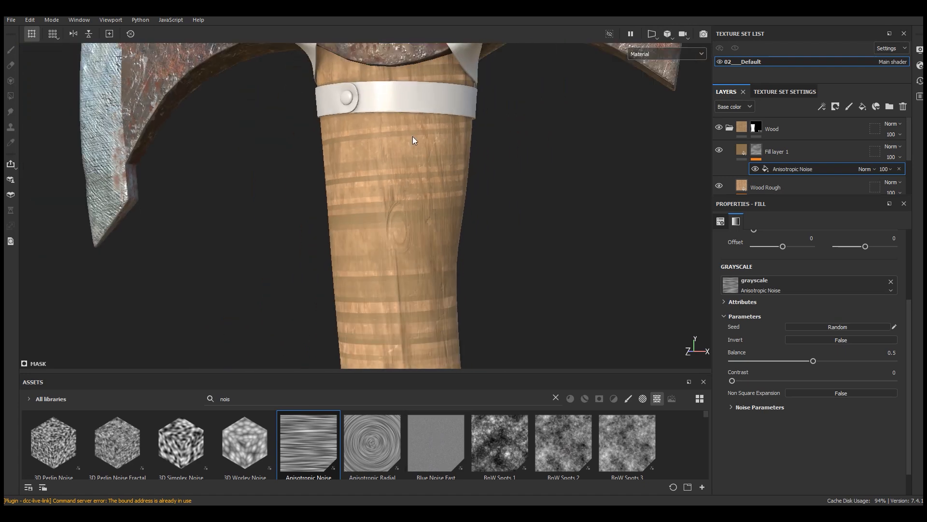
# Step: Switch the viewport display from Material to Mask to view the noise pattern on the handle
pyautogui.keyDown('alt'); pyautogui.moveTo(426, 216); pyautogui.dragTo(419, 180, button='middle'); pyautogui.keyUp('alt')
pyautogui.click(648, 54)
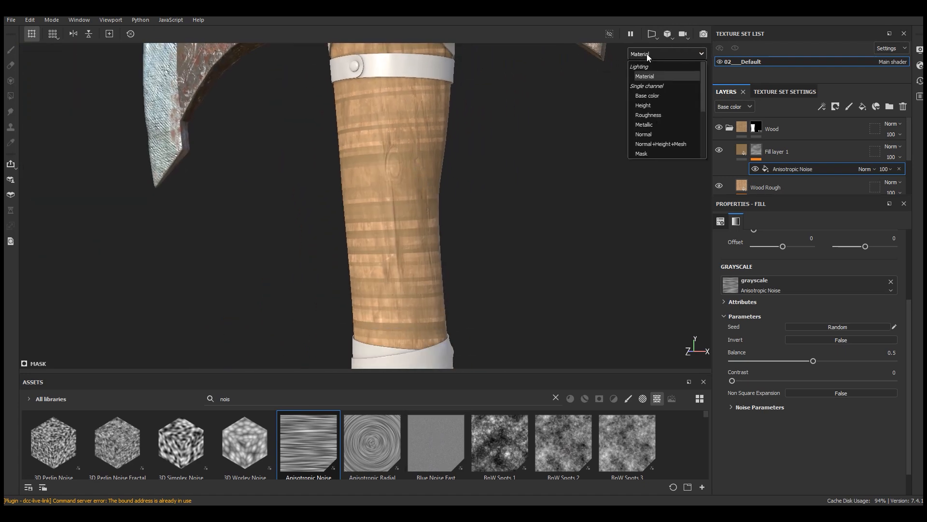
pyautogui.click(643, 153)
pyautogui.scroll(-3, 405, 213)
pyautogui.scroll(3, 771, 307)
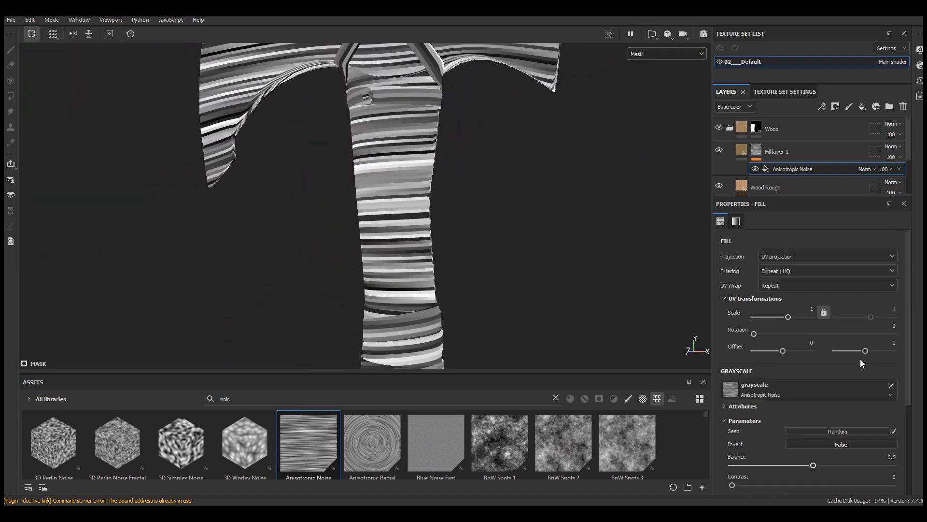
# Step: Set the Anisotropic Noise fill's UV rotation to 90 so the streaks run along the handle
pyautogui.click(895, 326)
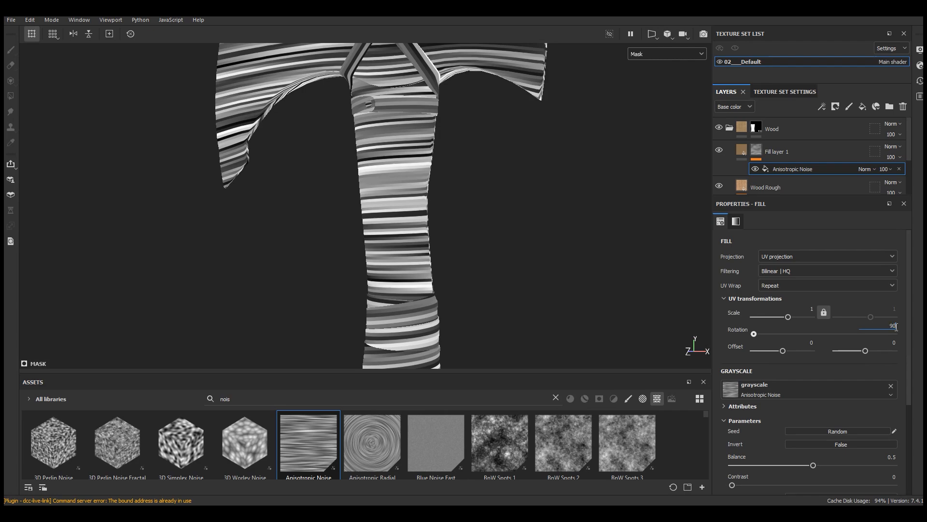
pyautogui.write('90')
pyautogui.press('Return')
pyautogui.scroll(-3, 425, 237)
pyautogui.scroll(5, 422, 60)
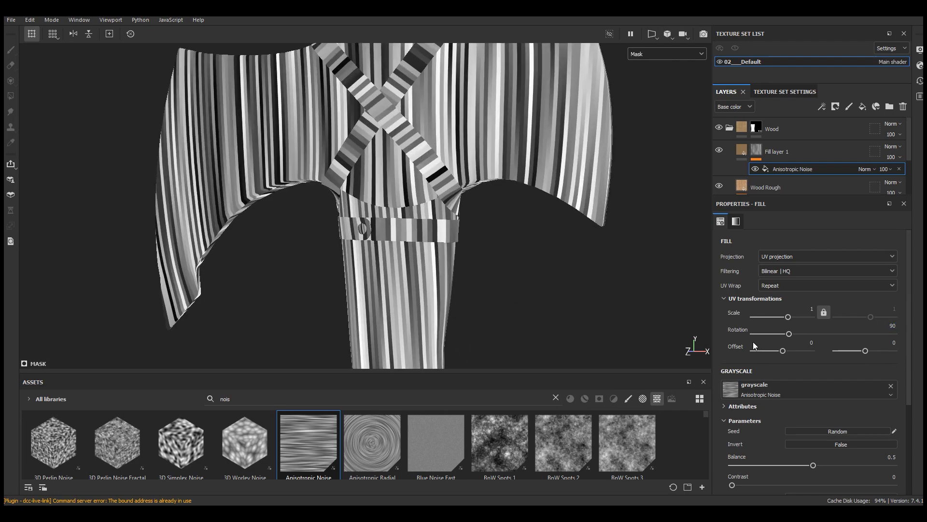
# Step: Increase the Anisotropic Noise fill's UV scale to about 32.04 for much finer streaks
pyautogui.moveTo(789, 316); pyautogui.dragTo(799, 318)
pyautogui.scroll(5, 398, 294)
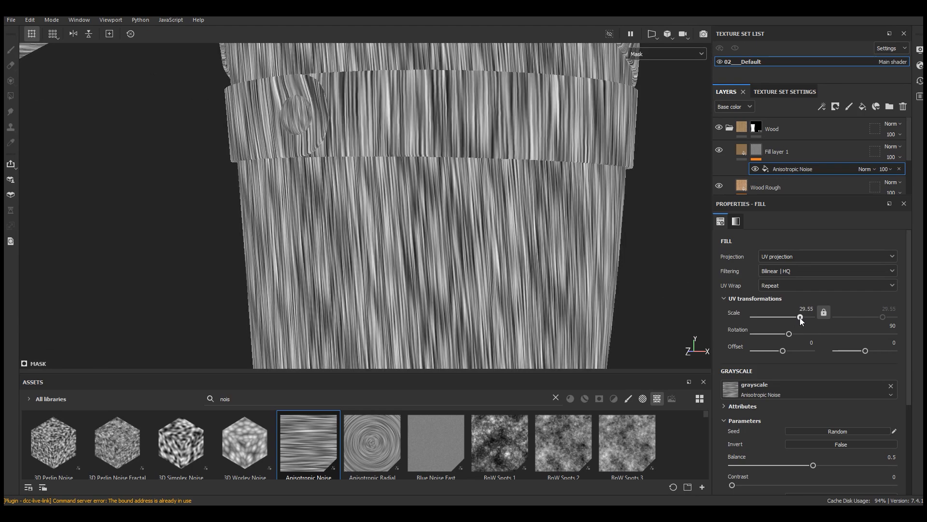
pyautogui.scroll(-5, 445, 153)
pyautogui.scroll(-3, 913, 292)
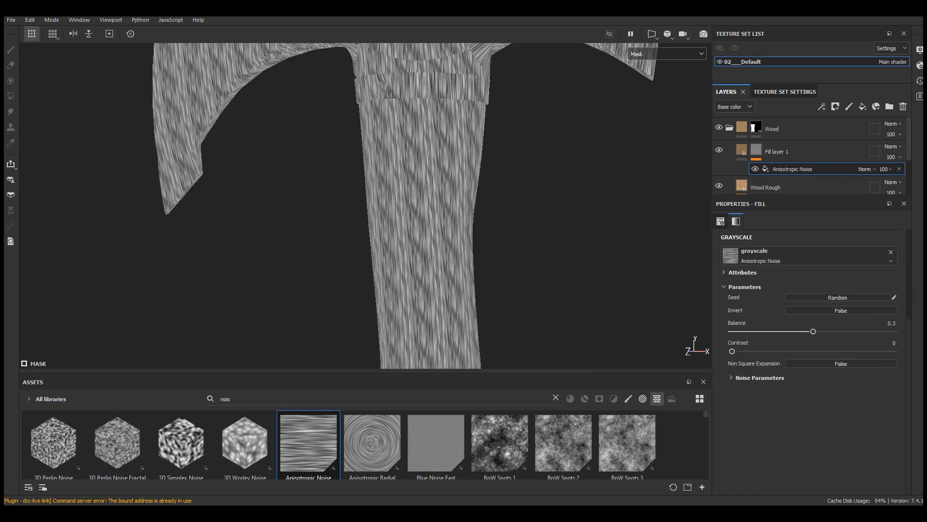
# Step: Set the Anisotropic Noise balance to 0.21 and contrast to 0.51, and expand its noise parameters
pyautogui.moveTo(814, 332); pyautogui.dragTo(766, 332)
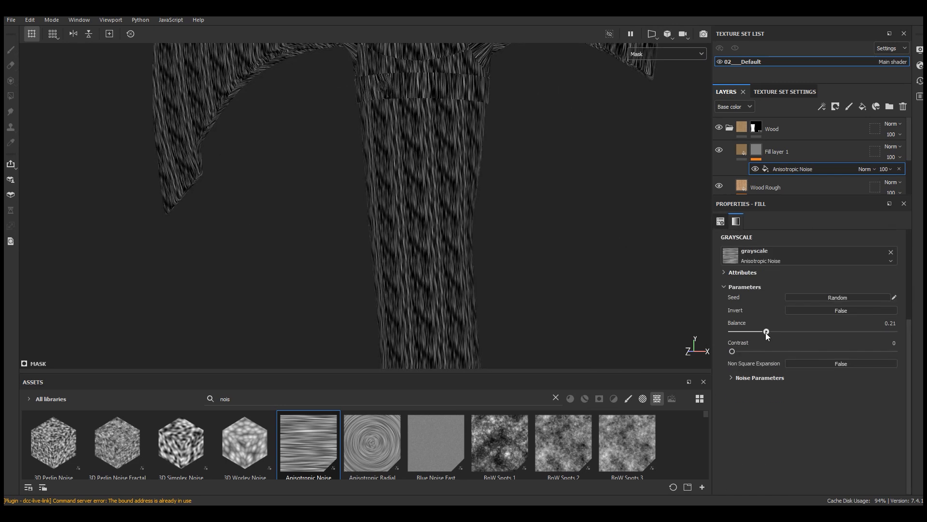
pyautogui.moveTo(850, 352); pyautogui.dragTo(814, 352)
pyautogui.click(776, 378)
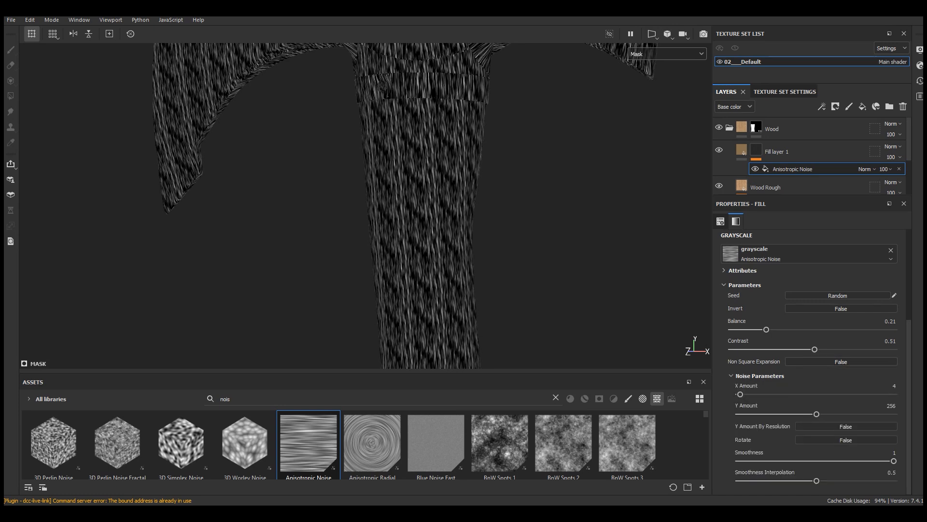
# Step: Unlink the noise fill's UV scale and set its two values to about 34.68 and 14.07 for longer streaks
pyautogui.scroll(5, 507, 267)
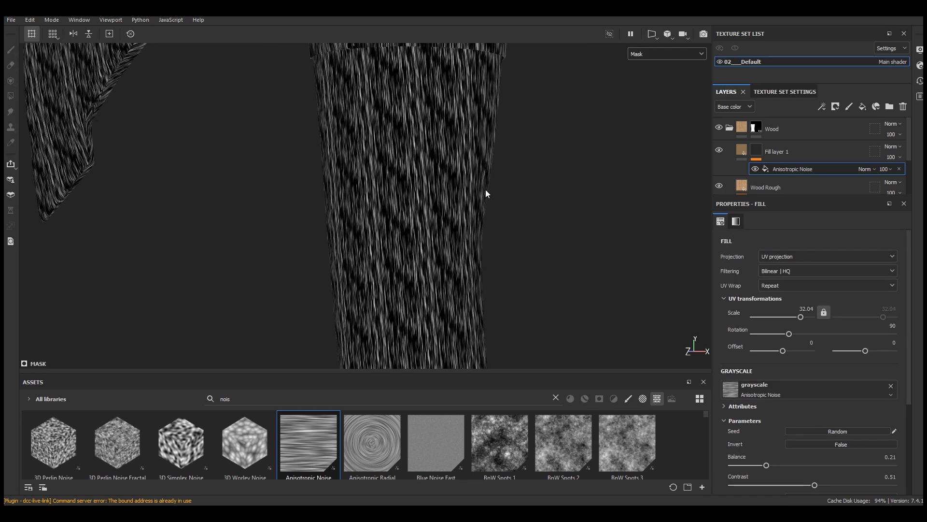
pyautogui.click(825, 313)
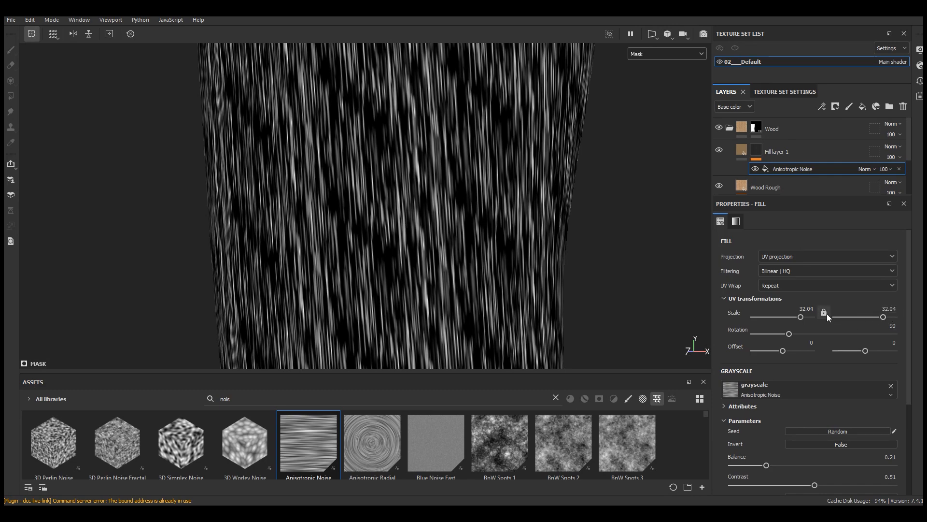
pyautogui.moveTo(885, 318); pyautogui.dragTo(878, 317)
pyautogui.moveTo(801, 317); pyautogui.dragTo(801, 317)
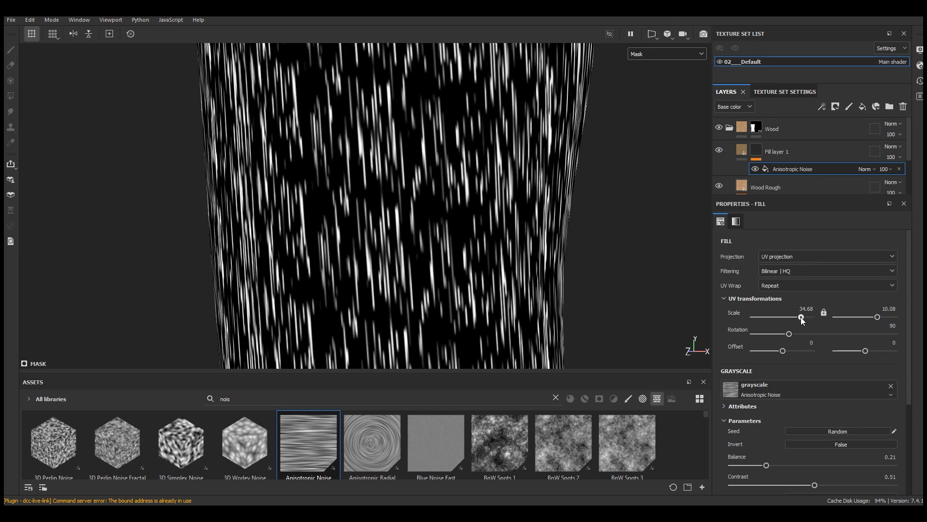
pyautogui.moveTo(876, 317); pyautogui.dragTo(879, 317)
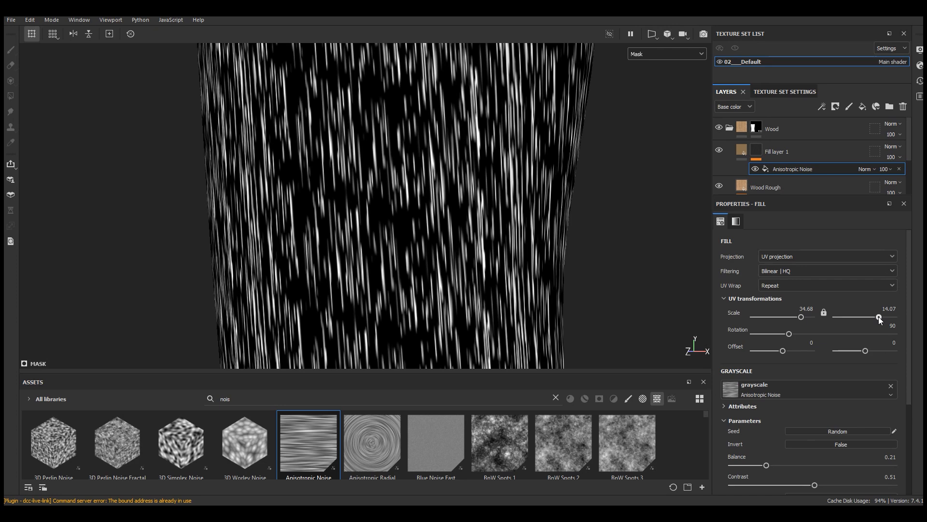
pyautogui.scroll(-3, 442, 239)
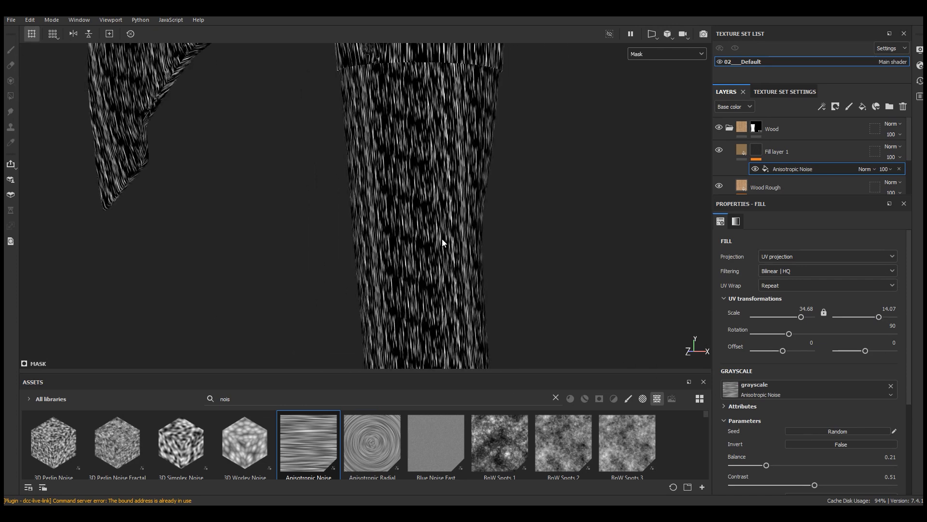
pyautogui.scroll(3, 436, 210)
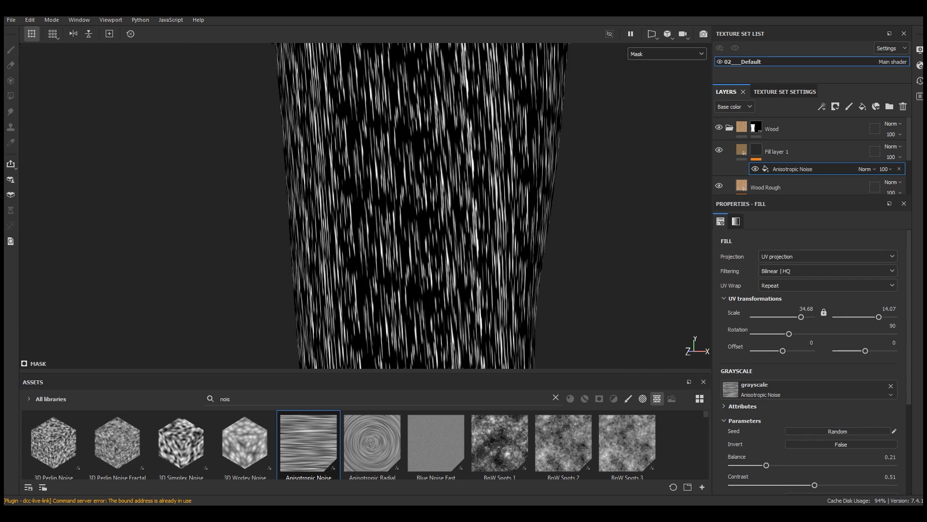
# Step: Set the Anisotropic Noise contrast to 0.76 and balance to 0.16, and randomize its seed
pyautogui.scroll(-5, 839, 419)
pyautogui.moveTo(815, 349); pyautogui.dragTo(843, 349)
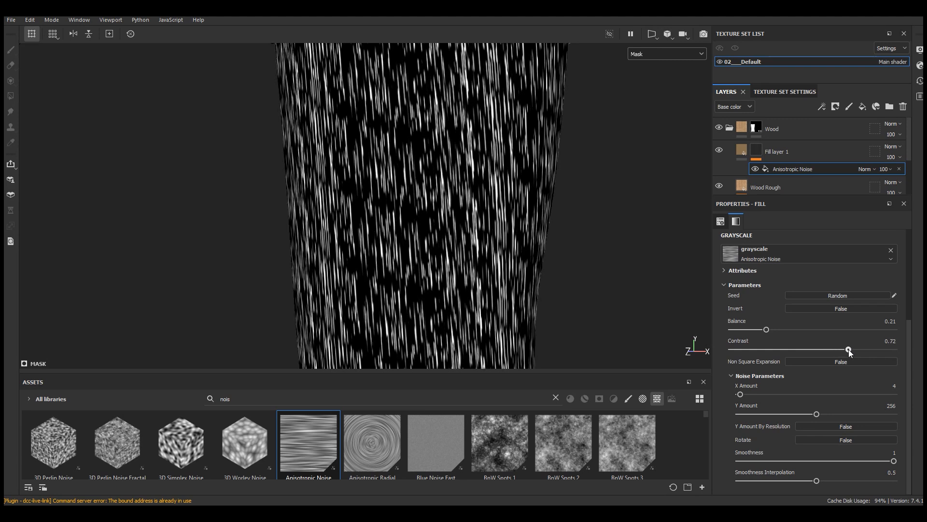
pyautogui.moveTo(763, 333); pyautogui.dragTo(759, 333)
pyautogui.click(844, 296)
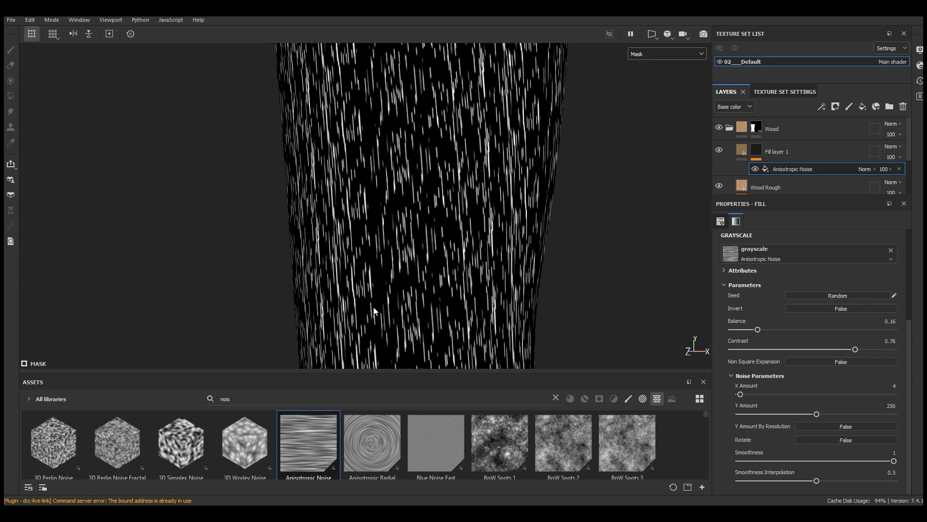
# Step: Switch the viewport display back to Material and examine the streaked wood grain on the handle up close
pyautogui.click(666, 54)
pyautogui.click(652, 63)
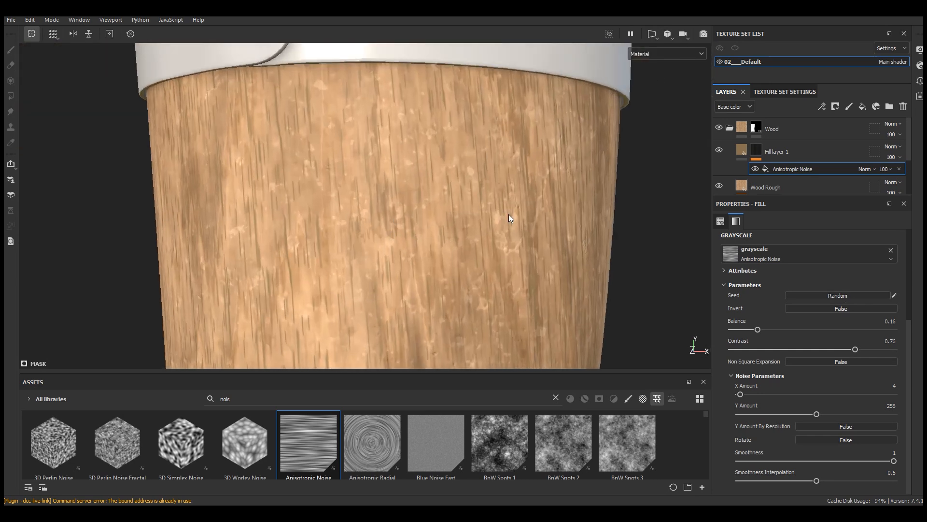
pyautogui.scroll(-4, 431, 175)
pyautogui.keyDown('alt'); pyautogui.moveTo(381, 151); pyautogui.dragTo(421, 178); pyautogui.keyUp('alt')
pyautogui.scroll(4, 313, 164)
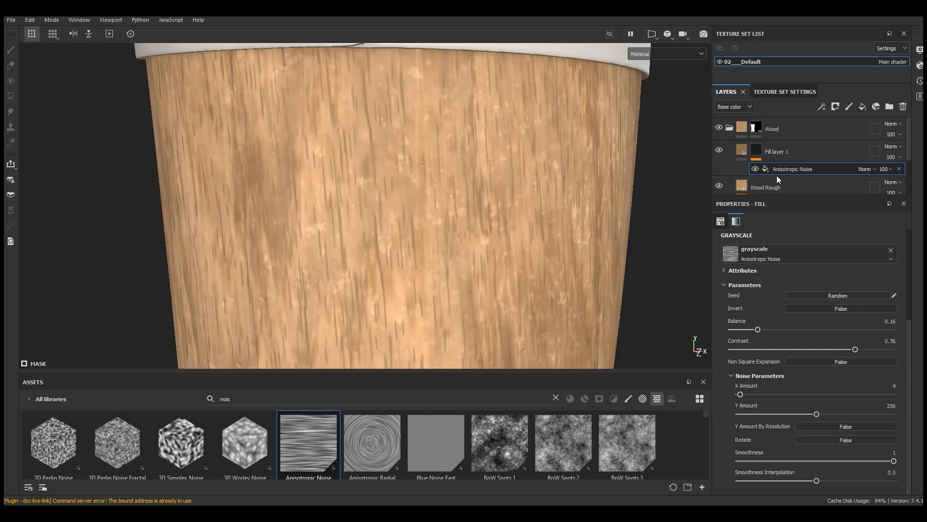
# Step: Set the wood streak fill layer's height to -0.02 to recess the grain lines slightly
pyautogui.click(718, 150)
pyautogui.click(718, 150)
pyautogui.click(742, 151)
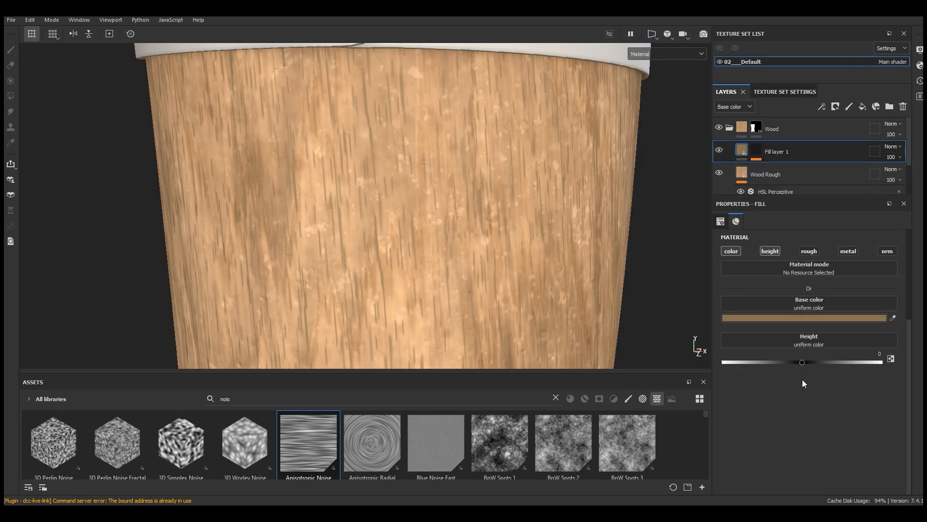
pyautogui.click(800, 363)
pyautogui.moveTo(799, 362); pyautogui.dragTo(795, 361)
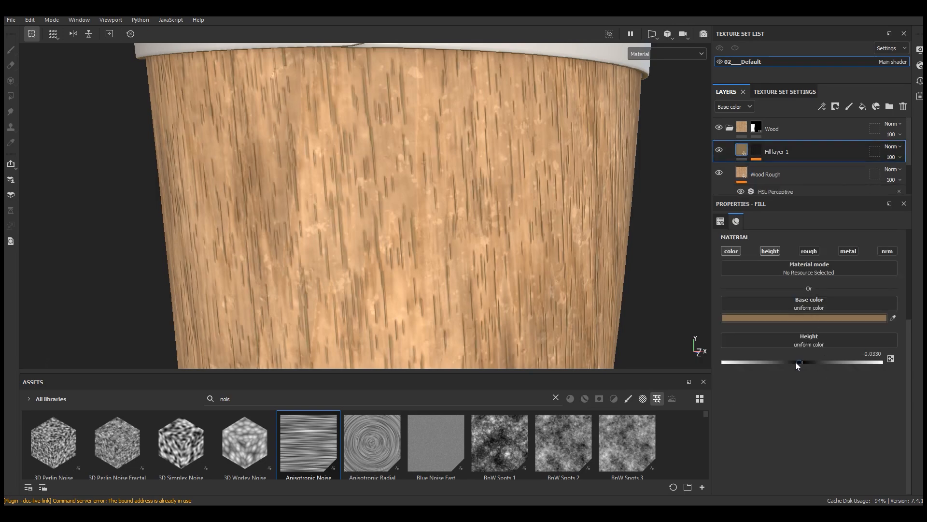
pyautogui.scroll(-3, 574, 242)
pyautogui.keyDown('alt'); pyautogui.moveTo(416, 91); pyautogui.dragTo(454, 176); pyautogui.keyUp('alt')
pyautogui.scroll(3, 454, 176)
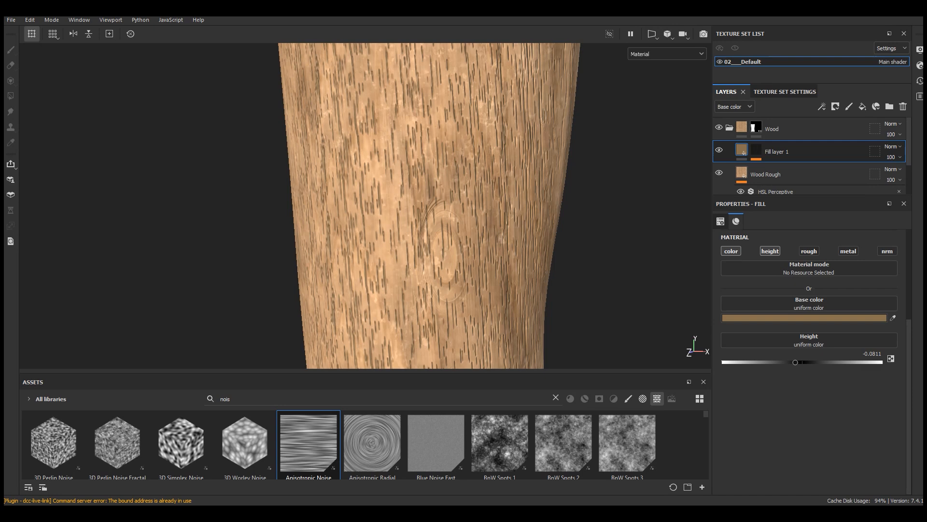
pyautogui.click(799, 362)
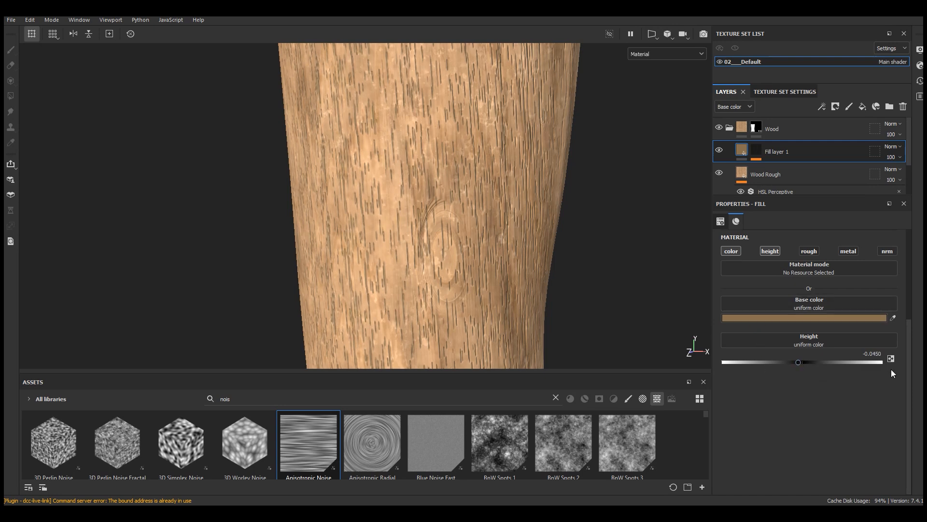
pyautogui.write('2')
pyautogui.press('Return')
pyautogui.scroll(-5, 465, 335)
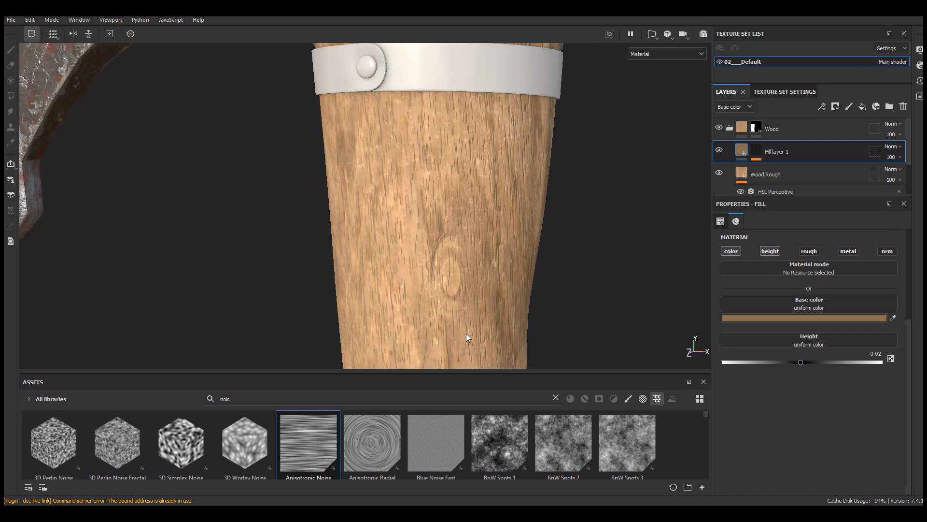
# Step: Reduce the streak fill layer's opacity to 38 and check the softened grain on the handle
pyautogui.scroll(5, 457, 186)
pyautogui.keyDown('alt'); pyautogui.moveTo(461, 193); pyautogui.dragTo(615, 180); pyautogui.keyUp('alt')
pyautogui.click(895, 157)
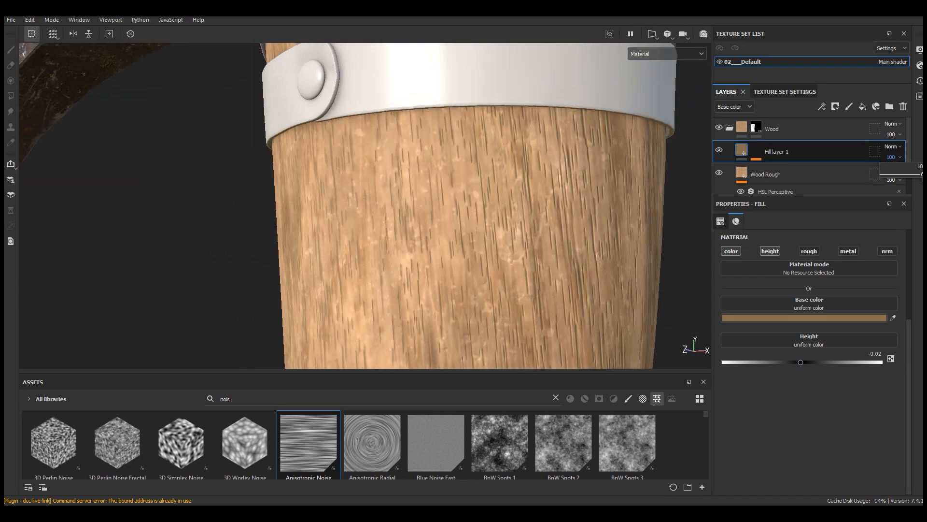
pyautogui.moveTo(923, 177); pyautogui.dragTo(921, 176)
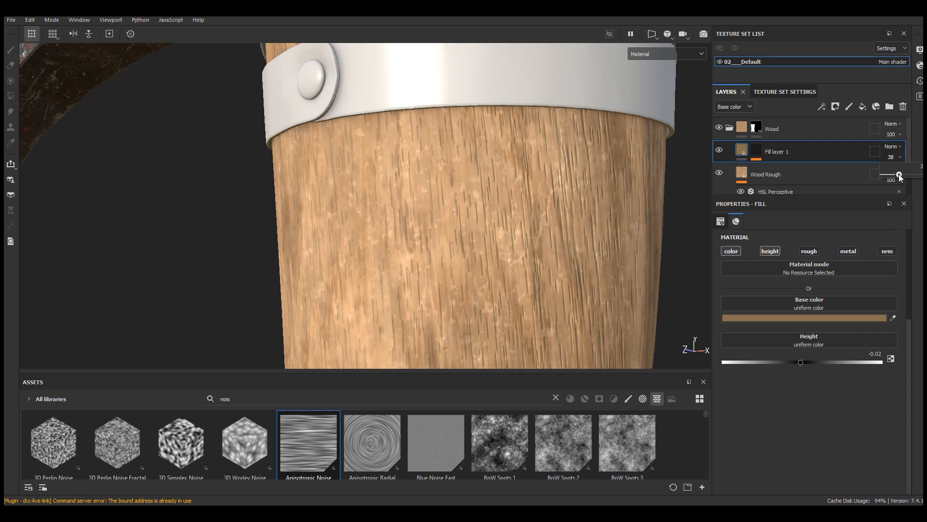
pyautogui.scroll(-5, 470, 105)
pyautogui.keyDown('alt'); pyautogui.moveTo(470, 116); pyautogui.dragTo(469, 176); pyautogui.keyUp('alt')
pyautogui.scroll(5, 471, 170)
pyautogui.keyDown('alt'); pyautogui.moveTo(520, 202); pyautogui.dragTo(554, 200); pyautogui.keyUp('alt')
pyautogui.scroll(3, 464, 173)
pyautogui.keyDown('alt'); pyautogui.moveTo(463, 173); pyautogui.dragTo(514, 176); pyautogui.keyUp('alt')
# Step: Rename the streak fill layer as Wood fibers
pyautogui.click(759, 152)
pyautogui.doubleClick(782, 151)
pyautogui.write('Wood fibers')
pyautogui.press('Return')
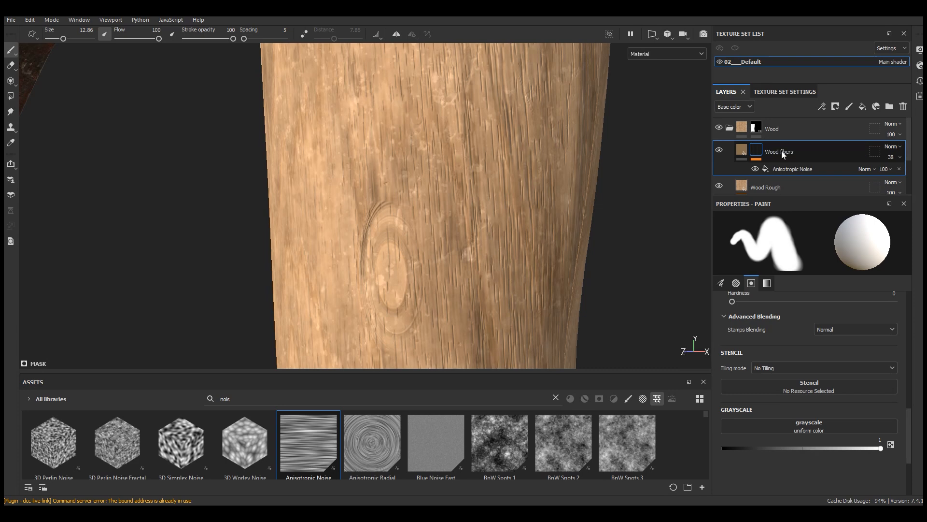
# Step: Add a fill layer above Wood fibers and keep only its color channel active
pyautogui.click(863, 107)
pyautogui.click(770, 251)
pyautogui.click(810, 250)
pyautogui.click(848, 250)
pyautogui.click(887, 251)
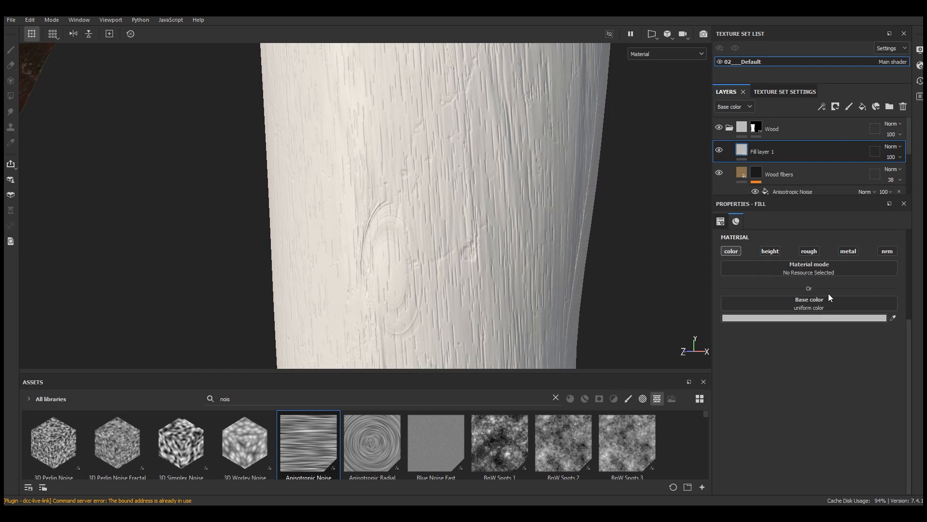
# Step: Set the new fill layer's base color to a dark reddish brown
pyautogui.click(803, 318)
pyautogui.click(686, 328)
pyautogui.click(643, 283)
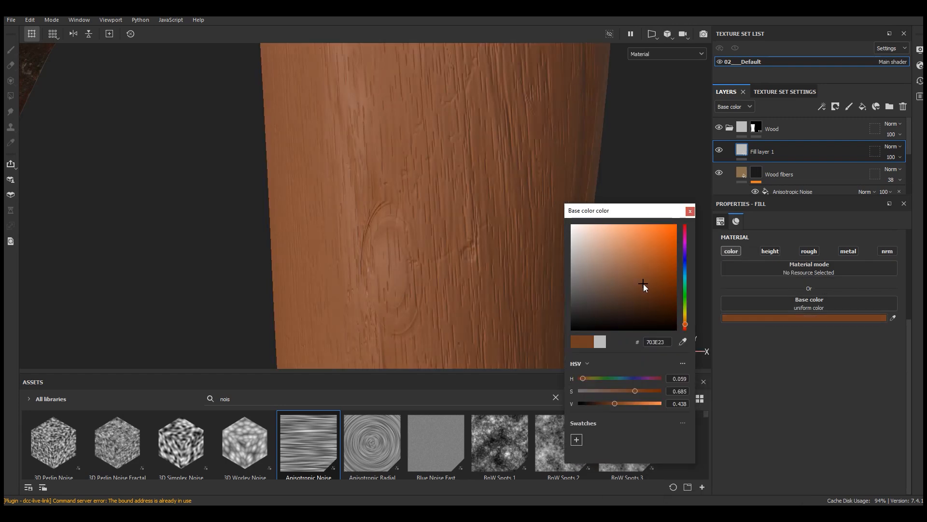
pyautogui.click(643, 390)
pyautogui.click(603, 403)
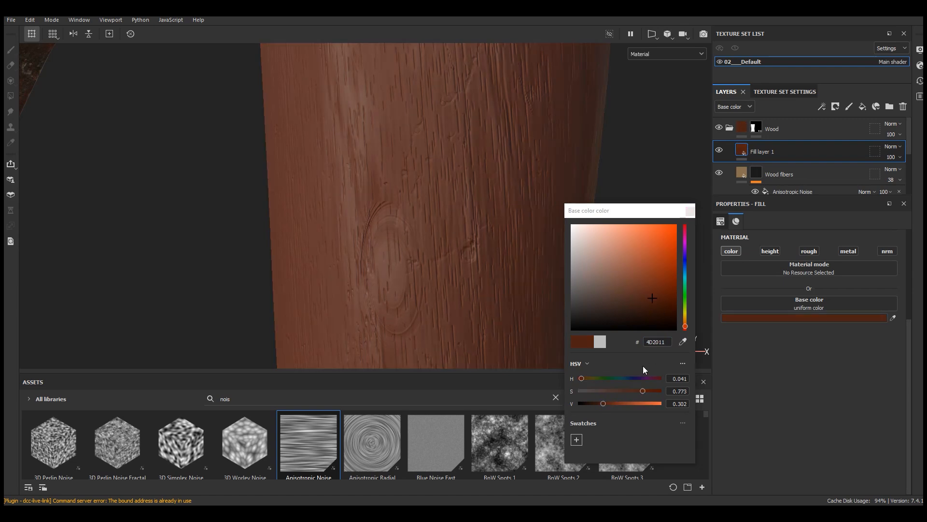
pyautogui.click(690, 211)
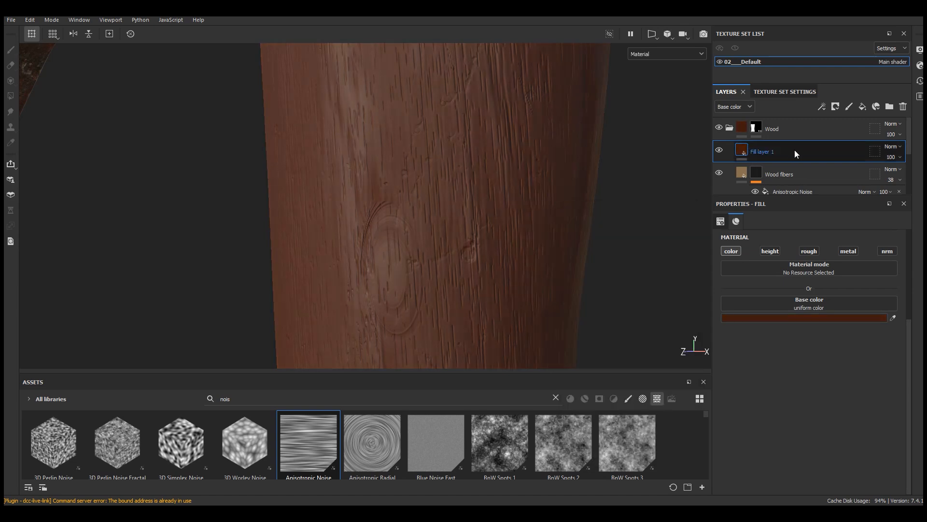
# Step: Give the reddish-brown fill a black mask and apply the Dust Dirty smart mask to it
pyautogui.click(836, 107)
pyautogui.click(843, 126)
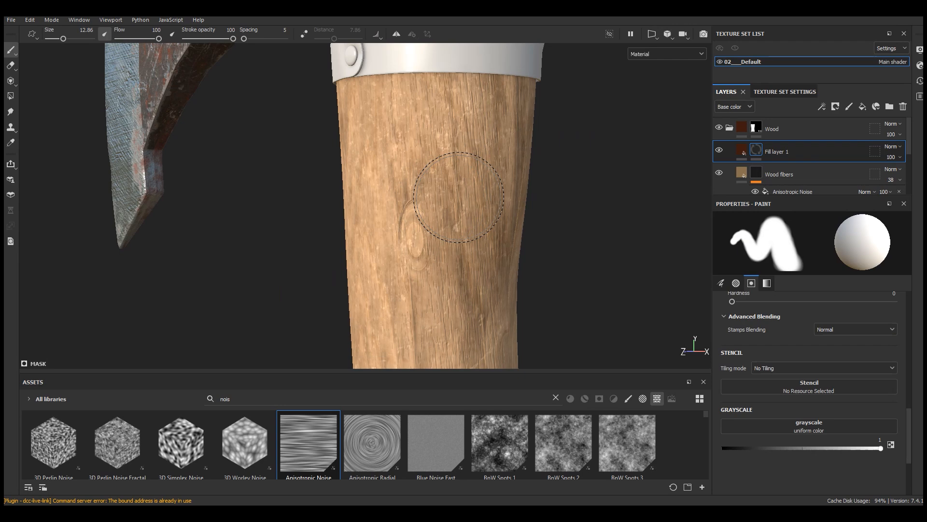
pyautogui.moveTo(466, 373); pyautogui.dragTo(467, 271)
pyautogui.click(556, 297)
pyautogui.click(599, 297)
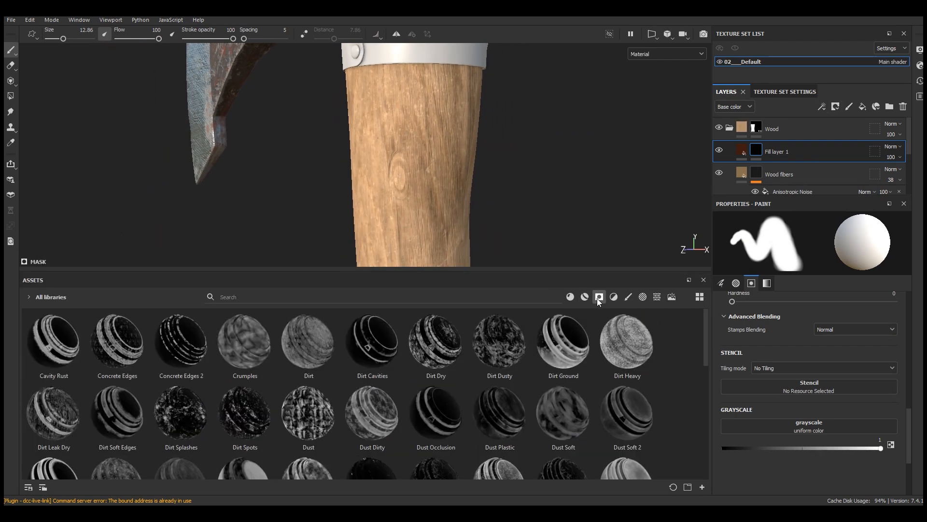
pyautogui.moveTo(404, 269); pyautogui.dragTo(408, 249)
pyautogui.moveTo(380, 402); pyautogui.dragTo(787, 152)
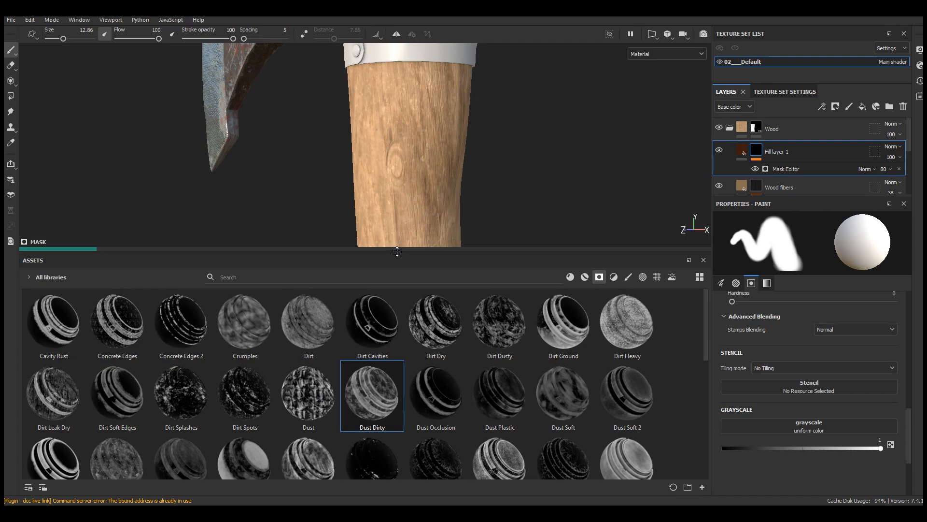
# Step: Compare the handle with and without the masked reddish-brown layer, and rename the layer Dust
pyautogui.moveTo(398, 251); pyautogui.dragTo(396, 354)
pyautogui.scroll(-2, 393, 123)
pyautogui.keyDown('alt'); pyautogui.moveTo(392, 123); pyautogui.dragTo(437, 147); pyautogui.keyUp('alt')
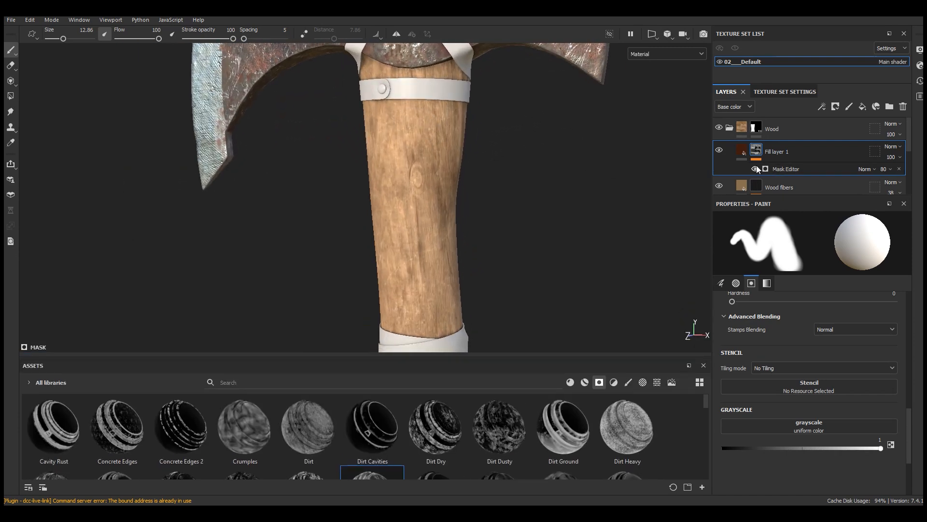
pyautogui.scroll(-3, 416, 220)
pyautogui.scroll(6, 436, 289)
pyautogui.keyDown('alt'); pyautogui.moveTo(466, 294); pyautogui.dragTo(477, 272); pyautogui.keyUp('alt')
pyautogui.click(718, 150)
pyautogui.click(719, 151)
pyautogui.doubleClick(773, 151)
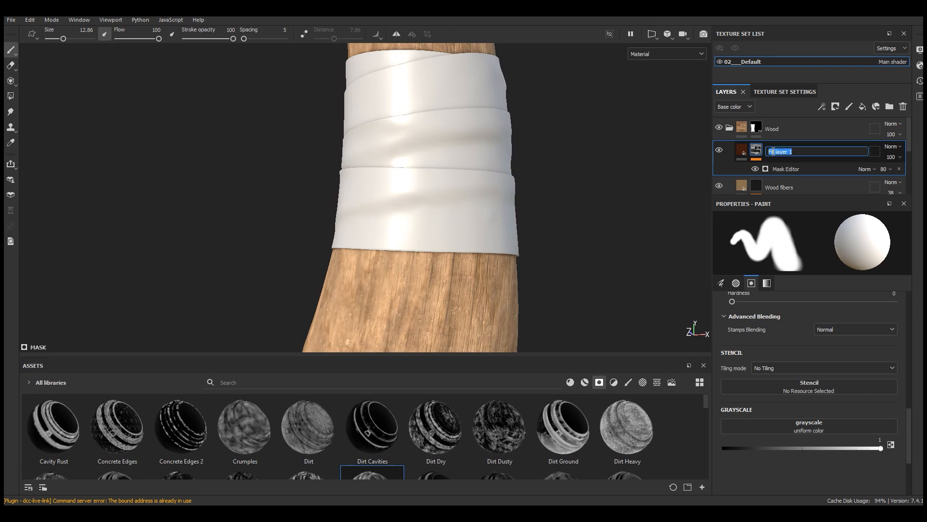
pyautogui.write('Dust')
pyautogui.press('Return')
# Step: Raise the Dust mask generator's Global Balance to 0.68
pyautogui.click(794, 169)
pyautogui.scroll(-5, 453, 197)
pyautogui.scroll(5, 480, 283)
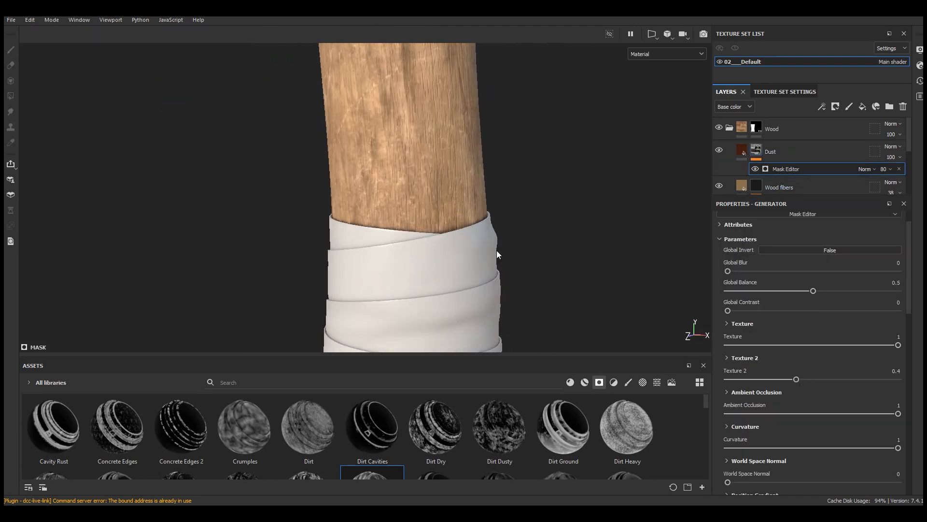
pyautogui.scroll(-3, 511, 283)
pyautogui.scroll(6, 511, 283)
pyautogui.moveTo(820, 291); pyautogui.dragTo(847, 290)
pyautogui.scroll(-4, 570, 249)
pyautogui.keyDown('alt'); pyautogui.moveTo(449, 309); pyautogui.dragTo(501, 230, button='middle'); pyautogui.keyUp('alt')
pyautogui.moveTo(847, 290); pyautogui.dragTo(843, 291)
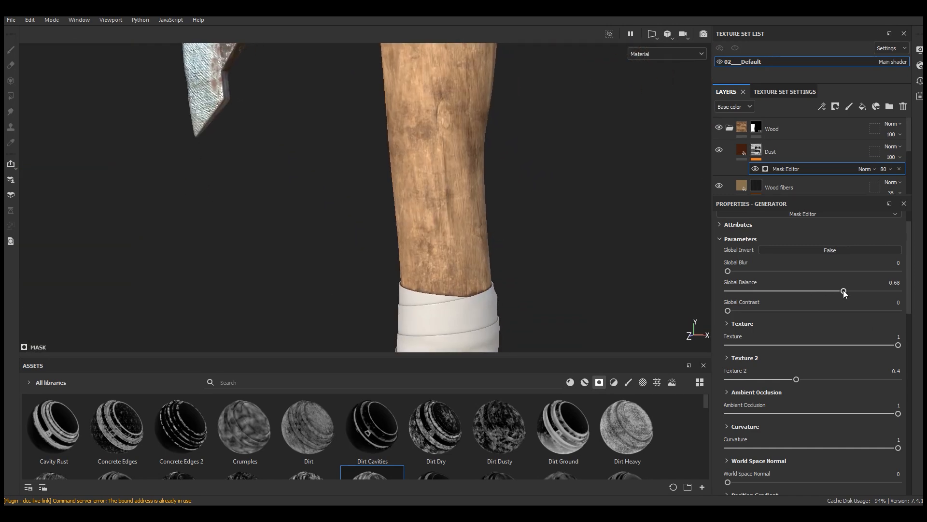
# Step: Lower the Dust layer's opacity to 67 and check the handle's overall tone
pyautogui.click(891, 158)
pyautogui.moveTo(919, 175); pyautogui.dragTo(910, 175)
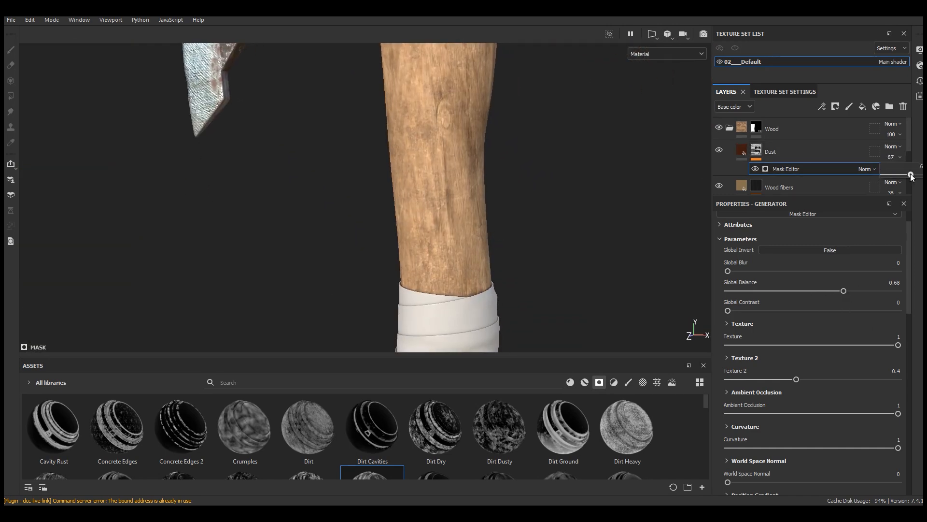
pyautogui.scroll(-4, 511, 182)
pyautogui.scroll(7, 482, 117)
pyautogui.scroll(-6, 388, 199)
pyautogui.click(779, 165)
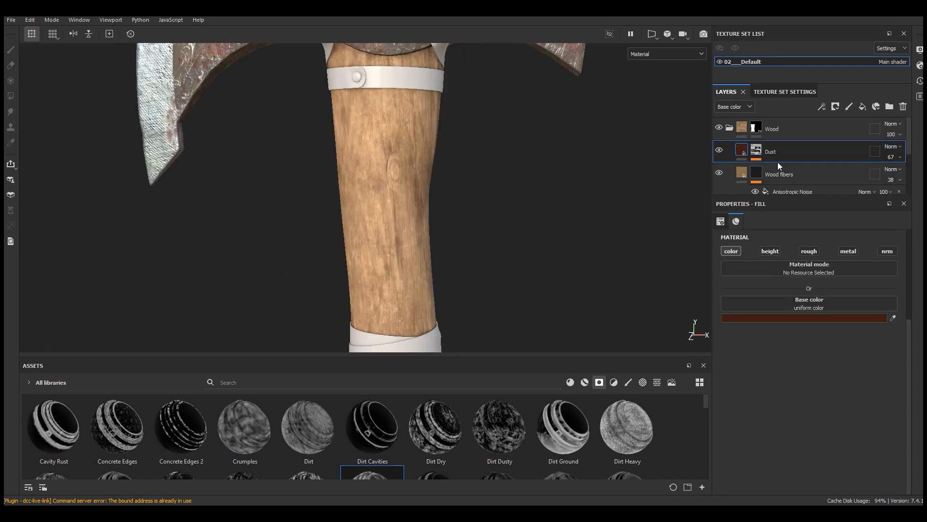
# Step: Add another fill layer above Dust with only the color channel active
pyautogui.moveTo(476, 233); pyautogui.dragTo(491, 216, button='middle')
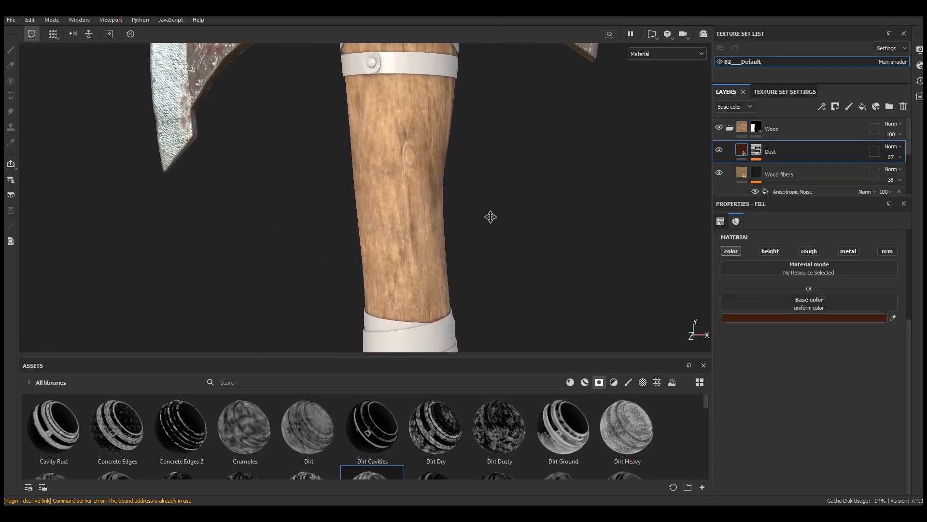
pyautogui.click(863, 107)
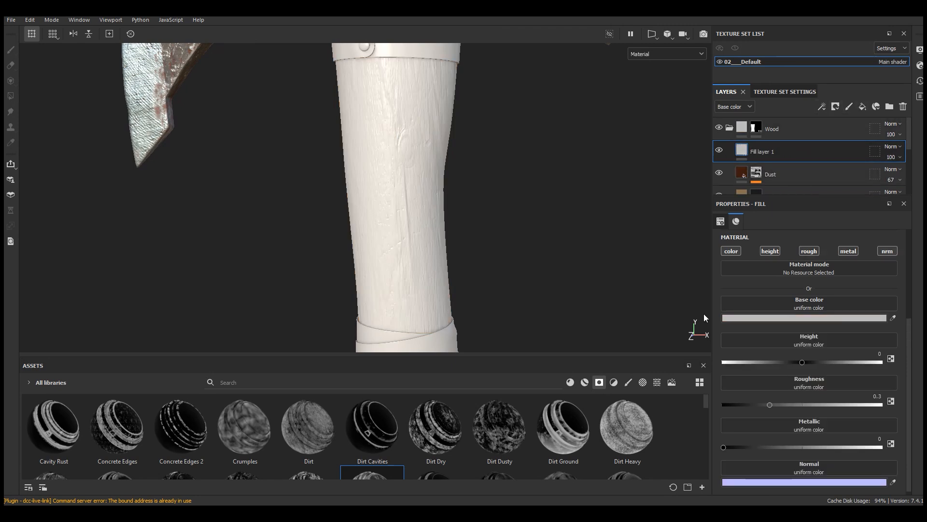
pyautogui.click(771, 250)
pyautogui.click(809, 251)
pyautogui.click(849, 251)
pyautogui.click(887, 251)
# Step: Set the fill layer above Dust to a dark yellowish-brown base color
pyautogui.click(801, 318)
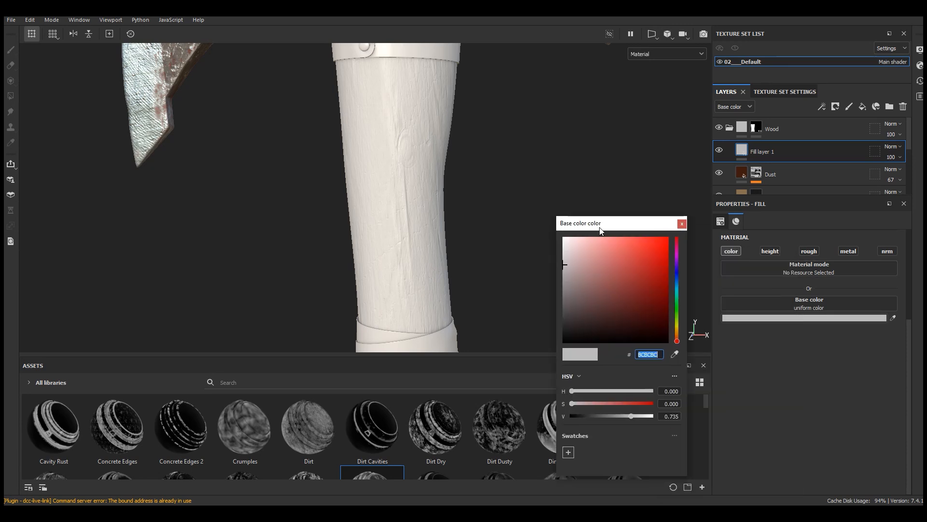
pyautogui.click(639, 285)
pyautogui.click(678, 337)
pyautogui.moveTo(677, 335); pyautogui.dragTo(678, 331)
pyautogui.moveTo(632, 300); pyautogui.dragTo(629, 318)
pyautogui.click(455, 203)
# Step: Enable roughness on the dark brown fill layer and set it to about 0.74
pyautogui.scroll(3, 395, 154)
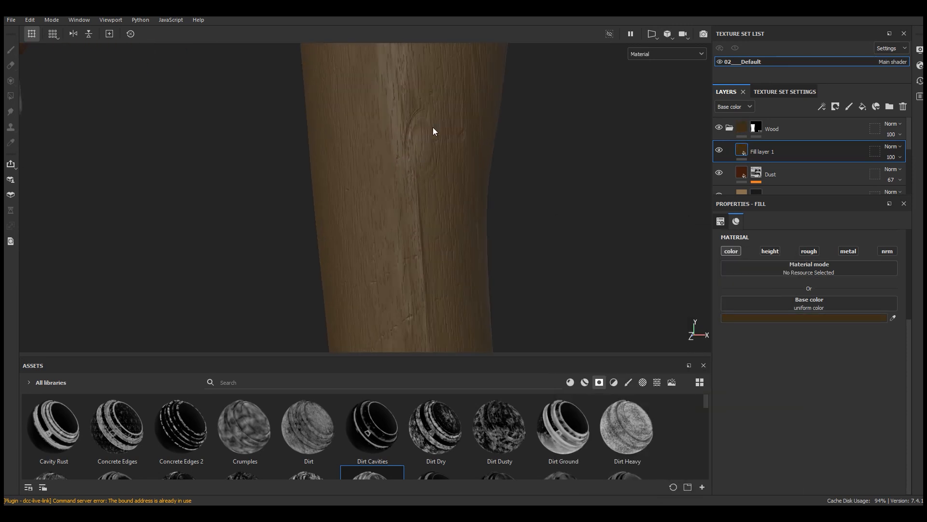
pyautogui.keyDown('alt'); pyautogui.moveTo(432, 129); pyautogui.dragTo(422, 239, button='middle'); pyautogui.keyUp('alt')
pyautogui.click(809, 251)
pyautogui.moveTo(824, 358); pyautogui.dragTo(841, 363)
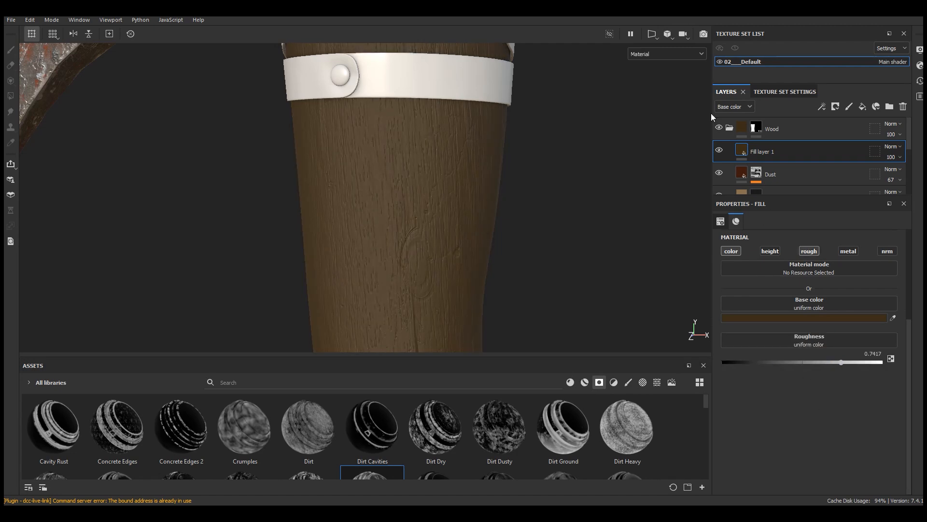
# Step: Mask the dark brown fill in black and drive the mask with a Dripping Rust generator
pyautogui.click(835, 106)
pyautogui.click(850, 130)
pyautogui.click(823, 105)
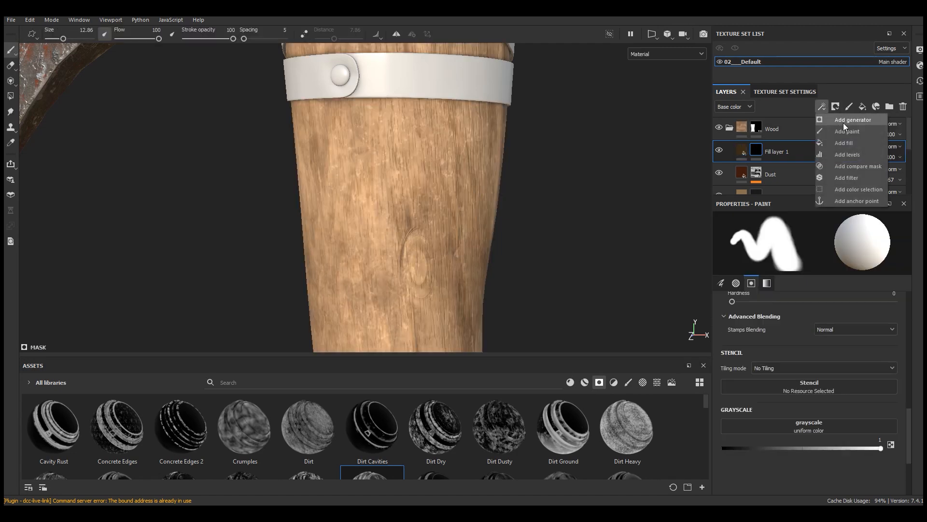
pyautogui.click(844, 124)
pyautogui.click(810, 240)
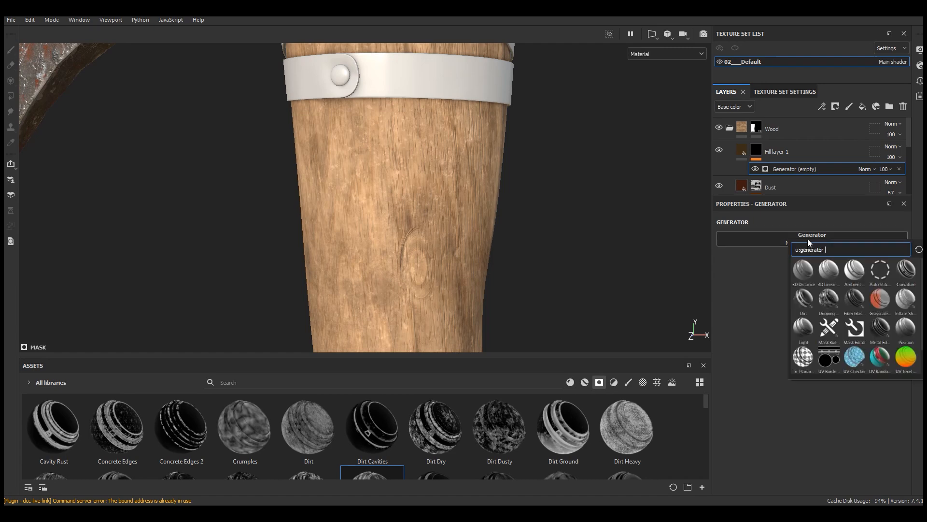
pyautogui.click(829, 299)
# Step: Examine the dark spots along the handle and beneath the metal band from several angles
pyautogui.scroll(-5, 416, 194)
pyautogui.keyDown('alt'); pyautogui.moveTo(417, 193); pyautogui.dragTo(449, 188); pyautogui.keyUp('alt')
pyautogui.scroll(6, 407, 191)
pyautogui.scroll(3, 413, 209)
pyautogui.scroll(-5, 402, 218)
pyautogui.keyDown('alt'); pyautogui.moveTo(527, 145); pyautogui.dragTo(484, 134); pyautogui.keyUp('alt')
pyautogui.scroll(2, 485, 134)
pyautogui.scroll(-3, 485, 134)
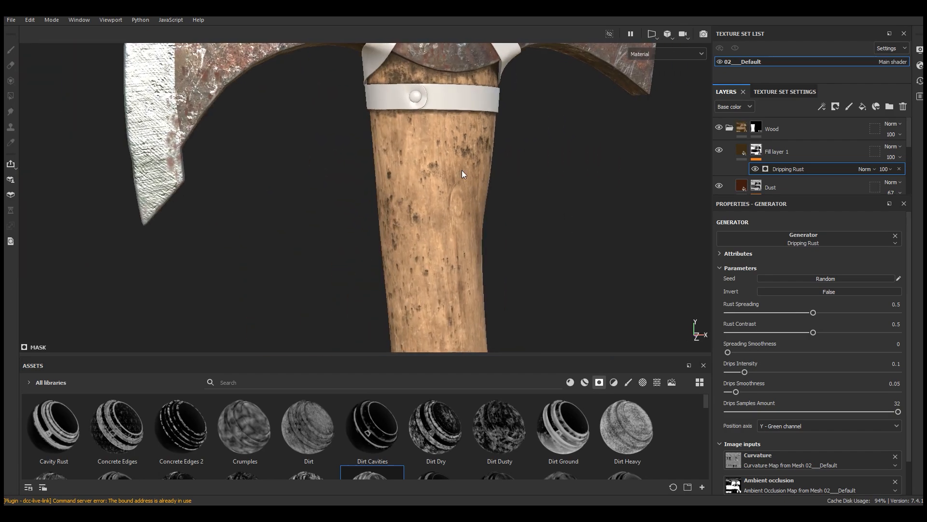
pyautogui.scroll(4, 488, 155)
pyautogui.scroll(2, 456, 156)
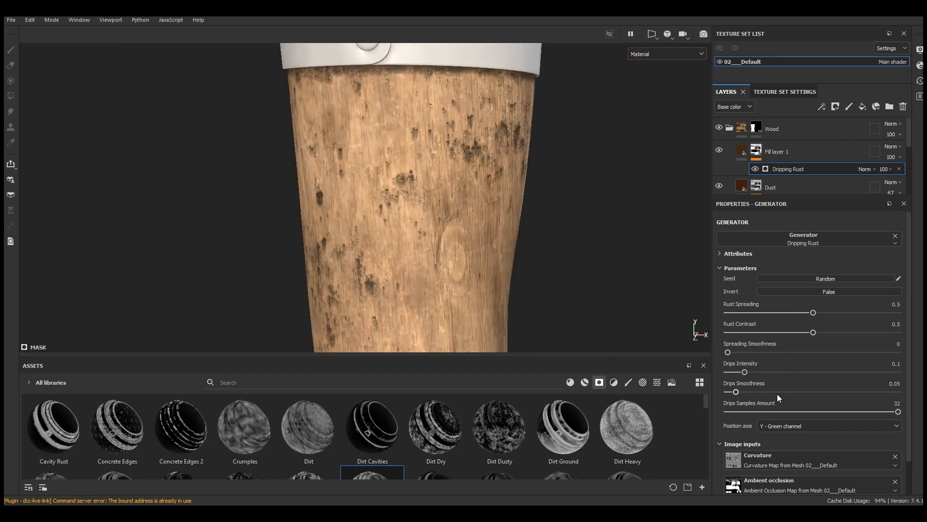
# Step: Reduce the Dripping Rust generator's Rust Spreading to 0.34 so fewer spots cover the handle
pyautogui.moveTo(813, 312); pyautogui.dragTo(786, 313)
pyautogui.scroll(-4, 453, 131)
pyautogui.keyDown('alt'); pyautogui.moveTo(454, 131); pyautogui.dragTo(523, 190); pyautogui.keyUp('alt')
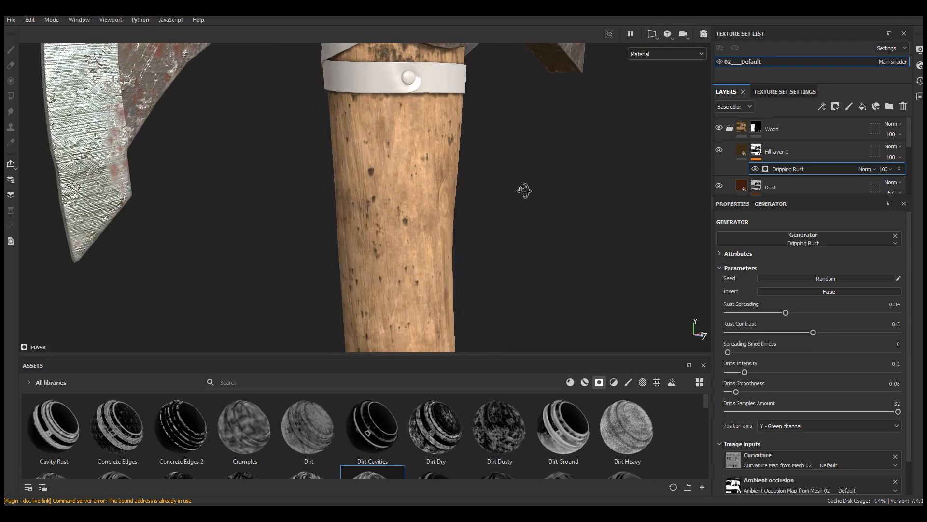
pyautogui.scroll(3, 441, 245)
# Step: Set the generator's Rust Contrast to 0.09, Spreading Smoothness to 0.15 and Drips Intensity to 0.22
pyautogui.moveTo(770, 334); pyautogui.dragTo(766, 375)
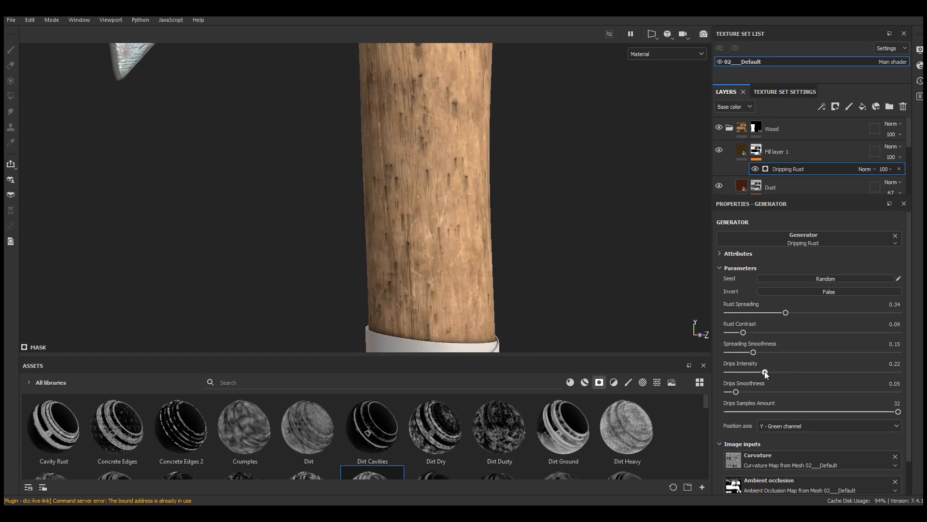
pyautogui.scroll(-5, 454, 141)
pyautogui.keyDown('alt'); pyautogui.moveTo(471, 295); pyautogui.dragTo(436, 236, button='middle'); pyautogui.keyUp('alt')
pyautogui.scroll(3, 437, 236)
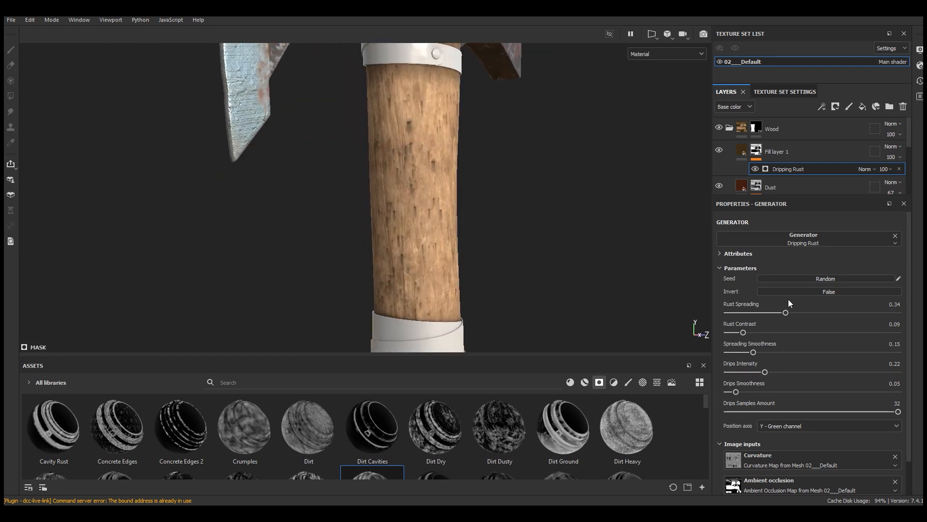
# Step: Lower the dark brown spot layer's opacity to 81 and rename it Dirt
pyautogui.doubleClick(781, 151)
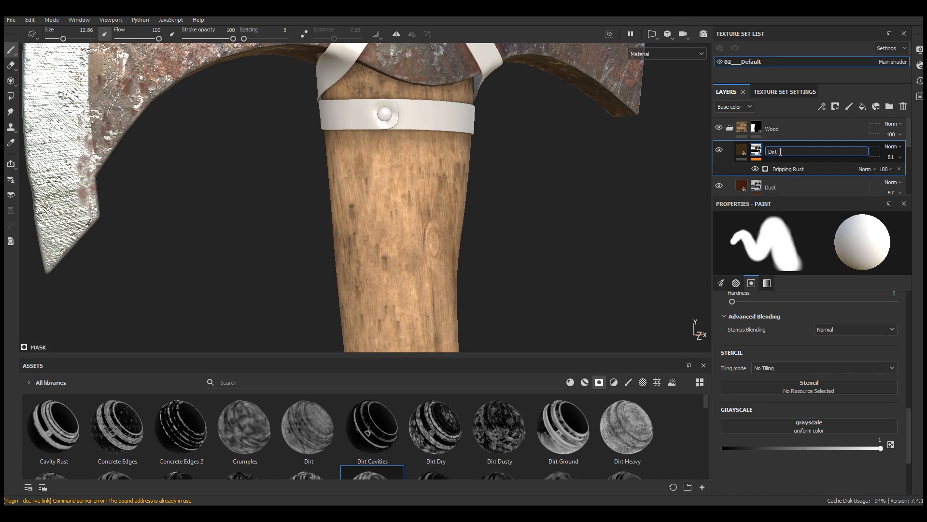
pyautogui.press('Return')
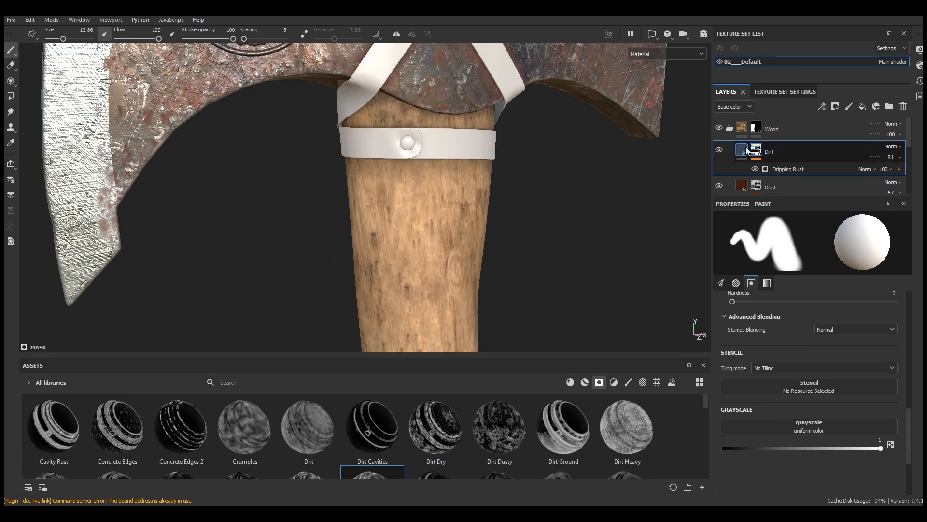
pyautogui.click(756, 148)
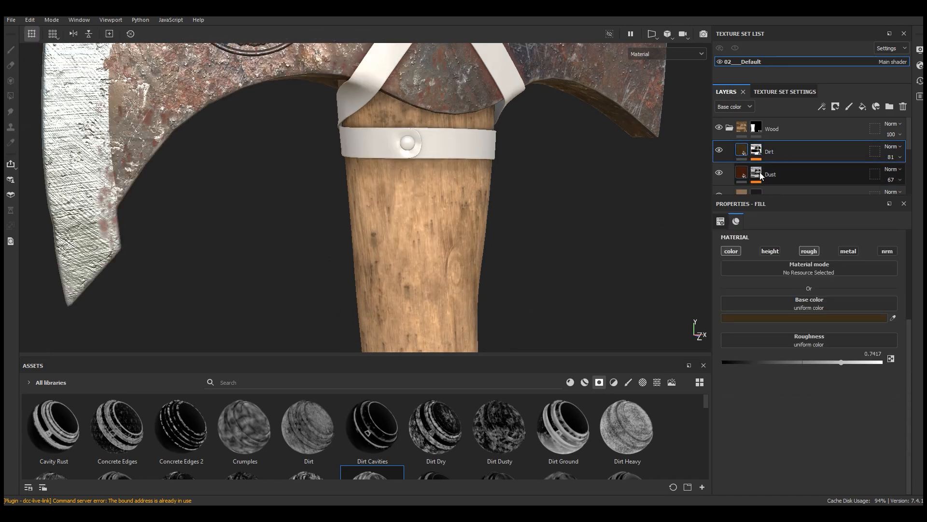
# Step: Duplicate the Dirt layer above itself and reset the copy's mask to plain black
pyautogui.rightClick(744, 153)
pyautogui.click(783, 229)
pyautogui.rightClick(744, 154)
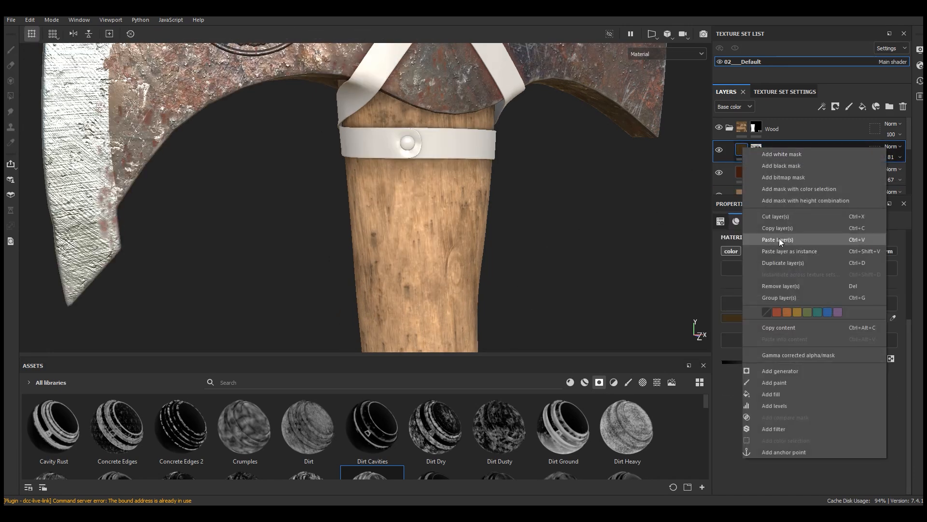
pyautogui.click(782, 240)
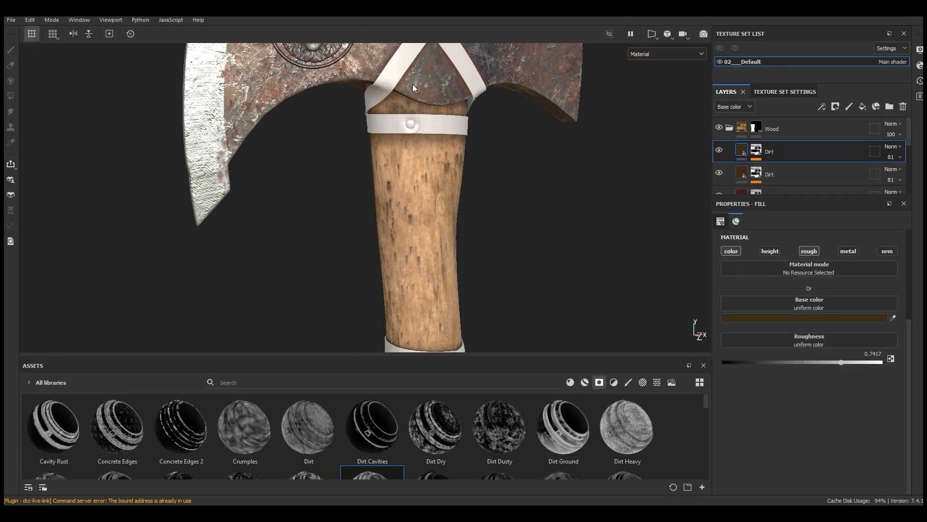
pyautogui.click(755, 153)
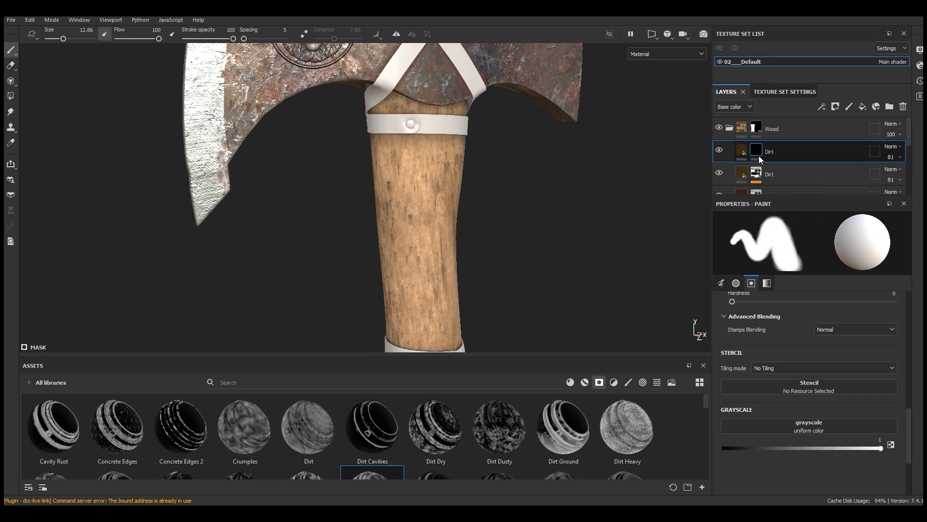
# Step: Give the copied Dirt layer a darker, less saturated brown base color and set its blending mode to Soft light
pyautogui.click(742, 151)
pyautogui.click(795, 318)
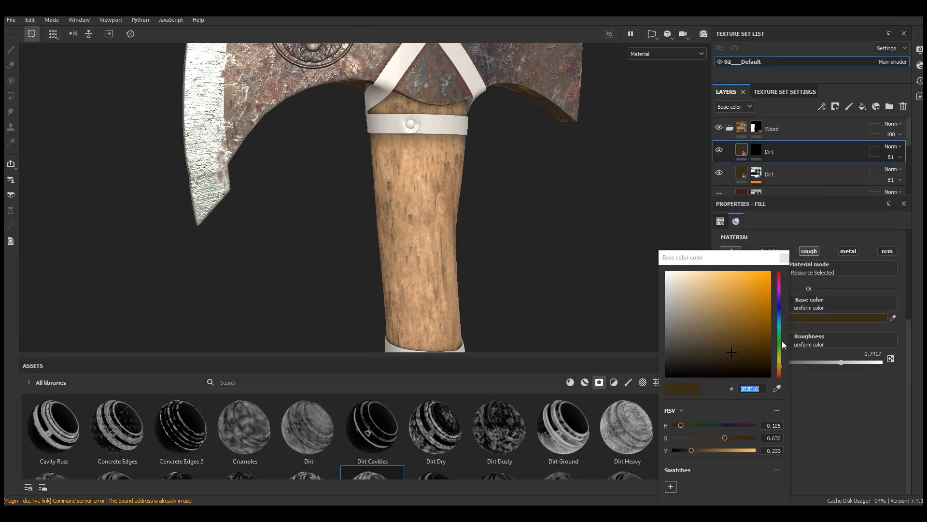
pyautogui.click(615, 371)
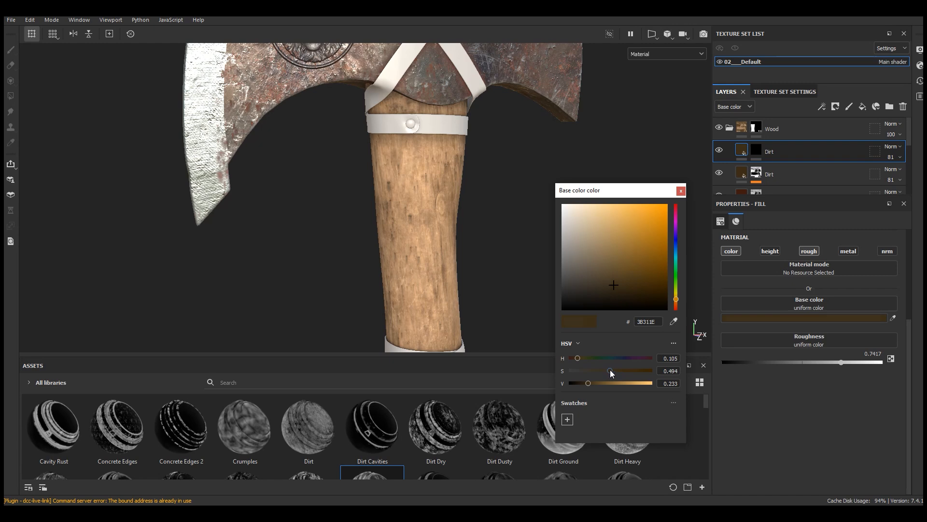
pyautogui.moveTo(587, 382); pyautogui.dragTo(584, 383)
pyautogui.click(681, 191)
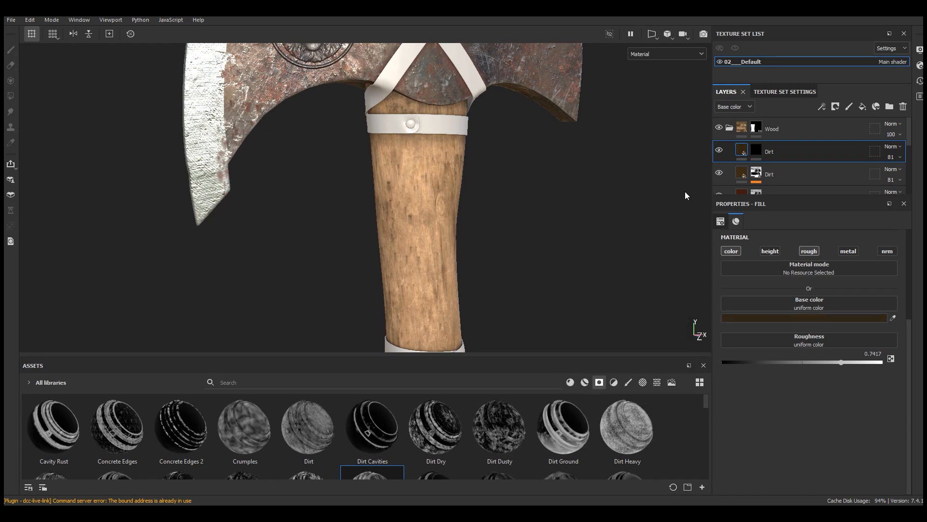
pyautogui.click(892, 146)
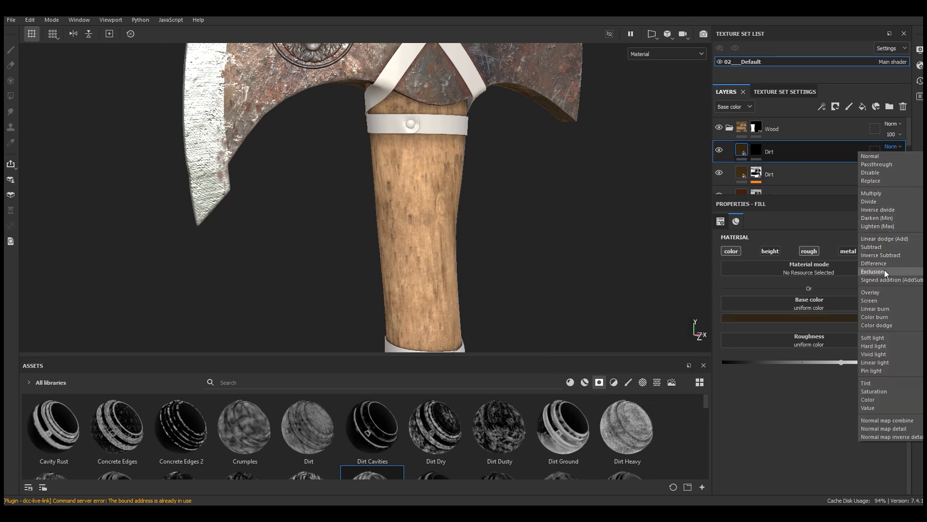
pyautogui.click(876, 338)
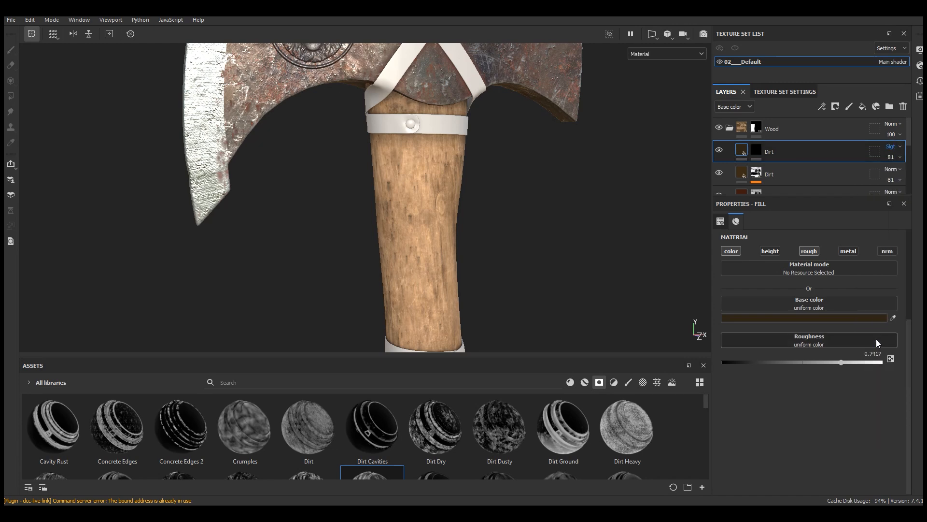
pyautogui.scroll(1, 412, 242)
# Step: Add a fill effect to the copied Dirt layer's black mask
pyautogui.click(756, 150)
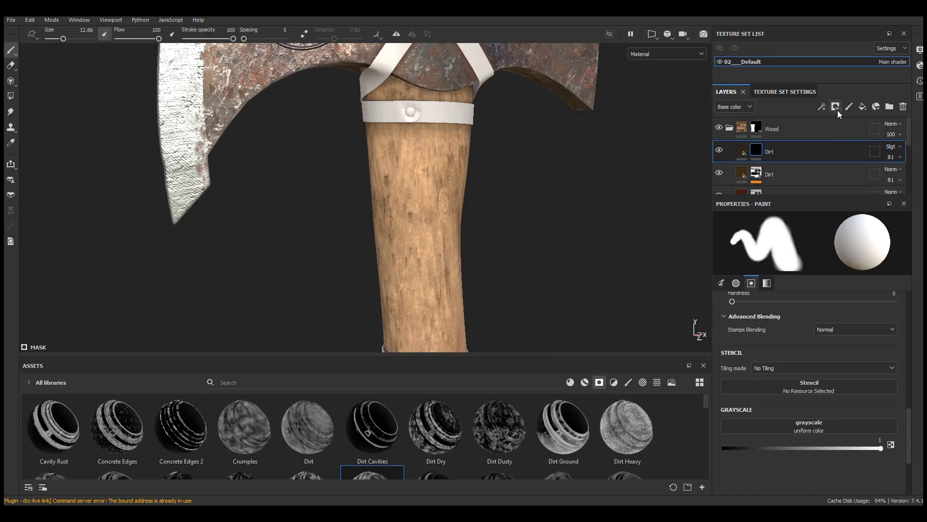
pyautogui.click(822, 106)
pyautogui.click(840, 144)
pyautogui.keyDown('alt'); pyautogui.moveTo(488, 310); pyautogui.dragTo(502, 160, button='middle'); pyautogui.keyUp('alt')
pyautogui.scroll(3, 440, 150)
pyautogui.scroll(-1, 441, 153)
pyautogui.moveTo(430, 356); pyautogui.dragTo(608, 281)
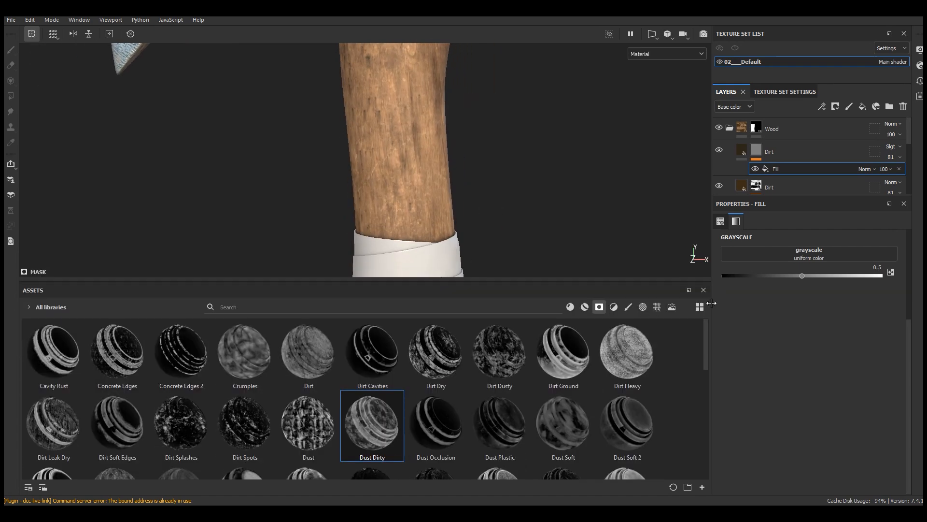
# Step: Search the asset library for wood materials and assign Wood American Cherry as the mask fill's grayscale source
pyautogui.click(658, 308)
pyautogui.click(305, 310)
pyautogui.write('w')
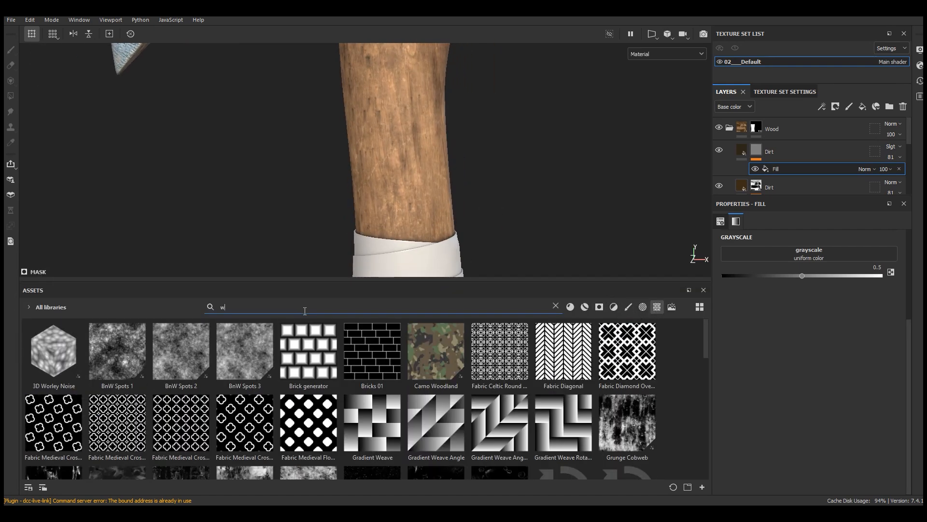
pyautogui.write('oo')
pyautogui.click(571, 306)
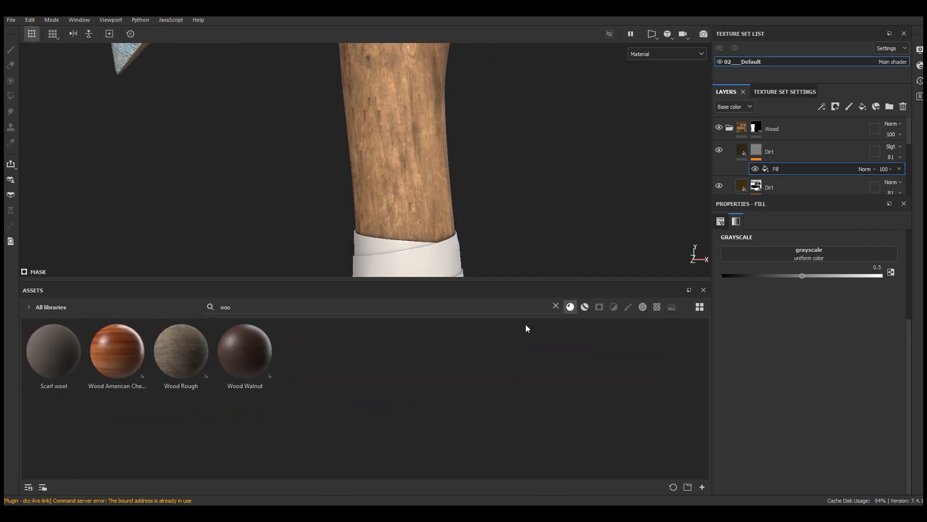
pyautogui.moveTo(133, 349); pyautogui.dragTo(819, 252)
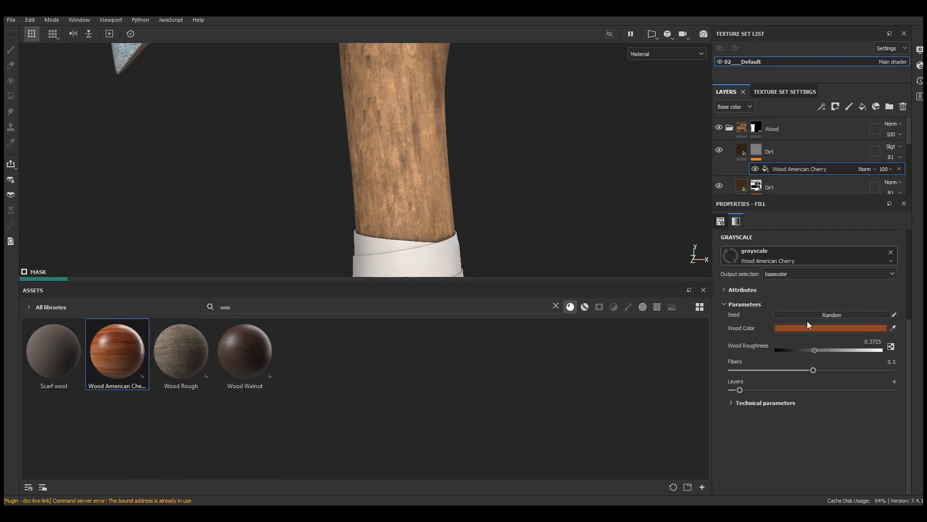
# Step: Display the mask in the viewport and set the wood fill to tri-planar projection with a rotation of 90
pyautogui.moveTo(144, 279); pyautogui.dragTo(150, 372)
pyautogui.scroll(5, 804, 308)
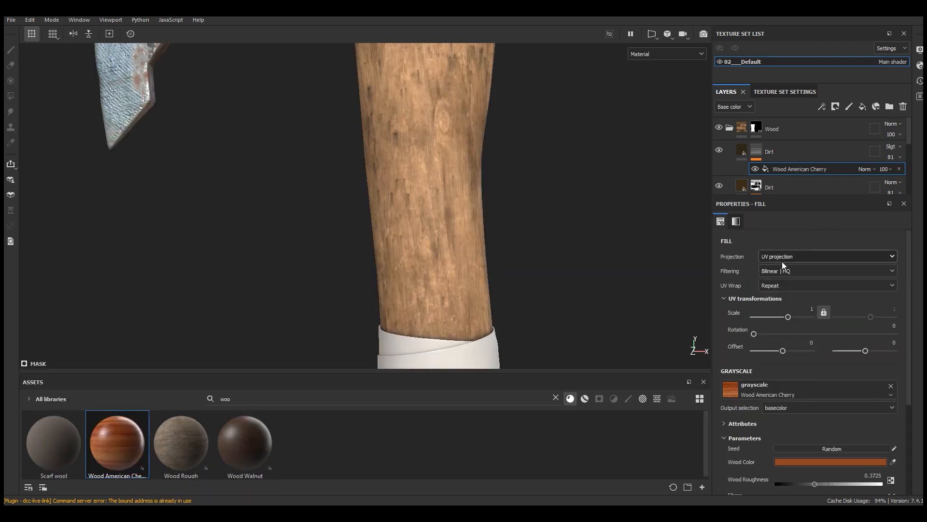
pyautogui.click(666, 54)
pyautogui.click(650, 153)
pyautogui.scroll(-2, 642, 156)
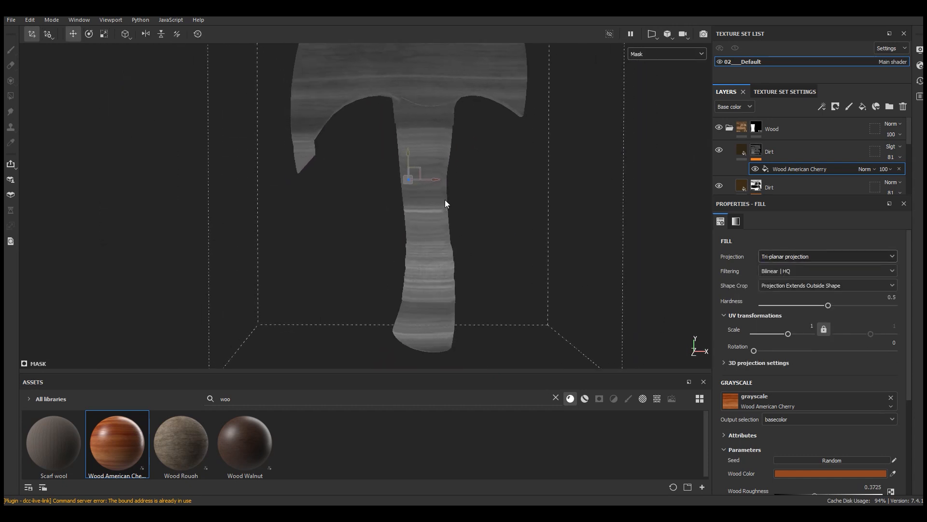
pyautogui.moveTo(465, 180); pyautogui.dragTo(451, 180)
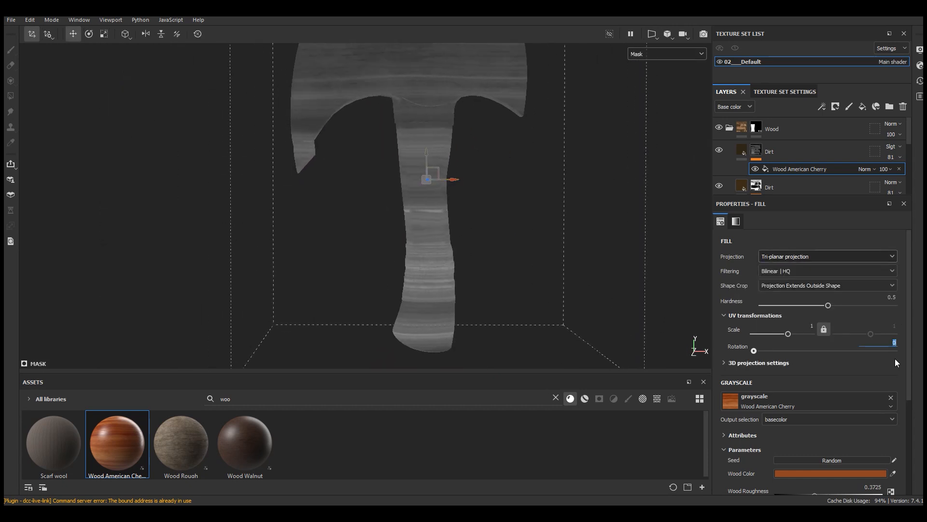
pyautogui.write('90')
pyautogui.press('Return')
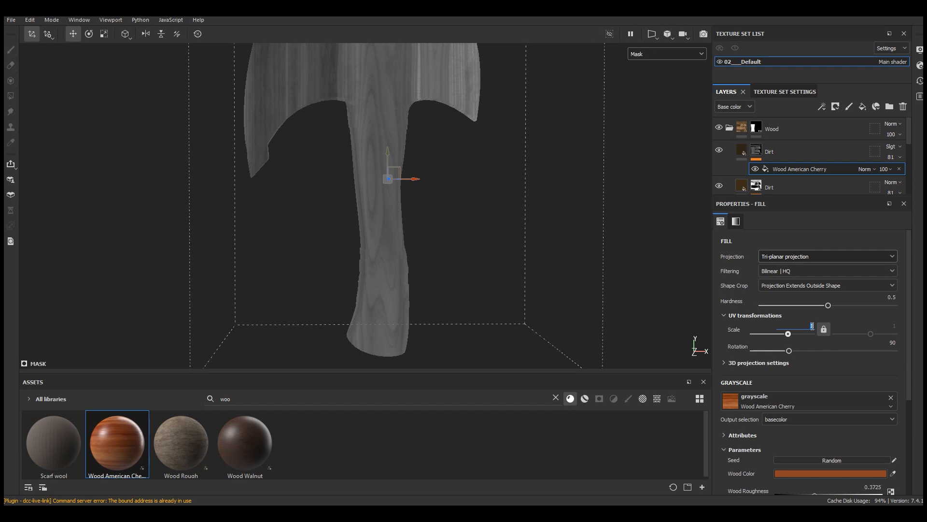
# Step: Try a UV scale of 3 for the wood fill and inspect the grain along the handle
pyautogui.write('3')
pyautogui.press('Return')
pyautogui.keyDown('alt'); pyautogui.moveTo(406, 209); pyautogui.dragTo(394, 294, button='middle'); pyautogui.keyUp('alt')
pyautogui.moveTo(405, 267)
pyautogui.mouseDown()
pyautogui.moveTo(388, 267)
pyautogui.moveTo(395, 267)
pyautogui.mouseUp()
pyautogui.keyDown('alt'); pyautogui.moveTo(395, 266); pyautogui.dragTo(400, 235, button='right'); pyautogui.keyUp('alt')
pyautogui.moveTo(382, 224); pyautogui.dragTo(430, 139)
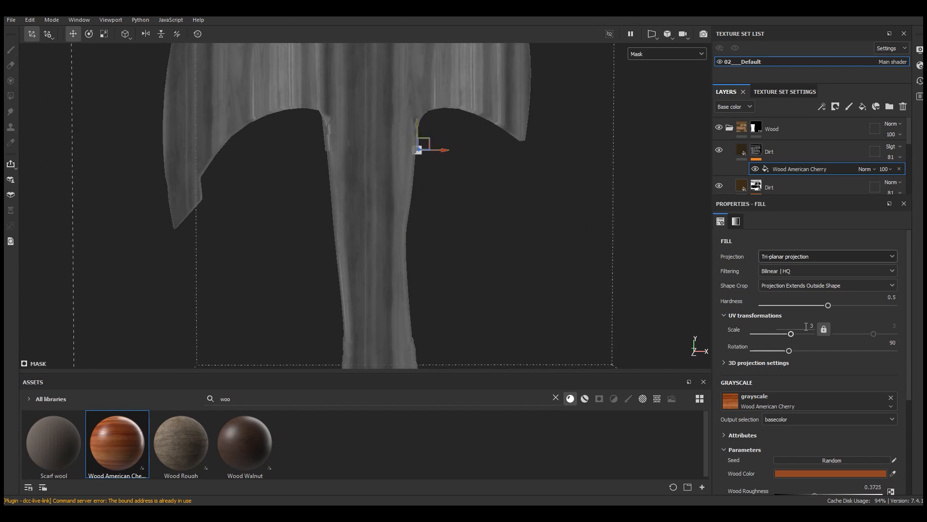
# Step: Set the wood fill's UV scale to 2 and centre its projection on the handle
pyautogui.press('Return')
pyautogui.scroll(-3, 407, 245)
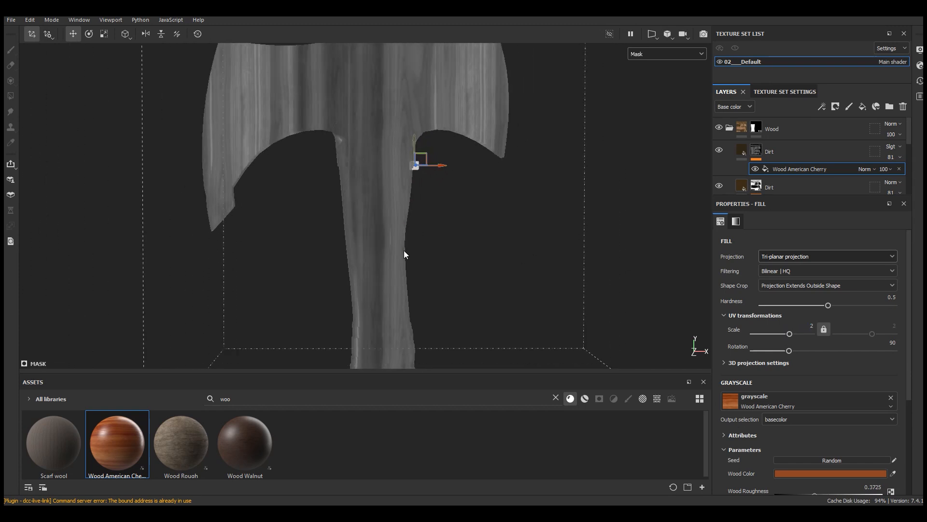
pyautogui.moveTo(436, 175); pyautogui.dragTo(406, 171)
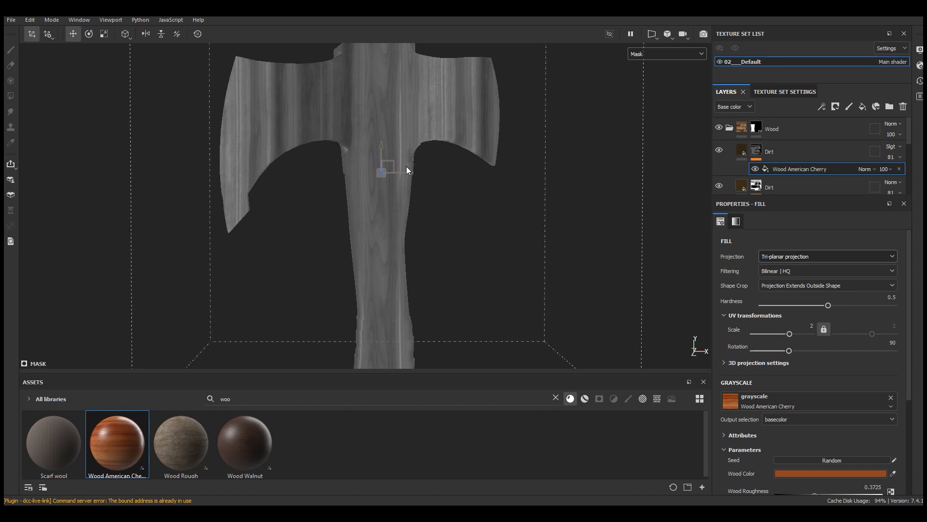
# Step: Raise the wood fill's Fibers to 0.94 and return the viewport to the full material display
pyautogui.scroll(-3, 413, 179)
pyautogui.scroll(2, 381, 175)
pyautogui.keyDown('alt'); pyautogui.moveTo(381, 176); pyautogui.dragTo(386, 239); pyautogui.keyUp('alt')
pyautogui.keyDown('alt'); pyautogui.moveTo(479, 291); pyautogui.dragTo(472, 265, button='middle'); pyautogui.keyUp('alt')
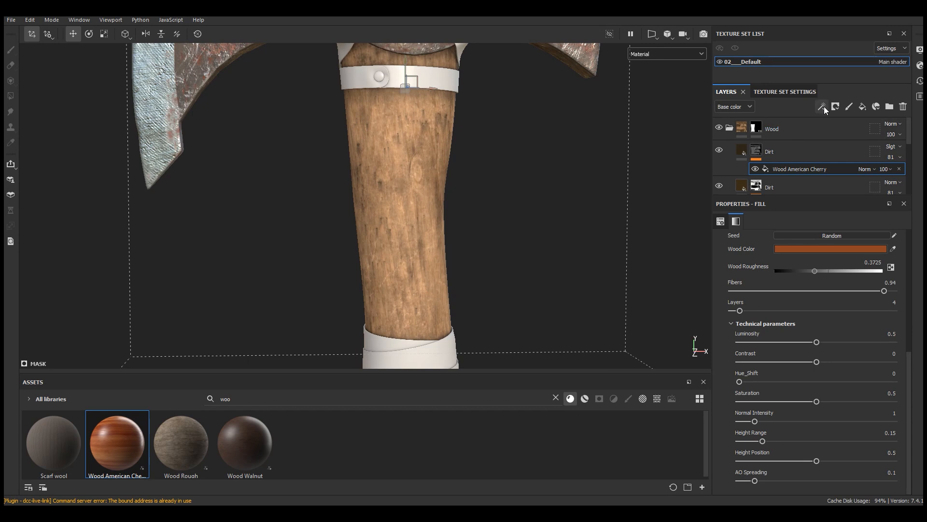
# Step: Add an anchor point above the wood fill in the mask stack and display the mask in the viewport
pyautogui.click(824, 106)
pyautogui.click(842, 200)
pyautogui.scroll(2, 419, 338)
pyautogui.click(789, 181)
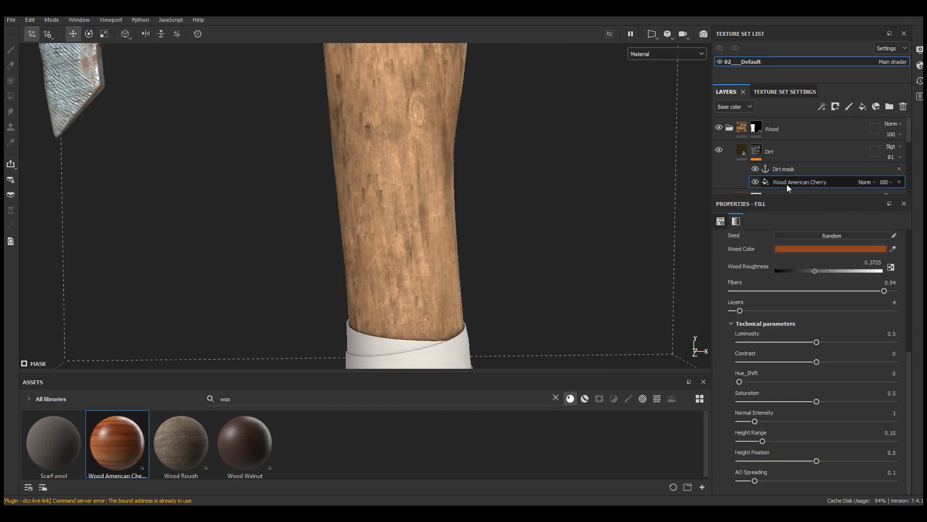
pyautogui.click(663, 54)
pyautogui.click(645, 153)
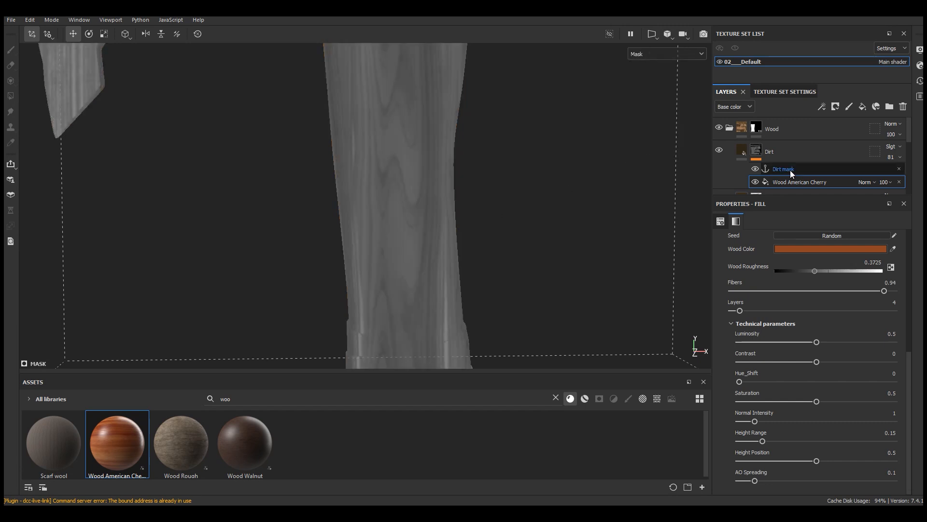
# Step: Rename the copied Dirt layer to Hight pattern and its anchor point to Hight pattern mask
pyautogui.click(791, 171)
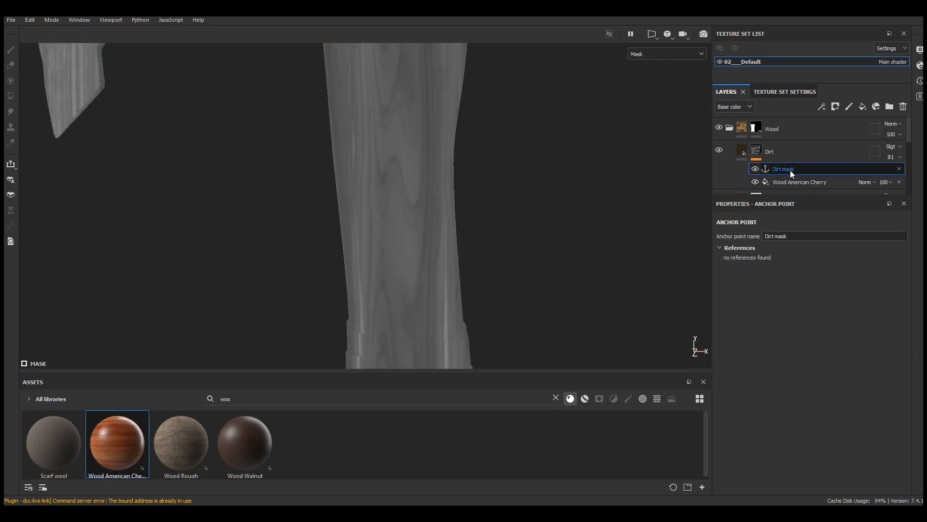
pyautogui.doubleClick(771, 151)
pyautogui.write('Hight pattern')
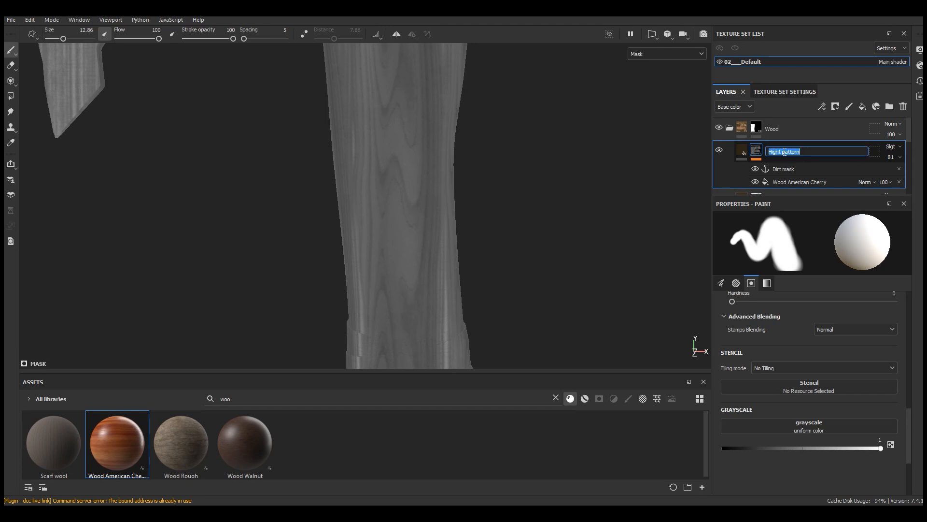
pyautogui.click(795, 170)
pyautogui.click(792, 235)
pyautogui.write('Hight pattern mask')
pyautogui.press('Return')
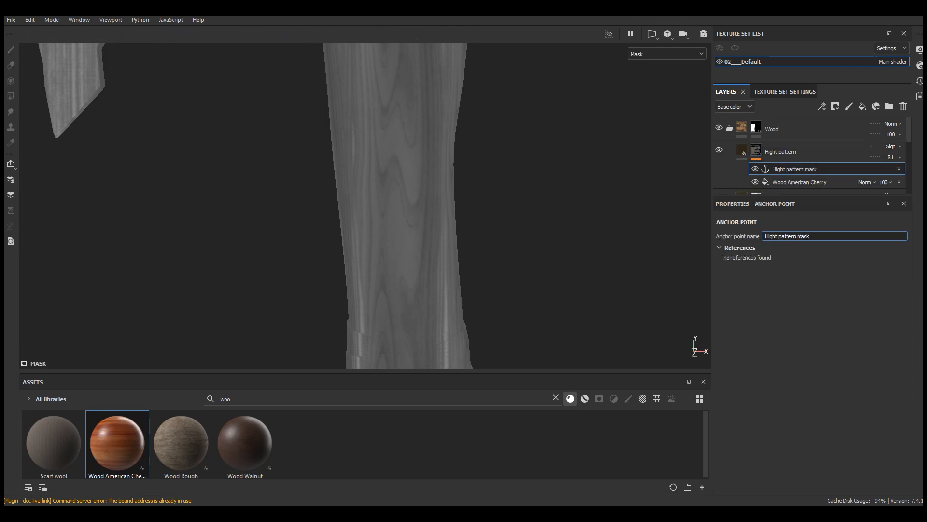
# Step: Add a Highpass filter above the anchor point in the Hight pattern mask
pyautogui.click(822, 107)
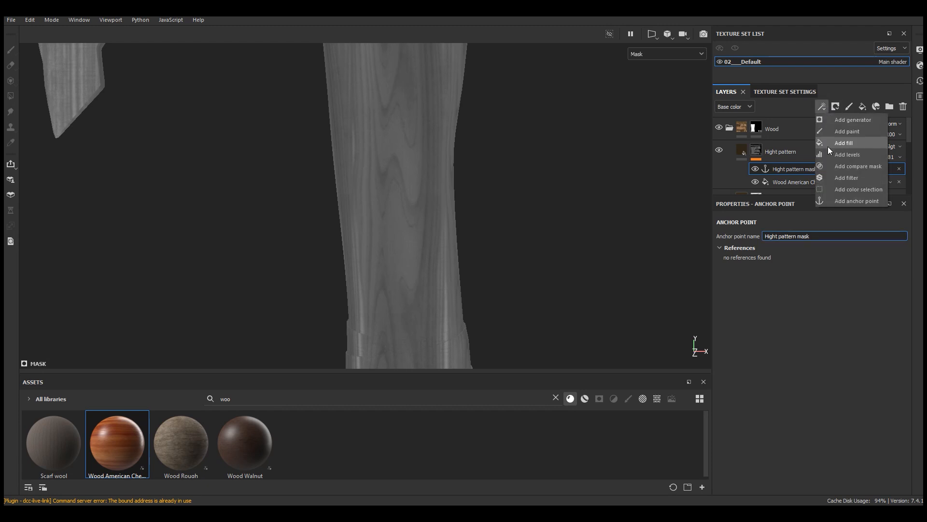
pyautogui.click(842, 178)
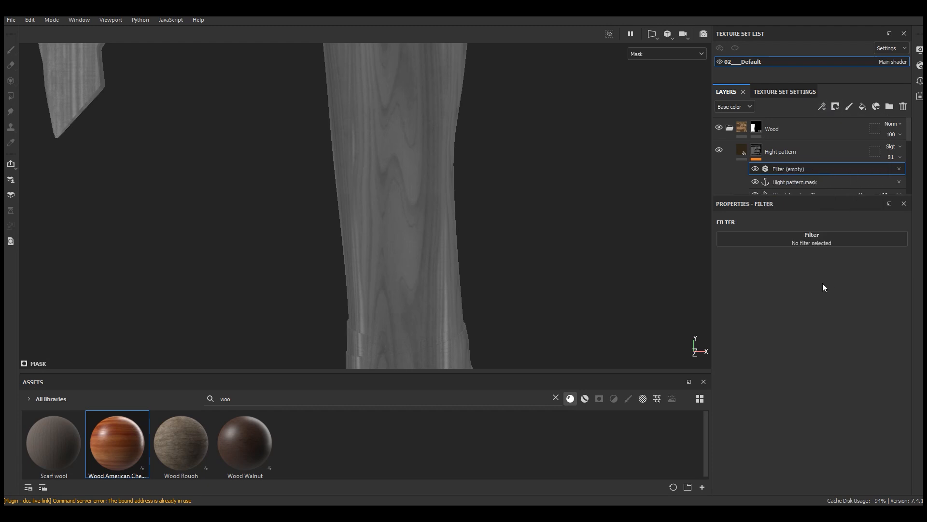
pyautogui.click(801, 234)
pyautogui.scroll(-3, 892, 330)
pyautogui.scroll(-3, 890, 330)
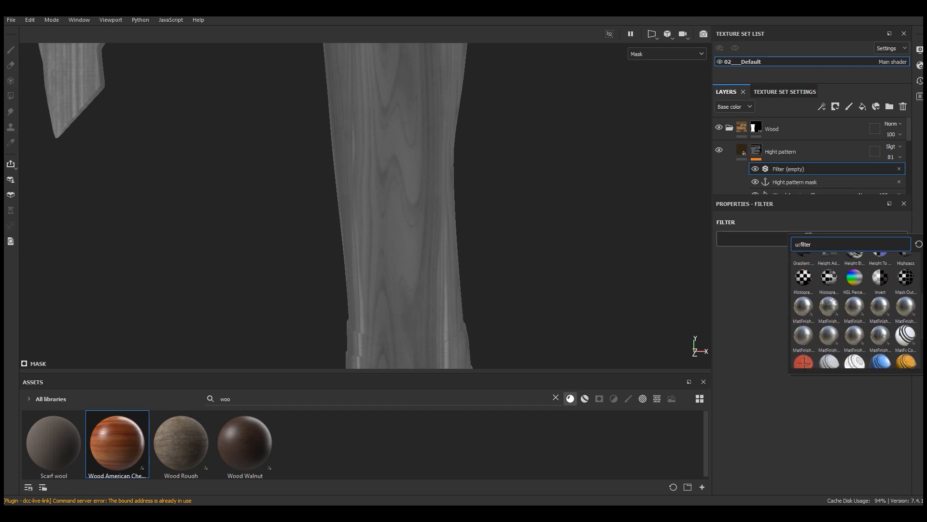
pyautogui.scroll(4, 893, 329)
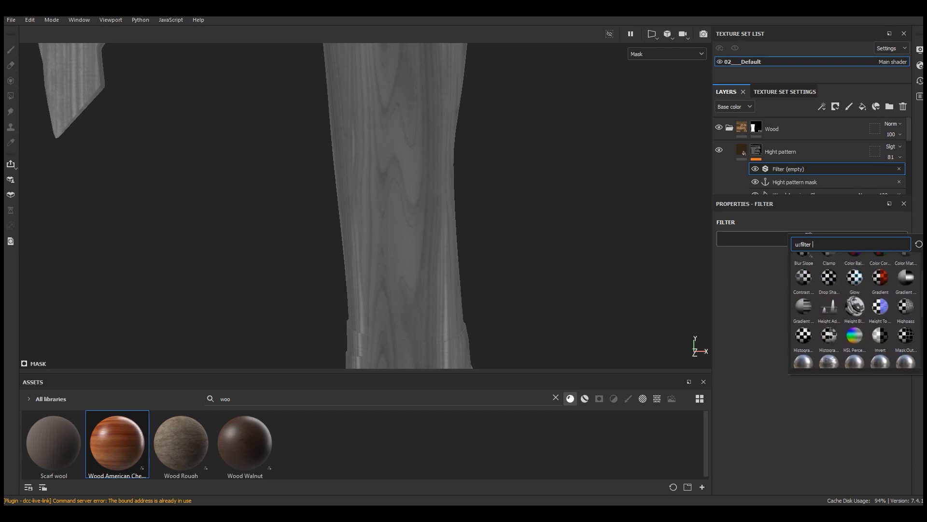
pyautogui.click(905, 325)
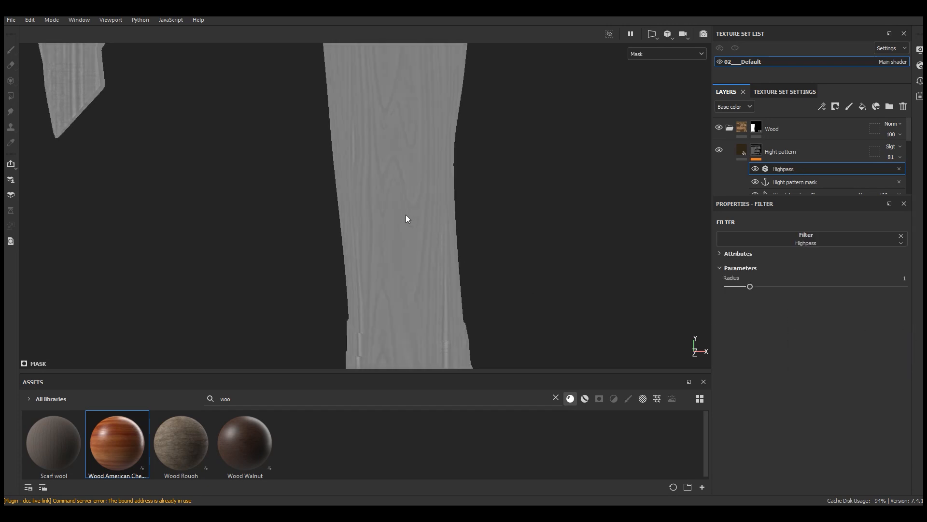
# Step: Set the Highpass radius to 1.07 and compare the mask with the filter off and on
pyautogui.scroll(-2, 403, 209)
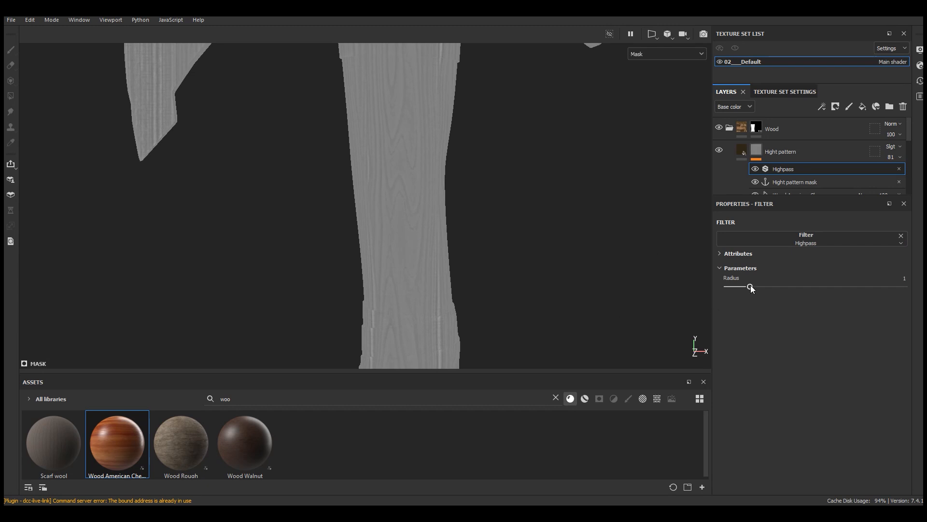
pyautogui.moveTo(752, 286); pyautogui.dragTo(751, 286)
pyautogui.click(755, 168)
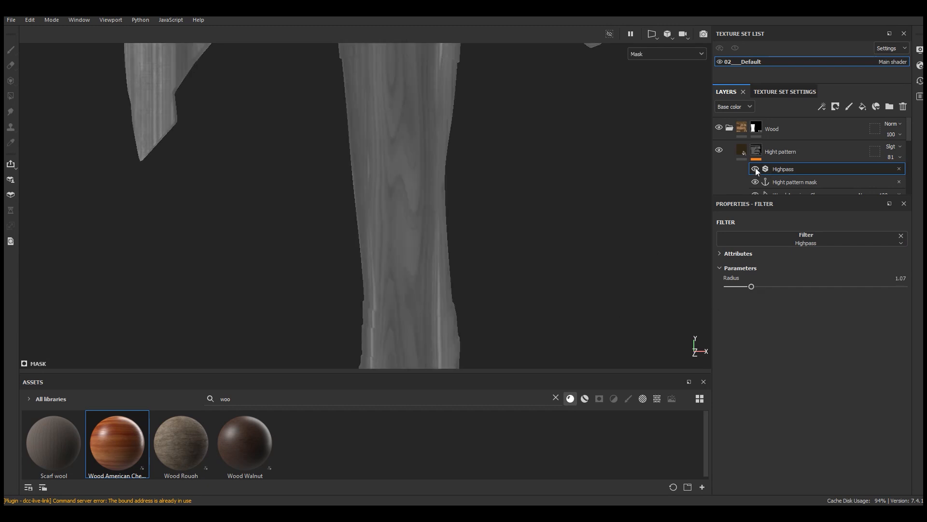
pyautogui.scroll(-3, 358, 265)
pyautogui.scroll(6, 408, 75)
# Step: Add a Levels effect above Highpass and sharpen the grain contrast with input black about 0.47 and input white 0.527
pyautogui.click(821, 107)
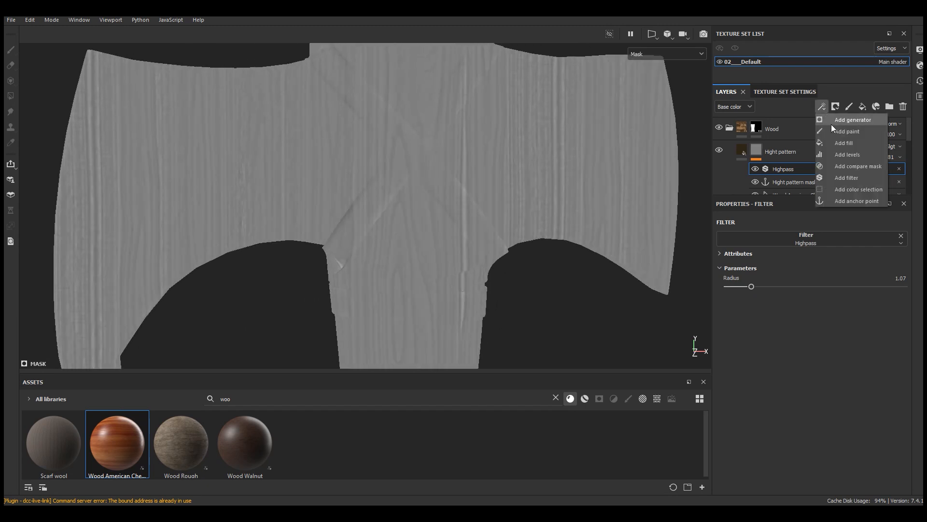
pyautogui.click(848, 156)
pyautogui.moveTo(902, 244); pyautogui.dragTo(820, 245)
pyautogui.moveTo(723, 245); pyautogui.dragTo(807, 246)
pyautogui.scroll(-3, 439, 127)
pyautogui.scroll(6, 448, 298)
pyautogui.keyDown('alt'); pyautogui.moveTo(453, 241); pyautogui.dragTo(435, 251); pyautogui.keyUp('alt')
pyautogui.keyDown('alt'); pyautogui.moveTo(456, 83); pyautogui.dragTo(466, 283, button='middle'); pyautogui.keyUp('alt')
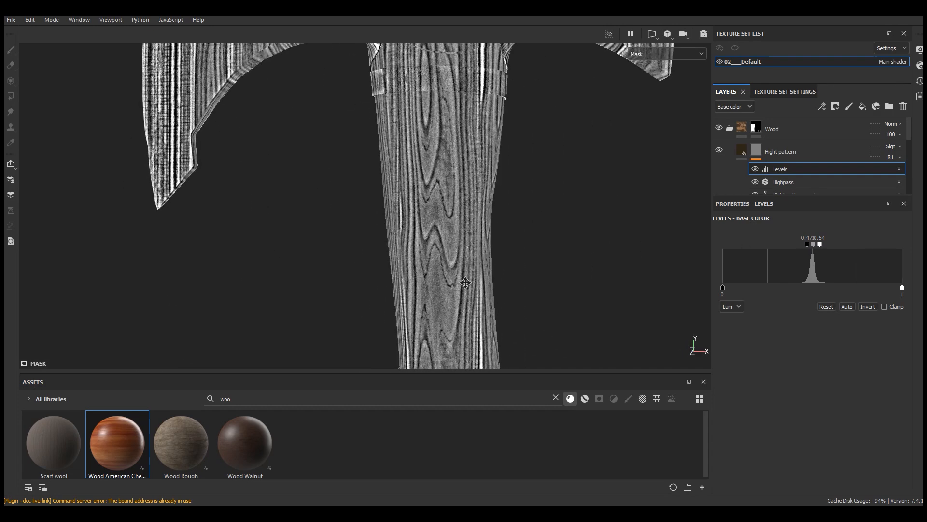
pyautogui.moveTo(819, 244); pyautogui.dragTo(807, 245)
pyautogui.scroll(5, 460, 214)
pyautogui.scroll(3, 461, 214)
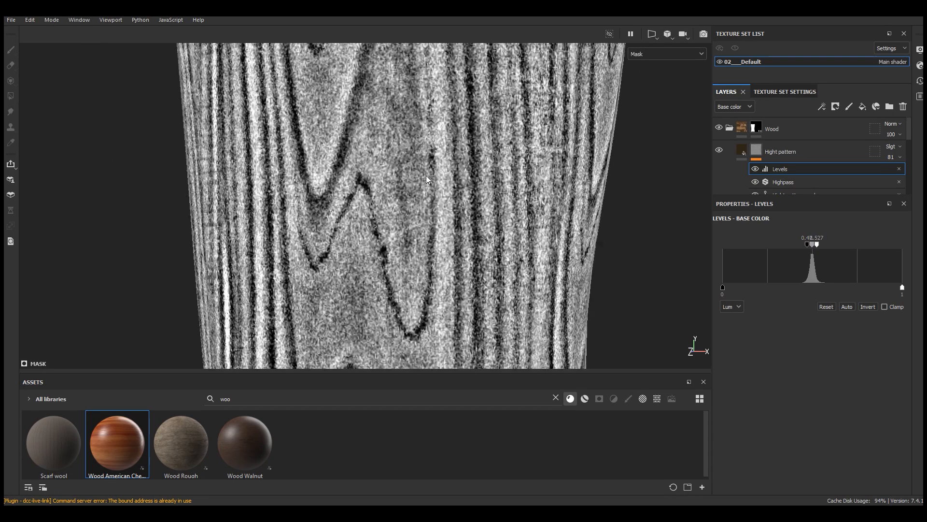
# Step: Add a Blur filter above Levels in the Hight pattern mask and set its intensity to 0.18
pyautogui.click(644, 54)
pyautogui.click(639, 76)
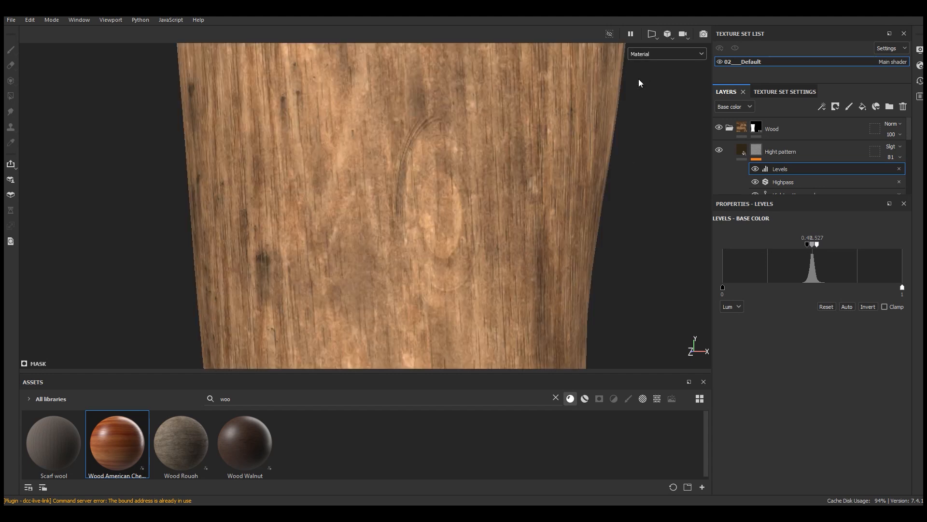
pyautogui.scroll(-5, 640, 82)
pyautogui.click(821, 105)
pyautogui.click(846, 177)
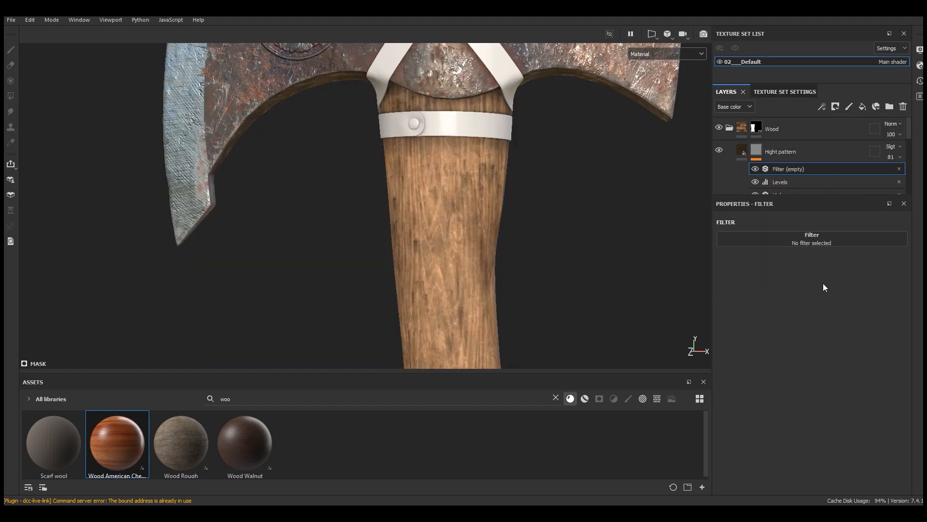
pyautogui.click(838, 238)
pyautogui.click(879, 271)
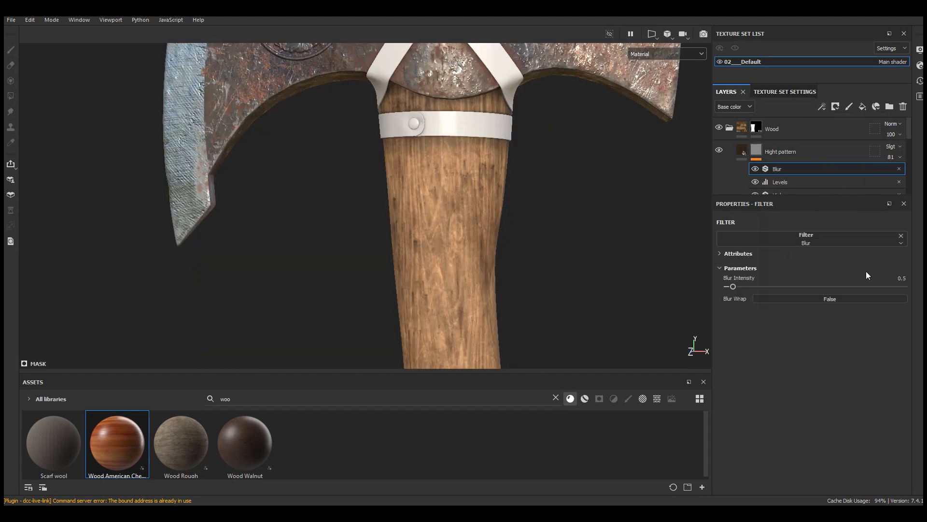
pyautogui.click(648, 48)
pyautogui.click(654, 155)
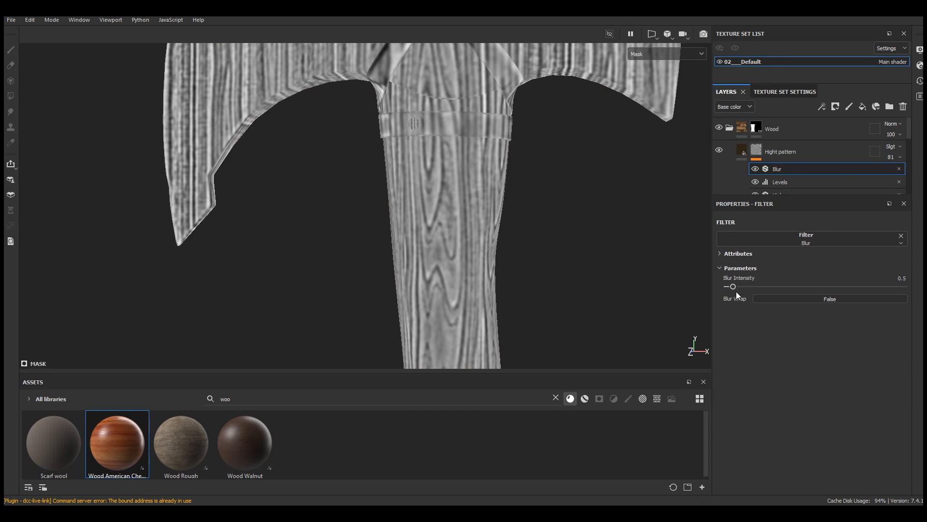
pyautogui.moveTo(734, 285); pyautogui.dragTo(729, 286)
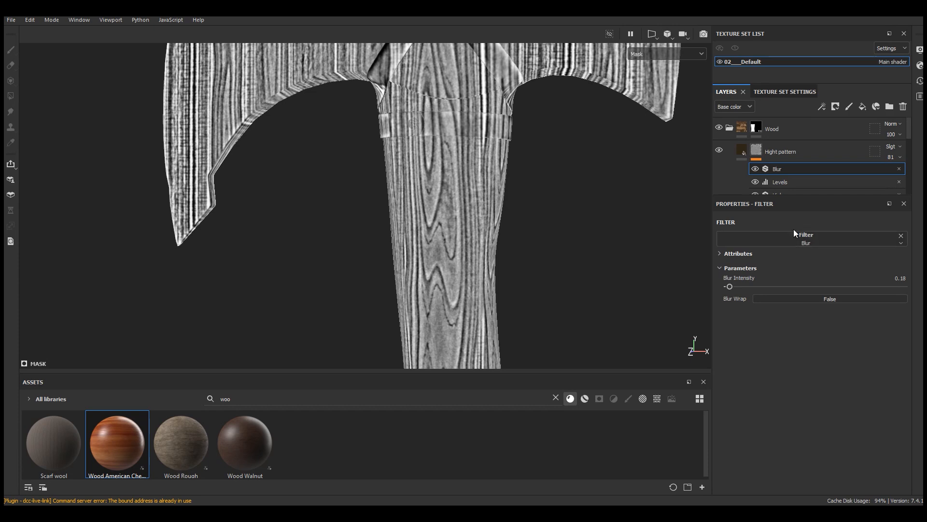
# Step: Add a Levels effect above Blur with output white 0.702, input white 0.688 and midtone 2.172, and check the handle's material
pyautogui.click(822, 105)
pyautogui.click(840, 156)
pyautogui.moveTo(902, 287); pyautogui.dragTo(849, 289)
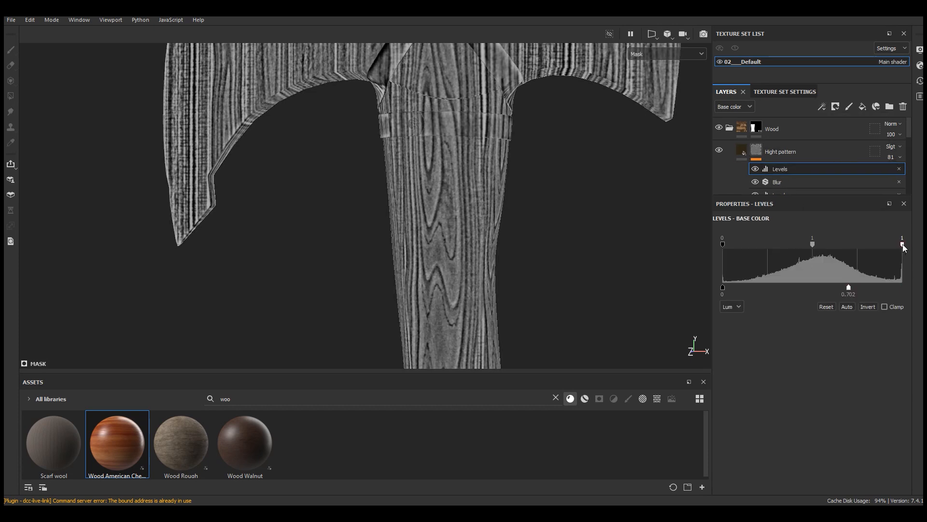
pyautogui.moveTo(903, 245); pyautogui.dragTo(848, 245)
pyautogui.moveTo(777, 244); pyautogui.dragTo(789, 245)
pyautogui.click(675, 55)
pyautogui.click(648, 78)
pyautogui.scroll(-5, 423, 139)
pyautogui.scroll(4, 420, 311)
pyautogui.scroll(4, 392, 328)
pyautogui.keyDown('alt'); pyautogui.moveTo(415, 321); pyautogui.dragTo(420, 300); pyautogui.keyUp('alt')
pyautogui.scroll(-4, 435, 290)
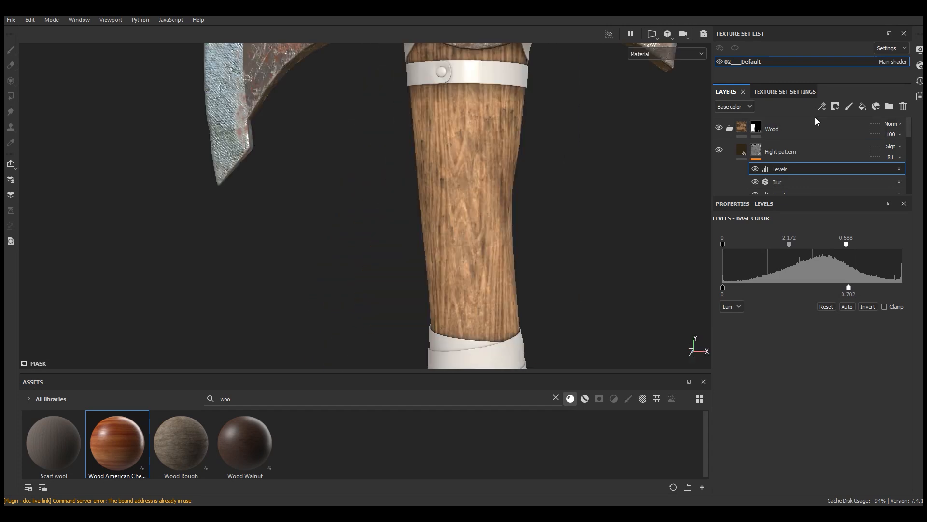
# Step: Add a Warp filter above the newest Levels in the Hight pattern mask and display the mask up close
pyautogui.click(822, 107)
pyautogui.click(844, 179)
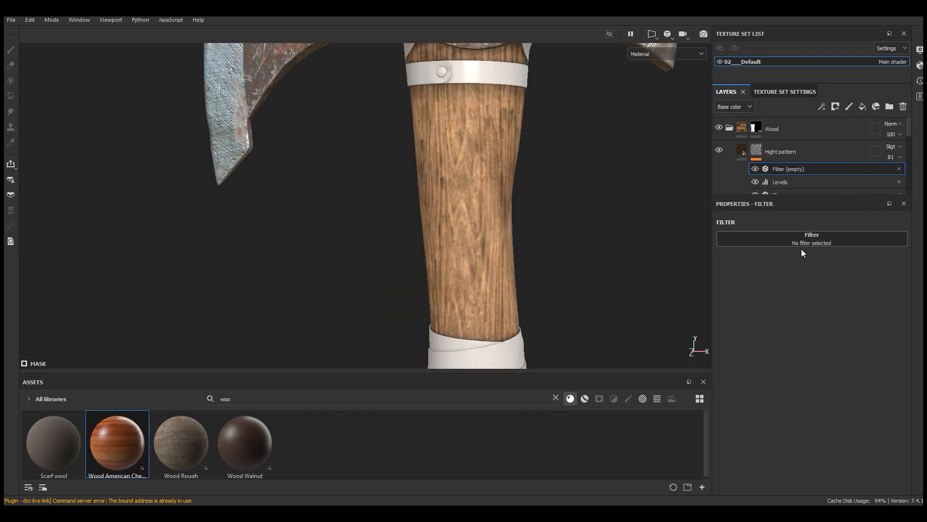
pyautogui.click(801, 244)
pyautogui.click(906, 355)
pyautogui.click(667, 54)
pyautogui.click(650, 139)
pyautogui.scroll(3, 474, 285)
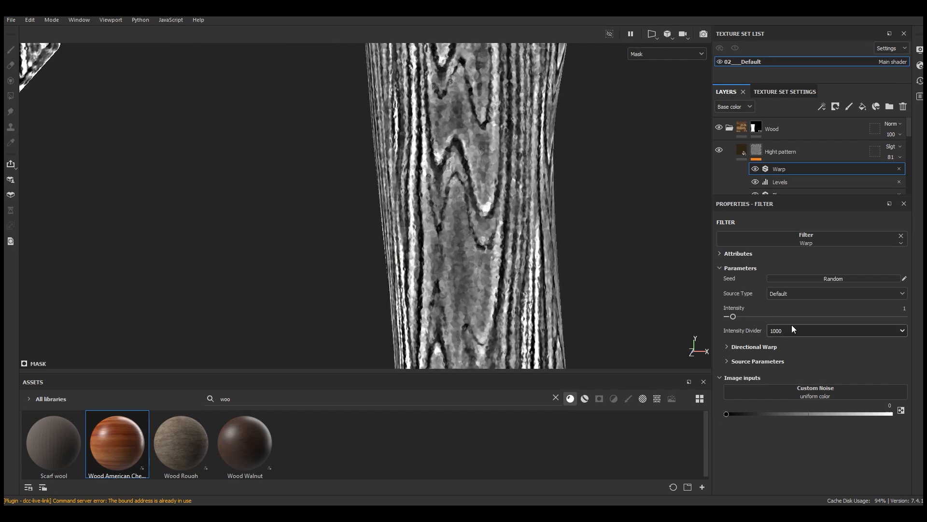
# Step: Set the Warp intensity to 0.18, compare the mask with the filter off and on, and return to the material display
pyautogui.moveTo(733, 318); pyautogui.dragTo(729, 317)
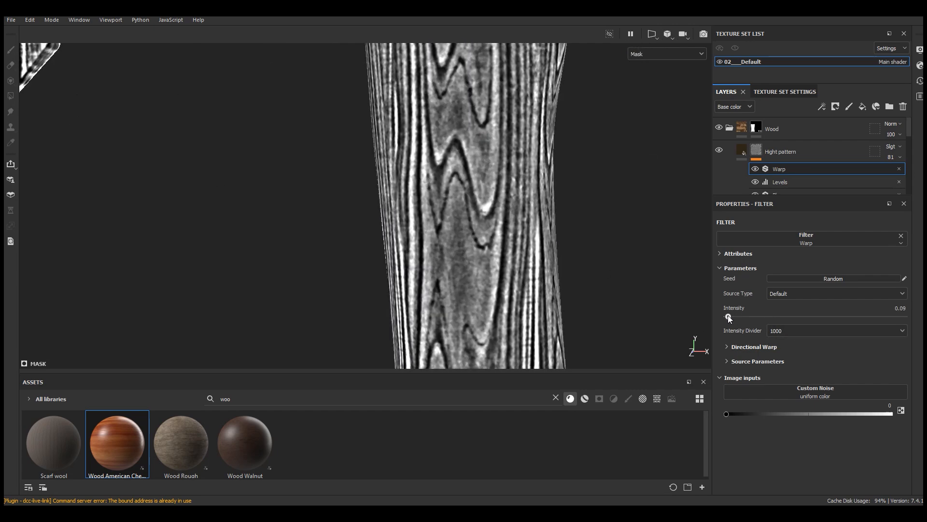
pyautogui.scroll(6, 439, 159)
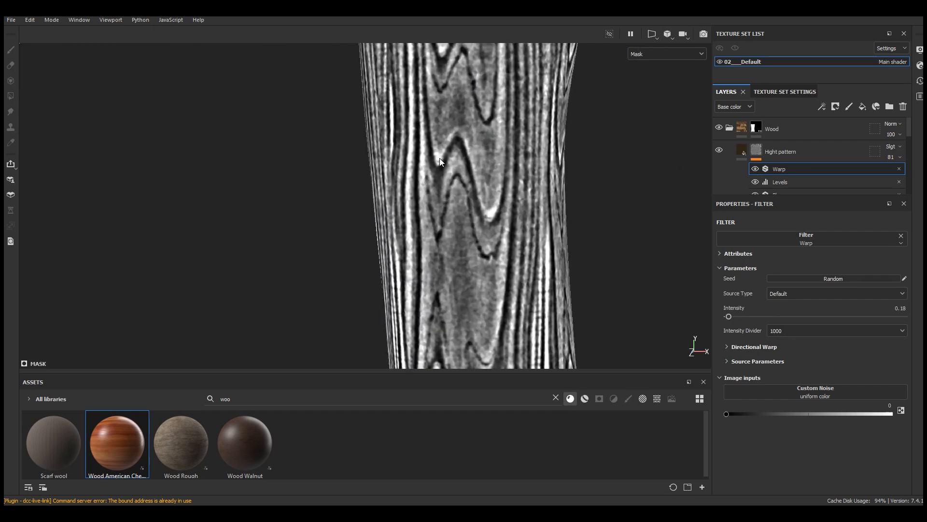
pyautogui.click(755, 170)
pyautogui.click(755, 169)
pyautogui.press('f')
pyautogui.click(667, 54)
pyautogui.click(645, 65)
# Step: Enable the height channel on the Hight pattern fill and set its height to about 0.14
pyautogui.click(740, 153)
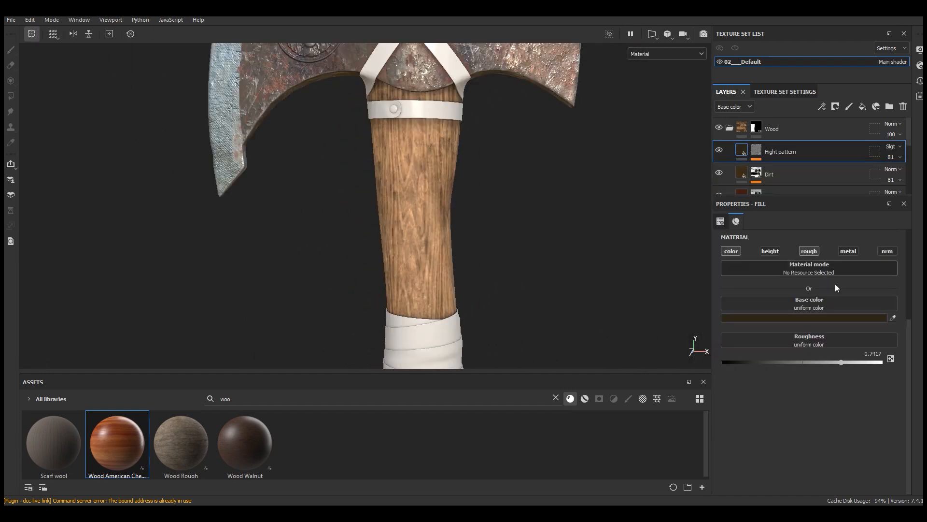
pyautogui.scroll(2, 764, 259)
pyautogui.click(770, 309)
pyautogui.scroll(5, 415, 332)
pyautogui.moveTo(802, 420); pyautogui.dragTo(814, 421)
pyautogui.scroll(-4, 363, 285)
pyautogui.scroll(-2, 438, 181)
pyautogui.scroll(6, 444, 116)
# Step: Compare the handle with the Hight pattern layer off and on, and lower the layer's height to about 0.093
pyautogui.keyDown('alt'); pyautogui.moveTo(407, 165); pyautogui.dragTo(582, 187); pyautogui.keyUp('alt')
pyautogui.scroll(-5, 483, 145)
pyautogui.keyDown('alt'); pyautogui.moveTo(399, 110); pyautogui.dragTo(445, 309); pyautogui.keyUp('alt')
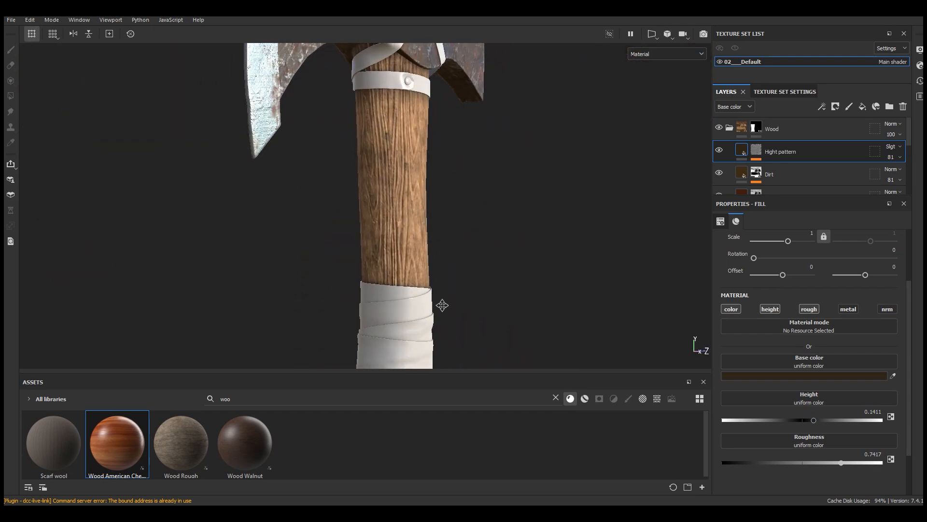
pyautogui.keyDown('alt'); pyautogui.moveTo(445, 309); pyautogui.dragTo(463, 136, button='middle'); pyautogui.keyUp('alt')
pyautogui.scroll(4, 417, 263)
pyautogui.keyDown('alt'); pyautogui.moveTo(417, 263); pyautogui.dragTo(417, 237); pyautogui.keyUp('alt')
pyautogui.scroll(3, 415, 234)
pyautogui.click(719, 151)
pyautogui.click(720, 150)
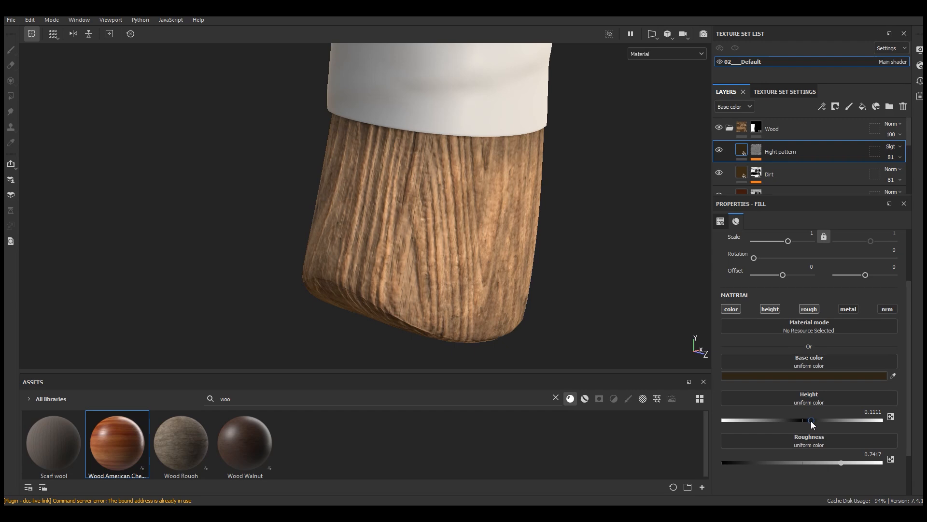
pyautogui.scroll(-5, 448, 352)
pyautogui.keyDown('alt'); pyautogui.moveTo(493, 140); pyautogui.dragTo(466, 248, button='middle'); pyautogui.keyUp('alt')
pyautogui.scroll(-2, 465, 248)
pyautogui.keyDown('alt'); pyautogui.moveTo(465, 242); pyautogui.dragTo(493, 211); pyautogui.keyUp('alt')
pyautogui.scroll(3, 500, 211)
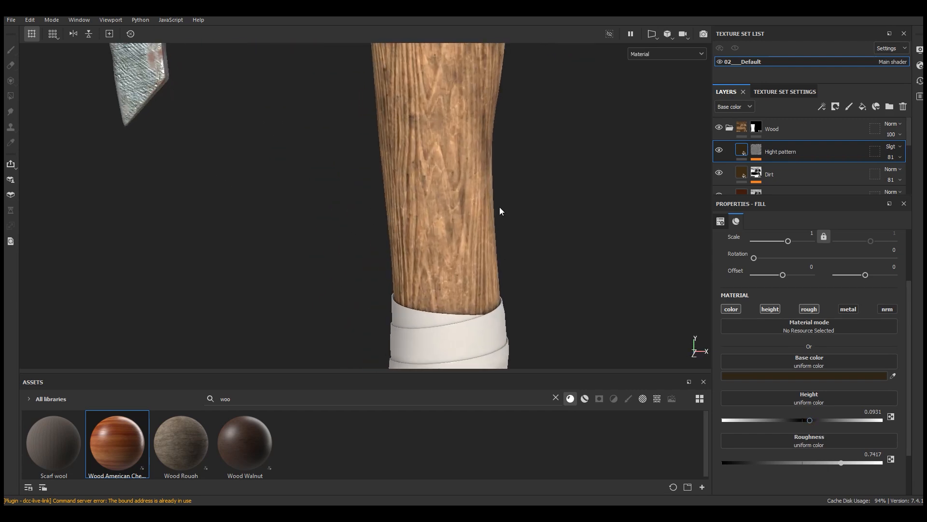
# Step: Change the Hight pattern base color to yellowish brown, hex 7A581C
pyautogui.click(804, 376)
pyautogui.click(703, 450)
pyautogui.moveTo(702, 450)
pyautogui.mouseDown()
pyautogui.moveTo(715, 450)
pyautogui.moveTo(690, 451)
pyautogui.mouseUp()
pyautogui.moveTo(746, 357); pyautogui.dragTo(754, 326)
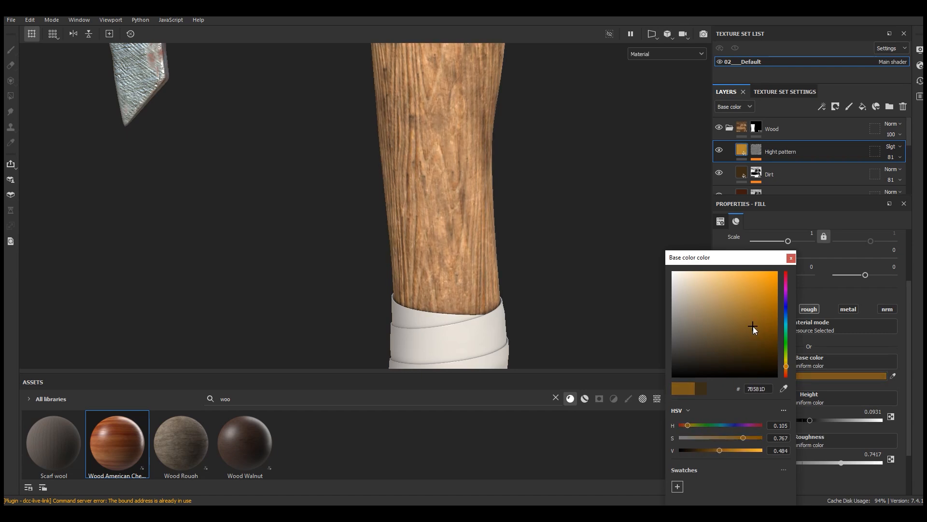
pyautogui.press('f')
pyautogui.scroll(5, 429, 293)
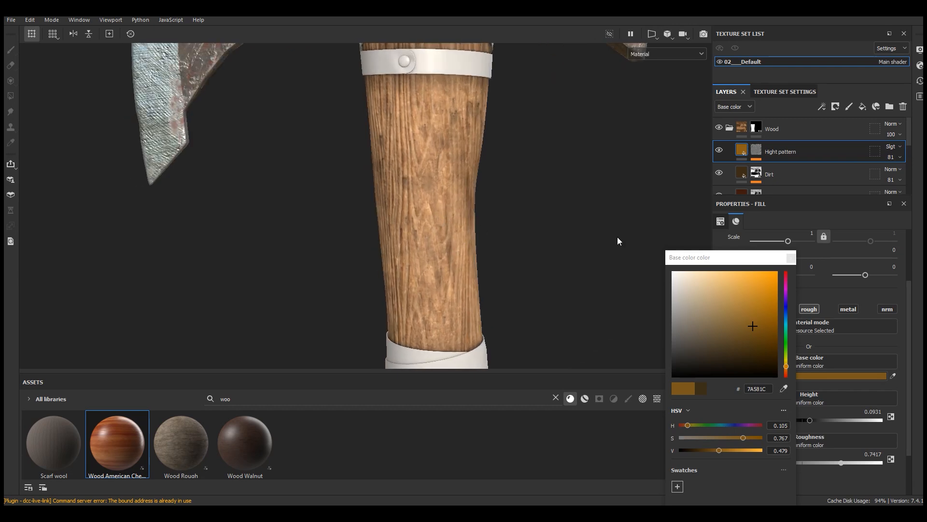
# Step: Shift the projection of the Wood American Cherry fill in the Hight pattern mask sideways to reposition the grain on the handle
pyautogui.click(757, 153)
pyautogui.click(812, 189)
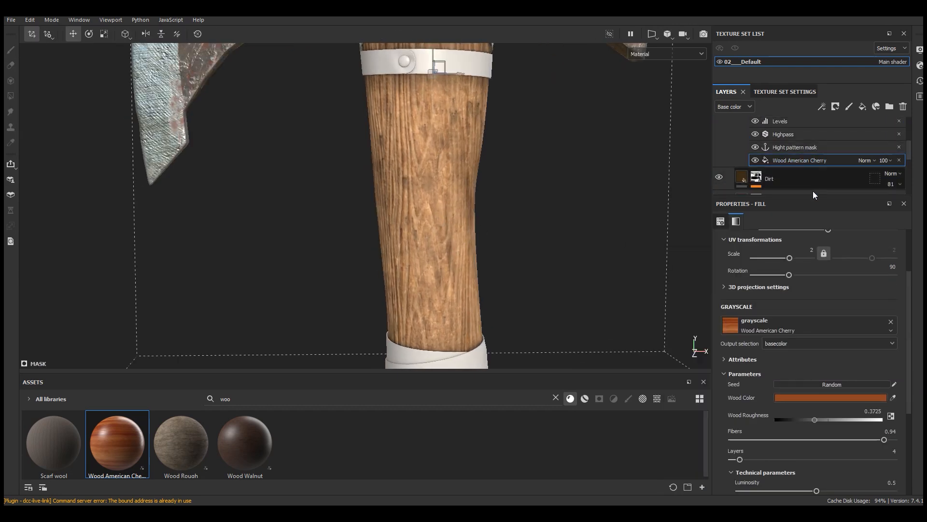
pyautogui.scroll(-3, 367, 167)
pyautogui.keyDown('alt'); pyautogui.moveTo(367, 167); pyautogui.dragTo(386, 160); pyautogui.keyUp('alt')
pyautogui.scroll(3, 398, 155)
pyautogui.scroll(-3, 398, 229)
pyautogui.keyDown('alt'); pyautogui.moveTo(398, 230); pyautogui.dragTo(414, 244); pyautogui.keyUp('alt')
pyautogui.scroll(-1, 414, 244)
pyautogui.scroll(-1, 414, 241)
pyautogui.moveTo(439, 114)
pyautogui.mouseDown()
pyautogui.moveTo(466, 113)
pyautogui.moveTo(455, 113)
pyautogui.mouseUp()
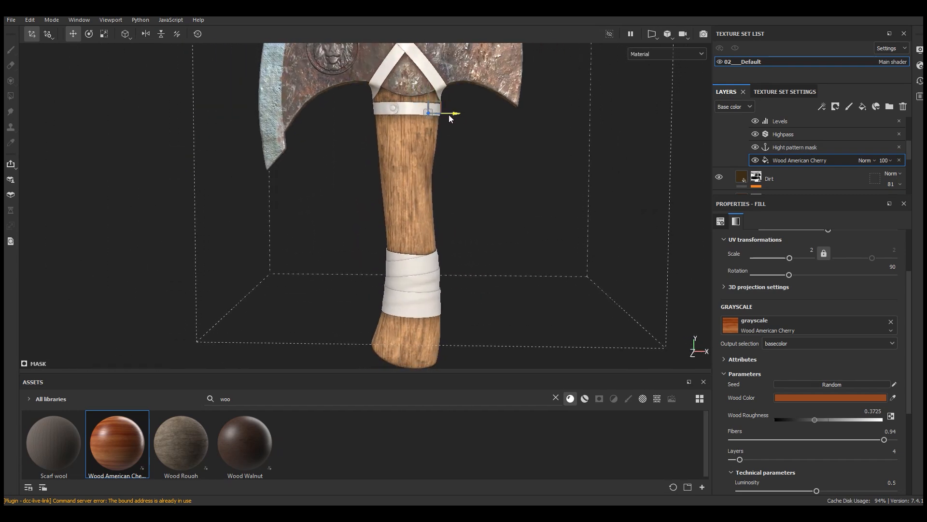
pyautogui.scroll(4, 455, 112)
pyautogui.scroll(-5, 432, 209)
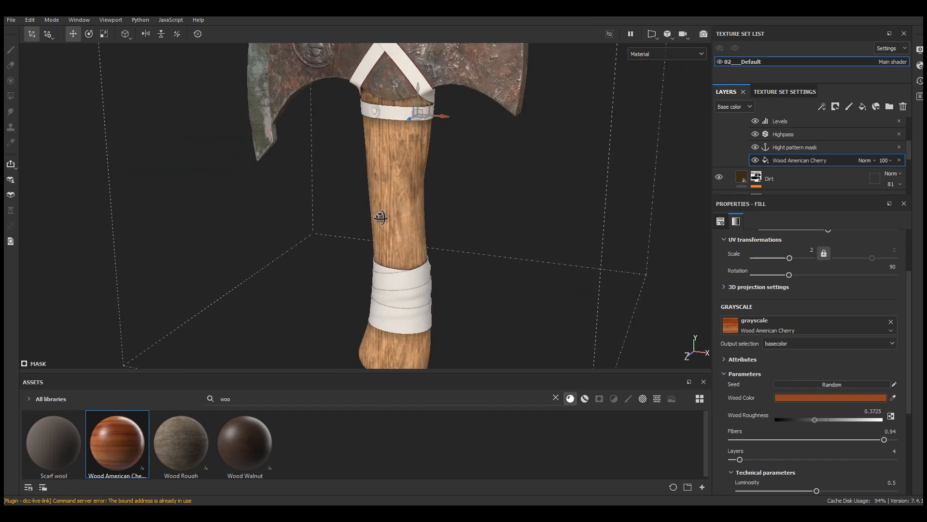
pyautogui.scroll(5, 402, 265)
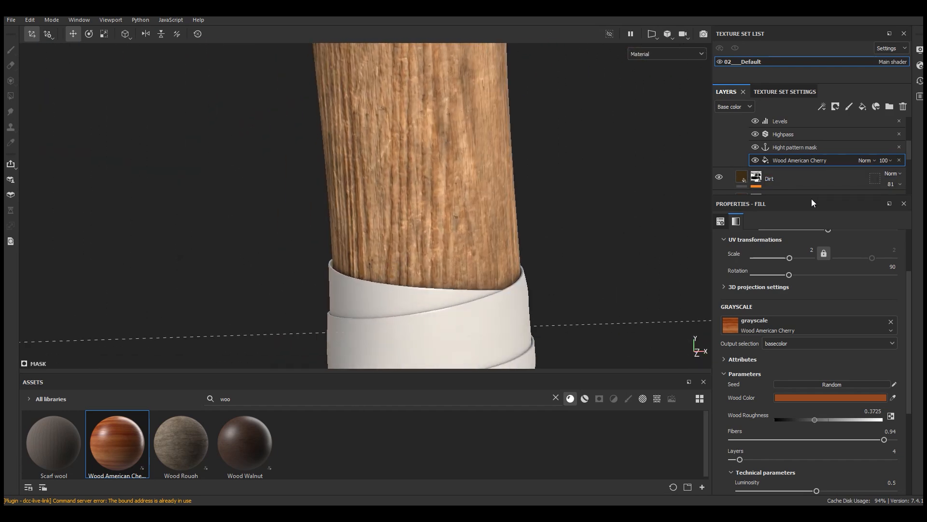
# Step: Enlarge the layer stack area and add a fill layer named Damage 1 above Hight pattern
pyautogui.moveTo(812, 199); pyautogui.dragTo(811, 272)
pyautogui.click(741, 150)
pyautogui.scroll(-4, 404, 257)
pyautogui.keyDown('alt'); pyautogui.moveTo(404, 256); pyautogui.dragTo(406, 145, button='middle'); pyautogui.keyUp('alt')
pyautogui.keyDown('alt'); pyautogui.moveTo(406, 225); pyautogui.dragTo(443, 241); pyautogui.keyUp('alt')
pyautogui.keyDown('alt'); pyautogui.moveTo(423, 151); pyautogui.dragTo(411, 289, button='middle'); pyautogui.keyUp('alt')
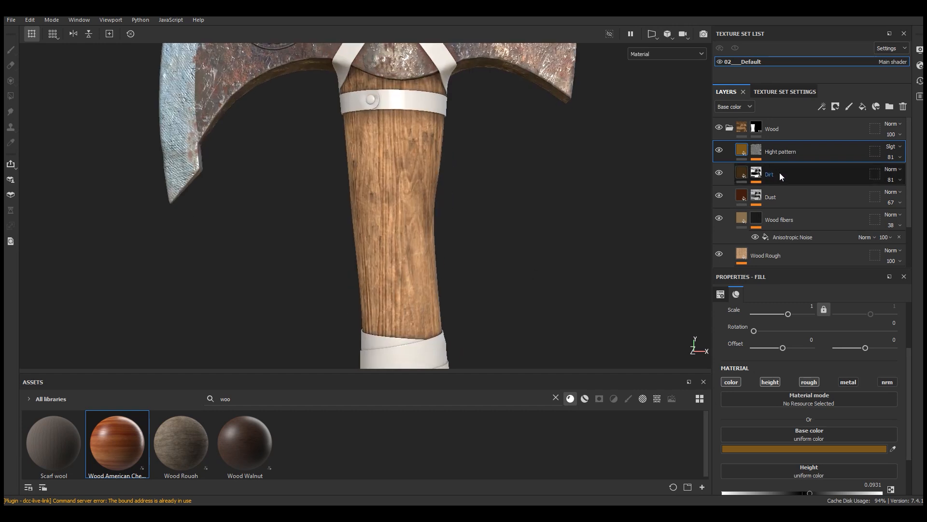
pyautogui.click(863, 107)
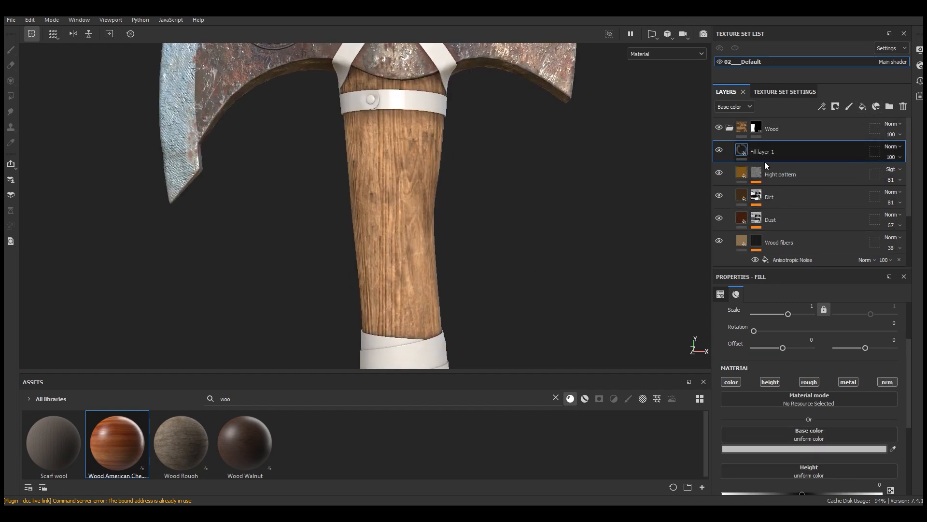
pyautogui.doubleClick(764, 152)
pyautogui.write('Damage')
pyautogui.press('Return')
pyautogui.doubleClick(766, 152)
pyautogui.click(786, 151)
pyautogui.press('Return')
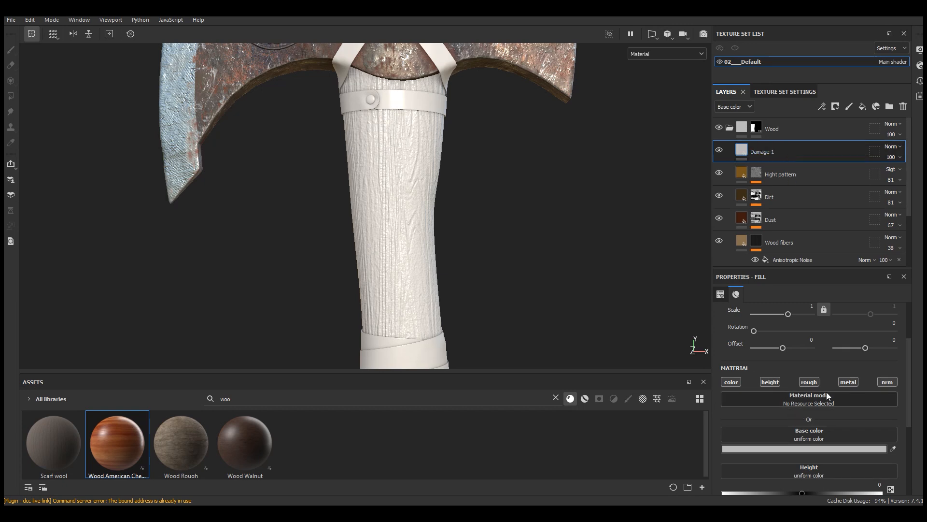
# Step: Limit Damage 1 to color, height and roughness, with roughness 0.973 and a dark muted brown base color
pyautogui.scroll(-2, 911, 423)
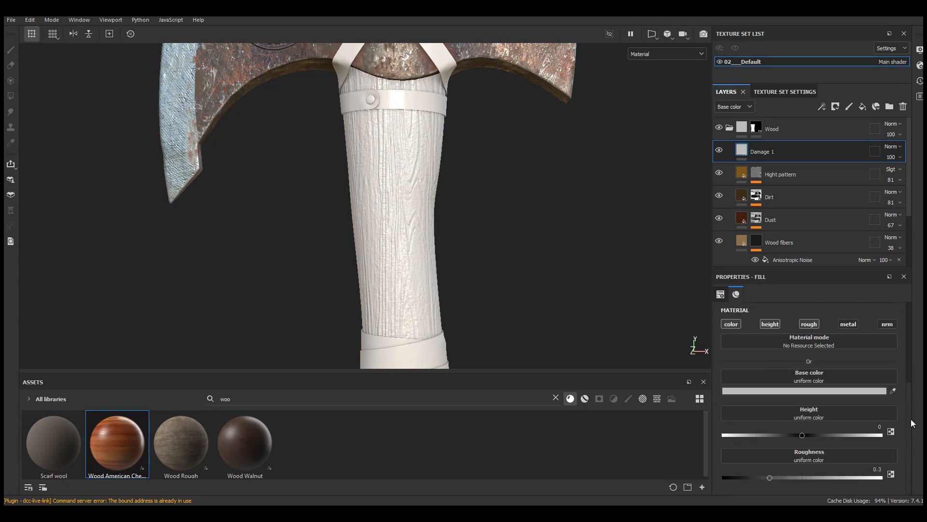
pyautogui.click(877, 478)
pyautogui.click(821, 390)
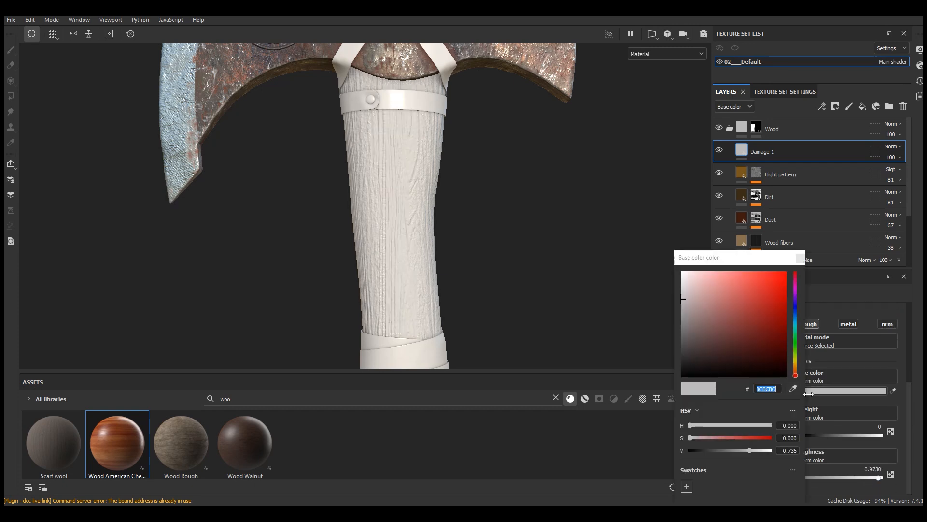
pyautogui.moveTo(702, 246); pyautogui.dragTo(589, 171)
pyautogui.click(624, 282)
pyautogui.moveTo(576, 258); pyautogui.dragTo(575, 265)
pyautogui.moveTo(568, 351); pyautogui.dragTo(551, 350)
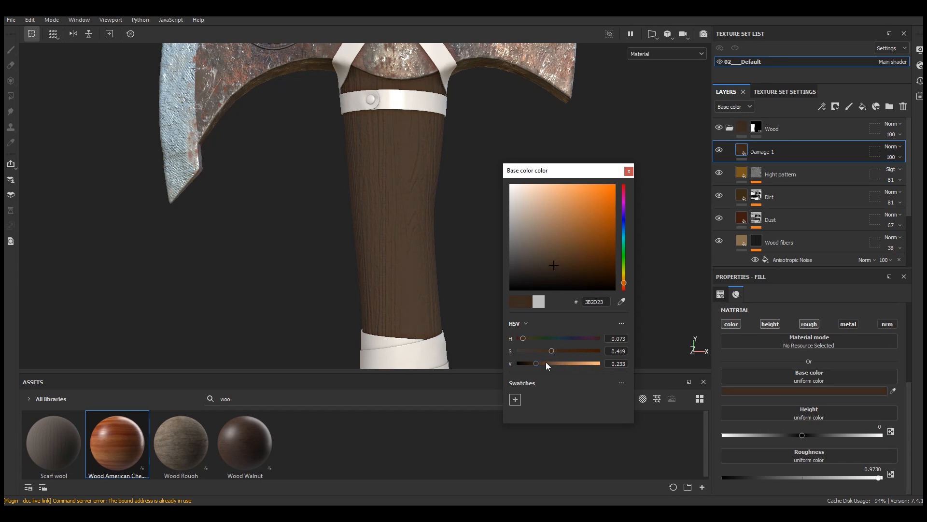
pyautogui.click(542, 351)
pyautogui.click(629, 171)
# Step: Add a black mask to Damage 1 and put a fill effect in it
pyautogui.keyDown('alt'); pyautogui.moveTo(469, 157); pyautogui.dragTo(412, 264, button='right'); pyautogui.keyUp('alt')
pyautogui.keyDown('alt'); pyautogui.moveTo(412, 264); pyautogui.dragTo(442, 212, button='middle'); pyautogui.keyUp('alt')
pyautogui.moveTo(435, 220)
pyautogui.keyDown('alt'); pyautogui.mouseDown()
pyautogui.moveTo(410, 232)
pyautogui.moveTo(423, 220)
pyautogui.mouseUp(); pyautogui.keyUp('alt')
pyautogui.keyDown('alt'); pyautogui.moveTo(460, 181); pyautogui.dragTo(431, 208, button='middle'); pyautogui.keyUp('alt')
pyautogui.click(835, 107)
pyautogui.click(845, 126)
pyautogui.click(821, 107)
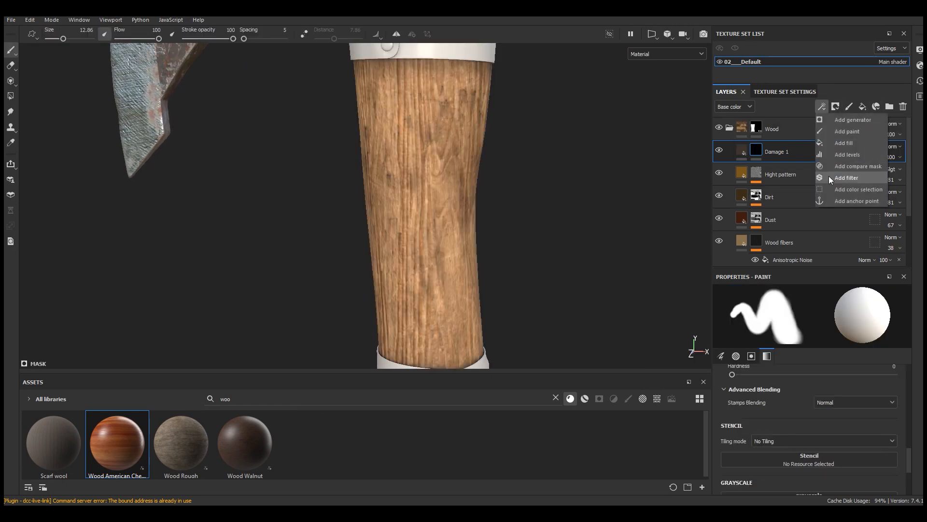
pyautogui.click(837, 144)
pyautogui.scroll(-3, 435, 184)
pyautogui.keyDown('alt'); pyautogui.moveTo(456, 223); pyautogui.dragTo(456, 199); pyautogui.keyUp('alt')
pyautogui.scroll(1, 455, 198)
pyautogui.scroll(-2, 393, 340)
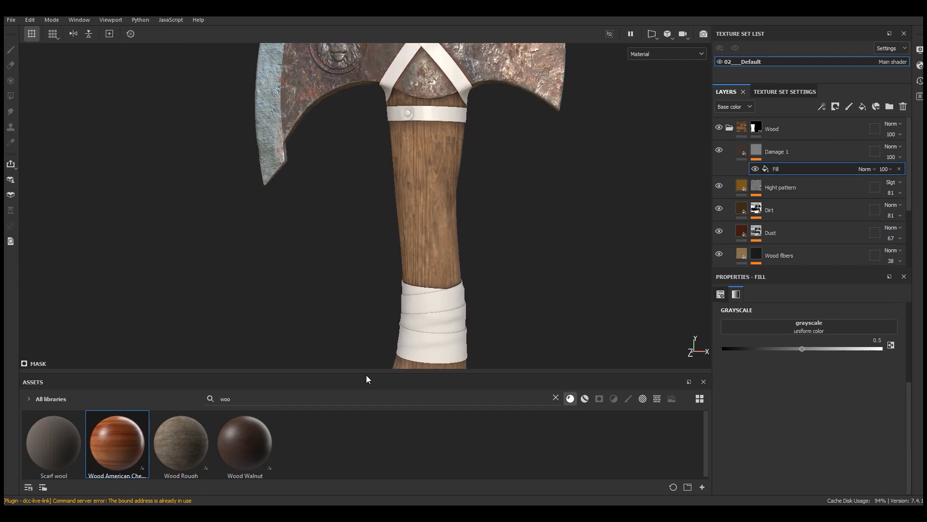
# Step: Search the texture assets for "scrat" and assign Directional Scratches to the fill in the Damage 1 mask
pyautogui.click(556, 398)
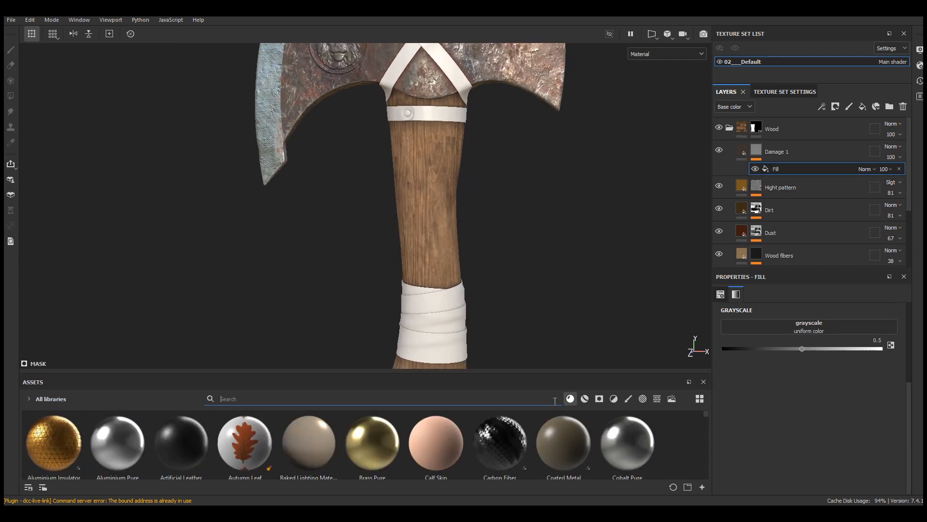
pyautogui.click(657, 399)
pyautogui.click(409, 400)
pyautogui.write('scrat')
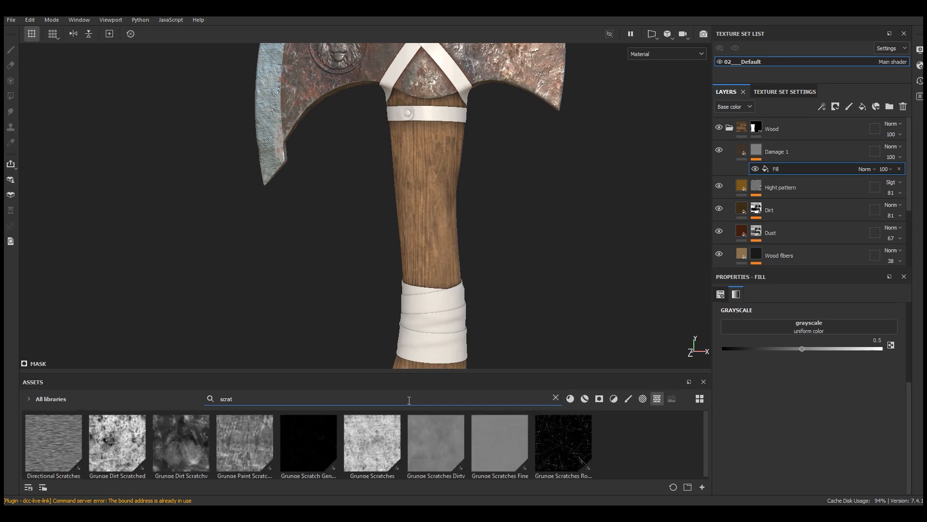
pyautogui.moveTo(391, 372); pyautogui.dragTo(391, 338)
pyautogui.moveTo(53, 408); pyautogui.dragTo(802, 328)
pyautogui.moveTo(429, 338); pyautogui.dragTo(429, 372)
# Step: Display the Damage 1 mask and set the Directional Scratches rotation to 90
pyautogui.click(645, 54)
pyautogui.click(642, 153)
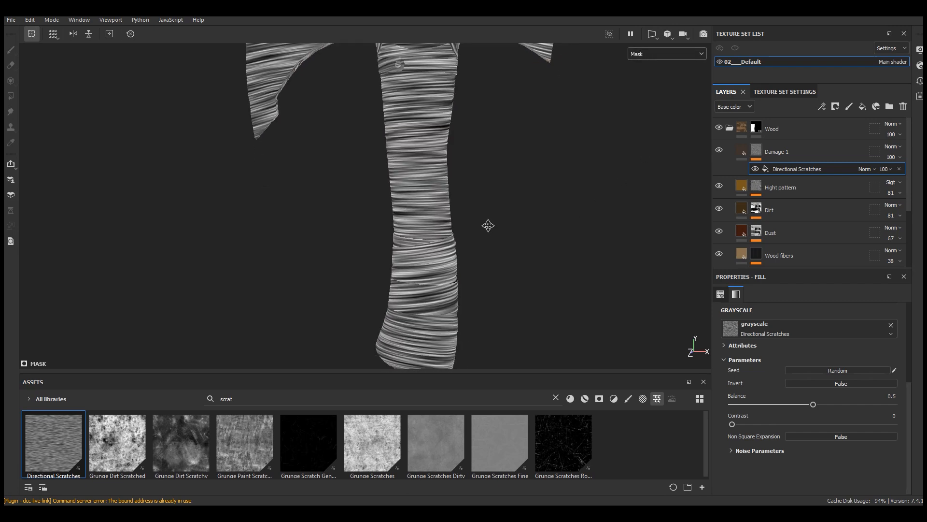
pyautogui.scroll(4, 427, 137)
pyautogui.keyDown('alt'); pyautogui.moveTo(438, 99); pyautogui.dragTo(473, 108); pyautogui.keyUp('alt')
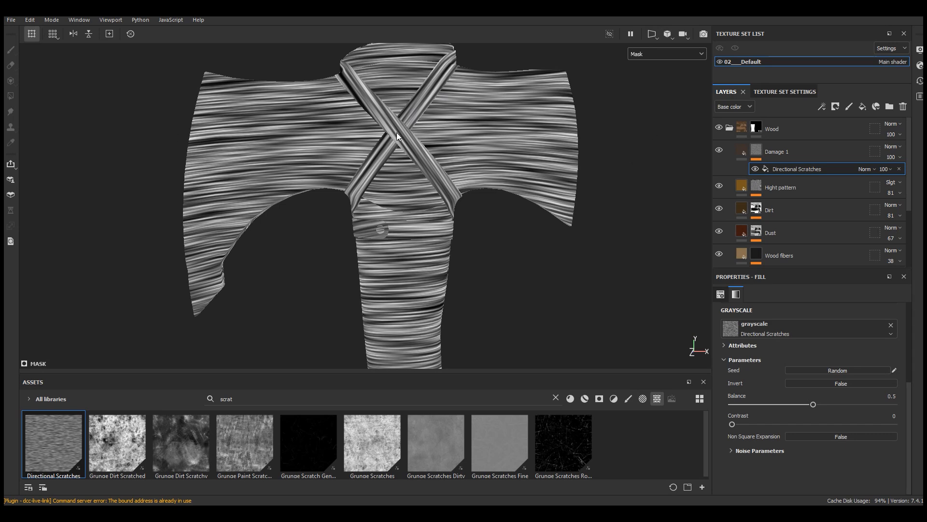
pyautogui.scroll(3, 808, 398)
pyautogui.click(894, 399)
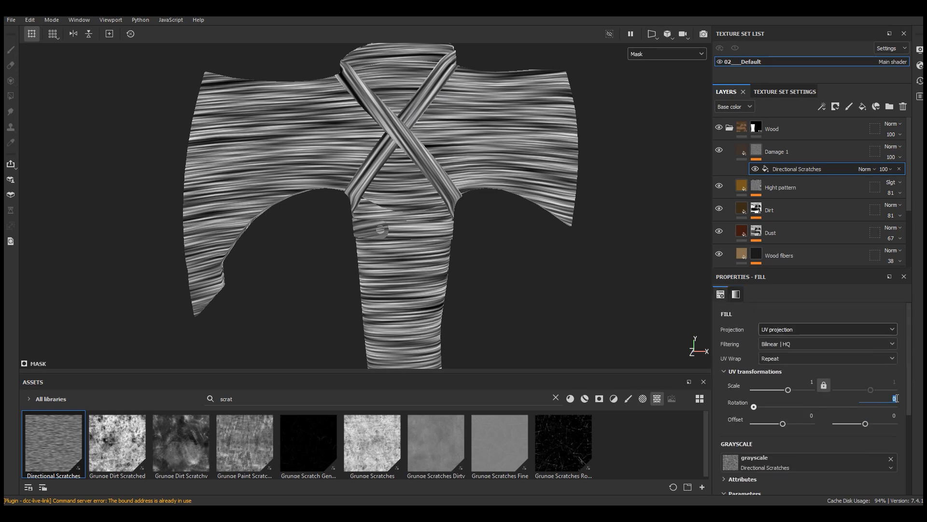
pyautogui.press('Return')
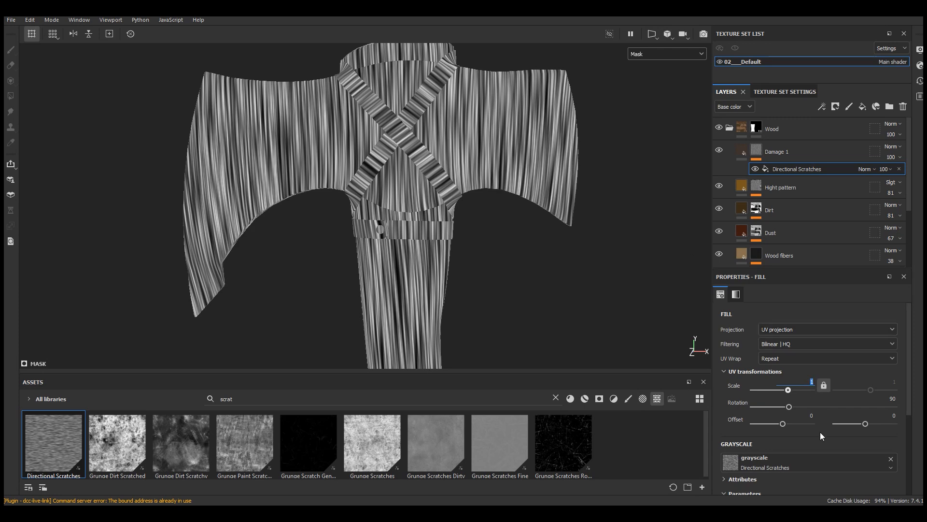
# Step: Set the Directional Scratches scale to 1.5 horizontally and, with the proportions unlocked, 1.85 vertically
pyautogui.write('1.5')
pyautogui.keyDown('alt'); pyautogui.moveTo(483, 310); pyautogui.dragTo(486, 220, button='middle'); pyautogui.keyUp('alt')
pyautogui.scroll(2, 486, 219)
pyautogui.keyDown('alt'); pyautogui.moveTo(435, 290); pyautogui.dragTo(453, 155, button='middle'); pyautogui.keyUp('alt')
pyautogui.scroll(2, 453, 156)
pyautogui.keyDown('alt'); pyautogui.moveTo(453, 156); pyautogui.dragTo(376, 184); pyautogui.keyUp('alt')
pyautogui.click(822, 385)
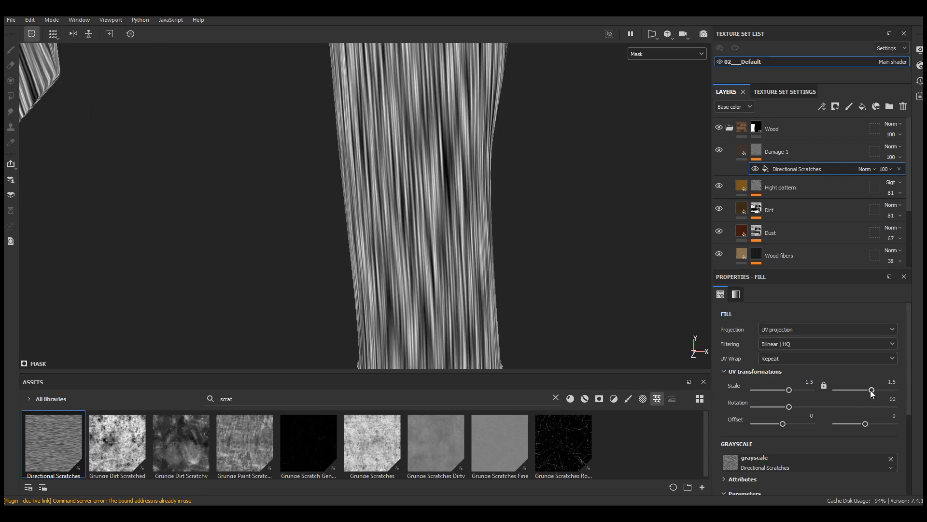
pyautogui.moveTo(872, 391); pyautogui.dragTo(872, 391)
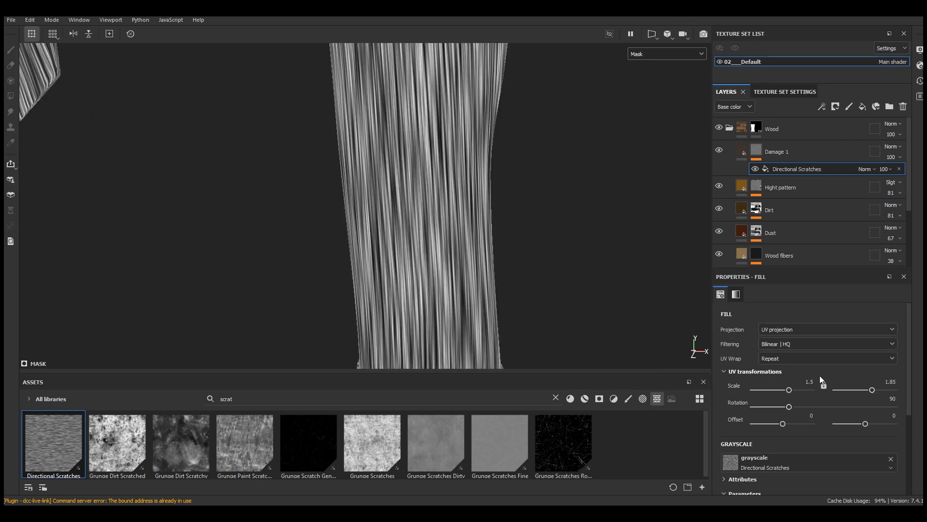
pyautogui.scroll(-5, 412, 216)
pyautogui.keyDown('alt'); pyautogui.moveTo(412, 215); pyautogui.dragTo(515, 239); pyautogui.keyUp('alt')
pyautogui.scroll(2, 391, 203)
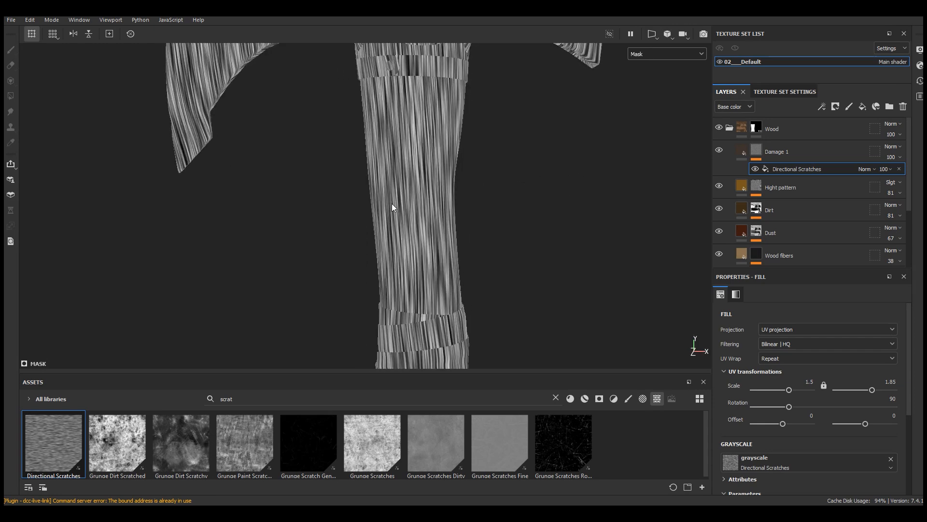
# Step: Set the Directional Scratches balance to 0.84 and contrast to 0.75 to isolate separate streaks along the handle
pyautogui.scroll(-3, 838, 457)
pyautogui.moveTo(815, 423); pyautogui.dragTo(871, 423)
pyautogui.moveTo(733, 441); pyautogui.dragTo(865, 444)
pyautogui.scroll(3, 408, 151)
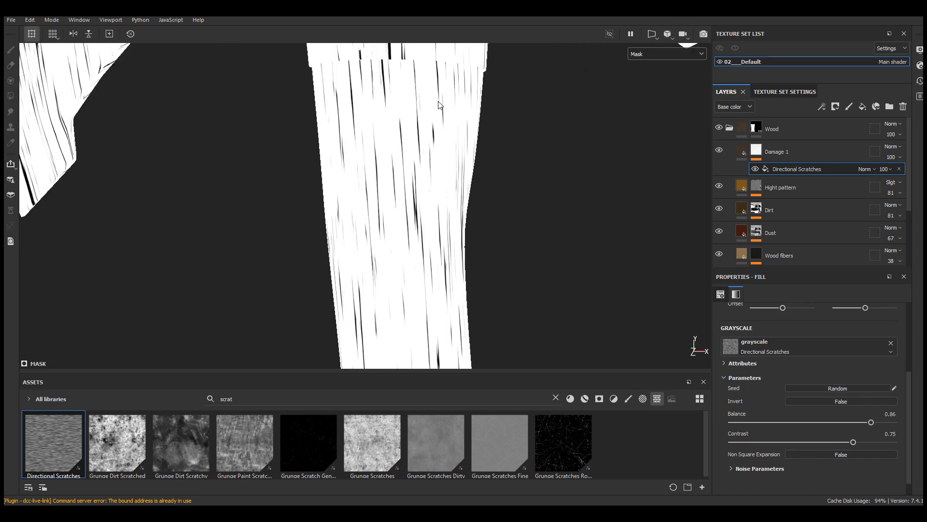
pyautogui.scroll(2, 392, 166)
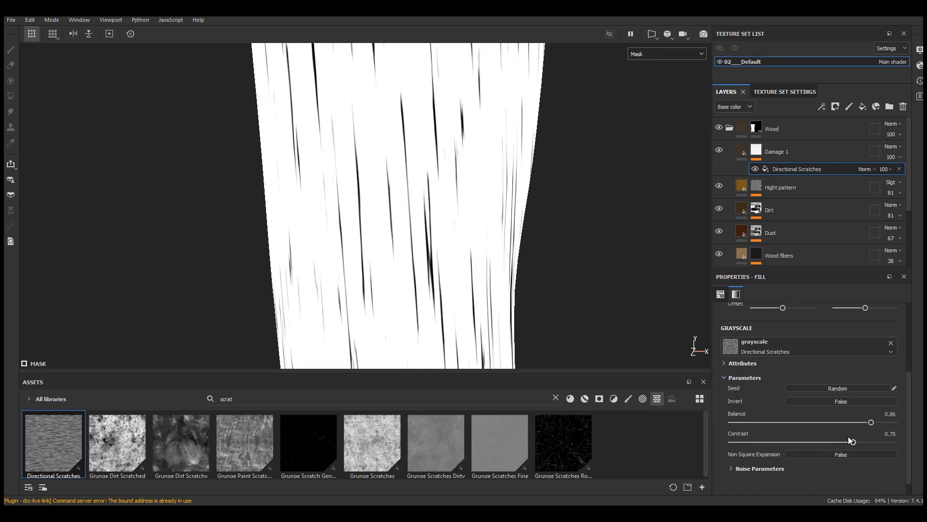
pyautogui.moveTo(872, 423); pyautogui.dragTo(868, 423)
pyautogui.scroll(-5, 408, 131)
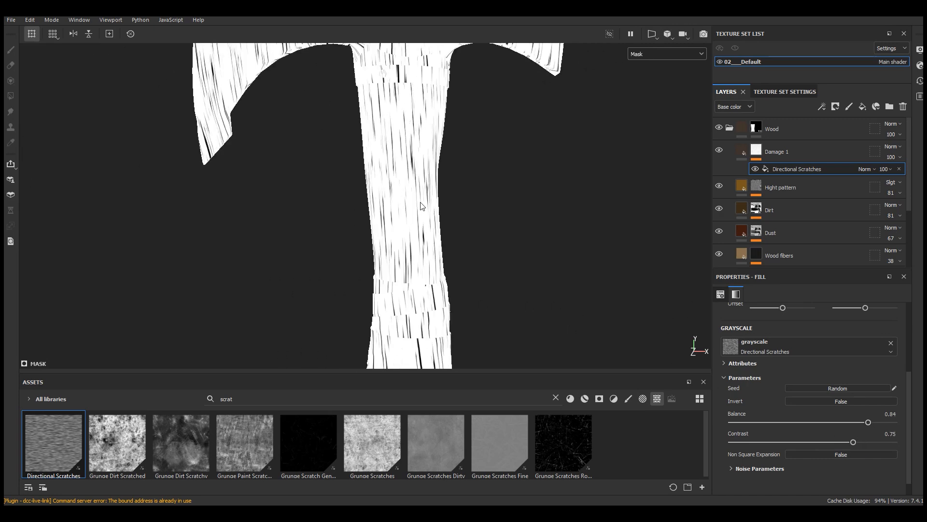
pyautogui.keyDown('alt'); pyautogui.moveTo(418, 270); pyautogui.dragTo(440, 91, button='middle'); pyautogui.keyUp('alt')
pyautogui.scroll(2, 437, 212)
pyautogui.keyDown('alt'); pyautogui.moveTo(445, 227); pyautogui.dragTo(645, 233); pyautogui.keyUp('alt')
pyautogui.scroll(3, 406, 232)
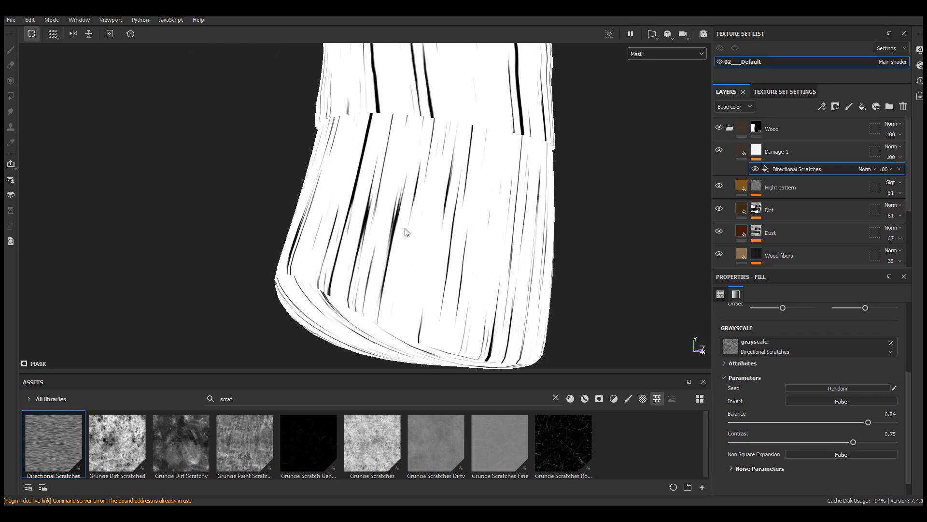
# Step: Display the full material and set the Directional Scratches Invert parameter to True
pyautogui.keyDown('alt'); pyautogui.moveTo(406, 231); pyautogui.dragTo(383, 232); pyautogui.keyUp('alt')
pyautogui.click(668, 53)
pyautogui.click(642, 64)
pyautogui.keyDown('alt'); pyautogui.moveTo(451, 223); pyautogui.dragTo(414, 274); pyautogui.keyUp('alt')
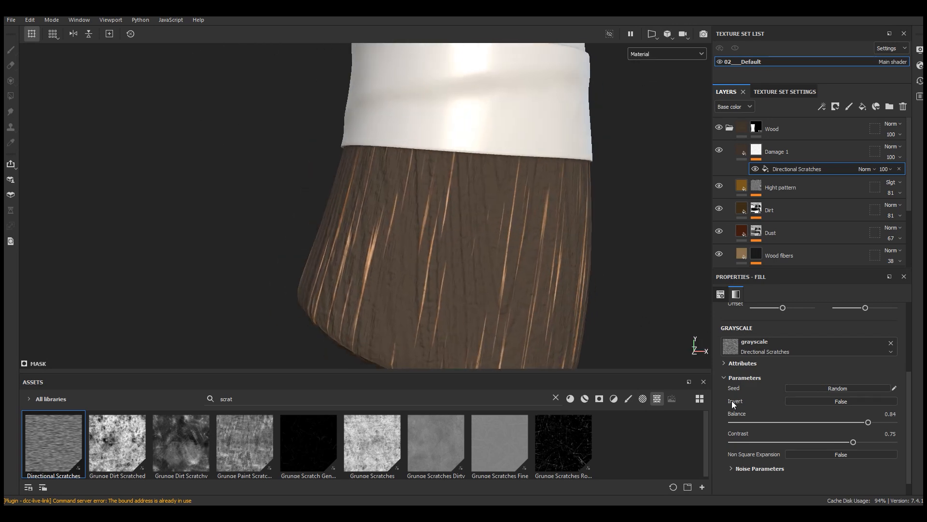
pyautogui.click(839, 402)
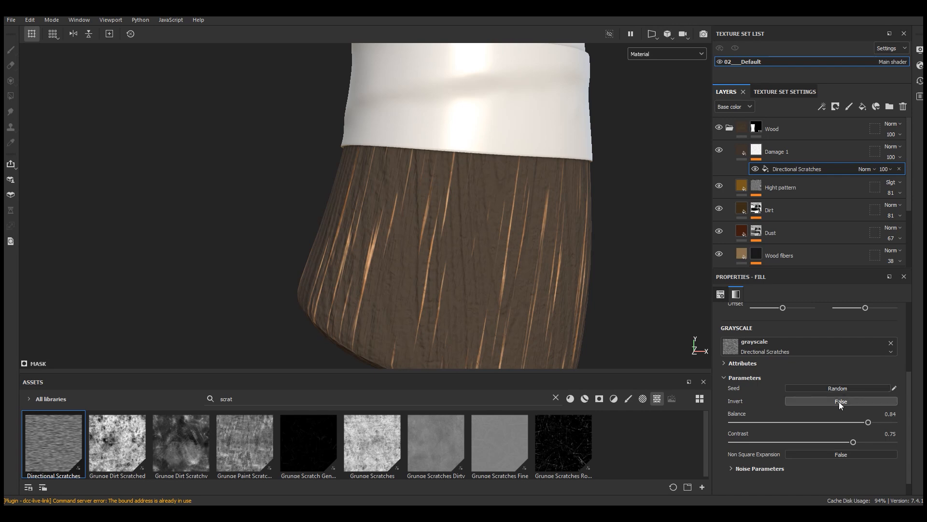
pyautogui.scroll(-3, 489, 304)
pyautogui.keyDown('alt'); pyautogui.moveTo(439, 318); pyautogui.dragTo(467, 171); pyautogui.keyUp('alt')
pyautogui.scroll(4, 432, 218)
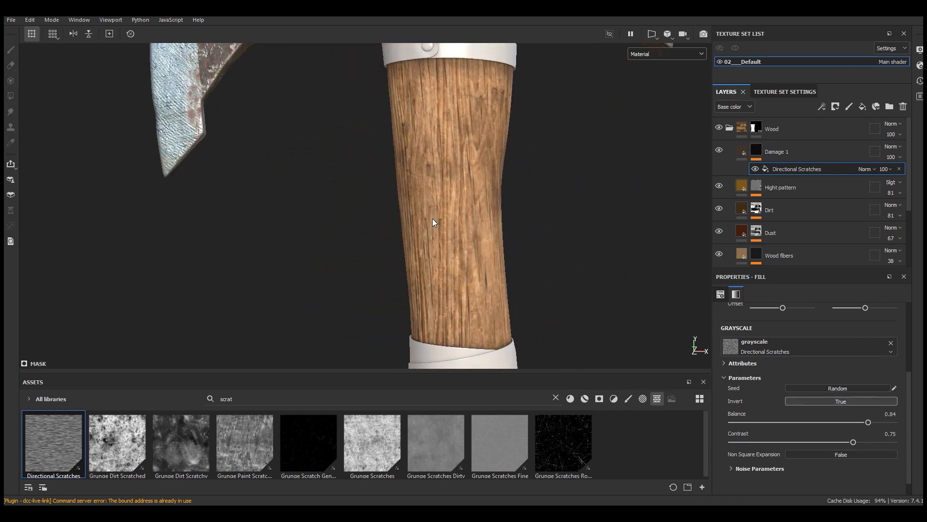
# Step: Set the Damage 1 layer's height to -0.1411 so the scratches cut into the wood
pyautogui.click(792, 153)
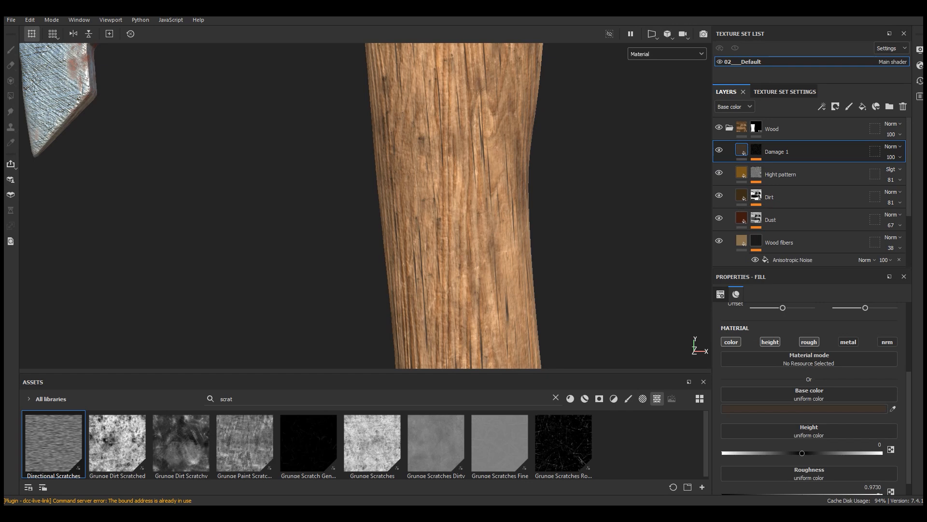
pyautogui.moveTo(803, 453); pyautogui.dragTo(789, 453)
pyautogui.scroll(4, 497, 145)
pyautogui.keyDown('alt'); pyautogui.moveTo(513, 187); pyautogui.dragTo(479, 132); pyautogui.keyUp('alt')
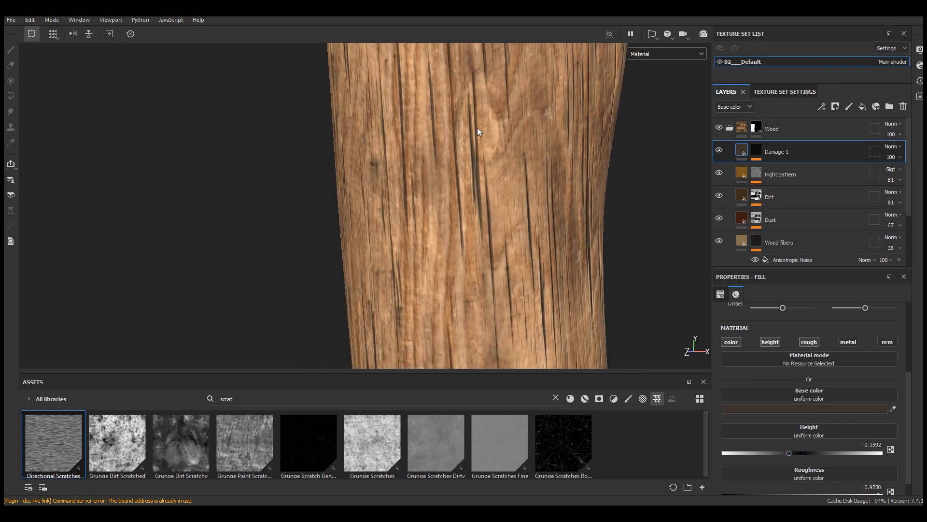
pyautogui.scroll(-7, 480, 173)
pyautogui.keyDown('alt'); pyautogui.moveTo(478, 313); pyautogui.dragTo(487, 166, button='middle'); pyautogui.keyUp('alt')
pyautogui.scroll(5, 485, 274)
pyautogui.moveTo(551, 271)
pyautogui.keyDown('alt'); pyautogui.mouseDown()
pyautogui.moveTo(570, 269)
pyautogui.moveTo(541, 279)
pyautogui.mouseUp(); pyautogui.keyUp('alt')
pyautogui.scroll(2, 540, 280)
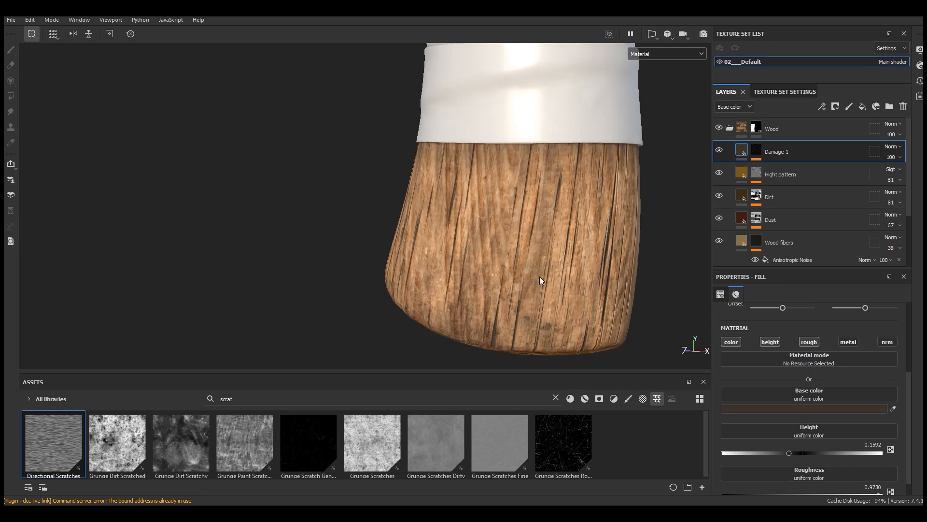
pyautogui.moveTo(797, 456)
pyautogui.mouseDown()
pyautogui.moveTo(770, 457)
pyautogui.moveTo(800, 454)
pyautogui.moveTo(793, 456)
pyautogui.mouseUp()
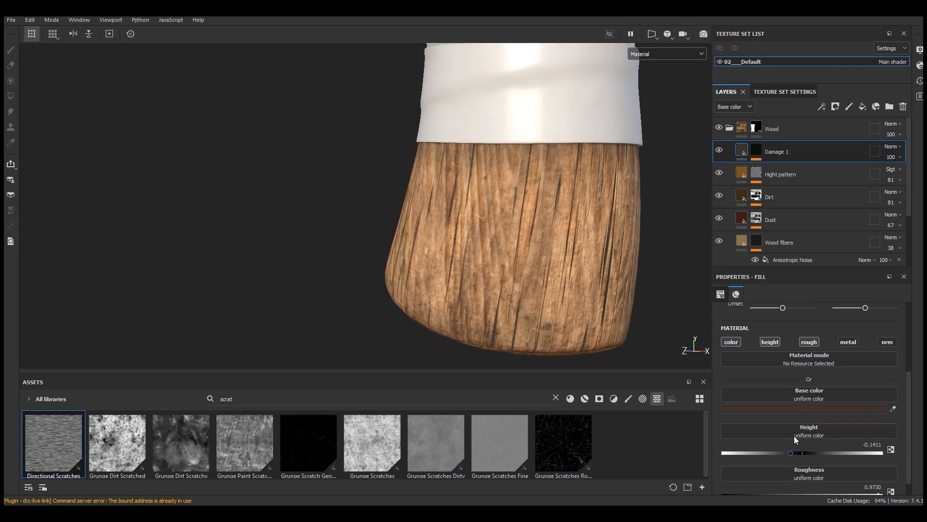
# Step: Set the Damage 1 layer's blending mode to Multiply and check the scratches along the handle
pyautogui.click(893, 147)
pyautogui.click(877, 192)
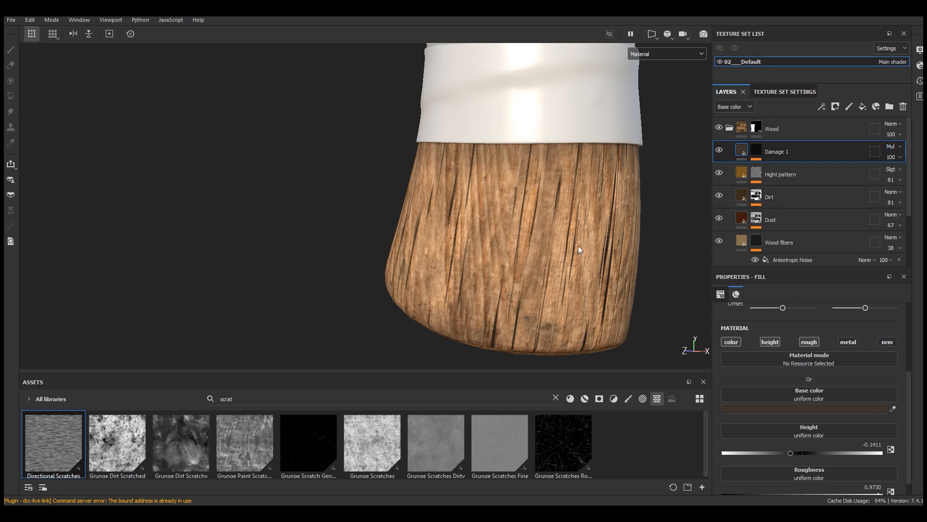
pyautogui.scroll(2, 582, 309)
pyautogui.moveTo(584, 313)
pyautogui.keyDown('alt'); pyautogui.mouseDown()
pyautogui.moveTo(601, 309)
pyautogui.moveTo(570, 319)
pyautogui.mouseUp(); pyautogui.keyUp('alt')
pyautogui.scroll(-6, 453, 351)
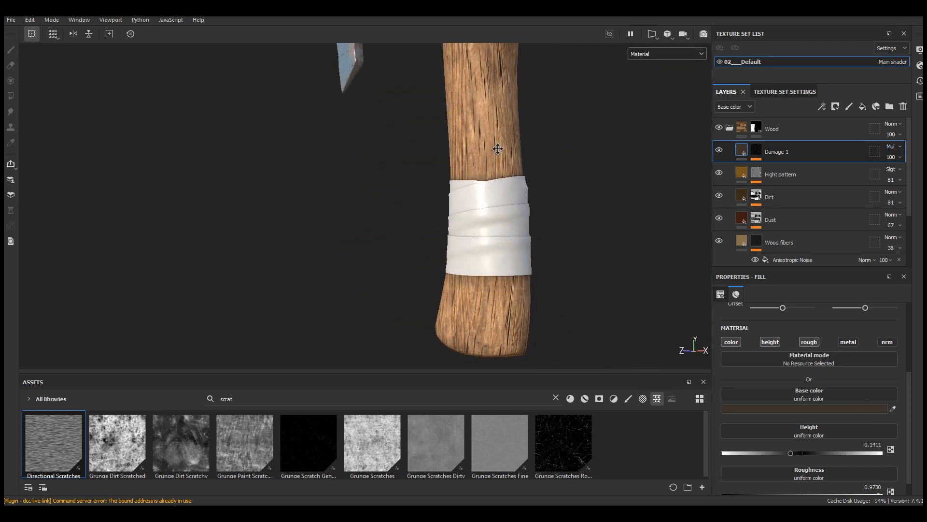
pyautogui.keyDown('alt'); pyautogui.moveTo(497, 139); pyautogui.dragTo(502, 218, button='middle'); pyautogui.keyUp('alt')
pyautogui.scroll(3, 507, 179)
pyautogui.keyDown('alt'); pyautogui.moveTo(518, 155); pyautogui.dragTo(485, 188, button='middle'); pyautogui.keyUp('alt')
pyautogui.keyDown('alt'); pyautogui.moveTo(431, 209); pyautogui.dragTo(539, 216); pyautogui.keyUp('alt')
pyautogui.keyDown('alt'); pyautogui.moveTo(469, 135); pyautogui.dragTo(497, 172, button='middle'); pyautogui.keyUp('alt')
pyautogui.scroll(2, 491, 193)
pyautogui.keyDown('alt'); pyautogui.moveTo(539, 188); pyautogui.dragTo(580, 197); pyautogui.keyUp('alt')
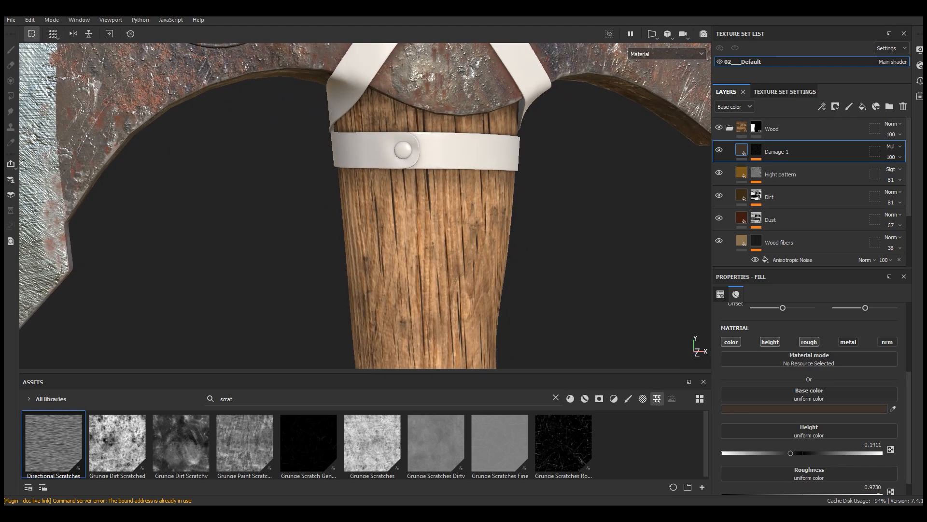
# Step: Set the second scale value of the Directional Scratches fill in the Damage 1 mask to 1.8
pyautogui.click(755, 151)
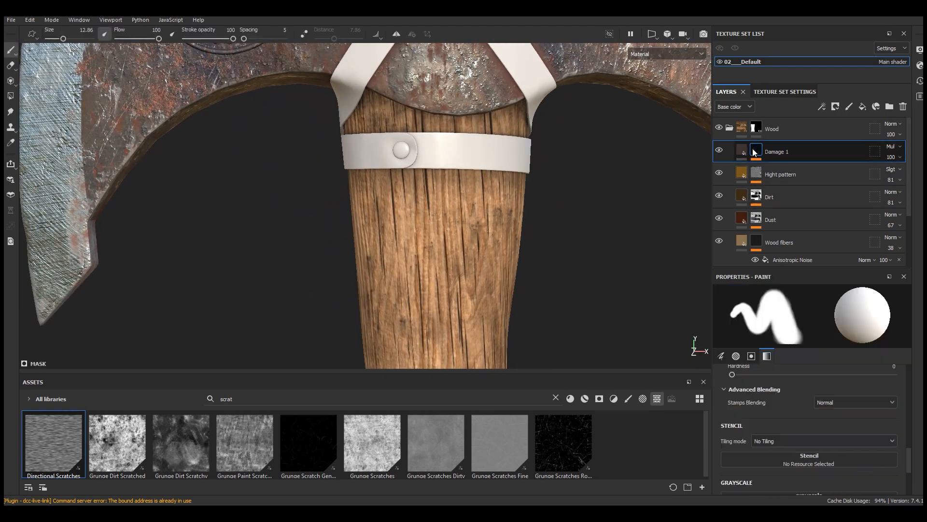
pyautogui.click(756, 158)
pyautogui.click(787, 169)
pyautogui.scroll(3, 830, 423)
pyautogui.moveTo(872, 388); pyautogui.dragTo(871, 389)
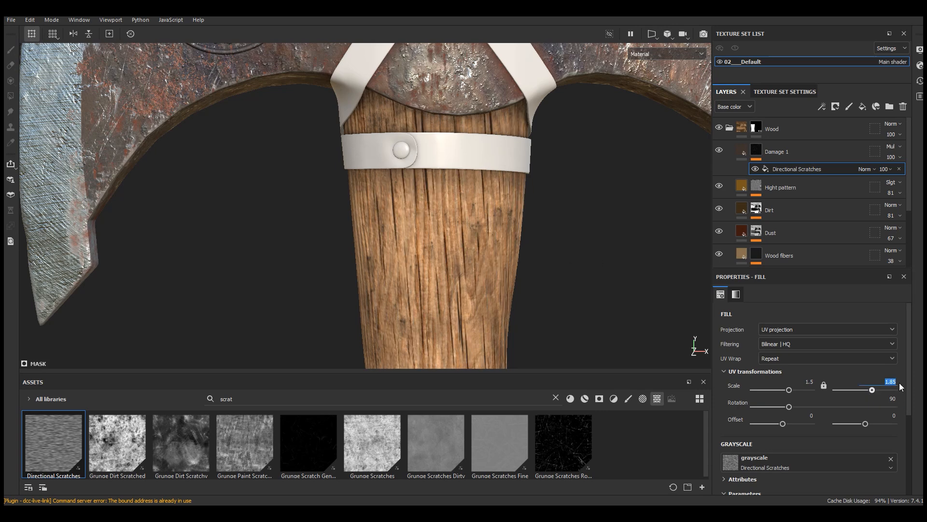
pyautogui.doubleClick(894, 382)
pyautogui.press('Return')
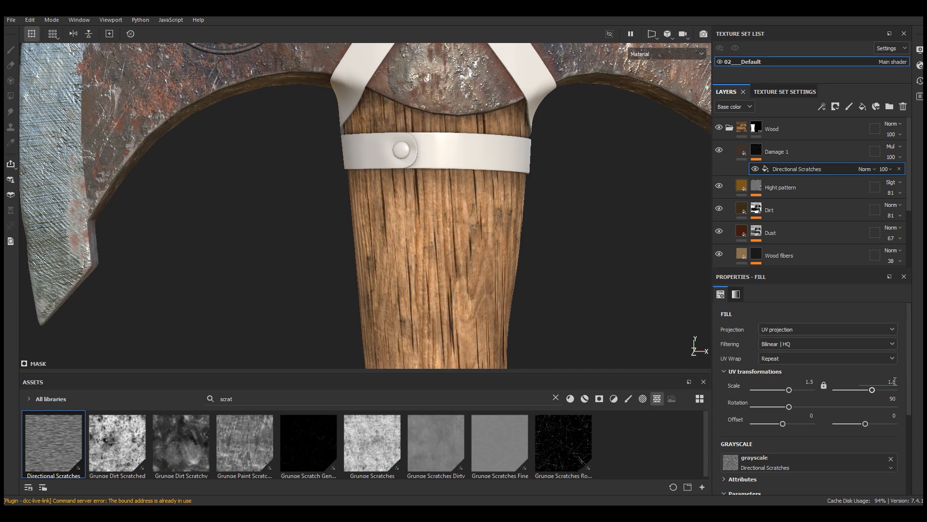
# Step: Add a second fill effect to the Damage 1 mask and search the texture assets for "grung"
pyautogui.click(821, 106)
pyautogui.click(842, 144)
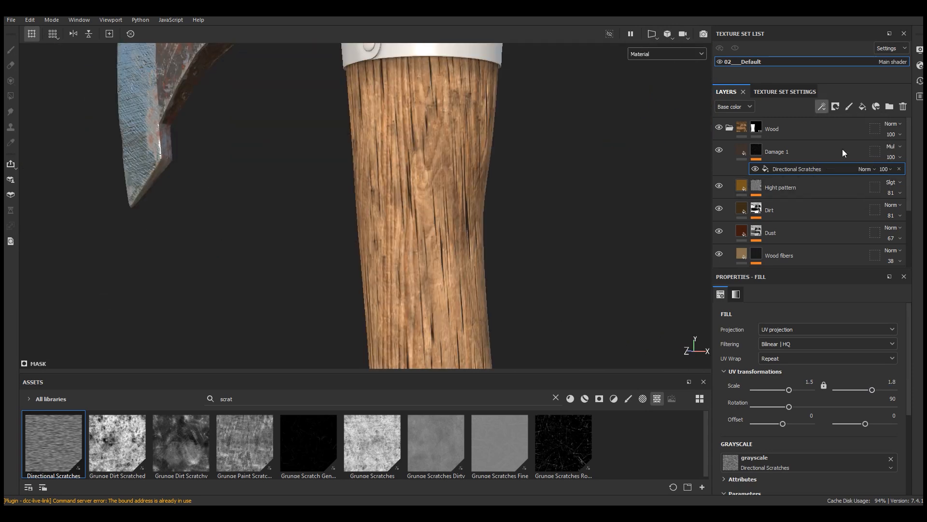
pyautogui.moveTo(495, 371); pyautogui.dragTo(506, 313)
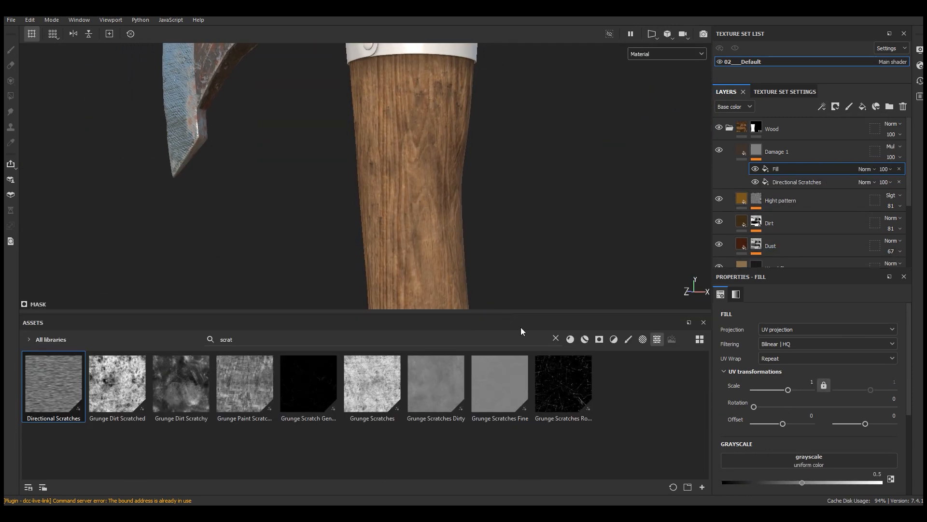
pyautogui.click(559, 338)
pyautogui.write('grung')
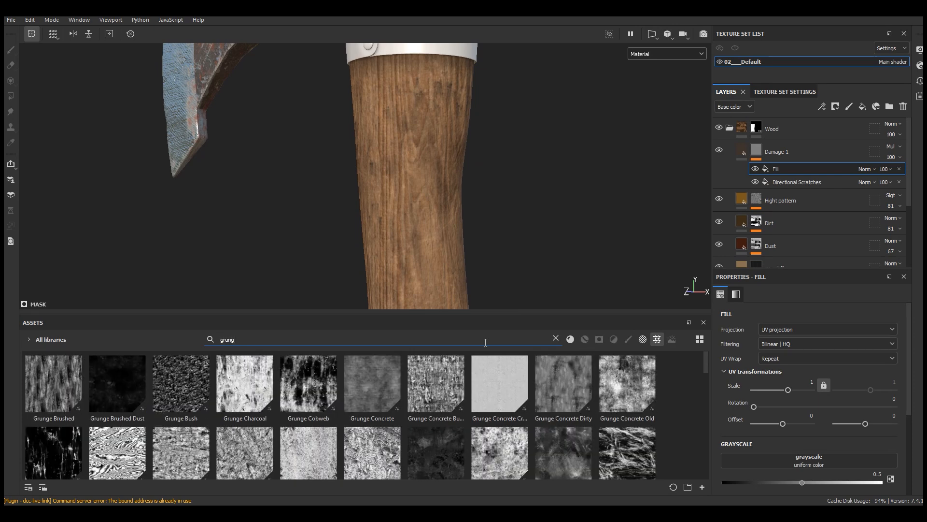
pyautogui.moveTo(705, 361)
pyautogui.mouseDown()
pyautogui.moveTo(705, 416)
pyautogui.moveTo(707, 407)
pyautogui.mouseUp()
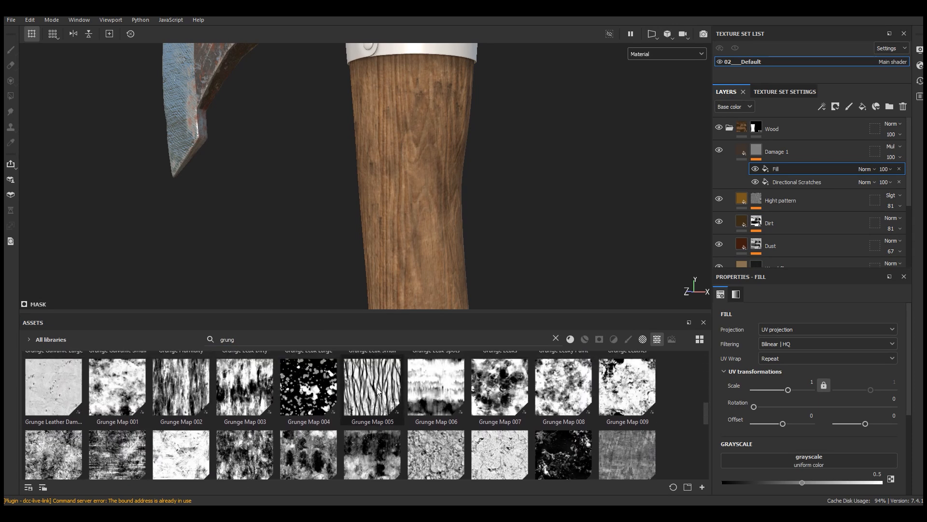
# Step: Assign Grunge Map 005 to the new fill in the Damage 1 mask and display the mask on the axe
pyautogui.moveTo(377, 389)
pyautogui.moveTo(372, 405); pyautogui.dragTo(809, 463)
pyautogui.moveTo(501, 314); pyautogui.dragTo(508, 473)
pyautogui.click(662, 53)
pyautogui.click(653, 154)
pyautogui.scroll(-5, 425, 265)
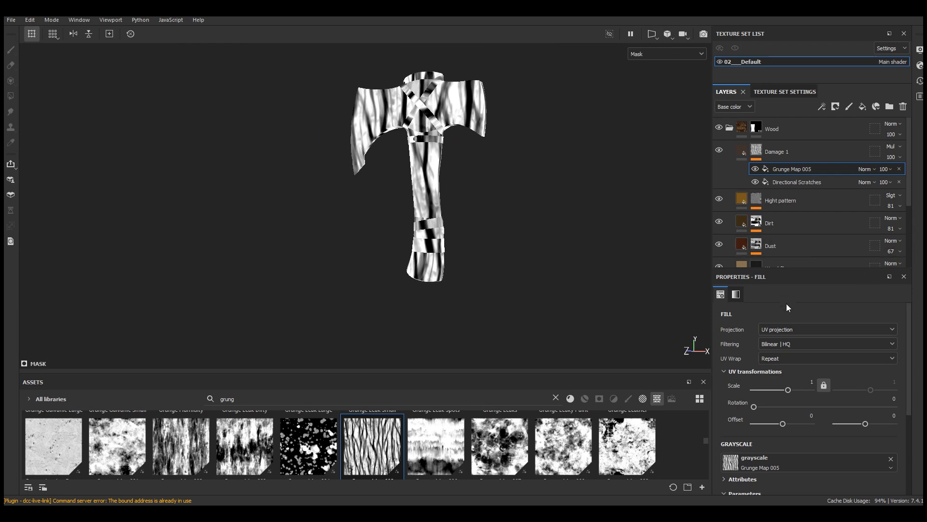
# Step: Set the Grunge Map 005 fill's projection to Tri-planar projection
pyautogui.scroll(4, 429, 242)
pyautogui.click(788, 330)
pyautogui.click(777, 363)
pyautogui.moveTo(416, 180); pyautogui.dragTo(435, 239, button='middle')
pyautogui.keyDown('alt'); pyautogui.moveTo(435, 238); pyautogui.dragTo(480, 235); pyautogui.keyUp('alt')
pyautogui.moveTo(427, 180); pyautogui.dragTo(463, 181)
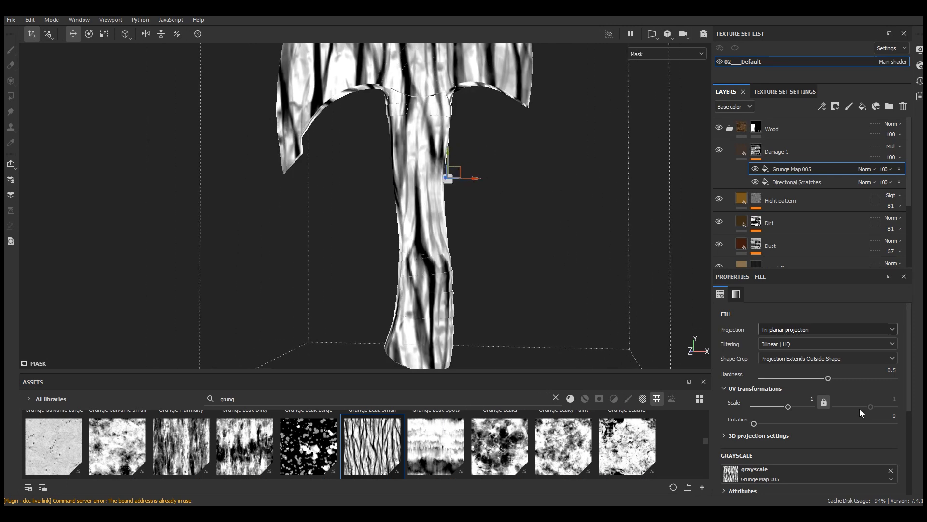
# Step: Set the Grunge Map 005 scale to 5 horizontally and, with the proportions unlocked, 1.5 vertically
pyautogui.click(813, 400)
pyautogui.write('5')
pyautogui.press('Return')
pyautogui.scroll(4, 432, 196)
pyautogui.keyDown('alt'); pyautogui.moveTo(474, 201); pyautogui.dragTo(451, 205); pyautogui.keyUp('alt')
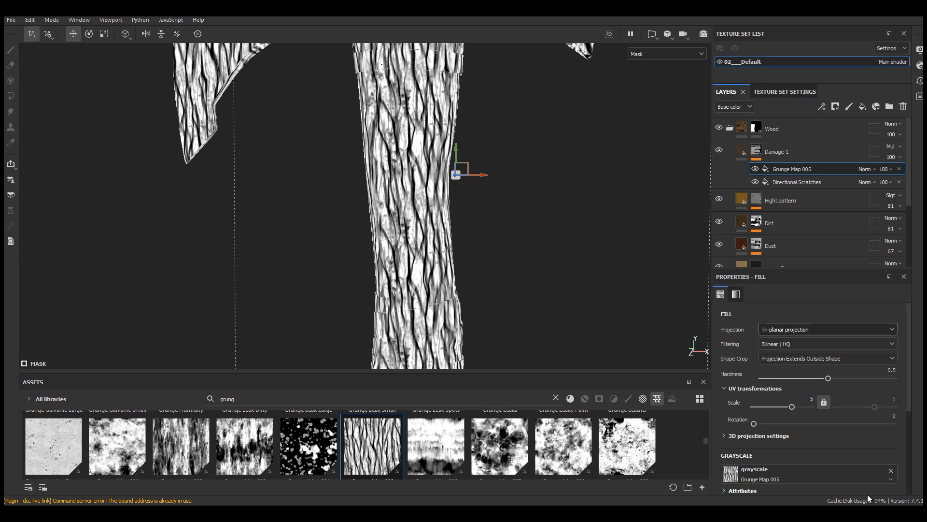
pyautogui.moveTo(877, 405); pyautogui.dragTo(872, 407)
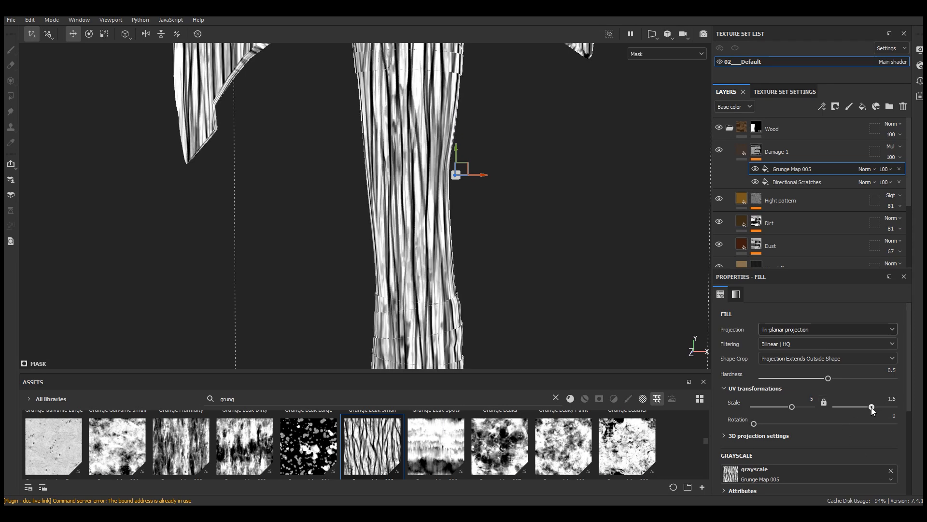
# Step: Set the Grunge Map 005 balance to 0.19 and contrast to 0.98
pyautogui.scroll(-3, 815, 442)
pyautogui.moveTo(772, 433); pyautogui.dragTo(763, 433)
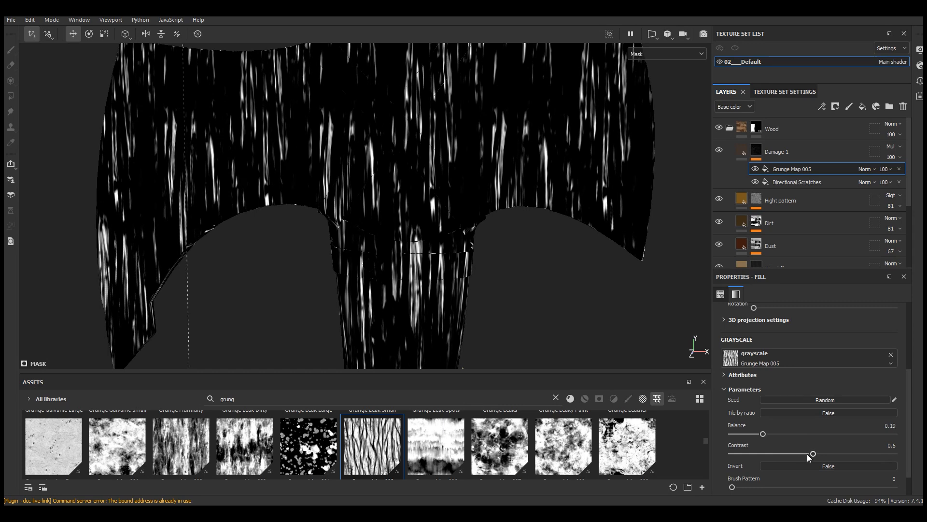
pyautogui.moveTo(871, 454); pyautogui.dragTo(889, 454)
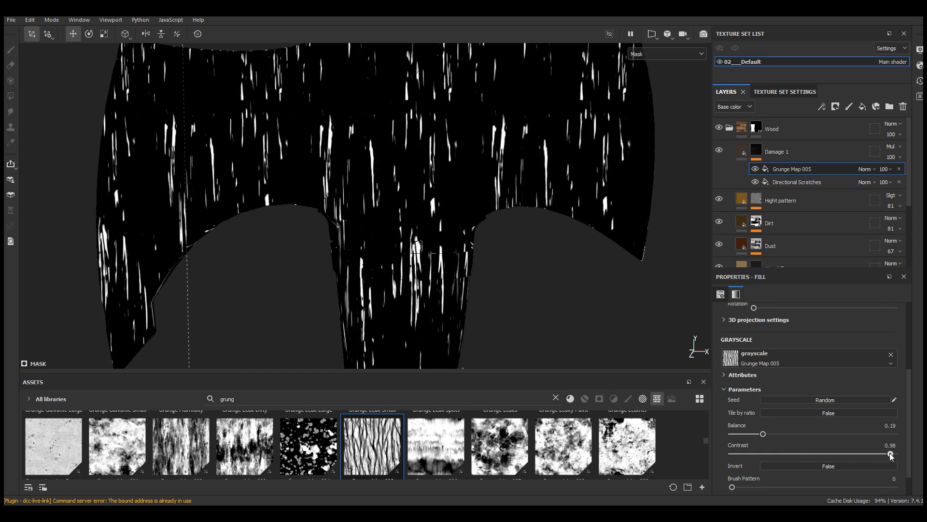
pyautogui.scroll(-6, 418, 162)
pyautogui.keyDown('alt'); pyautogui.moveTo(423, 184); pyautogui.dragTo(437, 180); pyautogui.keyUp('alt')
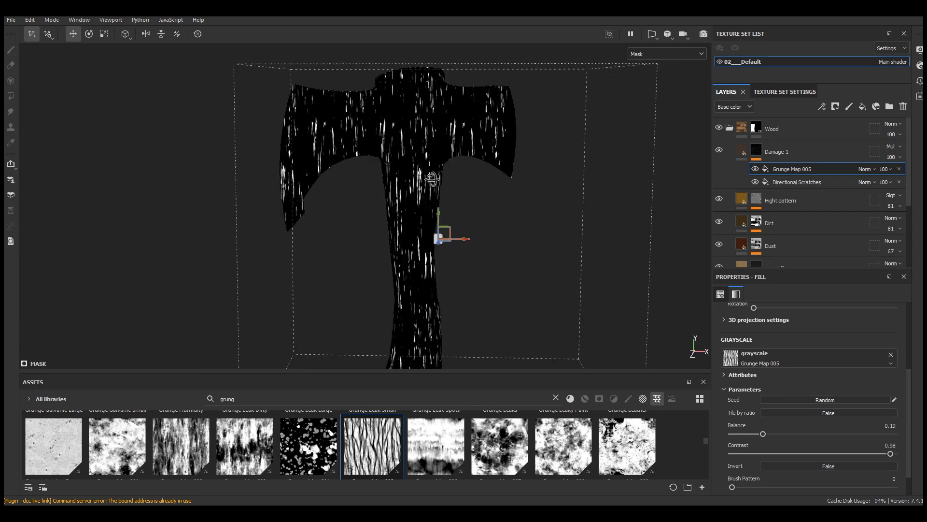
# Step: Set the Grunge Map 005 fill's blending mode to Linear dodge (Add) over the Directional Scratches
pyautogui.scroll(4, 419, 164)
pyautogui.click(865, 169)
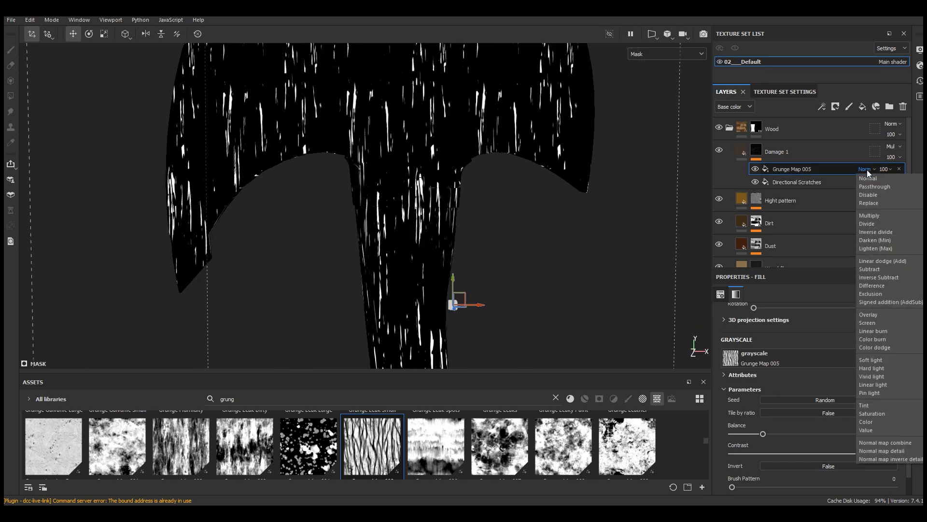
pyautogui.click(880, 262)
pyautogui.scroll(4, 442, 195)
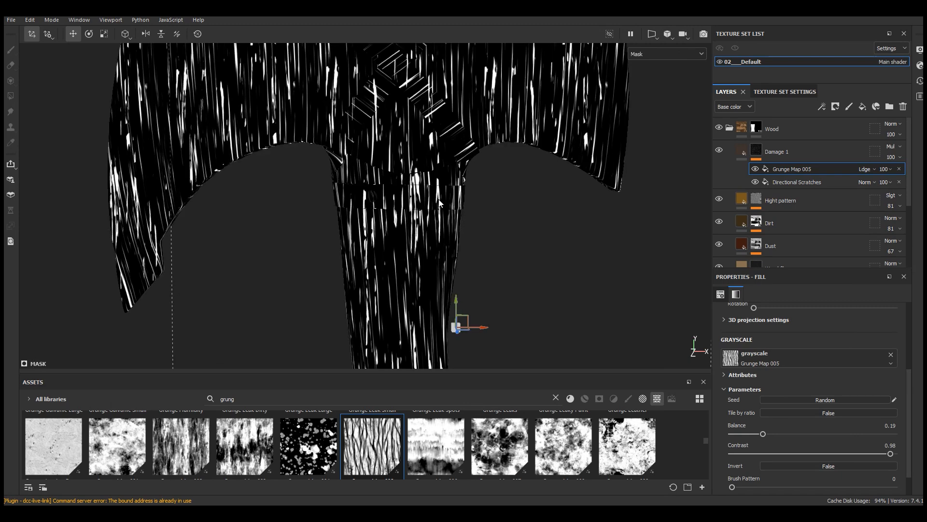
# Step: Display the full material and examine the combined damage pattern on the wooden handle
pyautogui.click(666, 53)
pyautogui.click(654, 56)
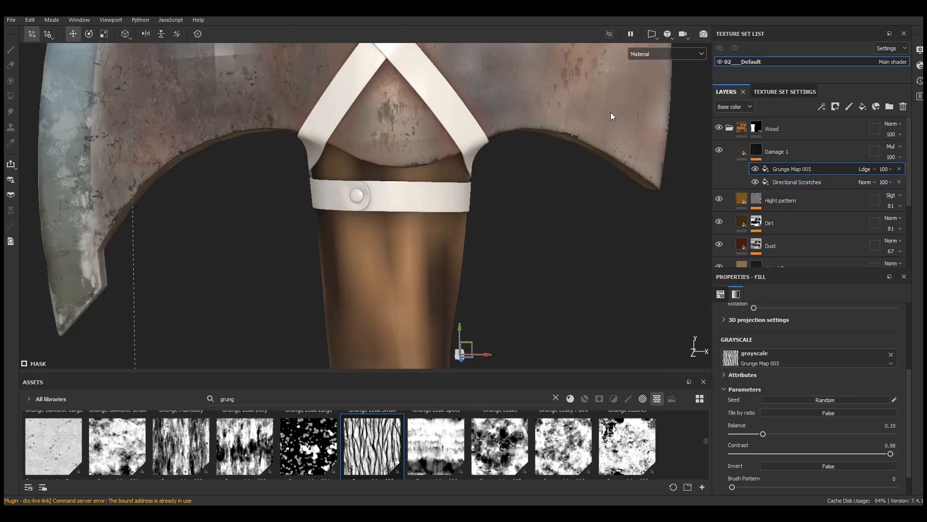
pyautogui.keyDown('alt'); pyautogui.moveTo(403, 276); pyautogui.dragTo(470, 114, button='middle'); pyautogui.keyUp('alt')
pyautogui.keyDown('alt'); pyautogui.moveTo(470, 114); pyautogui.dragTo(590, 205, button='right'); pyautogui.keyUp('alt')
pyautogui.keyDown('alt'); pyautogui.moveTo(590, 204); pyautogui.dragTo(520, 236); pyautogui.keyUp('alt')
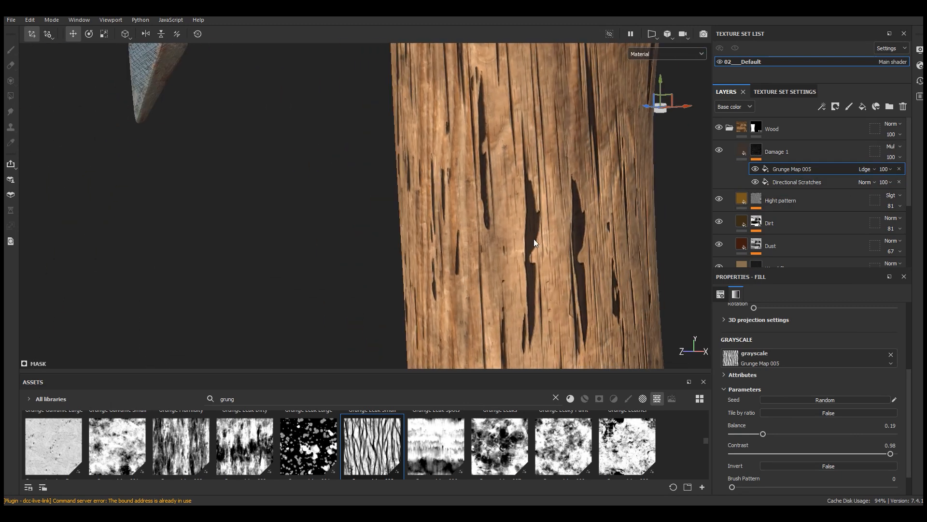
# Step: Lower the Grunge Map 005 balance to 0.17 to thin out the damage marks on the handle
pyautogui.keyDown('alt'); pyautogui.moveTo(520, 236); pyautogui.dragTo(594, 227, button='right'); pyautogui.keyUp('alt')
pyautogui.click(757, 169)
pyautogui.click(756, 169)
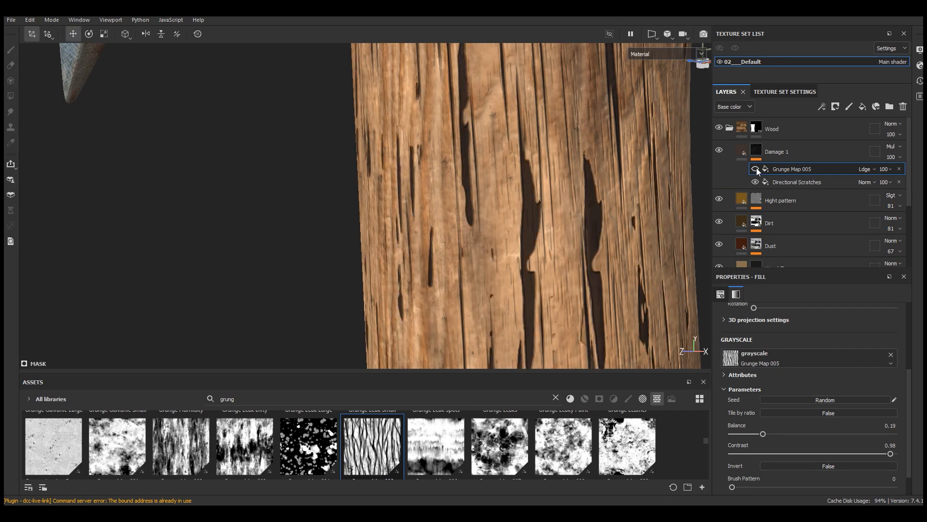
pyautogui.scroll(-8, 515, 199)
pyautogui.keyDown('alt'); pyautogui.moveTo(491, 231); pyautogui.dragTo(716, 238); pyautogui.keyUp('alt')
pyautogui.scroll(7, 499, 122)
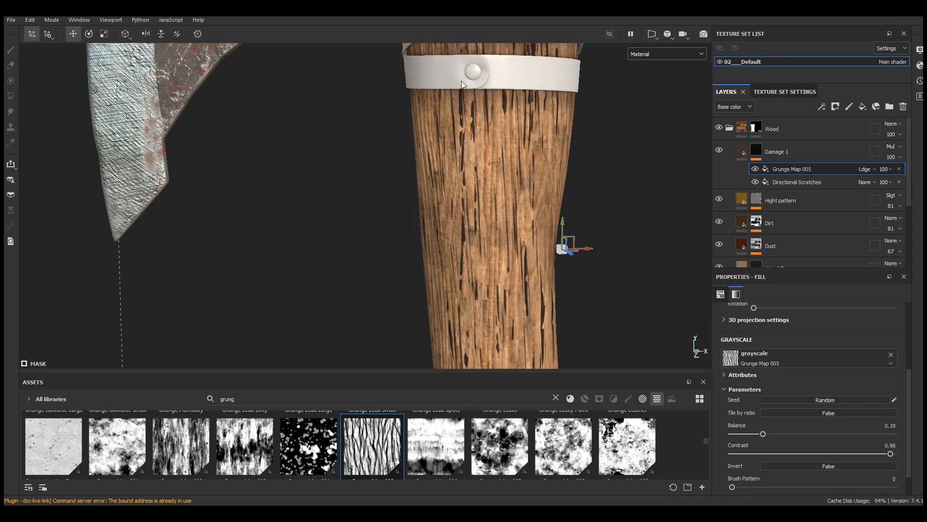
pyautogui.keyDown('alt'); pyautogui.moveTo(501, 123); pyautogui.dragTo(483, 165, button='middle'); pyautogui.keyUp('alt')
pyautogui.scroll(3, 507, 159)
pyautogui.keyDown('alt'); pyautogui.moveTo(546, 166); pyautogui.dragTo(473, 170); pyautogui.keyUp('alt')
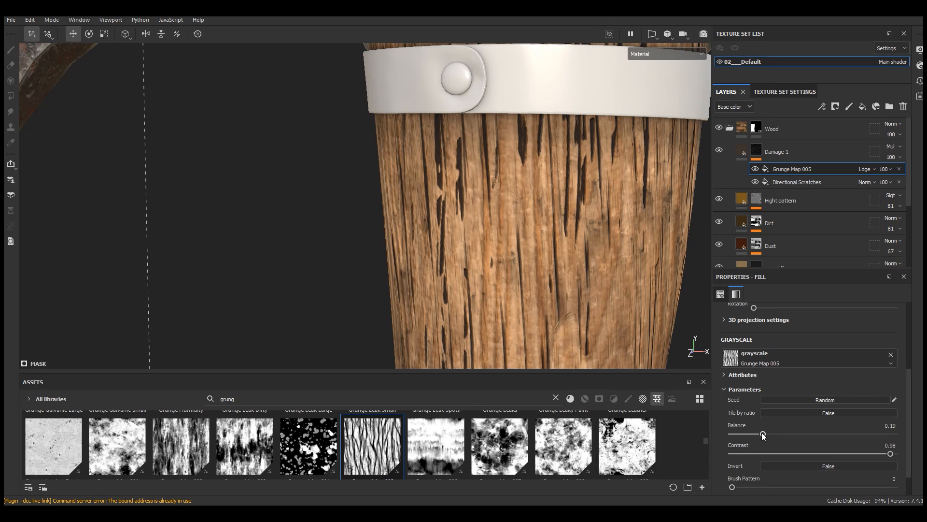
pyautogui.moveTo(762, 434); pyautogui.dragTo(760, 435)
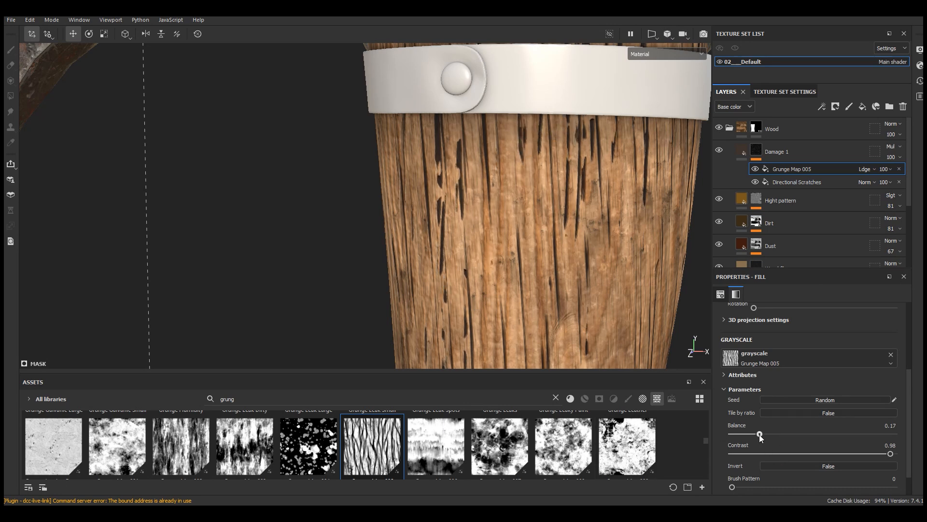
# Step: In the Damage 1 mask, set the opacity of Grunge Map 005 to 44 and of Directional Scratches to 92
pyautogui.scroll(-5, 426, 140)
pyautogui.keyDown('alt'); pyautogui.moveTo(475, 185); pyautogui.dragTo(406, 236); pyautogui.keyUp('alt')
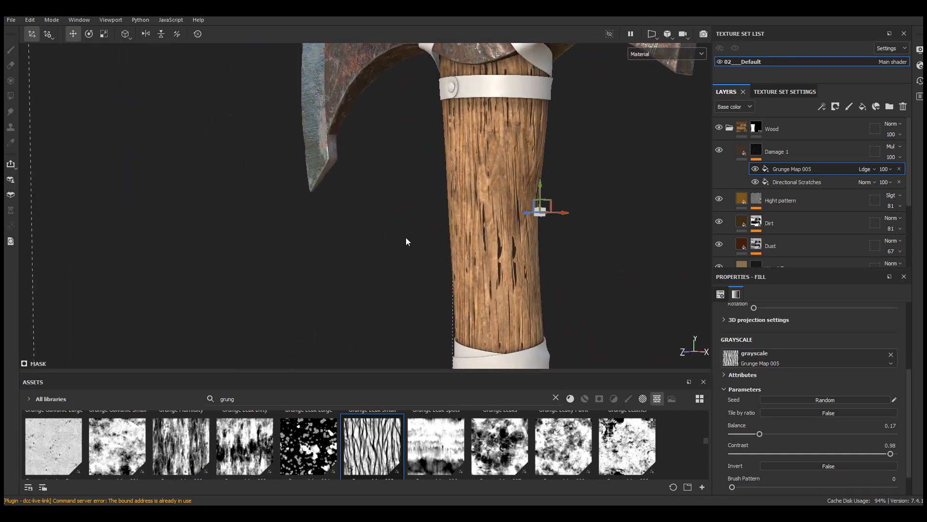
pyautogui.scroll(4, 520, 253)
pyautogui.scroll(1, 520, 253)
pyautogui.click(886, 169)
pyautogui.moveTo(922, 186); pyautogui.dragTo(902, 189)
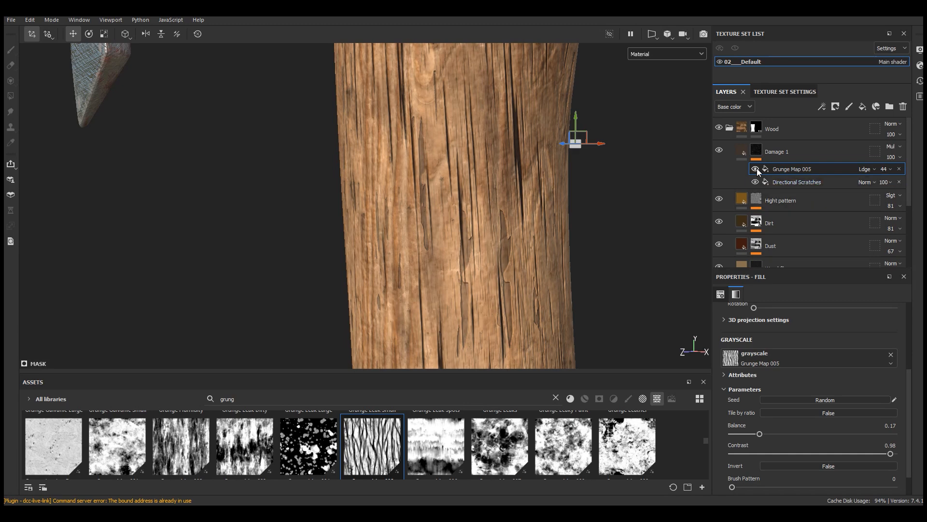
pyautogui.scroll(-4, 601, 253)
pyautogui.scroll(4, 419, 112)
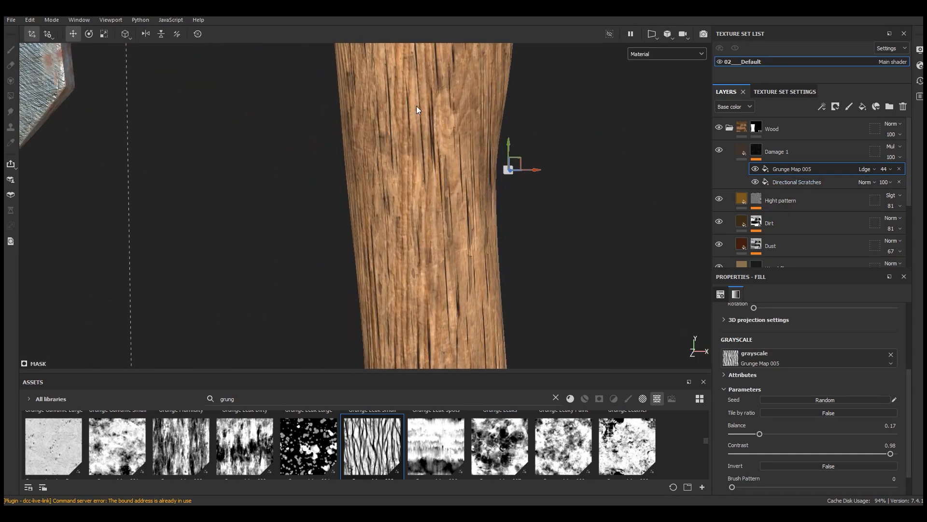
pyautogui.click(884, 182)
pyautogui.moveTo(921, 198); pyautogui.dragTo(916, 201)
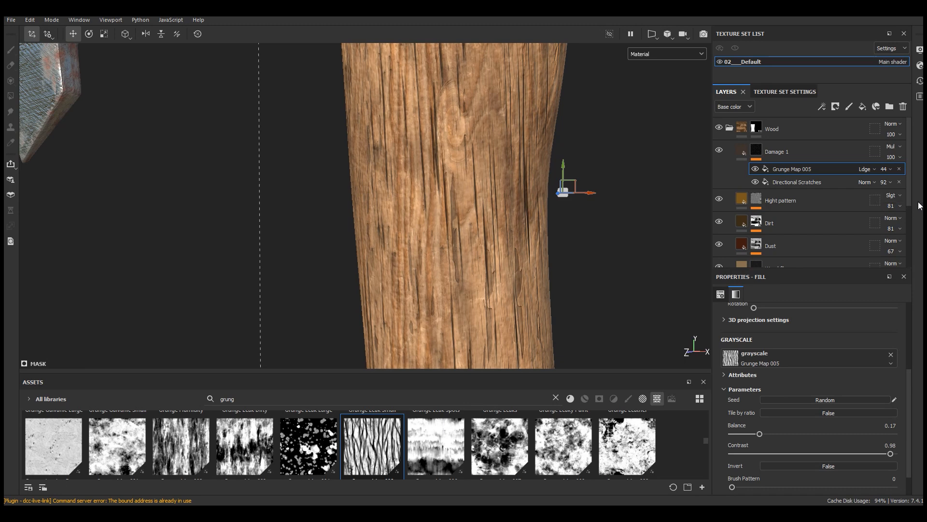
# Step: Add a new fill effect above Grunge Map 005 in the Damage 1 layer's mask
pyautogui.click(742, 154)
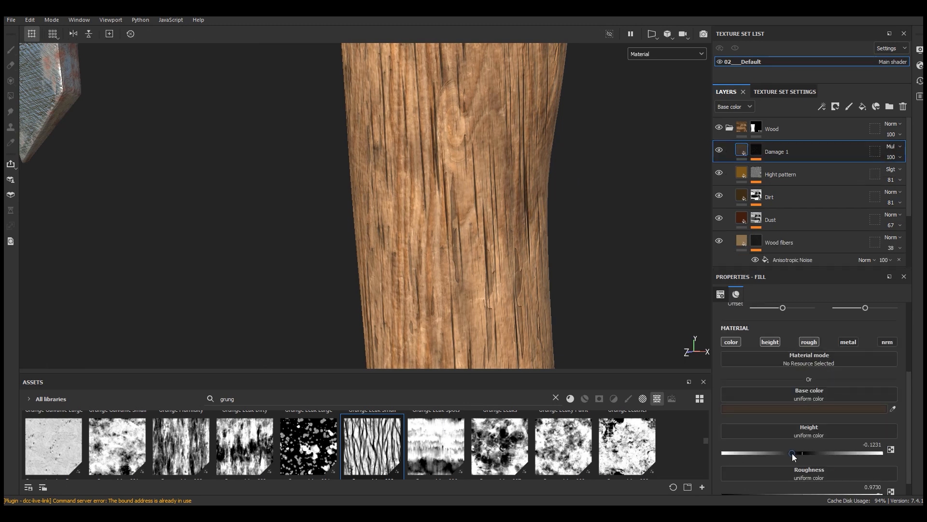
pyautogui.scroll(-4, 491, 202)
pyautogui.click(758, 150)
pyautogui.click(796, 168)
pyautogui.click(822, 107)
pyautogui.click(843, 143)
# Step: Search the assets for "nois" and assign the Anisotropic Noise texture to the new fill's grayscale
pyautogui.doubleClick(354, 398)
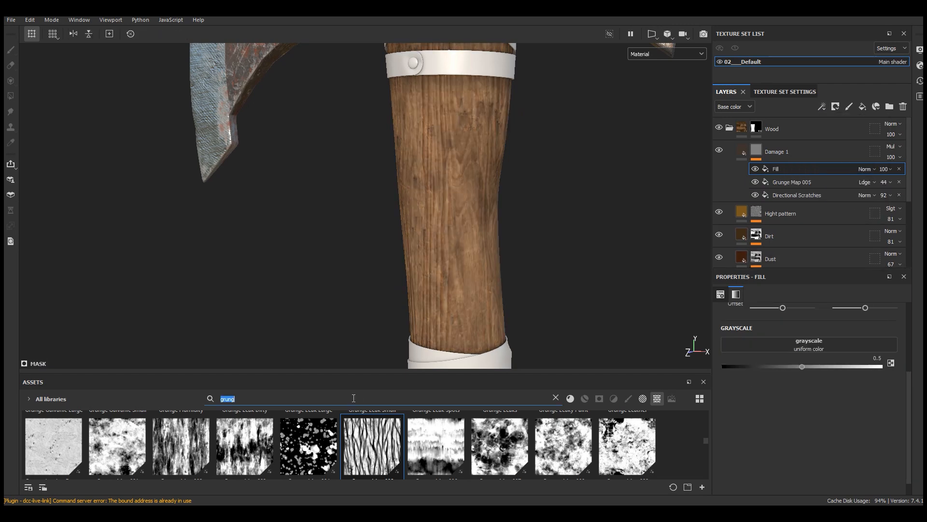
pyautogui.write('nois')
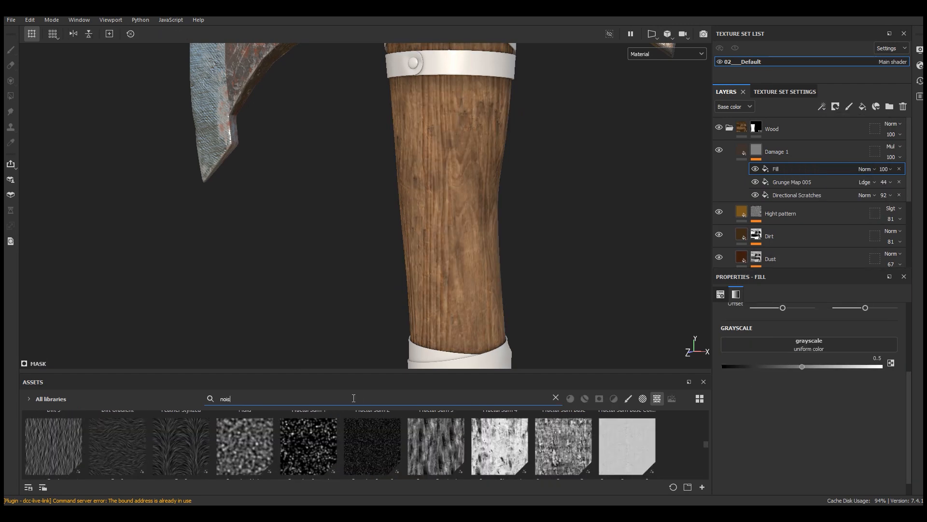
pyautogui.moveTo(362, 376); pyautogui.dragTo(363, 283)
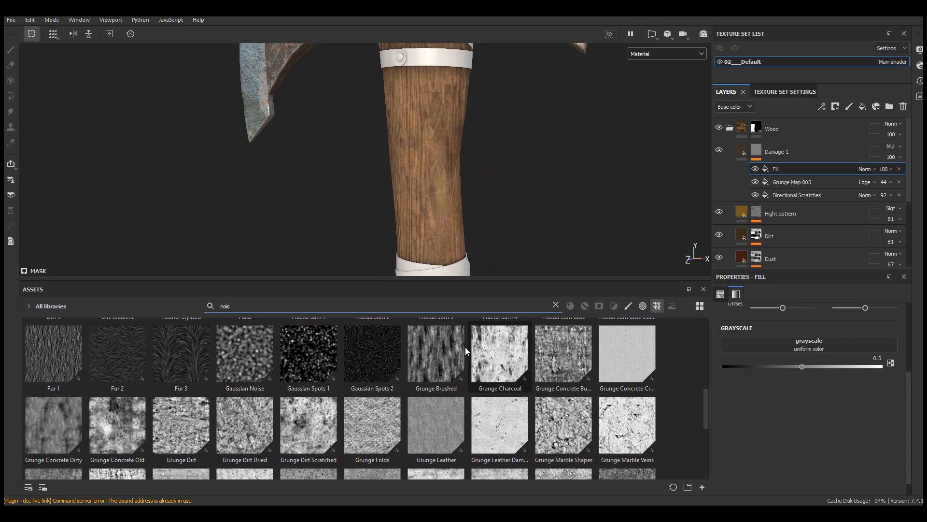
pyautogui.moveTo(705, 373); pyautogui.dragTo(702, 334)
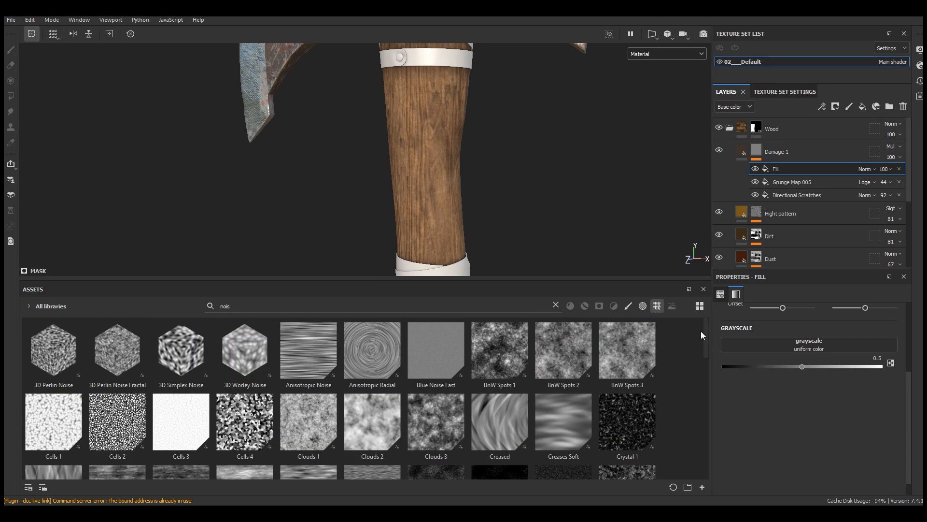
pyautogui.moveTo(312, 367); pyautogui.dragTo(797, 346)
pyautogui.moveTo(478, 279); pyautogui.dragTo(470, 457)
# Step: Display the Damage 1 mask on the model and set the Anisotropic Noise fill to Tri-planar projection
pyautogui.click(641, 57)
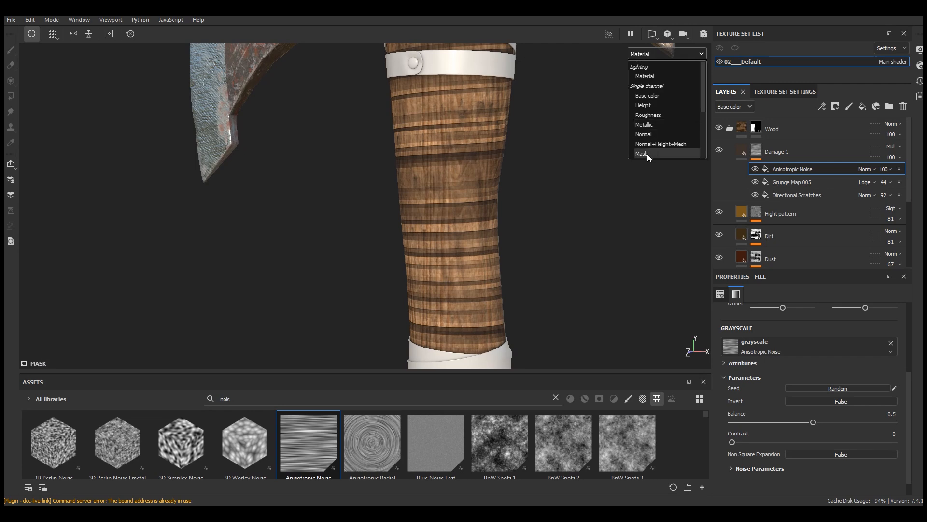
pyautogui.click(645, 153)
pyautogui.scroll(-6, 416, 172)
pyautogui.scroll(2, 423, 186)
pyautogui.scroll(2, 466, 240)
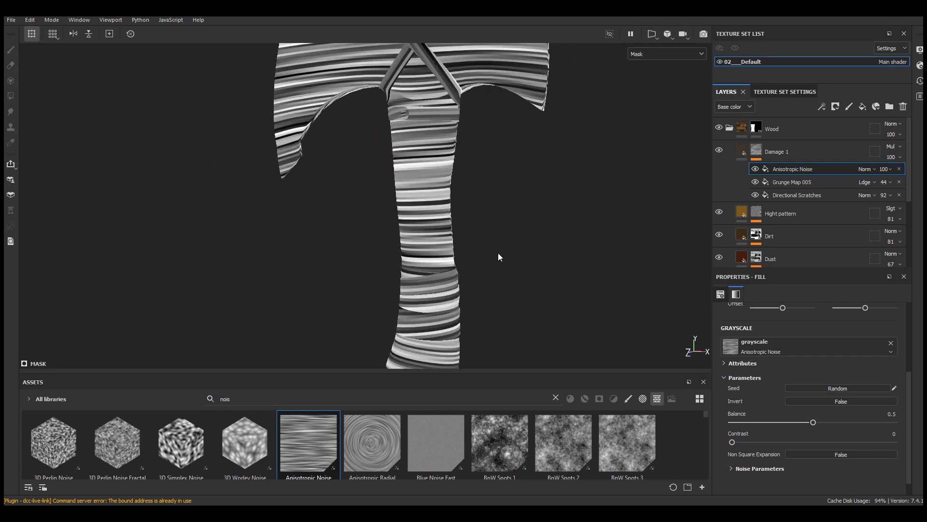
pyautogui.scroll(4, 831, 376)
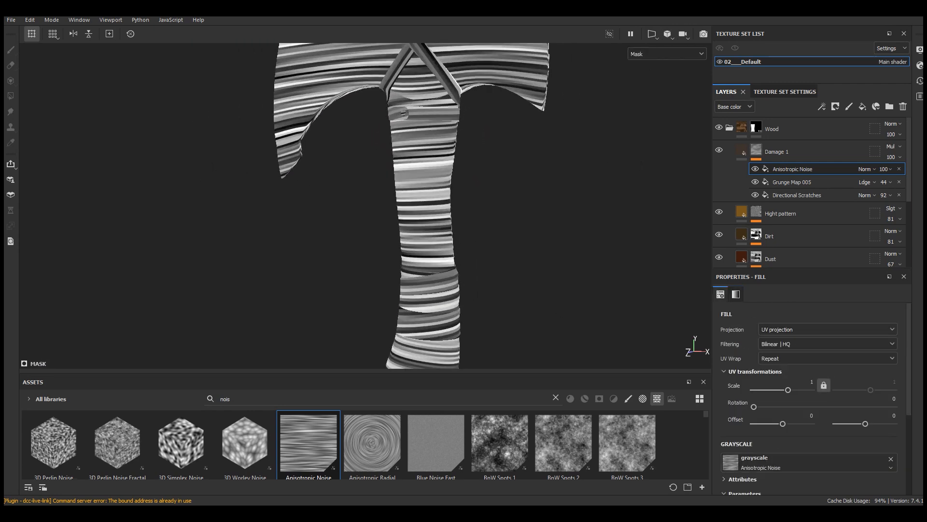
pyautogui.click(776, 334)
pyautogui.click(774, 363)
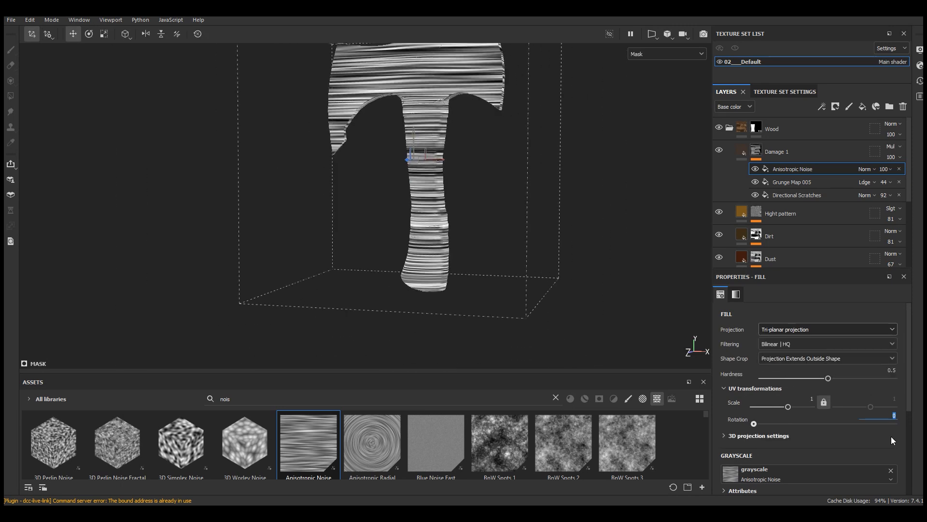
# Step: Rotate the Anisotropic Noise by 90 degrees and set its scale to 5
pyautogui.write('90')
pyautogui.press('Return')
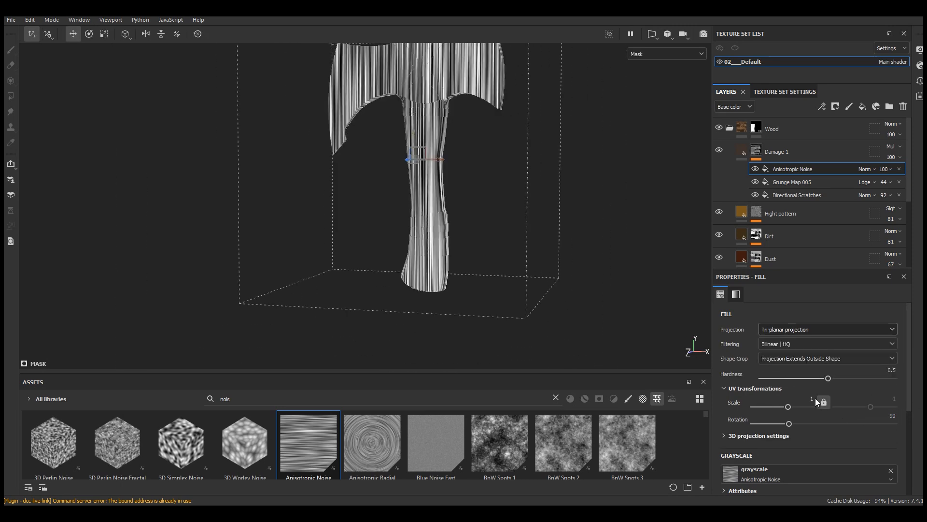
pyautogui.press('Return')
pyautogui.keyDown('alt'); pyautogui.moveTo(418, 164); pyautogui.dragTo(491, 268, button='right'); pyautogui.keyUp('alt')
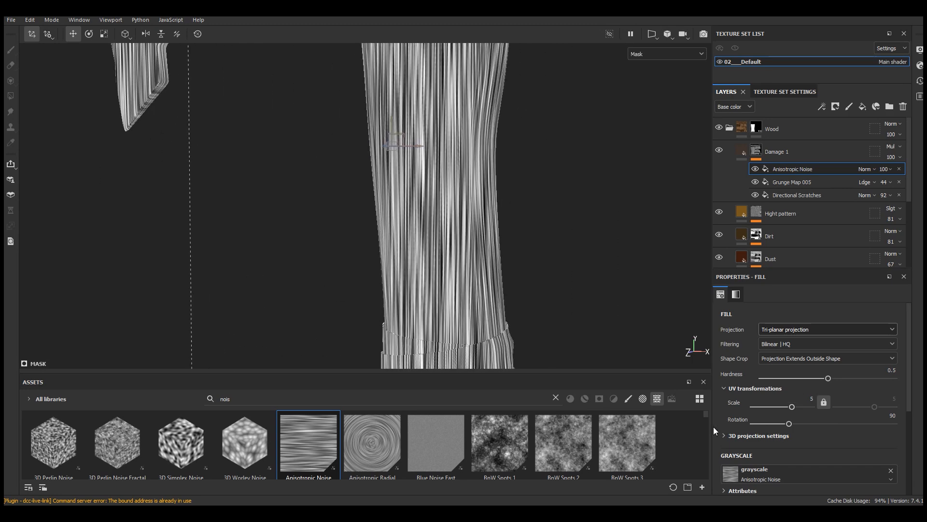
# Step: Set the Anisotropic Noise balance to 0.27 and contrast to 0.28
pyautogui.scroll(-3, 805, 412)
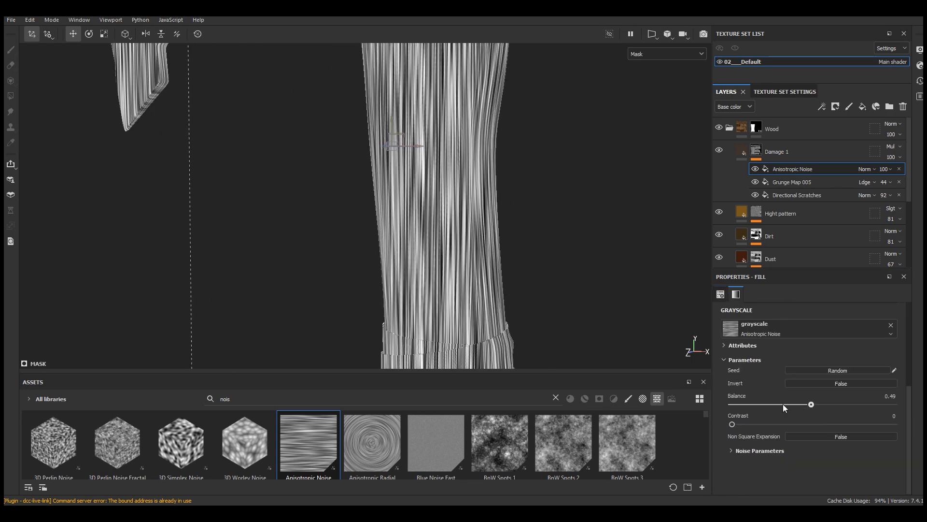
pyautogui.moveTo(787, 407); pyautogui.dragTo(776, 404)
pyautogui.click(775, 424)
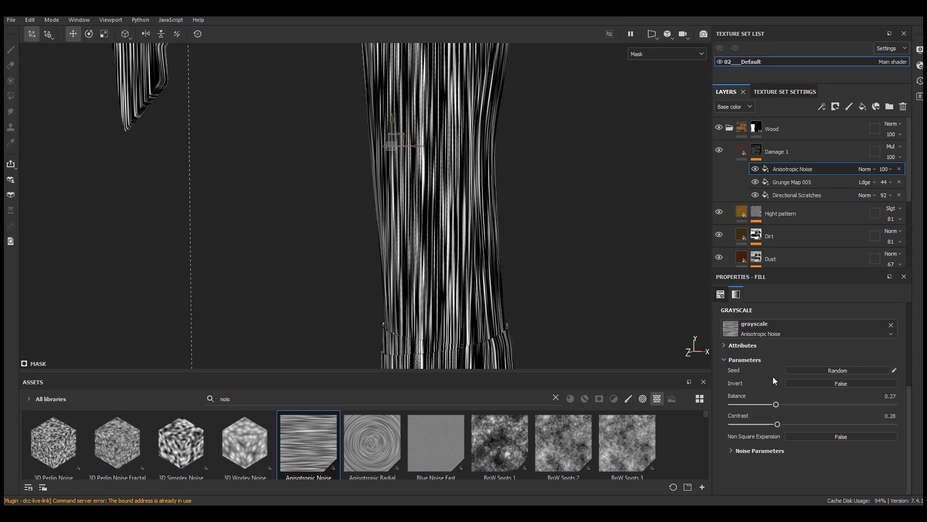
# Step: Display the full material and set the Anisotropic Noise fill's blending mode to Subtract
pyautogui.click(666, 54)
pyautogui.click(645, 63)
pyautogui.click(755, 169)
pyautogui.click(755, 168)
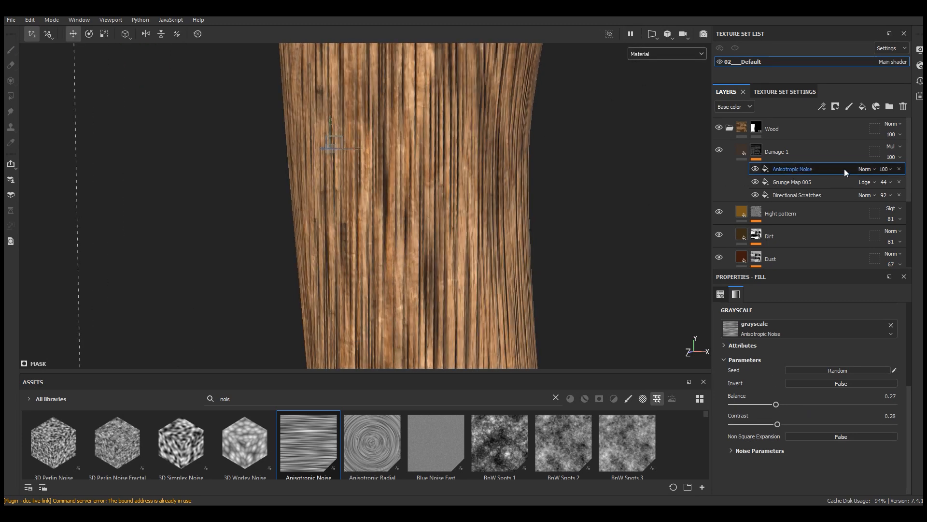
pyautogui.click(865, 169)
pyautogui.click(871, 269)
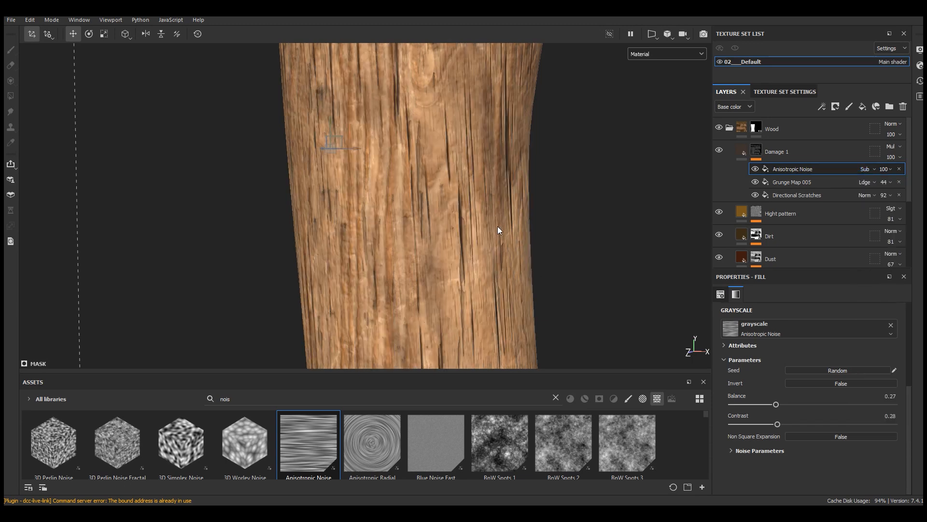
# Step: Compare the handle's scratch damage up close with the Anisotropic Noise fill hidden and shown
pyautogui.scroll(5, 552, 269)
pyautogui.click(755, 168)
pyautogui.click(755, 169)
pyautogui.click(755, 169)
pyautogui.click(755, 168)
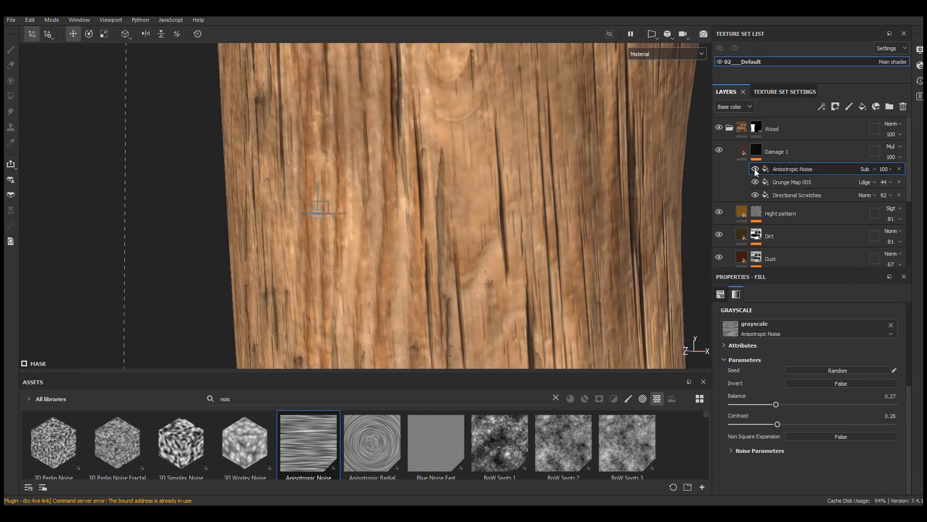
pyautogui.scroll(-3, 588, 206)
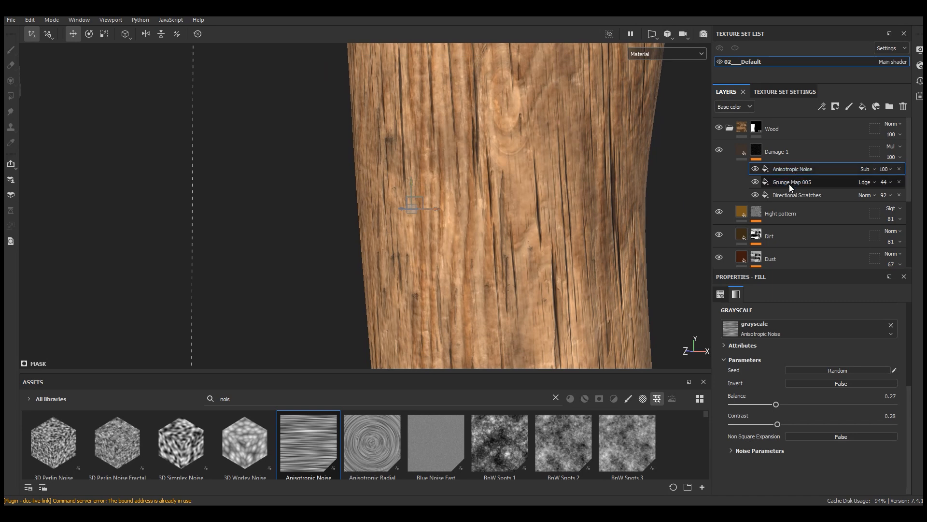
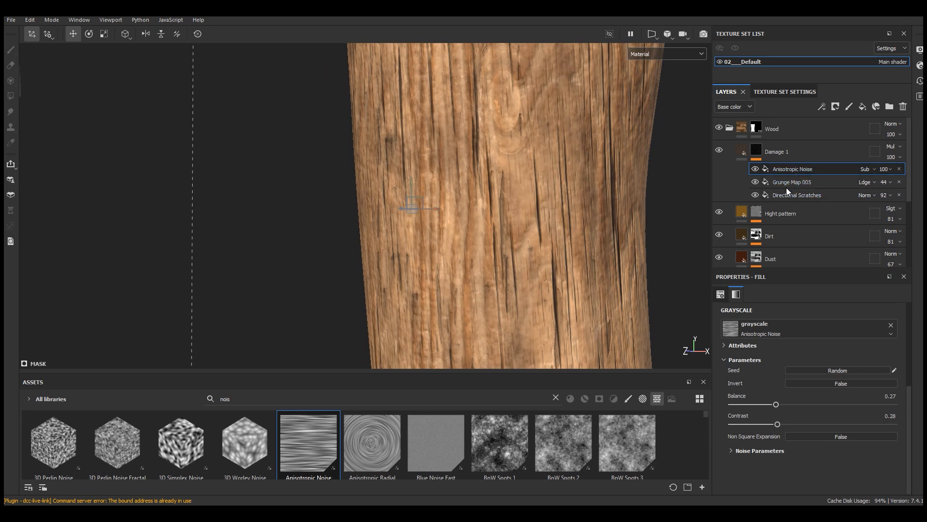
# Step: Compare the handle with the Anisotropic Noise fill hidden and shown, and set that fill's opacity to 43
pyautogui.scroll(-5, 449, 200)
pyautogui.scroll(5, 459, 244)
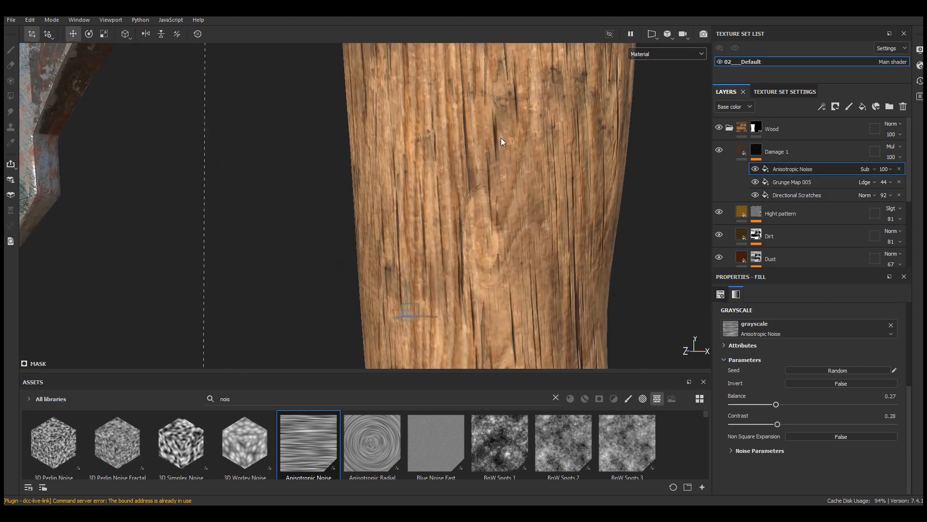
pyautogui.click(756, 170)
pyautogui.click(756, 170)
pyautogui.click(886, 170)
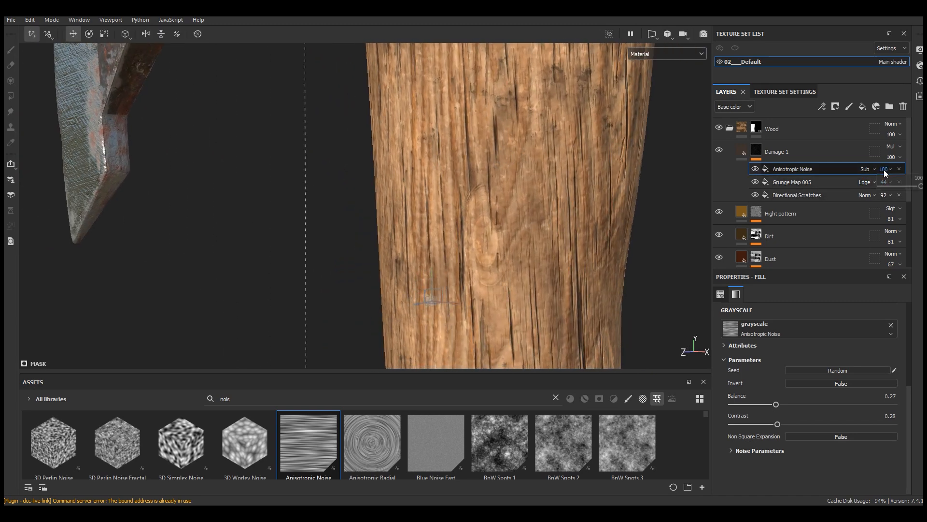
pyautogui.moveTo(920, 187); pyautogui.dragTo(907, 189)
pyautogui.moveTo(892, 187)
pyautogui.mouseDown()
pyautogui.moveTo(851, 192)
pyautogui.moveTo(922, 193)
pyautogui.moveTo(869, 194)
pyautogui.moveTo(895, 192)
pyautogui.mouseUp()
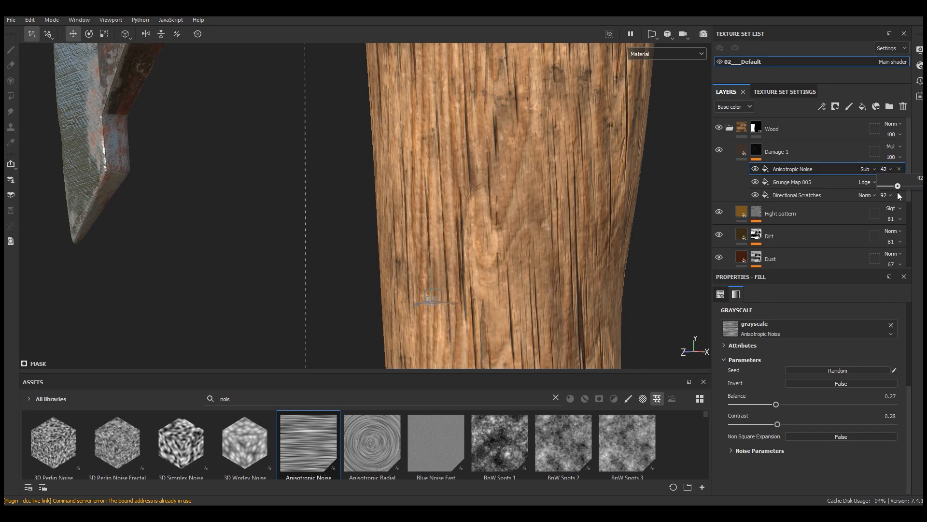
pyautogui.scroll(-5, 538, 176)
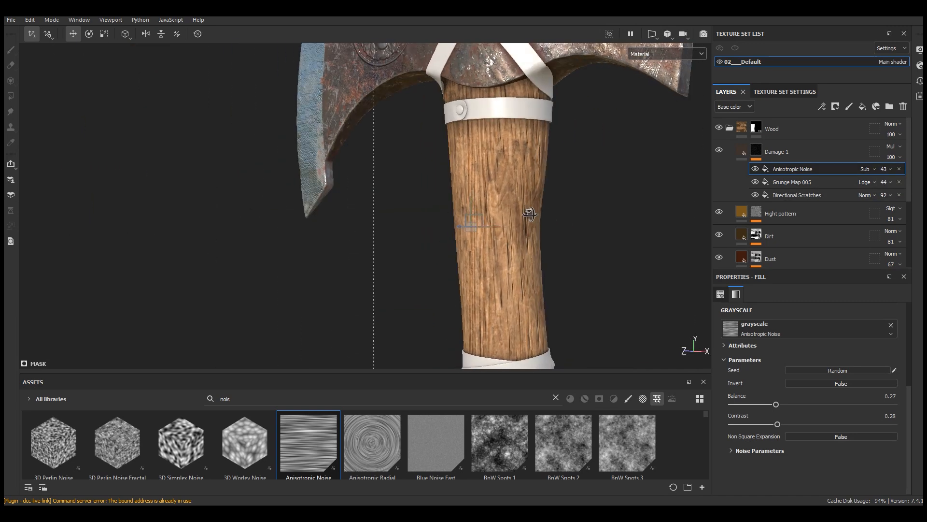
# Step: Add a fill layer above Damage 1 with metal and normal channels off, roughness 0.9309 and height -0.1652
pyautogui.click(742, 152)
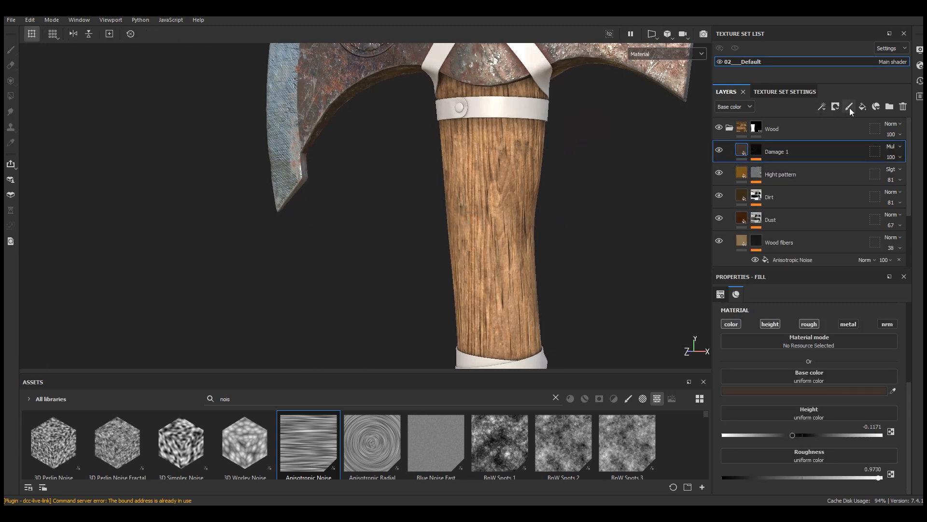
pyautogui.click(862, 106)
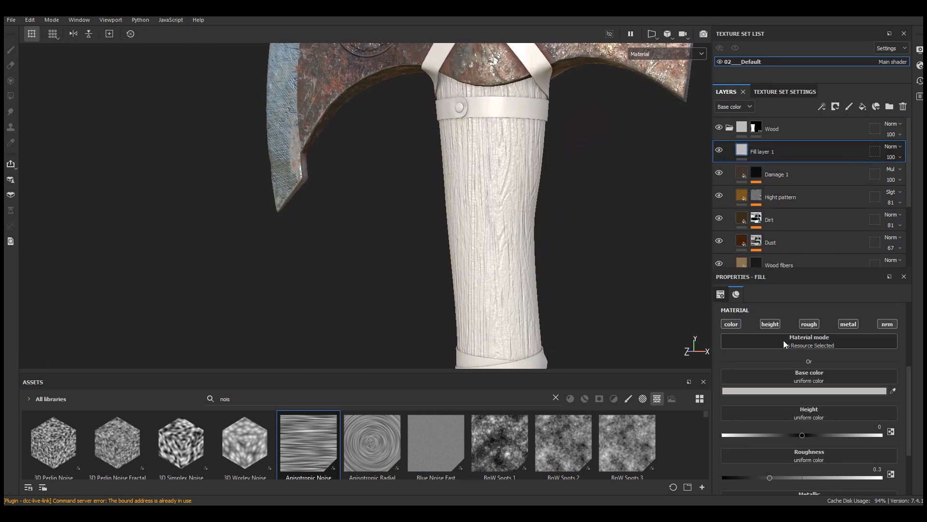
pyautogui.click(848, 324)
pyautogui.click(888, 323)
pyautogui.moveTo(859, 476); pyautogui.dragTo(869, 477)
pyautogui.moveTo(803, 436); pyautogui.dragTo(790, 435)
# Step: Set the new fill layer's base color to the light tan B09772
pyautogui.click(793, 389)
pyautogui.moveTo(700, 257); pyautogui.dragTo(503, 170)
pyautogui.click(581, 276)
pyautogui.click(504, 211)
pyautogui.click(581, 279)
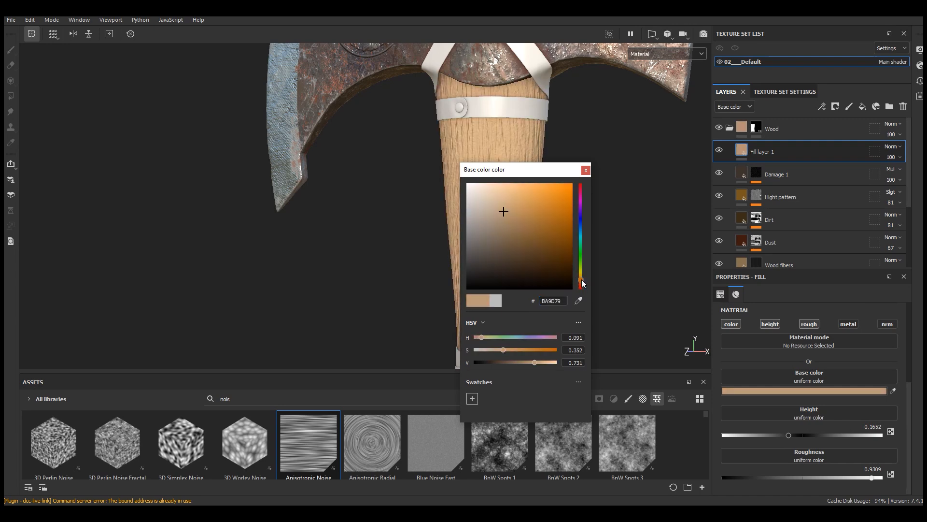
pyautogui.click(509, 224)
pyautogui.click(582, 275)
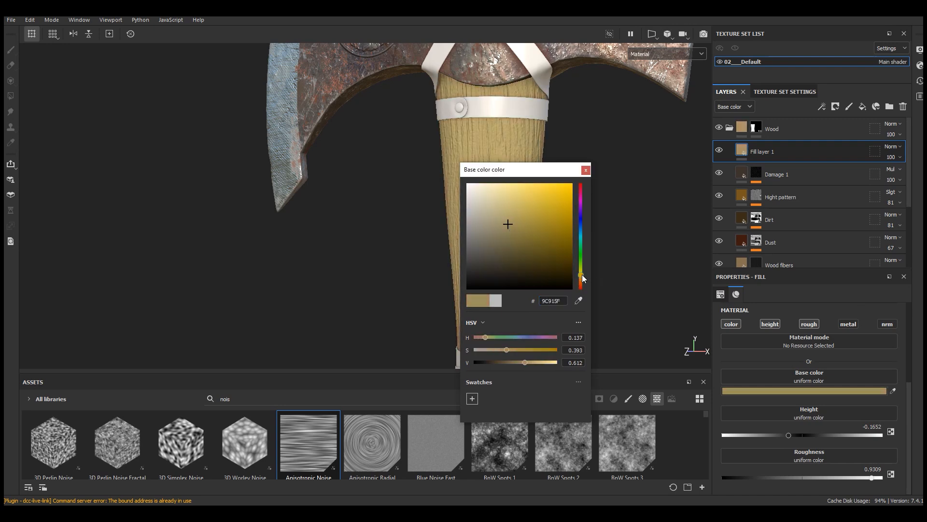
pyautogui.click(581, 279)
pyautogui.click(504, 216)
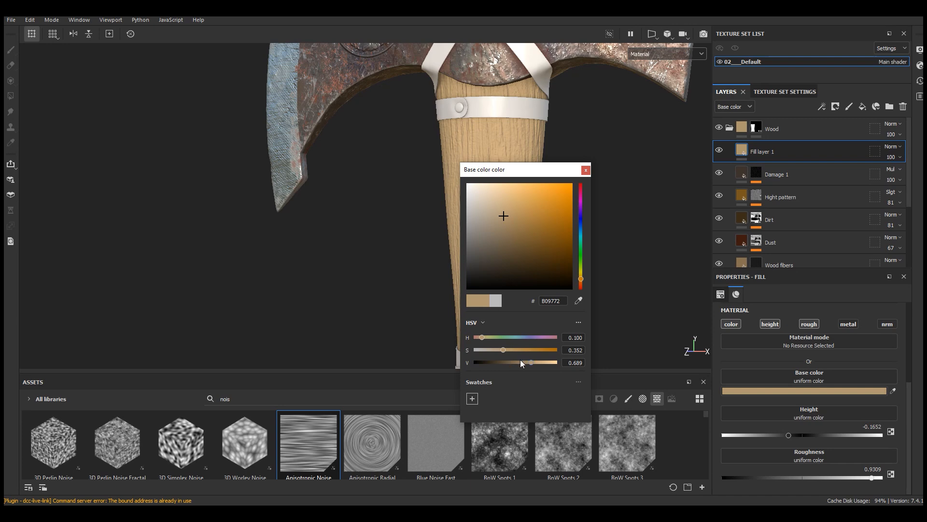
pyautogui.click(586, 170)
# Step: Add a black mask to the tan fill layer and give it a Mask Editor generator
pyautogui.click(832, 108)
pyautogui.click(841, 129)
pyautogui.click(822, 106)
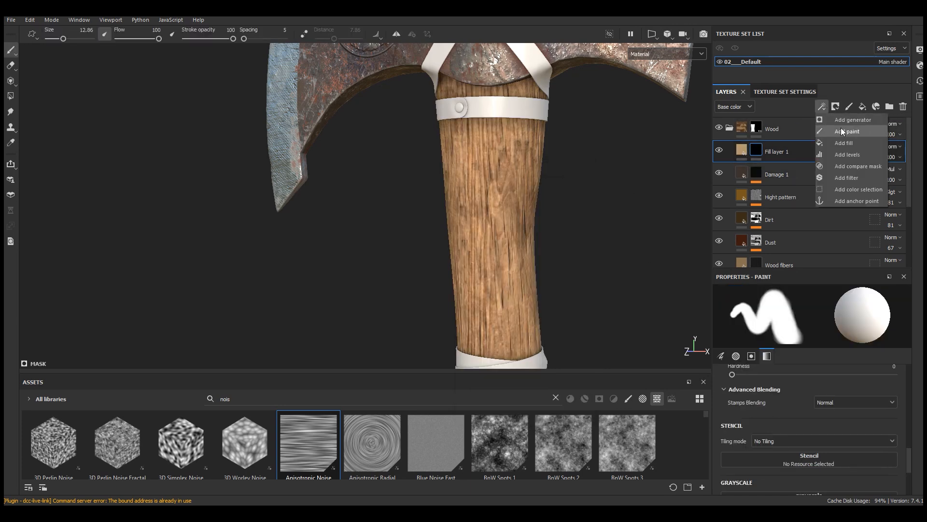
pyautogui.click(841, 120)
pyautogui.click(813, 309)
pyautogui.click(855, 399)
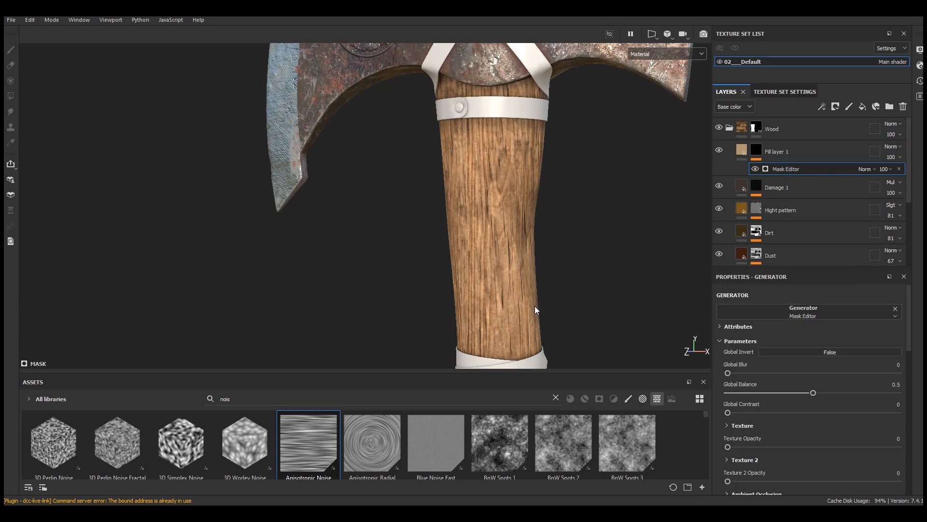
# Step: Find Grunge Map 008 in the assets and assign it as the Mask Editor's Texture input
pyautogui.keyDown('alt'); pyautogui.moveTo(541, 307); pyautogui.dragTo(514, 271, button='middle'); pyautogui.keyUp('alt')
pyautogui.moveTo(814, 270); pyautogui.dragTo(815, 169)
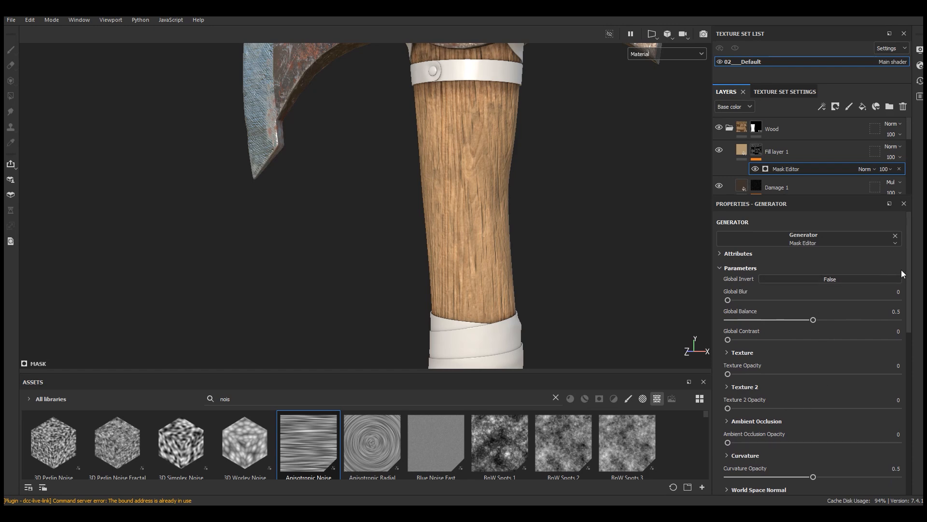
pyautogui.scroll(-10, 902, 269)
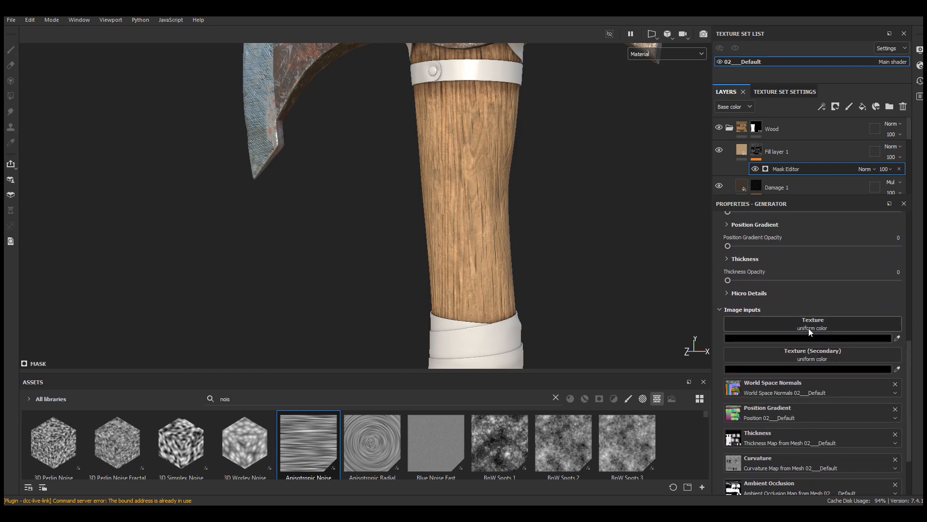
pyautogui.scroll(1, 491, 209)
pyautogui.moveTo(430, 374); pyautogui.dragTo(556, 289)
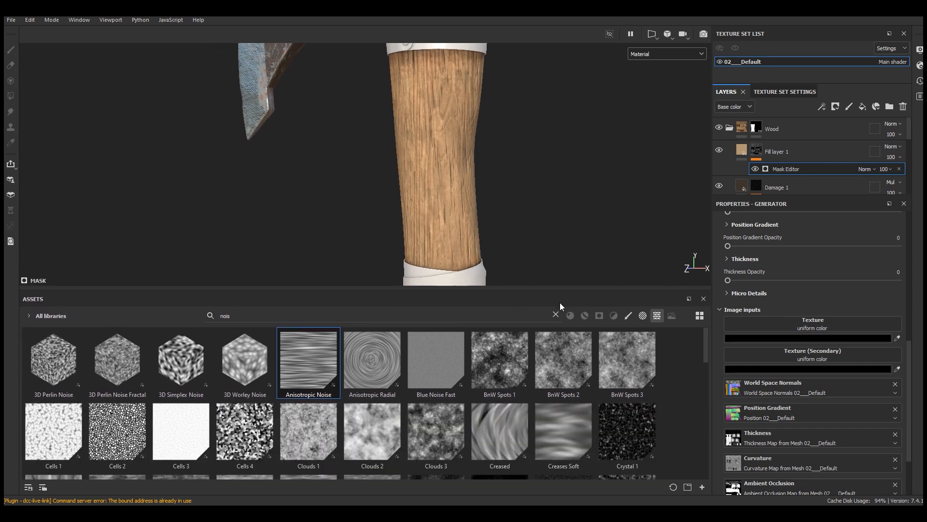
pyautogui.click(556, 316)
pyautogui.write('grung')
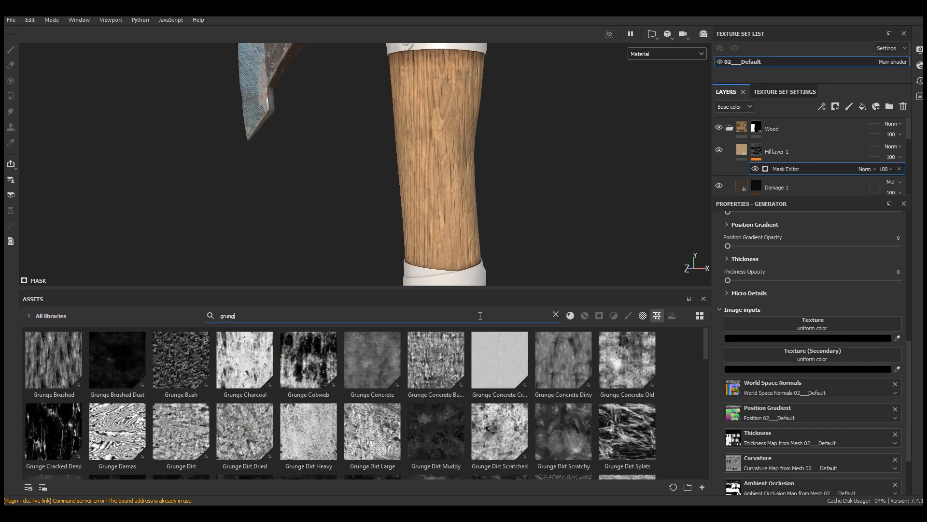
pyautogui.scroll(-10, 706, 380)
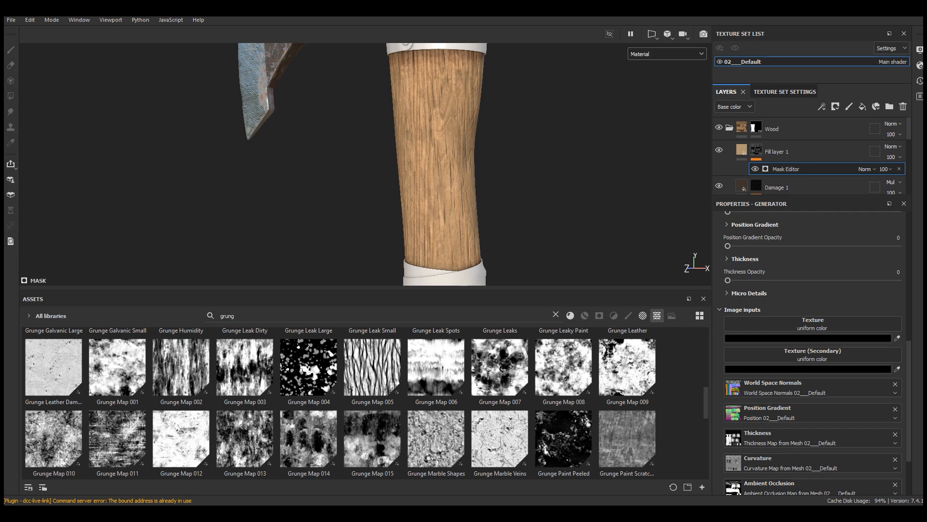
pyautogui.moveTo(563, 367); pyautogui.dragTo(816, 325)
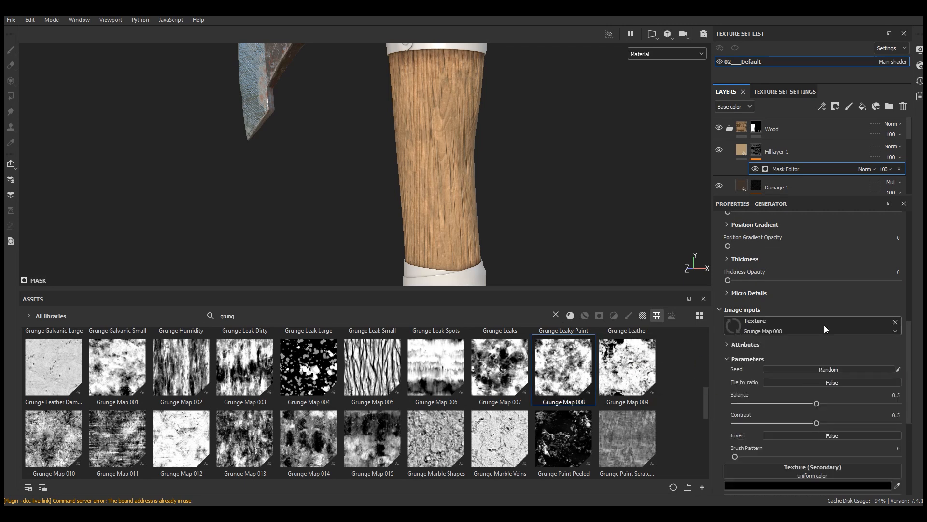
# Step: Assign Grunge Map 010 as the Mask Editor's secondary Texture input
pyautogui.scroll(-4, 900, 347)
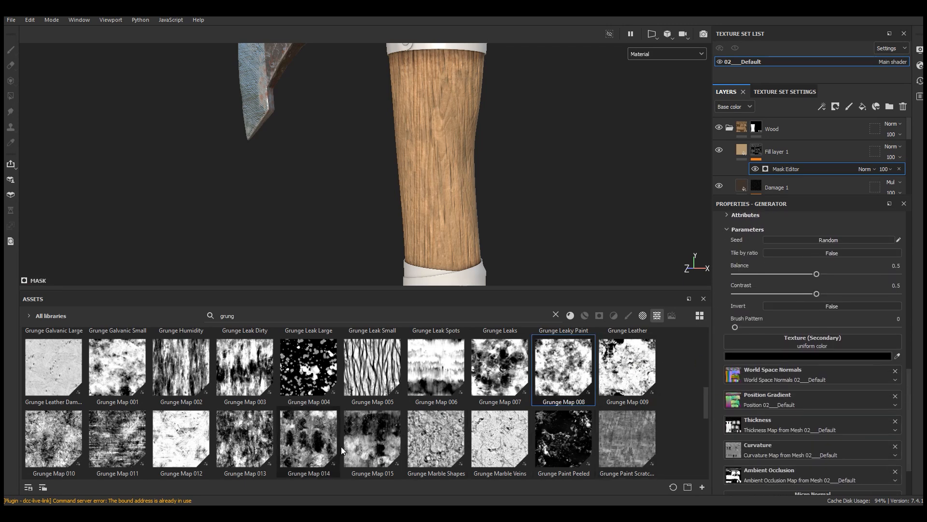
pyautogui.moveTo(60, 441); pyautogui.dragTo(828, 358)
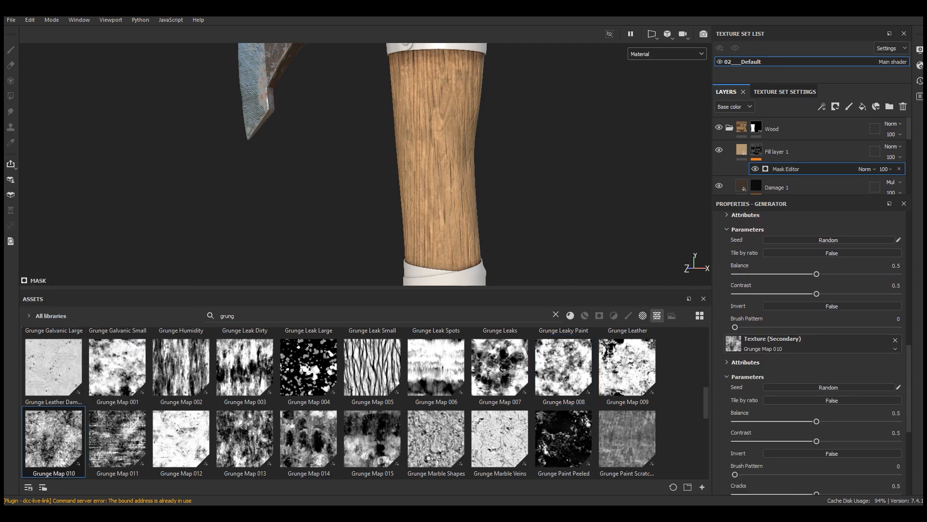
pyautogui.scroll(3, 736, 389)
pyautogui.click(772, 381)
pyautogui.scroll(8, 841, 355)
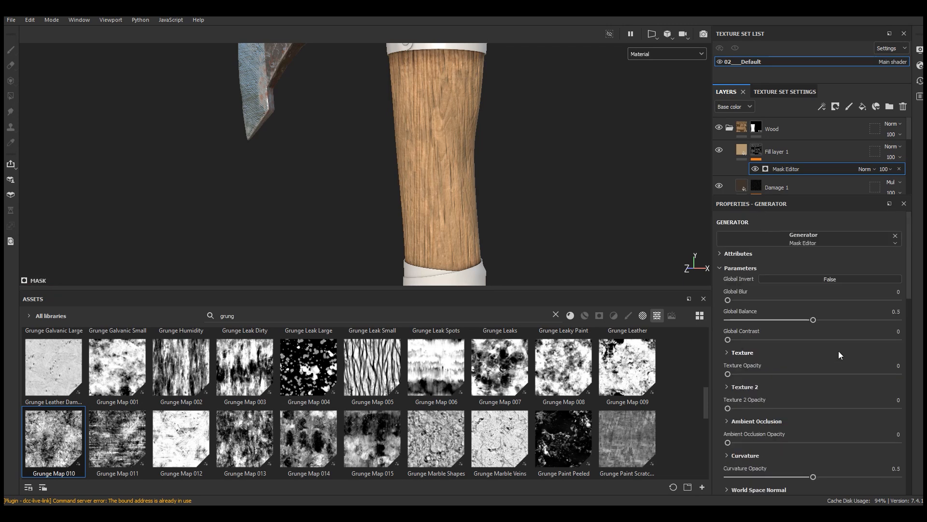
# Step: Set the Mask Editor's Texture Opacity to 0.38 and Global Contrast to 0.96, checking the wood surface up close
pyautogui.moveTo(540, 297); pyautogui.dragTo(540, 380)
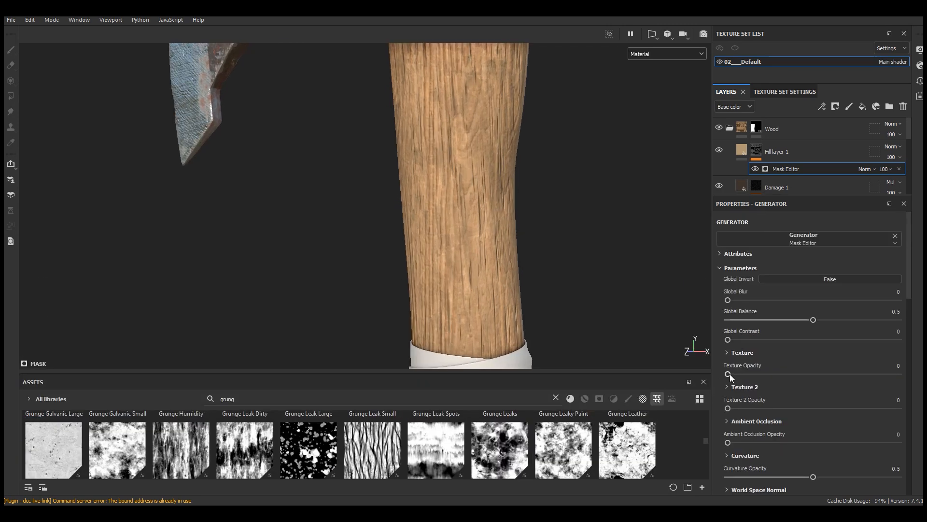
pyautogui.moveTo(728, 374); pyautogui.dragTo(792, 374)
pyautogui.scroll(3, 443, 290)
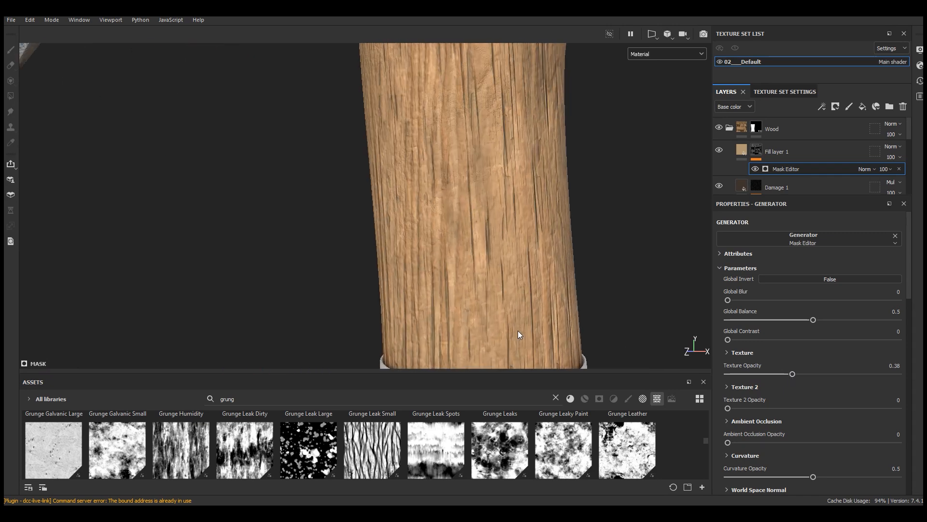
pyautogui.keyDown('alt'); pyautogui.moveTo(518, 330); pyautogui.dragTo(524, 274, button='middle'); pyautogui.keyUp('alt')
pyautogui.keyDown('alt'); pyautogui.moveTo(524, 274); pyautogui.dragTo(584, 274); pyautogui.keyUp('alt')
pyautogui.scroll(4, 392, 202)
pyautogui.keyDown('alt'); pyautogui.moveTo(391, 202); pyautogui.dragTo(378, 161, button='right'); pyautogui.keyUp('alt')
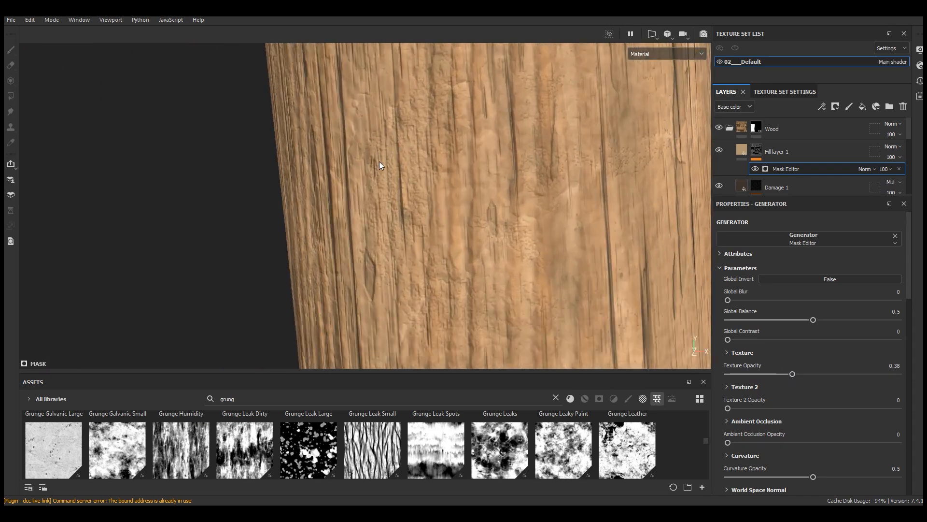
pyautogui.scroll(-5, 406, 239)
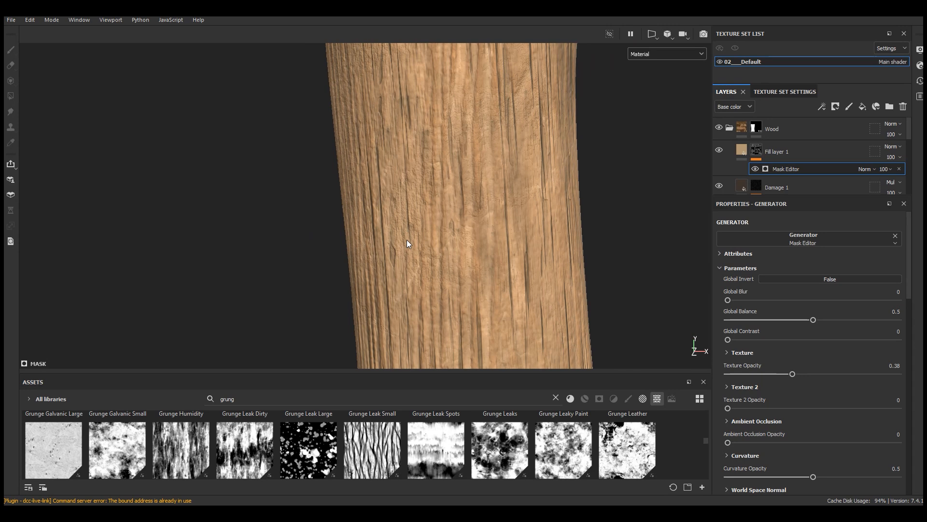
pyautogui.moveTo(827, 340); pyautogui.dragTo(892, 342)
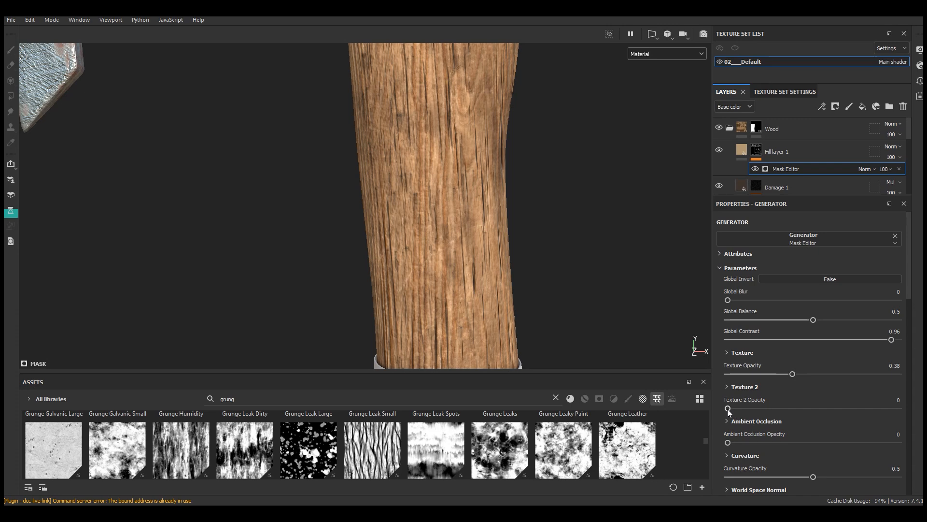
# Step: Set the Mask Editor's Texture 2 Opacity to 0.98 and Global Balance to 0.34
pyautogui.moveTo(801, 405); pyautogui.dragTo(885, 405)
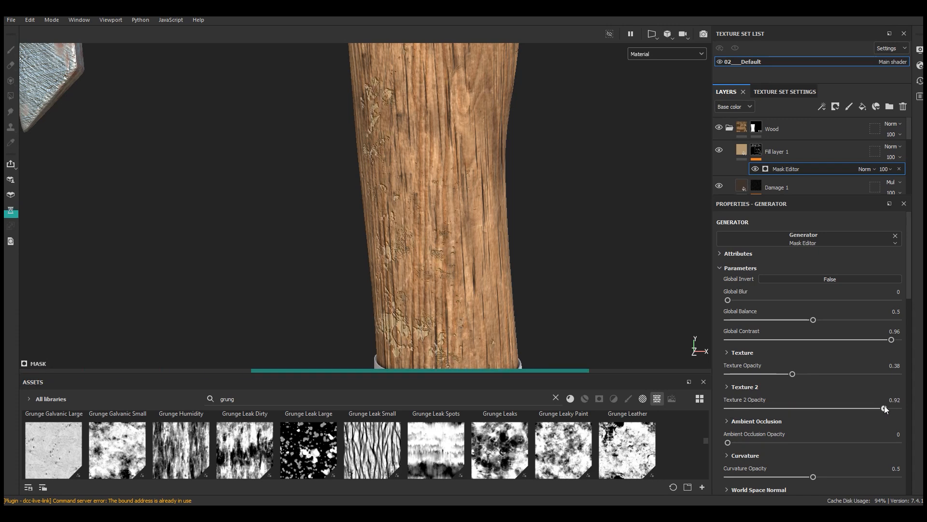
pyautogui.moveTo(894, 406); pyautogui.dragTo(896, 406)
pyautogui.keyDown('alt'); pyautogui.moveTo(410, 262); pyautogui.dragTo(439, 206, button='middle'); pyautogui.keyUp('alt')
pyautogui.scroll(3, 439, 208)
pyautogui.keyDown('alt'); pyautogui.moveTo(435, 281); pyautogui.dragTo(403, 245); pyautogui.keyUp('alt')
pyautogui.scroll(2, 439, 272)
pyautogui.scroll(-1, 811, 338)
pyautogui.scroll(-4, 430, 293)
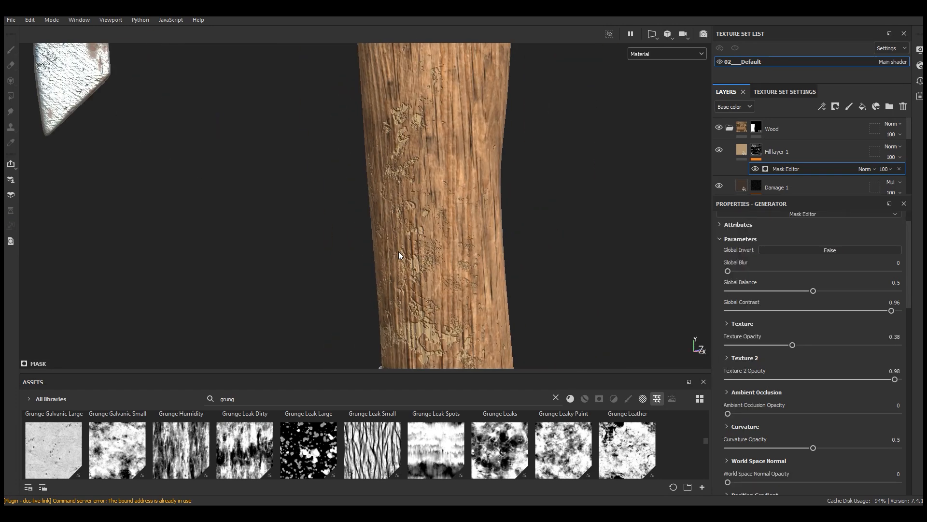
pyautogui.scroll(3, 405, 251)
pyautogui.moveTo(814, 291); pyautogui.dragTo(786, 291)
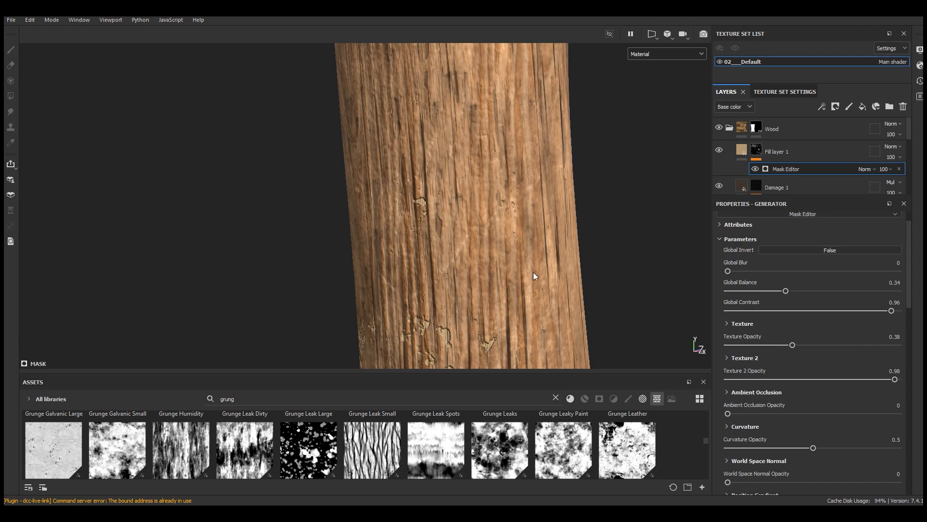
# Step: Inspect the chipped patches near the handle wrap, then set the tan fill layer's opacity to 87 and height to -0.0871
pyautogui.scroll(-4, 534, 273)
pyautogui.keyDown('alt'); pyautogui.moveTo(447, 311); pyautogui.dragTo(423, 298); pyautogui.keyUp('alt')
pyautogui.scroll(2, 423, 297)
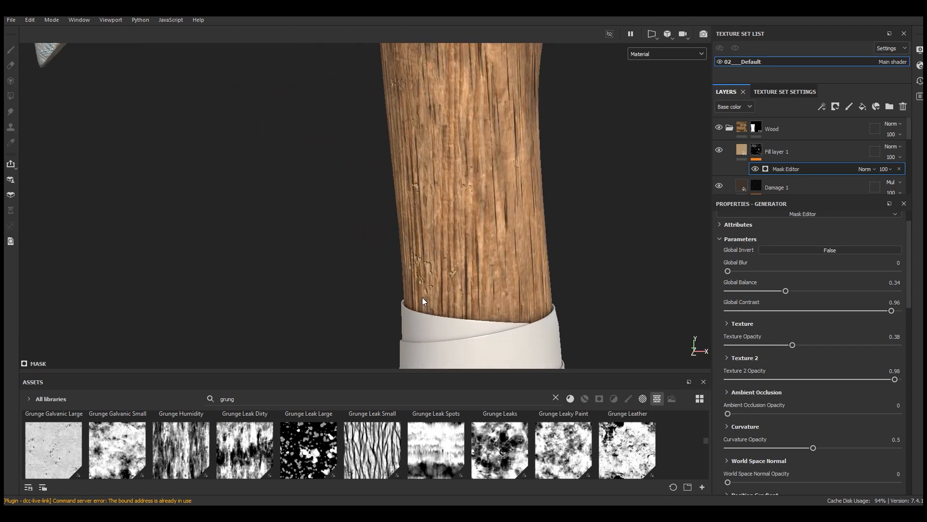
pyautogui.scroll(2, 423, 299)
pyautogui.scroll(2, 445, 284)
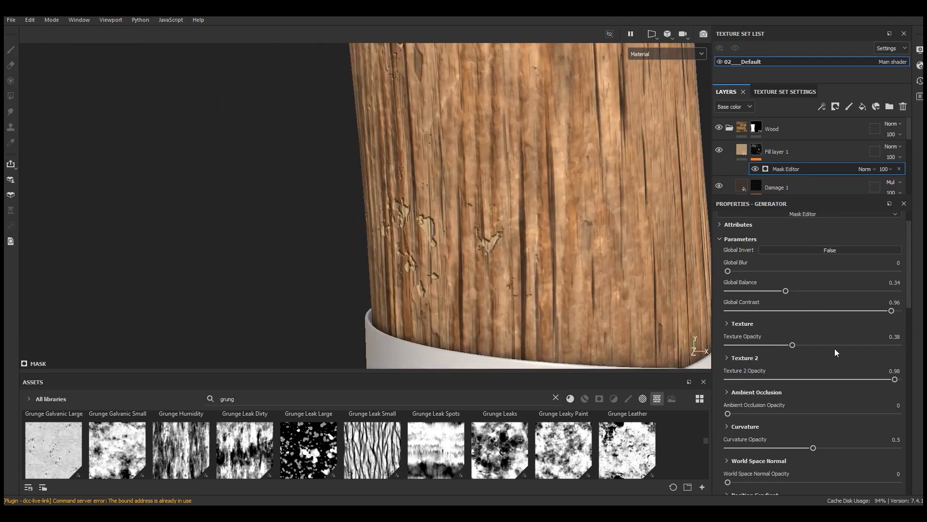
pyautogui.scroll(-1, 835, 382)
pyautogui.scroll(-3, 834, 381)
pyautogui.moveTo(922, 175)
pyautogui.mouseDown()
pyautogui.moveTo(903, 179)
pyautogui.moveTo(918, 178)
pyautogui.mouseUp()
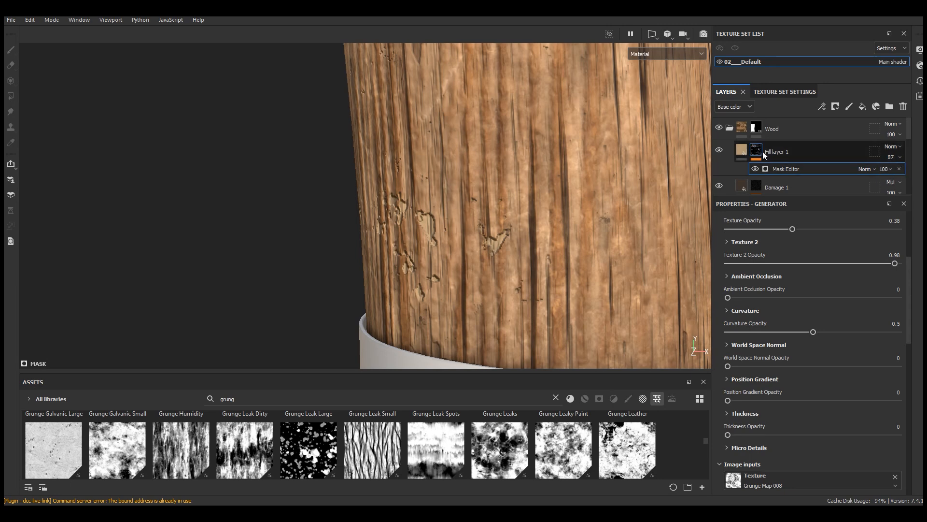
pyautogui.moveTo(793, 433); pyautogui.dragTo(795, 435)
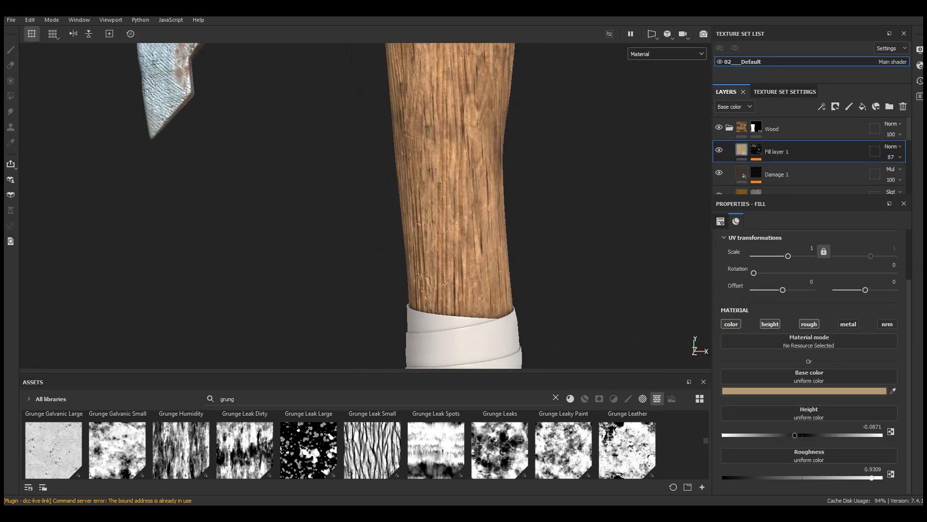
# Step: Rename the tan fill layer as Damage 2
pyautogui.doubleClick(778, 151)
pyautogui.write('Damage 2')
pyautogui.press('Return')
# Step: Add a fill layer named Scratches above Damage 2 and turn off its metal and normal channels
pyautogui.click(862, 106)
pyautogui.doubleClick(763, 152)
pyautogui.write('Scrat')
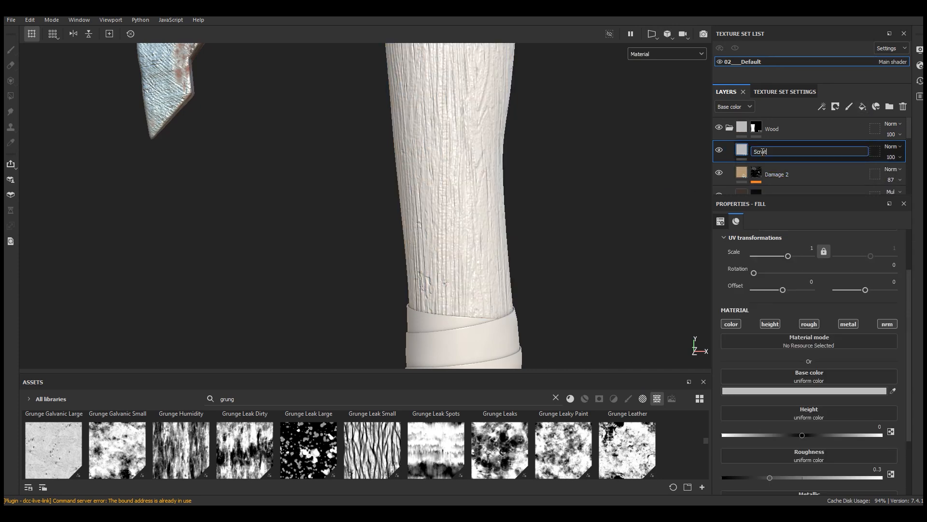
pyautogui.write('ches')
pyautogui.press('Return')
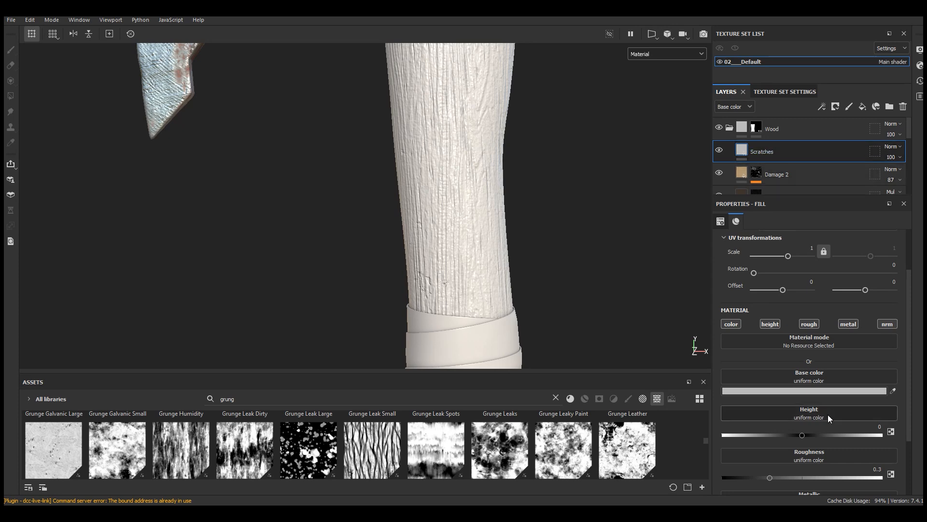
pyautogui.click(849, 324)
pyautogui.scroll(-2, 870, 376)
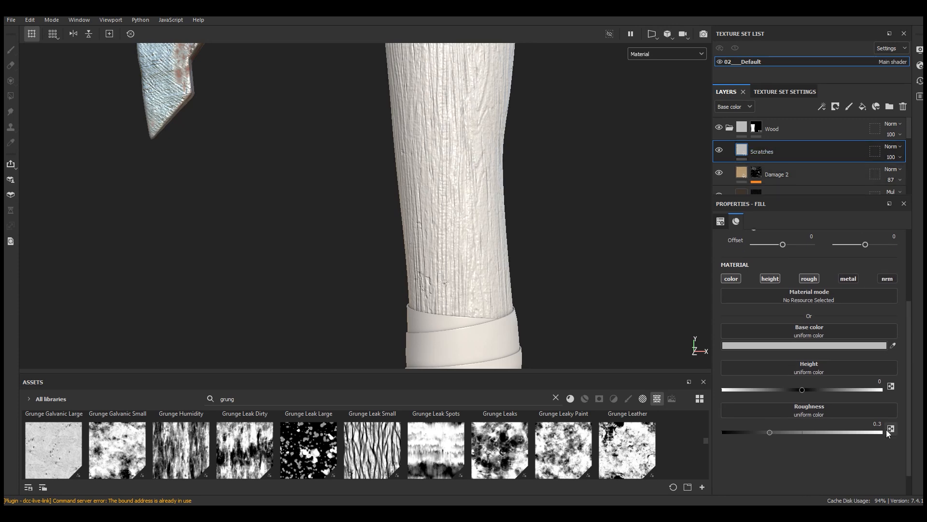
# Step: Set the Scratches layer's roughness to 0.9159, height to -0.0691 and base color to black
pyautogui.click(869, 431)
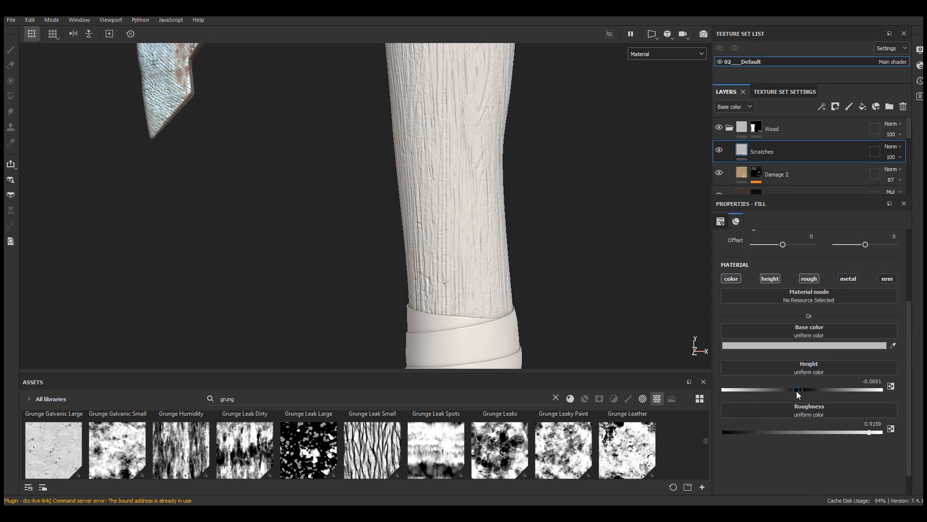
pyautogui.click(794, 346)
pyautogui.moveTo(709, 262); pyautogui.dragTo(623, 224)
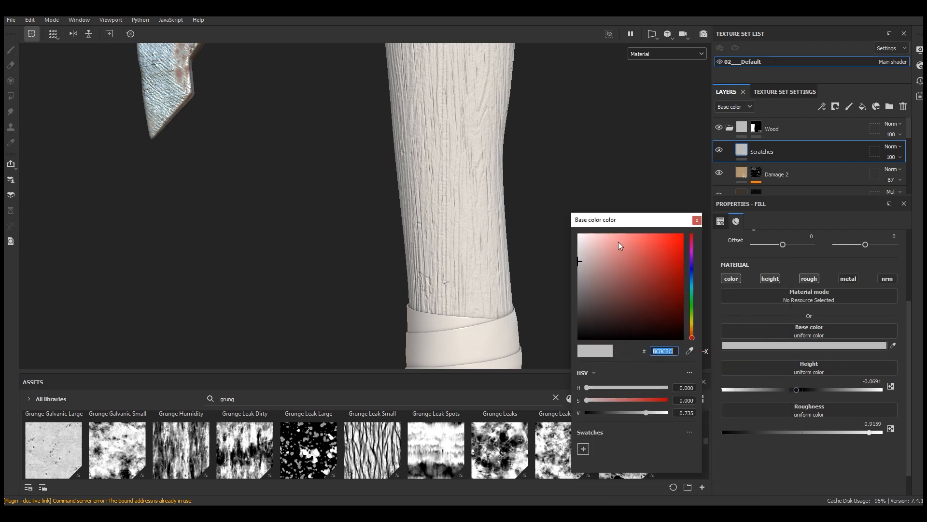
pyautogui.moveTo(610, 292); pyautogui.dragTo(491, 430)
pyautogui.click(697, 220)
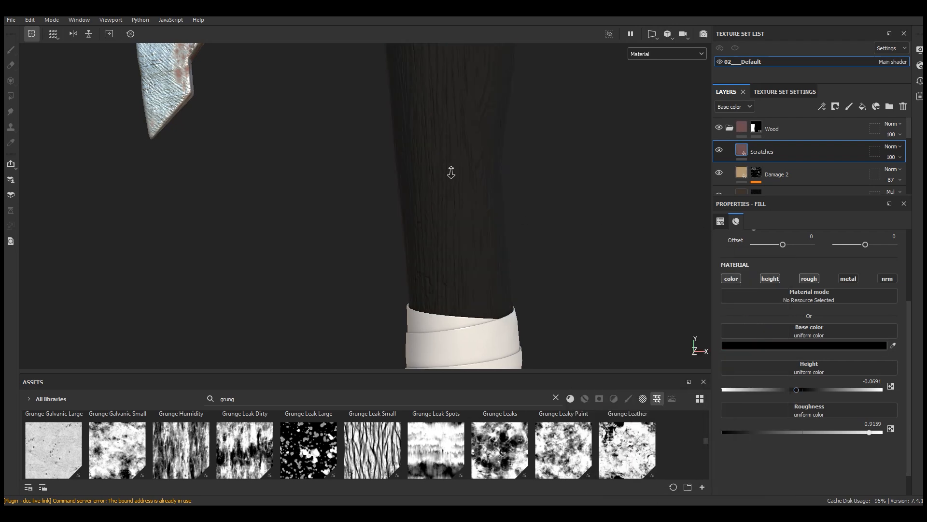
# Step: Add a black mask to the Scratches layer and put a fill effect in the mask
pyautogui.click(876, 107)
pyautogui.click(844, 126)
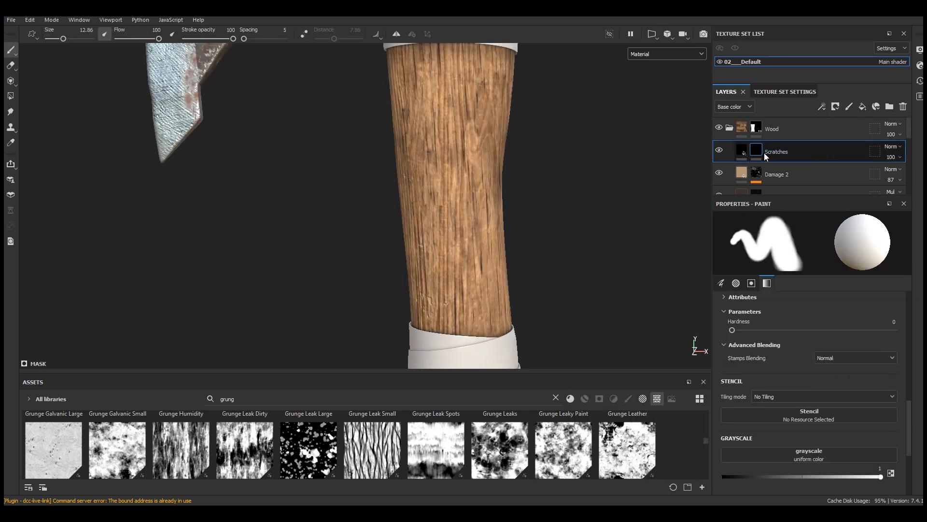
pyautogui.click(822, 107)
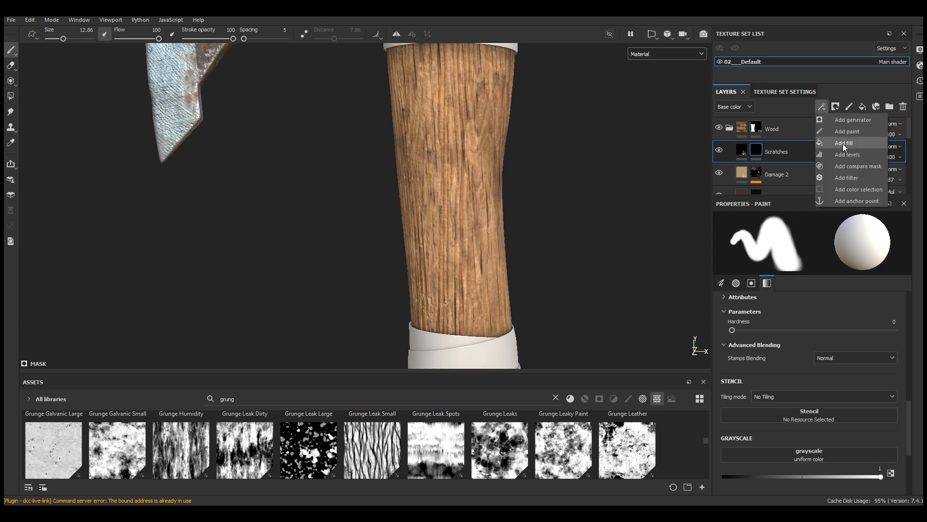
pyautogui.click(842, 144)
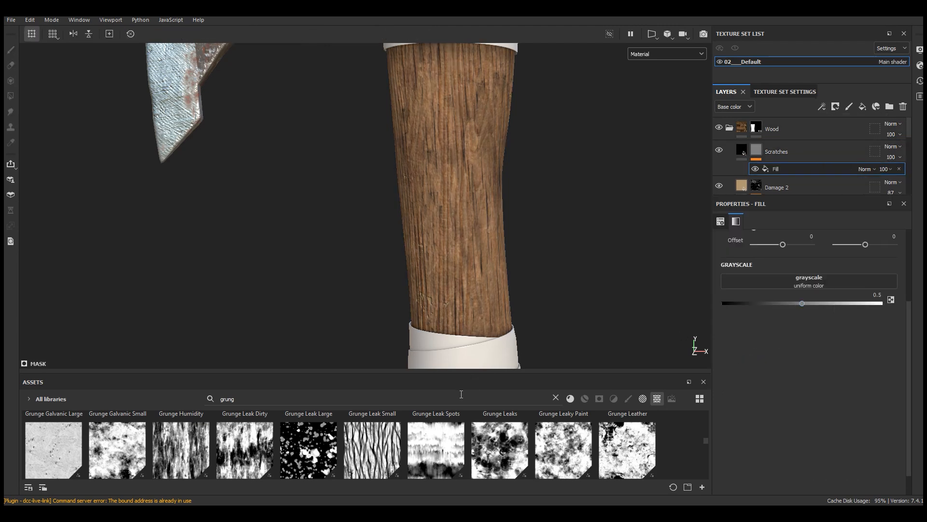
# Step: Apply the Grunge Scratches Rough texture as the grayscale of the Scratches mask fill
pyautogui.moveTo(472, 372); pyautogui.dragTo(472, 227)
pyautogui.scroll(-5, 464, 396)
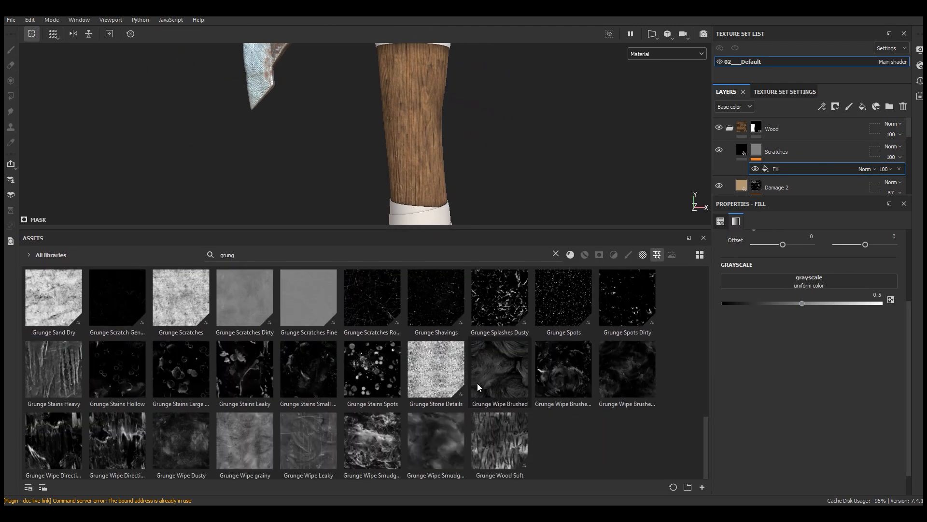
pyautogui.scroll(3, 246, 431)
pyautogui.moveTo(707, 396); pyautogui.dragTo(711, 432)
pyautogui.scroll(1, 363, 341)
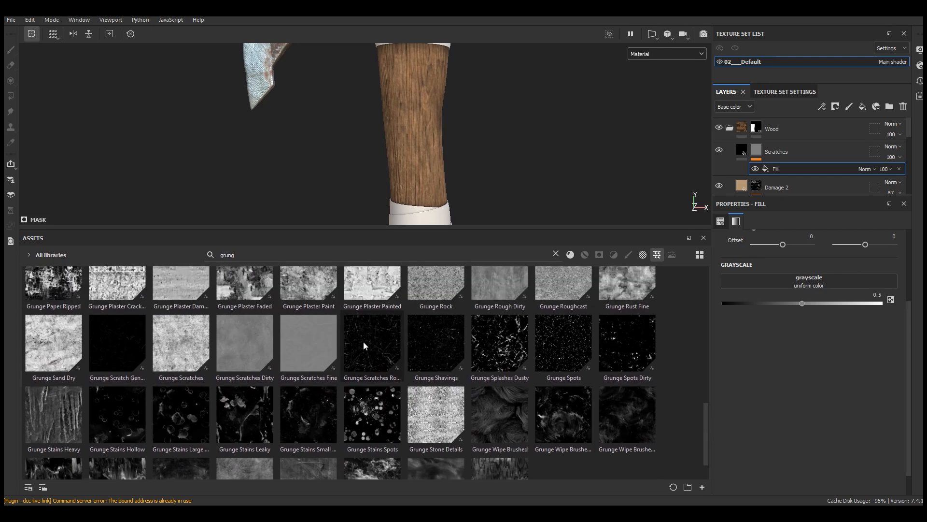
pyautogui.moveTo(364, 341); pyautogui.dragTo(811, 281)
pyautogui.moveTo(470, 228); pyautogui.dragTo(470, 371)
# Step: Show only the mask in the viewport and set the scratch grunge's Contrast to 0.47
pyautogui.click(657, 53)
pyautogui.click(647, 153)
pyautogui.scroll(-2, 564, 169)
pyautogui.scroll(-1, 810, 366)
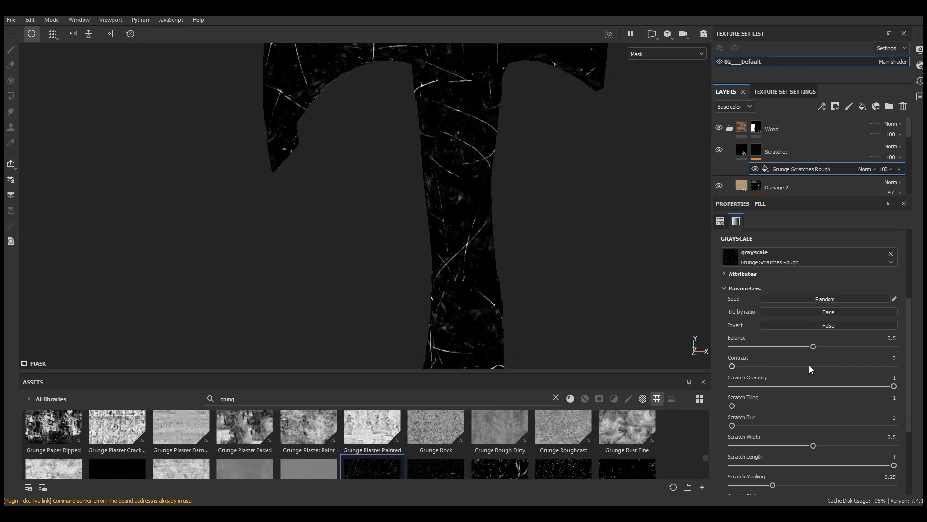
pyautogui.click(809, 366)
# Step: Switch the scratch grunge to Tri-planar projection and set its UV scale to 3
pyautogui.scroll(2, 808, 365)
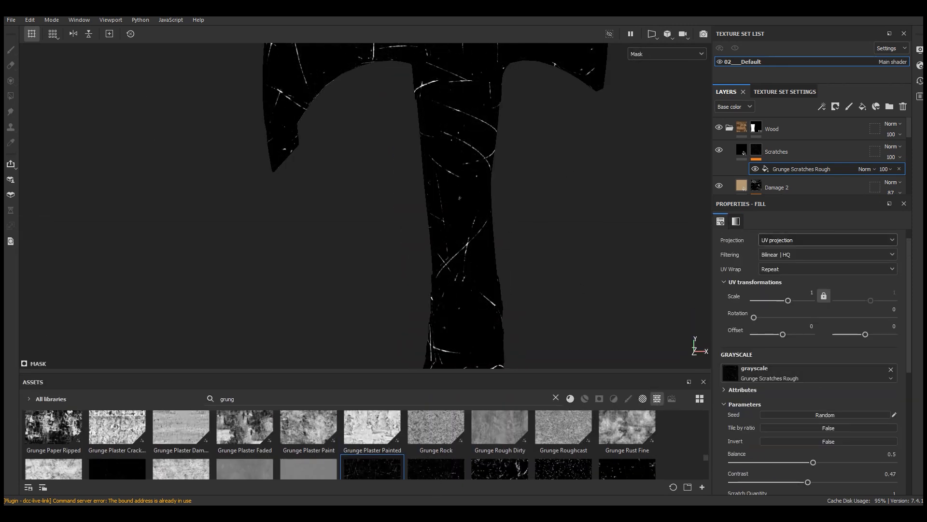
pyautogui.scroll(1, 832, 308)
pyautogui.click(775, 255)
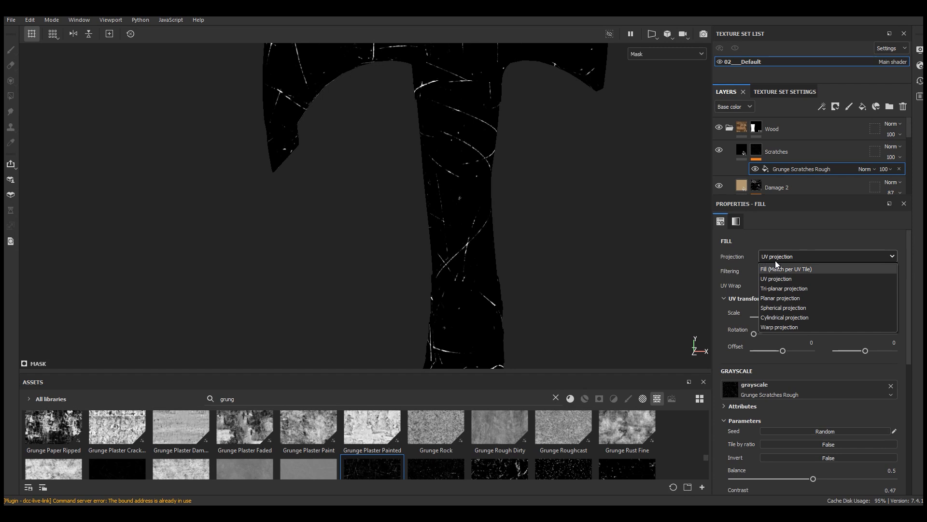
pyautogui.click(778, 287)
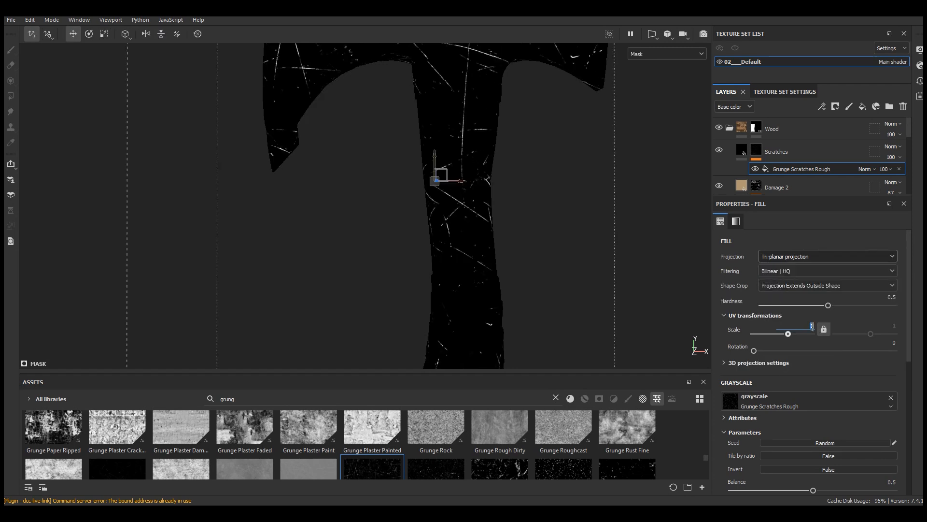
pyautogui.write('3')
pyautogui.press('Return')
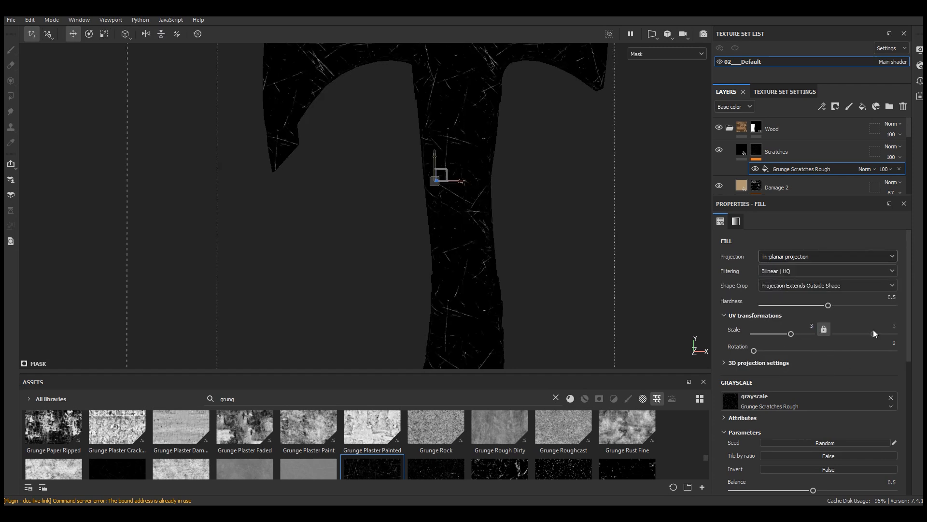
# Step: Set the grunge's Scratch Length to 0.6 and return the viewport to Material display
pyautogui.scroll(-4, 914, 374)
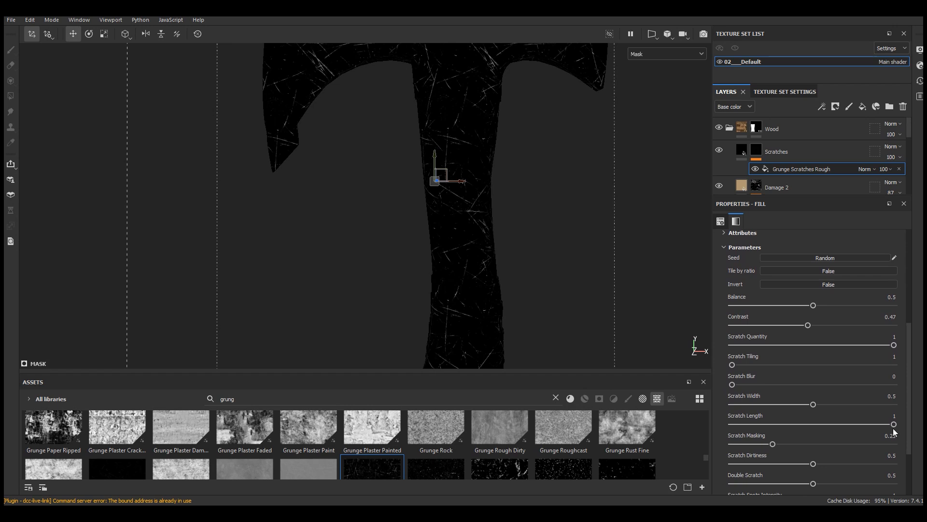
pyautogui.moveTo(893, 424); pyautogui.dragTo(829, 428)
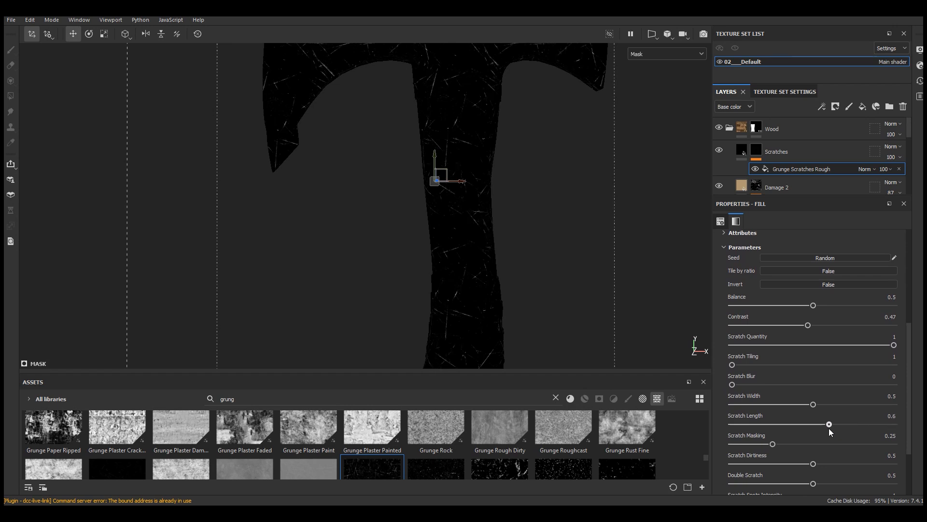
pyautogui.scroll(-2, 827, 430)
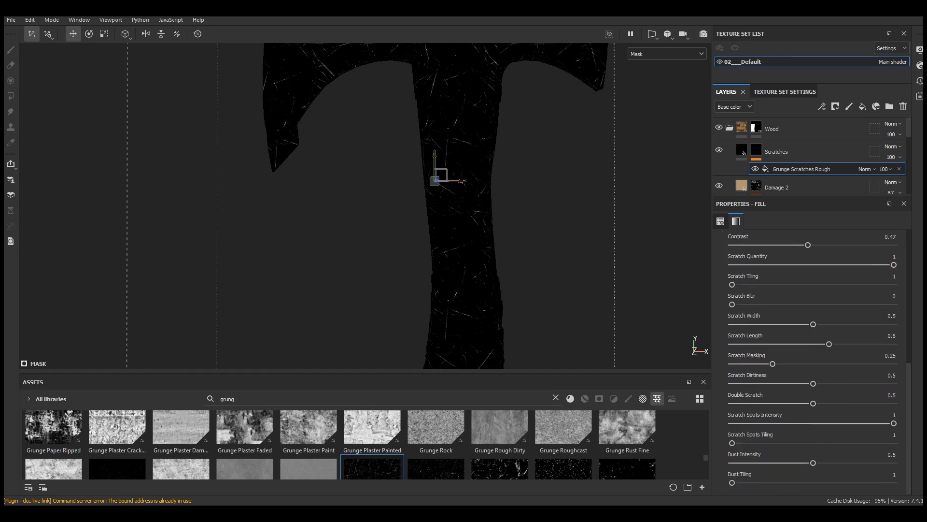
pyautogui.scroll(3, 488, 177)
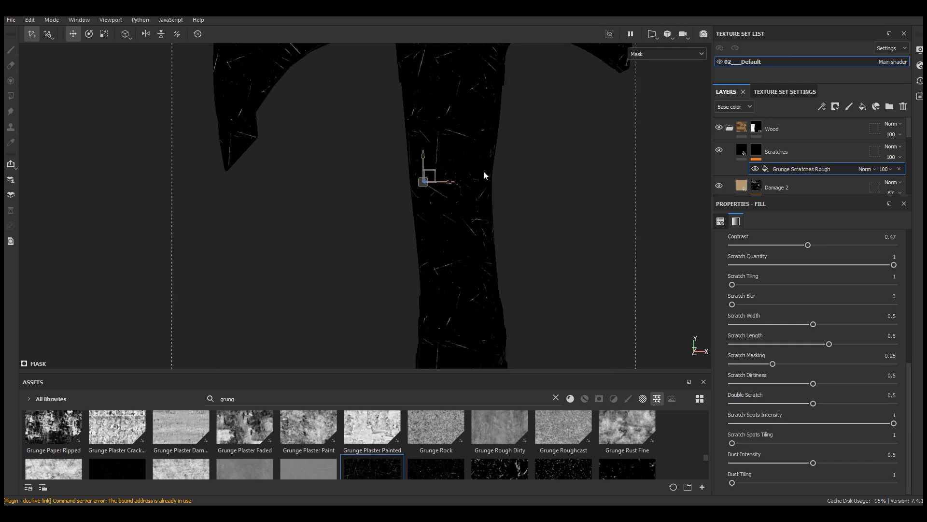
pyautogui.click(649, 54)
pyautogui.click(644, 76)
pyautogui.scroll(2, 427, 127)
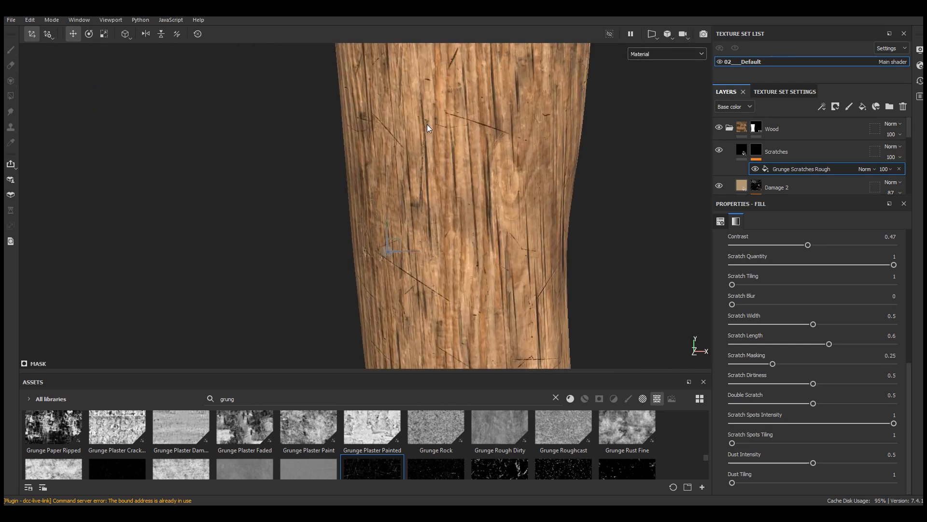
# Step: Compare the handle with and without the Scratches layer, then set the layer's opacity to 21
pyautogui.click(719, 149)
pyautogui.click(720, 150)
pyautogui.click(901, 157)
pyautogui.moveTo(924, 174); pyautogui.dragTo(893, 186)
pyautogui.scroll(-5, 450, 121)
pyautogui.scroll(5, 450, 199)
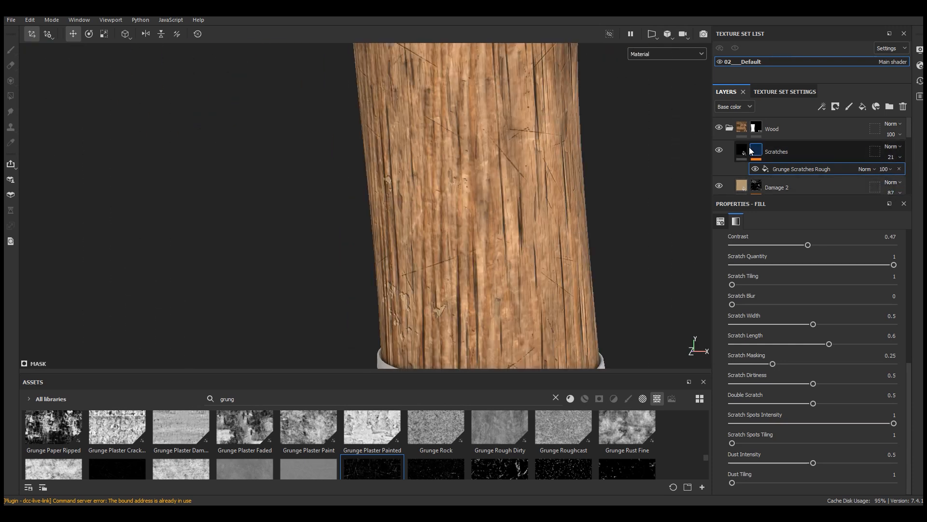
# Step: Select the Scratches layer's fill content and examine the scratches along the wood handle from several angles
pyautogui.click(742, 150)
pyautogui.scroll(-6, 443, 238)
pyautogui.keyDown('alt'); pyautogui.moveTo(472, 143); pyautogui.dragTo(466, 173, button='middle'); pyautogui.keyUp('alt')
pyautogui.moveTo(493, 232)
pyautogui.keyDown('alt'); pyautogui.mouseDown()
pyautogui.moveTo(533, 248)
pyautogui.moveTo(484, 234)
pyautogui.mouseUp(); pyautogui.keyUp('alt')
pyautogui.scroll(5, 458, 289)
pyautogui.keyDown('alt'); pyautogui.moveTo(458, 295); pyautogui.dragTo(444, 38, button='middle'); pyautogui.keyUp('alt')
pyautogui.moveTo(425, 255)
pyautogui.keyDown('alt'); pyautogui.mouseDown()
pyautogui.moveTo(472, 209)
pyautogui.moveTo(173, 245)
pyautogui.moveTo(426, 242)
pyautogui.mouseUp(); pyautogui.keyUp('alt')
pyautogui.keyDown('alt'); pyautogui.moveTo(479, 127); pyautogui.dragTo(466, 419, button='middle'); pyautogui.keyUp('alt')
pyautogui.scroll(-4, 417, 288)
pyautogui.scroll(3, 418, 288)
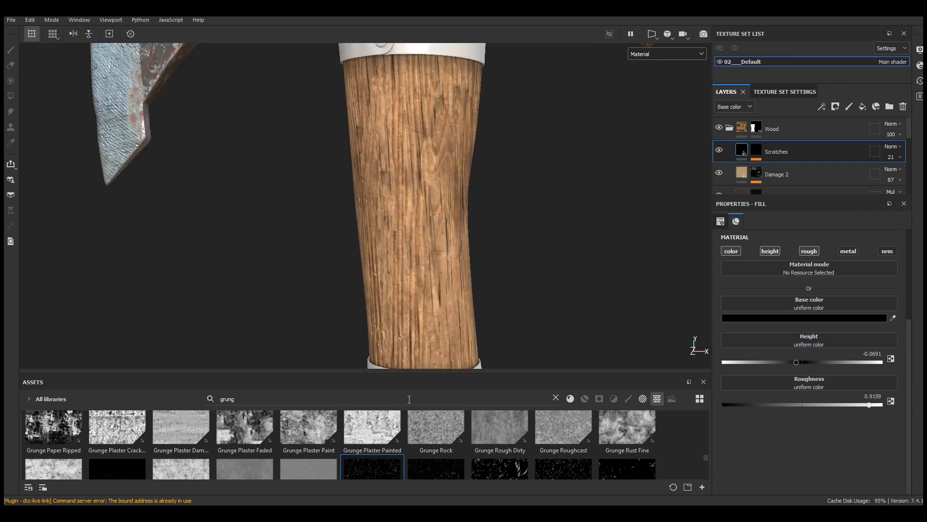
# Step: Find the Wood Rough material in the asset library and add it as a layer above Scratches
pyautogui.moveTo(416, 371); pyautogui.dragTo(439, 263)
pyautogui.click(556, 290)
pyautogui.click(585, 290)
pyautogui.click(572, 291)
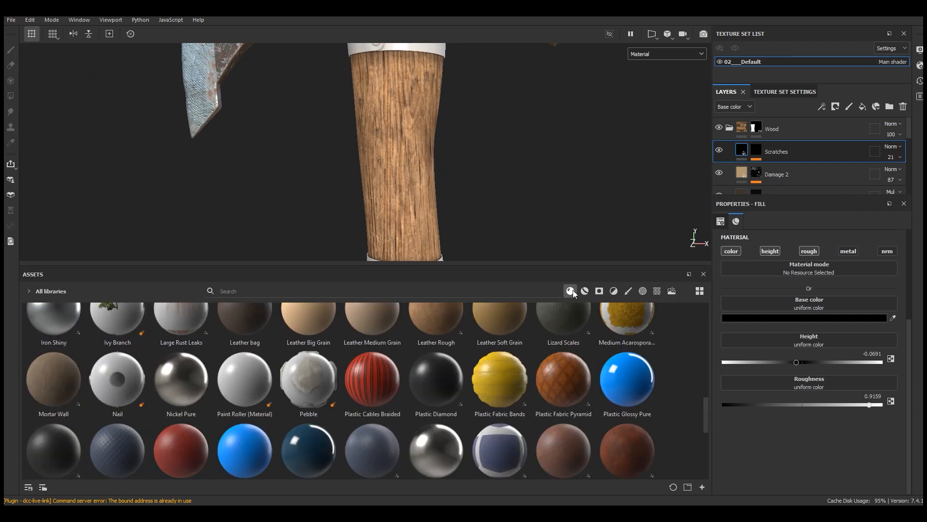
pyautogui.moveTo(709, 413); pyautogui.dragTo(705, 465)
pyautogui.moveTo(560, 364); pyautogui.dragTo(790, 144)
pyautogui.moveTo(472, 264); pyautogui.dragTo(434, 371)
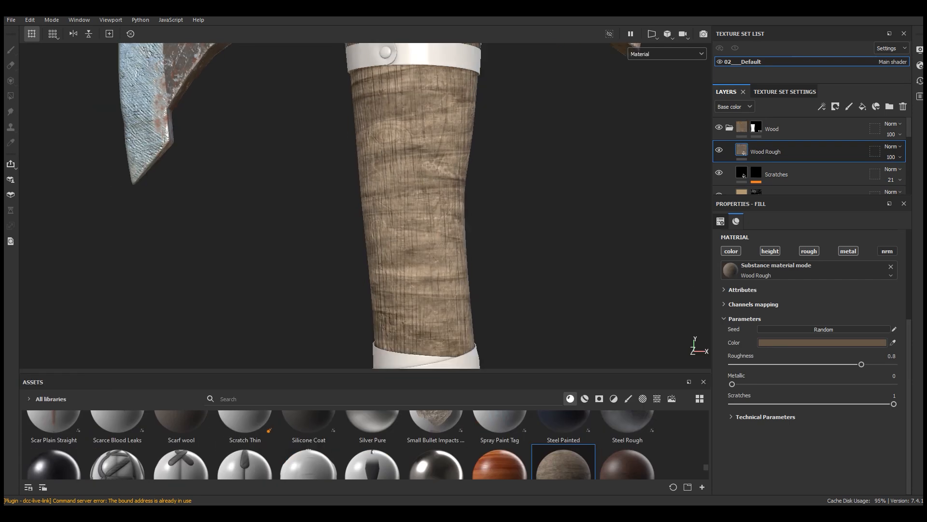
# Step: Set the Wood Rough layer's UV scale to 2 and rotation to 90
pyautogui.scroll(3, 792, 347)
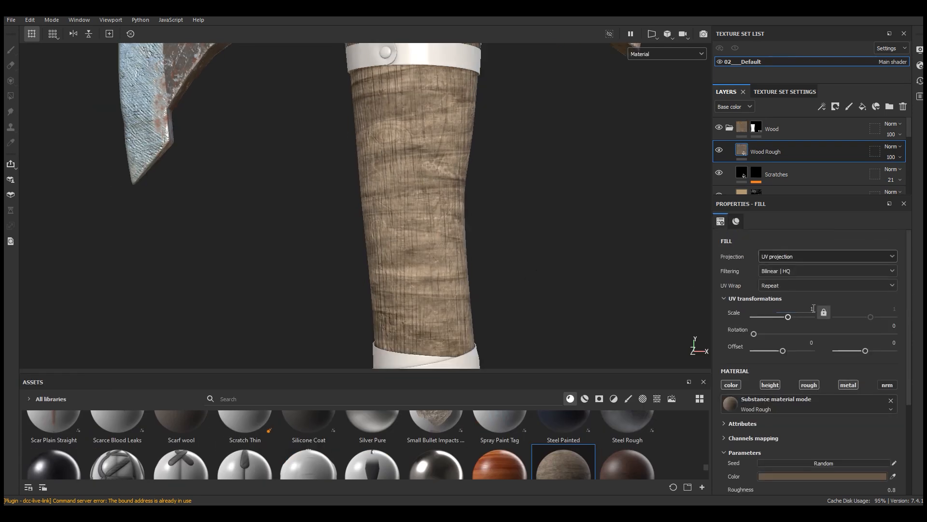
pyautogui.write('2')
pyautogui.press('Return')
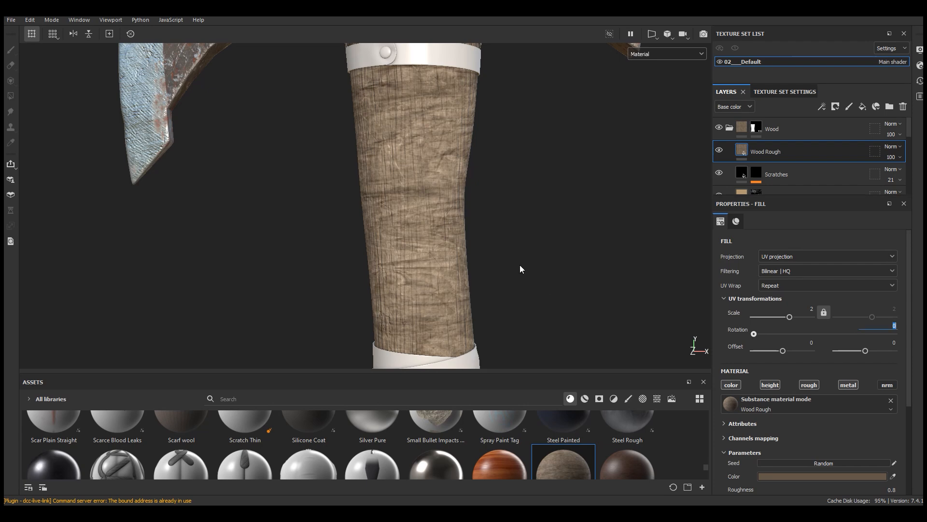
pyautogui.write('90')
pyautogui.press('Return')
# Step: Check the rotated wood grain on the handle, then change the Wood Rough layer's blending mode to Multiply
pyautogui.moveTo(530, 227); pyautogui.dragTo(540, 138, button='middle')
pyautogui.scroll(-3, 865, 405)
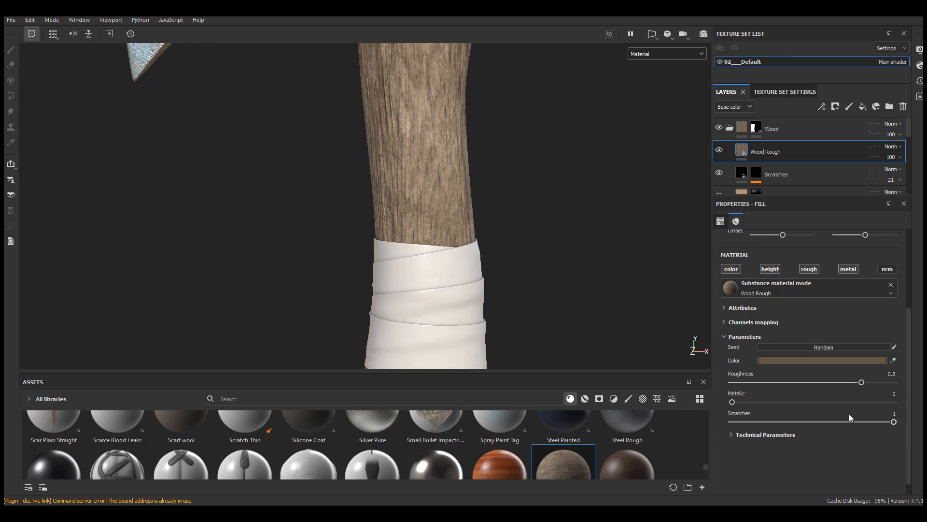
pyautogui.scroll(3, 849, 415)
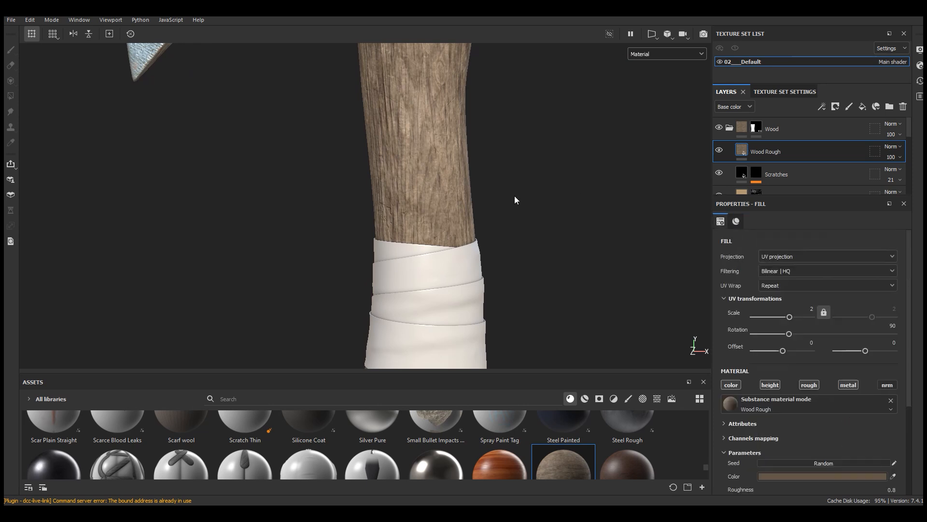
pyautogui.scroll(-1, 470, 305)
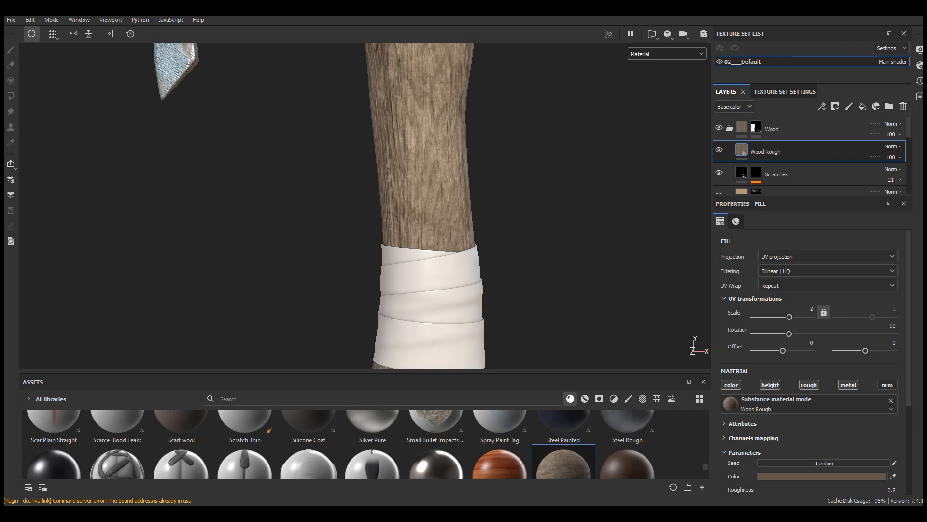
pyautogui.click(891, 146)
pyautogui.click(889, 195)
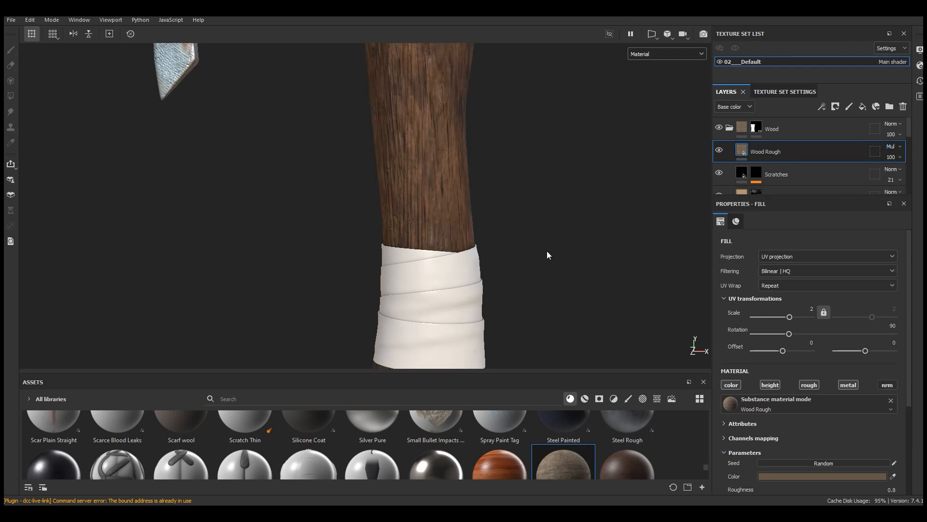
pyautogui.scroll(-4, 486, 234)
pyautogui.scroll(5, 413, 192)
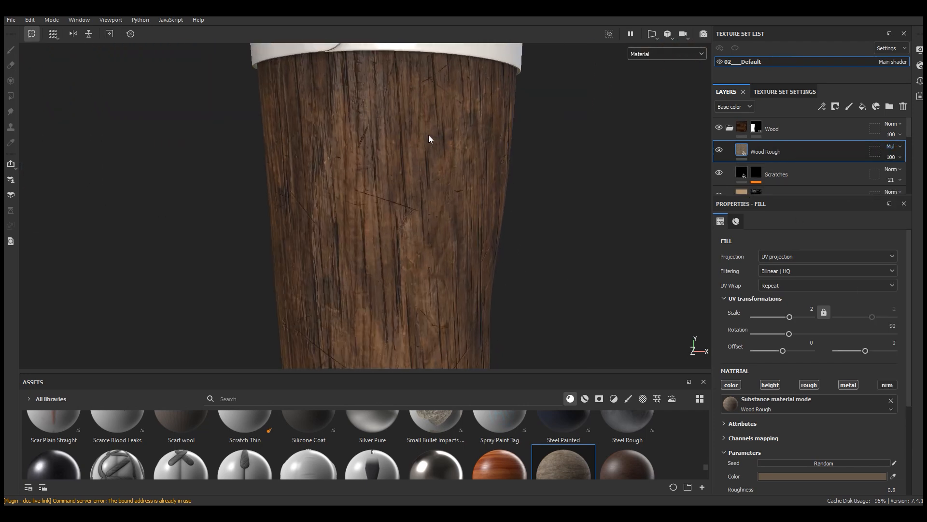
# Step: Compare the handle with and without the Wood Rough layer, then set the layer's opacity to 64
pyautogui.scroll(-2, 428, 139)
pyautogui.scroll(2, 377, 182)
pyautogui.click(719, 150)
pyautogui.click(719, 151)
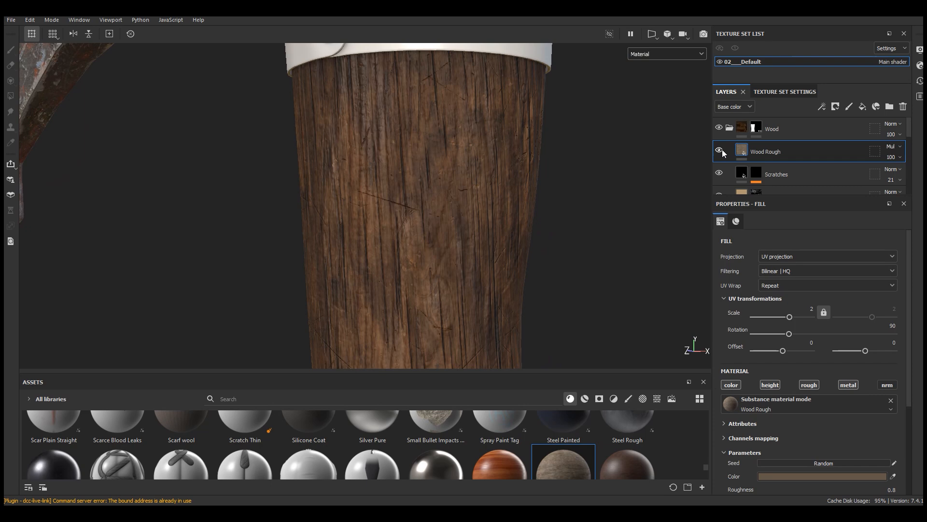
pyautogui.click(891, 157)
pyautogui.moveTo(921, 175); pyautogui.dragTo(912, 177)
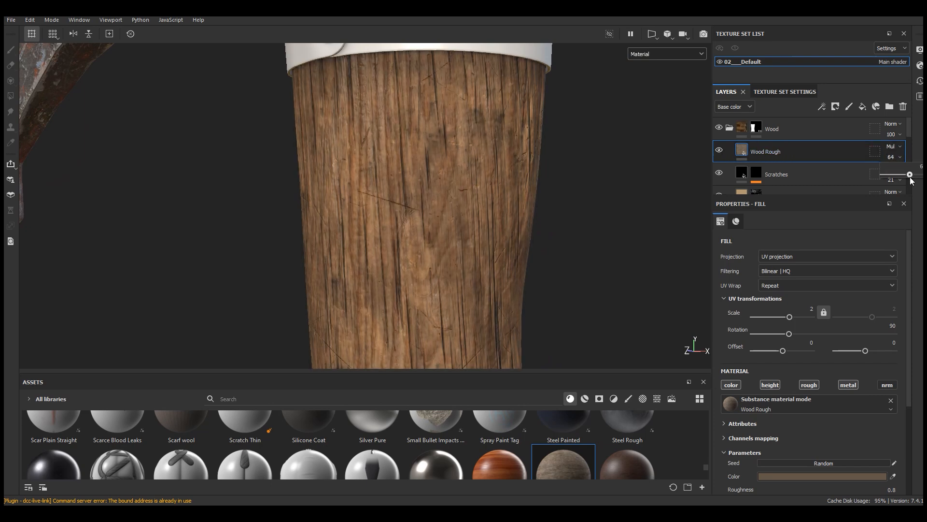
# Step: Examine the blended wood across the whole handle and enlarge the layer list to show more layers
pyautogui.scroll(-6, 478, 107)
pyautogui.keyDown('alt'); pyautogui.moveTo(437, 115); pyautogui.dragTo(514, 186); pyautogui.keyUp('alt')
pyautogui.scroll(-2, 402, 138)
pyautogui.scroll(6, 433, 159)
pyautogui.keyDown('alt'); pyautogui.moveTo(433, 160); pyautogui.dragTo(447, 164); pyautogui.keyUp('alt')
pyautogui.moveTo(805, 195); pyautogui.dragTo(805, 236)
pyautogui.scroll(-2, 432, 217)
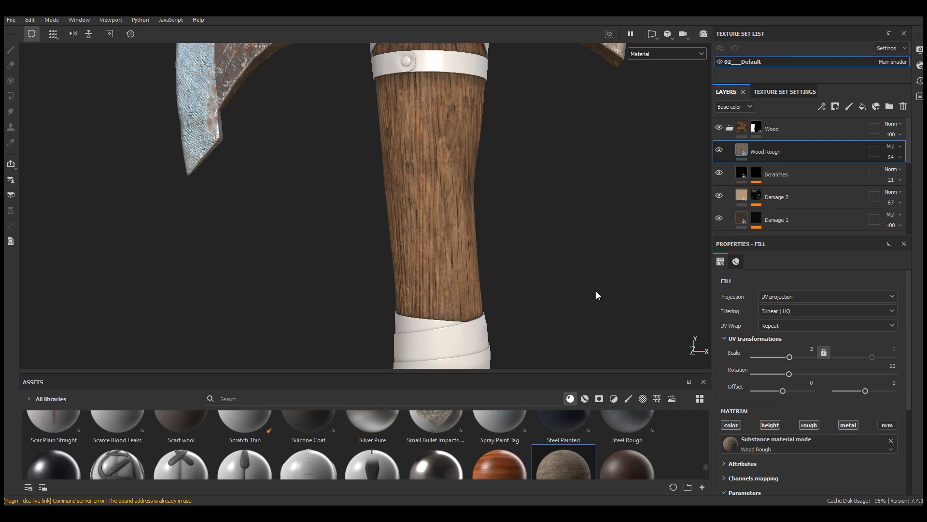
pyautogui.scroll(-3, 459, 207)
pyautogui.scroll(4, 478, 180)
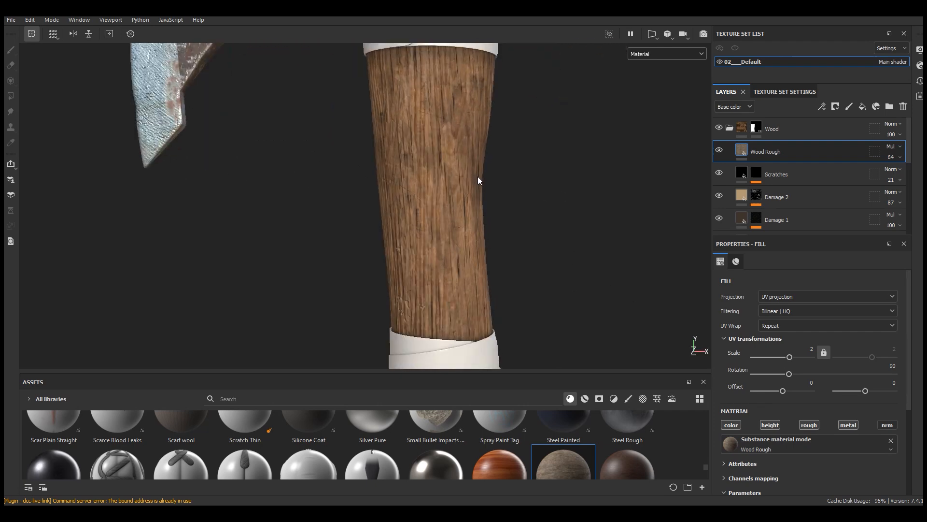
# Step: Hide and show the Hight pattern layer to compare its effect on the wood
pyautogui.scroll(-3, 739, 184)
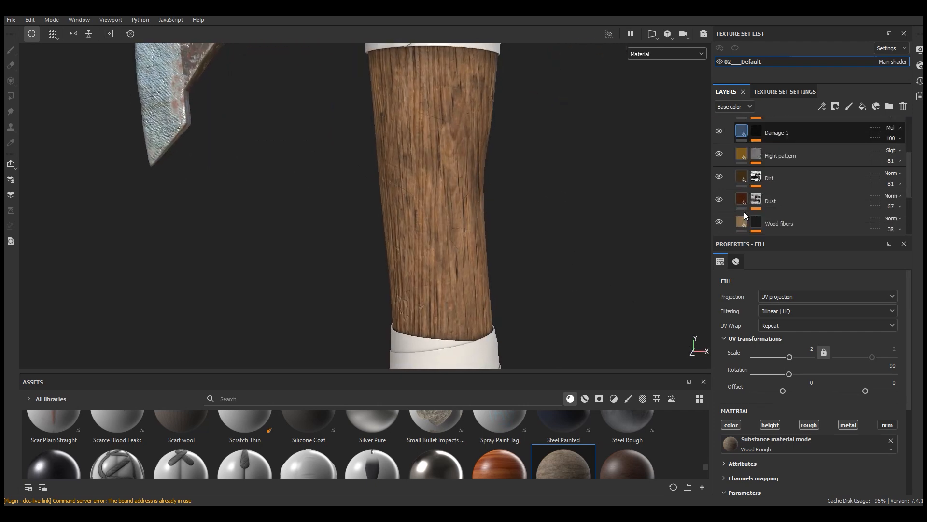
pyautogui.click(719, 155)
pyautogui.click(719, 155)
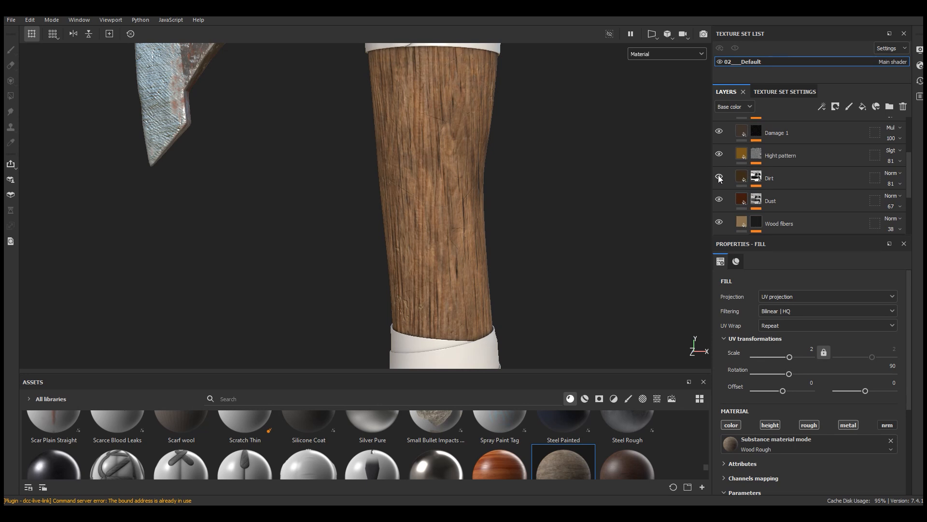
# Step: Raise the Hight pattern layer's opacity to 100 and set its base color to dark brown 5A3B06
pyautogui.click(784, 163)
pyautogui.moveTo(913, 181); pyautogui.dragTo(923, 178)
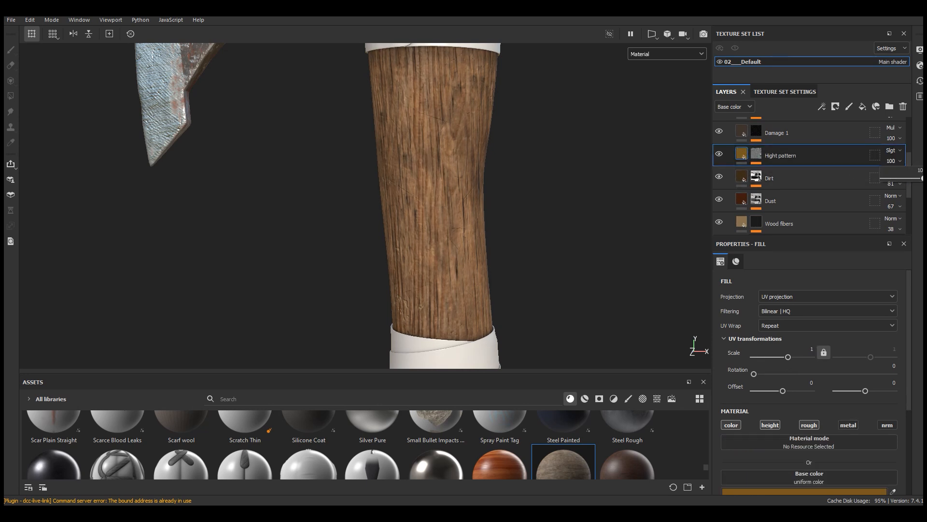
pyautogui.scroll(-5, 806, 365)
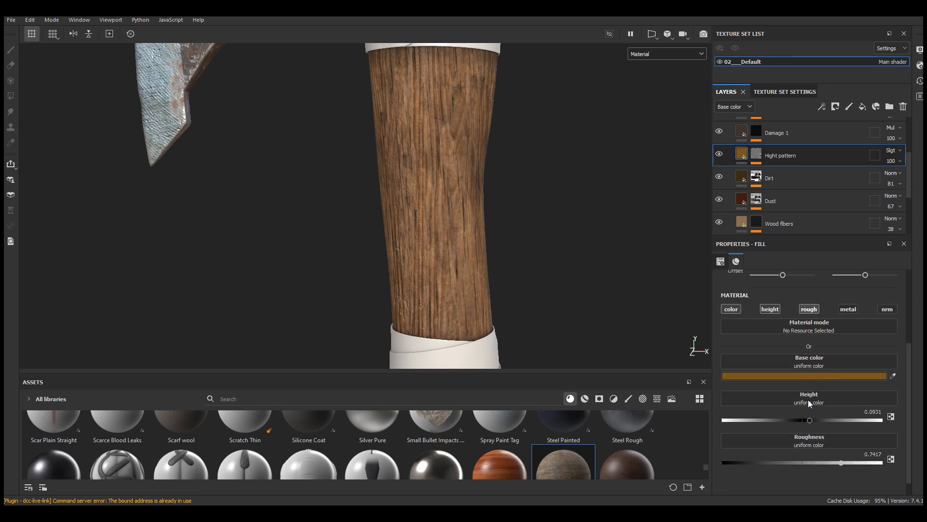
pyautogui.click(800, 358)
pyautogui.click(749, 344)
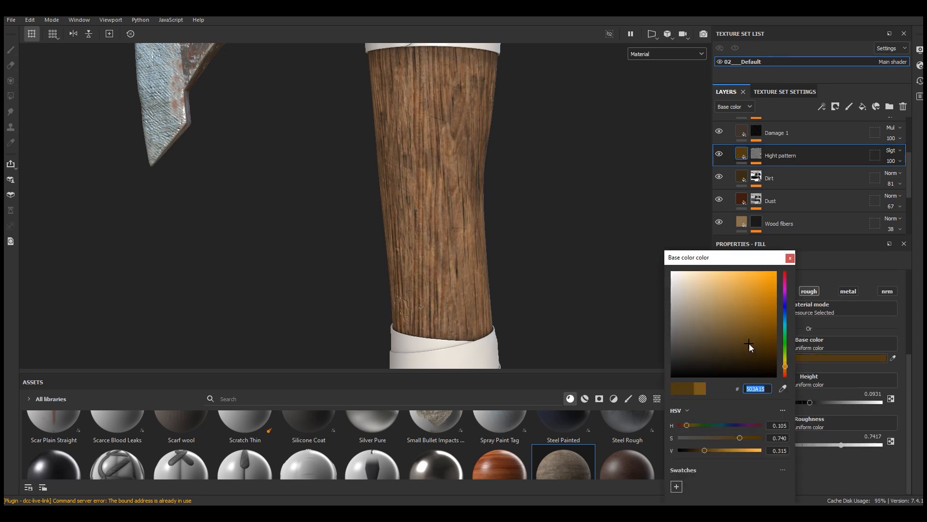
pyautogui.click(754, 336)
pyautogui.moveTo(750, 437); pyautogui.dragTo(755, 436)
pyautogui.click(706, 449)
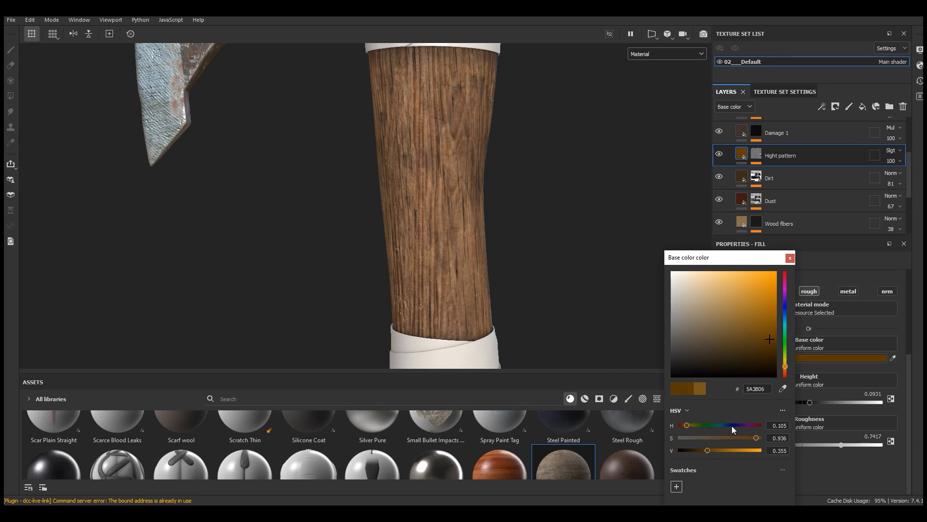
pyautogui.click(791, 258)
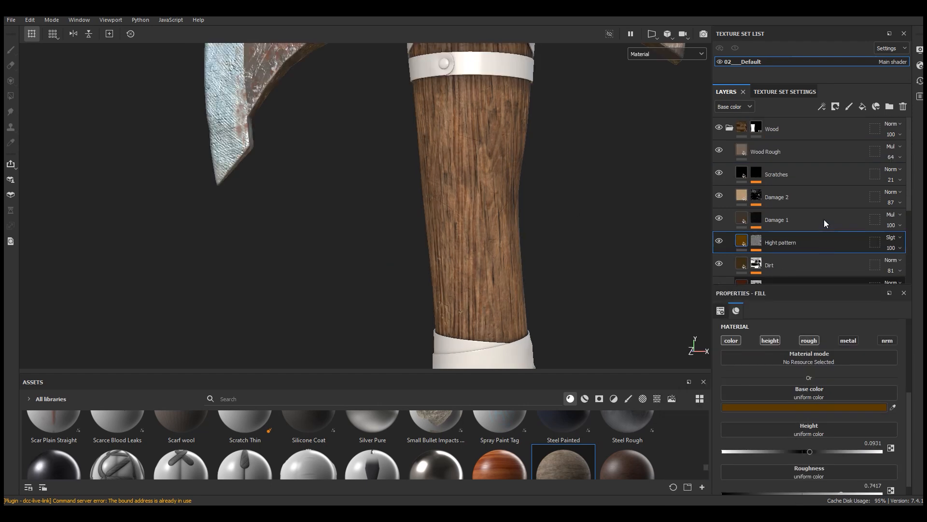
# Step: Import the rune alphabet image as a texture into project '1'
pyautogui.scroll(-4, 526, 191)
pyautogui.keyDown('alt'); pyautogui.moveTo(526, 191); pyautogui.dragTo(513, 195); pyautogui.keyUp('alt')
pyautogui.scroll(3, 473, 182)
pyautogui.scroll(1, 470, 208)
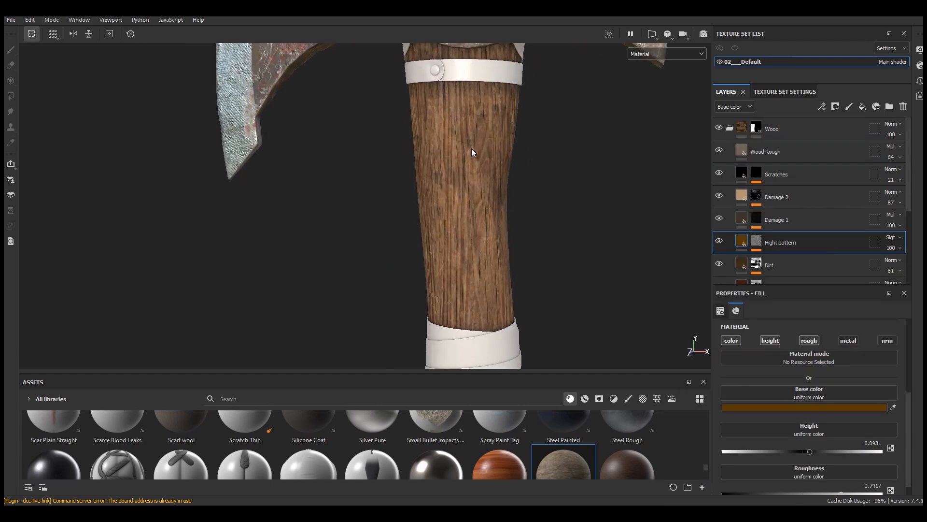
pyautogui.scroll(2, 472, 149)
pyautogui.scroll(-1, 476, 199)
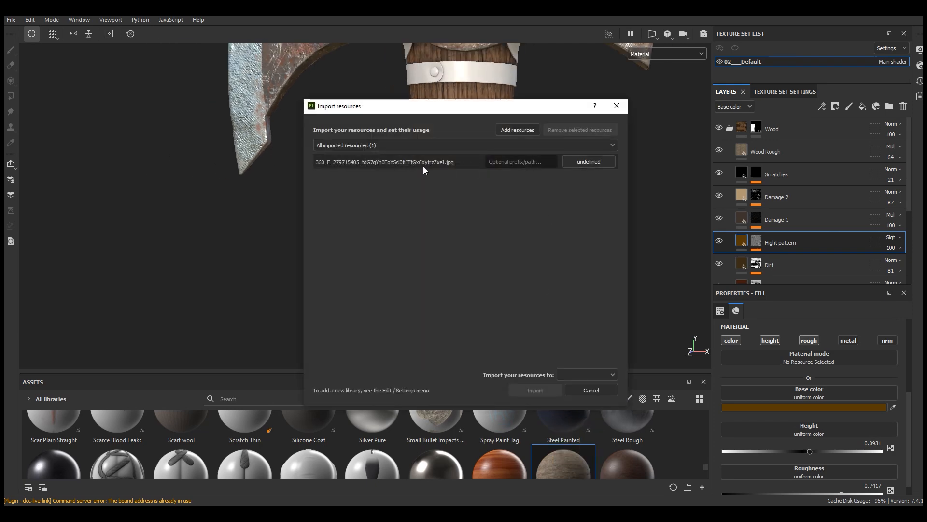
pyautogui.click(407, 162)
pyautogui.click(620, 200)
pyautogui.click(587, 376)
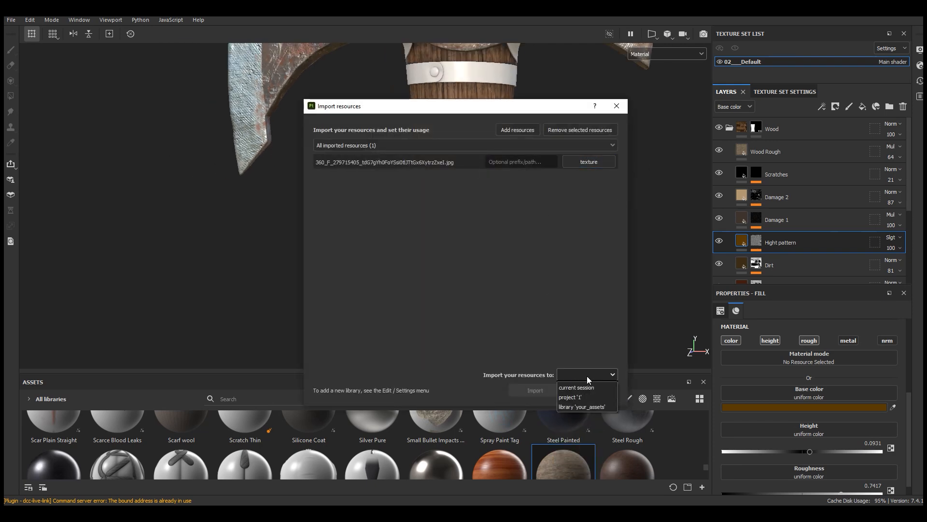
pyautogui.click(578, 397)
pyautogui.click(535, 391)
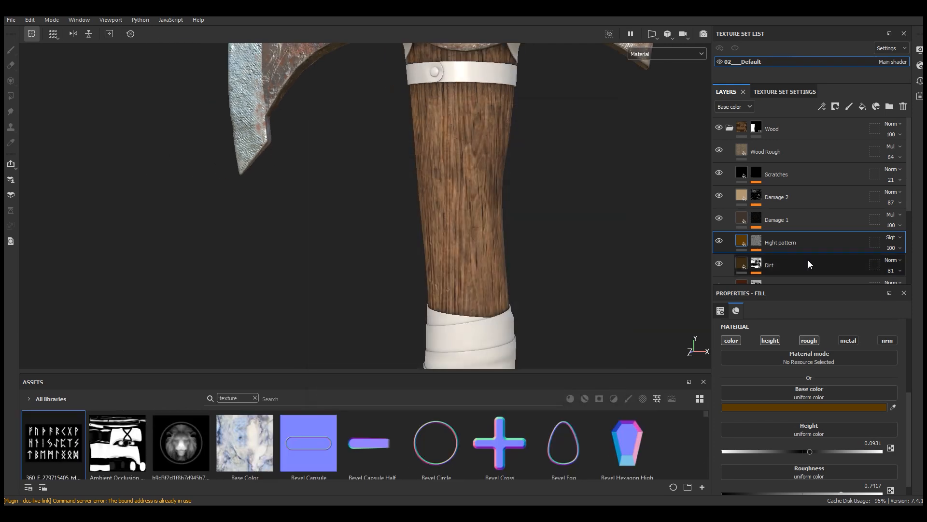
# Step: Add a fill layer directly above Hight pattern and set its base color to very dark brown 311107
pyautogui.scroll(-1, 768, 230)
pyautogui.scroll(1, 768, 230)
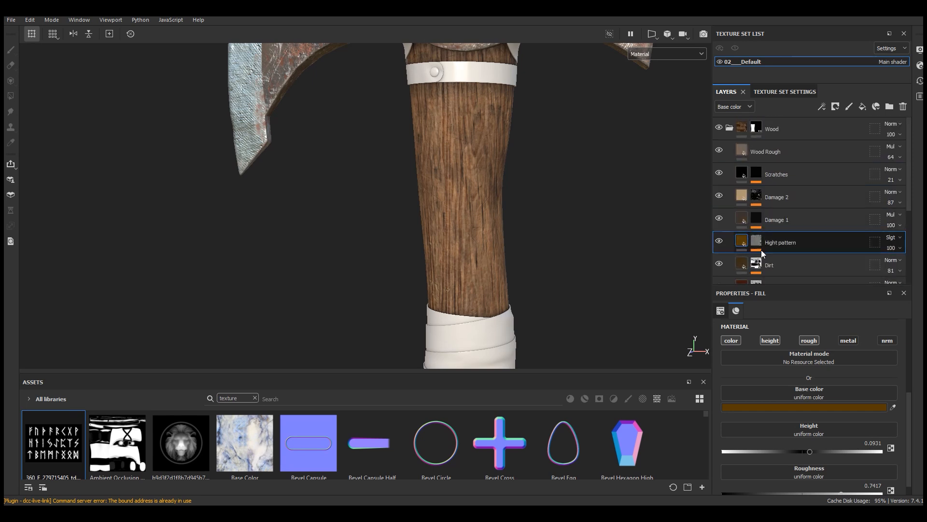
pyautogui.click(862, 107)
pyautogui.scroll(-2, 819, 212)
pyautogui.click(816, 408)
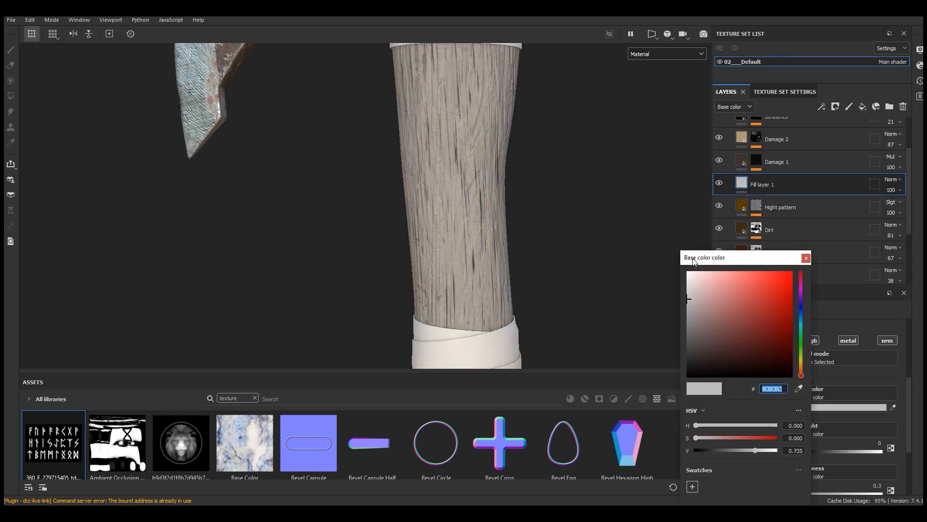
pyautogui.click(620, 322)
pyautogui.click(639, 422)
pyautogui.click(583, 434)
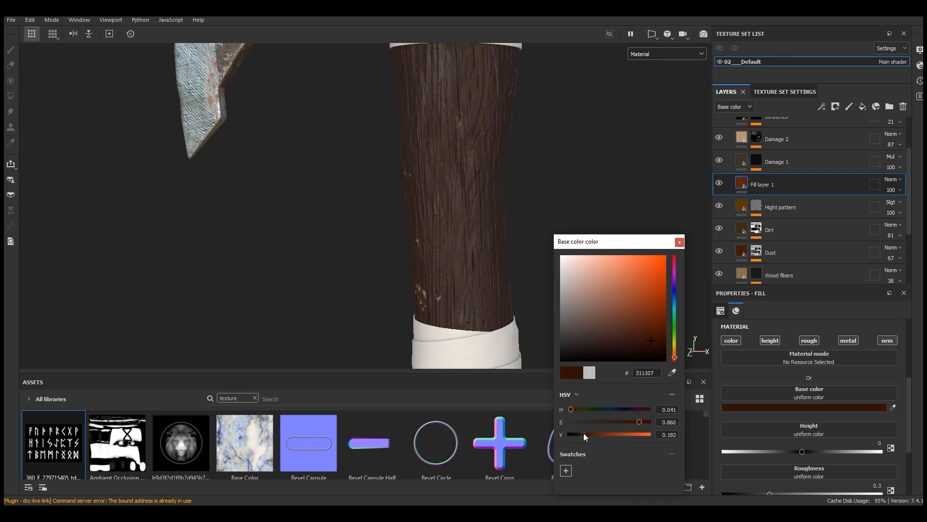
pyautogui.click(680, 241)
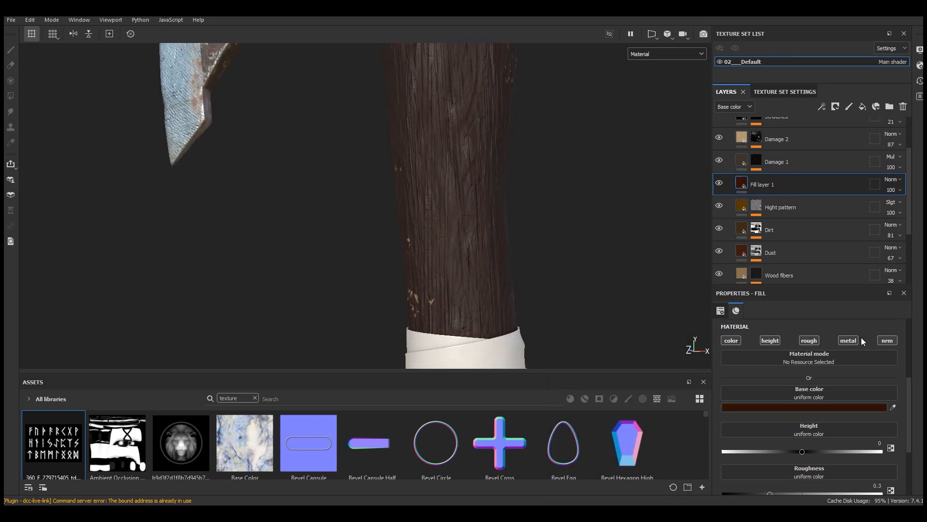
# Step: Turn off the new fill layer's metal and normal channels, then set its roughness to about 0.90 and height to about -0.24
pyautogui.scroll(-1, 849, 410)
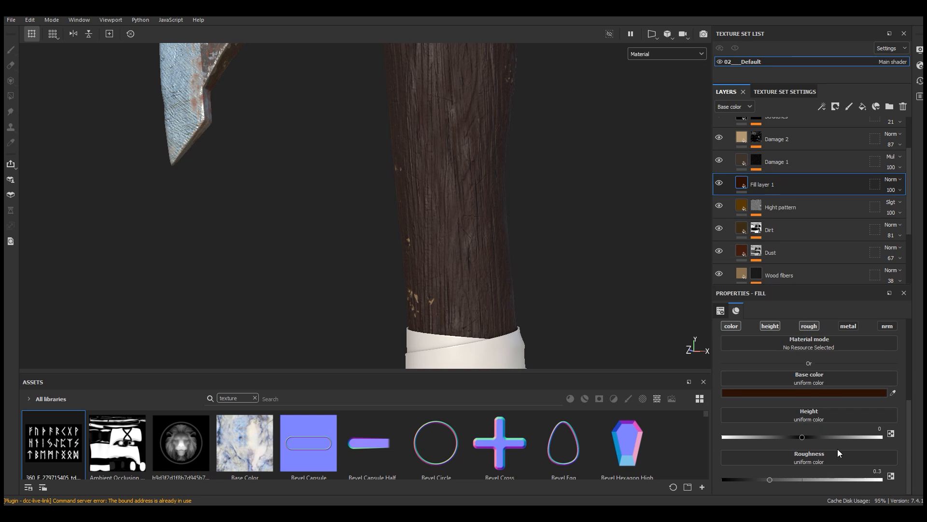
pyautogui.moveTo(866, 479); pyautogui.dragTo(867, 479)
pyautogui.moveTo(788, 436); pyautogui.dragTo(782, 437)
pyautogui.scroll(-3, 474, 296)
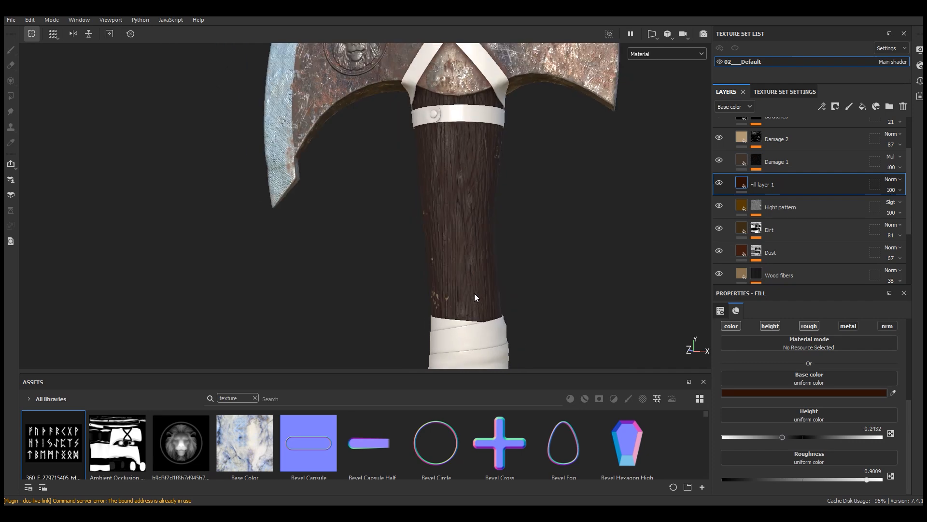
pyautogui.scroll(4, 468, 167)
pyautogui.keyDown('alt'); pyautogui.moveTo(503, 219); pyautogui.dragTo(531, 226); pyautogui.keyUp('alt')
# Step: Add a black mask to Fill layer 1 and put a paint effect on the mask
pyautogui.click(719, 183)
pyautogui.click(719, 182)
pyautogui.click(835, 107)
pyautogui.click(847, 132)
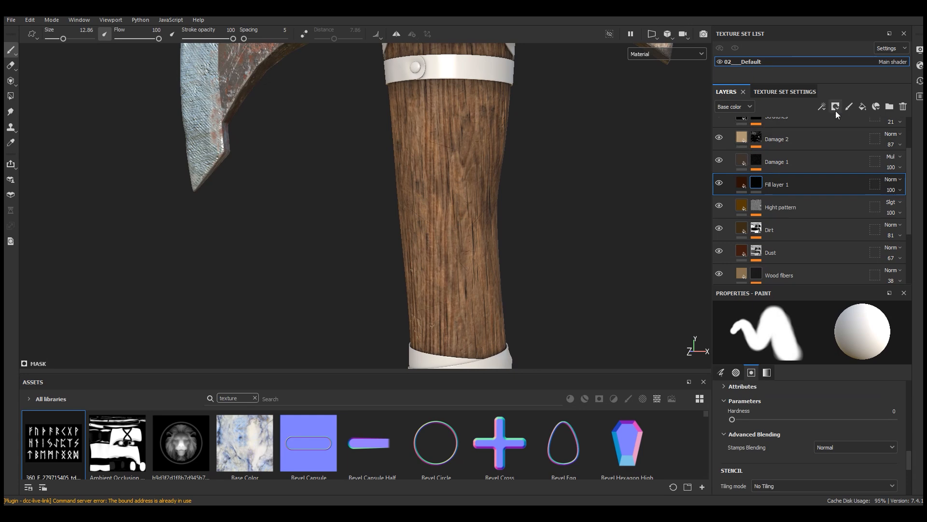
pyautogui.click(821, 106)
pyautogui.click(847, 132)
# Step: Make room for the brush settings and assign the imported rune image as the brush's stencil
pyautogui.scroll(-3, 447, 207)
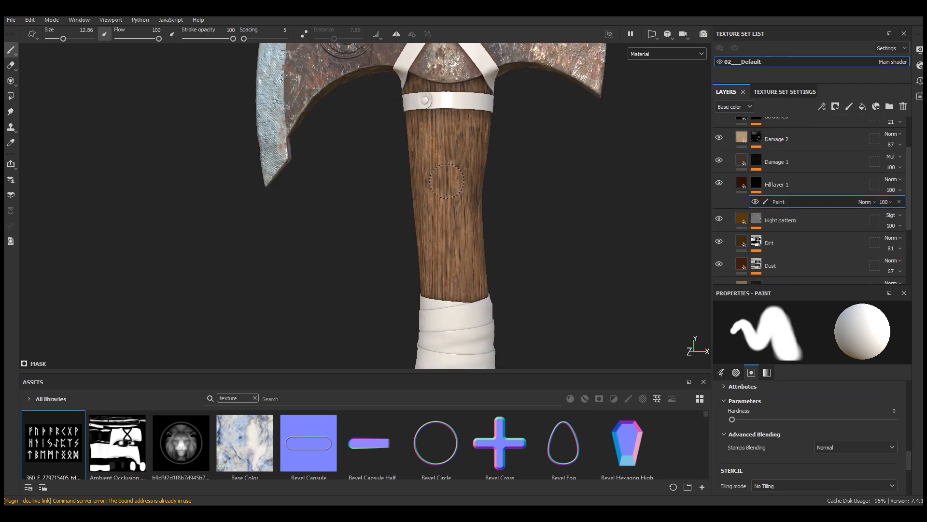
pyautogui.scroll(5, 447, 208)
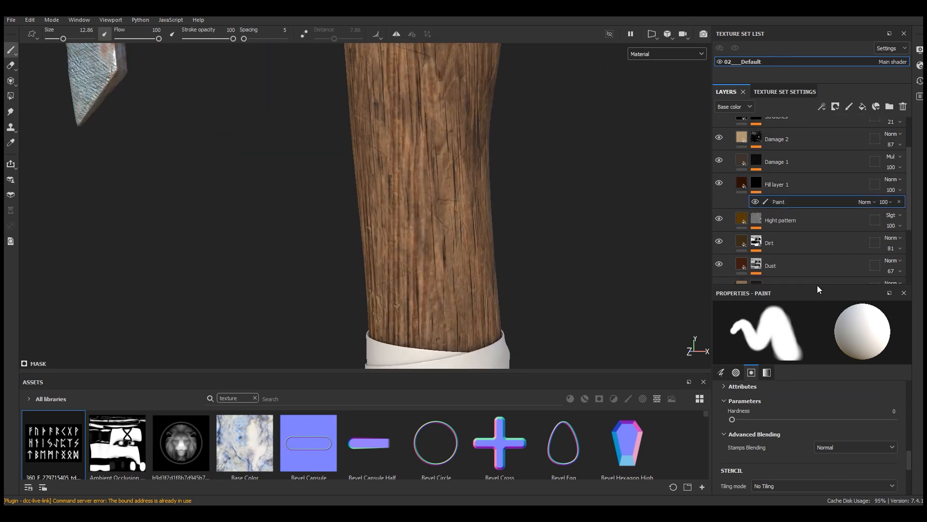
pyautogui.moveTo(817, 286); pyautogui.dragTo(811, 188)
pyautogui.scroll(-1, 811, 188)
pyautogui.scroll(-2, 802, 392)
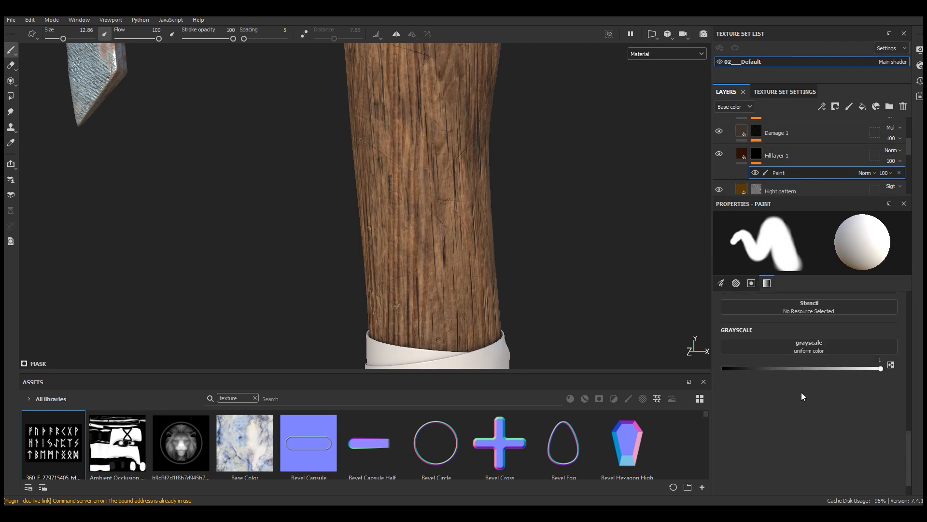
pyautogui.moveTo(266, 373); pyautogui.dragTo(266, 326)
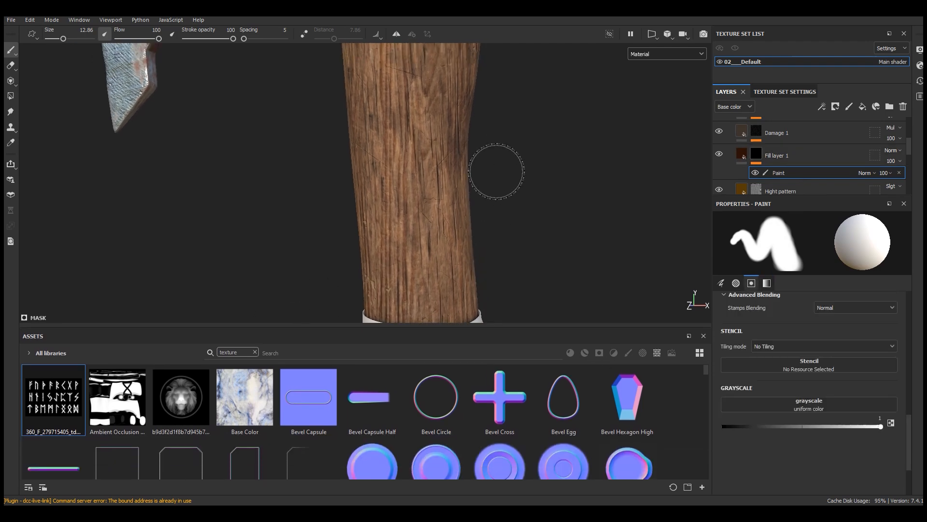
pyautogui.moveTo(49, 402); pyautogui.dragTo(802, 367)
# Step: Scale and position the rune stencil so its lower two rows of runes lie across the wooden handle
pyautogui.press('s')
pyautogui.moveTo(426, 146); pyautogui.dragTo(463, 190, button='right')
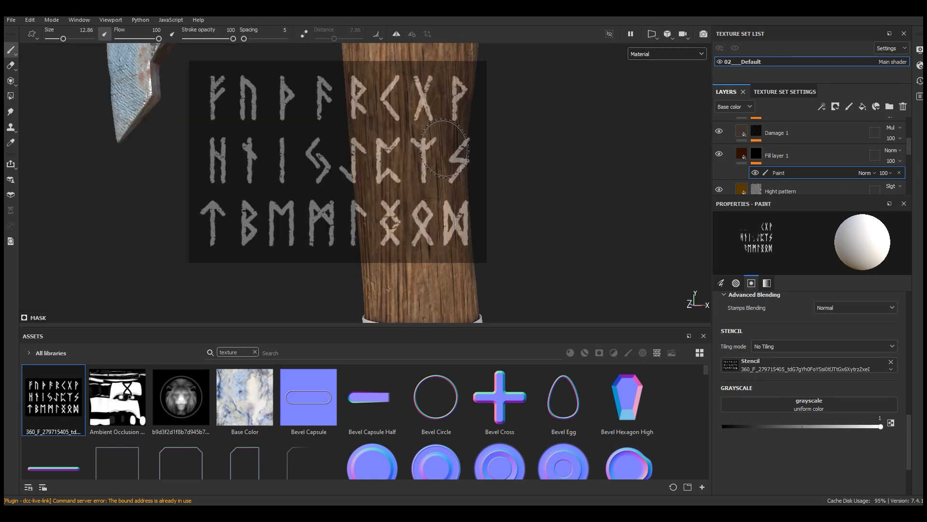
pyautogui.moveTo(458, 325); pyautogui.dragTo(459, 372)
pyautogui.keyDown('alt'); pyautogui.moveTo(457, 293); pyautogui.dragTo(443, 253, button='right'); pyautogui.keyUp('alt')
pyautogui.keyDown('alt'); pyautogui.moveTo(443, 252); pyautogui.dragTo(435, 239, button='middle'); pyautogui.keyUp('alt')
pyautogui.press('s')
pyautogui.moveTo(487, 223); pyautogui.dragTo(475, 222, button='middle')
pyautogui.moveTo(475, 222); pyautogui.dragTo(477, 198, button='right')
pyautogui.press('s')
pyautogui.moveTo(515, 214)
pyautogui.mouseDown(button='middle')
pyautogui.moveTo(508, 221)
pyautogui.moveTo(550, 161)
pyautogui.mouseUp(button='middle')
pyautogui.press('s')
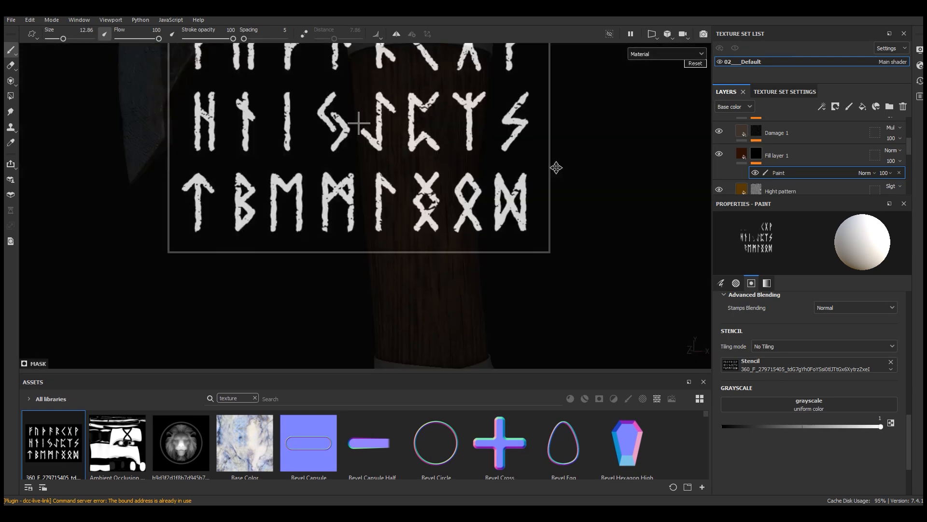
# Step: Reduce the brush size to 6.16 and paint one rune through the stencil near the top of the wooden handle
pyautogui.rightClick(427, 132)
pyautogui.click(472, 194)
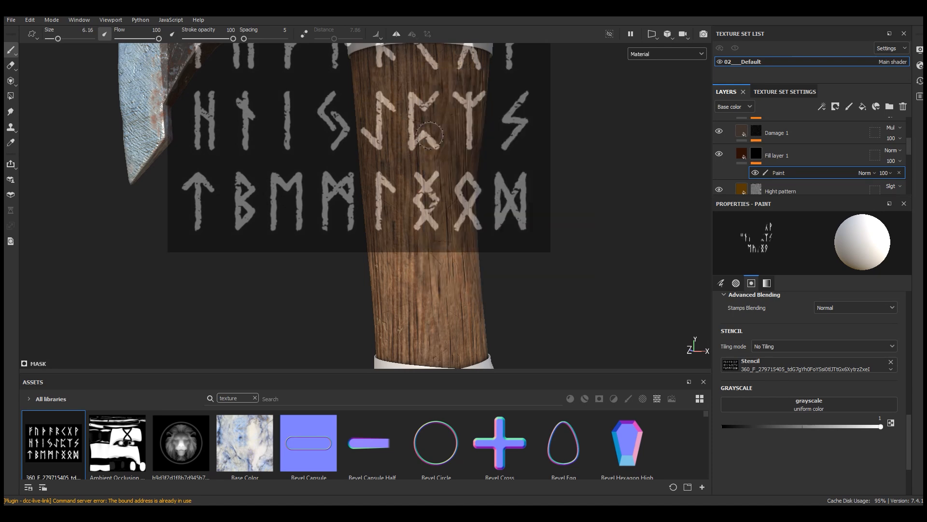
pyautogui.moveTo(430, 139); pyautogui.dragTo(442, 151)
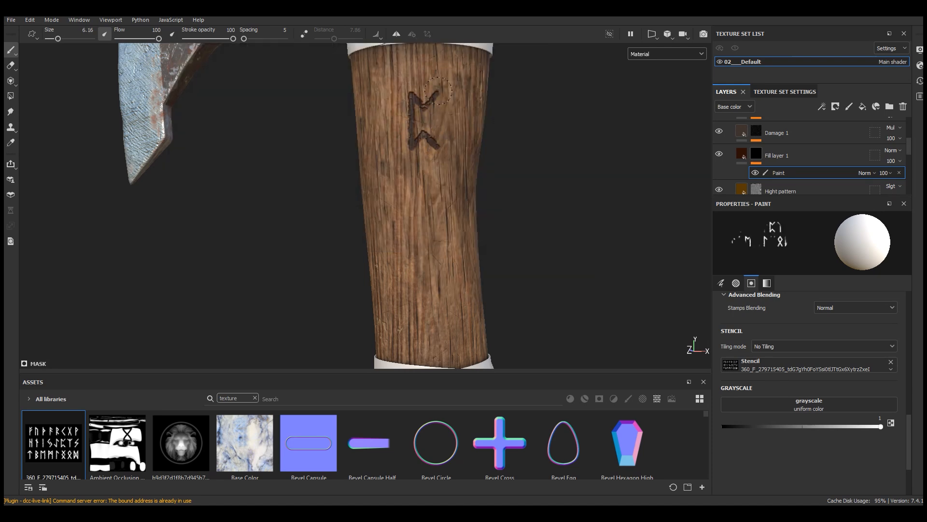
pyautogui.moveTo(429, 115); pyautogui.dragTo(436, 92)
# Step: Shift the stencil and paint the X-and-diamond-shaped rune just below the first one
pyautogui.press('s')
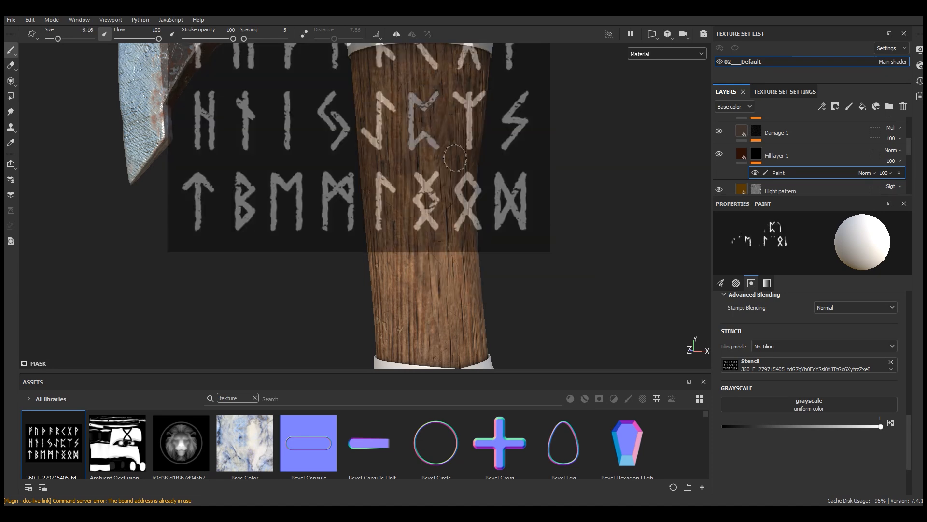
pyautogui.press('s')
pyautogui.moveTo(480, 177); pyautogui.dragTo(478, 170, button='middle')
pyautogui.moveTo(430, 171); pyautogui.dragTo(424, 234)
pyautogui.moveTo(431, 181); pyautogui.dragTo(435, 188)
# Step: Move the stencil to paint the last rune of its bottom row below the second one, then remove the stencil
pyautogui.press('s')
pyautogui.moveTo(524, 155); pyautogui.dragTo(429, 221, button='middle')
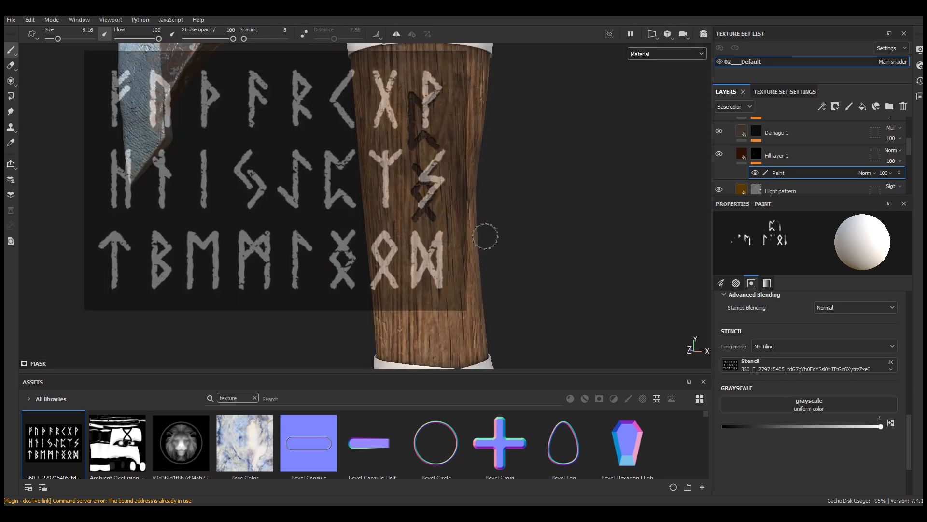
pyautogui.moveTo(454, 236); pyautogui.dragTo(410, 287)
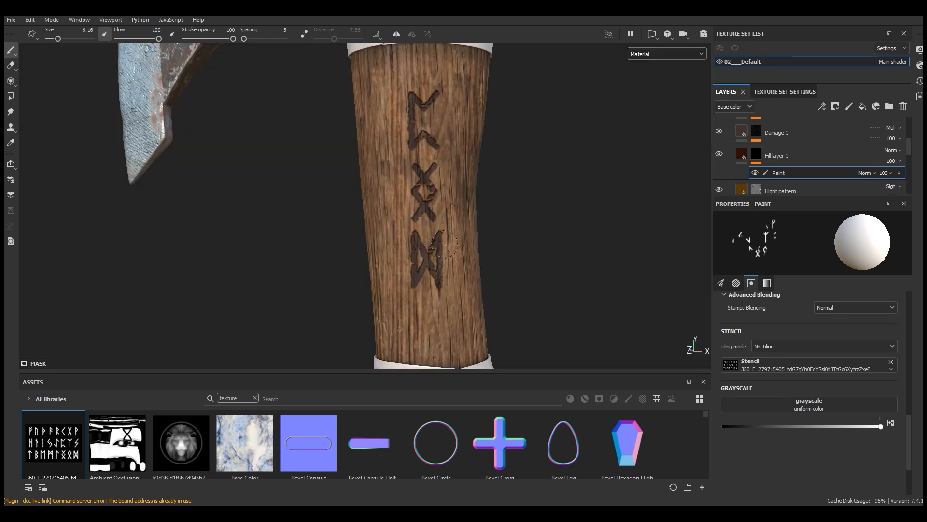
pyautogui.click(891, 362)
# Step: Inspect the carved runes, then set Fill layer 1's blending mode to Multiply and its opacity to 89
pyautogui.scroll(-3, 524, 239)
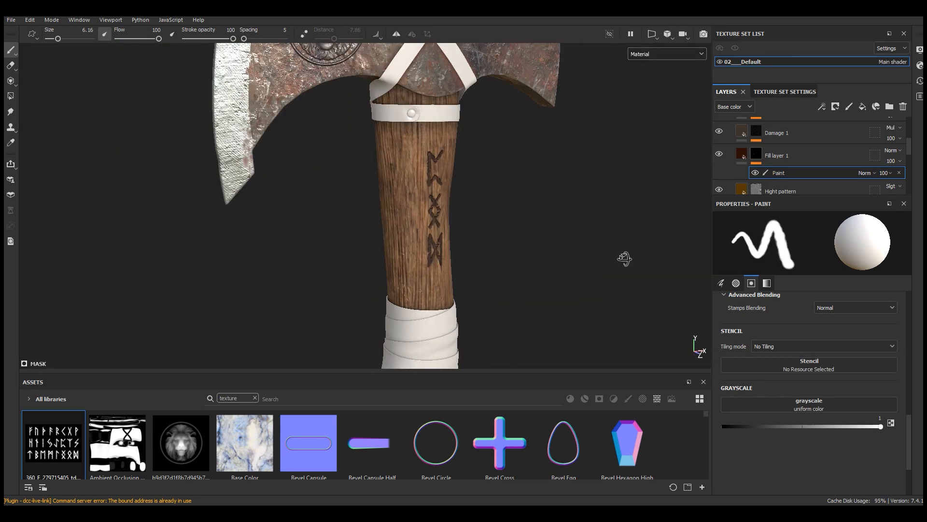
pyautogui.scroll(5, 440, 209)
pyautogui.scroll(1, 440, 209)
pyautogui.keyDown('alt'); pyautogui.moveTo(440, 209); pyautogui.dragTo(471, 220); pyautogui.keyUp('alt')
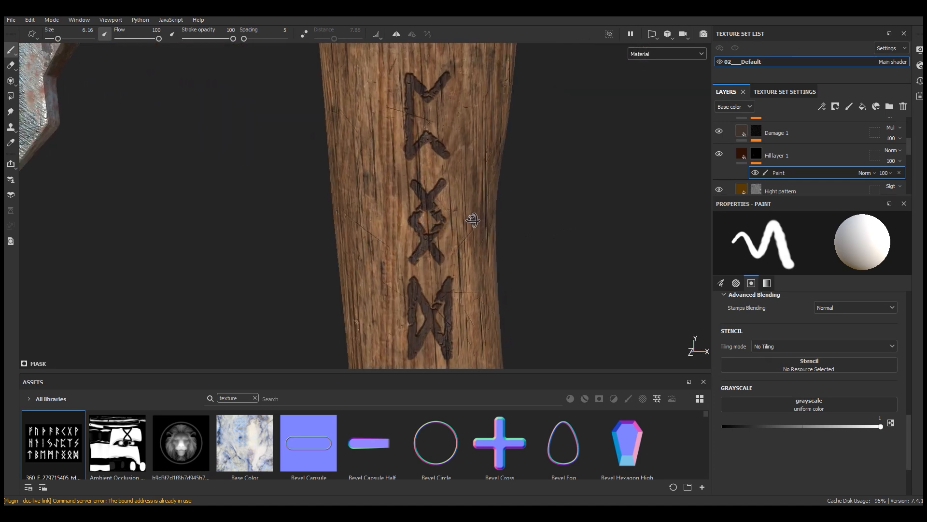
pyautogui.click(897, 150)
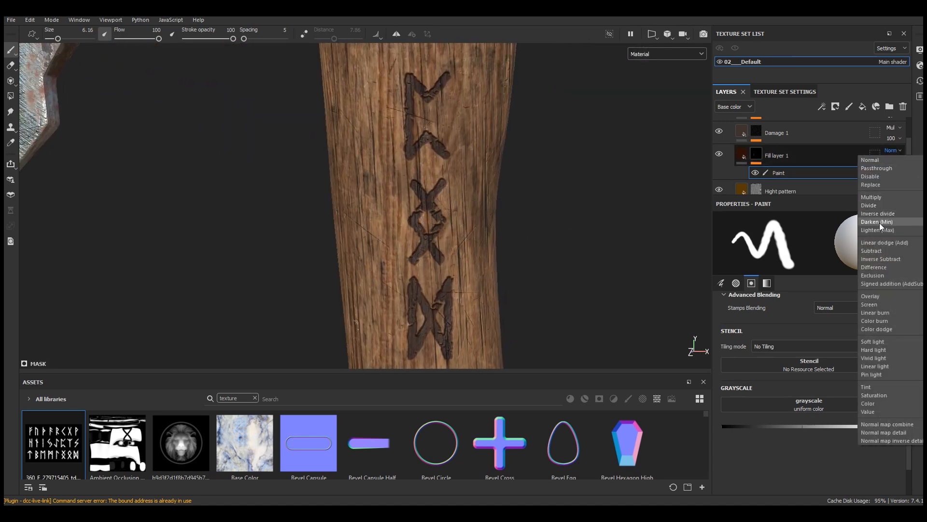
pyautogui.click(877, 197)
pyautogui.scroll(-3, 416, 205)
pyautogui.scroll(5, 415, 205)
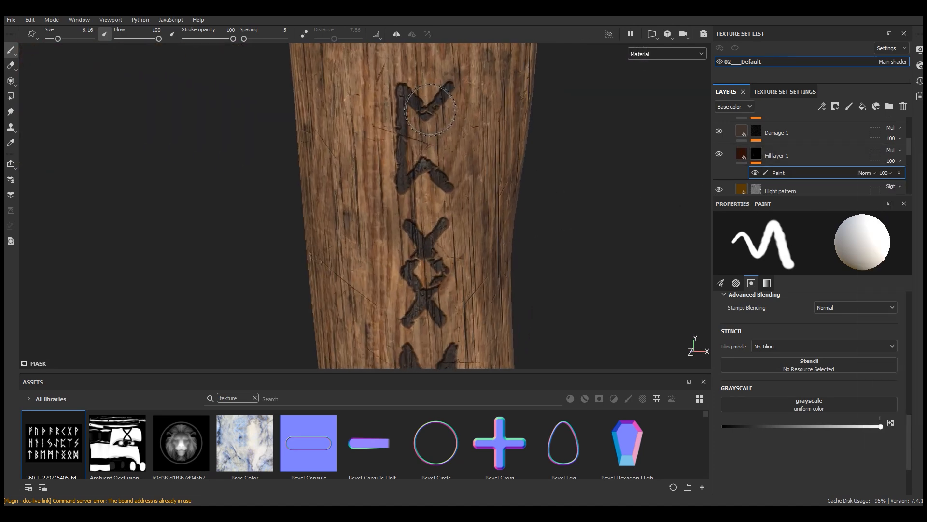
pyautogui.click(900, 171)
pyautogui.moveTo(922, 178); pyautogui.dragTo(917, 178)
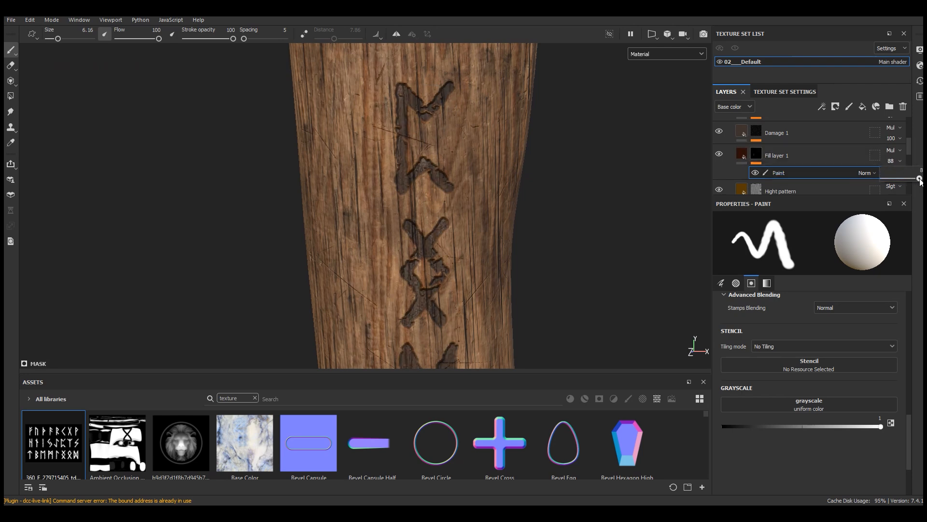
# Step: Add a Warp filter above the paint effect in Fill layer 1's mask
pyautogui.scroll(-3, 500, 140)
pyautogui.scroll(4, 501, 140)
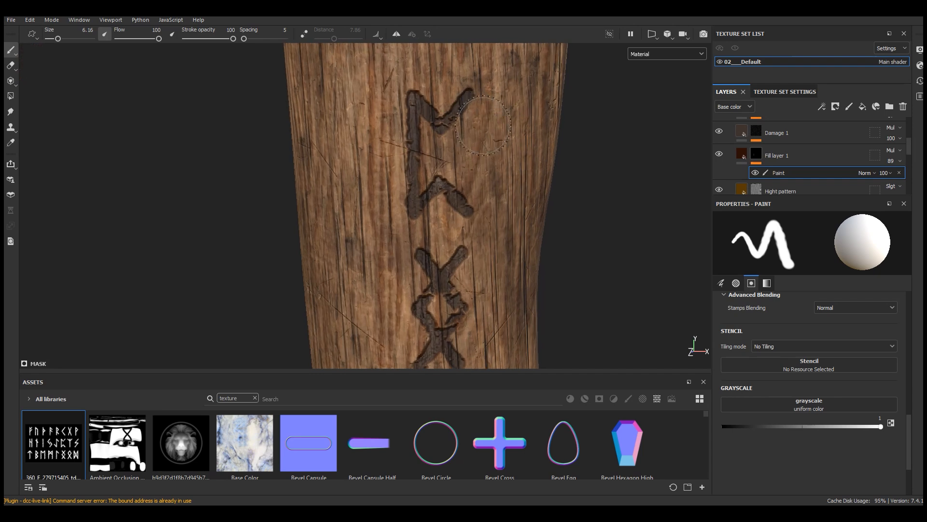
pyautogui.click(821, 107)
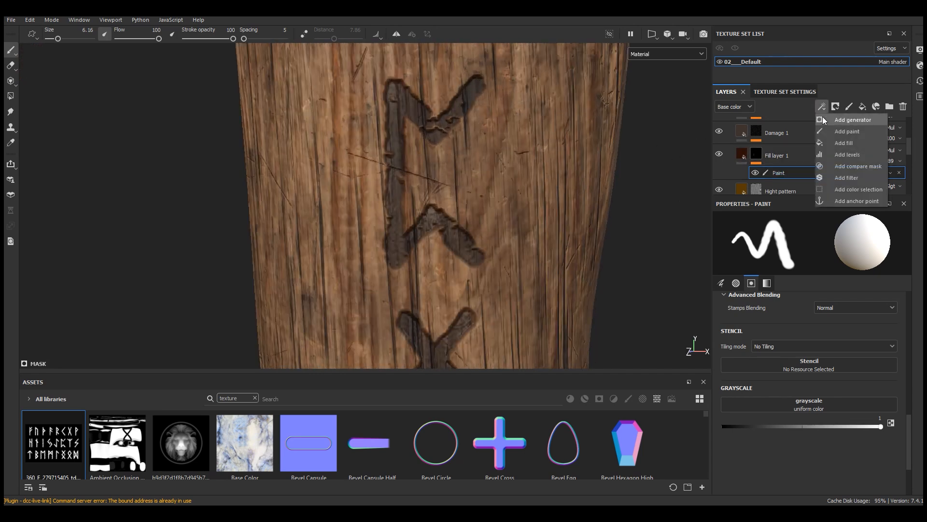
pyautogui.click(846, 179)
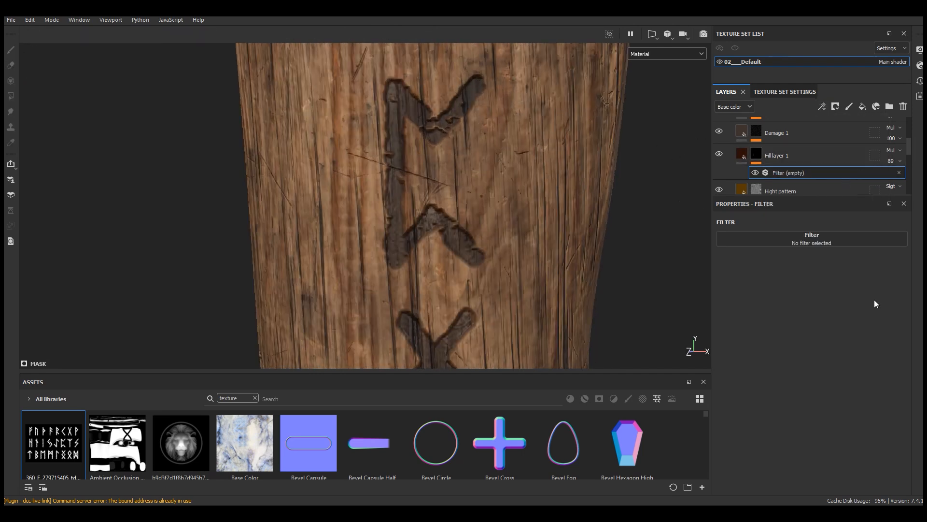
pyautogui.click(828, 244)
pyautogui.click(913, 361)
# Step: Hide and show the Warp filter repeatedly to compare the edges of the top rune
pyautogui.scroll(2, 444, 141)
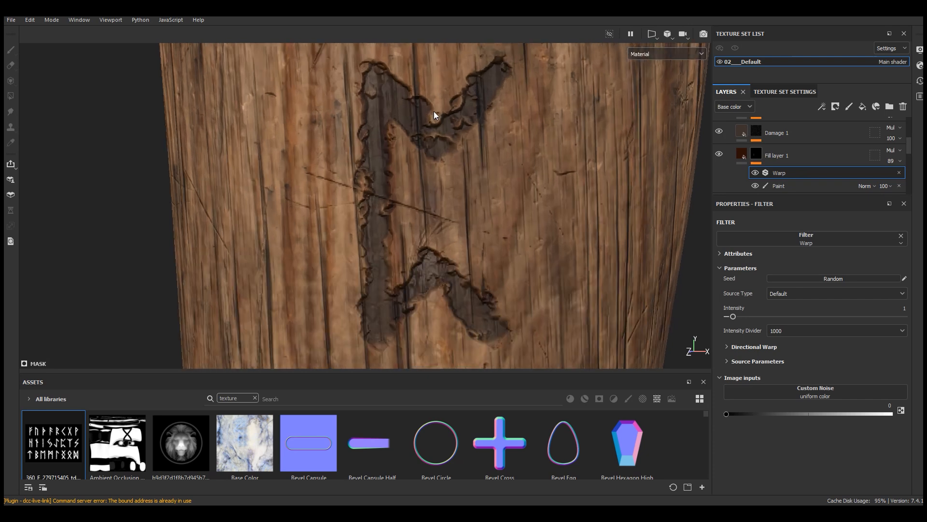
pyautogui.click(755, 172)
pyautogui.click(756, 172)
pyautogui.click(755, 173)
pyautogui.click(755, 173)
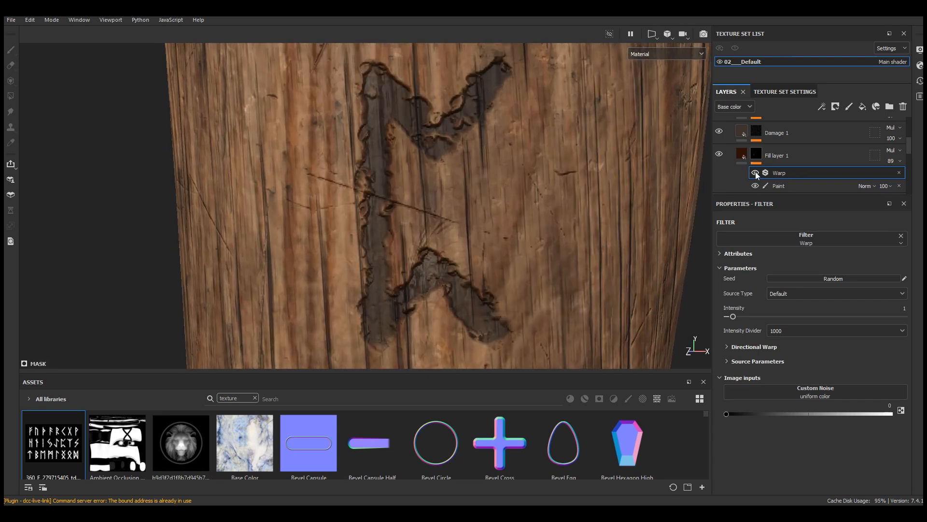
# Step: Lower the Warp filter's intensity well below 1 to tone down the distortion of the rune edges
pyautogui.moveTo(730, 317); pyautogui.dragTo(729, 317)
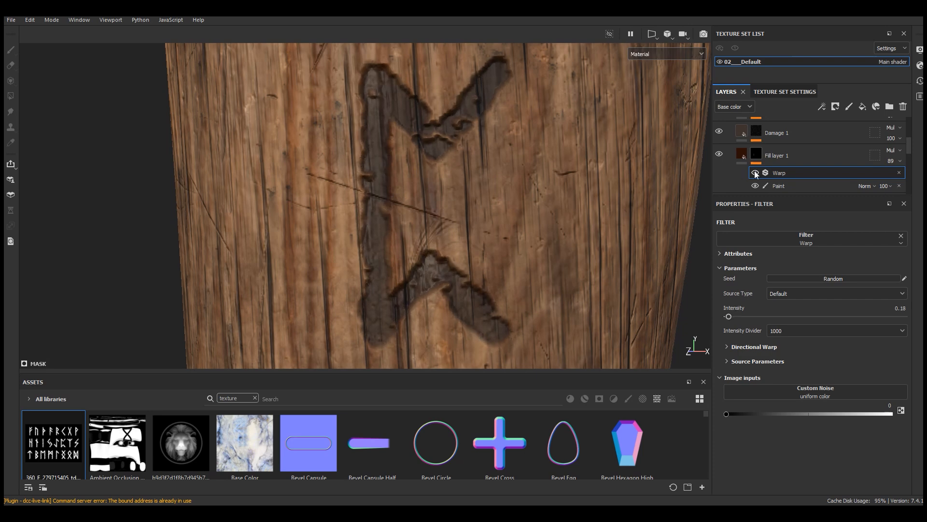
pyautogui.moveTo(729, 316); pyautogui.dragTo(730, 316)
pyautogui.scroll(-6, 457, 154)
pyautogui.keyDown('alt'); pyautogui.moveTo(457, 154); pyautogui.dragTo(465, 173); pyautogui.keyUp('alt')
pyautogui.scroll(4, 466, 173)
# Step: Set the height of Fill layer 1 to -0.1952 so the runes are carved less deeply
pyautogui.click(794, 158)
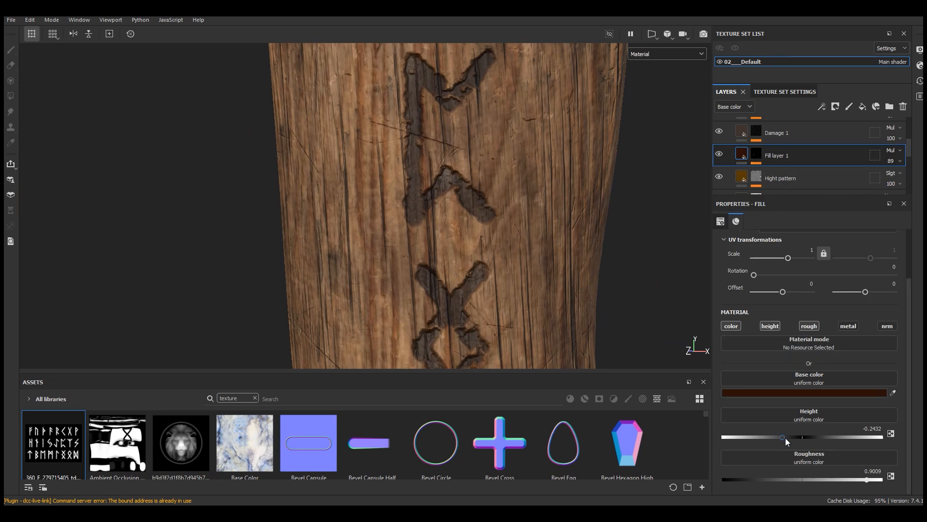
pyautogui.moveTo(789, 437); pyautogui.dragTo(786, 437)
pyautogui.scroll(-6, 489, 240)
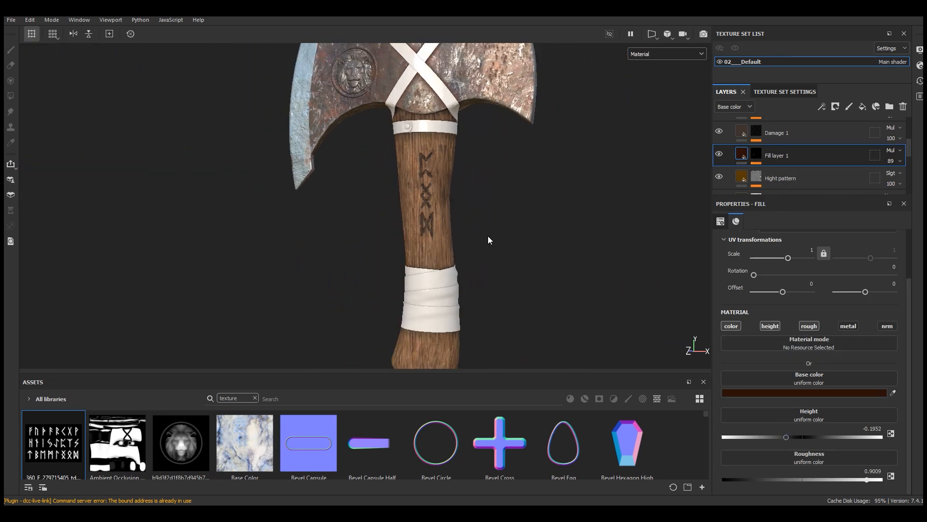
pyautogui.scroll(6, 425, 183)
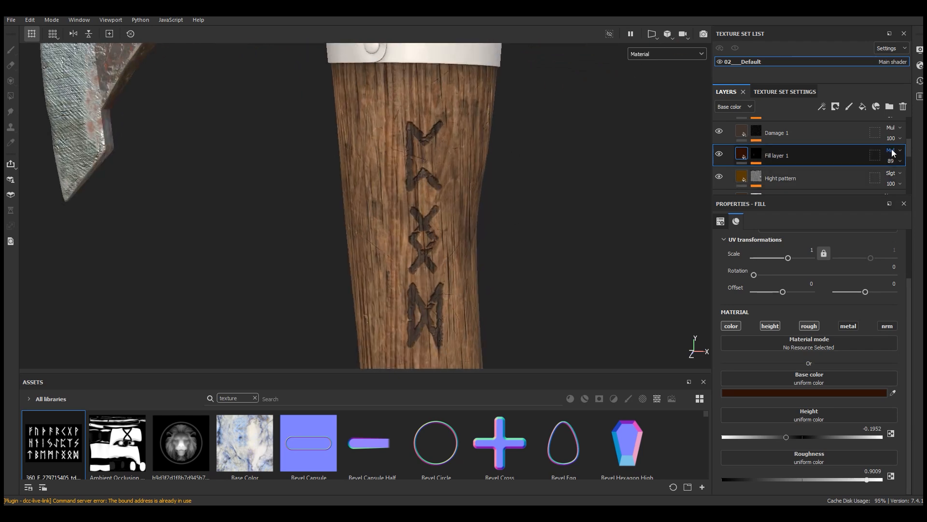
# Step: Set Fill layer 1's opacity to 75 and its roughness to 0.9580
pyautogui.moveTo(918, 185); pyautogui.dragTo(915, 180)
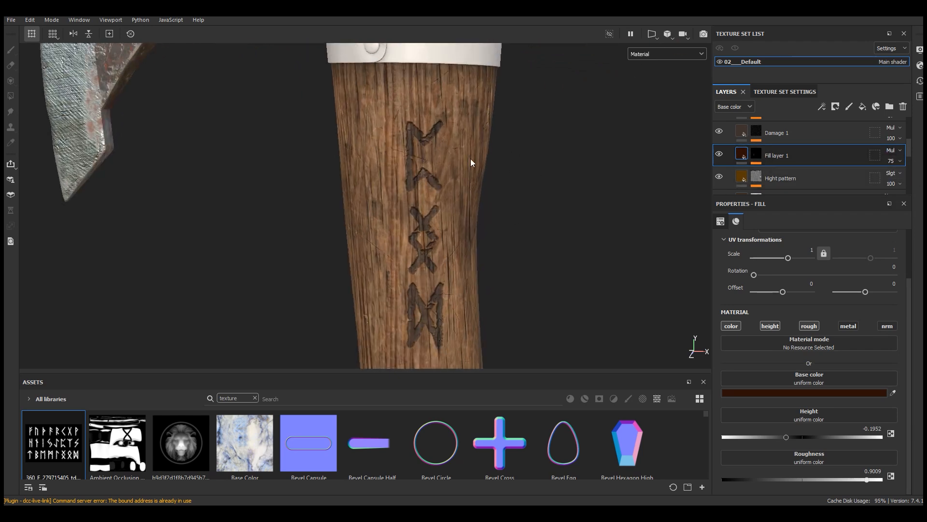
pyautogui.scroll(-4, 427, 167)
pyautogui.scroll(6, 426, 167)
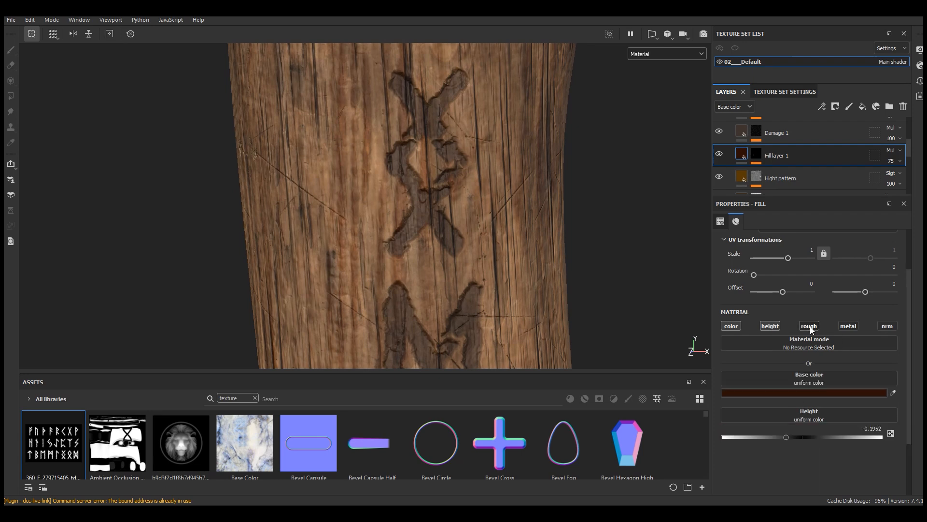
pyautogui.moveTo(878, 480); pyautogui.dragTo(876, 479)
pyautogui.scroll(-4, 481, 232)
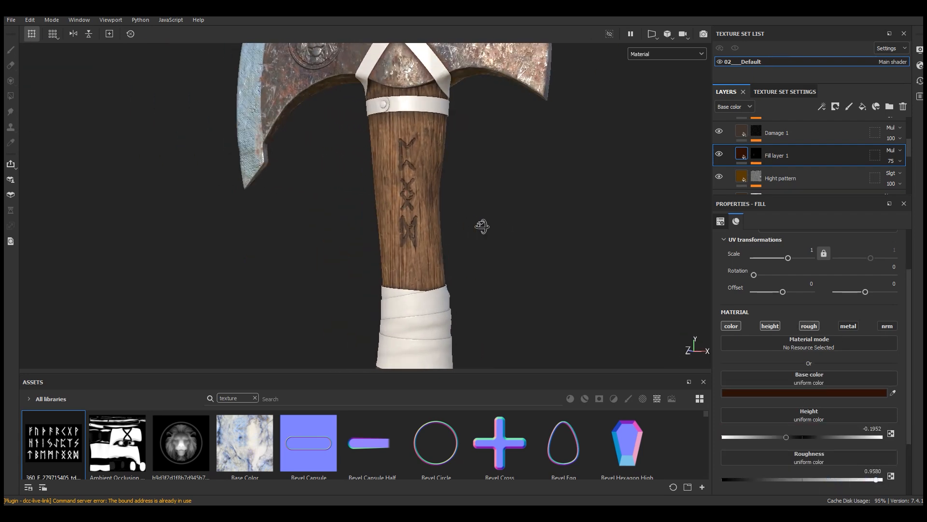
pyautogui.keyDown('alt'); pyautogui.moveTo(482, 227); pyautogui.dragTo(508, 228); pyautogui.keyUp('alt')
# Step: Collapse the Wood folder and look over the whole axe
pyautogui.moveTo(829, 195); pyautogui.dragTo(828, 288)
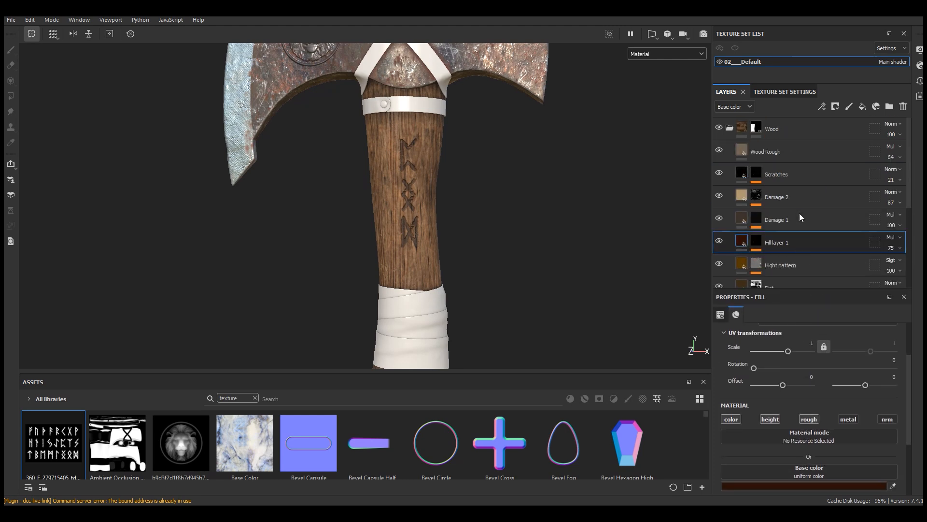
pyautogui.click(730, 129)
pyautogui.scroll(-3, 404, 160)
pyautogui.keyDown('alt'); pyautogui.moveTo(405, 160); pyautogui.dragTo(441, 186); pyautogui.keyUp('alt')
pyautogui.keyDown('alt'); pyautogui.moveTo(447, 249); pyautogui.dragTo(452, 261, button='right'); pyautogui.keyUp('alt')
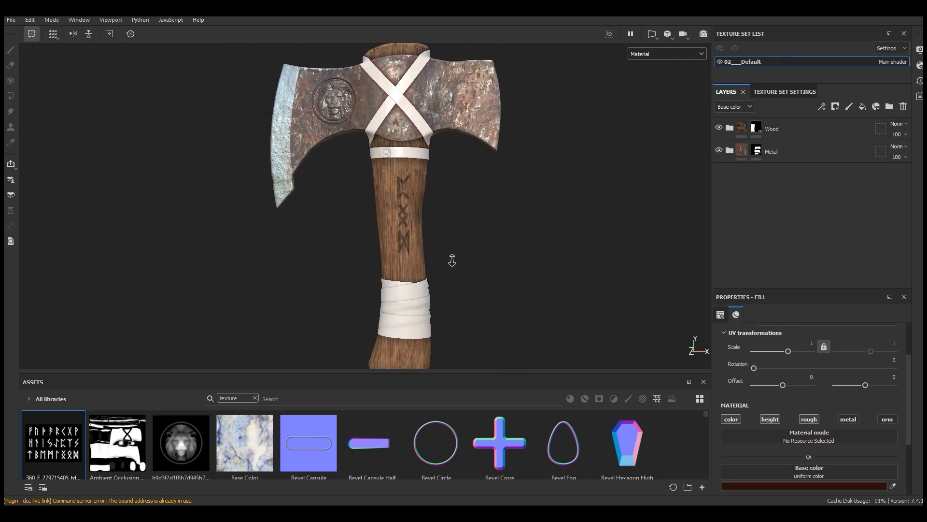
# Step: Add a fill layer above the Wood folder with only the color and roughness channels enabled
pyautogui.keyDown('alt'); pyautogui.moveTo(452, 283); pyautogui.dragTo(452, 260, button='middle'); pyautogui.keyUp('alt')
pyautogui.scroll(8, 403, 312)
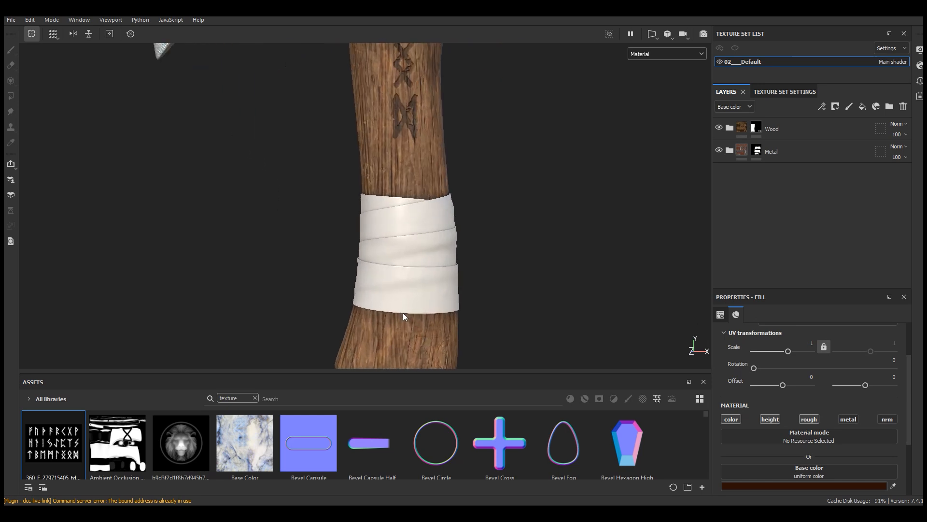
pyautogui.moveTo(414, 248)
pyautogui.keyDown('alt'); pyautogui.mouseDown()
pyautogui.moveTo(420, 259)
pyautogui.moveTo(449, 259)
pyautogui.moveTo(410, 253)
pyautogui.mouseUp(); pyautogui.keyUp('alt')
pyautogui.click(829, 127)
pyautogui.click(863, 106)
pyautogui.moveTo(825, 288); pyautogui.dragTo(824, 202)
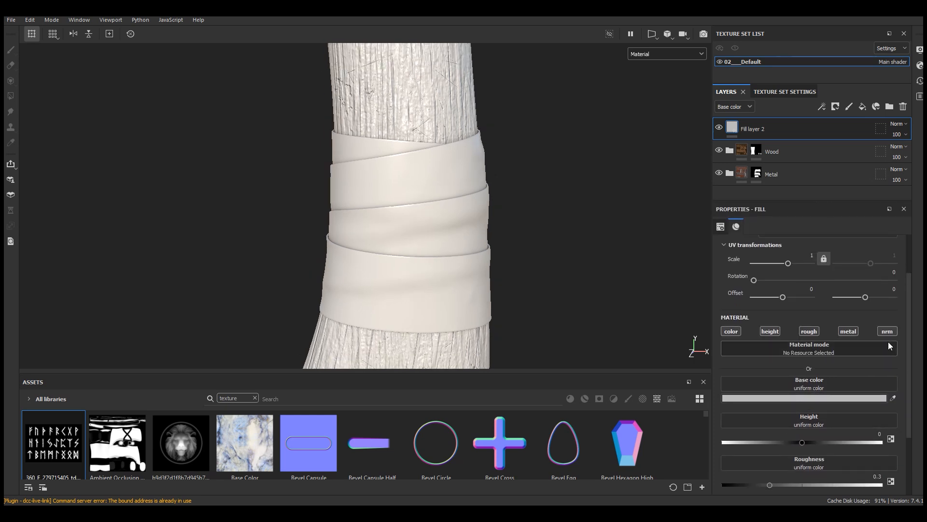
pyautogui.click(770, 332)
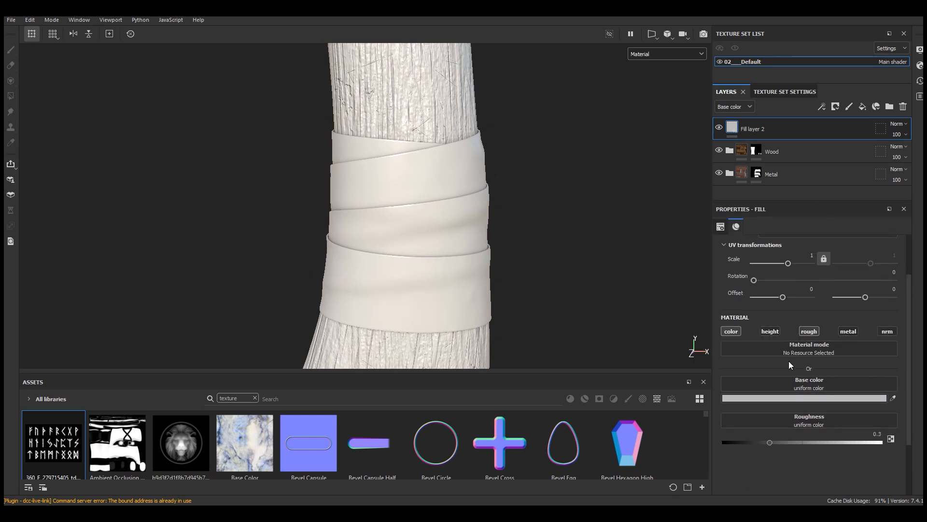
# Step: Give the new fill layer a dark reddish-brown base color with saturation 0.872 and a roughness of 0.7087
pyautogui.click(799, 399)
pyautogui.moveTo(746, 260); pyautogui.dragTo(586, 187)
pyautogui.moveTo(582, 249); pyautogui.dragTo(586, 266)
pyautogui.moveTo(628, 300); pyautogui.dragTo(590, 268)
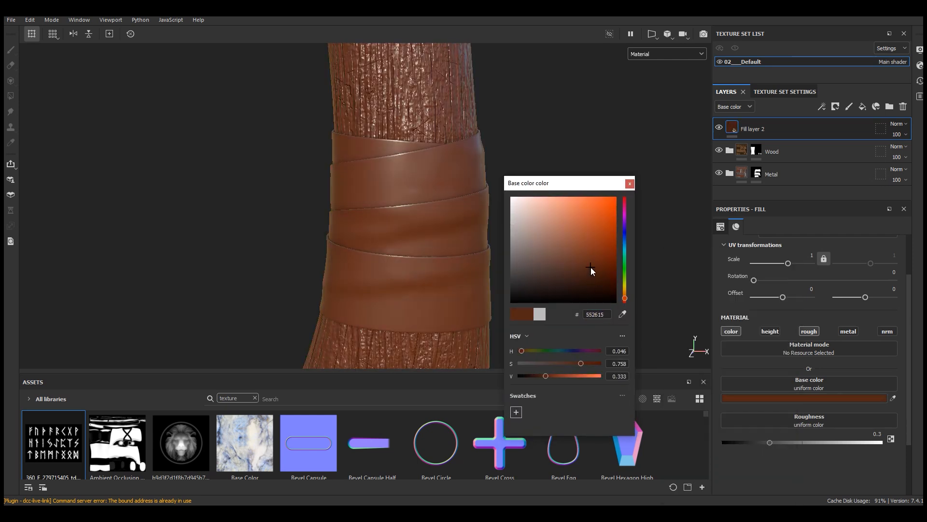
pyautogui.click(586, 362)
pyautogui.click(591, 362)
pyautogui.click(541, 376)
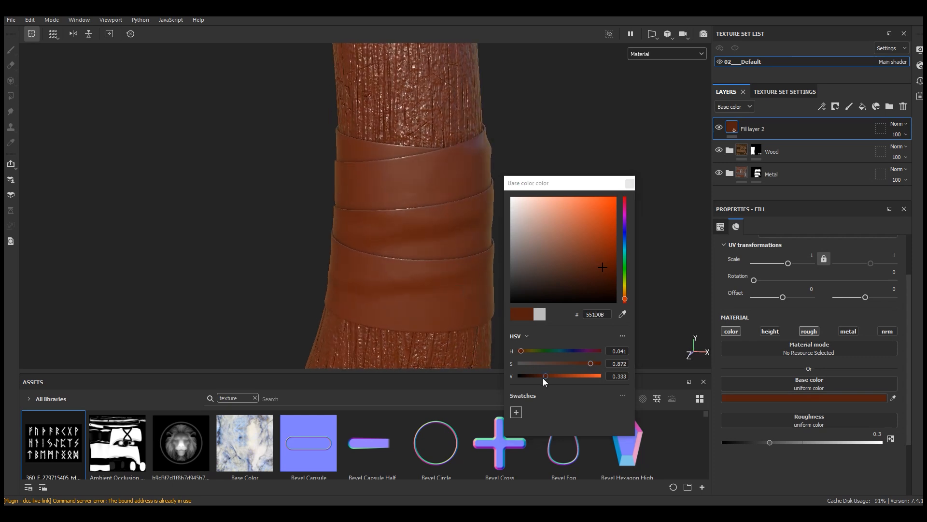
pyautogui.click(635, 202)
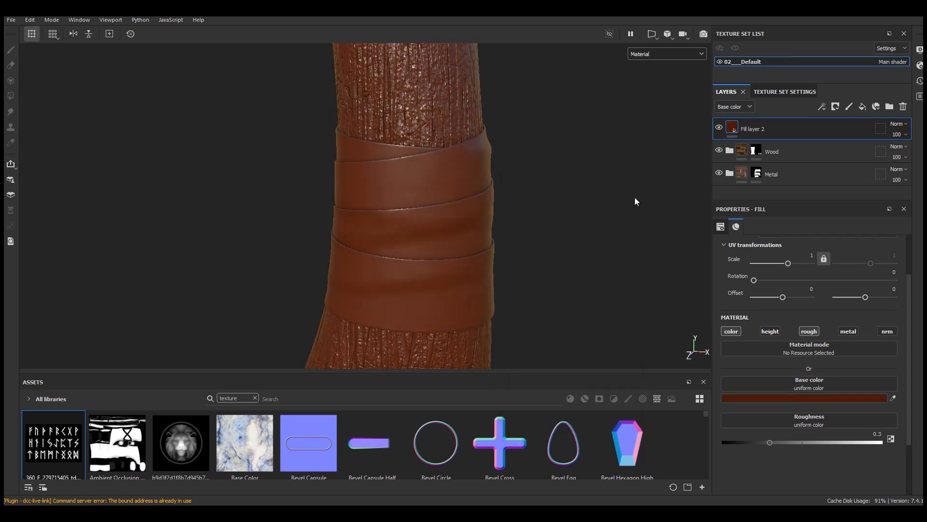
pyautogui.click(841, 442)
pyautogui.keyDown('alt'); pyautogui.moveTo(445, 338); pyautogui.dragTo(465, 315); pyautogui.keyUp('alt')
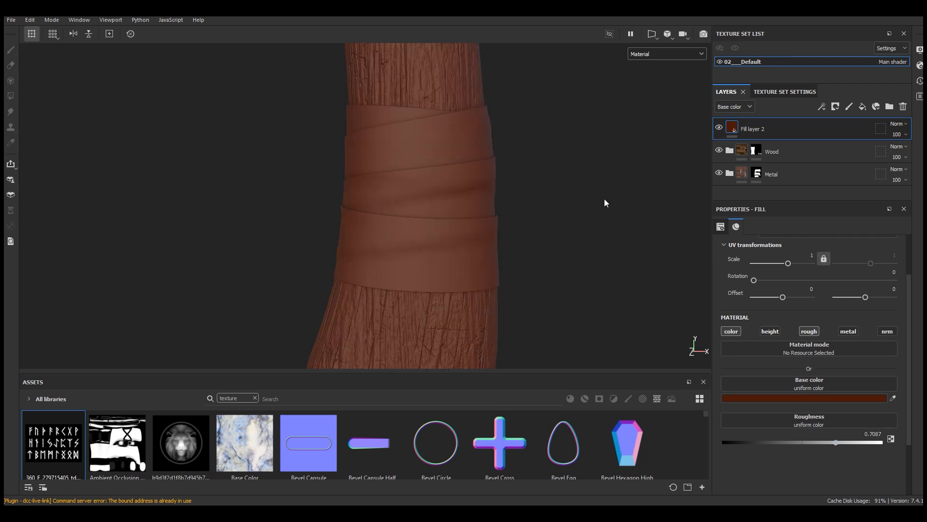
# Step: Create a folder at the top of the layer stack and name it Leather
pyautogui.click(836, 106)
pyautogui.click(889, 107)
pyautogui.click(764, 156)
pyautogui.doubleClick(768, 130)
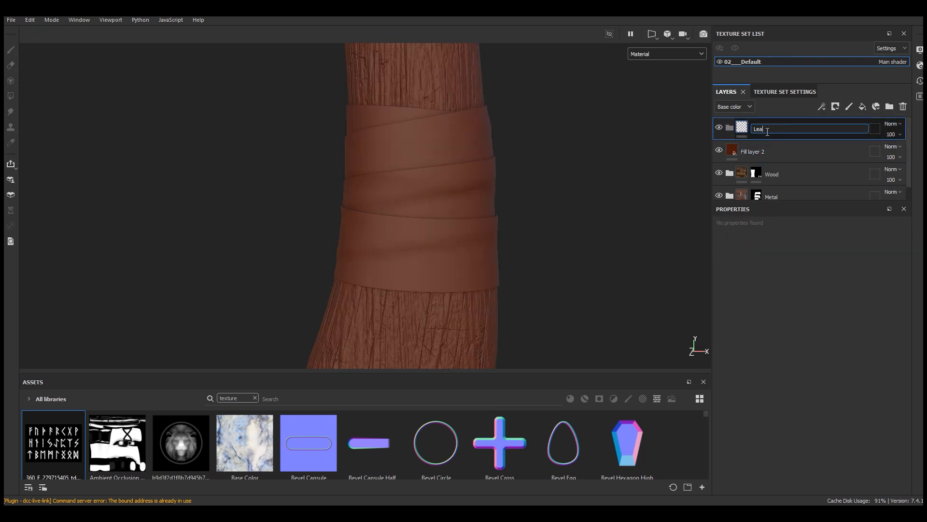
pyautogui.write('Leather')
pyautogui.press('Return')
# Step: Move the brown fill layer into the Leather folder and rename it Base
pyautogui.click(769, 151)
pyautogui.moveTo(769, 151); pyautogui.dragTo(768, 128)
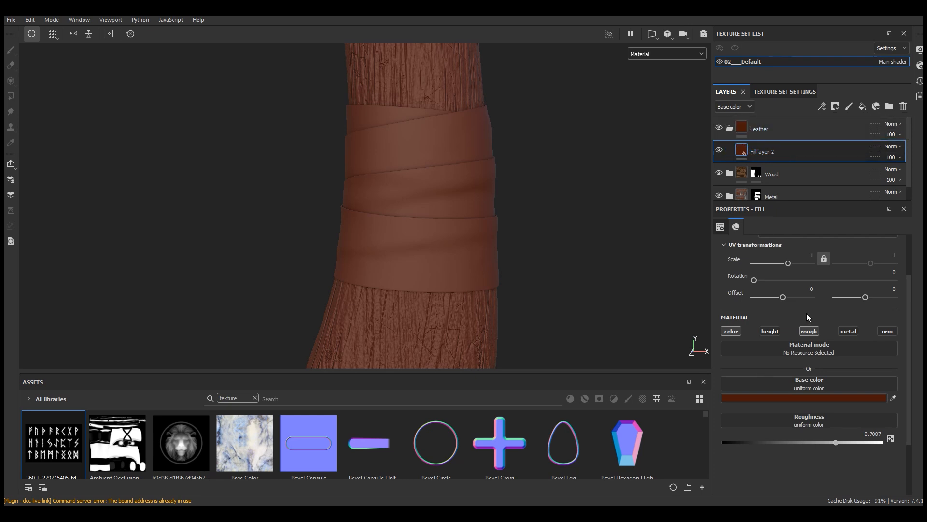
pyautogui.doubleClick(768, 152)
pyautogui.write('Base')
pyautogui.press('Return')
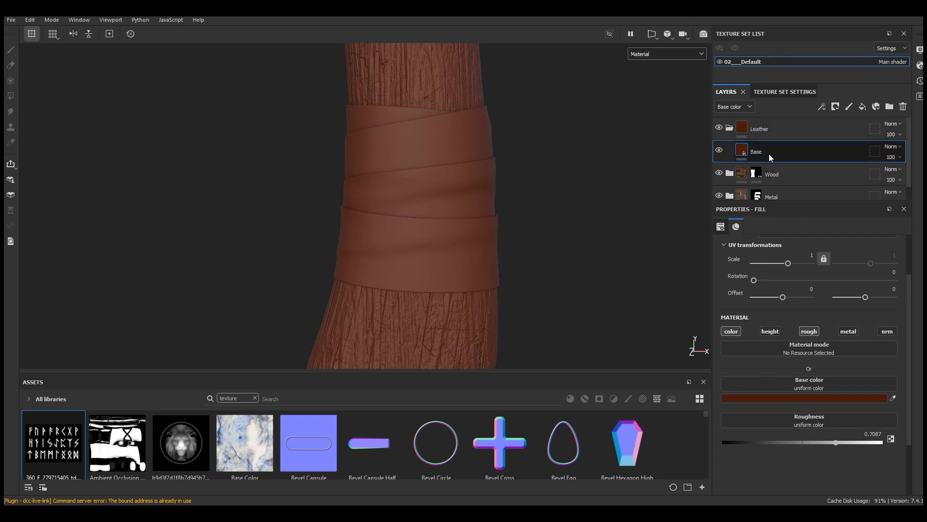
# Step: Add a black mask to the Leather folder and polygon-fill the handle wrap, the crossed head straps and the band below the head
pyautogui.click(816, 132)
pyautogui.click(835, 107)
pyautogui.click(839, 132)
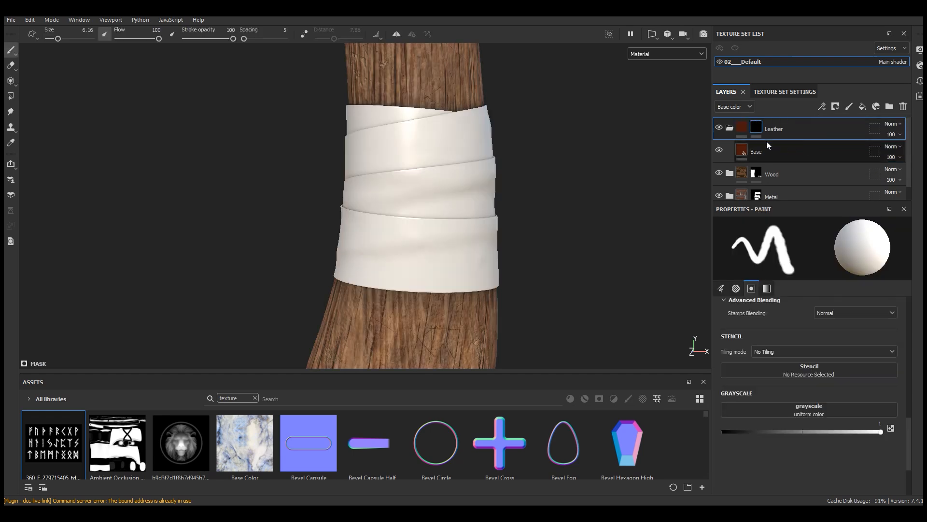
pyautogui.press('4')
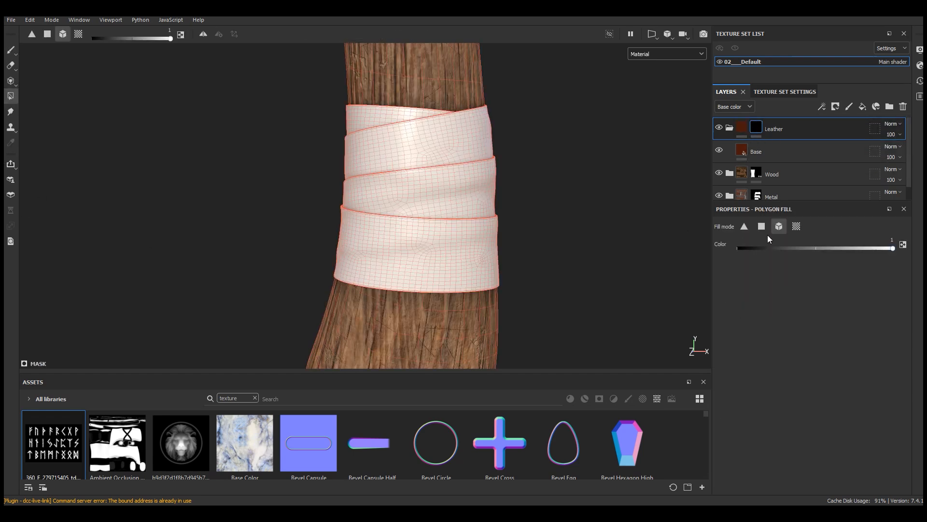
pyautogui.click(465, 195)
pyautogui.scroll(-7, 434, 305)
pyautogui.scroll(7, 410, 126)
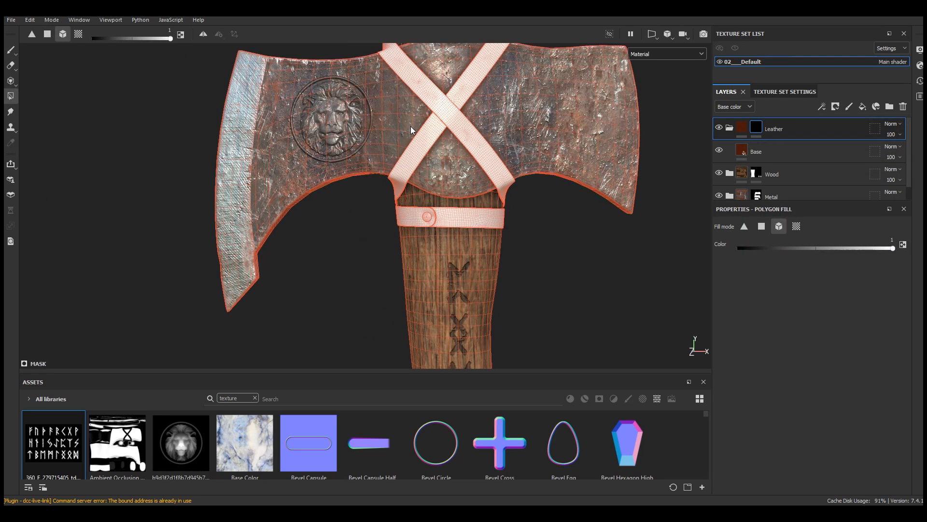
pyautogui.click(461, 103)
pyautogui.scroll(-6, 433, 246)
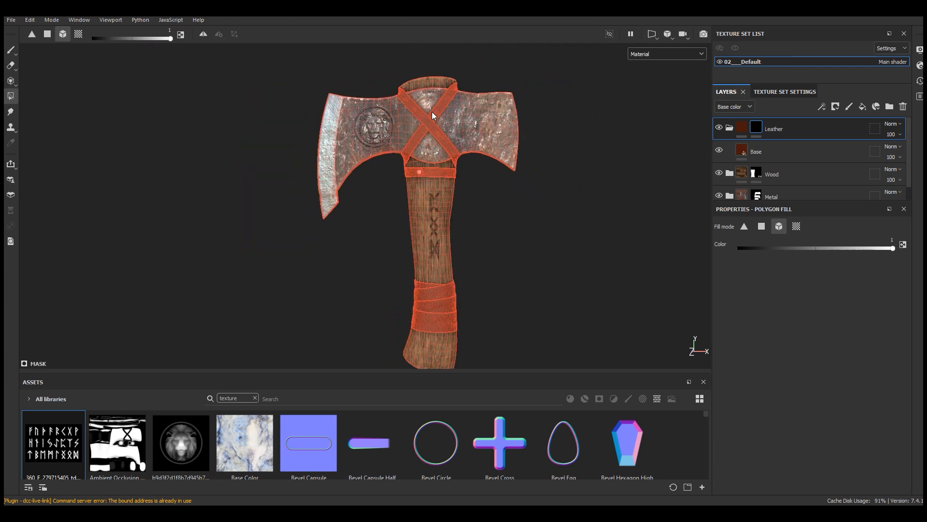
pyautogui.click(11, 50)
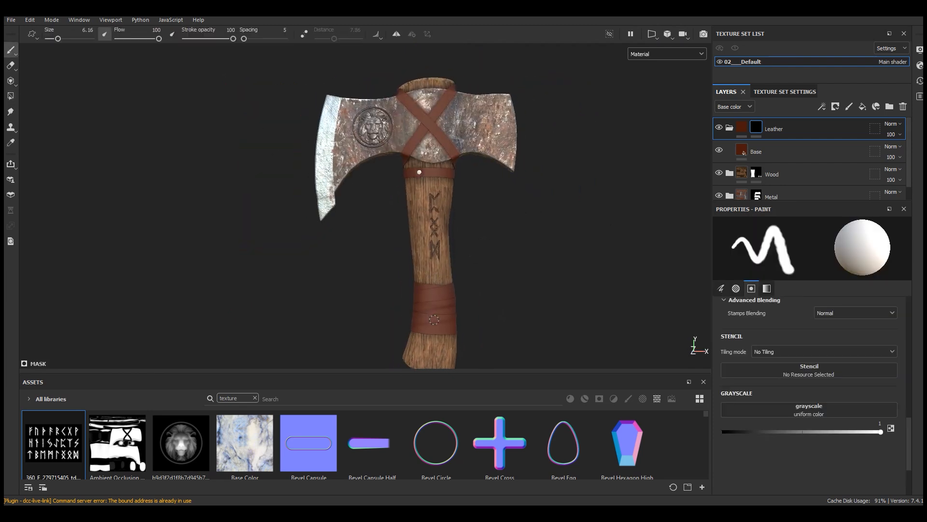
pyautogui.scroll(6, 433, 320)
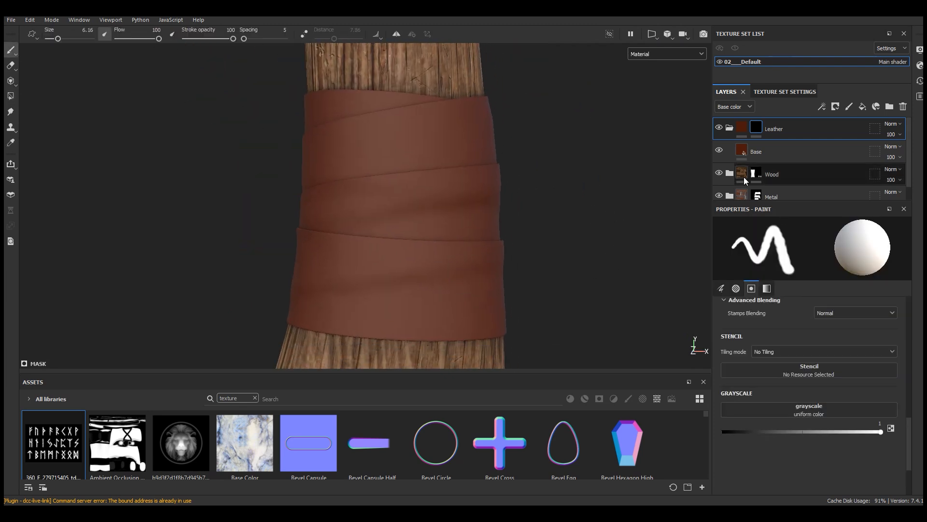
# Step: Import Leather material 01 - Mask.tif and Leather material 05 - Diffuse.jpg, assigning each a usage and choosing the import location
pyautogui.click(779, 151)
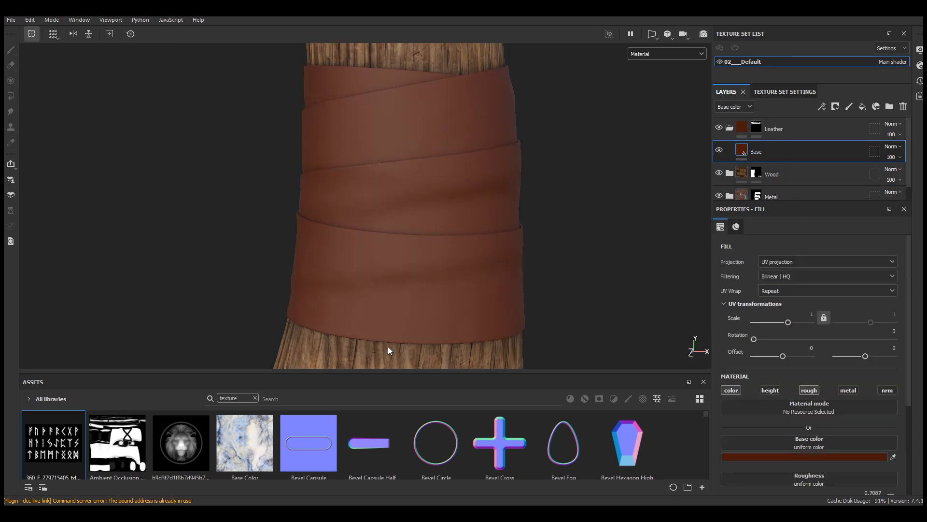
pyautogui.moveTo(388, 372); pyautogui.dragTo(390, 339)
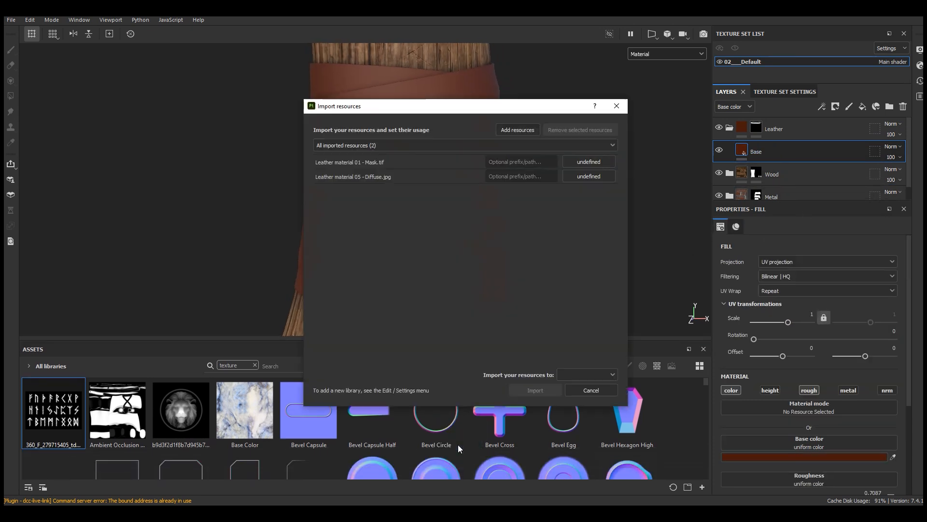
pyautogui.click(588, 162)
pyautogui.click(594, 187)
pyautogui.click(587, 175)
pyautogui.click(607, 212)
pyautogui.click(587, 372)
pyautogui.click(581, 396)
pyautogui.click(536, 390)
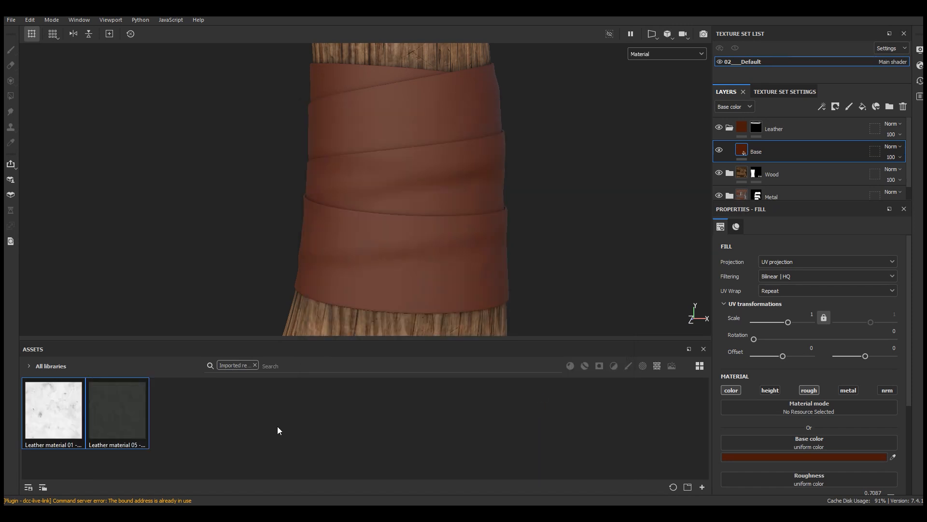
pyautogui.moveTo(331, 344); pyautogui.dragTo(328, 334)
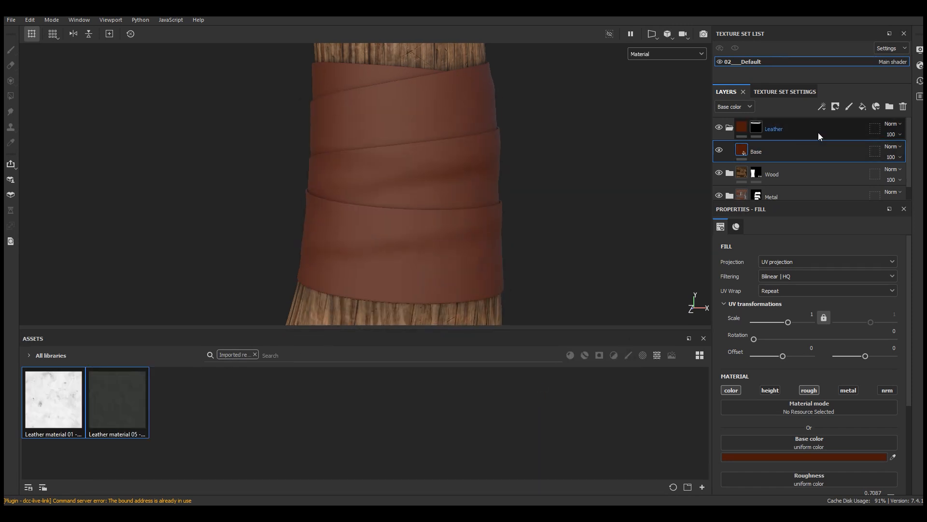
# Step: Create a folder above the Base layer inside the Leather folder and name it Height
pyautogui.click(890, 107)
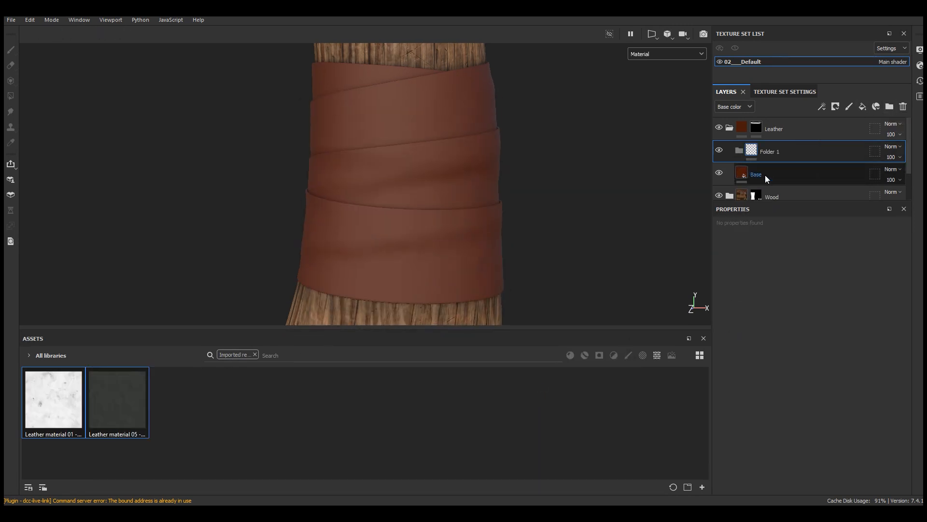
pyautogui.click(783, 170)
pyautogui.click(772, 151)
pyautogui.doubleClick(772, 151)
pyautogui.write('Height')
pyautogui.press('Return')
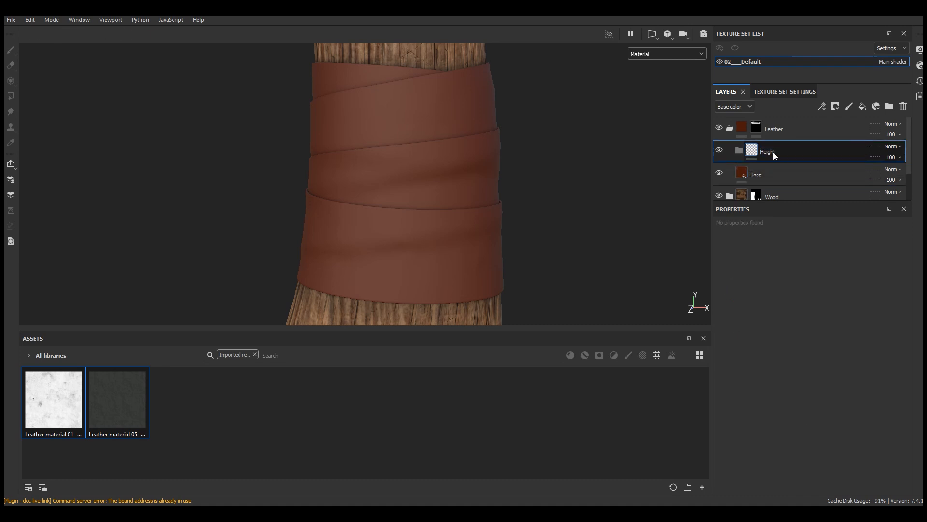
# Step: Add a fill layer in the Height folder with only the height channel enabled and raise its height slightly above 0
pyautogui.click(863, 106)
pyautogui.click(887, 390)
pyautogui.click(848, 389)
pyautogui.click(809, 390)
pyautogui.click(731, 390)
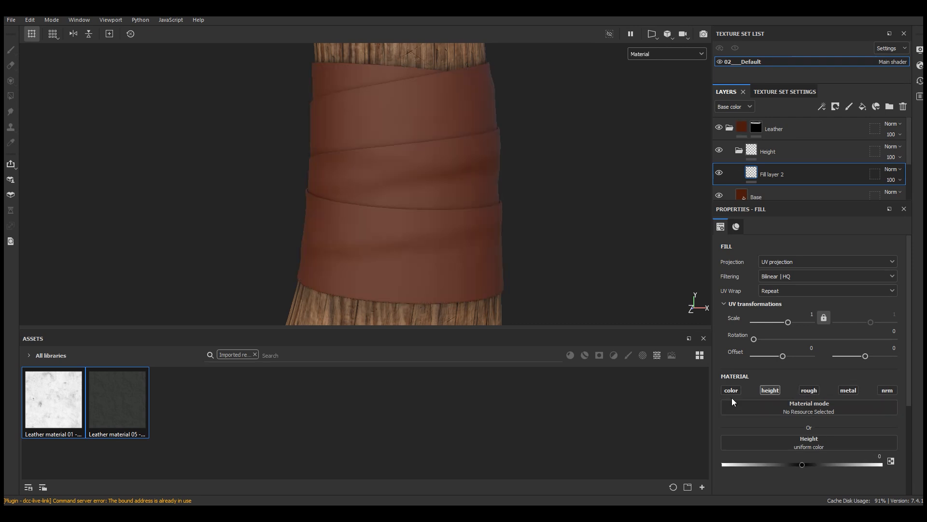
pyautogui.moveTo(802, 466); pyautogui.dragTo(806, 465)
# Step: Add a black mask with a fill effect to the Height folder and assign Leather material 05 - Diffuse as its grayscale
pyautogui.click(793, 150)
pyautogui.click(739, 150)
pyautogui.click(836, 107)
pyautogui.click(847, 131)
pyautogui.click(821, 107)
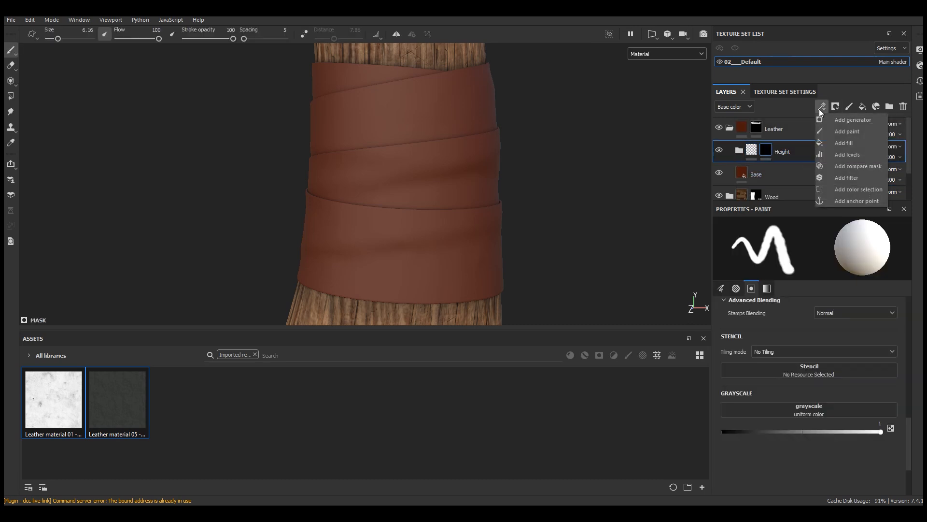
pyautogui.click(838, 144)
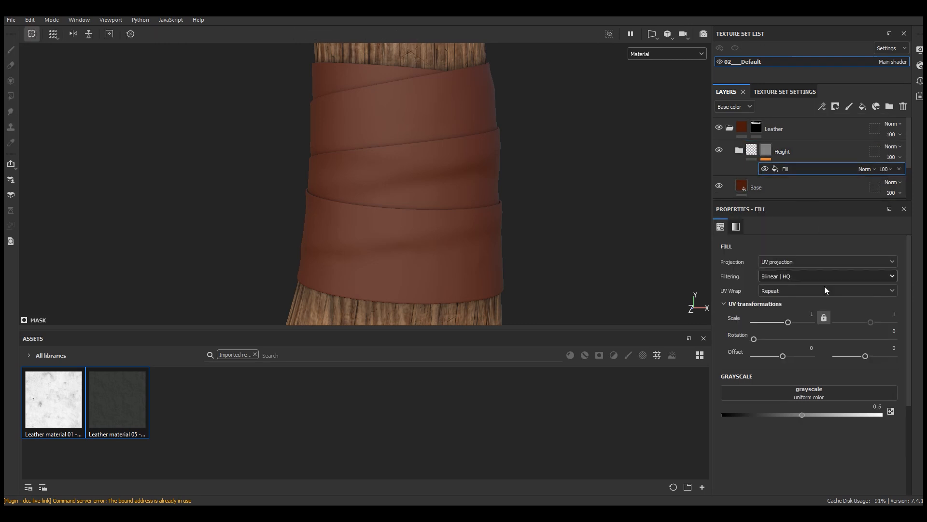
pyautogui.click(132, 408)
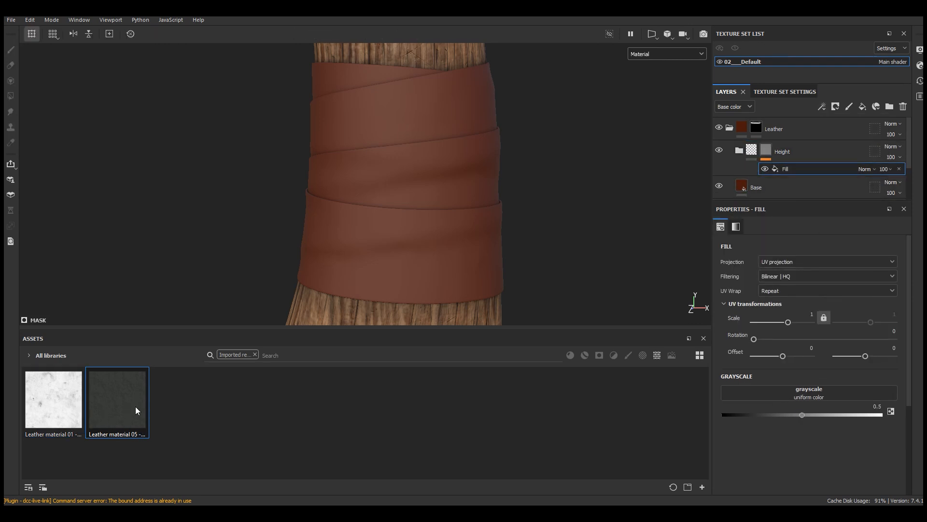
pyautogui.moveTo(130, 408); pyautogui.dragTo(804, 393)
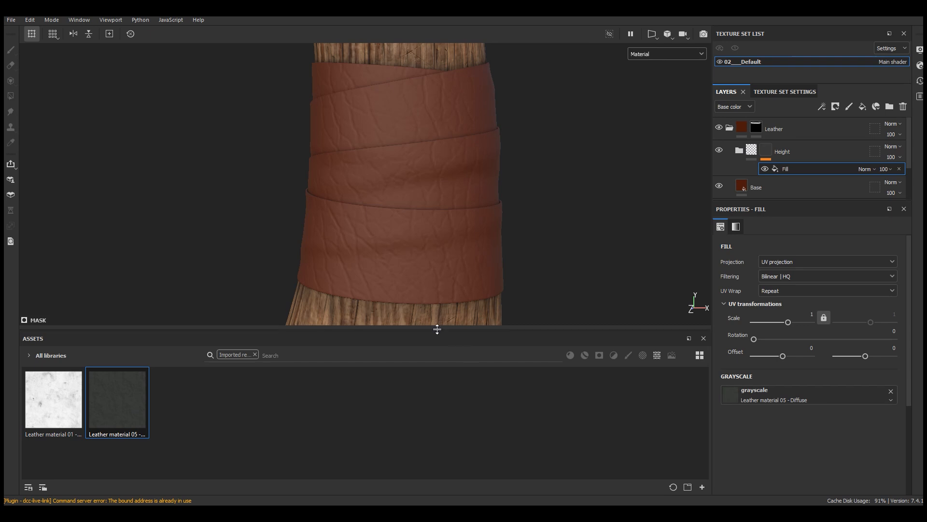
# Step: Set the Height mask fill to tri-planar projection with a UV scale of 1.5
pyautogui.moveTo(438, 329); pyautogui.dragTo(438, 372)
pyautogui.scroll(-3, 416, 150)
pyautogui.keyDown('alt'); pyautogui.moveTo(415, 150); pyautogui.dragTo(454, 179); pyautogui.keyUp('alt')
pyautogui.scroll(3, 458, 169)
pyautogui.click(781, 262)
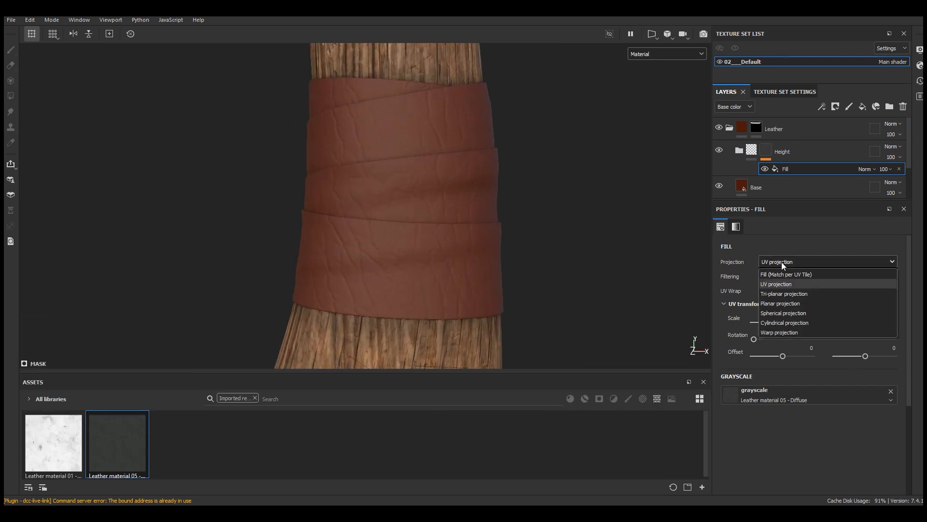
pyautogui.click(787, 291)
pyautogui.scroll(2, 439, 229)
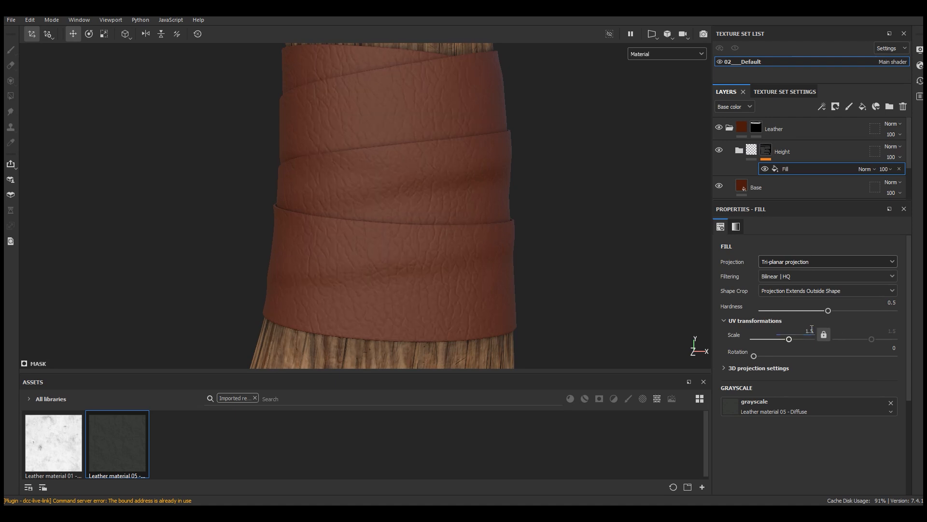
pyautogui.scroll(-3, 407, 281)
pyautogui.keyDown('alt'); pyautogui.moveTo(411, 283); pyautogui.dragTo(459, 287); pyautogui.keyUp('alt')
pyautogui.scroll(3, 435, 296)
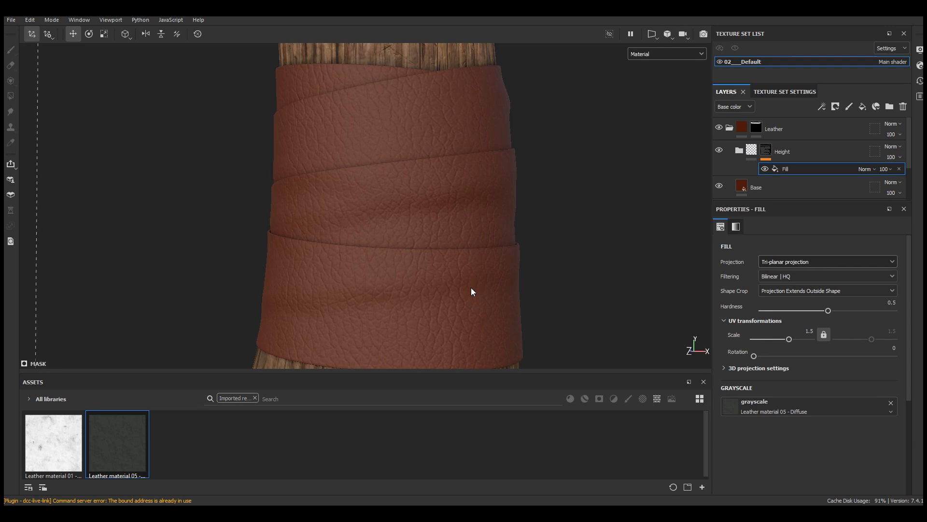
# Step: Add a Levels effect above the fill in the Height mask and lower its output white level
pyautogui.click(823, 108)
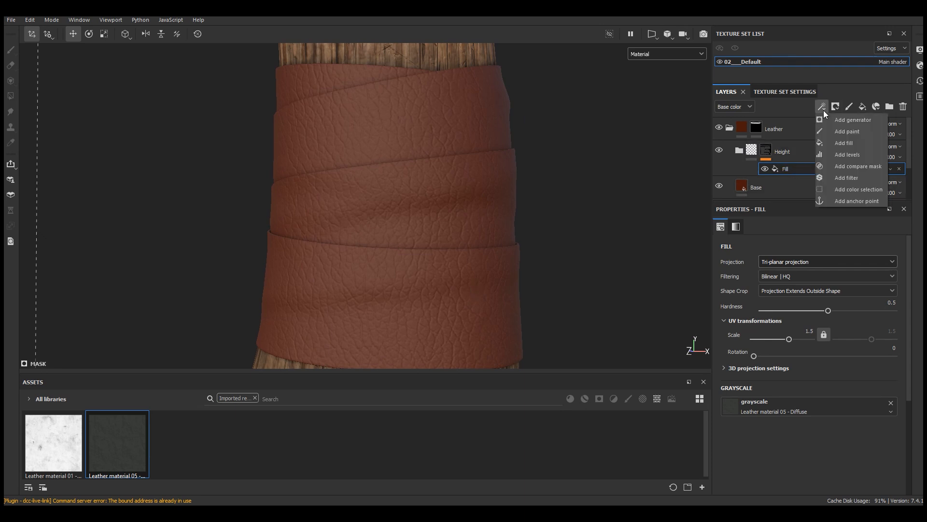
pyautogui.click(846, 155)
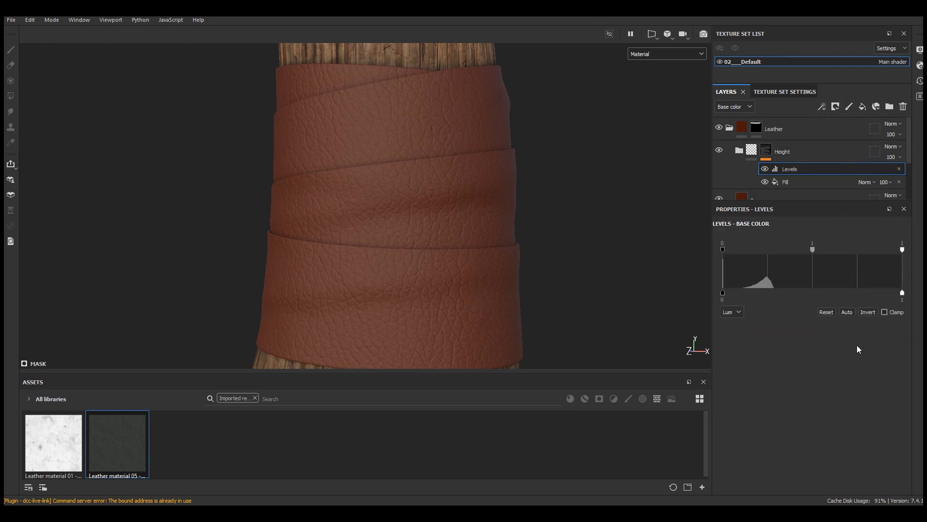
pyautogui.moveTo(906, 294); pyautogui.dragTo(866, 294)
pyautogui.click(720, 150)
pyautogui.click(793, 181)
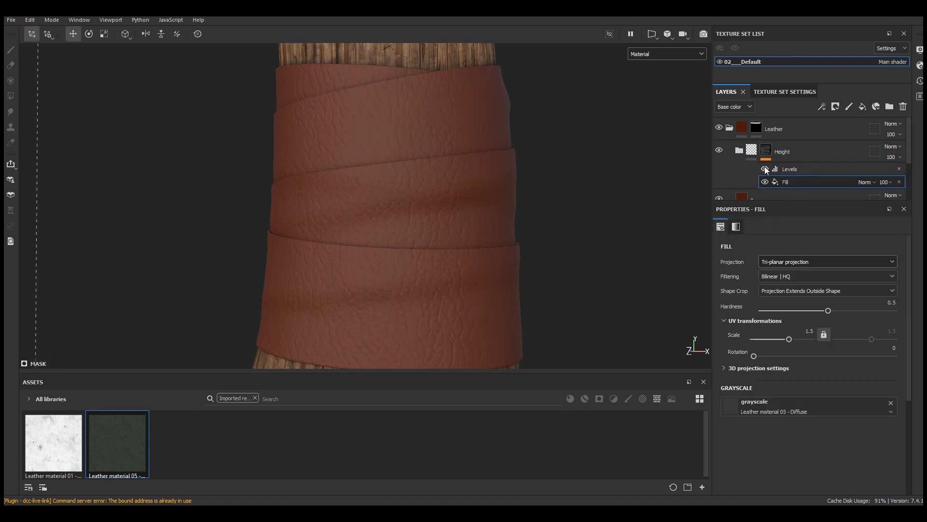
# Step: Raise the height value of Fill layer 2 inside the Height folder to about 0.12
pyautogui.click(751, 150)
pyautogui.click(739, 151)
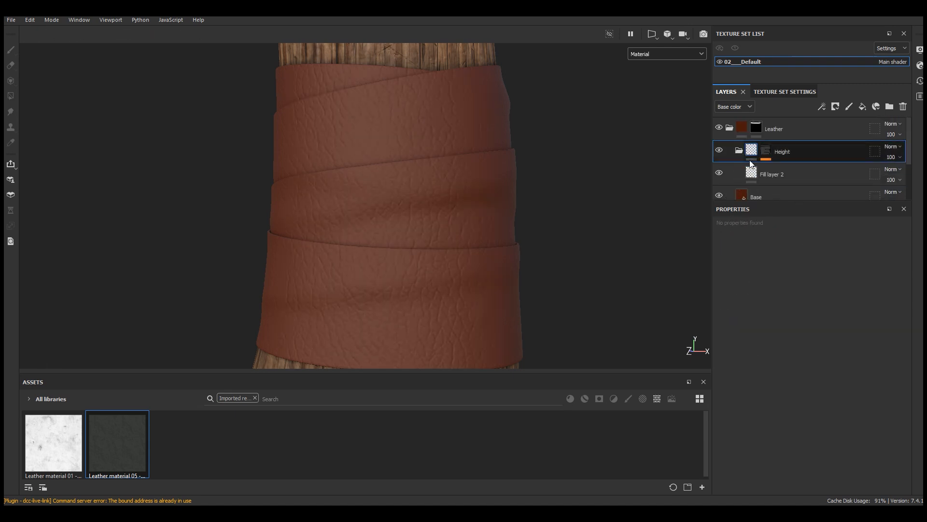
pyautogui.click(761, 174)
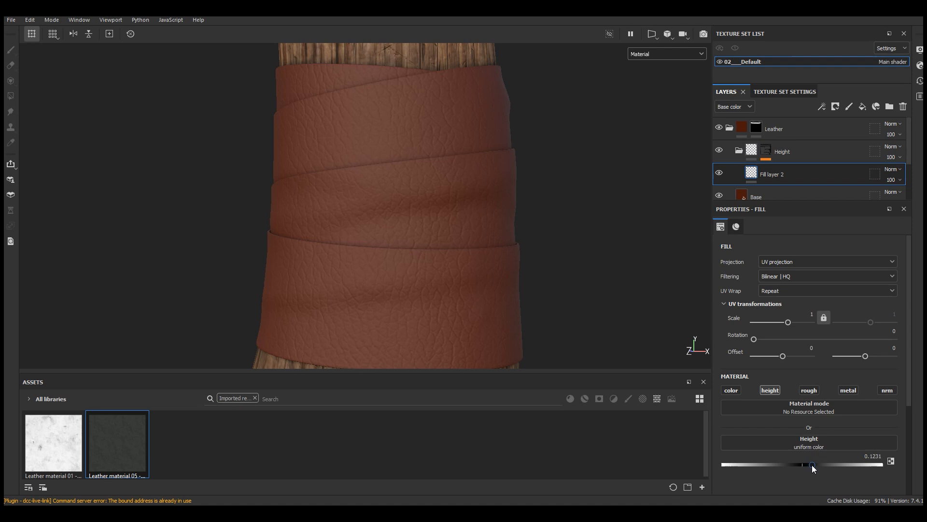
pyautogui.scroll(-3, 441, 253)
pyautogui.keyDown('alt'); pyautogui.moveTo(441, 252); pyautogui.dragTo(476, 241); pyautogui.keyUp('alt')
pyautogui.scroll(1, 440, 256)
# Step: Create a folder directly above the Height folder inside the Leather folder and name it Roughness
pyautogui.click(740, 151)
pyautogui.scroll(1, 468, 253)
pyautogui.click(740, 152)
pyautogui.click(741, 154)
pyautogui.click(890, 106)
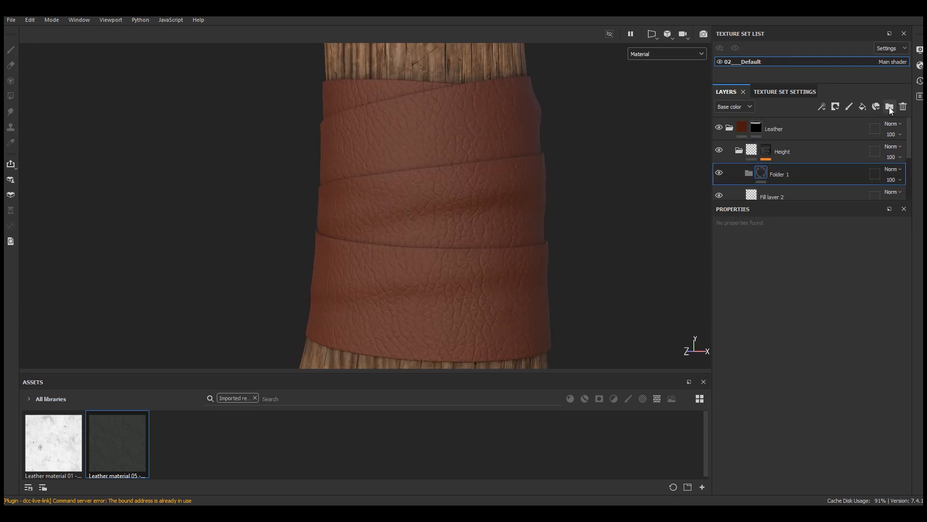
pyautogui.click(902, 107)
pyautogui.click(890, 106)
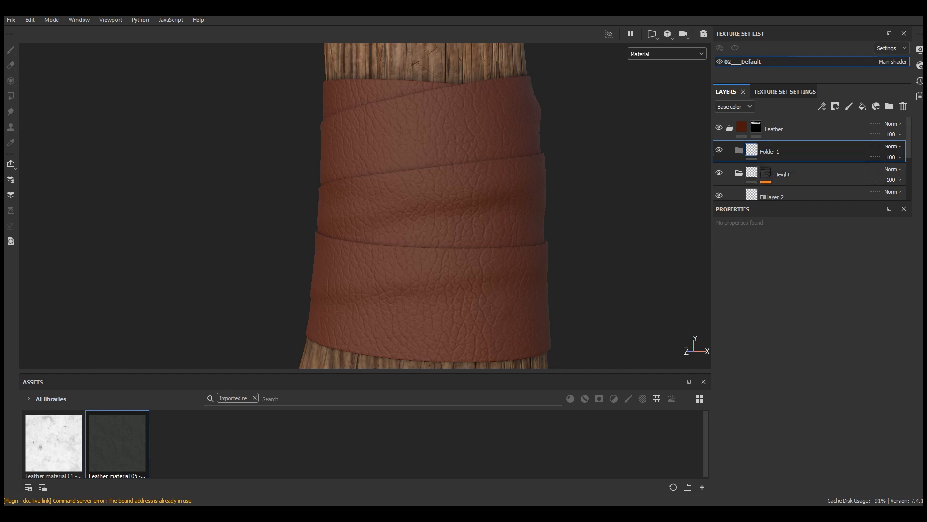
pyautogui.doubleClick(774, 152)
pyautogui.write('Roughness')
pyautogui.press('Return')
# Step: Add a fill layer in the Roughness folder with only the rough channel enabled and a roughness of about 0.44
pyautogui.click(863, 106)
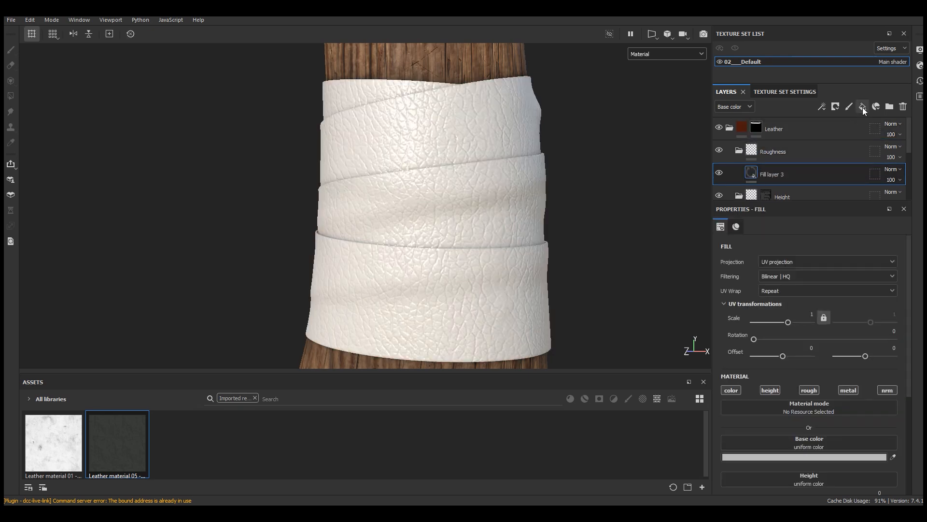
pyautogui.click(771, 389)
pyautogui.click(732, 390)
pyautogui.click(809, 389)
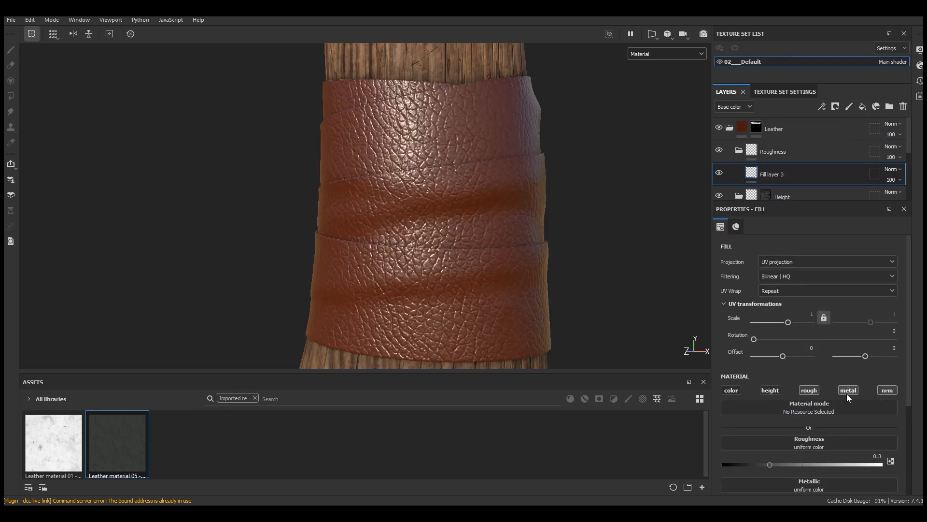
pyautogui.scroll(-2, 800, 398)
pyautogui.moveTo(800, 398); pyautogui.dragTo(792, 398)
pyautogui.scroll(-2, 520, 259)
pyautogui.moveTo(519, 261)
pyautogui.keyDown('alt'); pyautogui.mouseDown()
pyautogui.moveTo(570, 265)
pyautogui.moveTo(509, 268)
pyautogui.mouseUp(); pyautogui.keyUp('alt')
pyautogui.scroll(3, 474, 253)
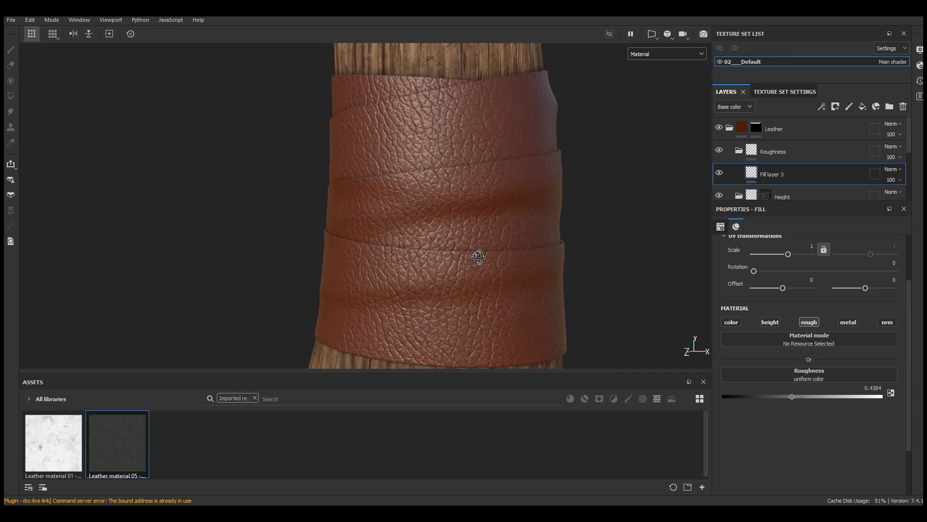
# Step: Add a black mask with a fill effect to the Roughness folder and assign Leather material 05 - Diffuse as its grayscale
pyautogui.click(792, 152)
pyautogui.click(829, 106)
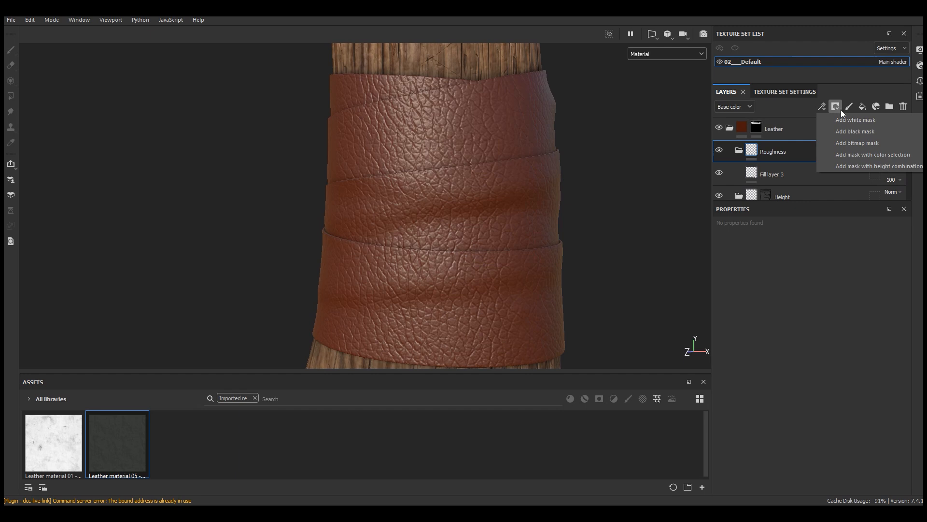
pyautogui.click(848, 130)
pyautogui.click(821, 107)
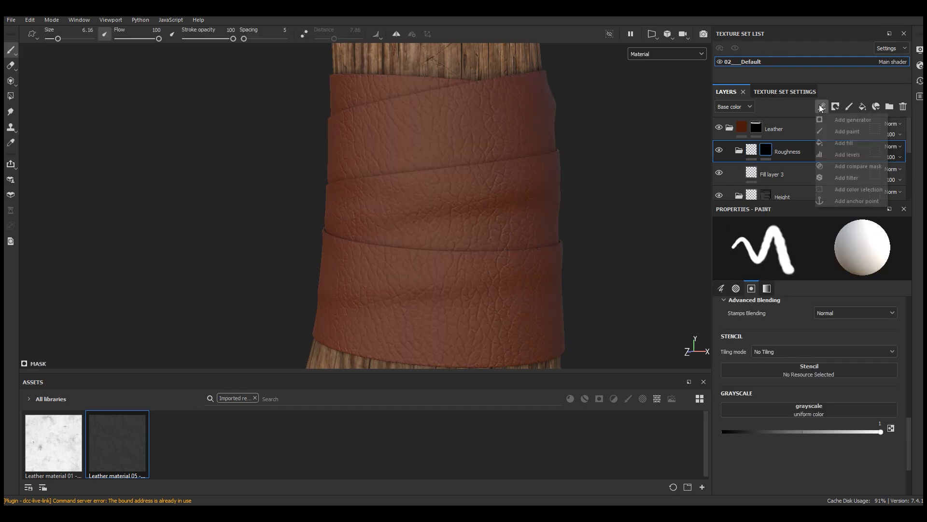
pyautogui.click(844, 145)
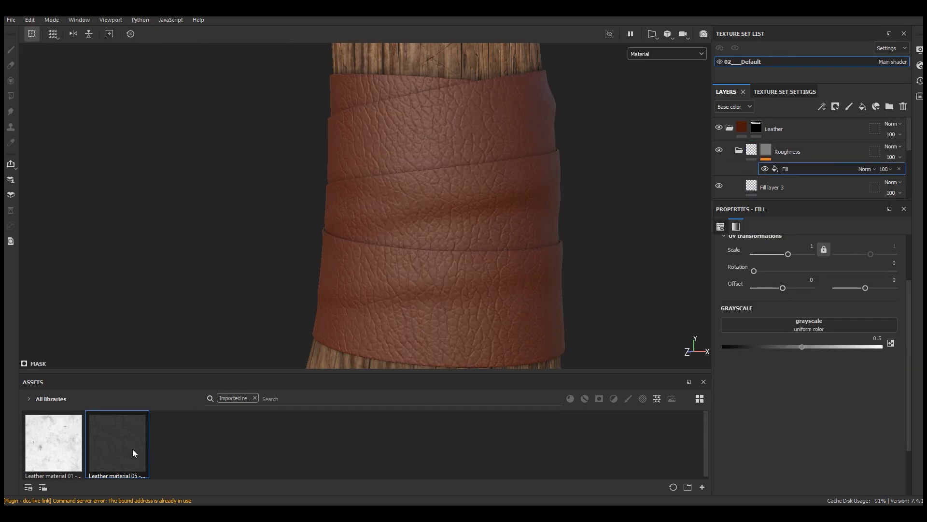
pyautogui.moveTo(128, 453); pyautogui.dragTo(764, 374)
pyautogui.moveTo(809, 327); pyautogui.dragTo(809, 326)
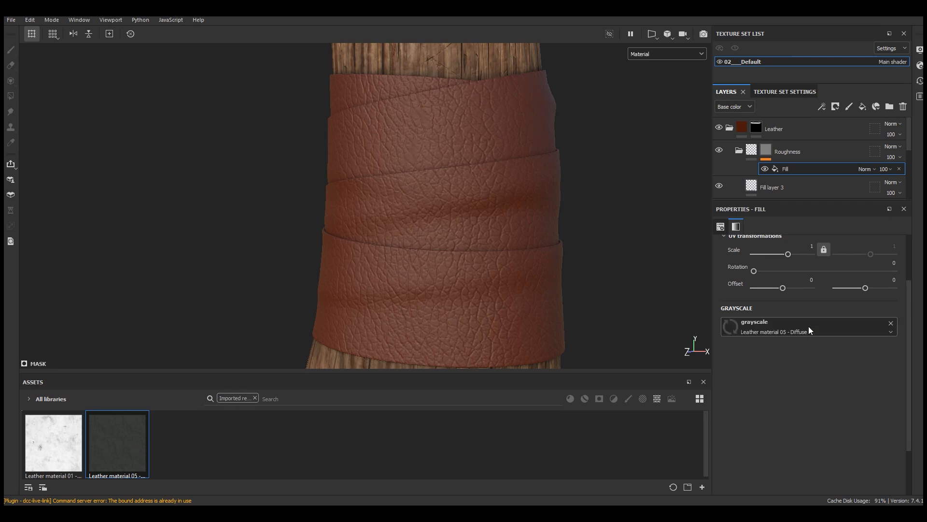
# Step: Set the UV scale of the Roughness mask fill to 1.5
pyautogui.scroll(1, 816, 291)
pyautogui.write('1.5')
pyautogui.press('Return')
pyautogui.scroll(1, 448, 201)
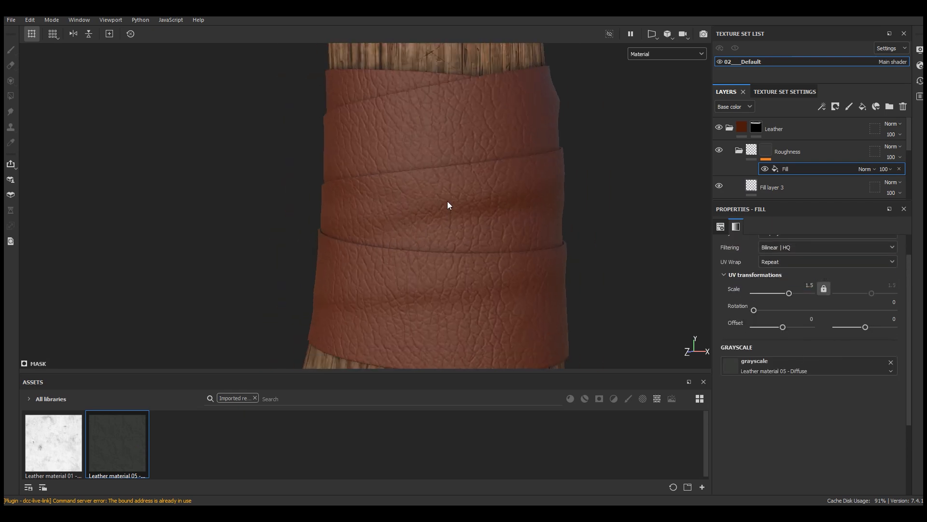
# Step: Add a Levels effect to the Roughness mask and display only the mask in the viewport
pyautogui.click(822, 106)
pyautogui.click(846, 155)
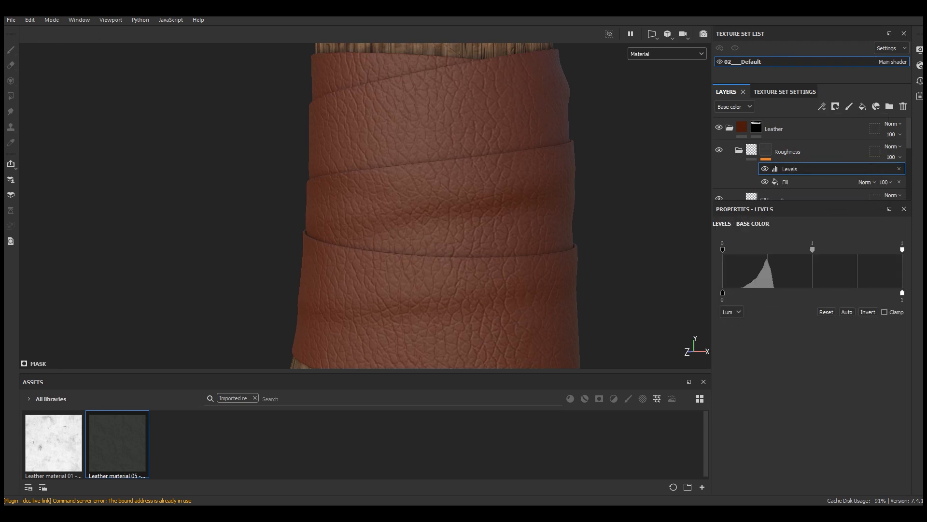
pyautogui.click(658, 57)
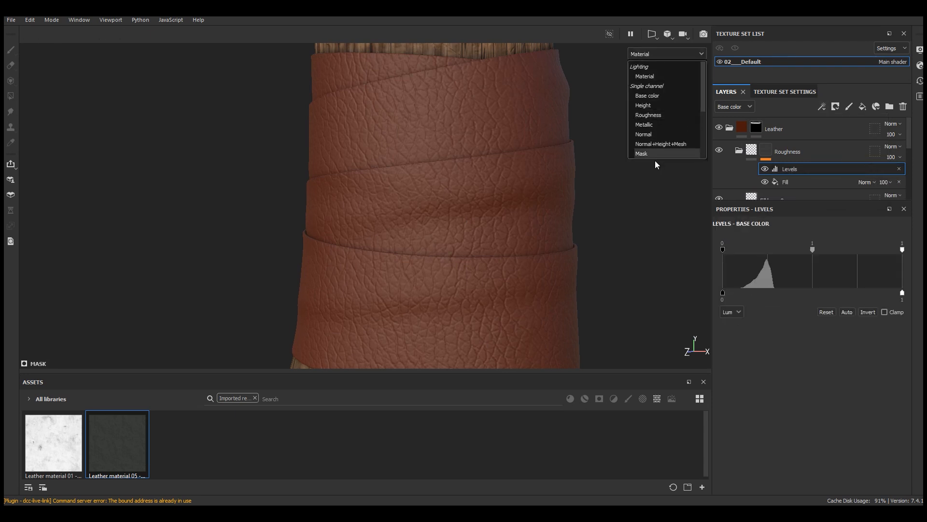
pyautogui.click(655, 161)
pyautogui.scroll(-4, 436, 317)
pyautogui.scroll(3, 444, 294)
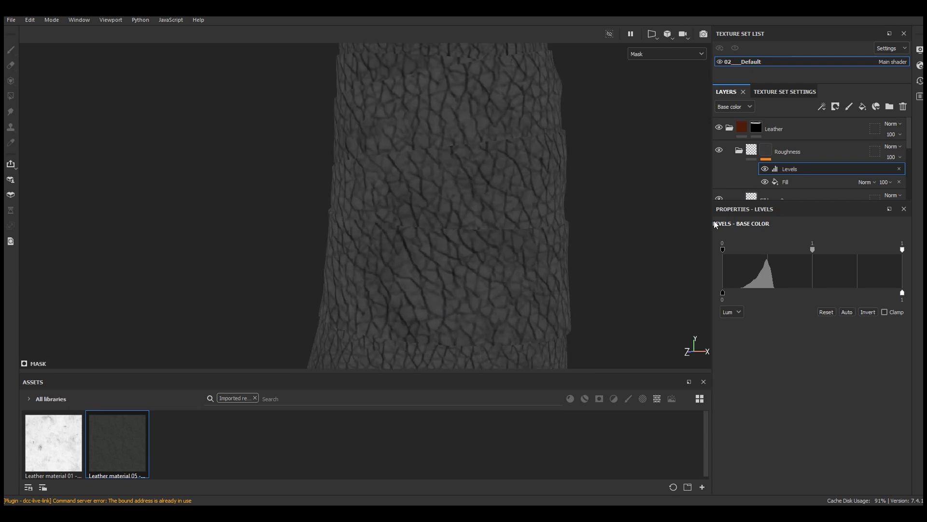
# Step: Check the Height mask's setup and switch the Roughness mask fill to tri-planar projection
pyautogui.click(787, 180)
pyautogui.scroll(-1, 793, 176)
pyautogui.scroll(-2, 792, 177)
pyautogui.click(768, 136)
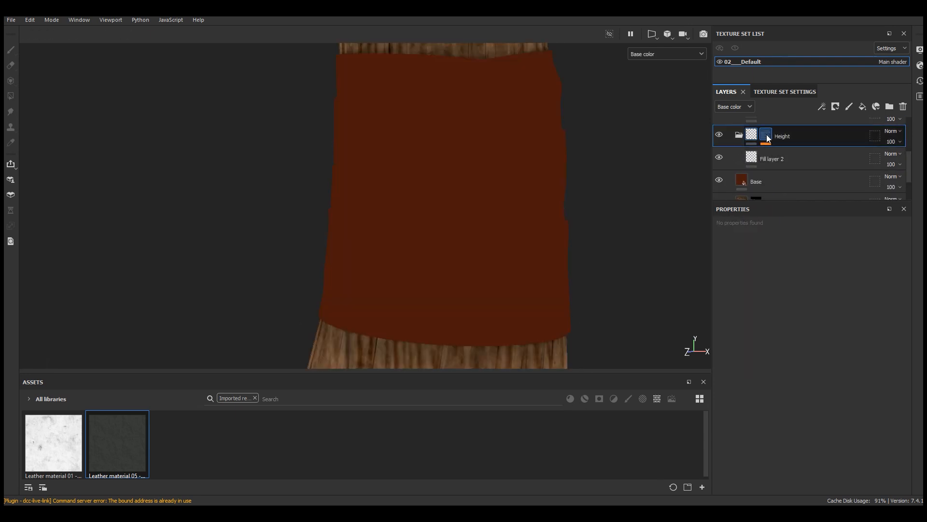
pyautogui.click(788, 166)
pyautogui.scroll(2, 811, 289)
pyautogui.scroll(2, 788, 176)
pyautogui.click(787, 181)
pyautogui.click(783, 261)
pyautogui.click(775, 294)
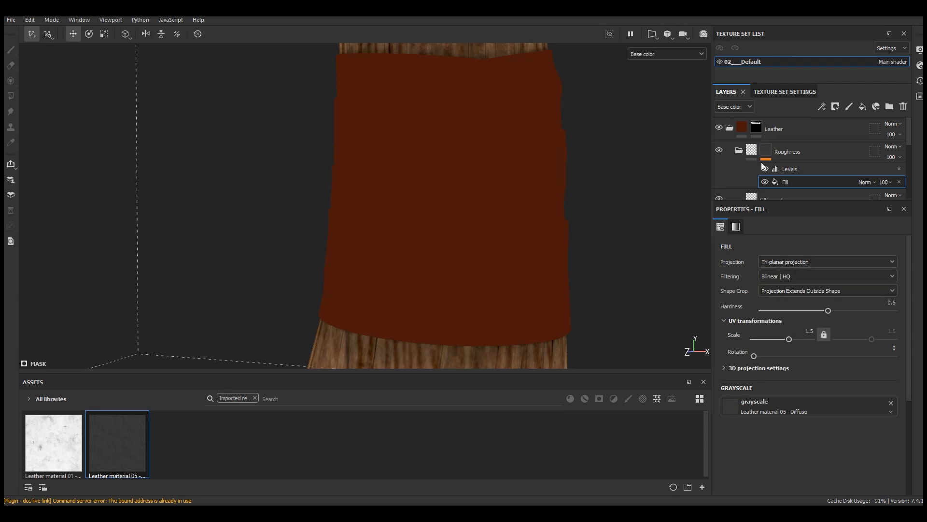
# Step: Show the Roughness mask and boost its contrast with Levels input black at about 0.198 and input white at about 0.253
pyautogui.click(788, 168)
pyautogui.click(769, 148)
pyautogui.click(789, 169)
pyautogui.click(667, 53)
pyautogui.click(676, 152)
pyautogui.scroll(2, 452, 241)
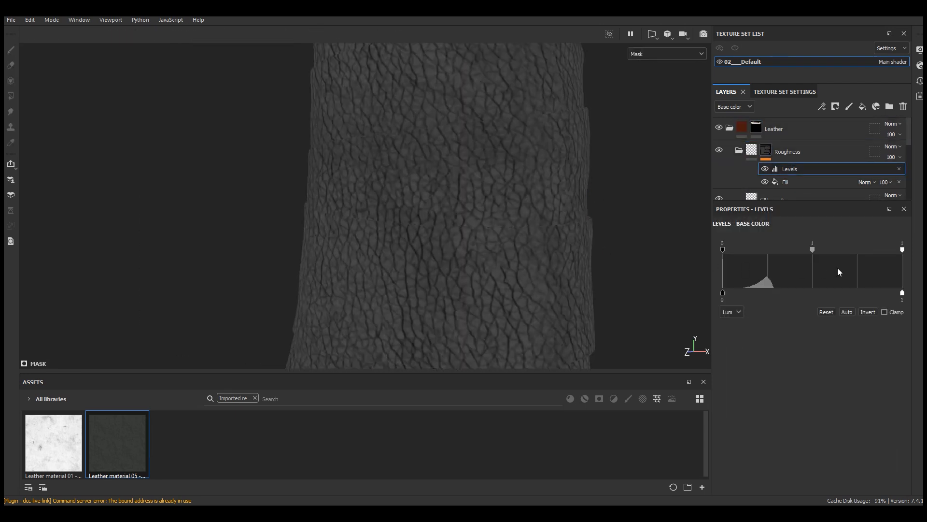
pyautogui.moveTo(901, 251); pyautogui.dragTo(807, 252)
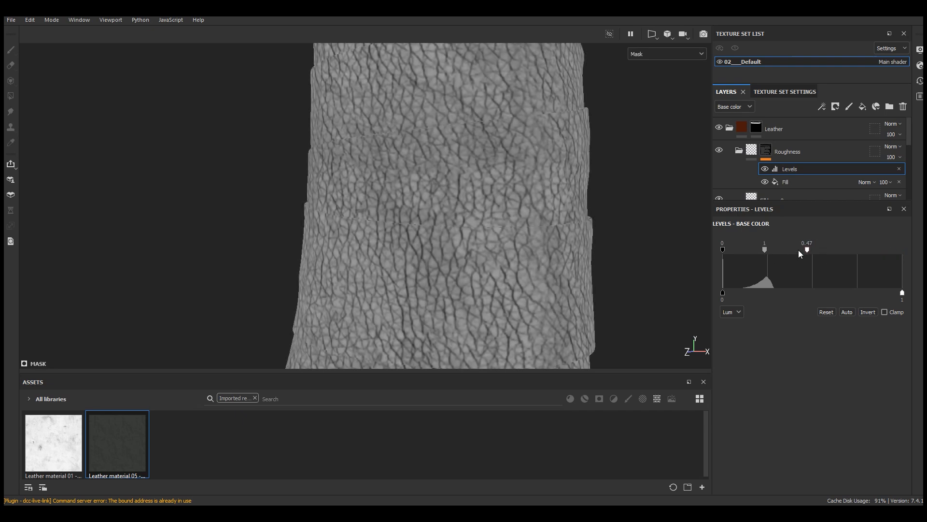
pyautogui.moveTo(734, 249); pyautogui.dragTo(768, 251)
# Step: Return the viewport to the Material view and compare the leather with the Roughness levels and folder hidden and shown
pyautogui.click(666, 54)
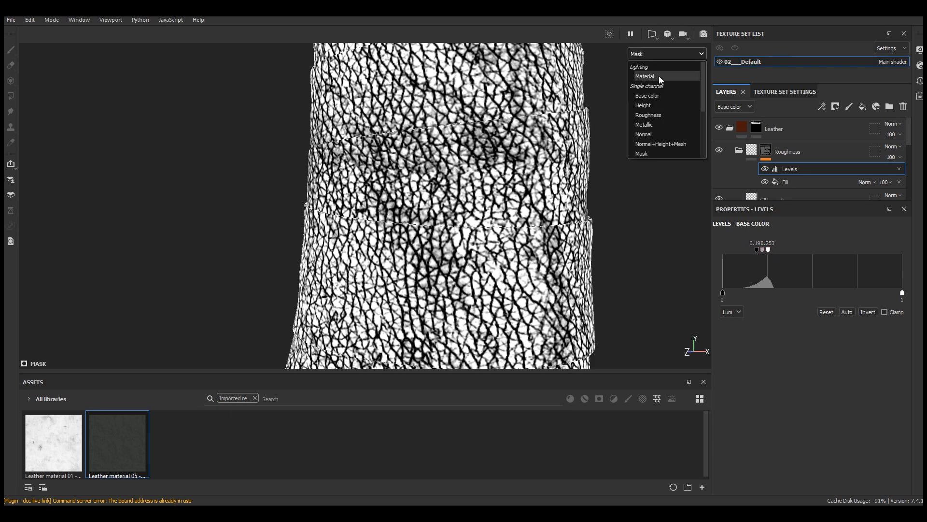
pyautogui.click(658, 77)
pyautogui.scroll(5, 438, 236)
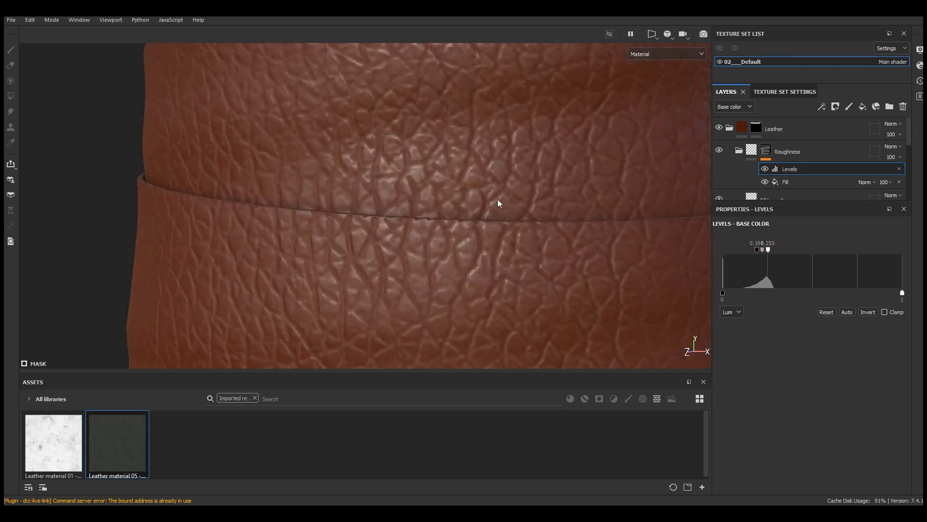
pyautogui.scroll(-5, 482, 266)
pyautogui.keyDown('alt'); pyautogui.moveTo(482, 266); pyautogui.dragTo(586, 259); pyautogui.keyUp('alt')
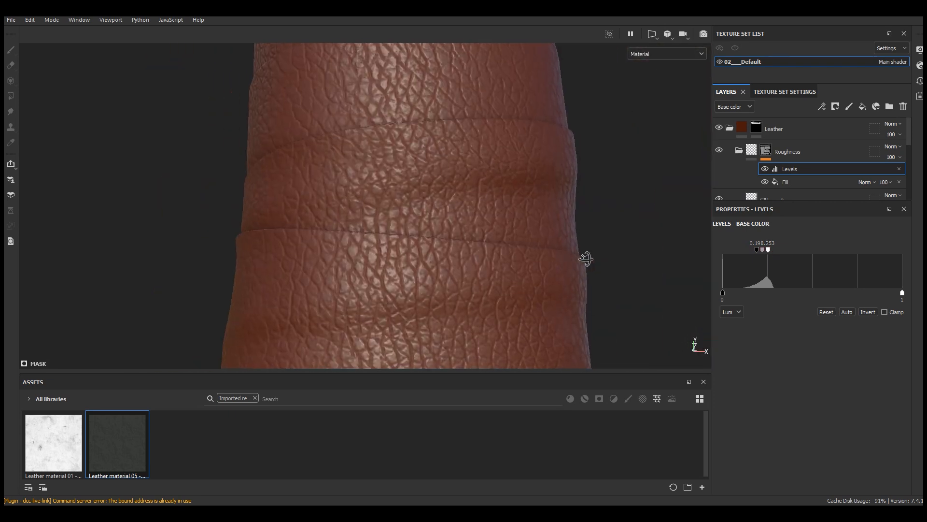
pyautogui.keyDown('alt'); pyautogui.moveTo(587, 259); pyautogui.dragTo(715, 222, button='right'); pyautogui.keyUp('alt')
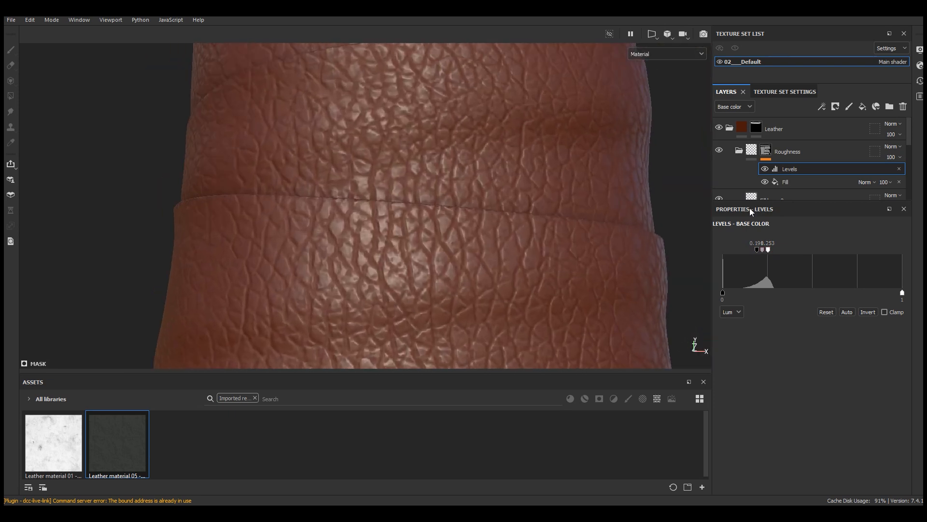
pyautogui.click(765, 169)
pyautogui.click(765, 169)
pyautogui.click(720, 149)
pyautogui.click(720, 149)
# Step: Refine the Roughness mask levels by slightly raising the input black and lowering the output white to 0.812
pyautogui.moveTo(759, 249); pyautogui.dragTo(761, 249)
pyautogui.moveTo(903, 293); pyautogui.dragTo(868, 293)
pyautogui.moveTo(768, 249); pyautogui.dragTo(760, 250)
pyautogui.scroll(-5, 493, 259)
pyautogui.keyDown('alt'); pyautogui.moveTo(492, 259); pyautogui.dragTo(420, 253); pyautogui.keyUp('alt')
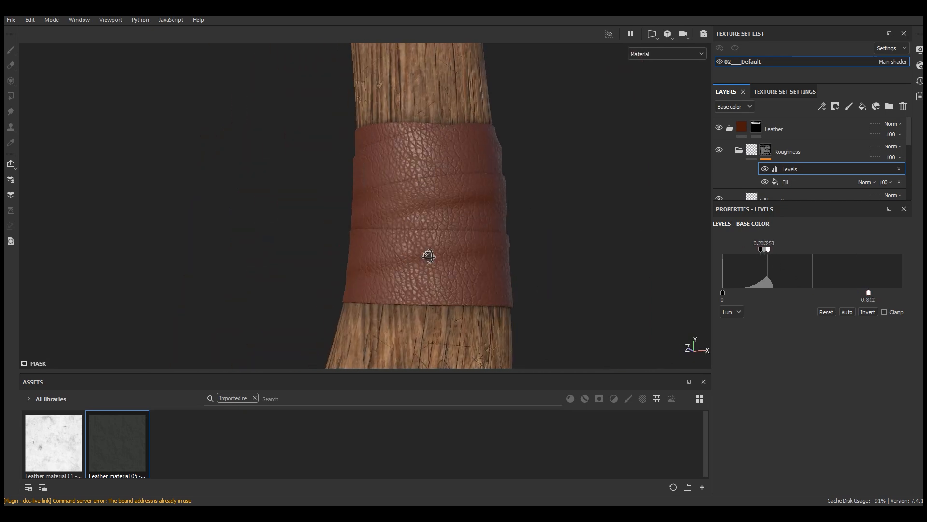
pyautogui.scroll(3, 435, 265)
# Step: Reduce the height value of Fill layer 2 in the Height folder to about 0.105
pyautogui.scroll(-3, 786, 172)
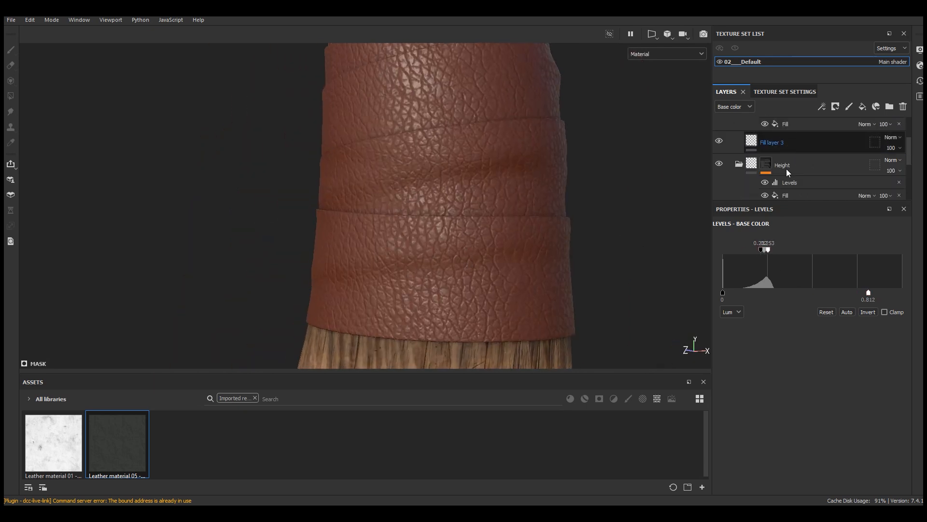
pyautogui.scroll(-1, 786, 169)
pyautogui.click(775, 185)
pyautogui.moveTo(815, 465); pyautogui.dragTo(811, 465)
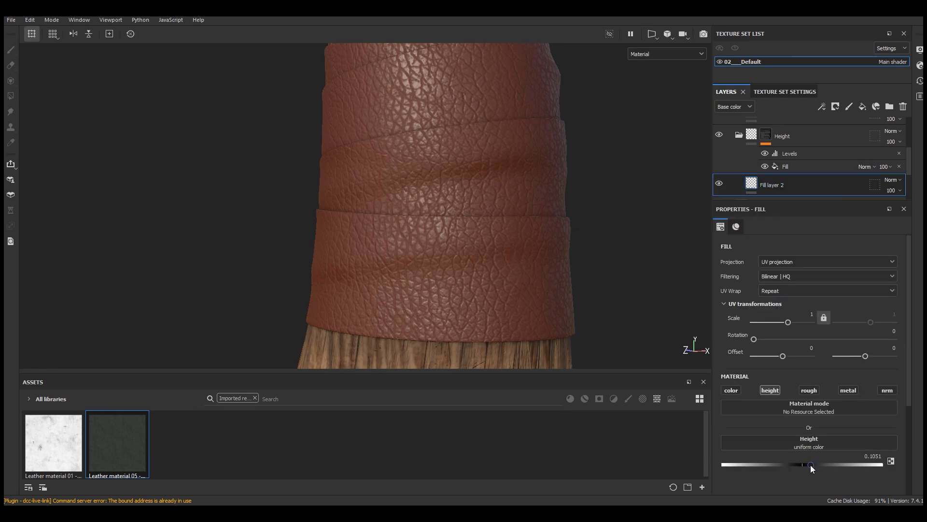
# Step: Collapse the Height and Roughness folders and enlarge the layer stack so the whole Leather group can be seen
pyautogui.scroll(-3, 491, 273)
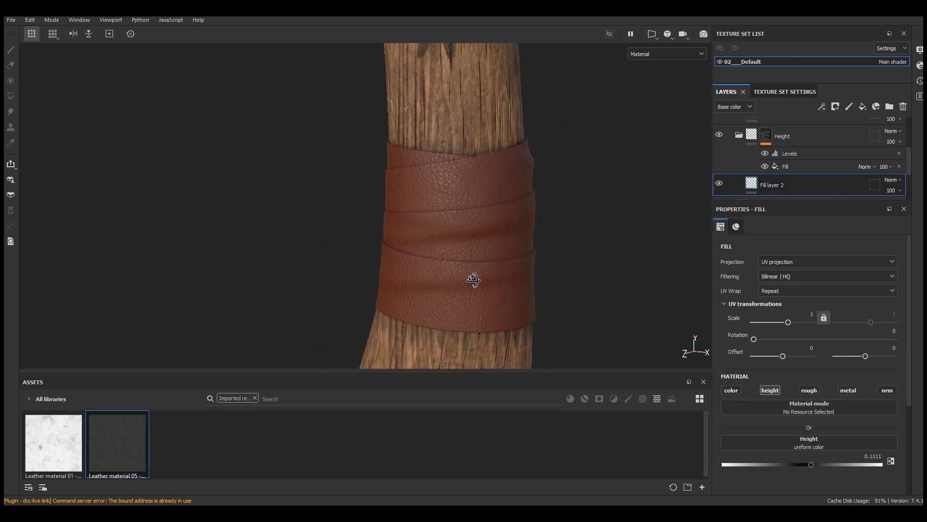
pyautogui.click(739, 136)
pyautogui.scroll(2, 785, 174)
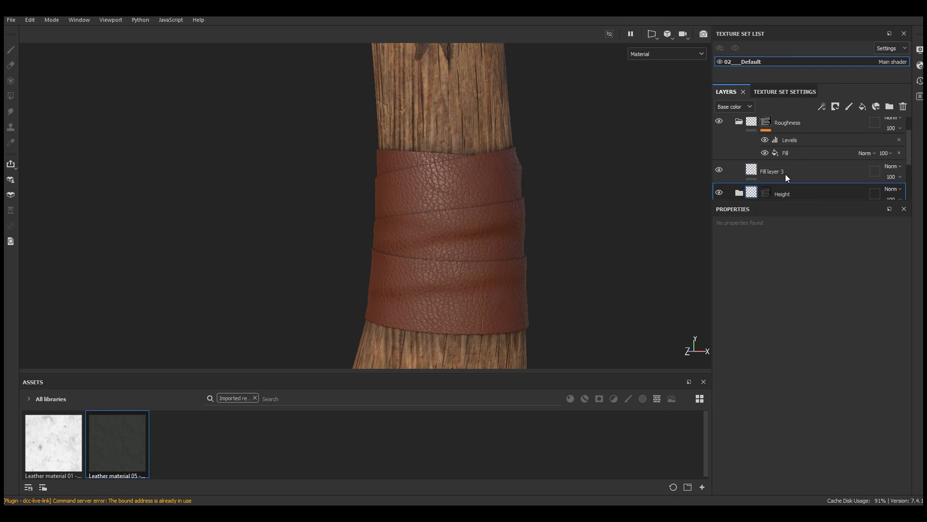
pyautogui.click(739, 123)
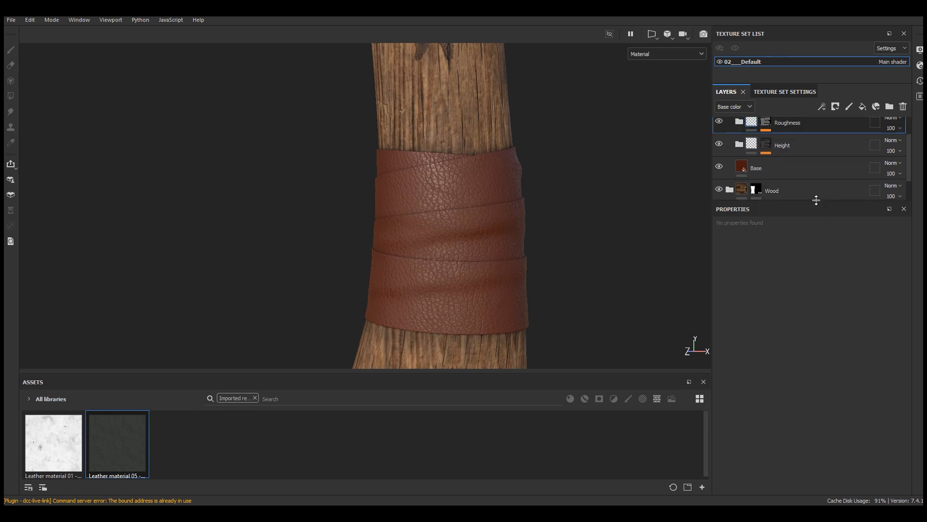
pyautogui.moveTo(817, 200); pyautogui.dragTo(816, 284)
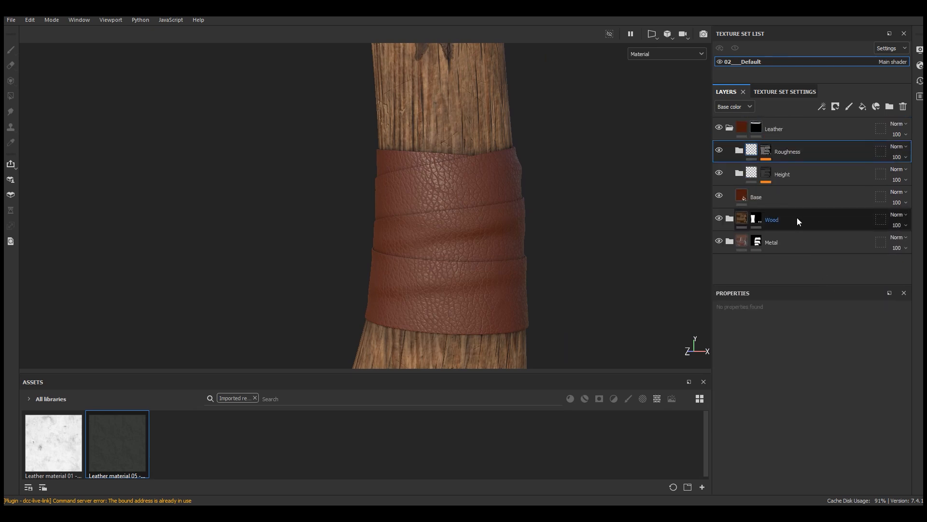
# Step: Clear the imported-resources filter, browse the filter assets and add HSL Perceptive as a new layer above the Roughness folder
pyautogui.click(256, 398)
pyautogui.click(614, 398)
pyautogui.moveTo(555, 372); pyautogui.dragTo(553, 271)
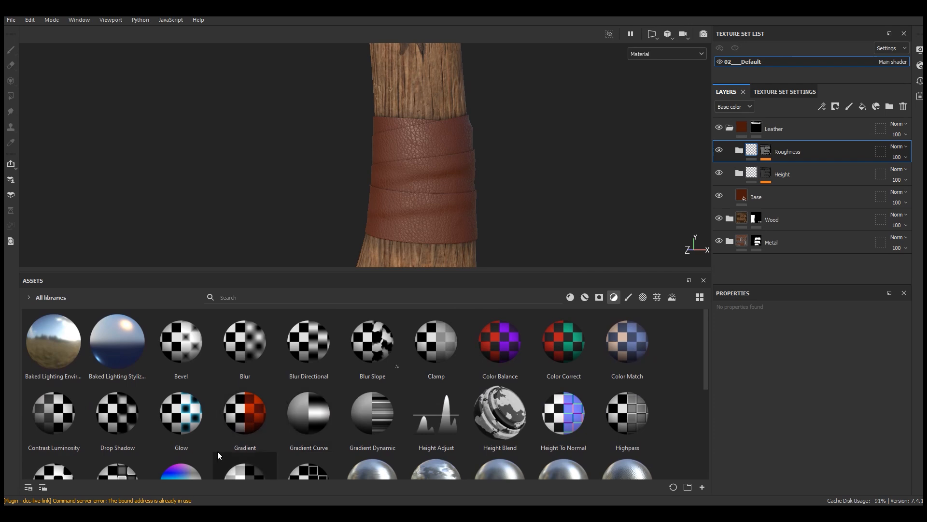
pyautogui.click(205, 454)
pyautogui.scroll(-4, 205, 453)
pyautogui.scroll(4, 204, 452)
pyautogui.moveTo(706, 353); pyautogui.dragTo(706, 407)
pyautogui.moveTo(170, 367); pyautogui.dragTo(782, 146)
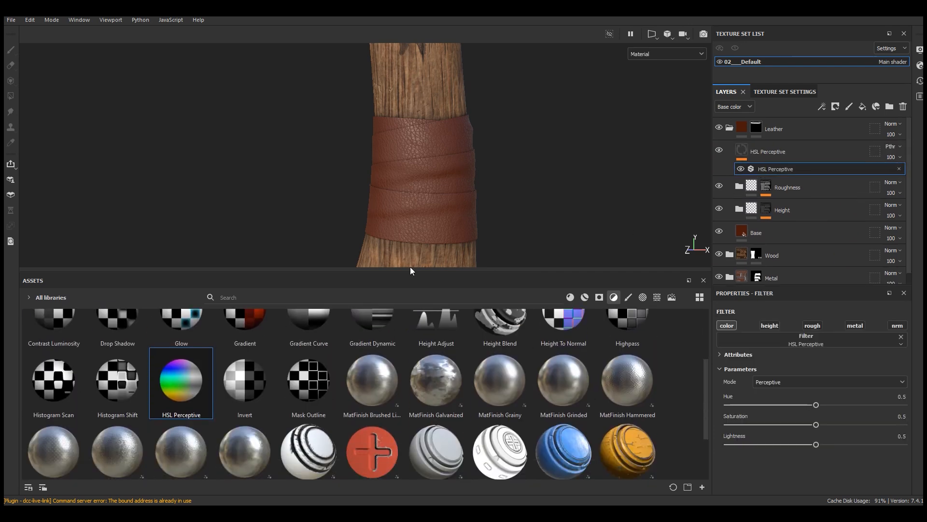
# Step: Set the HSL Perceptive filter's saturation to 0.573 and its lightness to 0.485
pyautogui.moveTo(410, 270); pyautogui.dragTo(414, 372)
pyautogui.scroll(2, 495, 287)
pyautogui.moveTo(821, 428); pyautogui.dragTo(827, 429)
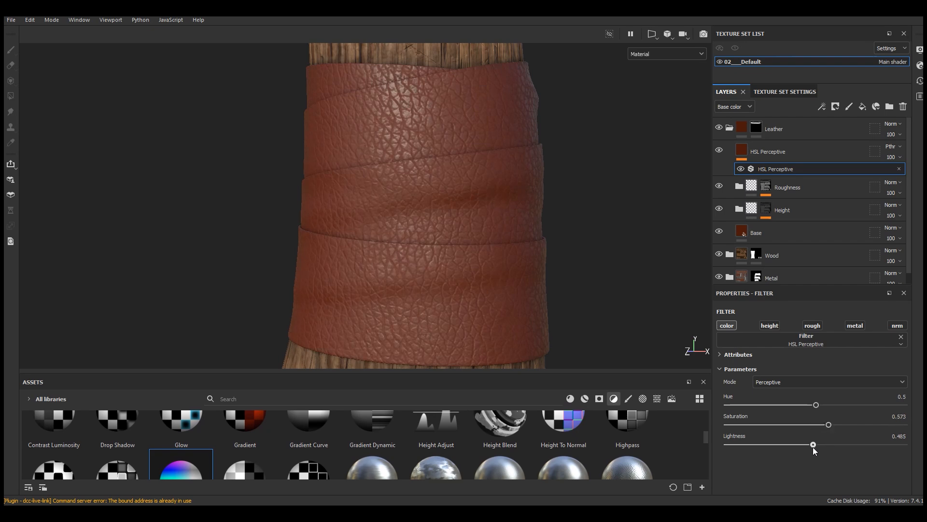
# Step: Add a black mask to the HSL Perceptive layer and put a fill effect in the mask
pyautogui.click(806, 153)
pyautogui.click(834, 109)
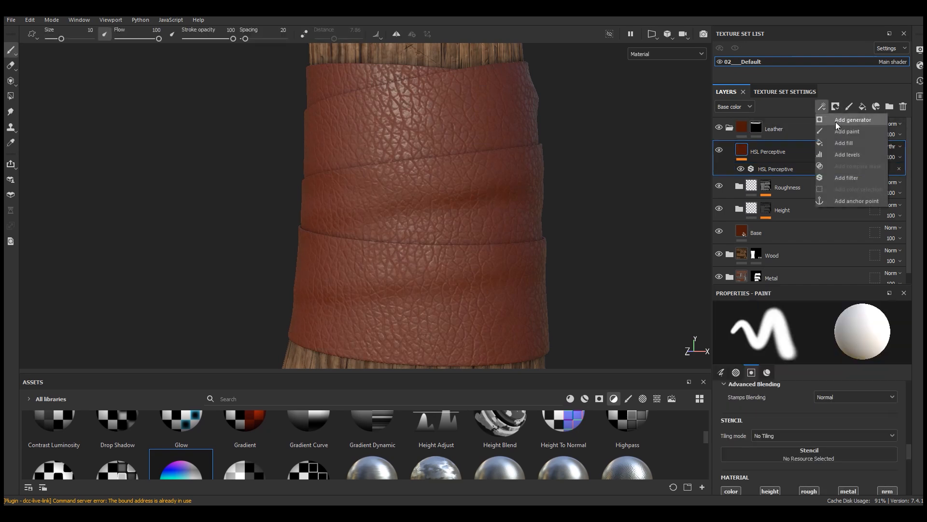
pyautogui.click(845, 127)
pyautogui.click(821, 107)
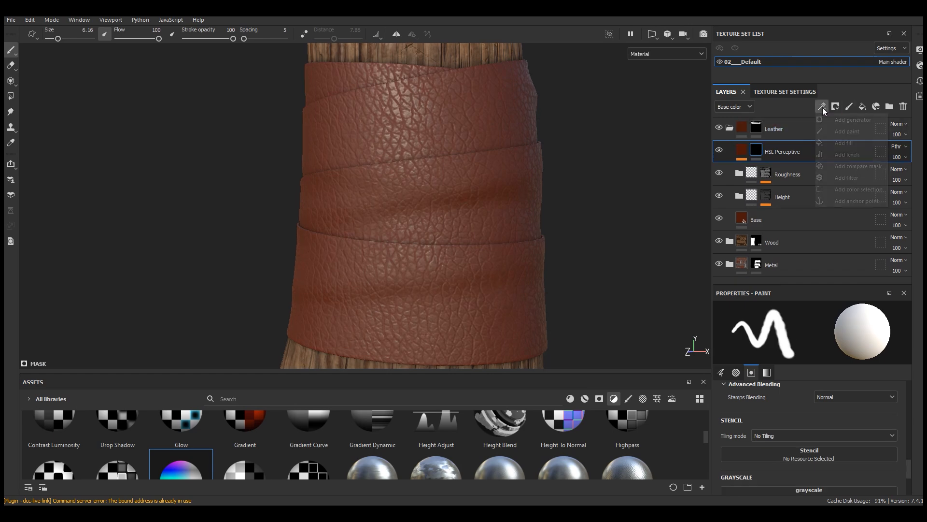
pyautogui.click(845, 143)
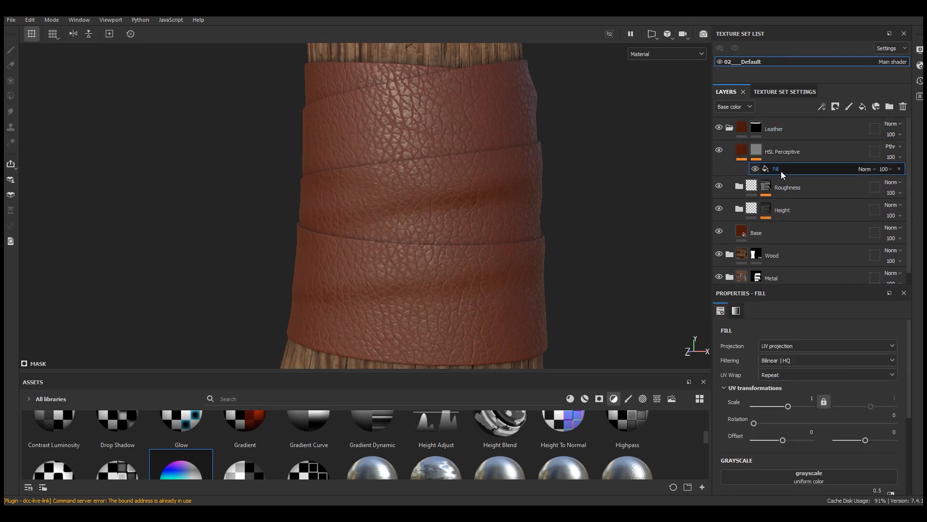
# Step: Search the texture assets for grunge maps and assign Grunge Map 011 to the grayscale of the mask fill
pyautogui.moveTo(590, 372); pyautogui.dragTo(590, 281)
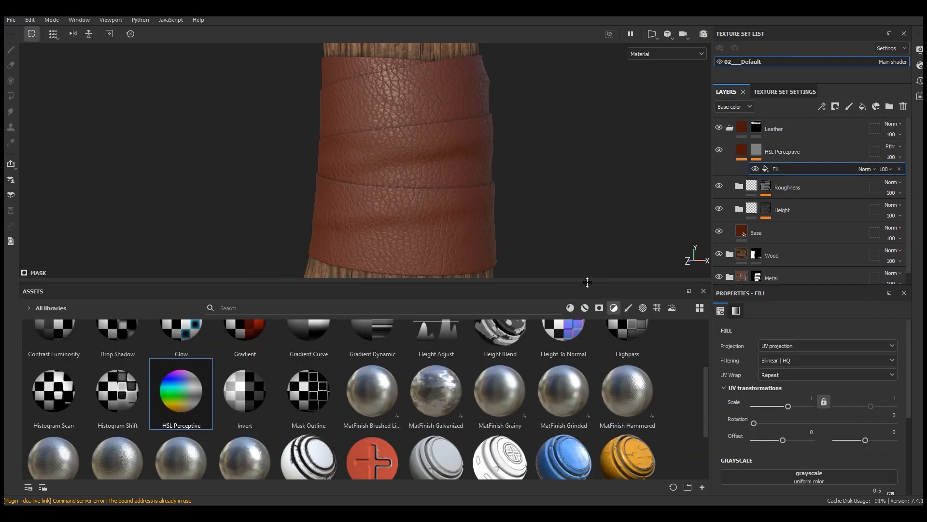
pyautogui.scroll(-5, 828, 326)
pyautogui.click(657, 308)
pyautogui.click(398, 308)
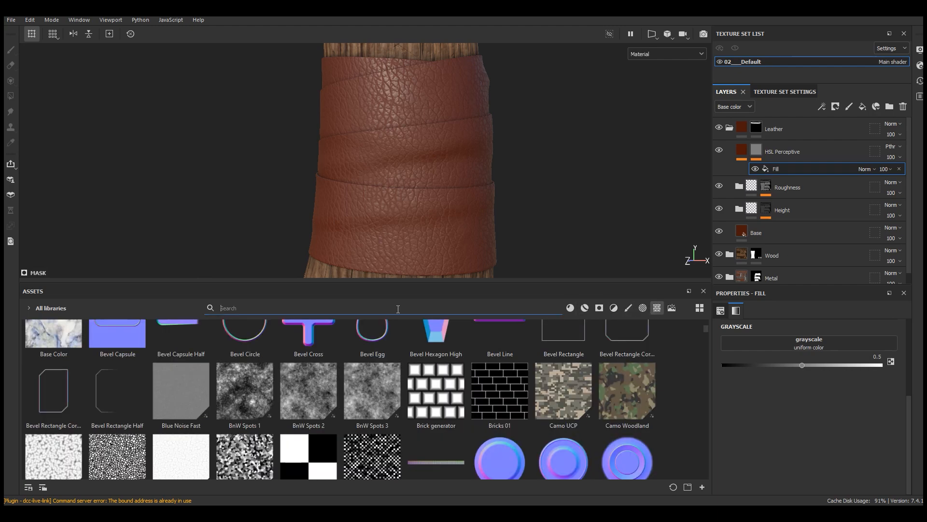
pyautogui.write('grung')
pyautogui.moveTo(708, 367); pyautogui.dragTo(708, 410)
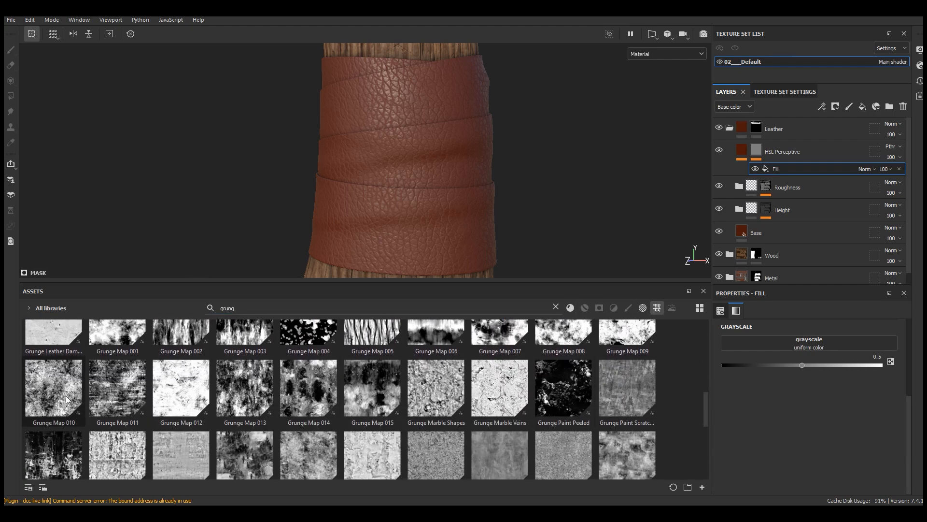
pyautogui.moveTo(138, 406)
pyautogui.moveTo(121, 398); pyautogui.dragTo(764, 343)
pyautogui.moveTo(472, 285); pyautogui.dragTo(473, 376)
# Step: Show the mask in the viewport and set the Grunge Map 011 fill to tri-planar projection at scale 6
pyautogui.click(667, 53)
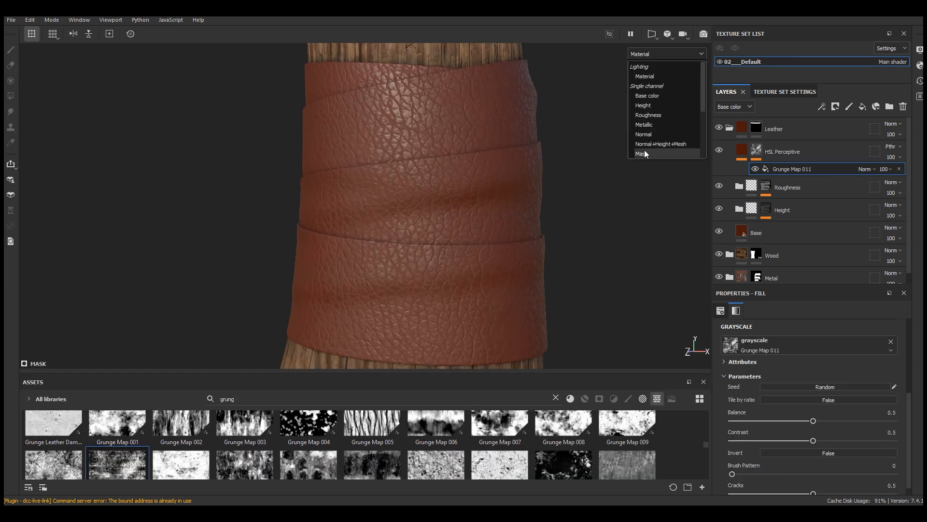
pyautogui.click(667, 154)
pyautogui.scroll(3, 821, 368)
pyautogui.click(783, 346)
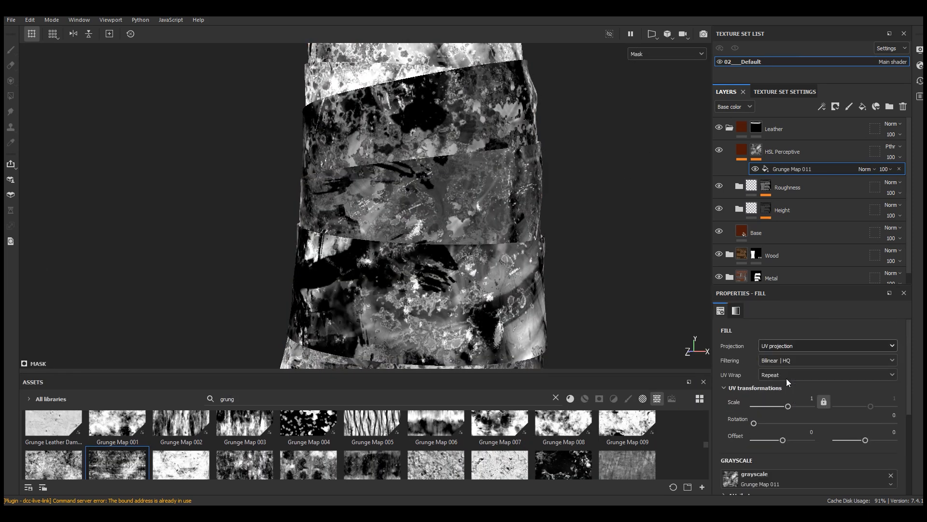
pyautogui.click(788, 378)
pyautogui.write('5')
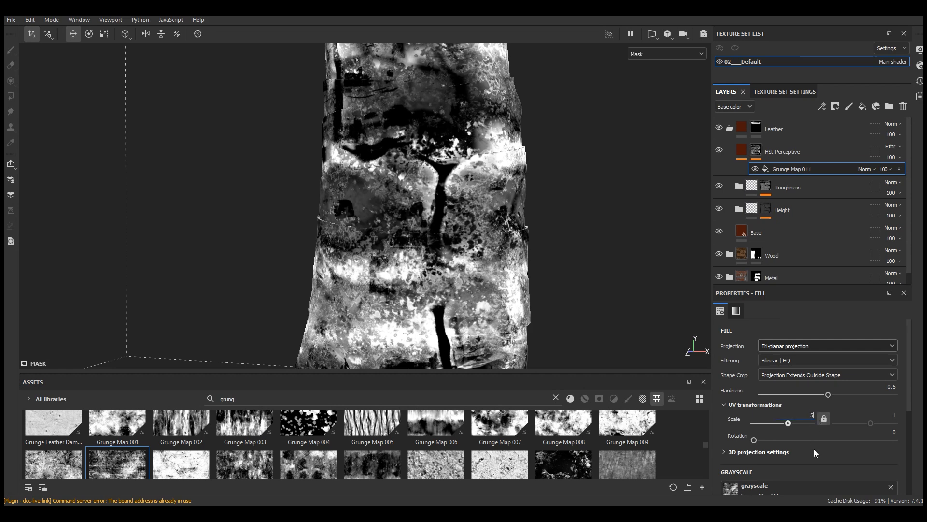
pyautogui.press('Return')
pyautogui.press('Return')
pyautogui.scroll(-3, 405, 178)
pyautogui.scroll(1, 438, 263)
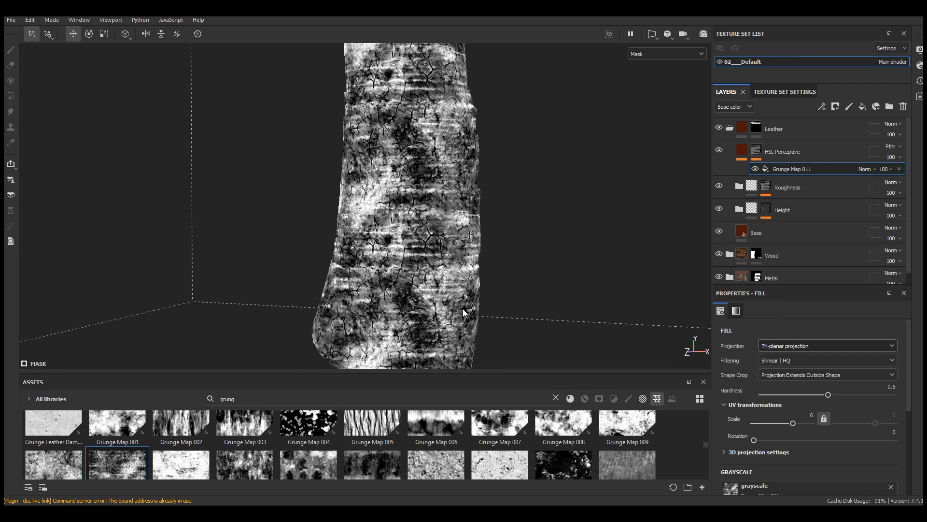
# Step: Adjust the Grunge Map 011 parameters to balance 0.43 and contrast 0.21, trying out its brush pattern and cracks
pyautogui.scroll(-4, 834, 448)
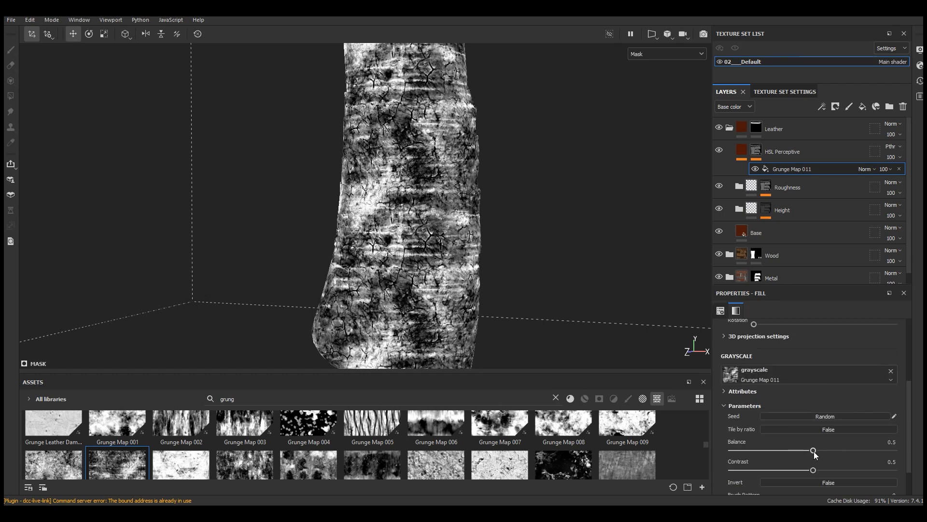
pyautogui.moveTo(778, 451); pyautogui.dragTo(765, 471)
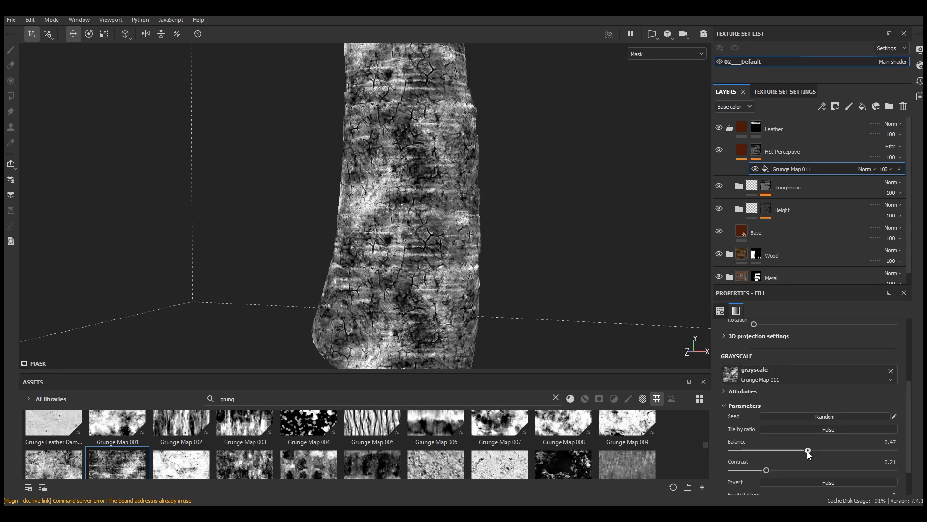
pyautogui.scroll(-2, 801, 452)
pyautogui.moveTo(740, 485); pyautogui.dragTo(863, 483)
pyautogui.moveTo(717, 493); pyautogui.dragTo(714, 492)
pyautogui.keyDown('alt'); pyautogui.moveTo(560, 289); pyautogui.dragTo(816, 189, button='right'); pyautogui.keyUp('alt')
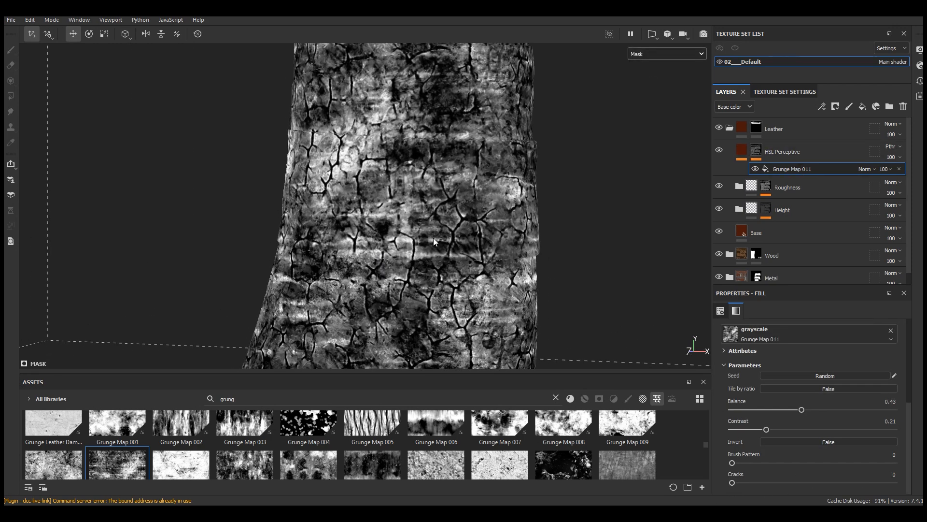
# Step: Tune the Grunge Map 011 mask to balance 0.47 and contrast 0.31, checking it in both the Mask and Material views
pyautogui.click(667, 54)
pyautogui.click(661, 66)
pyautogui.scroll(-5, 419, 297)
pyautogui.scroll(5, 419, 252)
pyautogui.keyDown('alt'); pyautogui.moveTo(418, 252); pyautogui.dragTo(421, 282); pyautogui.keyUp('alt')
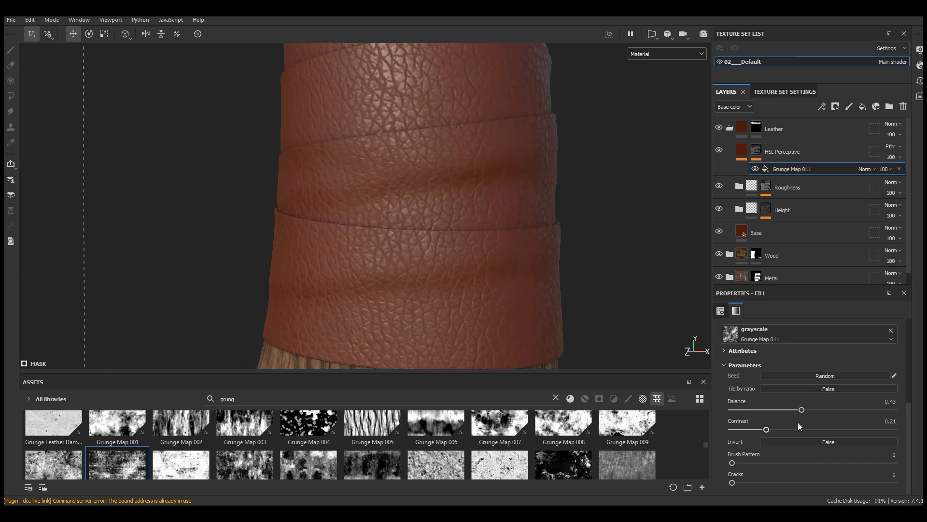
pyautogui.moveTo(768, 429); pyautogui.dragTo(851, 432)
pyautogui.click(667, 54)
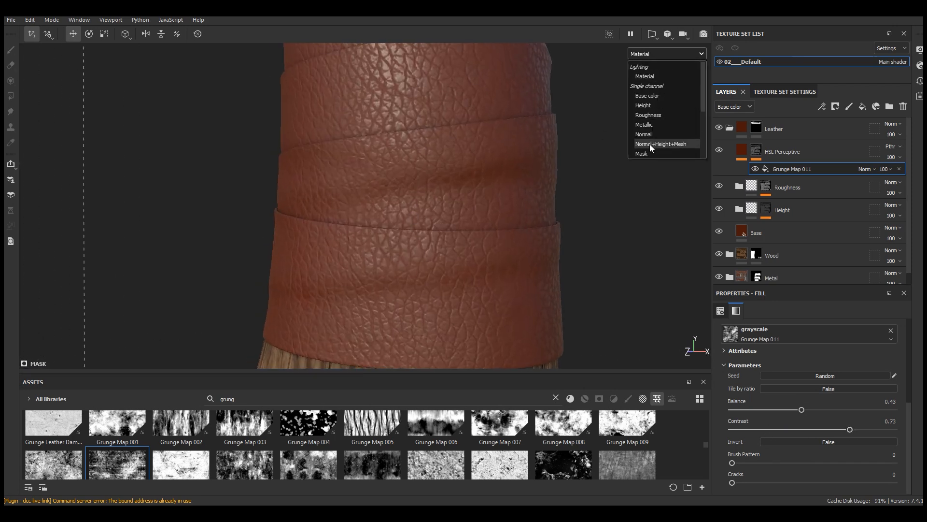
pyautogui.click(647, 150)
pyautogui.moveTo(802, 410)
pyautogui.mouseDown()
pyautogui.moveTo(788, 410)
pyautogui.moveTo(805, 409)
pyautogui.mouseUp()
pyautogui.moveTo(850, 429); pyautogui.dragTo(808, 410)
pyautogui.click(667, 54)
pyautogui.click(648, 74)
# Step: Lower the HSL Perceptive filter's lightness to 0.356 and compare the leather with the layer hidden and shown
pyautogui.click(745, 156)
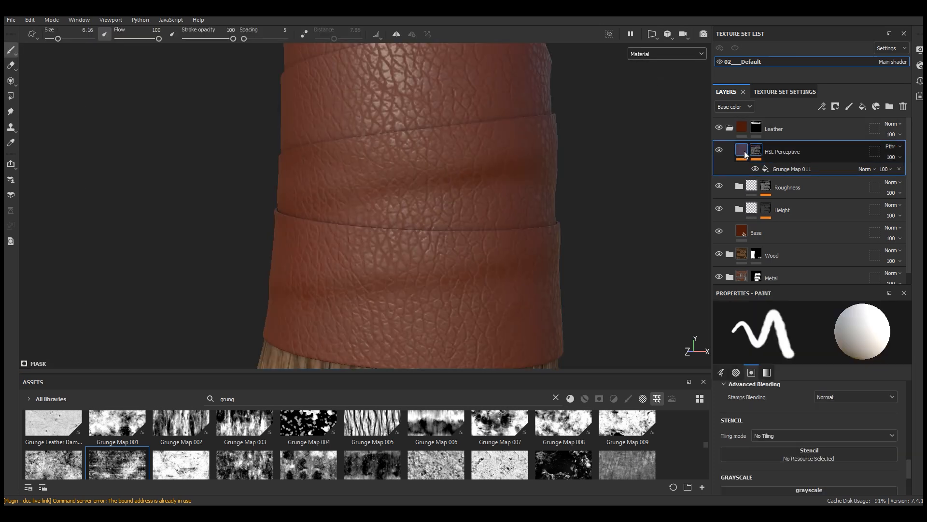
pyautogui.click(767, 171)
pyautogui.moveTo(811, 444); pyautogui.dragTo(796, 444)
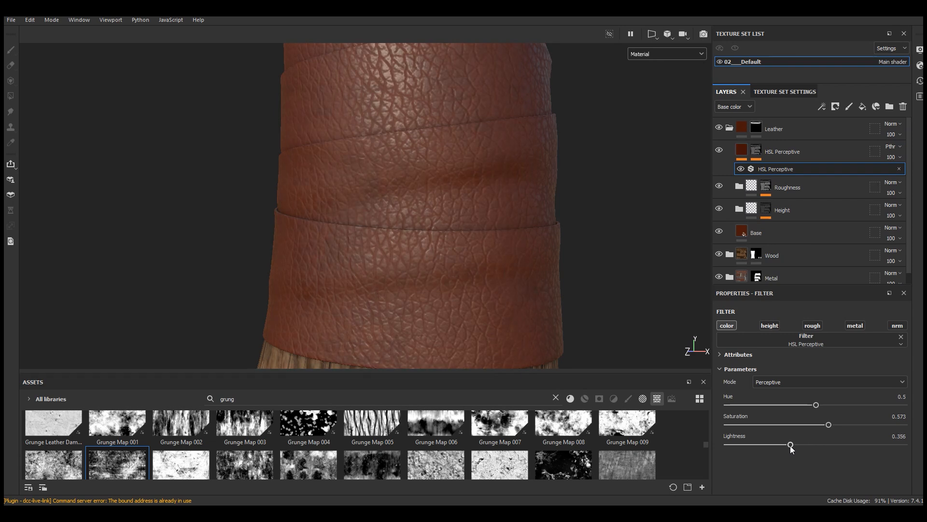
pyautogui.scroll(-3, 388, 320)
pyautogui.keyDown('alt'); pyautogui.moveTo(388, 320); pyautogui.dragTo(410, 310); pyautogui.keyUp('alt')
pyautogui.scroll(5, 360, 283)
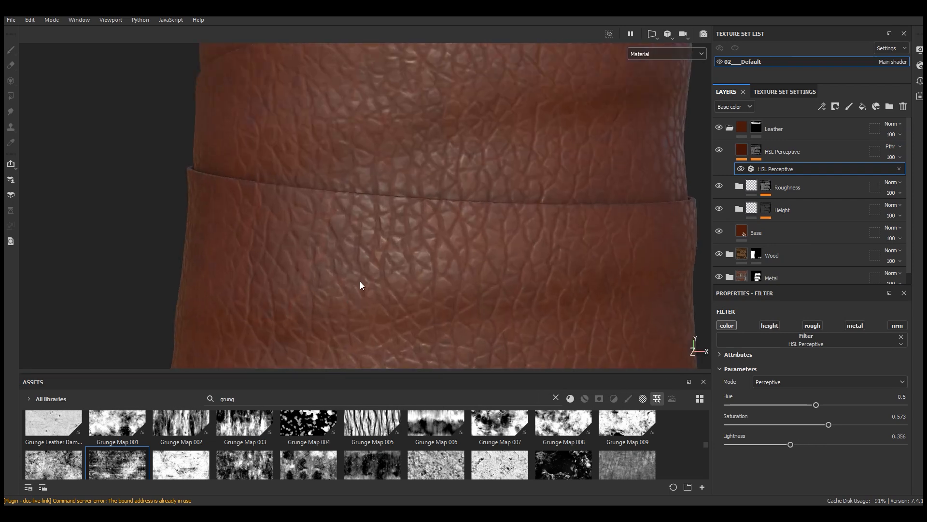
pyautogui.keyDown('alt'); pyautogui.moveTo(360, 285); pyautogui.dragTo(337, 278); pyautogui.keyUp('alt')
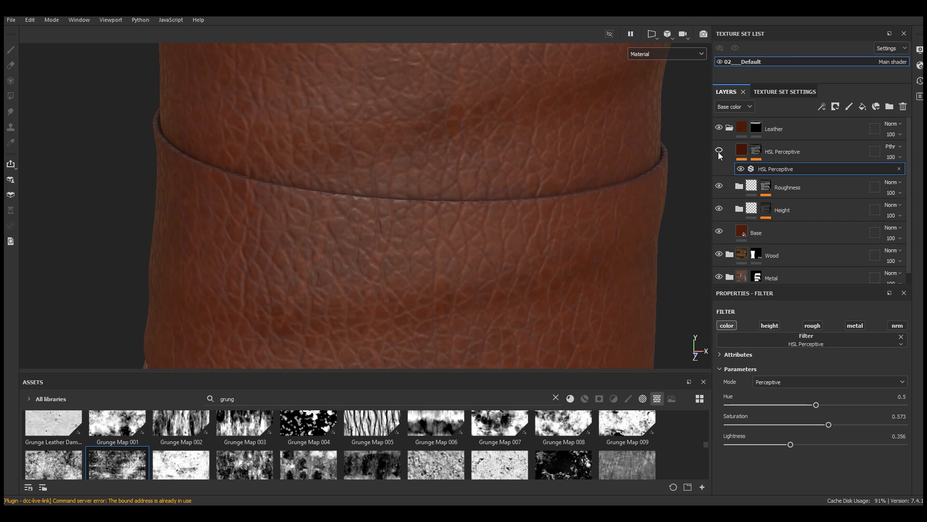
pyautogui.scroll(-5, 383, 311)
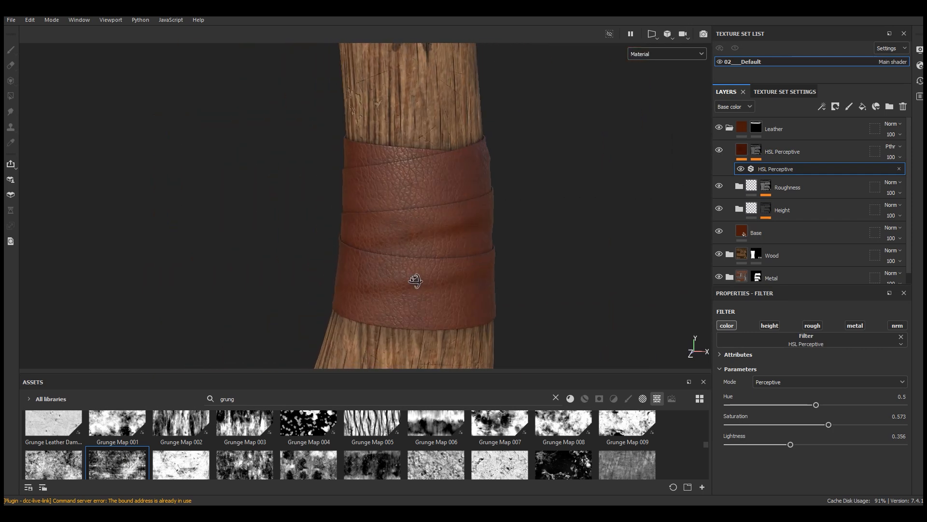
# Step: Raise the contrast of the Grunge Map 011 mask fill to 0.41 and inspect the leather wraps up close
pyautogui.click(757, 152)
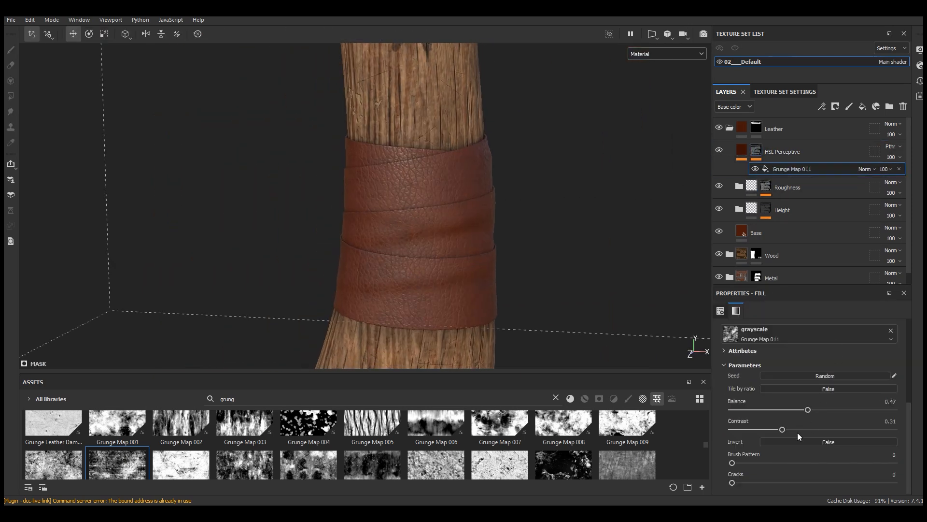
pyautogui.moveTo(792, 430); pyautogui.dragTo(798, 429)
pyautogui.keyDown('alt'); pyautogui.moveTo(364, 258); pyautogui.dragTo(449, 270); pyautogui.keyUp('alt')
pyautogui.scroll(5, 450, 269)
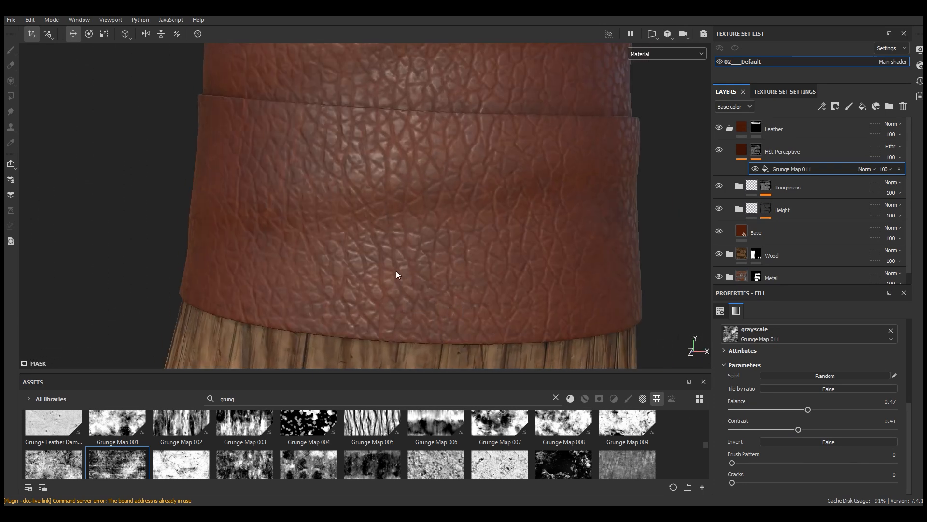
pyautogui.scroll(-3, 394, 175)
pyautogui.keyDown('alt'); pyautogui.moveTo(393, 172); pyautogui.dragTo(425, 227); pyautogui.keyUp('alt')
# Step: Add a second HSL Perceptive filter layer above the first, raising its saturation to about 0.559 and strongly lowering its lightness
pyautogui.click(782, 151)
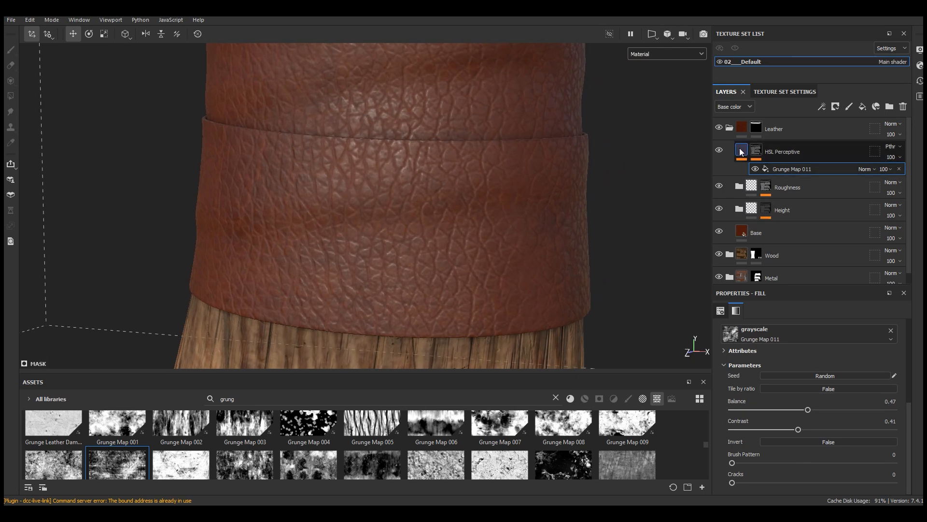
pyautogui.moveTo(471, 373); pyautogui.dragTo(475, 307)
pyautogui.click(556, 332)
pyautogui.click(614, 333)
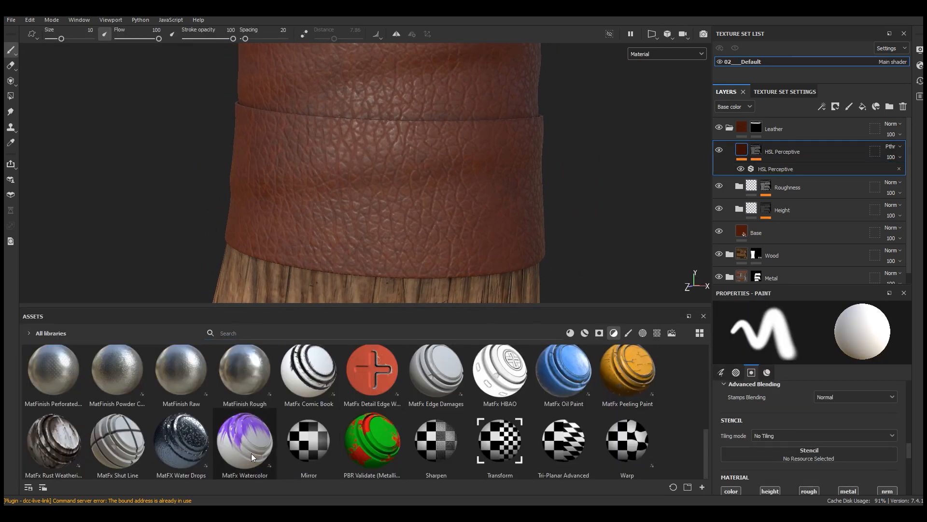
pyautogui.scroll(-3, 290, 425)
pyautogui.click(192, 441)
pyautogui.moveTo(191, 441); pyautogui.dragTo(773, 154)
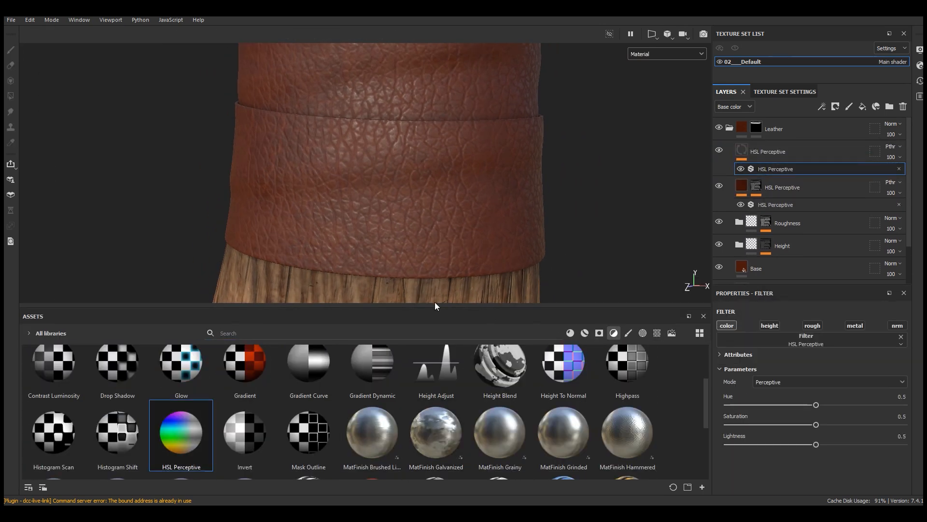
pyautogui.moveTo(416, 308); pyautogui.dragTo(419, 373)
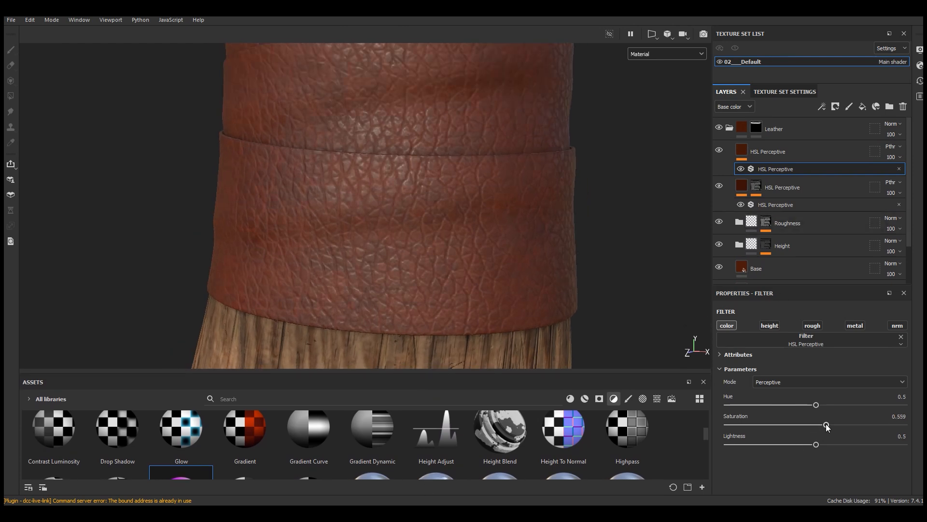
pyautogui.moveTo(782, 444); pyautogui.dragTo(771, 446)
# Step: Give the upper HSL Perceptive layer a black mask containing a fill effect
pyautogui.click(821, 148)
pyautogui.click(836, 107)
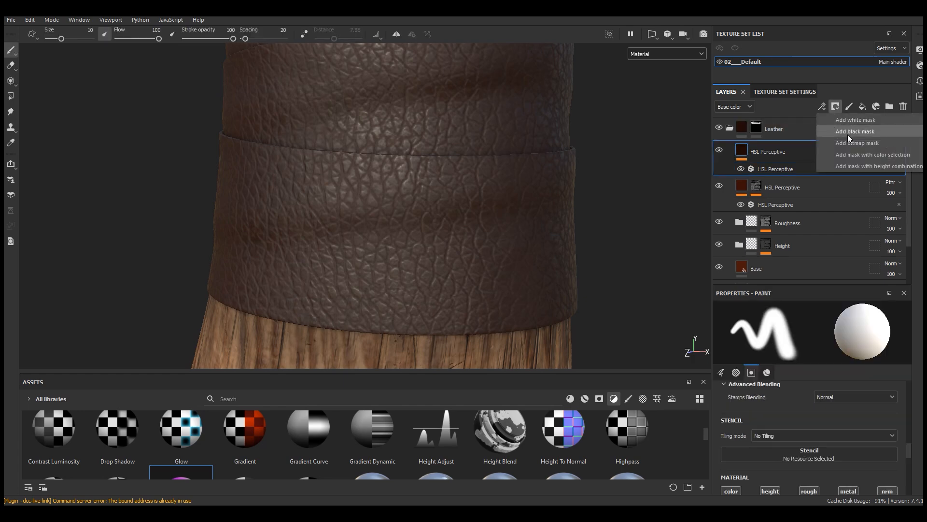
pyautogui.click(848, 133)
pyautogui.click(822, 106)
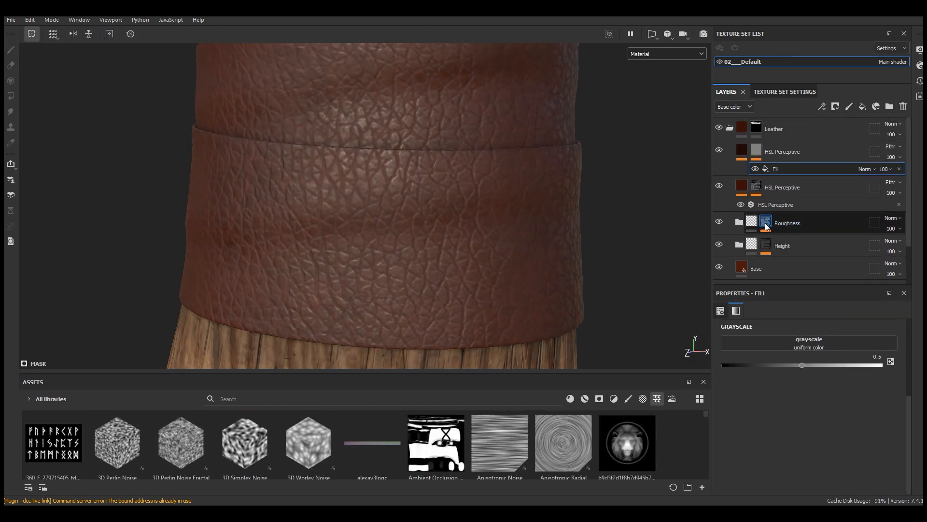
# Step: Replace the uniform fill in the upper HSL Perceptive layer's mask with a copy of the Roughness folder's Leather material 05 mask fill
pyautogui.click(767, 225)
pyautogui.rightClick(787, 253)
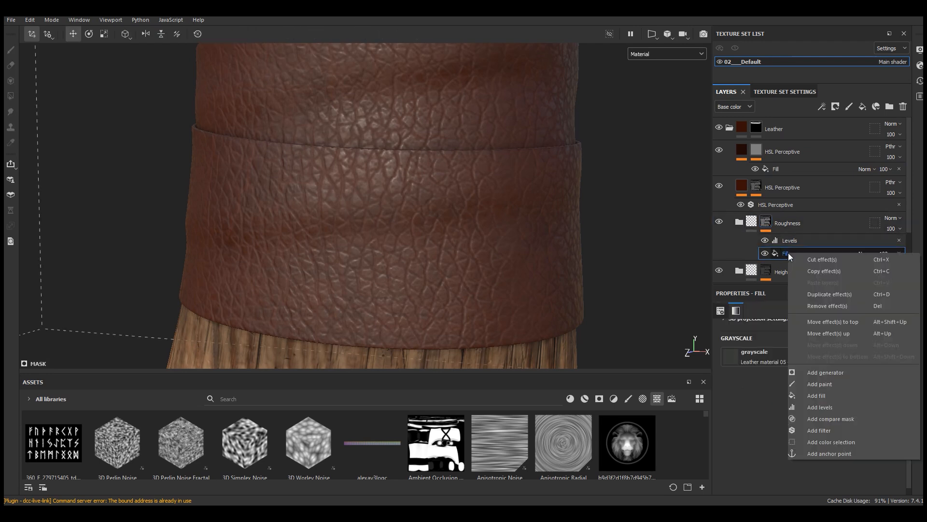
pyautogui.click(811, 271)
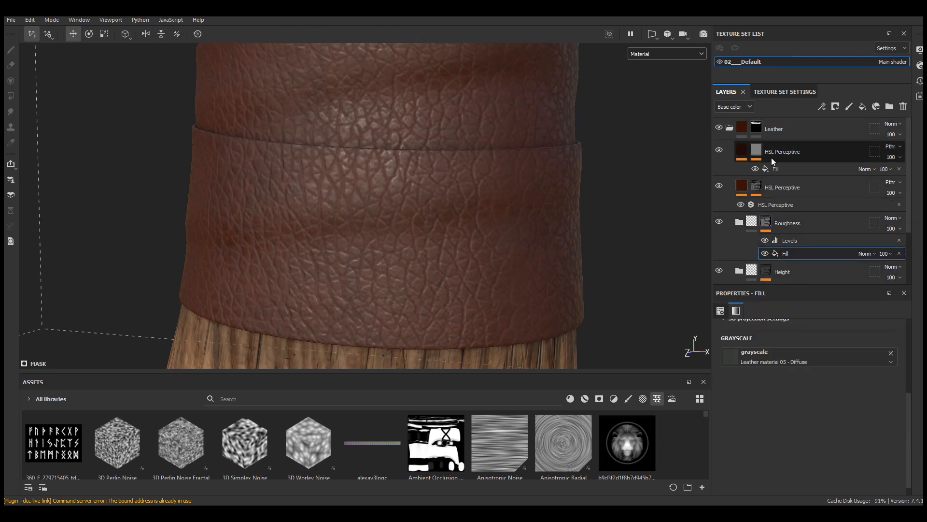
pyautogui.click(758, 154)
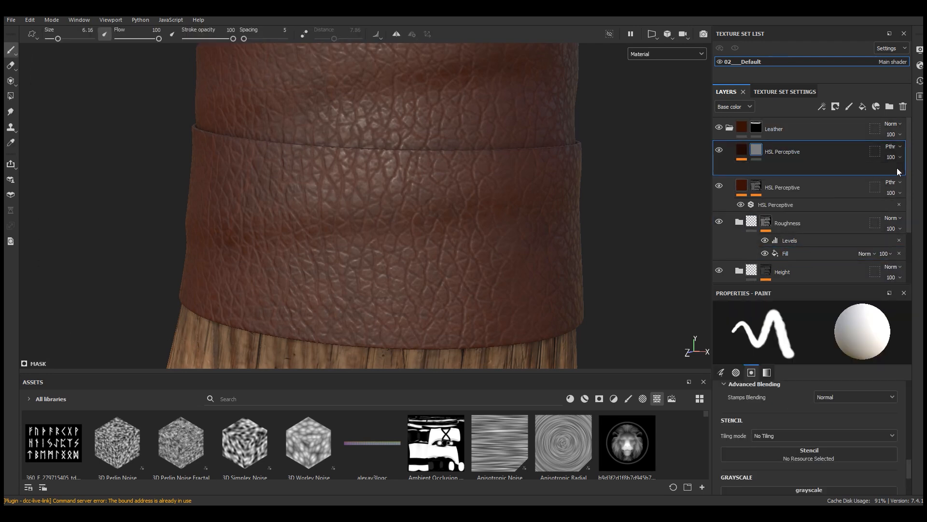
pyautogui.click(899, 168)
pyautogui.rightClick(757, 154)
pyautogui.click(789, 193)
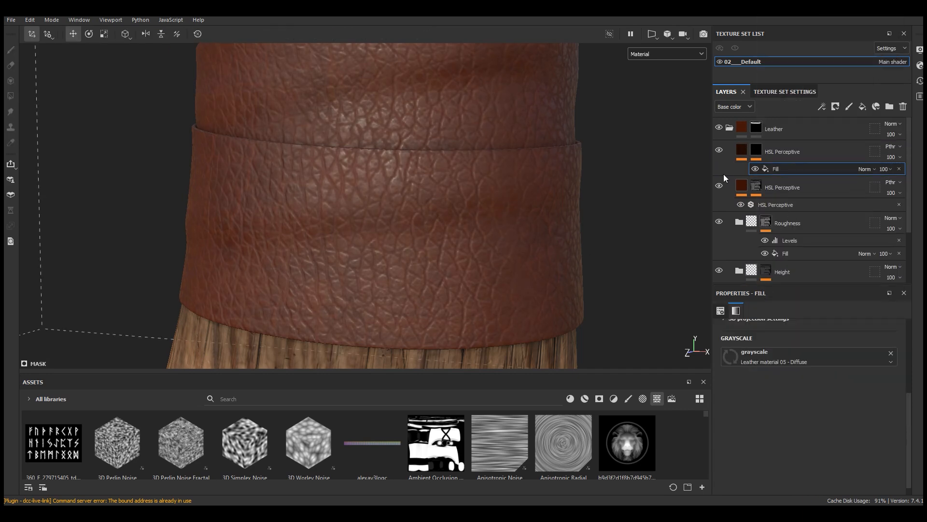
# Step: Display the mask channel and add a Levels effect above the copied fill, lowering its white input to about 0.258
pyautogui.click(666, 54)
pyautogui.click(642, 93)
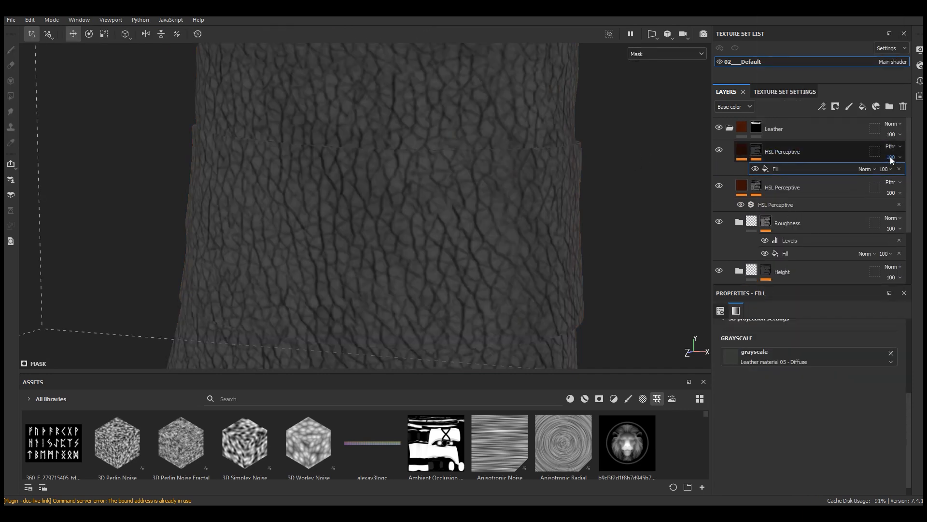
pyautogui.click(822, 106)
pyautogui.click(842, 154)
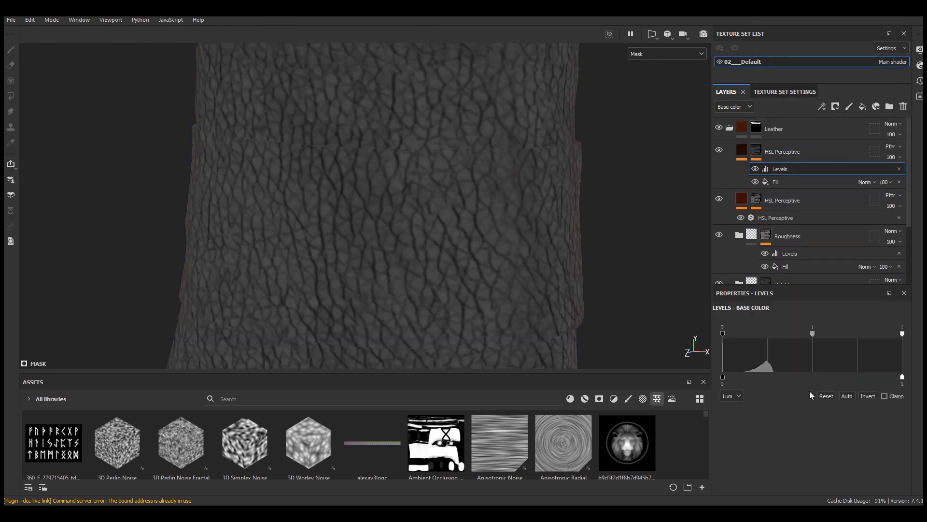
pyautogui.moveTo(903, 333); pyautogui.dragTo(775, 333)
# Step: Return to the material display and raise the mask Levels' black input to about 0.194, checking the leather up close
pyautogui.click(666, 53)
pyautogui.click(645, 154)
pyautogui.click(646, 56)
pyautogui.click(643, 77)
pyautogui.scroll(1, 451, 236)
pyautogui.scroll(-8, 442, 291)
pyautogui.moveTo(441, 291)
pyautogui.keyDown('alt'); pyautogui.mouseDown()
pyautogui.moveTo(607, 279)
pyautogui.moveTo(454, 290)
pyautogui.mouseUp(); pyautogui.keyUp('alt')
pyautogui.scroll(6, 455, 280)
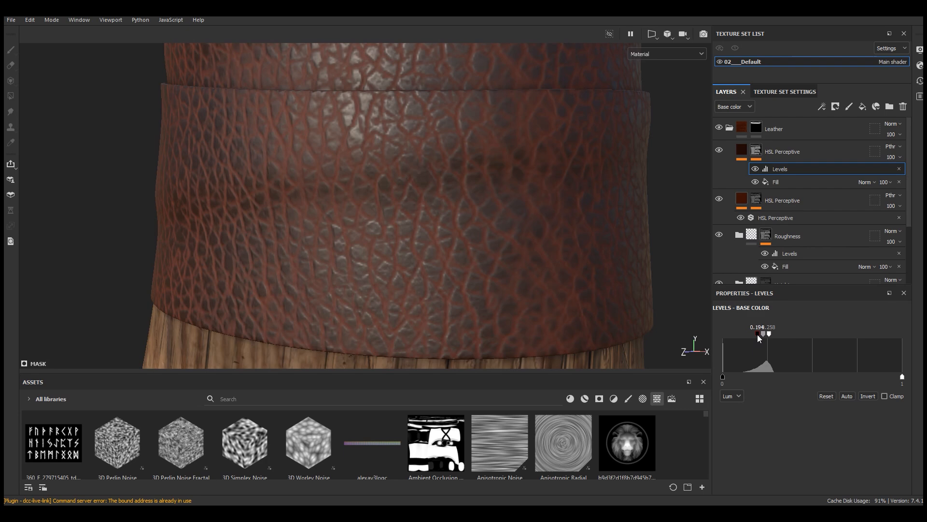
pyautogui.scroll(2, 529, 317)
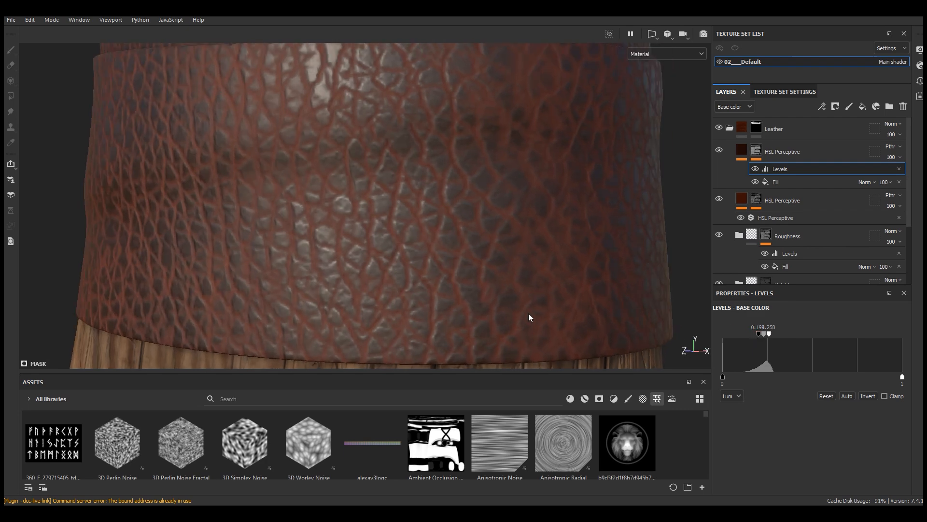
# Step: Invert the mask Levels to target the leather creases, raise the black input further and narrow the output range
pyautogui.click(867, 398)
pyautogui.scroll(-5, 450, 289)
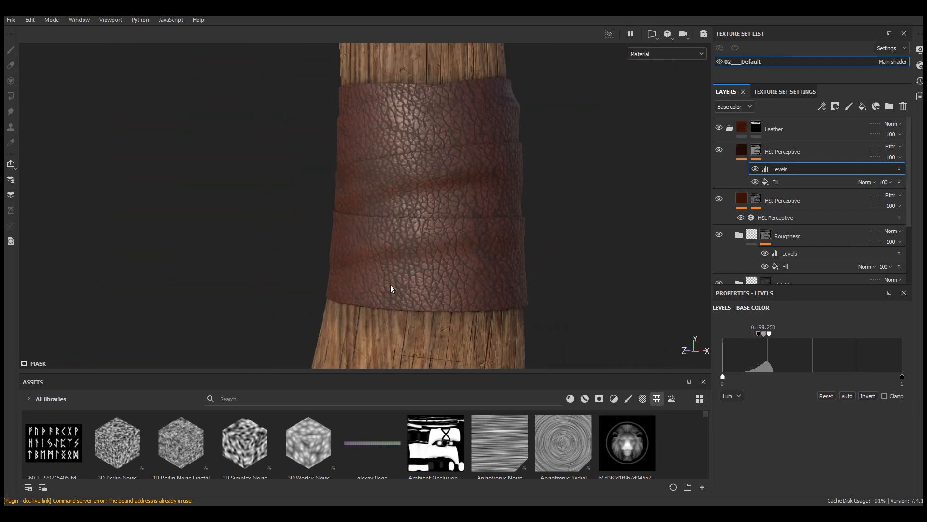
pyautogui.scroll(4, 393, 284)
pyautogui.keyDown('alt'); pyautogui.moveTo(427, 278); pyautogui.dragTo(476, 300); pyautogui.keyUp('alt')
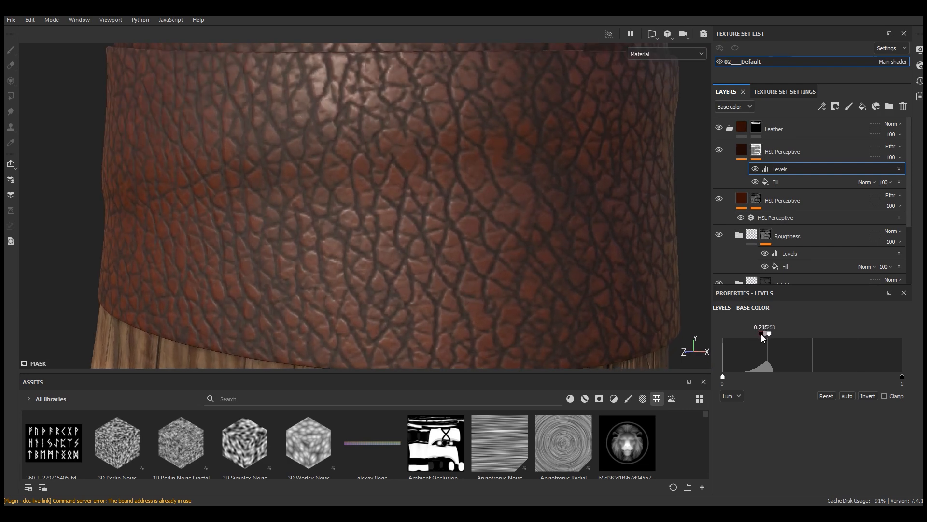
pyautogui.moveTo(758, 335); pyautogui.dragTo(768, 334)
pyautogui.moveTo(902, 377); pyautogui.dragTo(847, 380)
# Step: Set the upper HSL Perceptive filter's lightness to 0.411 and inspect the crease darkening on the leather wraps
pyautogui.click(741, 151)
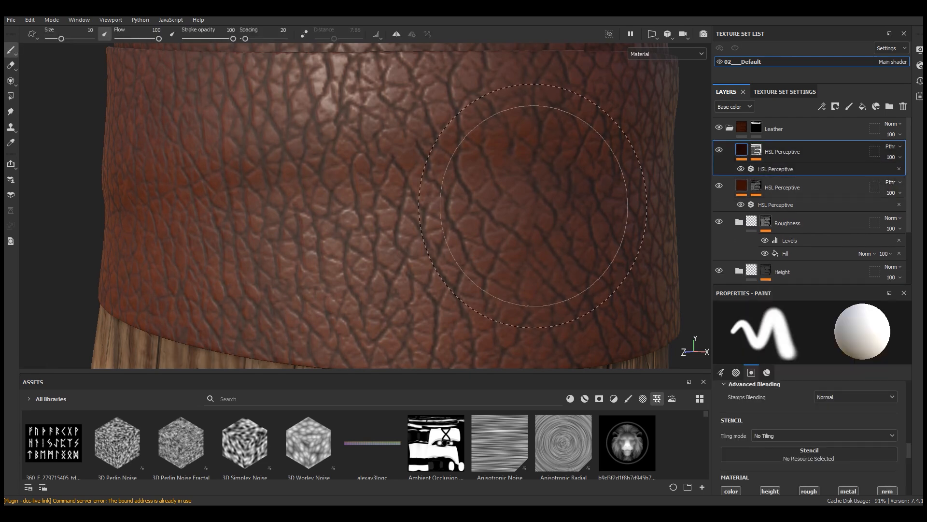
pyautogui.scroll(-2, 534, 206)
pyautogui.click(784, 169)
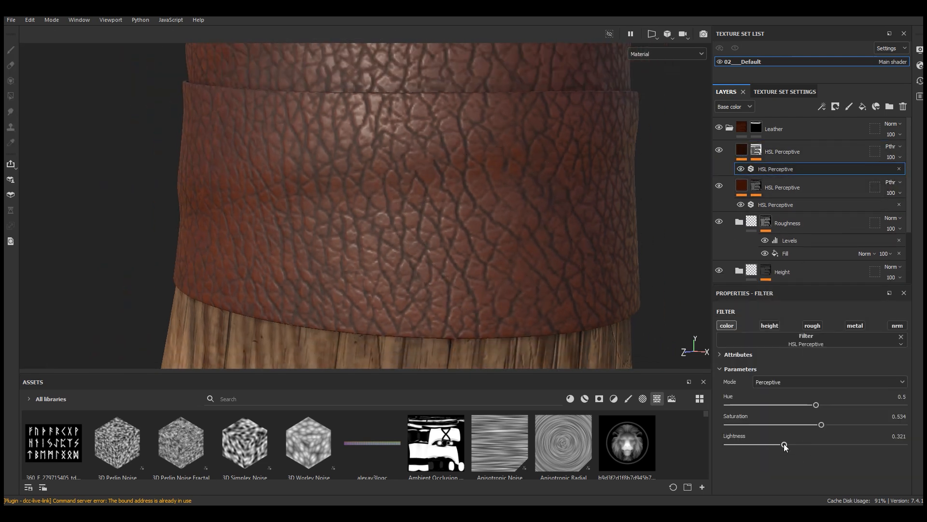
pyautogui.moveTo(796, 444); pyautogui.dragTo(800, 444)
pyautogui.keyDown('alt'); pyautogui.moveTo(522, 362); pyautogui.dragTo(498, 323); pyautogui.keyUp('alt')
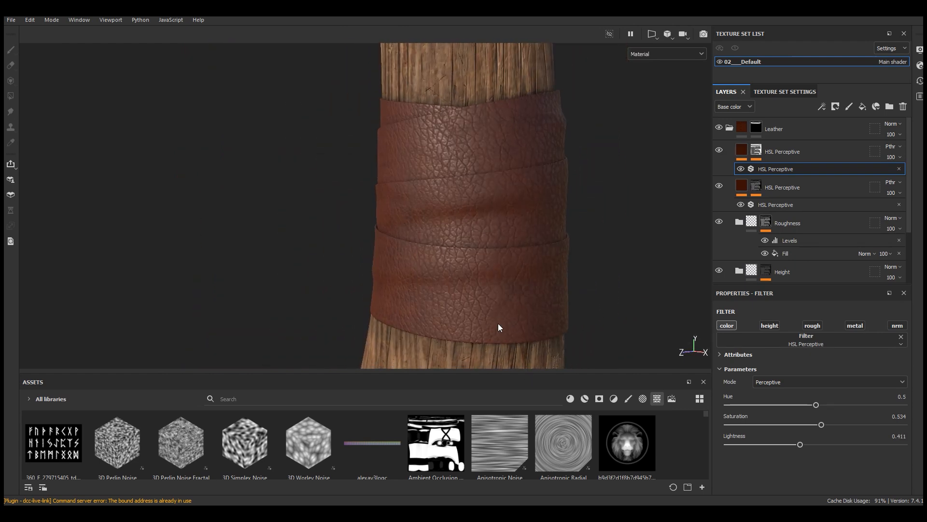
pyautogui.scroll(2, 497, 323)
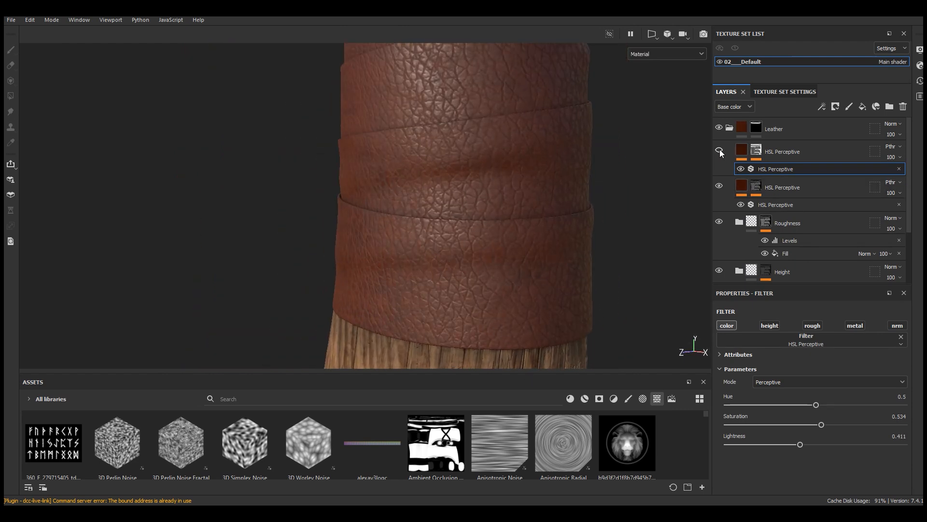
pyautogui.scroll(-3, 487, 338)
pyautogui.moveTo(484, 341)
pyautogui.keyDown('alt'); pyautogui.mouseDown()
pyautogui.moveTo(513, 317)
pyautogui.moveTo(506, 323)
pyautogui.moveTo(519, 325)
pyautogui.mouseUp(); pyautogui.keyUp('alt')
pyautogui.scroll(3, 475, 323)
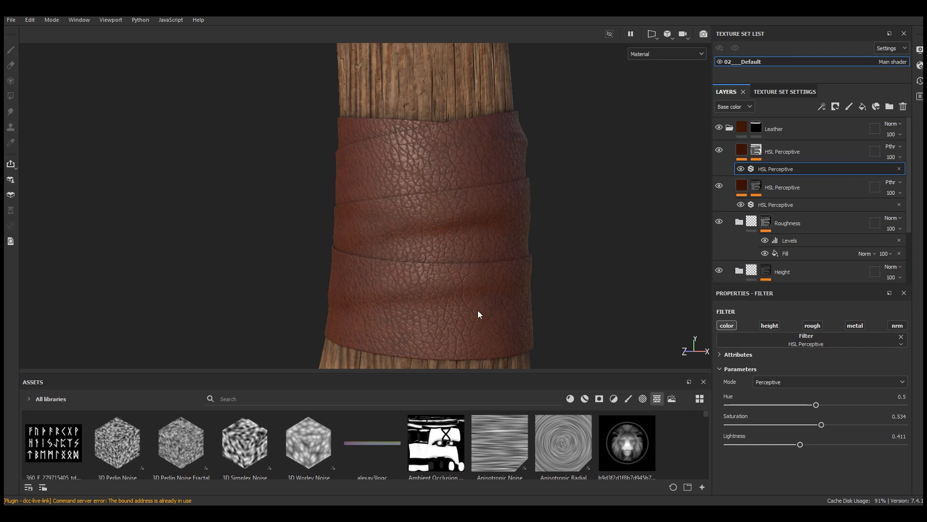
# Step: Add another HSL Perceptive filter layer at the top of the Leather folder
pyautogui.scroll(2, 478, 313)
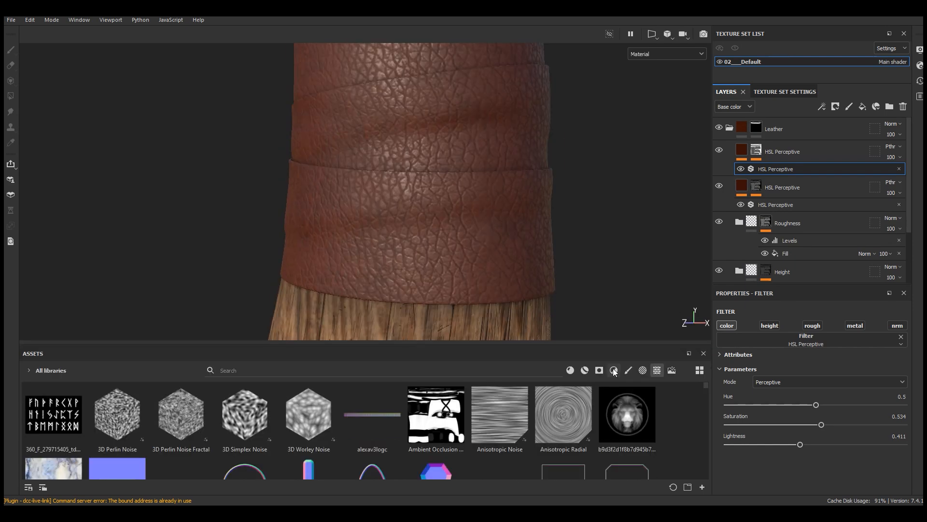
pyautogui.click(614, 370)
pyautogui.moveTo(377, 345); pyautogui.dragTo(376, 296)
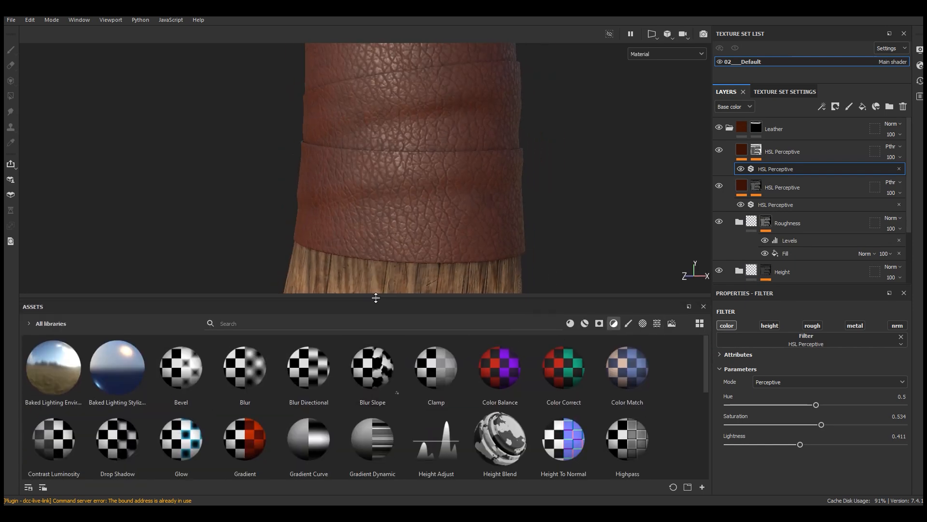
pyautogui.scroll(-3, 174, 386)
pyautogui.moveTo(172, 360); pyautogui.dragTo(778, 147)
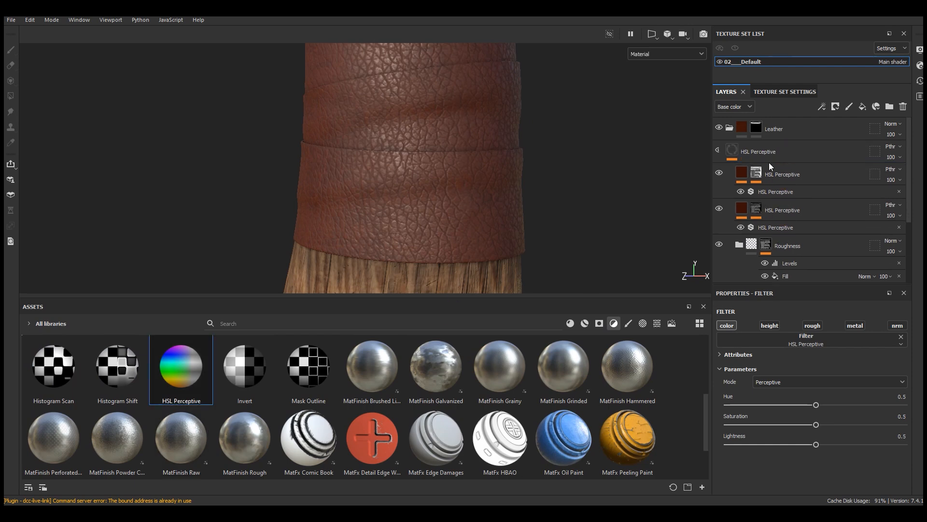
pyautogui.moveTo(446, 297); pyautogui.dragTo(455, 401)
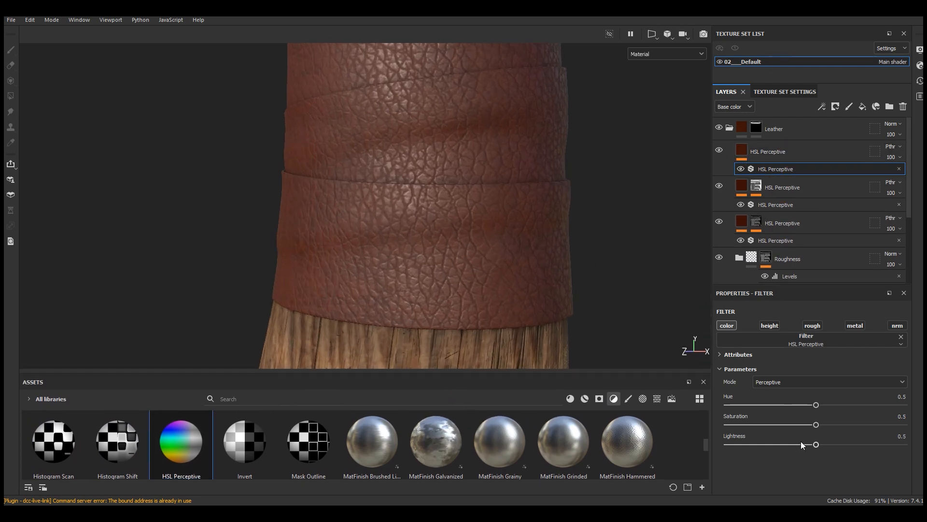
# Step: Set the new HSL Perceptive filter's saturation to 0.616 and lightness to 0.296
pyautogui.click(823, 425)
pyautogui.moveTo(816, 444); pyautogui.dragTo(836, 425)
pyautogui.moveTo(790, 444); pyautogui.dragTo(779, 445)
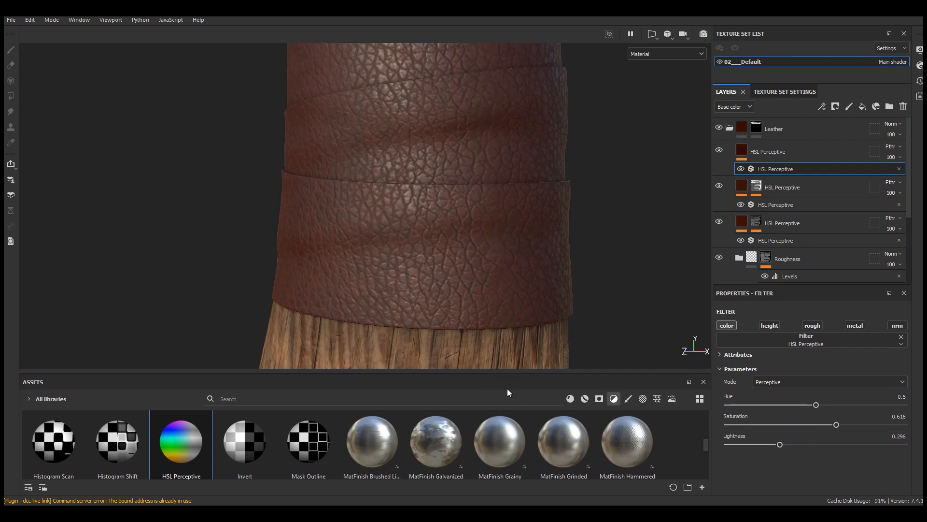
# Step: Give the new HSL Perceptive layer a black mask driven by a Curvature generator
pyautogui.click(778, 153)
pyautogui.click(836, 107)
pyautogui.click(845, 129)
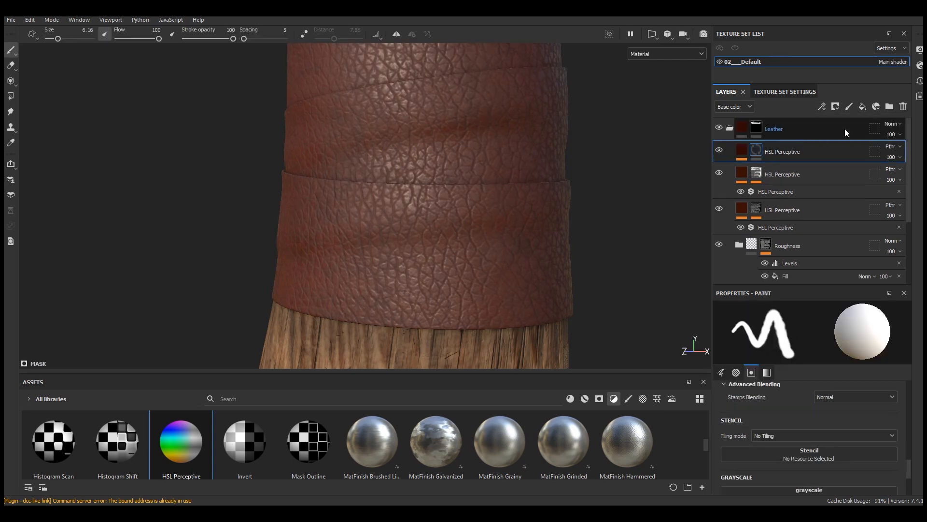
pyautogui.press('f')
pyautogui.click(823, 106)
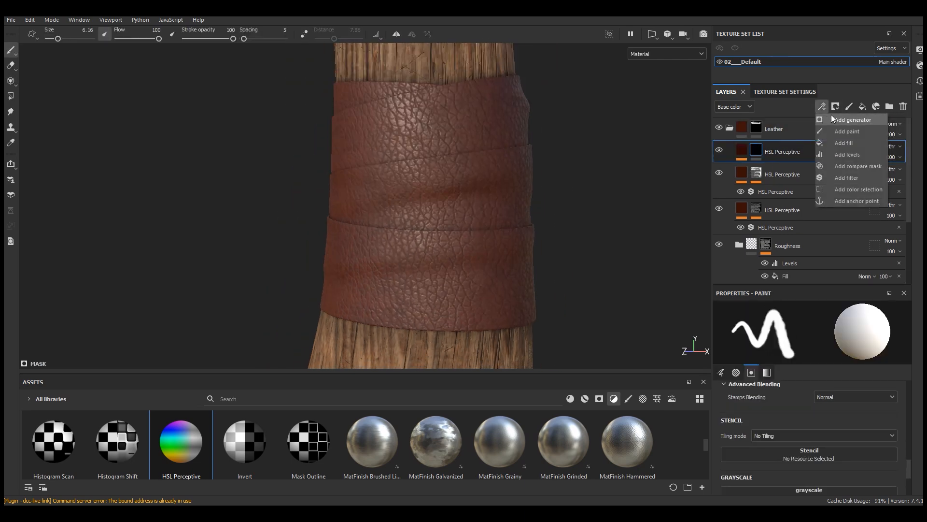
pyautogui.click(841, 121)
pyautogui.click(803, 327)
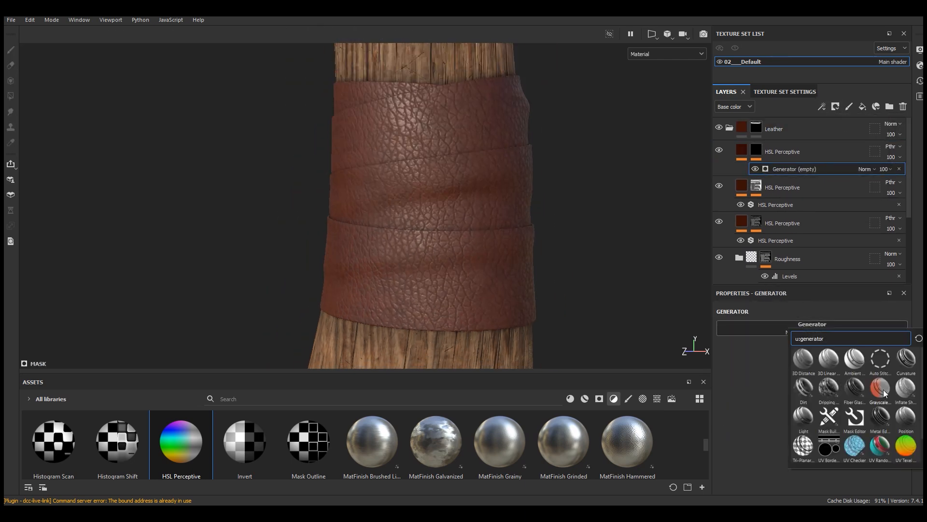
pyautogui.click(906, 360)
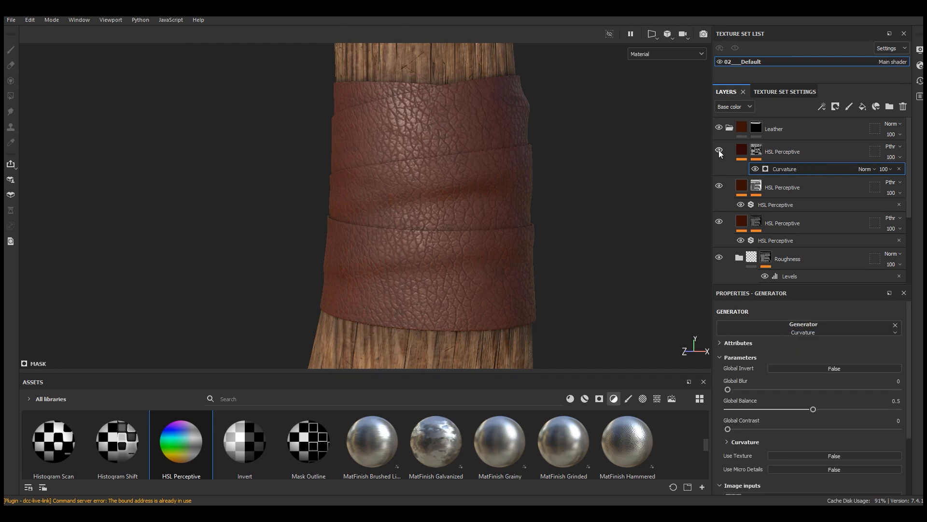
# Step: Display the mask channel and set the Curvature generator's global balance to 0.38 and global contrast to 0.33
pyautogui.scroll(-4, 402, 258)
pyautogui.keyDown('alt'); pyautogui.moveTo(402, 258); pyautogui.dragTo(422, 264); pyautogui.keyUp('alt')
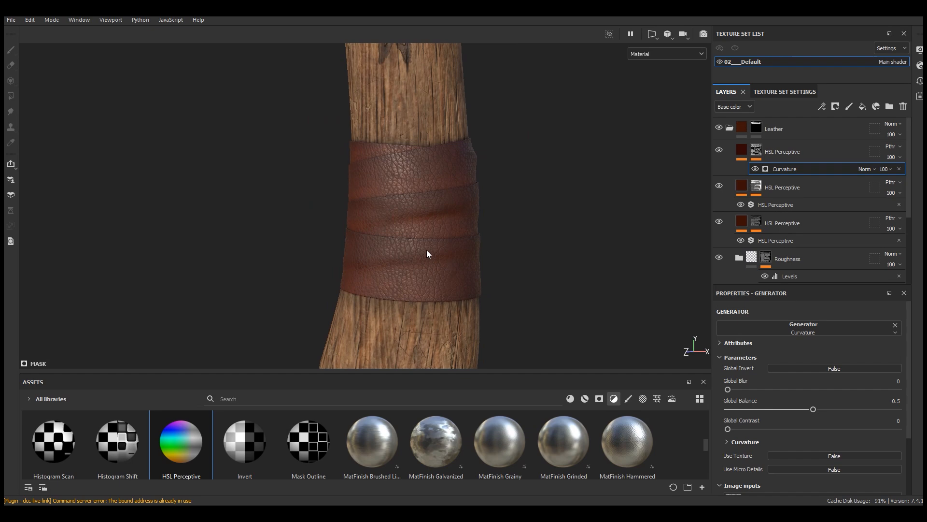
pyautogui.click(650, 54)
pyautogui.click(647, 155)
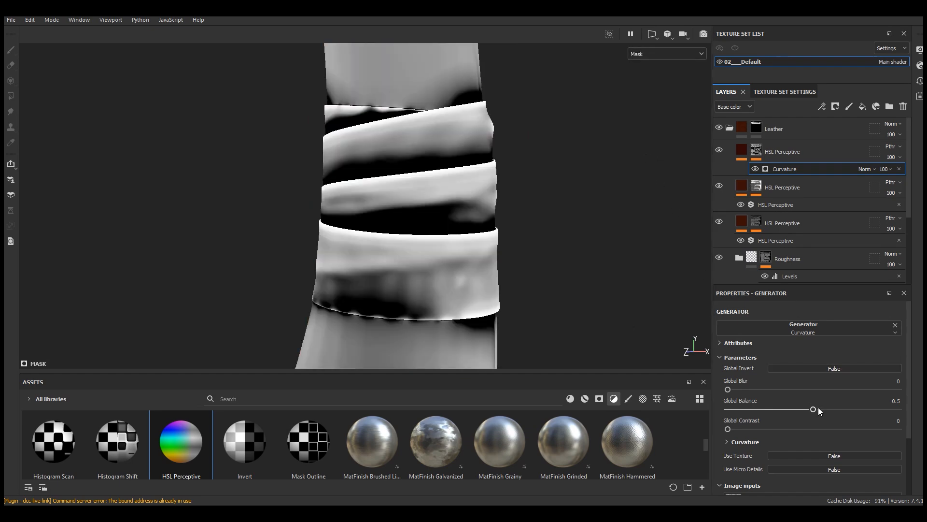
pyautogui.moveTo(813, 410); pyautogui.dragTo(796, 412)
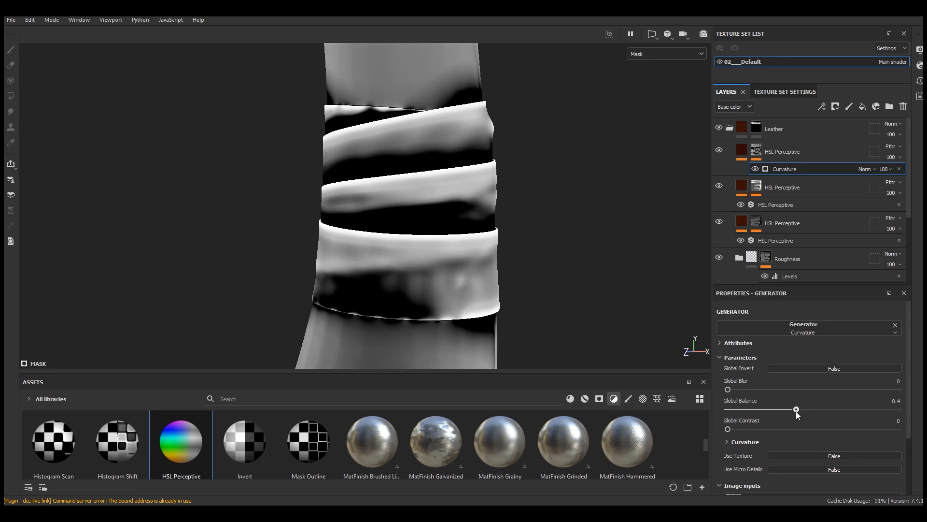
pyautogui.moveTo(729, 429); pyautogui.dragTo(781, 428)
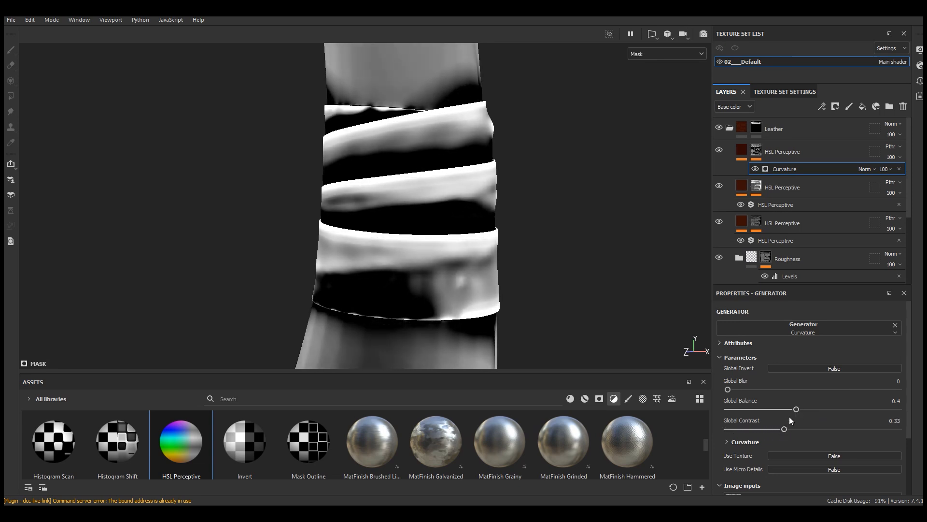
pyautogui.moveTo(797, 411); pyautogui.dragTo(793, 411)
# Step: Set the generator's curvature to Fine 1, Soft 0.48, Medium 0.2, Large 0.11, Big 0.36, Huge 0, and global contrast to 0.27
pyautogui.scroll(-2, 913, 372)
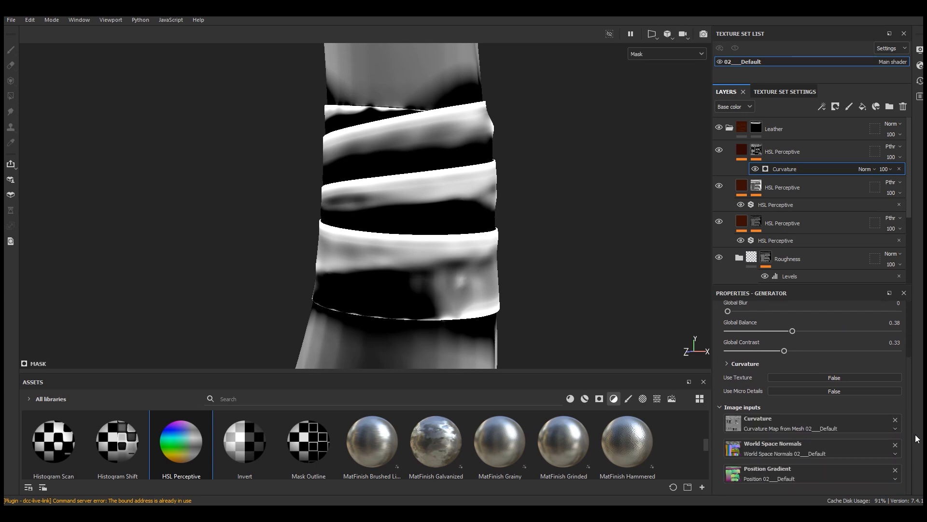
pyautogui.click(762, 364)
pyautogui.scroll(-2, 814, 386)
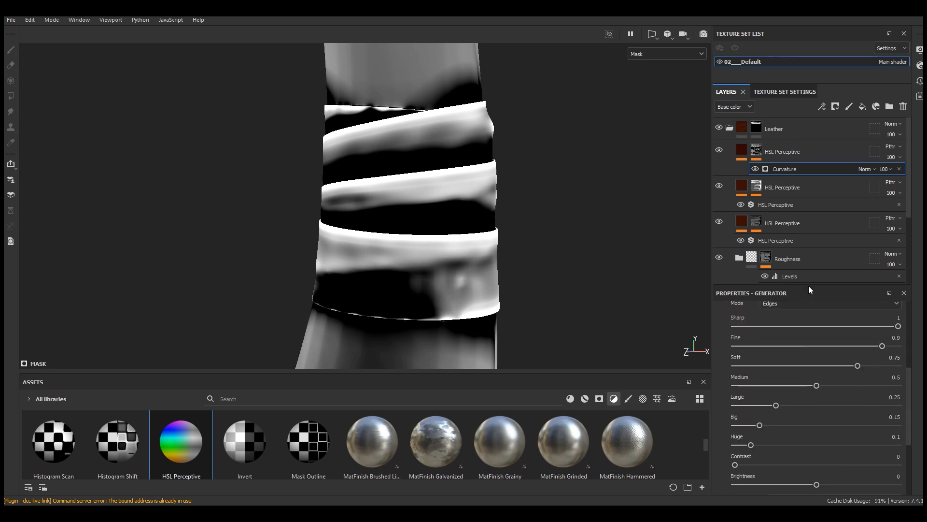
pyautogui.moveTo(810, 287); pyautogui.dragTo(810, 199)
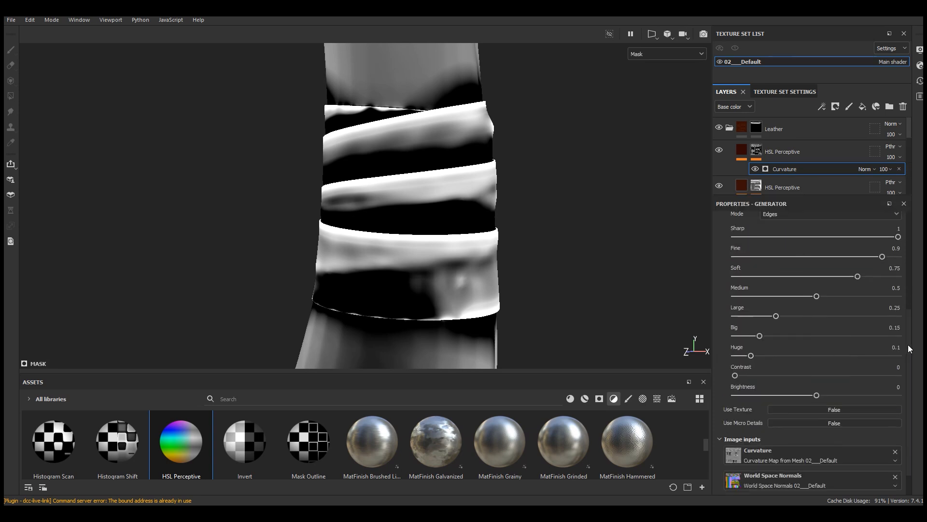
pyautogui.scroll(1, 815, 294)
pyautogui.moveTo(883, 297); pyautogui.dragTo(912, 296)
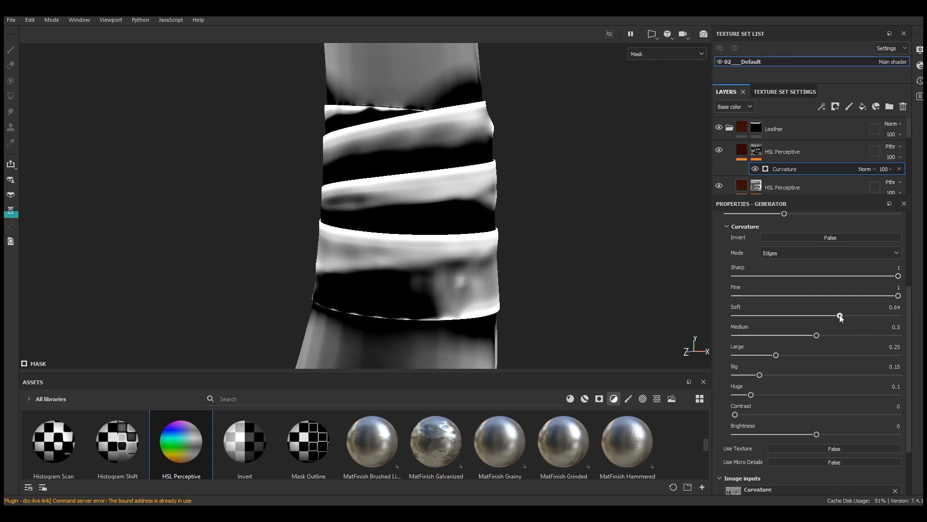
pyautogui.moveTo(836, 315); pyautogui.dragTo(697, 410)
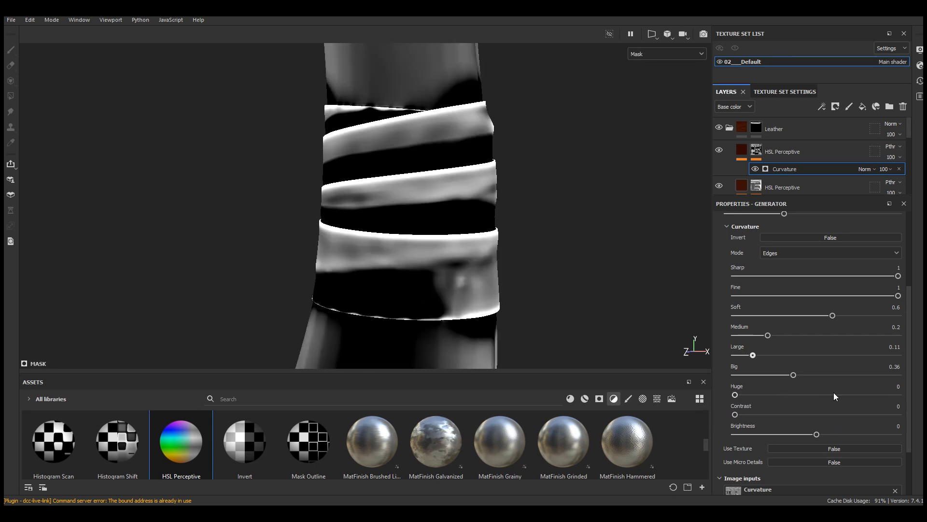
pyautogui.moveTo(833, 316); pyautogui.dragTo(813, 318)
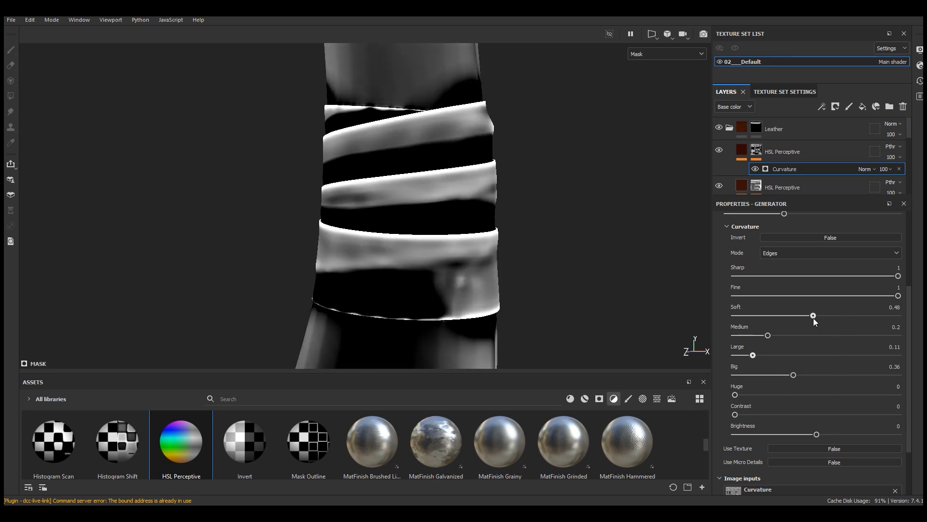
pyautogui.scroll(3, 828, 355)
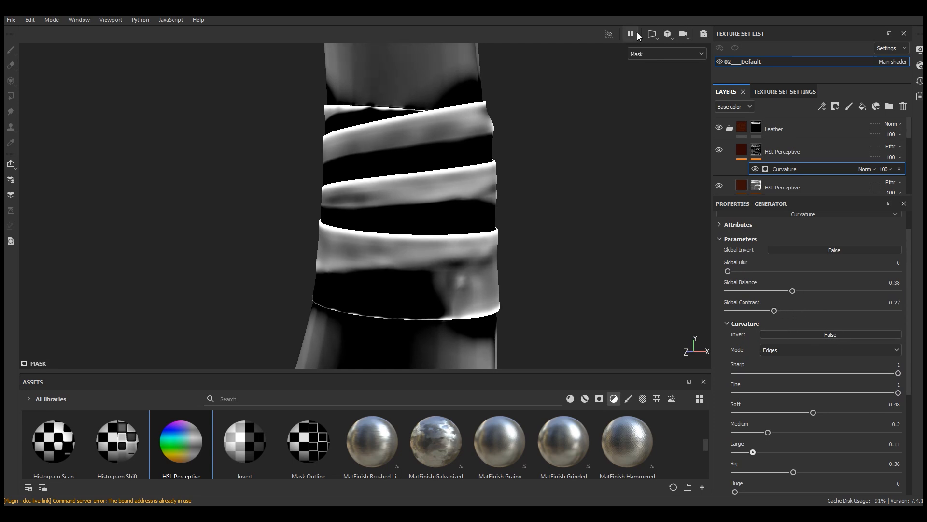
# Step: Return to the material display and lower the curvature-masked HSL Perceptive filter's lightness to 0.244
pyautogui.click(647, 54)
pyautogui.click(644, 83)
pyautogui.keyDown('alt'); pyautogui.moveTo(506, 213); pyautogui.dragTo(499, 261); pyautogui.keyUp('alt')
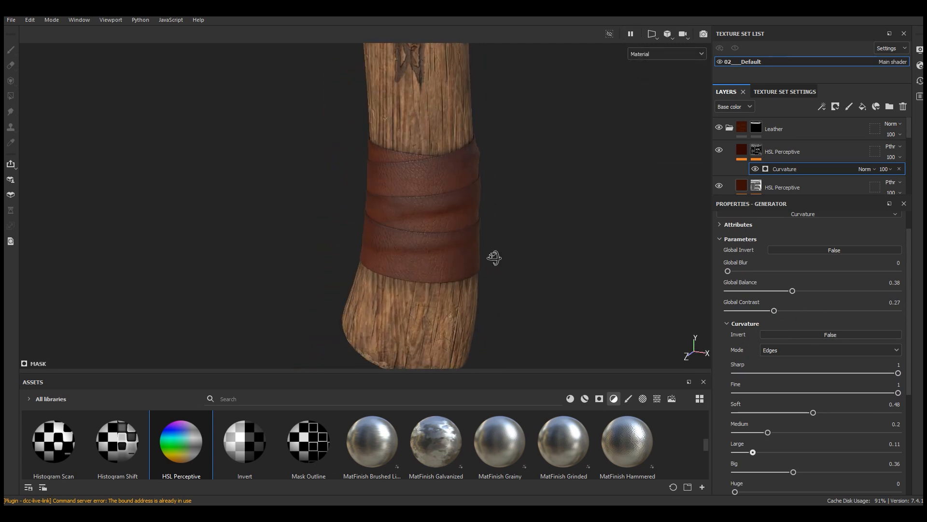
pyautogui.scroll(5, 473, 238)
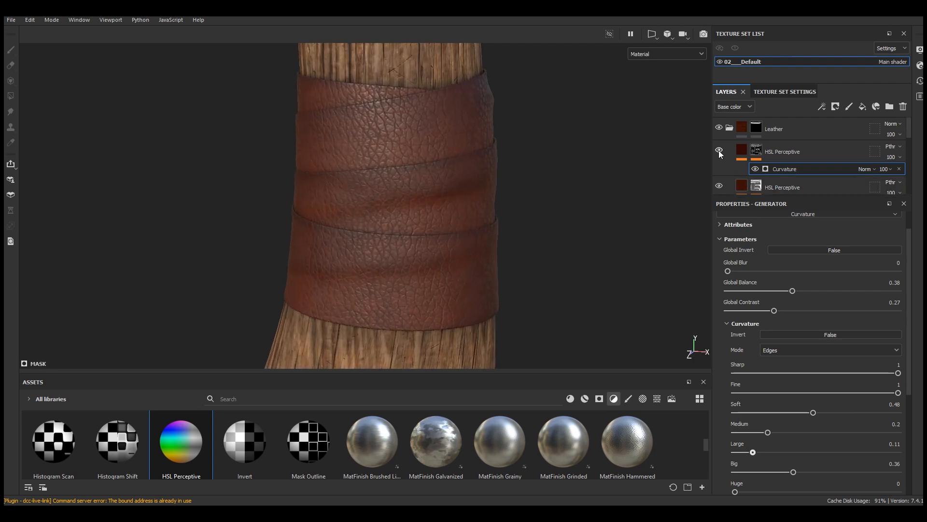
pyautogui.scroll(4, 408, 172)
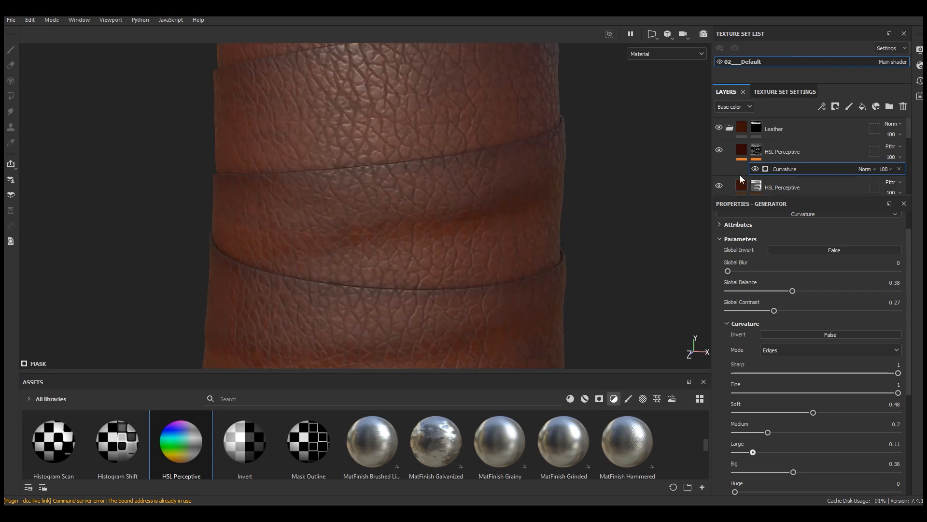
pyautogui.click(743, 152)
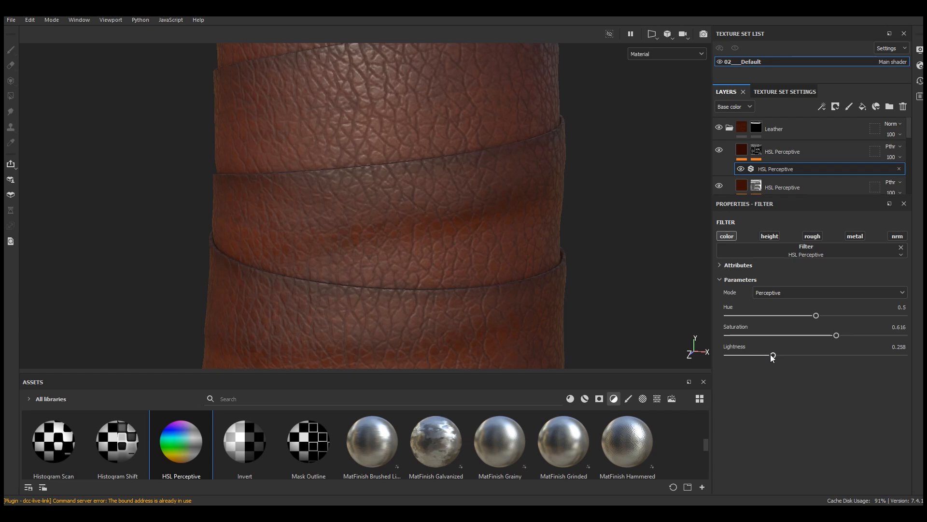
pyautogui.scroll(-8, 427, 249)
pyautogui.keyDown('alt'); pyautogui.moveTo(471, 282); pyautogui.dragTo(438, 248); pyautogui.keyUp('alt')
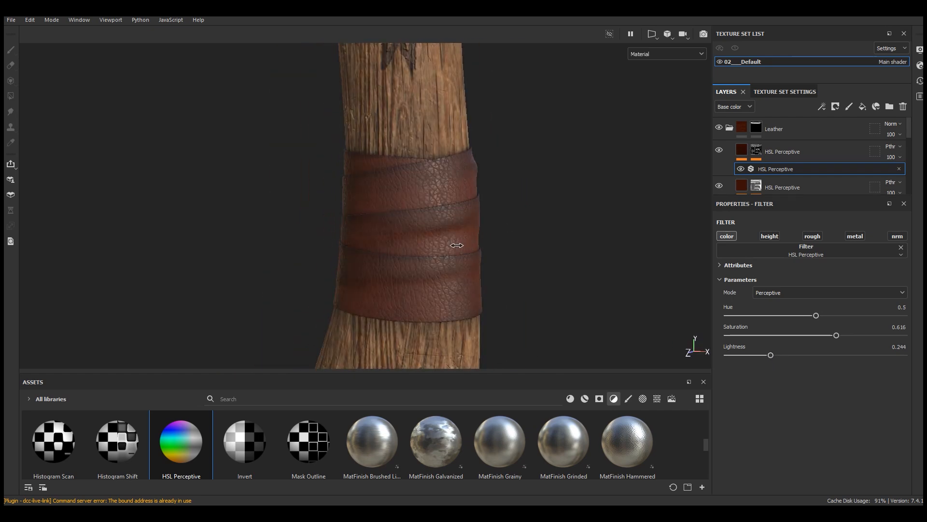
# Step: Add a fill layer at the top of the Leather folder and name it Dirt
pyautogui.click(864, 105)
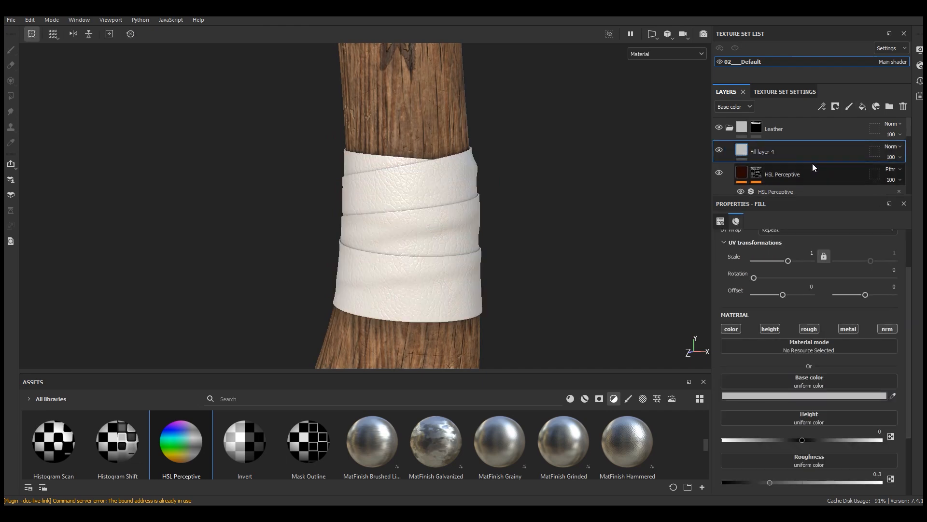
pyautogui.doubleClick(770, 152)
pyautogui.write('Dirt')
pyautogui.press('Return')
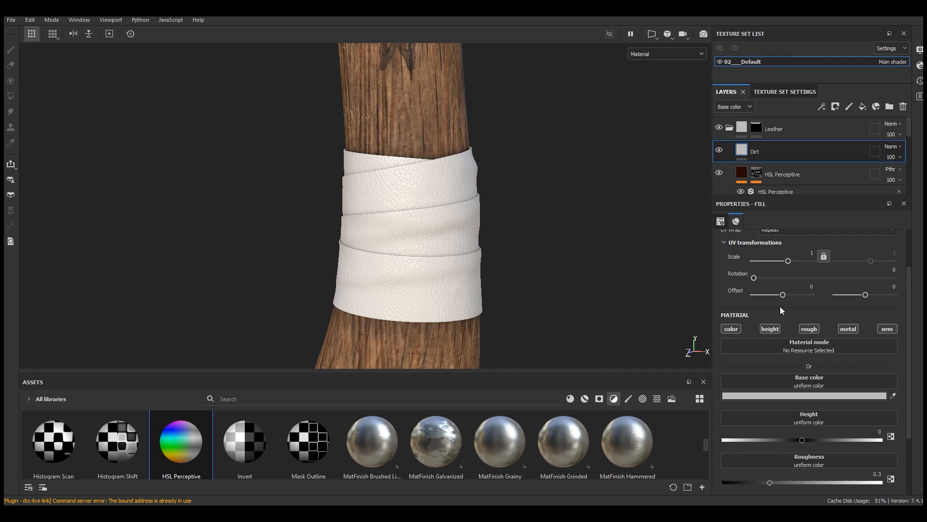
# Step: Turn off the Dirt fill's height, metallic and normal channels and set its roughness to 0.8108
pyautogui.click(887, 326)
pyautogui.moveTo(909, 299); pyautogui.dragTo(913, 333)
pyautogui.click(770, 300)
pyautogui.click(852, 362)
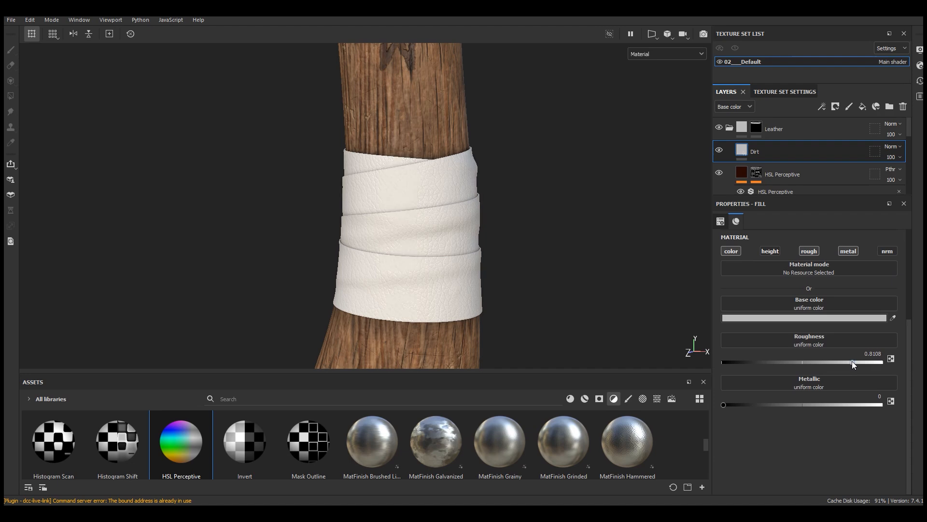
pyautogui.click(848, 251)
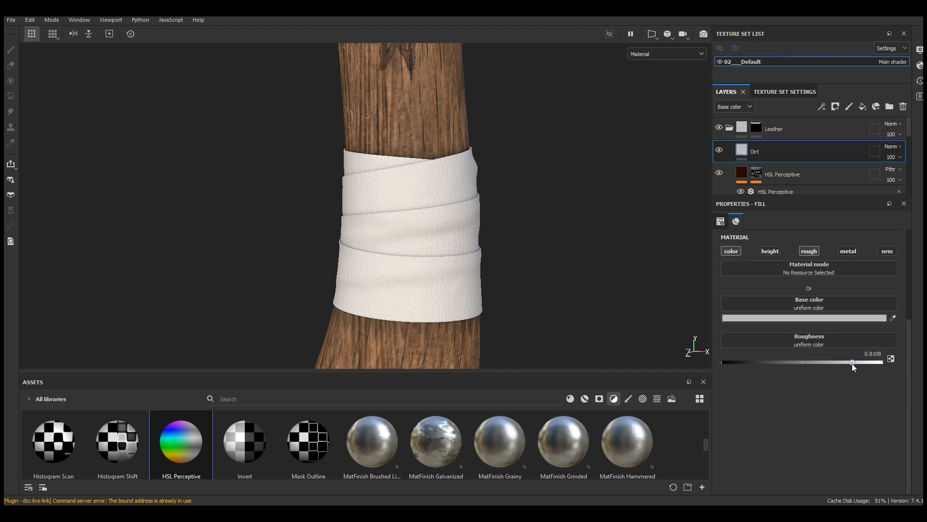
# Step: Set the Dirt fill's base color to dark brown, hex 482512
pyautogui.click(765, 318)
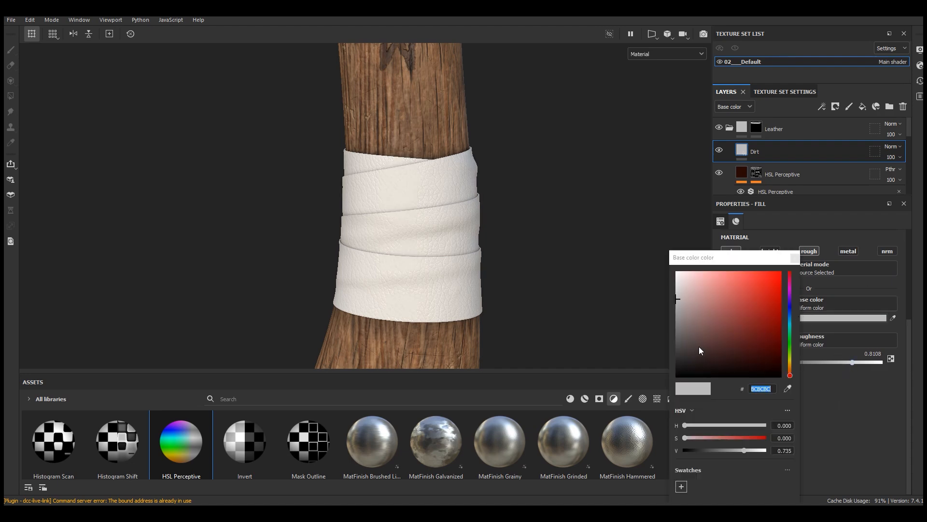
pyautogui.click(743, 315)
pyautogui.moveTo(784, 371); pyautogui.dragTo(787, 371)
pyautogui.moveTo(751, 338); pyautogui.dragTo(754, 346)
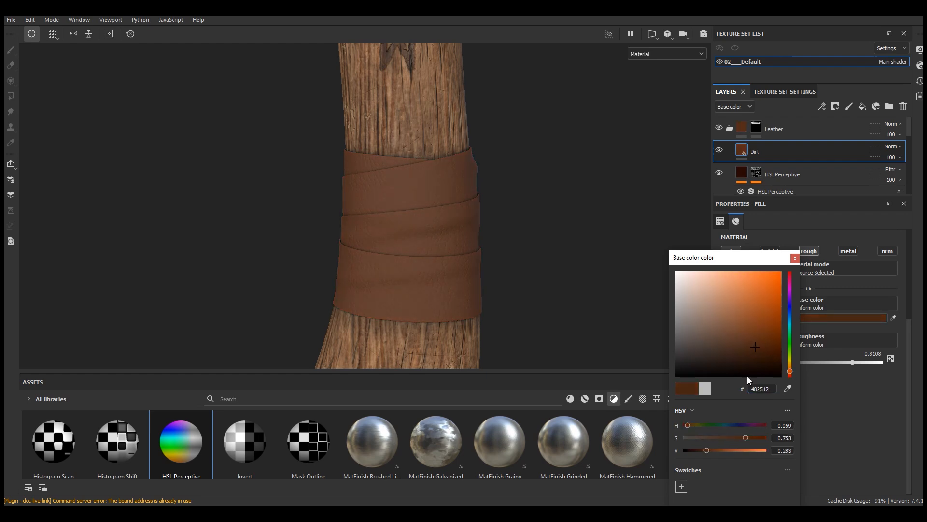
pyautogui.click(794, 257)
pyautogui.scroll(3, 426, 248)
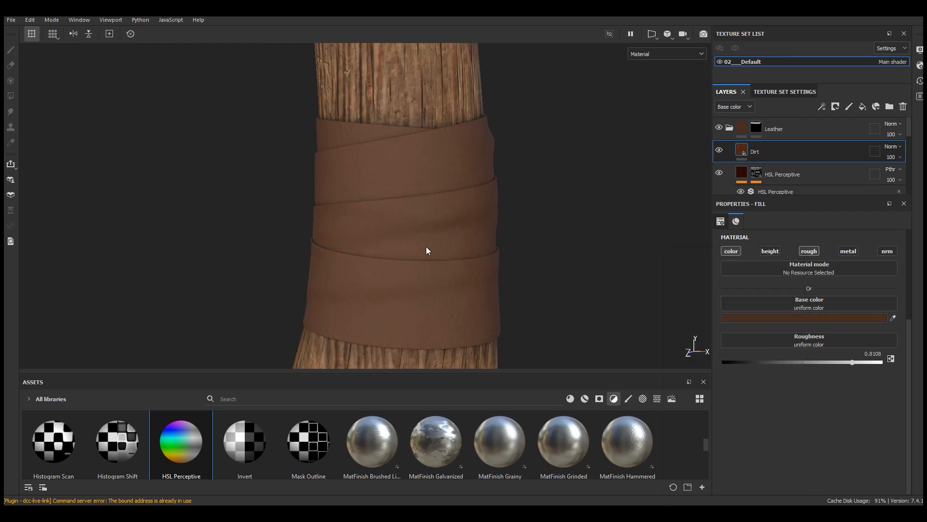
# Step: Add a black mask to the Dirt layer and apply the Dirt Cavities smart mask to it
pyautogui.click(836, 108)
pyautogui.click(842, 129)
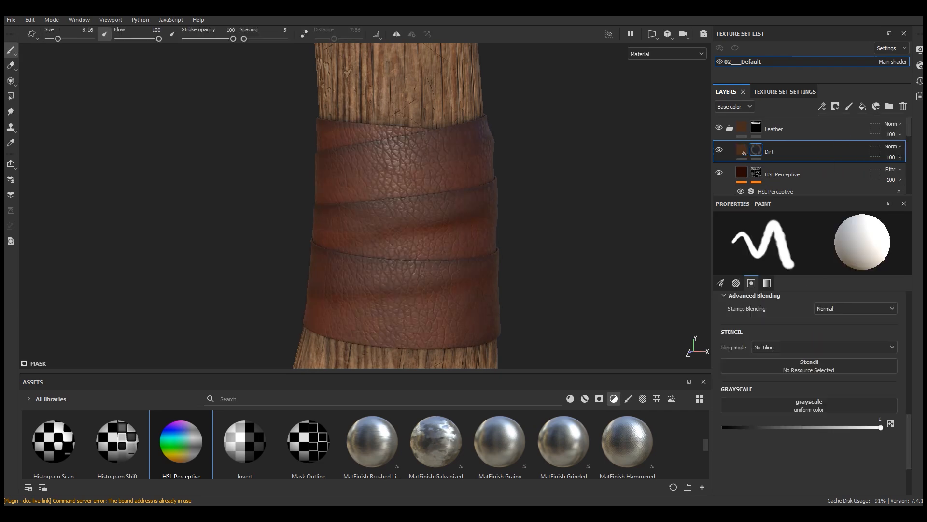
pyautogui.click(599, 398)
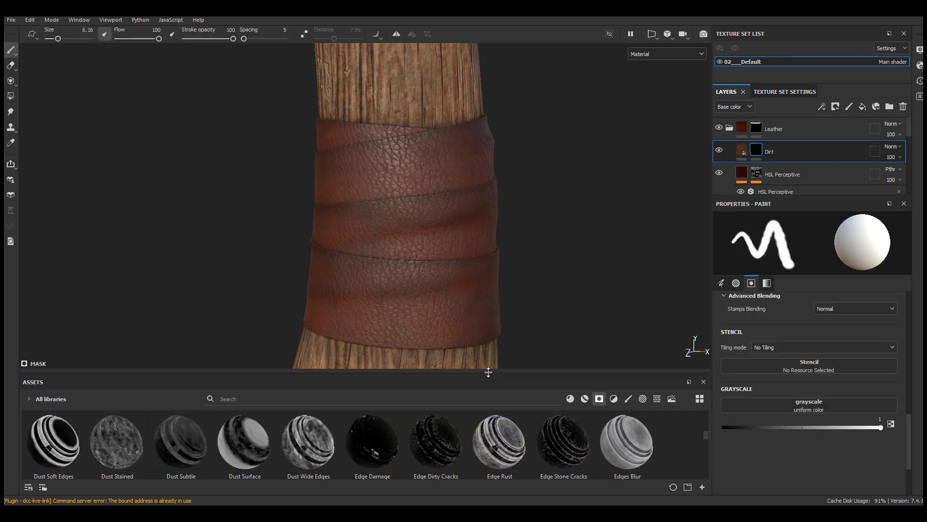
pyautogui.moveTo(486, 375); pyautogui.dragTo(482, 256)
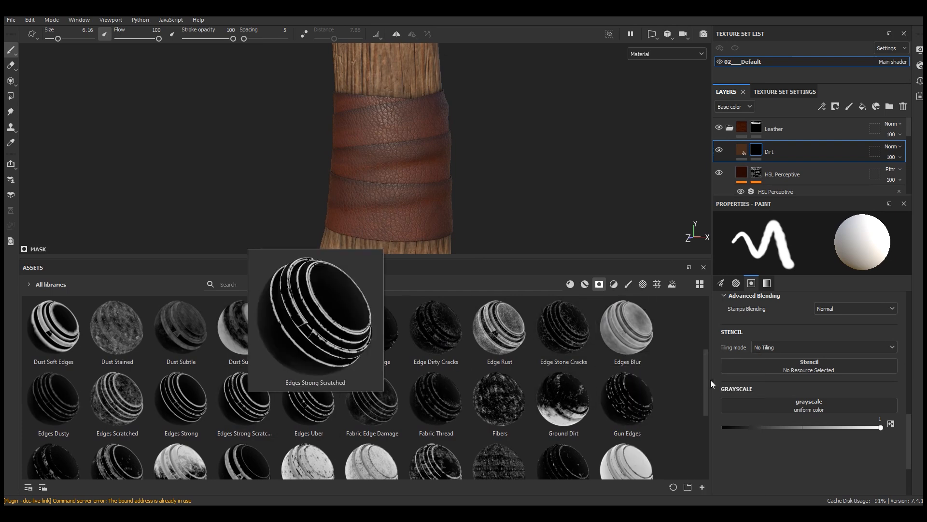
pyautogui.moveTo(707, 358); pyautogui.dragTo(714, 331)
pyautogui.scroll(2, 120, 367)
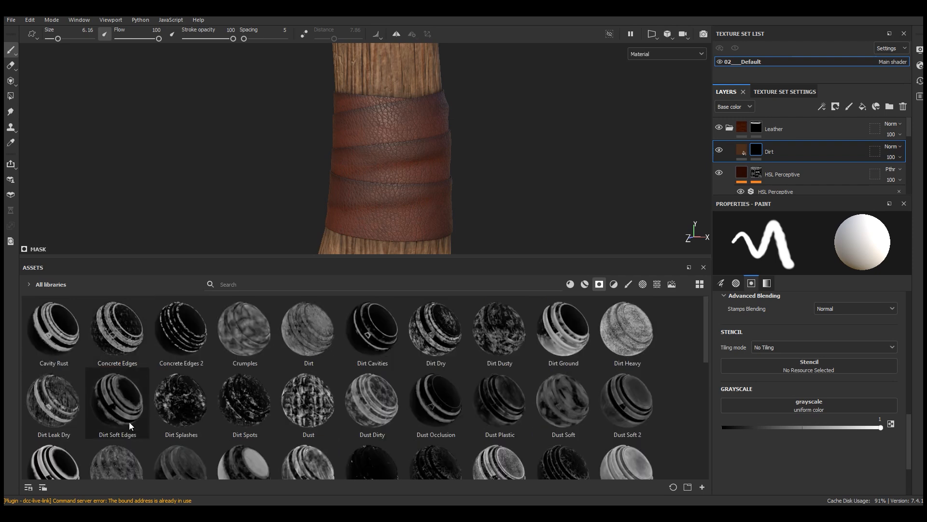
pyautogui.moveTo(370, 336)
pyautogui.moveTo(370, 336); pyautogui.dragTo(756, 150)
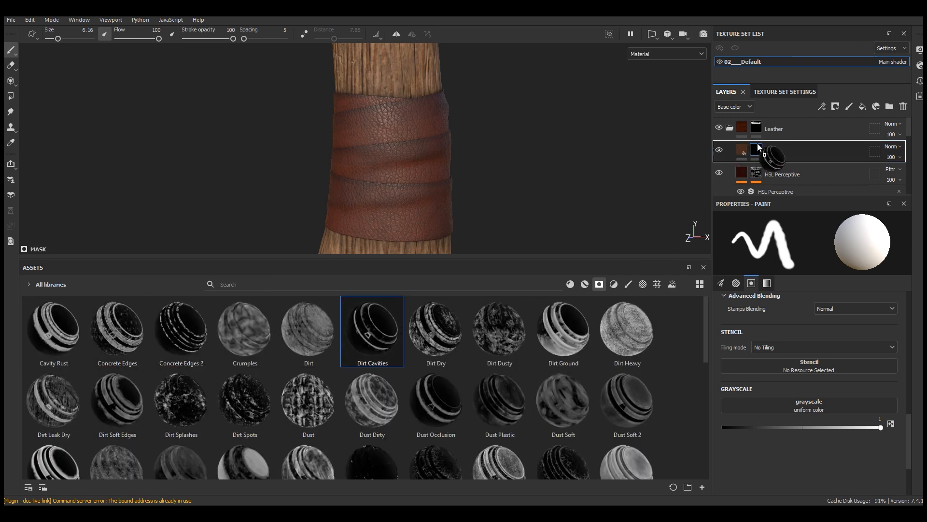
pyautogui.moveTo(451, 258); pyautogui.dragTo(452, 373)
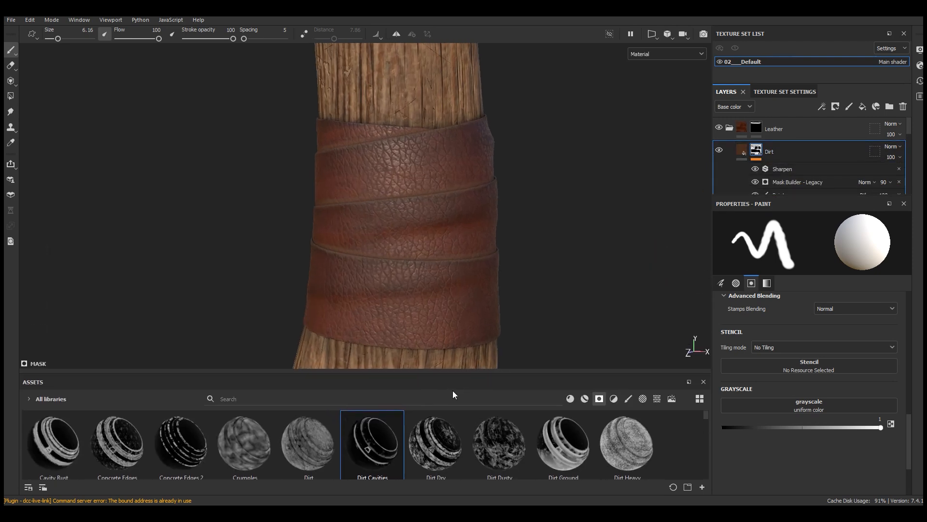
pyautogui.scroll(3, 462, 269)
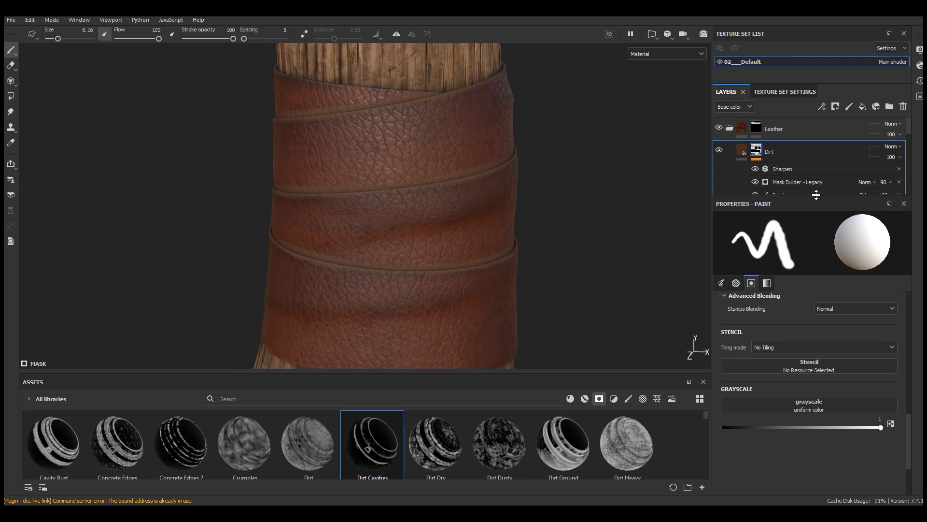
# Step: Set the Dirt mask's Mask Builder - Legacy generator to level 0.42 and contrast 0.17
pyautogui.moveTo(820, 200); pyautogui.dragTo(811, 260)
pyautogui.click(797, 183)
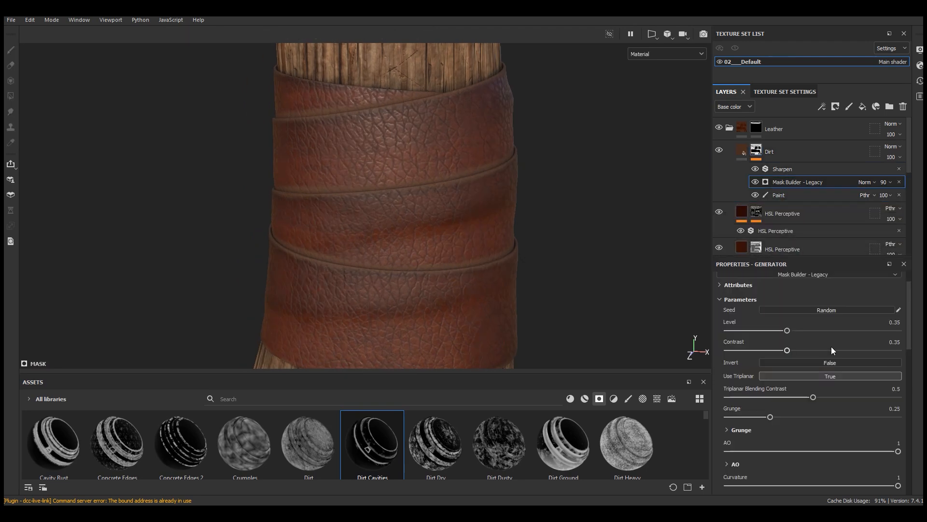
pyautogui.click(807, 330)
pyautogui.moveTo(768, 354); pyautogui.dragTo(757, 351)
pyautogui.moveTo(808, 331); pyautogui.dragTo(800, 332)
# Step: Lower the Dirt layer's opacity to 49, comparing the leather with the dirt hidden and shown
pyautogui.click(896, 158)
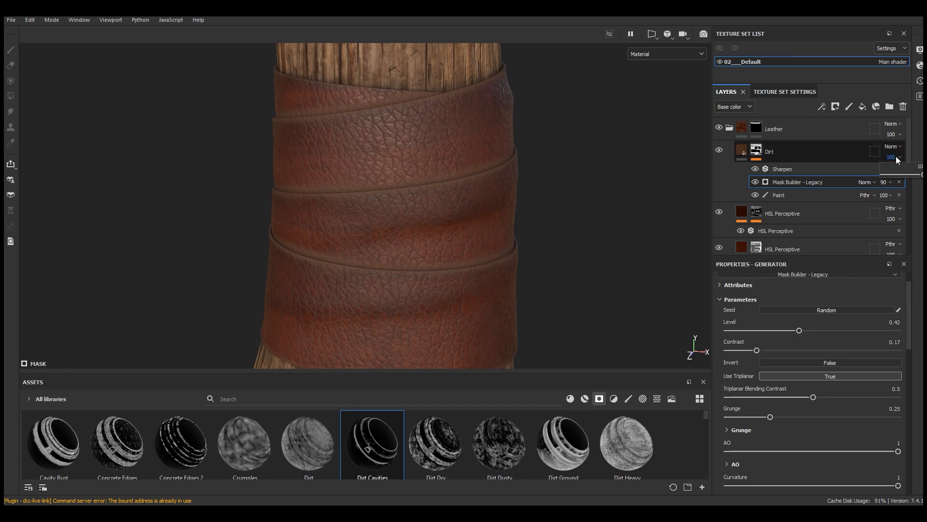
pyautogui.moveTo(922, 175); pyautogui.dragTo(908, 175)
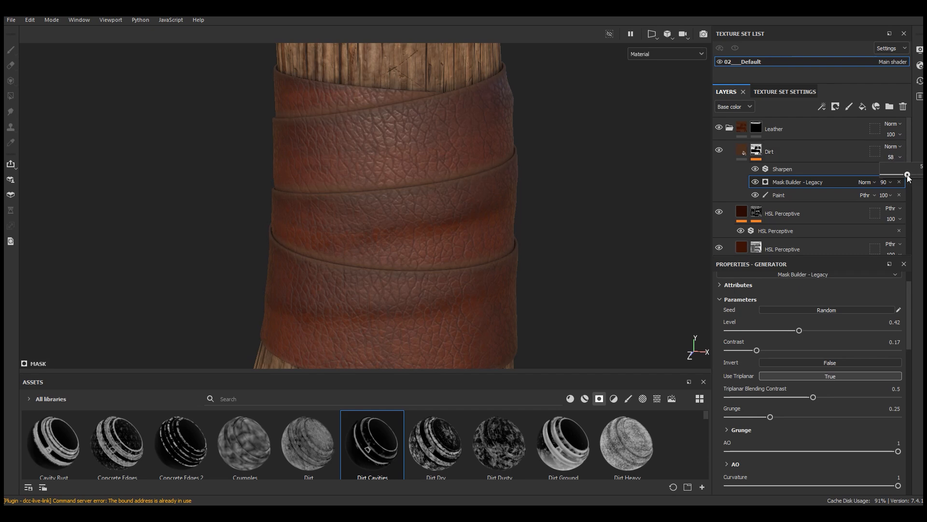
pyautogui.click(722, 152)
pyautogui.click(722, 151)
pyautogui.click(723, 152)
pyautogui.click(897, 158)
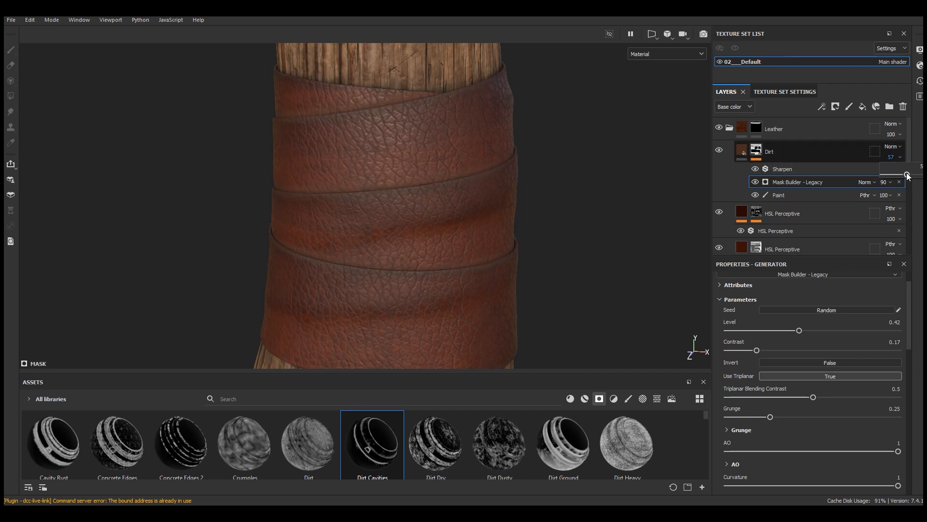
pyautogui.moveTo(907, 175); pyautogui.dragTo(905, 175)
pyautogui.scroll(-5, 423, 222)
pyautogui.keyDown('alt'); pyautogui.moveTo(422, 222); pyautogui.dragTo(454, 234); pyautogui.keyUp('alt')
pyautogui.scroll(3, 464, 227)
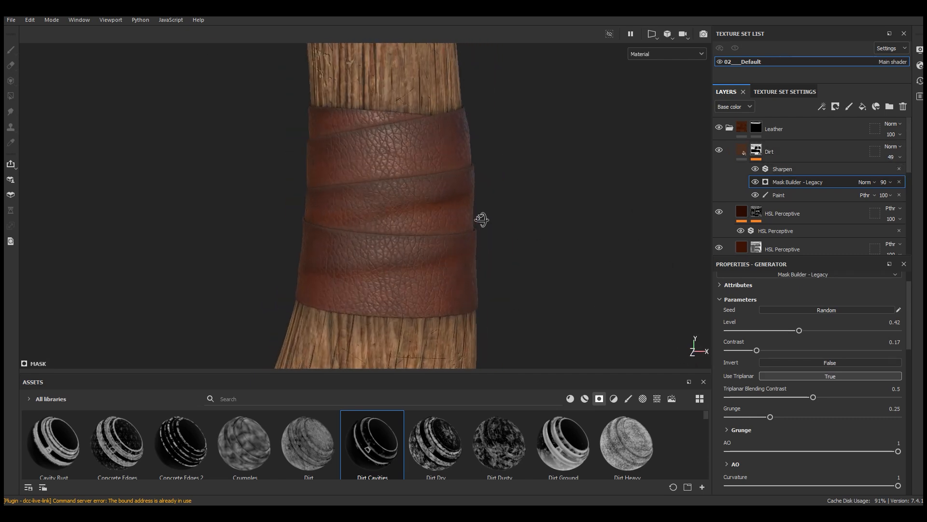
# Step: Search the materials for leather and add Leather Rough as a layer directly above the Dirt layer
pyautogui.click(742, 150)
pyautogui.scroll(3, 441, 305)
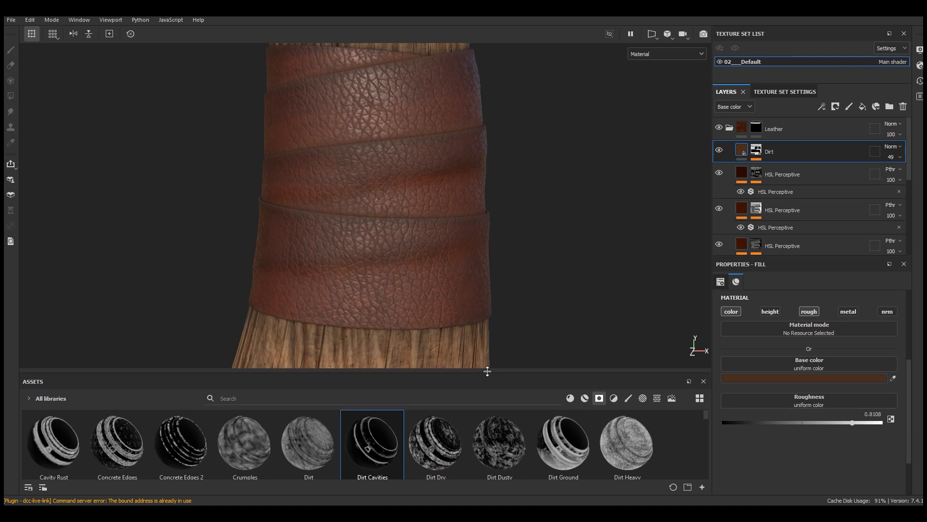
pyautogui.moveTo(487, 373); pyautogui.dragTo(493, 316)
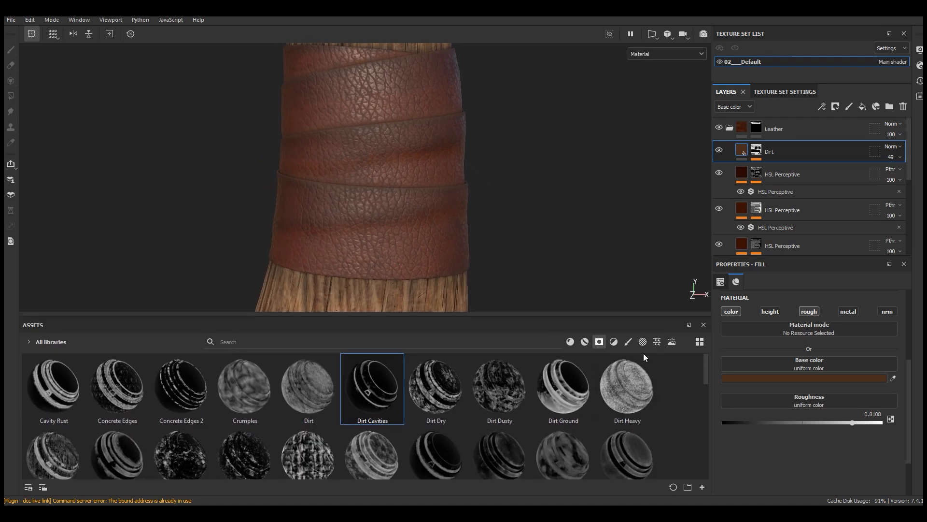
pyautogui.click(584, 341)
pyautogui.click(571, 342)
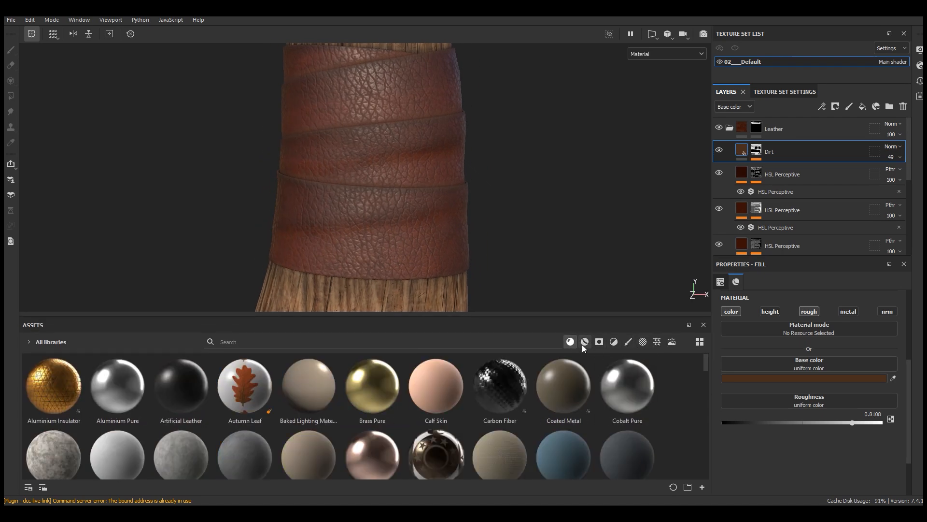
pyautogui.moveTo(708, 366); pyautogui.dragTo(707, 441)
pyautogui.click(541, 343)
pyautogui.write('leathe')
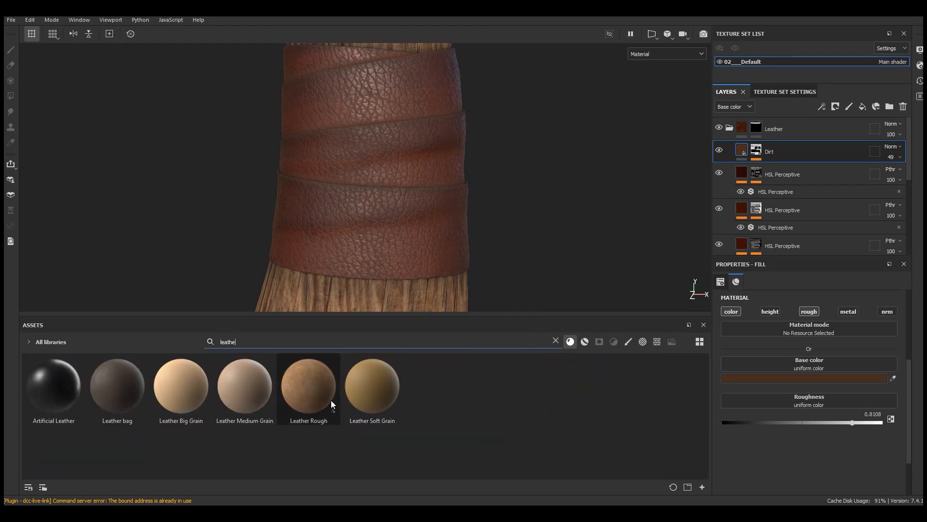
pyautogui.moveTo(315, 390); pyautogui.dragTo(794, 144)
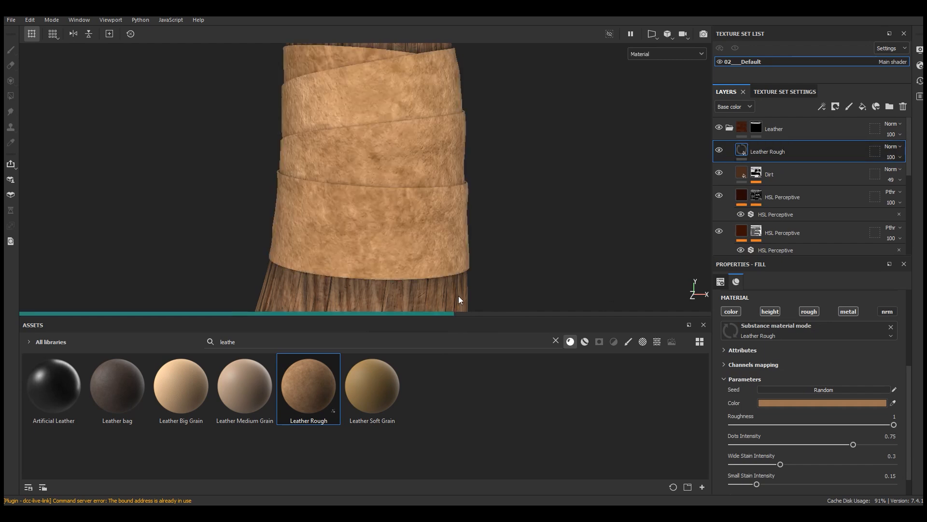
pyautogui.moveTo(464, 316); pyautogui.dragTo(465, 420)
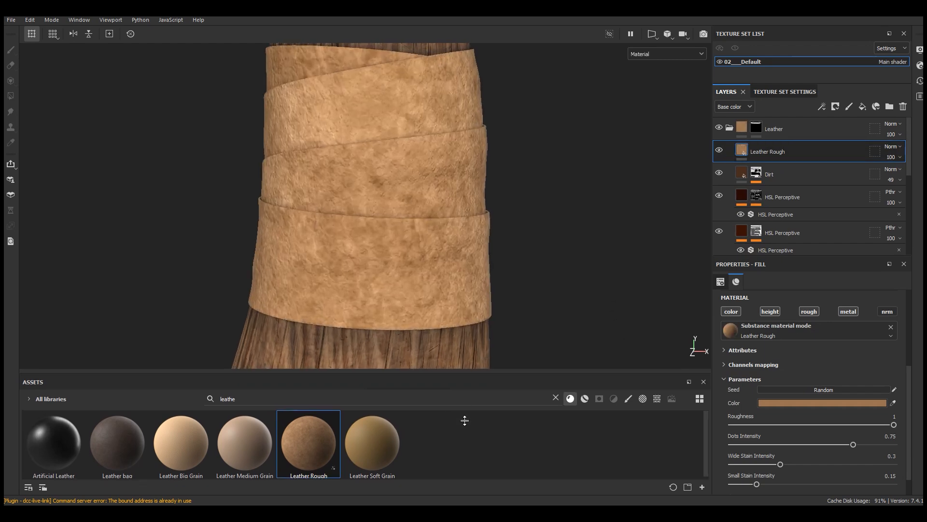
pyautogui.scroll(2, 395, 268)
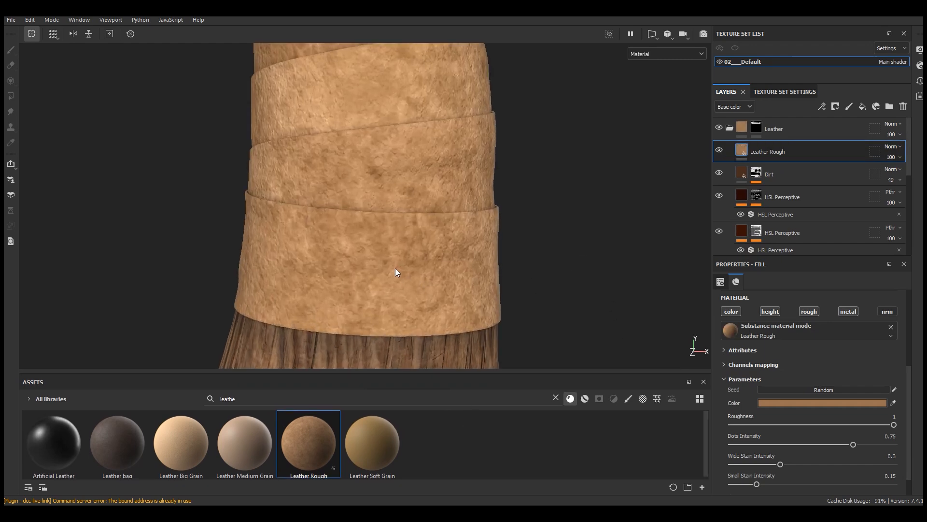
# Step: Set the Leather Rough material's color to a more saturated brown, hex 784B23
pyautogui.click(806, 403)
pyautogui.moveTo(727, 438)
pyautogui.mouseDown()
pyautogui.moveTo(744, 438)
pyautogui.moveTo(724, 450)
pyautogui.mouseUp()
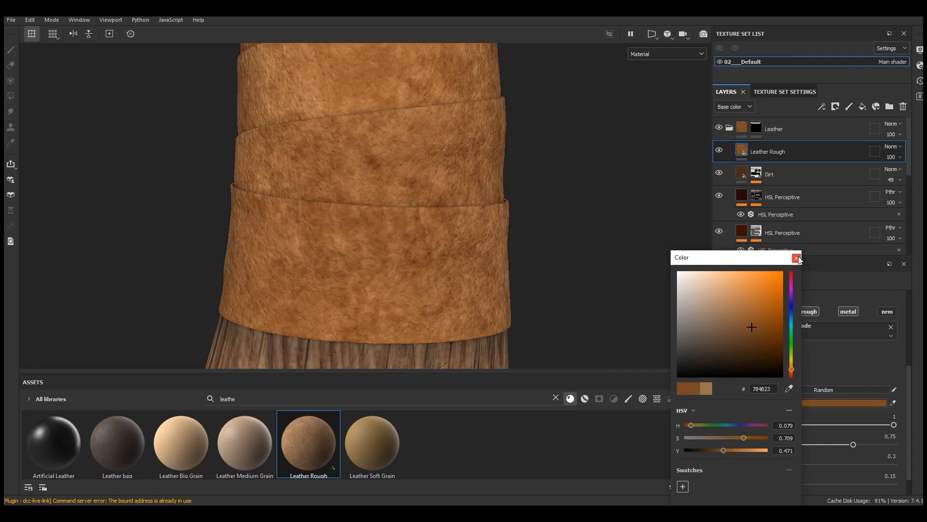
pyautogui.click(797, 257)
# Step: Set the Leather Rough layer's UV scale to 4
pyautogui.moveTo(911, 377); pyautogui.dragTo(910, 323)
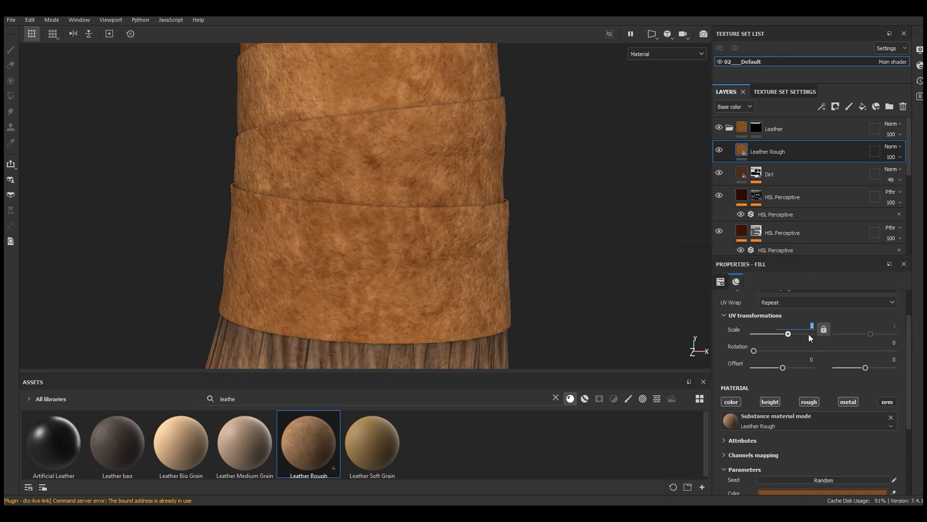
pyautogui.press('Return')
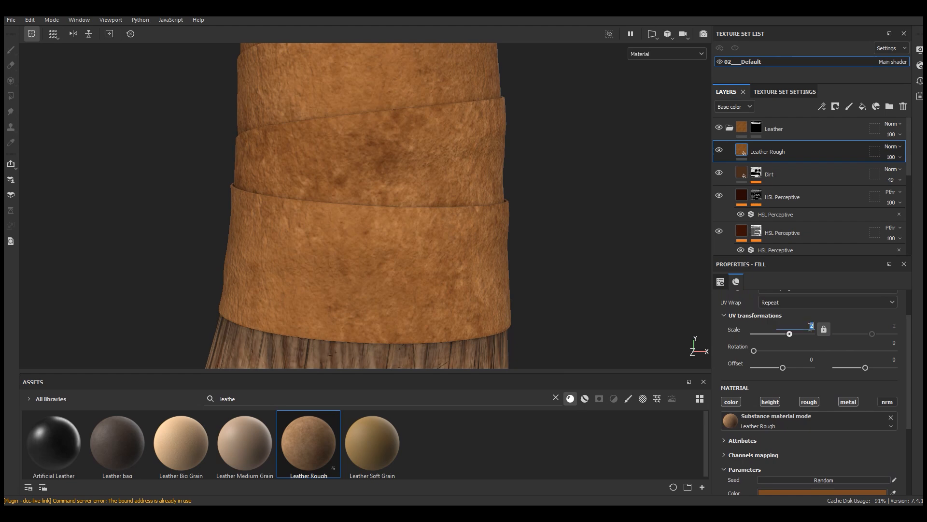
pyautogui.write('3')
pyautogui.press('Return')
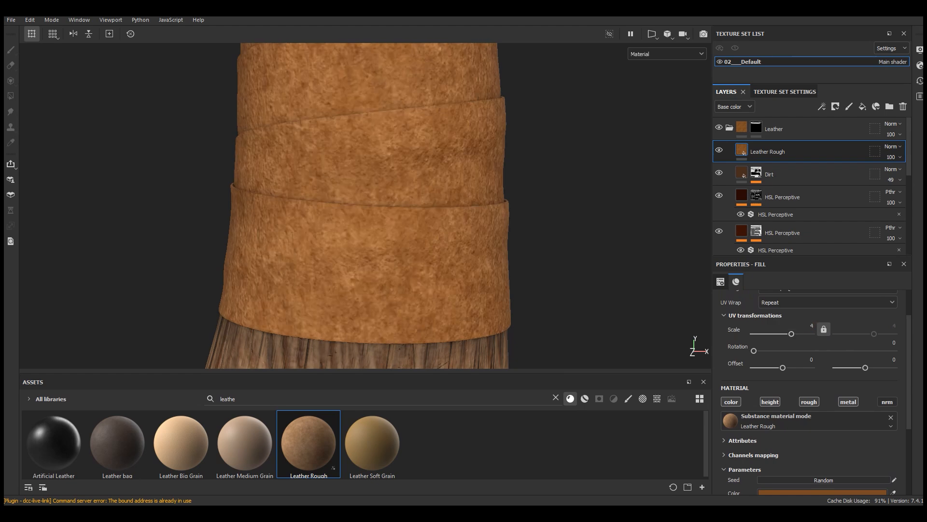
# Step: Shift the Leather Rough material's color to a slightly yellower brown
pyautogui.moveTo(908, 361); pyautogui.dragTo(920, 417)
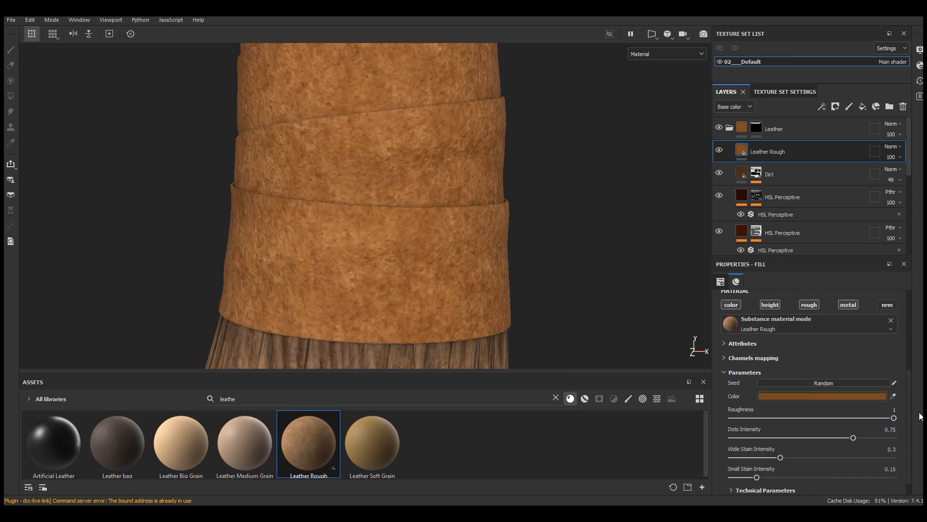
pyautogui.click(857, 399)
pyautogui.click(845, 256)
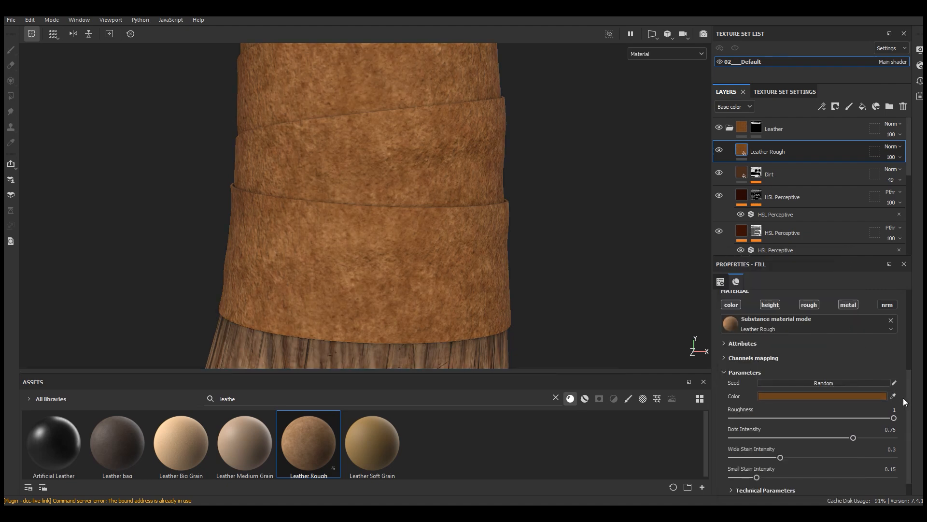
pyautogui.moveTo(907, 401); pyautogui.dragTo(911, 424)
pyautogui.scroll(6, 911, 427)
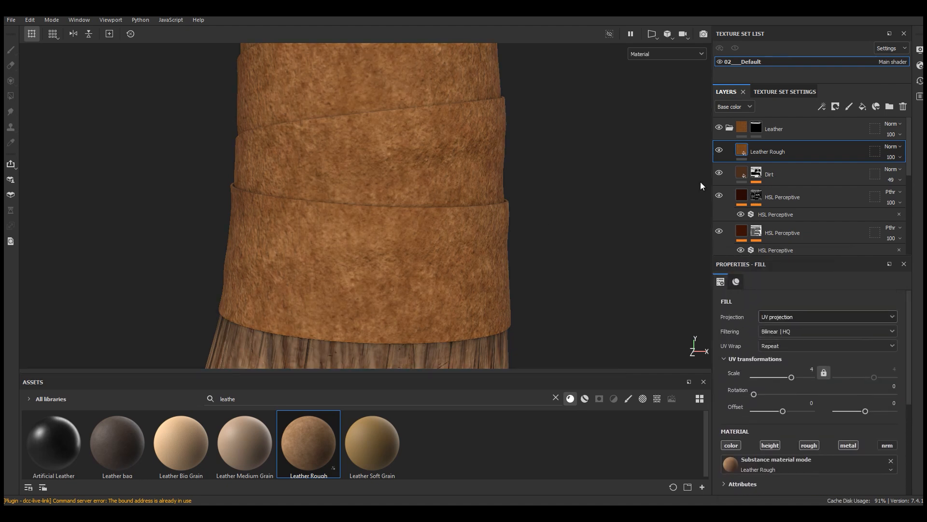
# Step: Create a folder named Damage at the top of the Leather folder and move the Leather Rough layer into it
pyautogui.scroll(-2, 379, 300)
pyautogui.click(890, 106)
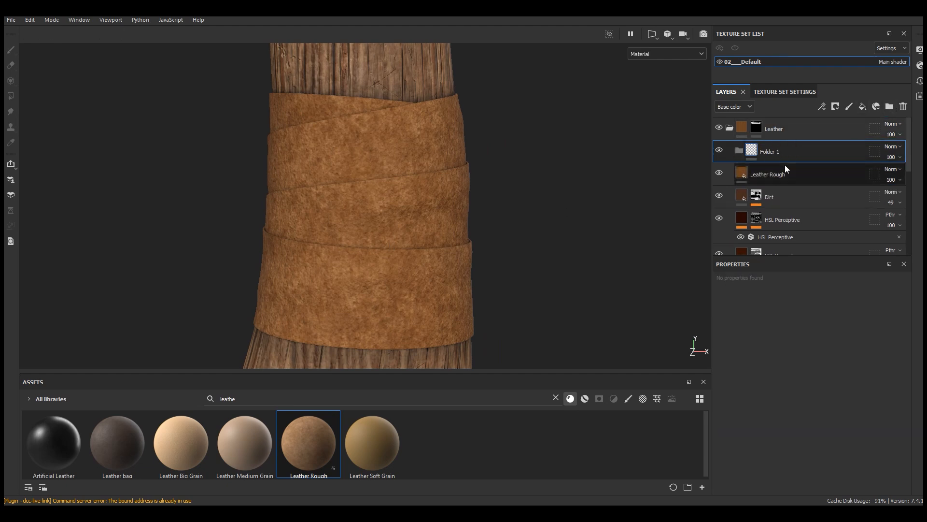
pyautogui.doubleClick(779, 152)
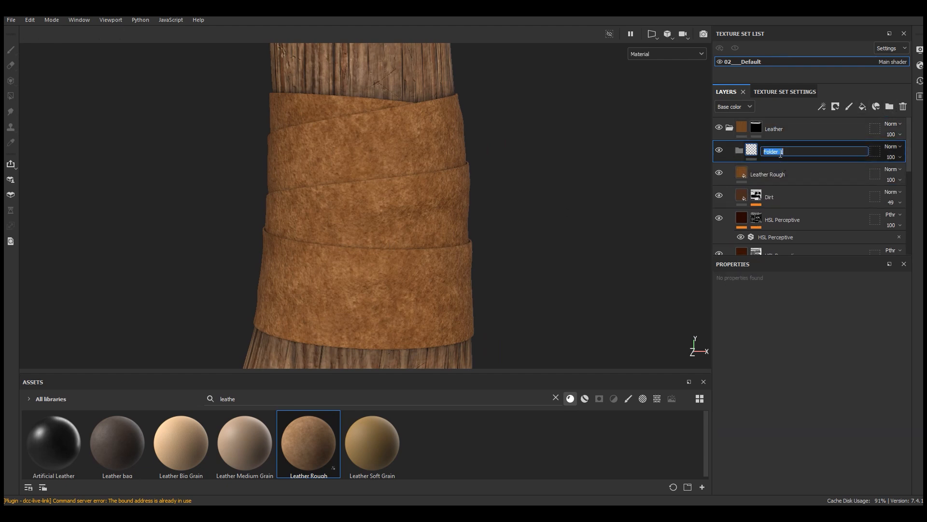
pyautogui.write('Damage')
pyautogui.press('Return')
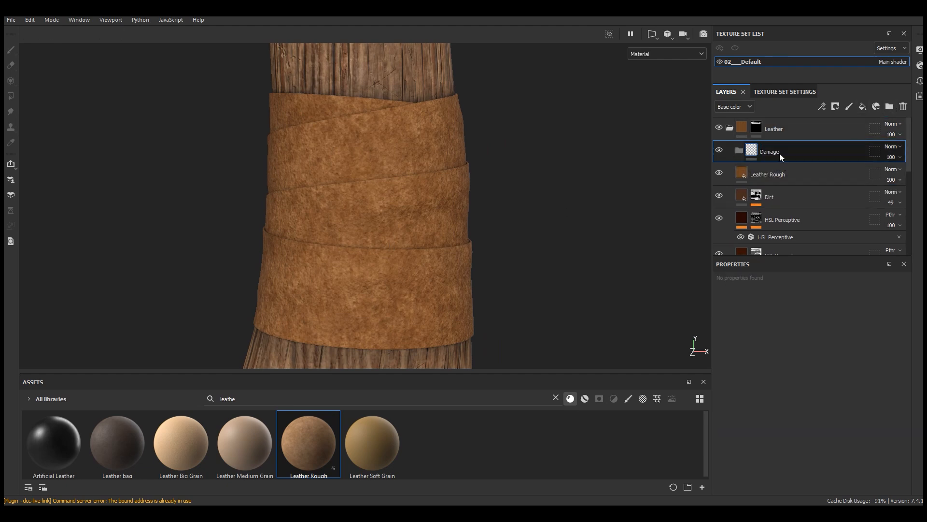
pyautogui.moveTo(778, 172); pyautogui.dragTo(774, 151)
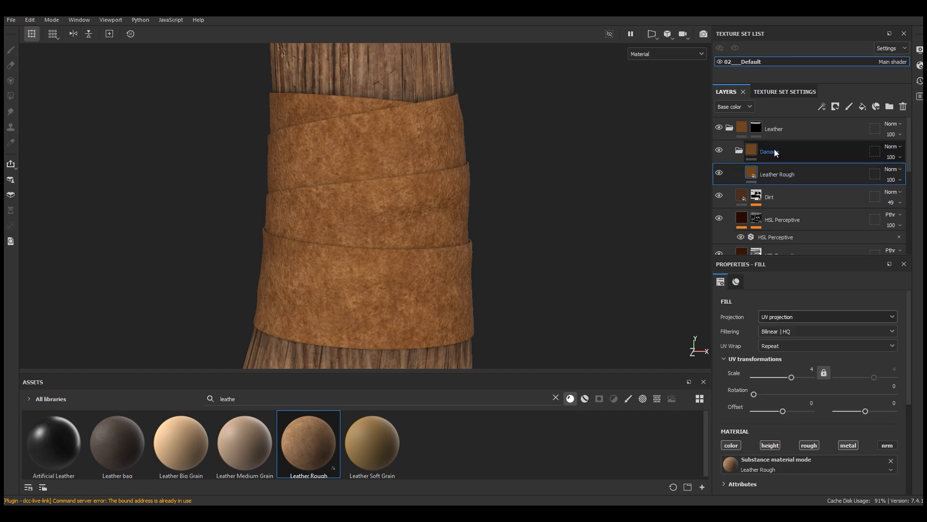
pyautogui.click(719, 149)
pyautogui.click(718, 150)
# Step: Add a black mask to the Damage folder
pyautogui.click(778, 151)
pyautogui.click(836, 106)
pyautogui.click(844, 128)
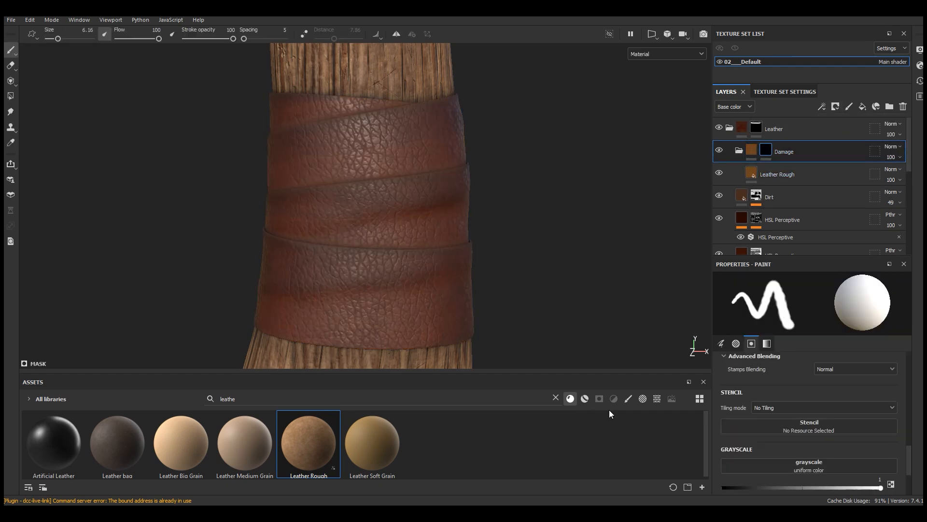
# Step: Apply the Edges Uber smart mask to the Damage folder and inspect the worn edges on the wraps
pyautogui.click(555, 397)
pyautogui.click(600, 399)
pyautogui.moveTo(587, 373); pyautogui.dragTo(587, 254)
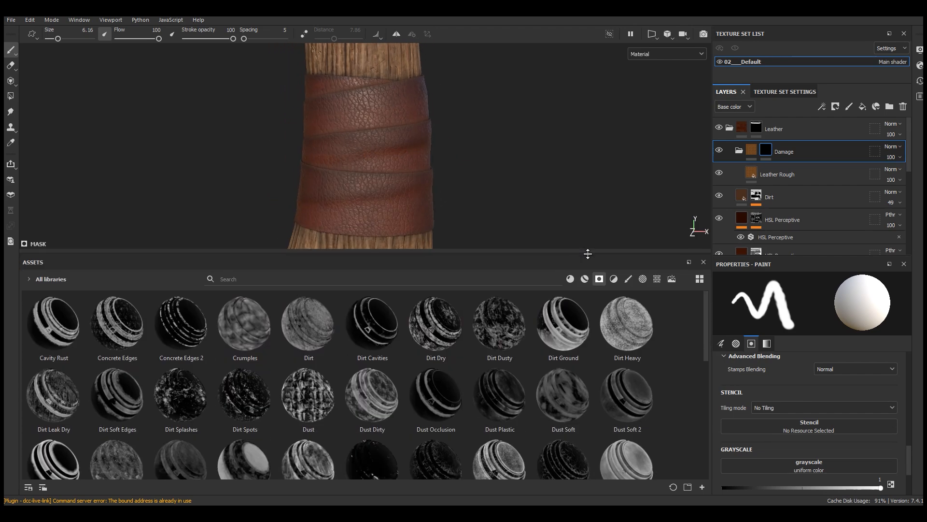
pyautogui.moveTo(123, 396)
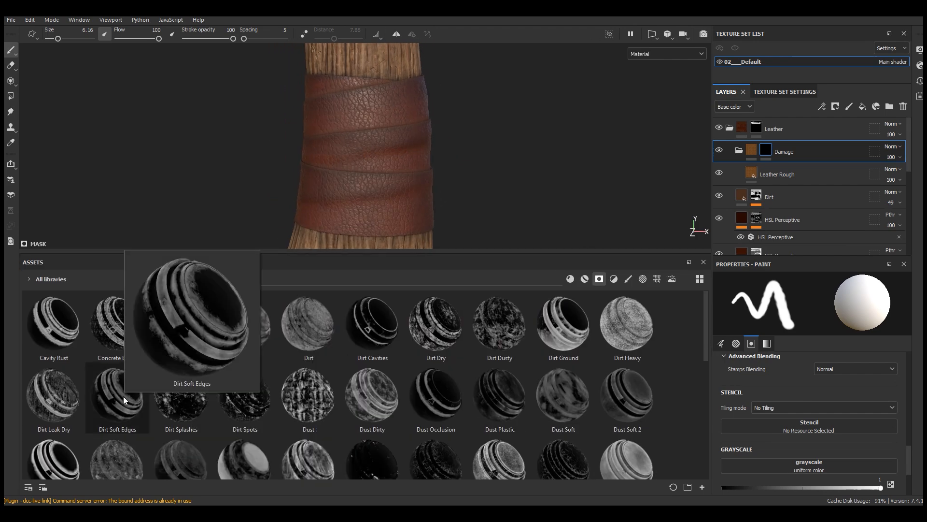
pyautogui.scroll(-3, 515, 405)
pyautogui.moveTo(300, 355)
pyautogui.moveTo(299, 355); pyautogui.dragTo(797, 152)
pyautogui.moveTo(440, 254); pyautogui.dragTo(428, 373)
pyautogui.scroll(3, 374, 228)
pyautogui.scroll(-4, 375, 227)
pyautogui.moveTo(375, 230)
pyautogui.keyDown('alt'); pyautogui.mouseDown()
pyautogui.moveTo(510, 236)
pyautogui.moveTo(318, 242)
pyautogui.mouseUp(); pyautogui.keyUp('alt')
# Step: Set the Damage mask's Mask Editor global balance to 0.58
pyautogui.click(813, 167)
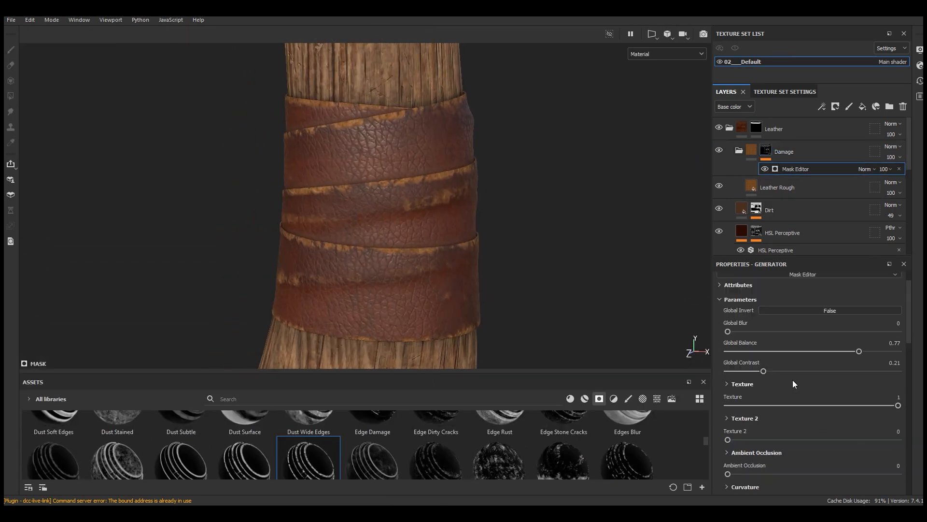
pyautogui.click(838, 351)
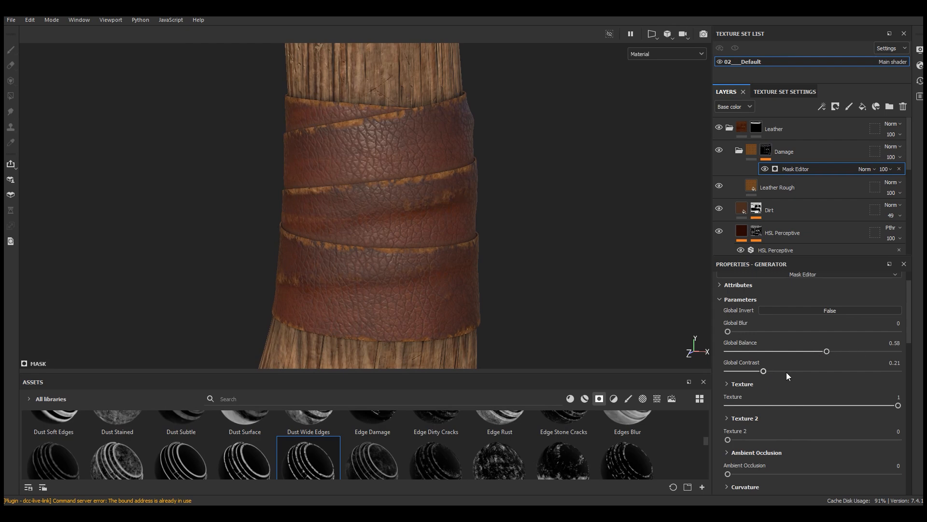
# Step: Set the Damage mask's Mask Editor to Texture 2 0.59, global balance 0.35 and global contrast 0.25
pyautogui.moveTo(836, 352); pyautogui.dragTo(837, 352)
pyautogui.moveTo(728, 440); pyautogui.dragTo(829, 438)
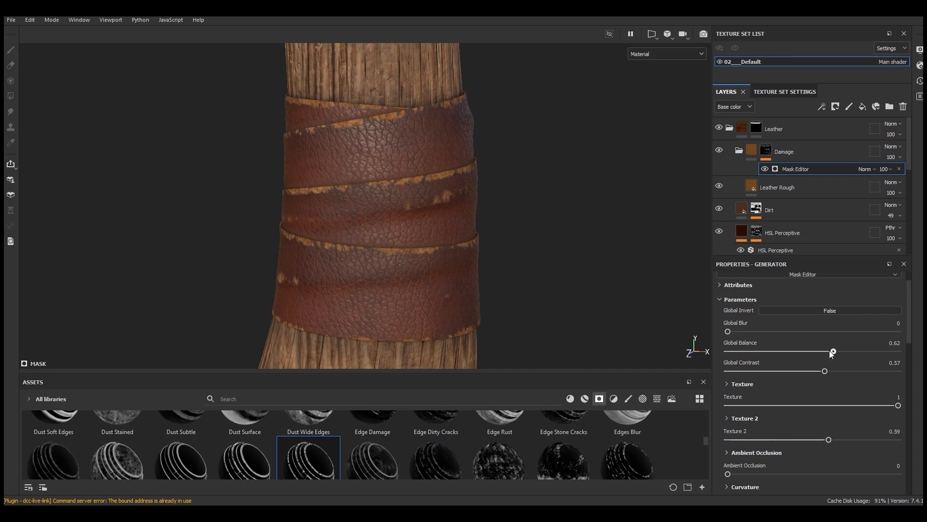
pyautogui.click(766, 374)
pyautogui.moveTo(909, 332); pyautogui.dragTo(909, 346)
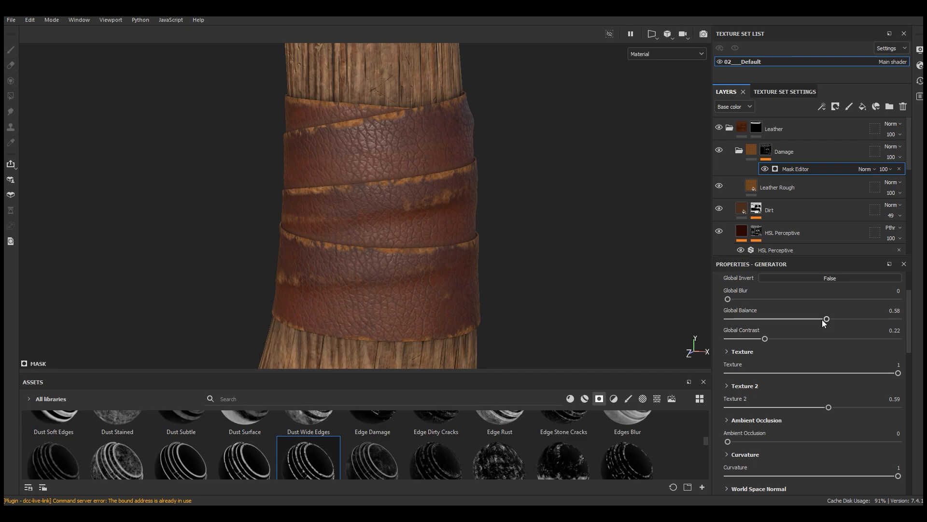
pyautogui.moveTo(775, 319); pyautogui.dragTo(787, 319)
pyautogui.click(770, 339)
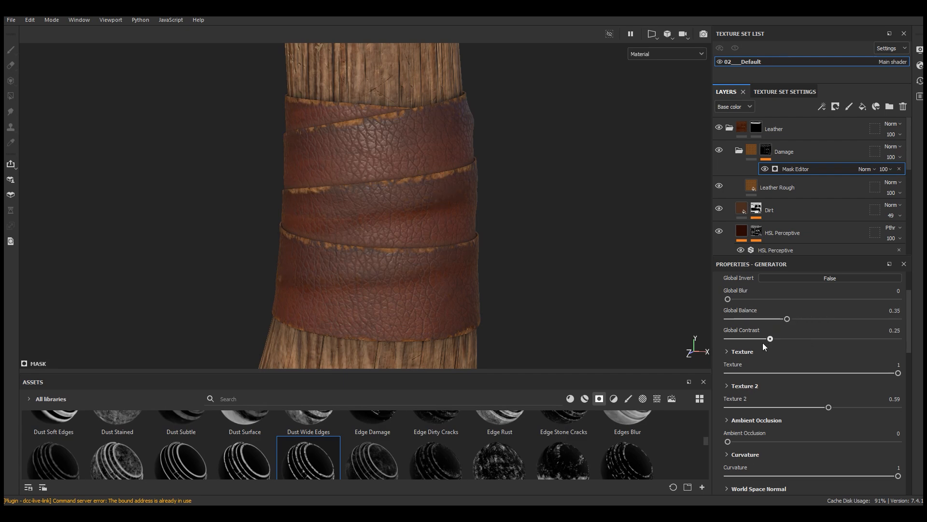
# Step: Darken the colour of the Leather Rough layer in the Damage folder to brown 563415
pyautogui.click(792, 189)
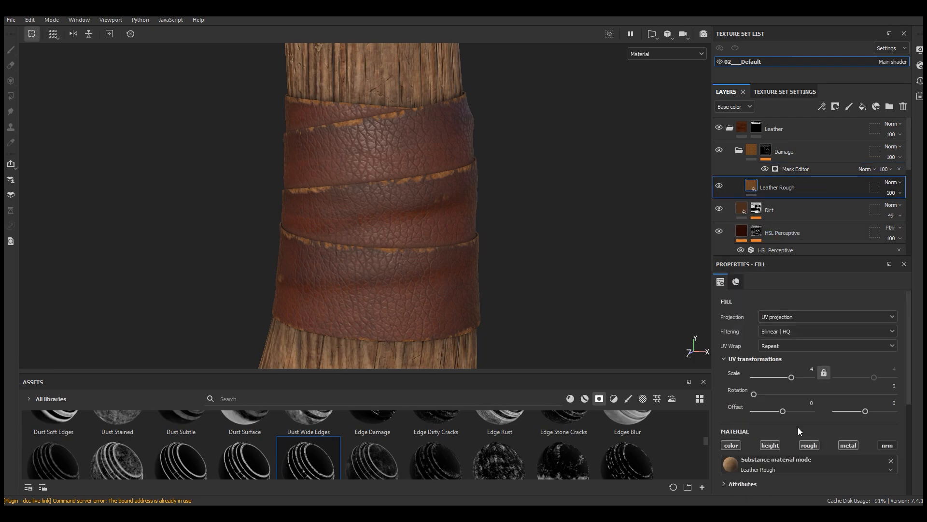
pyautogui.click(796, 450)
pyautogui.click(703, 451)
pyautogui.scroll(3, 393, 243)
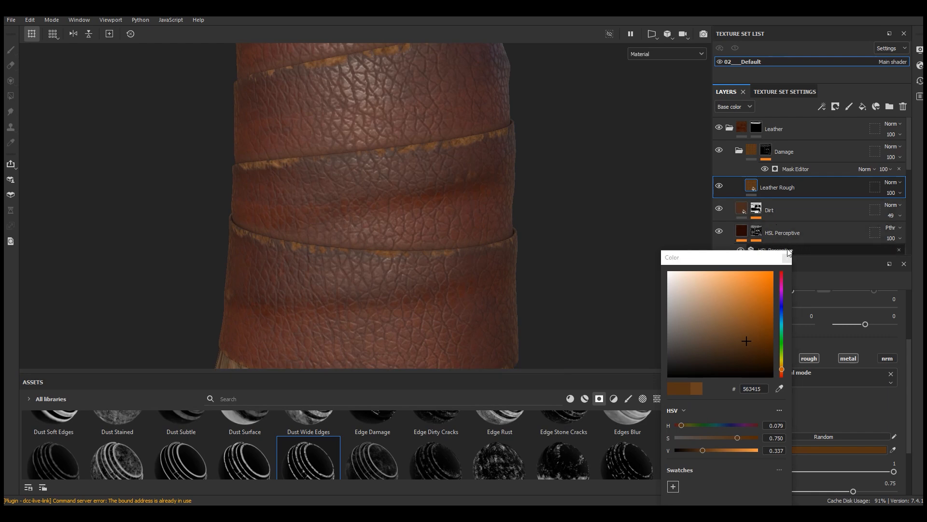
pyautogui.click(463, 262)
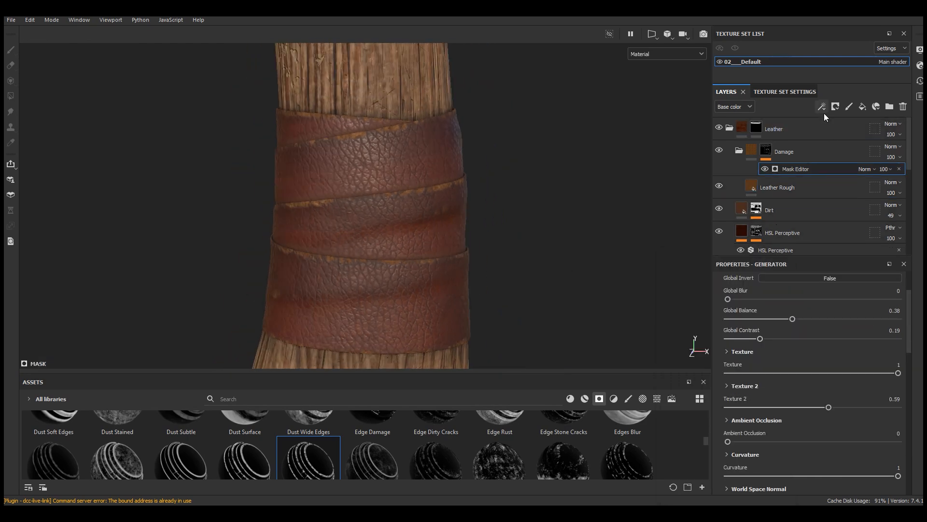
# Step: Add a fill to the Damage mask and assign the Grunge Scratches Rough texture to its grayscale
pyautogui.click(822, 106)
pyautogui.click(839, 144)
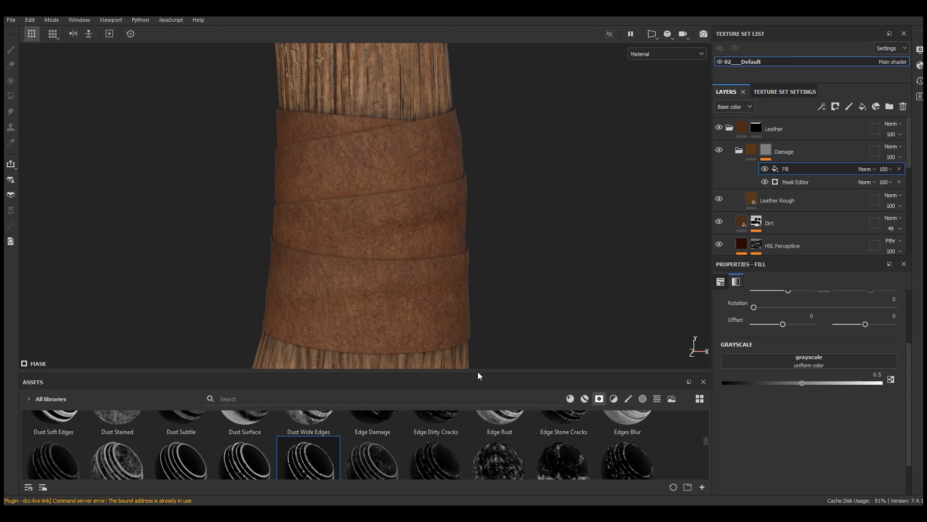
pyautogui.moveTo(480, 373); pyautogui.dragTo(479, 296)
pyautogui.click(657, 322)
pyautogui.click(420, 322)
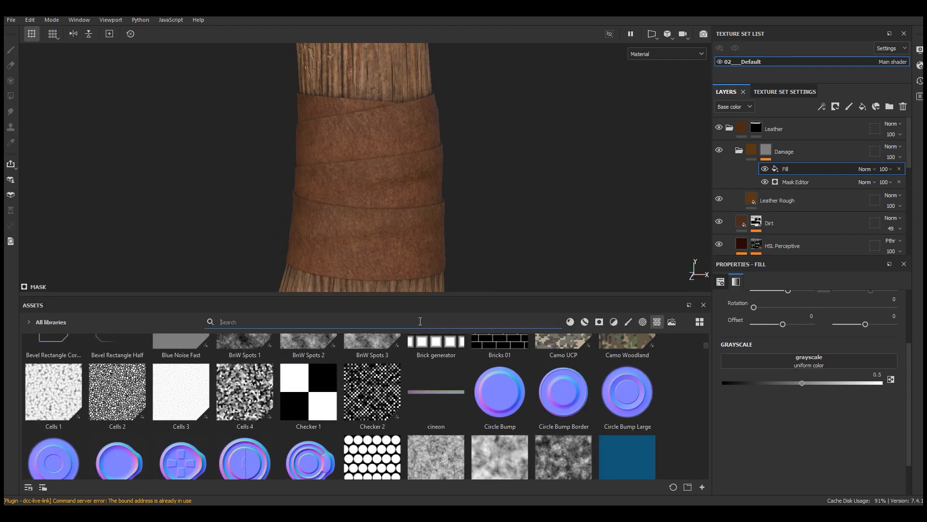
pyautogui.write('scrat')
pyautogui.moveTo(564, 365); pyautogui.dragTo(821, 362)
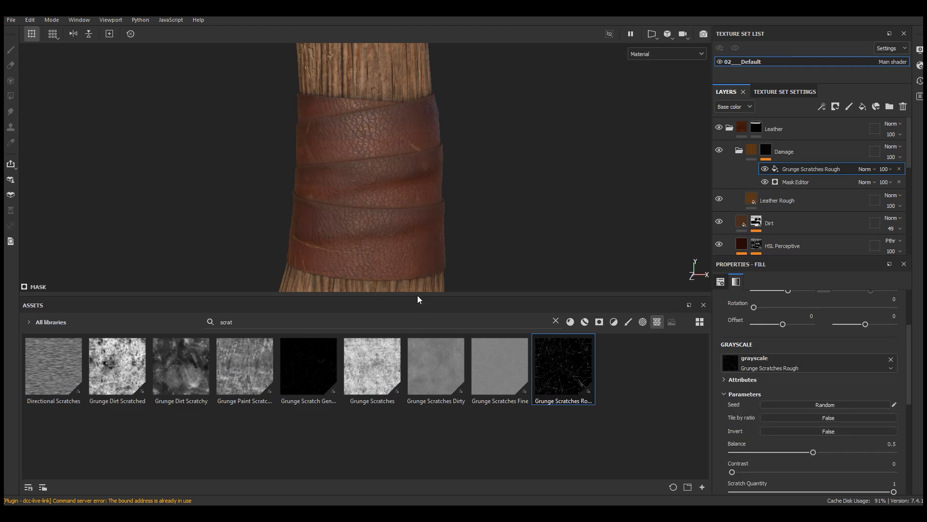
pyautogui.moveTo(420, 297); pyautogui.dragTo(419, 373)
# Step: Set the Grunge Scratches Rough fill to tri-planar projection and increase its UV scale
pyautogui.scroll(5, 784, 355)
pyautogui.click(786, 317)
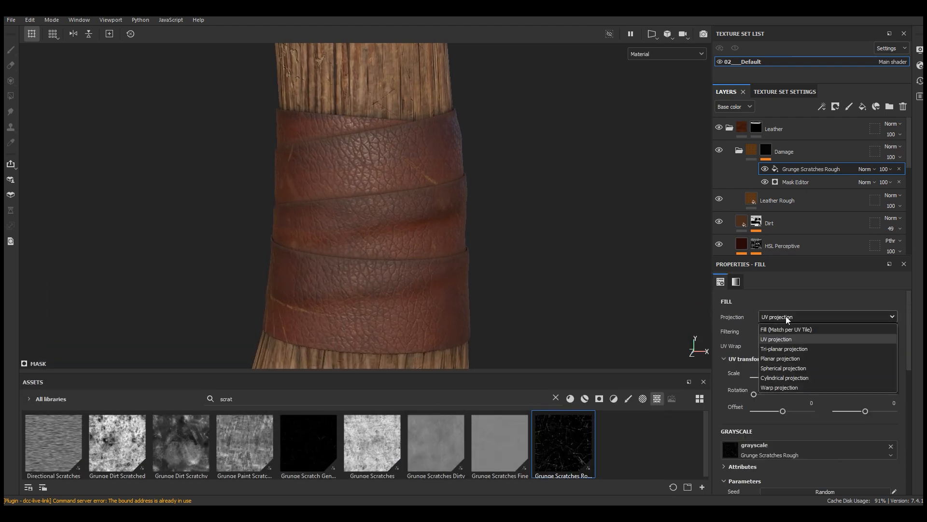
pyautogui.click(783, 349)
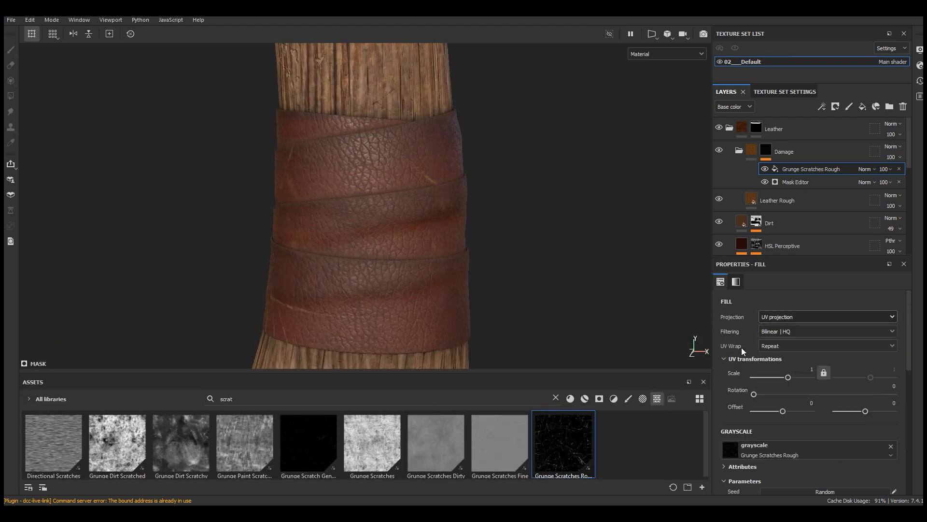
pyautogui.click(657, 54)
pyautogui.click(648, 151)
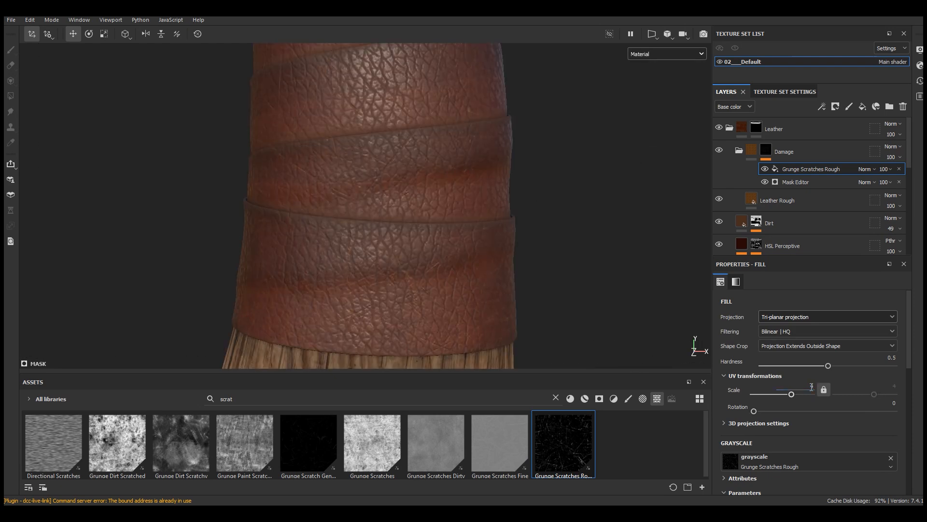
# Step: Tune the scratch grunge to scratch length 0.67, balance 0.64 and contrast 0.43
pyautogui.scroll(-10, 851, 419)
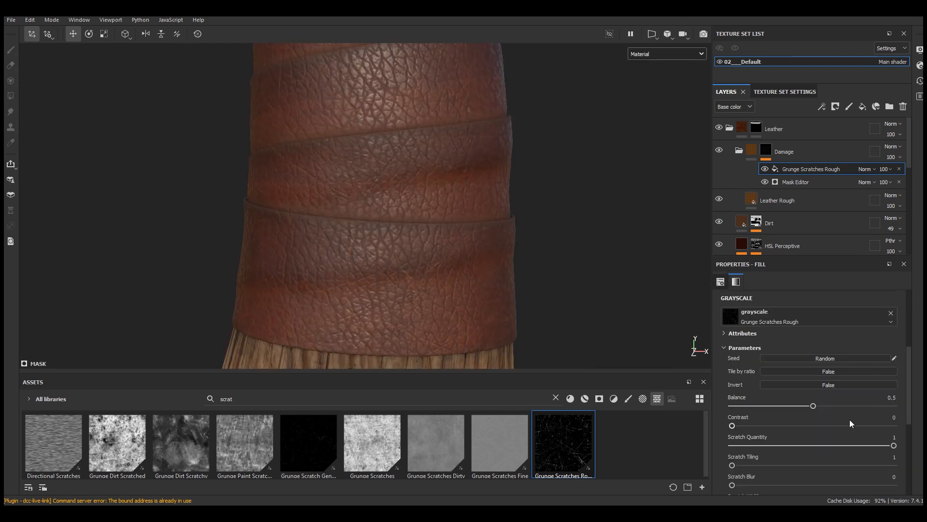
pyautogui.moveTo(894, 438); pyautogui.dragTo(843, 438)
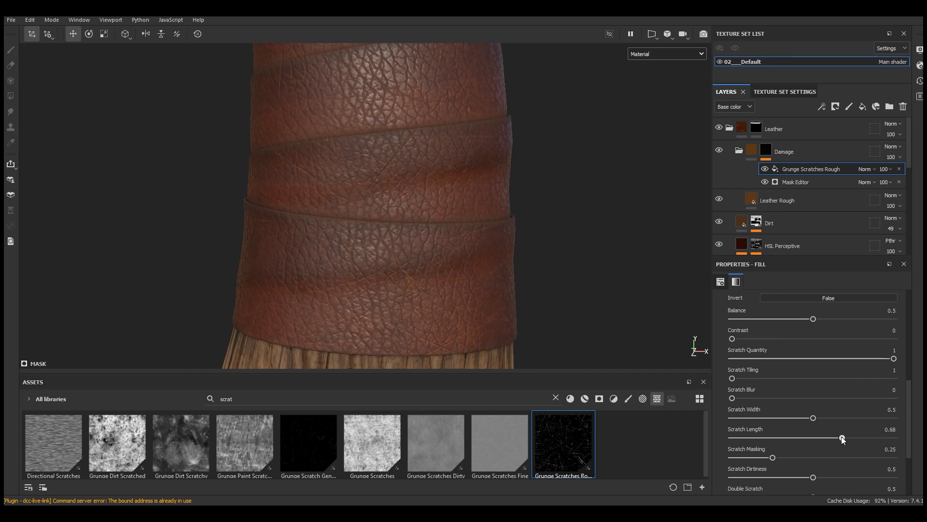
pyautogui.scroll(-1, 909, 394)
pyautogui.scroll(2, 909, 395)
pyautogui.moveTo(814, 328); pyautogui.dragTo(836, 328)
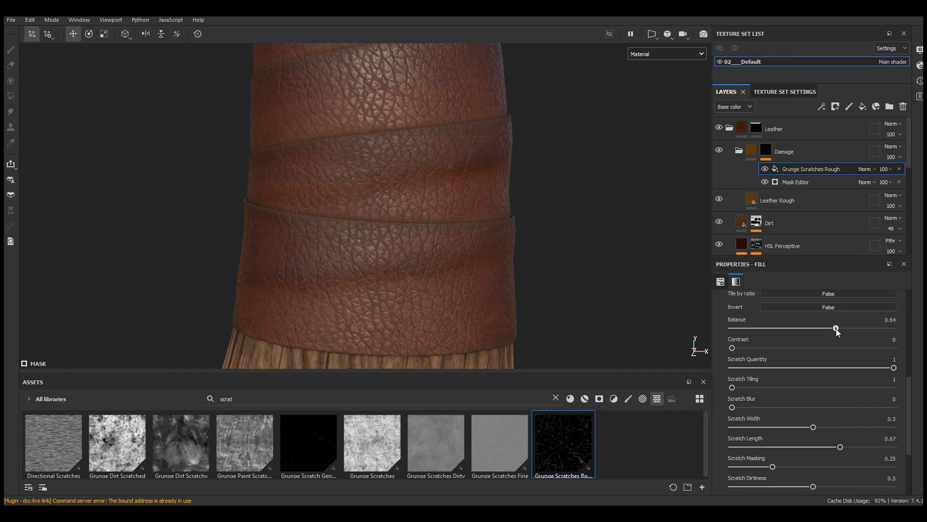
pyautogui.moveTo(732, 348); pyautogui.dragTo(803, 349)
# Step: Set the Grunge Scratches Rough blending mode to Screen and inspect the scratches and edges on the wraps
pyautogui.scroll(-4, 444, 303)
pyautogui.keyDown('alt'); pyautogui.moveTo(445, 303); pyautogui.dragTo(469, 306); pyautogui.keyUp('alt')
pyautogui.scroll(3, 453, 313)
pyautogui.scroll(2, 453, 313)
pyautogui.click(862, 169)
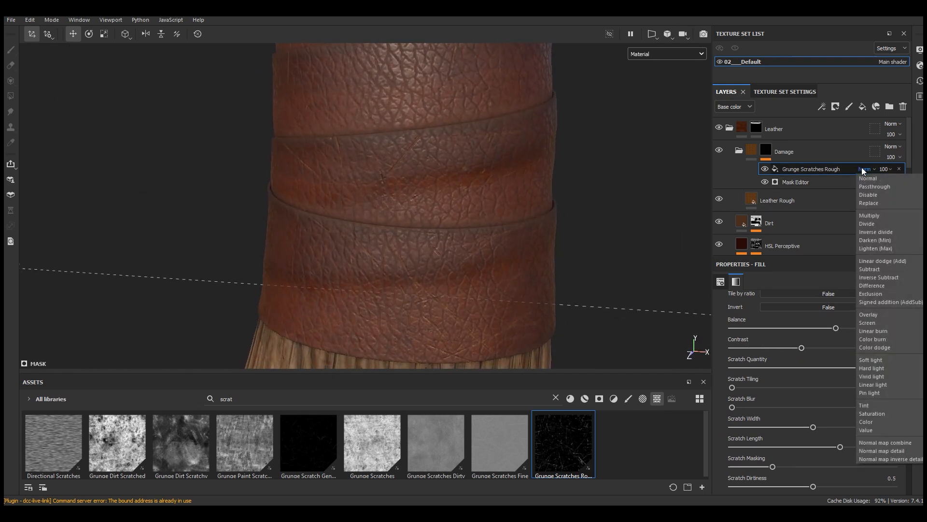
pyautogui.click(868, 322)
pyautogui.scroll(-2, 472, 329)
pyautogui.keyDown('alt'); pyautogui.moveTo(486, 148); pyautogui.dragTo(476, 169); pyautogui.keyUp('alt')
pyautogui.keyDown('alt'); pyautogui.moveTo(476, 169); pyautogui.dragTo(483, 215, button='middle'); pyautogui.keyUp('alt')
pyautogui.scroll(2, 484, 214)
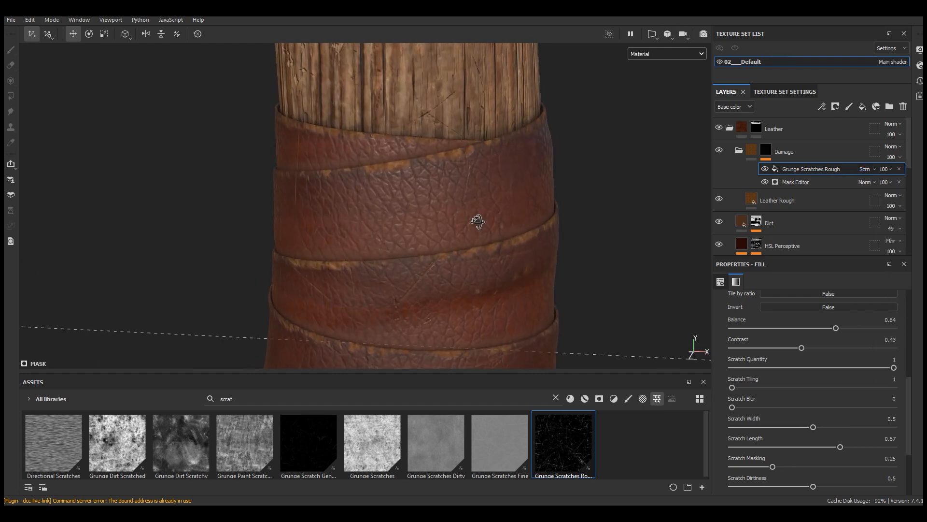
# Step: Add a Metal Edge Wear generator to the Damage mask and set its blending mode to Screen
pyautogui.click(822, 106)
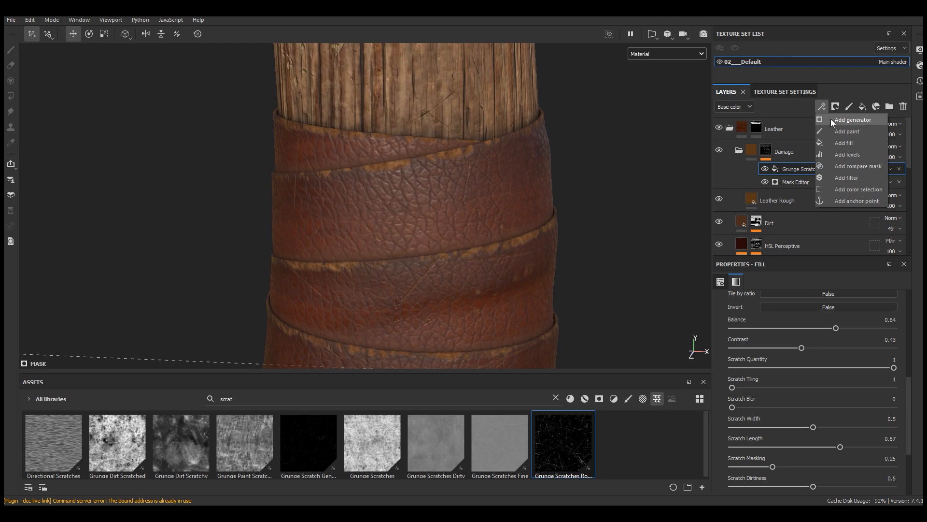
pyautogui.click(831, 119)
pyautogui.click(814, 295)
pyautogui.click(880, 381)
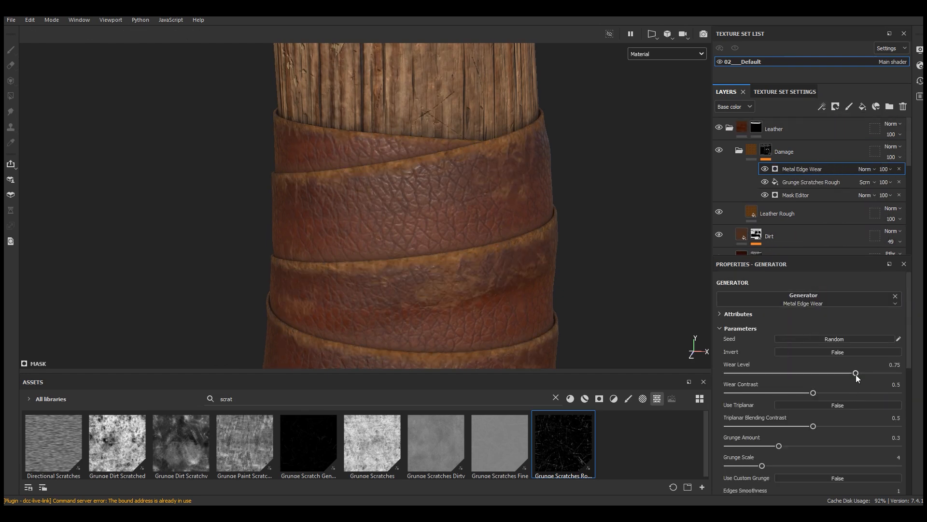
pyautogui.click(864, 169)
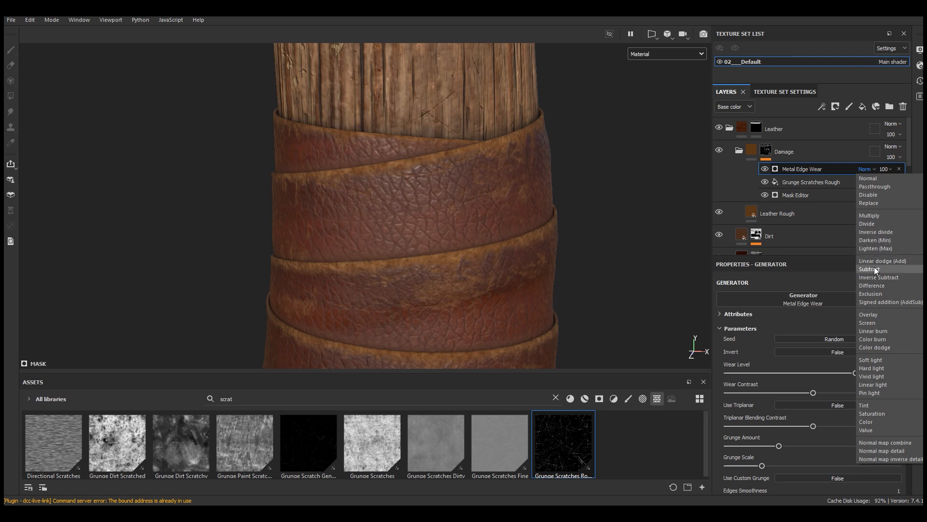
pyautogui.click(869, 323)
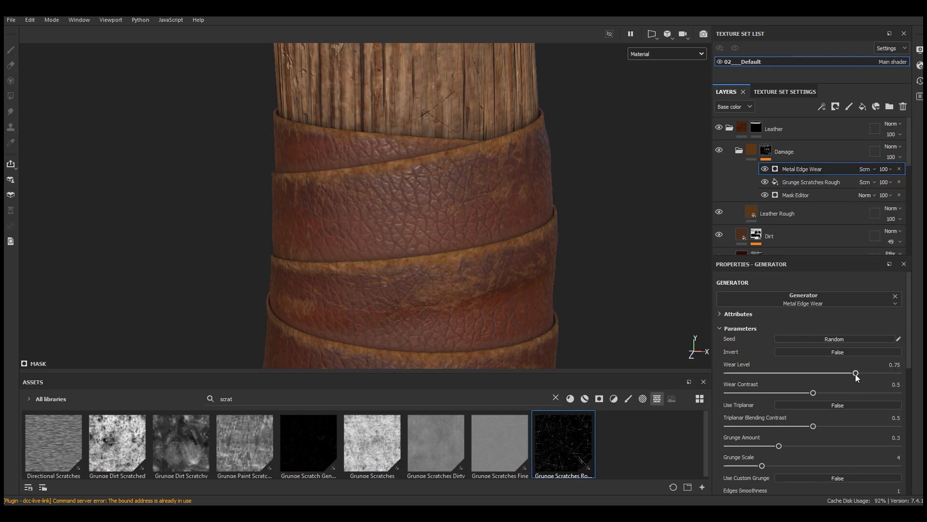
# Step: Set Metal Edge Wear to wear level 0.31 and wear contrast 1, with its opacity at 13
pyautogui.moveTo(789, 375); pyautogui.dragTo(899, 394)
pyautogui.click(889, 169)
pyautogui.moveTo(922, 187); pyautogui.dragTo(885, 191)
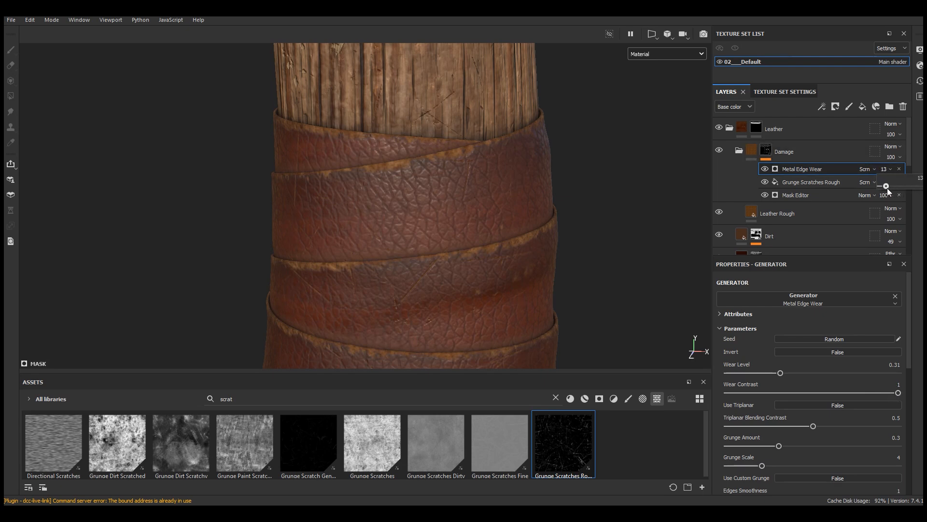
# Step: Add a Sharpen filter on top of the Damage mask effects and set its intensity to 0.89
pyautogui.scroll(-3, 396, 140)
pyautogui.moveTo(473, 251)
pyautogui.keyDown('alt'); pyautogui.mouseDown()
pyautogui.moveTo(561, 230)
pyautogui.moveTo(377, 251)
pyautogui.moveTo(448, 243)
pyautogui.moveTo(435, 245)
pyautogui.mouseUp(); pyautogui.keyUp('alt')
pyautogui.click(821, 106)
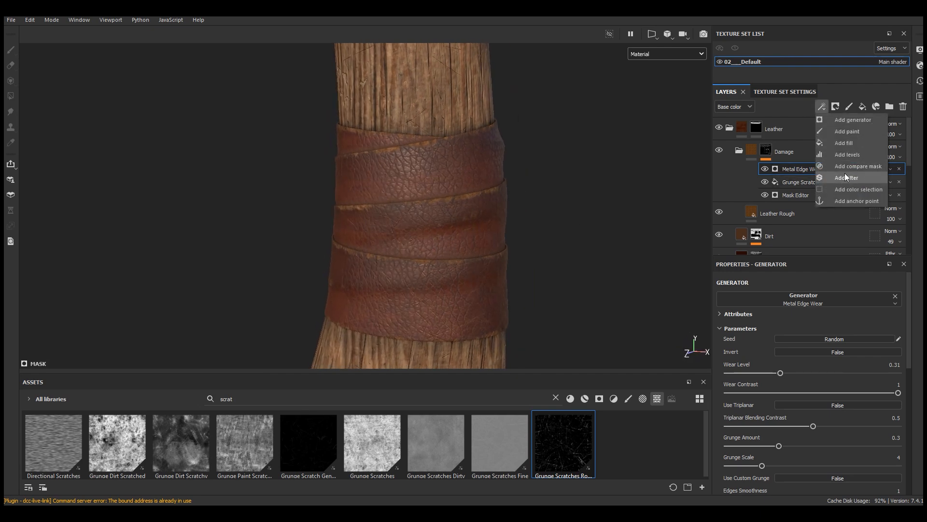
pyautogui.click(846, 177)
pyautogui.click(812, 296)
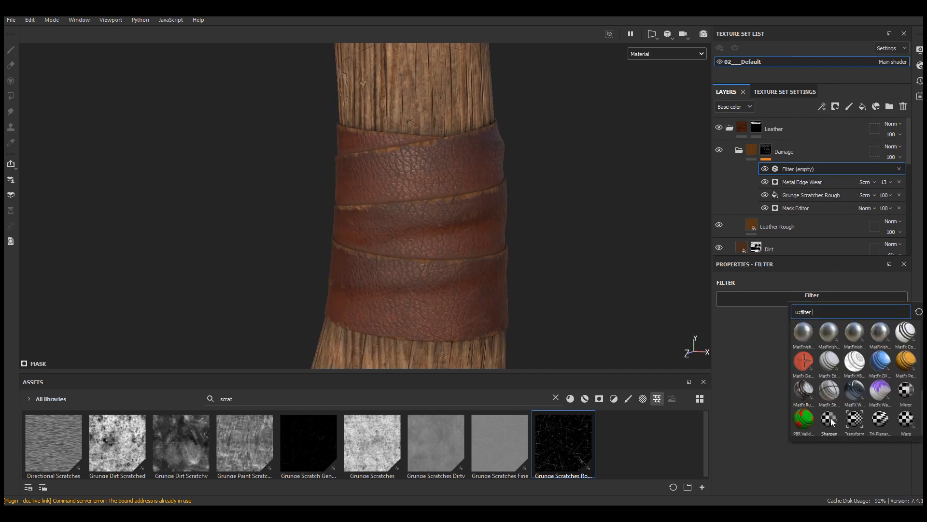
pyautogui.click(829, 419)
pyautogui.scroll(5, 450, 206)
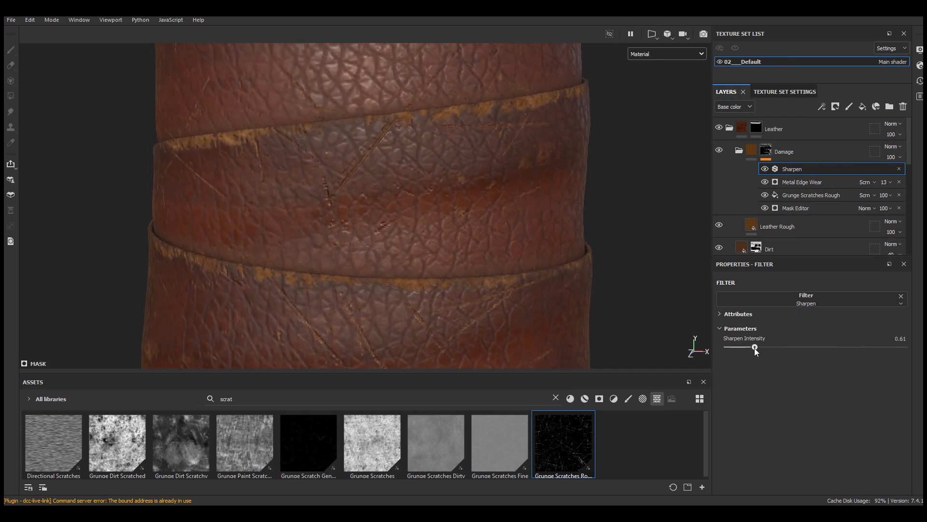
pyautogui.moveTo(756, 348); pyautogui.dragTo(768, 349)
# Step: Adjust the Damage mask's Mask Editor to global balance 0.32, global contrast 0.19 and Texture 2 0.37
pyautogui.scroll(-5, 384, 253)
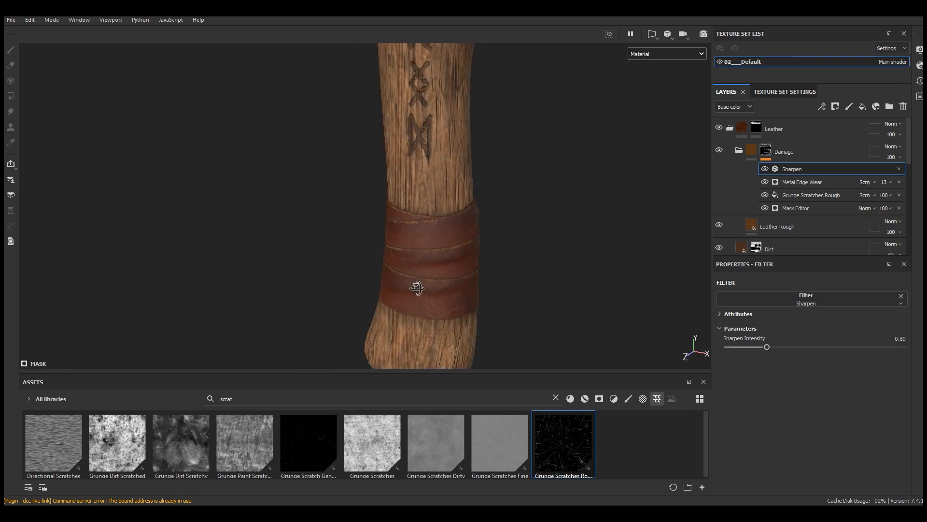
pyautogui.keyDown('alt'); pyautogui.moveTo(471, 265); pyautogui.dragTo(486, 409, button='middle'); pyautogui.keyUp('alt')
pyautogui.keyDown('alt'); pyautogui.moveTo(440, 191); pyautogui.dragTo(459, 238); pyautogui.keyUp('alt')
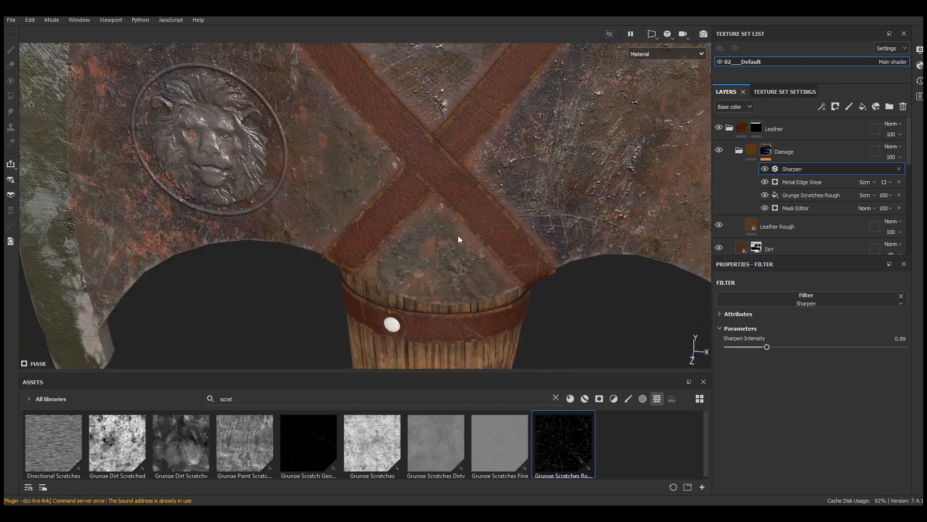
pyautogui.keyDown('alt'); pyautogui.moveTo(459, 238); pyautogui.dragTo(463, 174, button='right'); pyautogui.keyUp('alt')
pyautogui.keyDown('alt'); pyautogui.moveTo(464, 174); pyautogui.dragTo(466, 208); pyautogui.keyUp('alt')
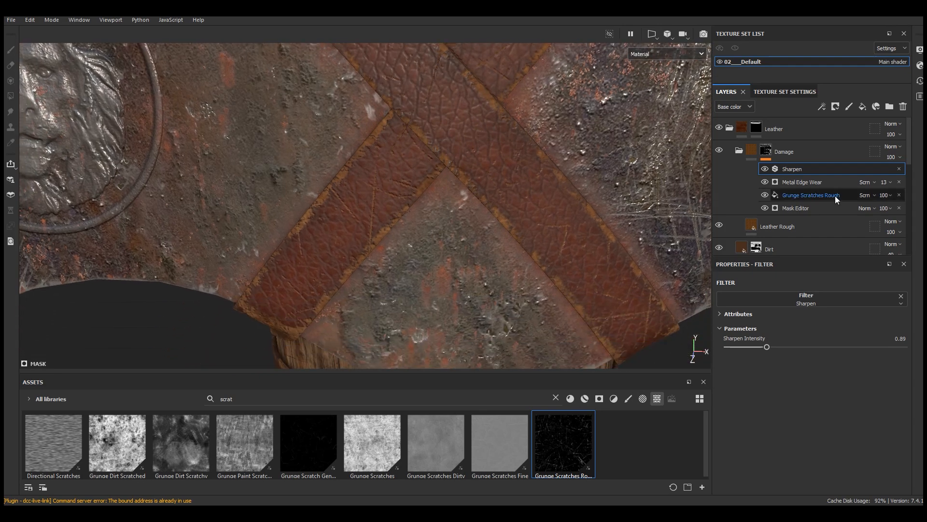
pyautogui.click(803, 207)
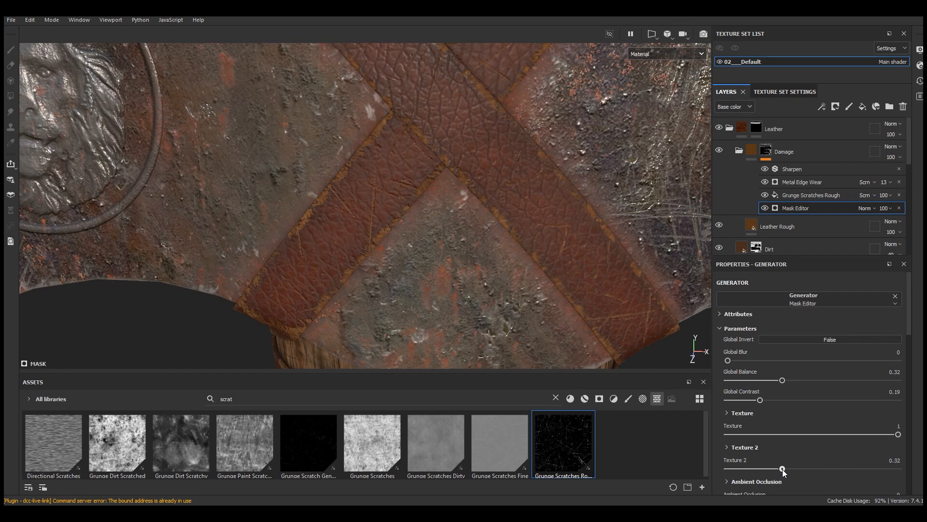
# Step: Inspect the leather damage on the crossed straps of the axe head, the handle wraps and the band with the rivet
pyautogui.keyDown('alt'); pyautogui.moveTo(409, 92); pyautogui.dragTo(419, 193, button='right'); pyautogui.keyUp('alt')
pyautogui.moveTo(418, 193)
pyautogui.keyDown('alt'); pyautogui.mouseDown()
pyautogui.moveTo(507, 208)
pyautogui.moveTo(402, 186)
pyautogui.mouseUp(); pyautogui.keyUp('alt')
pyautogui.keyDown('alt'); pyautogui.moveTo(402, 186); pyautogui.dragTo(407, 117, button='right'); pyautogui.keyUp('alt')
pyautogui.keyDown('alt'); pyautogui.moveTo(407, 117); pyautogui.dragTo(435, 187); pyautogui.keyUp('alt')
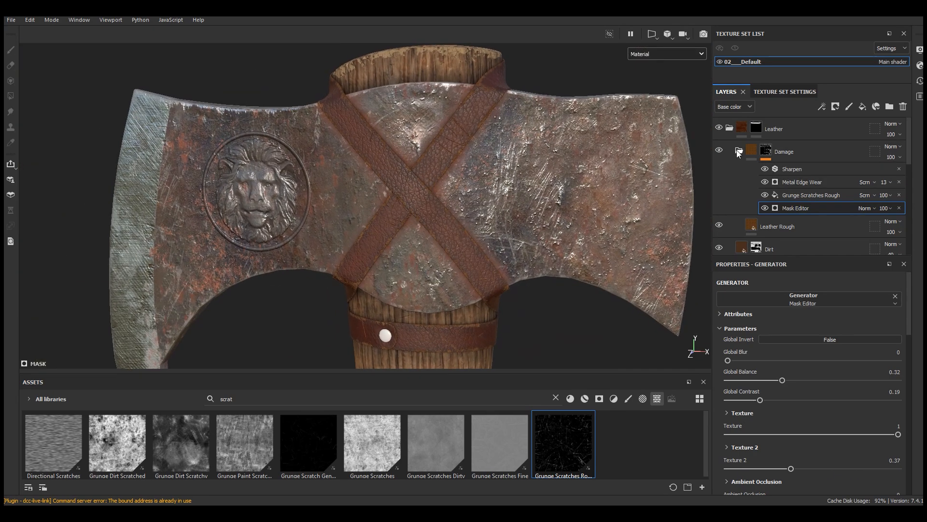
pyautogui.keyDown('alt'); pyautogui.moveTo(400, 183); pyautogui.dragTo(399, 157, button='right'); pyautogui.keyUp('alt')
pyautogui.keyDown('alt'); pyautogui.moveTo(399, 156); pyautogui.dragTo(435, 302); pyautogui.keyUp('alt')
pyautogui.keyDown('alt'); pyautogui.moveTo(434, 302); pyautogui.dragTo(468, 83, button='middle'); pyautogui.keyUp('alt')
pyautogui.keyDown('alt'); pyautogui.moveTo(463, 241); pyautogui.dragTo(450, 285, button='right'); pyautogui.keyUp('alt')
pyautogui.keyDown('alt'); pyautogui.moveTo(449, 286); pyautogui.dragTo(508, 279); pyautogui.keyUp('alt')
pyautogui.keyDown('alt'); pyautogui.moveTo(492, 134); pyautogui.dragTo(487, 362, button='middle'); pyautogui.keyUp('alt')
pyautogui.keyDown('alt'); pyautogui.moveTo(445, 155); pyautogui.dragTo(422, 292, button='middle'); pyautogui.keyUp('alt')
pyautogui.scroll(5, 369, 262)
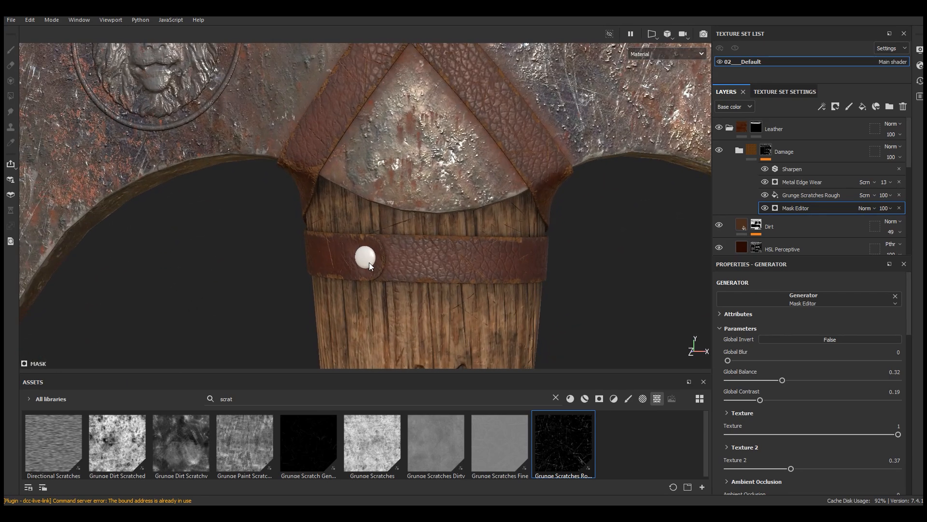
pyautogui.scroll(3, 347, 259)
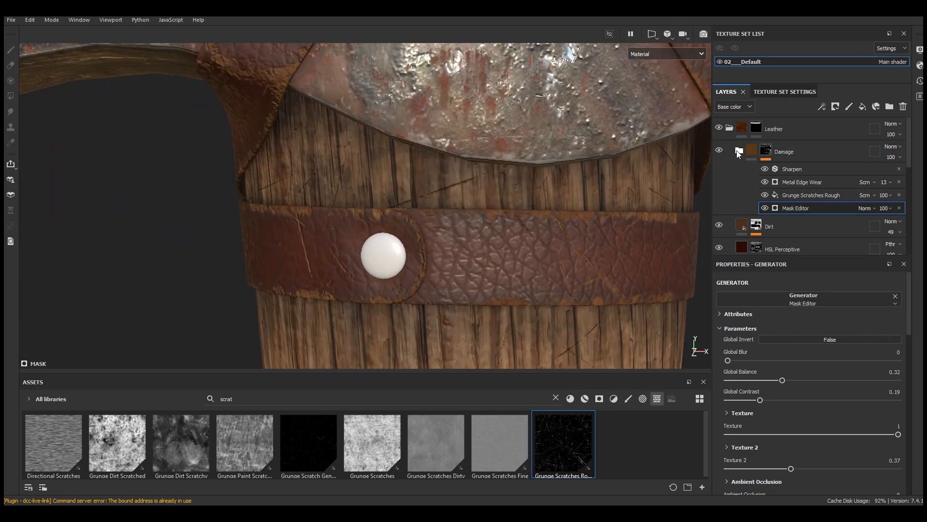
# Step: Add the Bronze Armor smart material above the collapsed Leather folder and give it a black mask
pyautogui.click(731, 128)
pyautogui.click(556, 397)
pyautogui.click(584, 398)
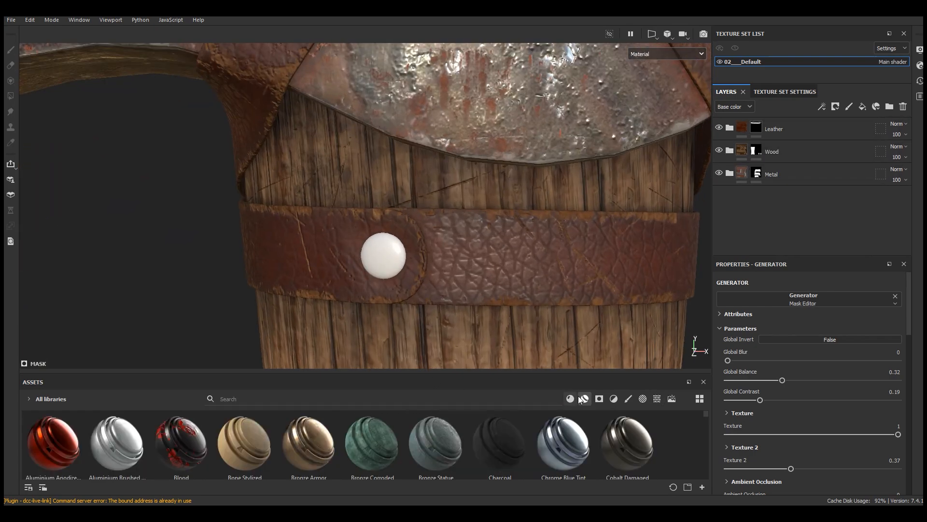
pyautogui.moveTo(561, 374); pyautogui.dragTo(561, 312)
pyautogui.press('1')
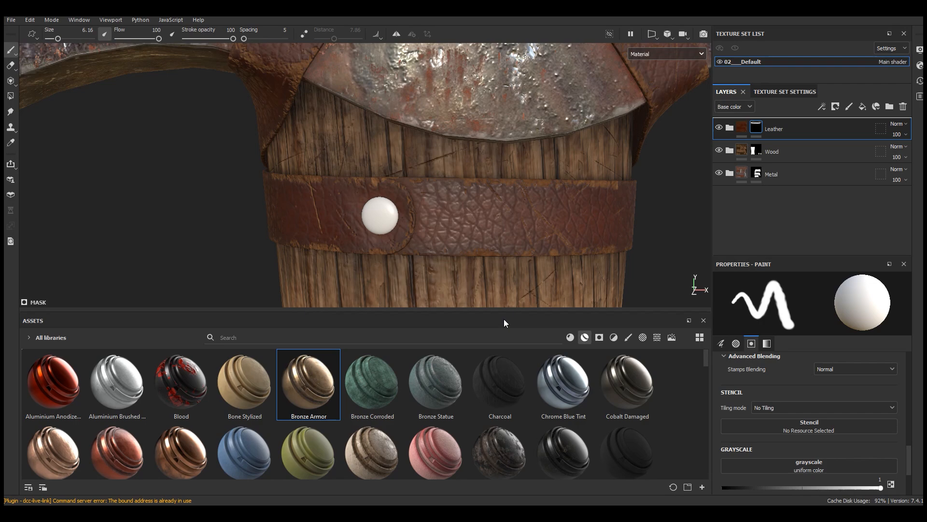
pyautogui.moveTo(503, 315); pyautogui.dragTo(503, 374)
pyautogui.click(837, 107)
pyautogui.click(851, 133)
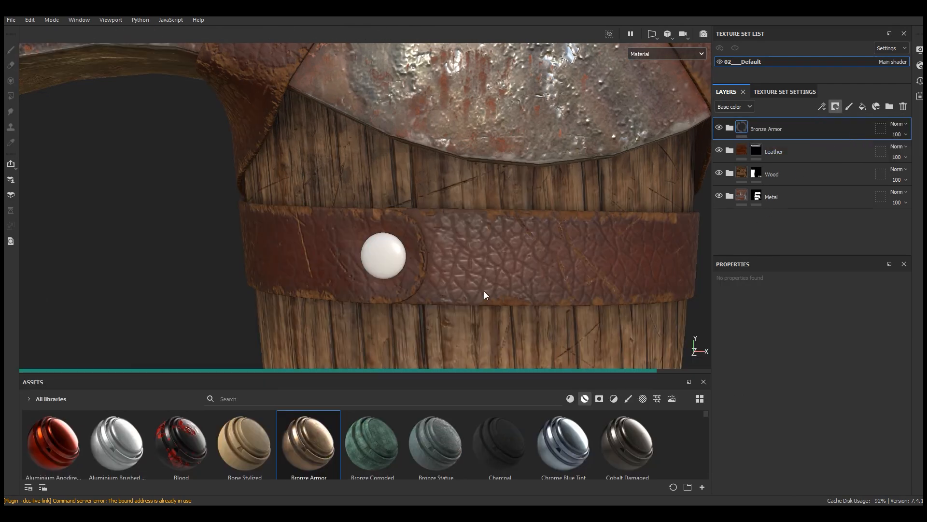
# Step: Fill the rivets on the upper leather band and the handle wrap into the Bronze Armor mask with whole-mesh polygon fill at white
pyautogui.press('1')
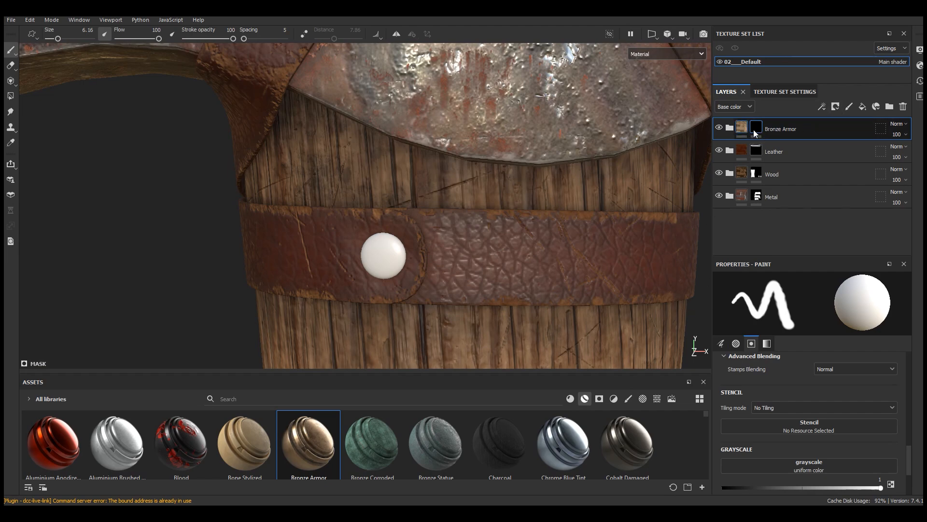
pyautogui.click(11, 96)
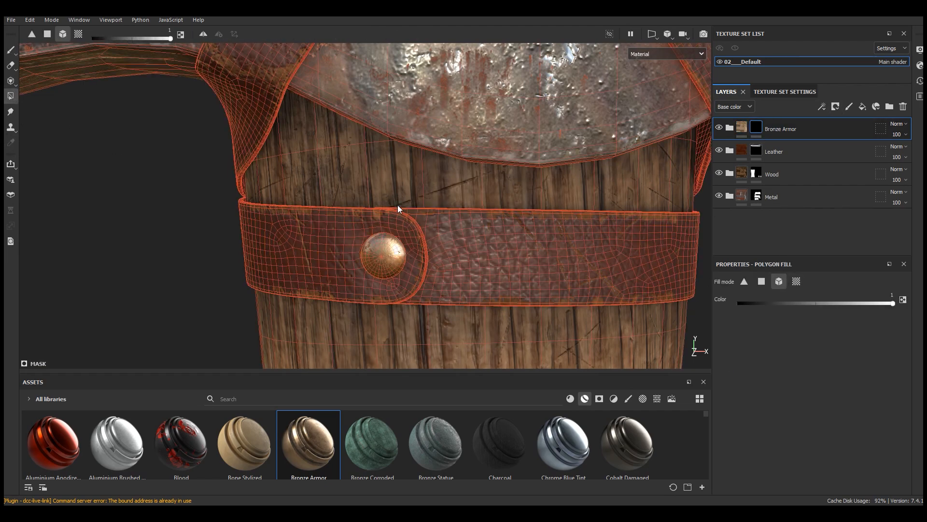
pyautogui.scroll(-10, 398, 207)
pyautogui.keyDown('alt'); pyautogui.moveTo(524, 305); pyautogui.dragTo(418, 358); pyautogui.keyUp('alt')
pyautogui.scroll(2, 418, 360)
pyautogui.scroll(8, 430, 250)
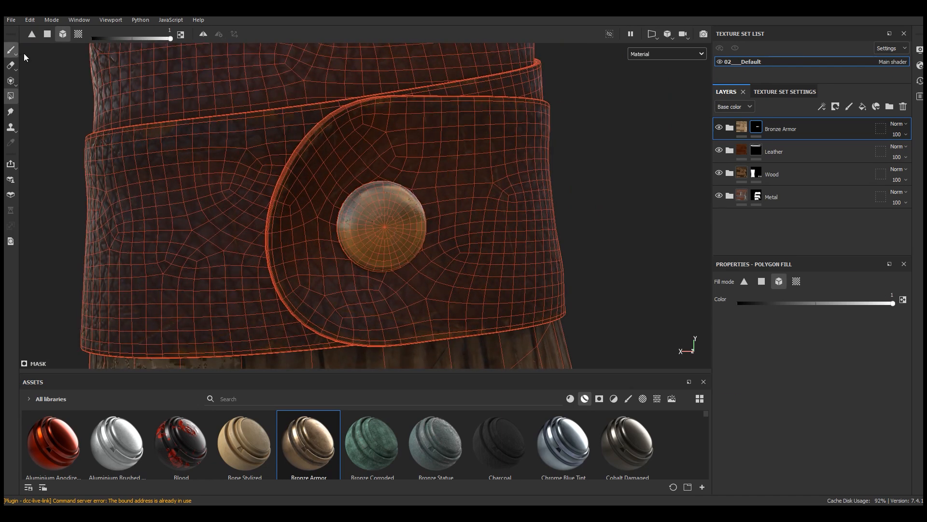
pyautogui.click(14, 51)
# Step: Show the whole axe from the front in an enlarged viewport with the surrounding panels hidden
pyautogui.scroll(-10, 430, 305)
pyautogui.keyDown('alt'); pyautogui.moveTo(267, 286); pyautogui.dragTo(803, 267); pyautogui.keyUp('alt')
pyautogui.scroll(2, 344, 102)
pyautogui.scroll(-6, 344, 103)
pyautogui.keyDown('alt'); pyautogui.moveTo(414, 207); pyautogui.dragTo(394, 154); pyautogui.keyUp('alt')
pyautogui.keyDown('alt'); pyautogui.moveTo(420, 162); pyautogui.dragTo(414, 182, button='middle'); pyautogui.keyUp('alt')
pyautogui.press('Tab')
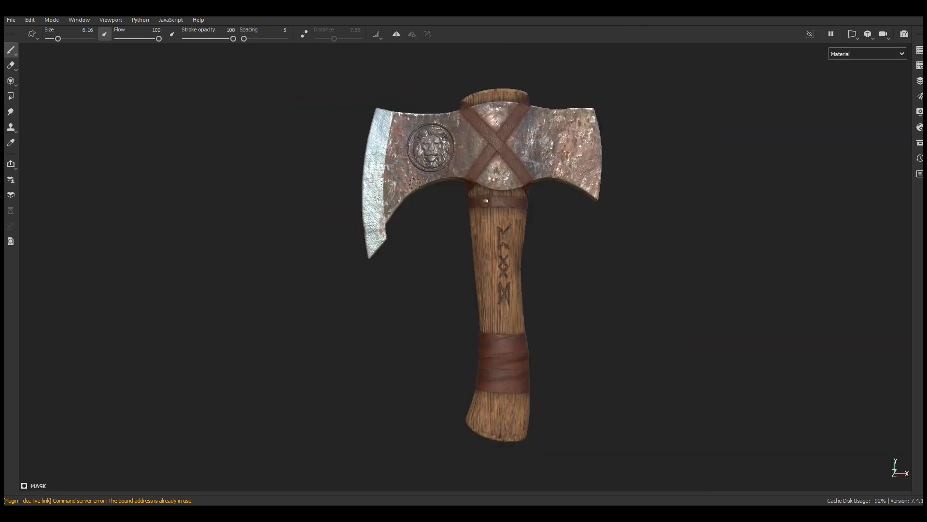
# Step: Examine the textured axe up close and as a whole, covering the head, lion emblem, crossed straps, bronze rivet, runes and handle wrap
pyautogui.scroll(4, 515, 238)
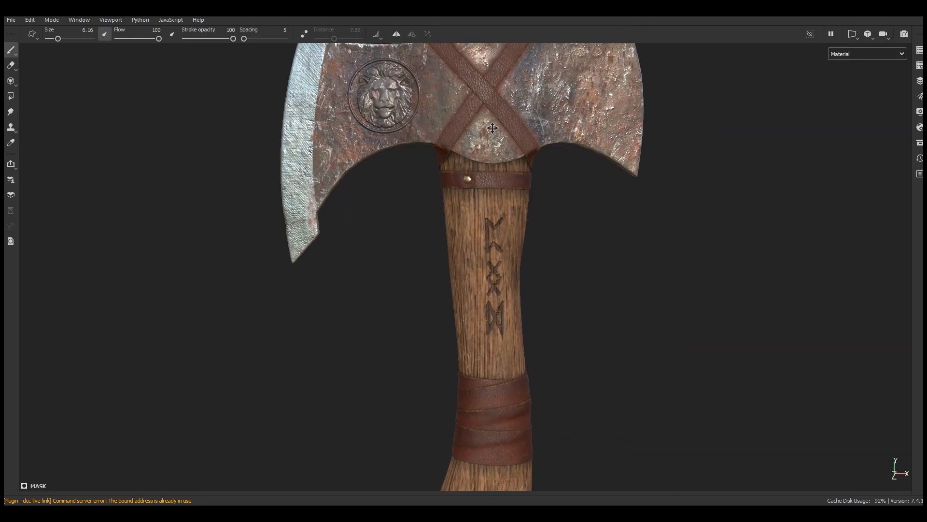
pyautogui.keyDown('alt'); pyautogui.moveTo(483, 72); pyautogui.dragTo(470, 163, button='middle'); pyautogui.keyUp('alt')
pyautogui.scroll(1, 470, 164)
pyautogui.scroll(4, 470, 164)
pyautogui.keyDown('alt'); pyautogui.moveTo(472, 167); pyautogui.dragTo(552, 174); pyautogui.keyUp('alt')
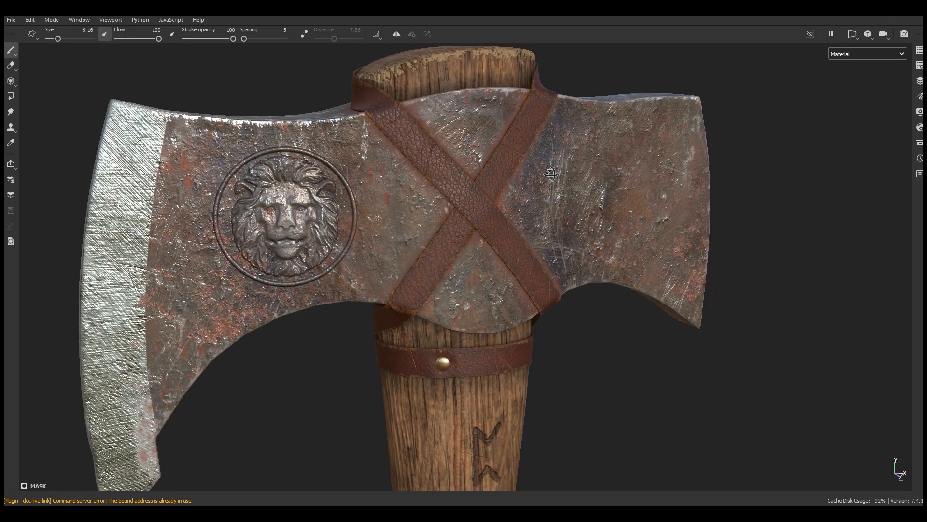
pyautogui.scroll(-3, 478, 96)
pyautogui.scroll(-6, 507, 289)
pyautogui.moveTo(524, 228)
pyautogui.keyDown('alt'); pyautogui.mouseDown()
pyautogui.moveTo(576, 215)
pyautogui.moveTo(431, 210)
pyautogui.moveTo(501, 203)
pyautogui.moveTo(503, 233)
pyautogui.moveTo(412, 240)
pyautogui.moveTo(517, 239)
pyautogui.mouseUp(); pyautogui.keyUp('alt')
pyautogui.scroll(2, 512, 205)
pyautogui.keyDown('alt'); pyautogui.moveTo(516, 198); pyautogui.dragTo(515, 206, button='middle'); pyautogui.keyUp('alt')
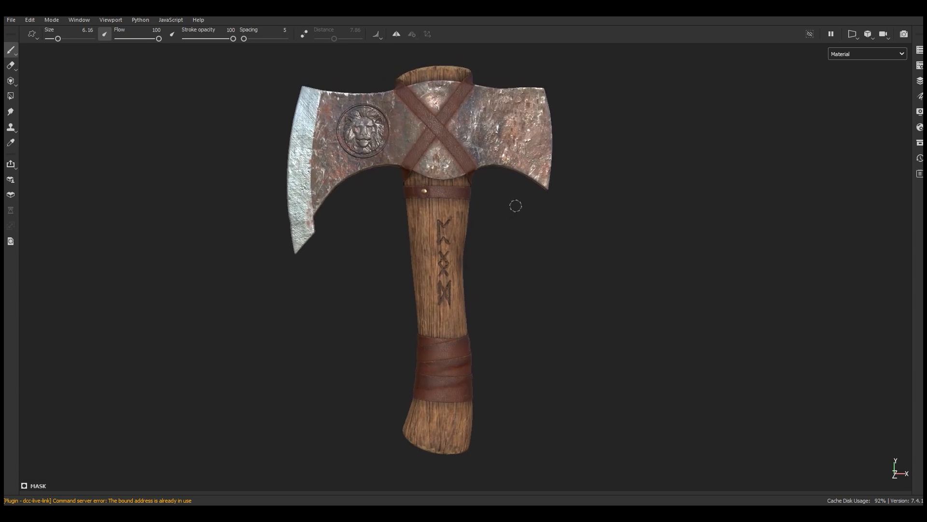
pyautogui.scroll(5, 456, 391)
pyautogui.scroll(-5, 442, 425)
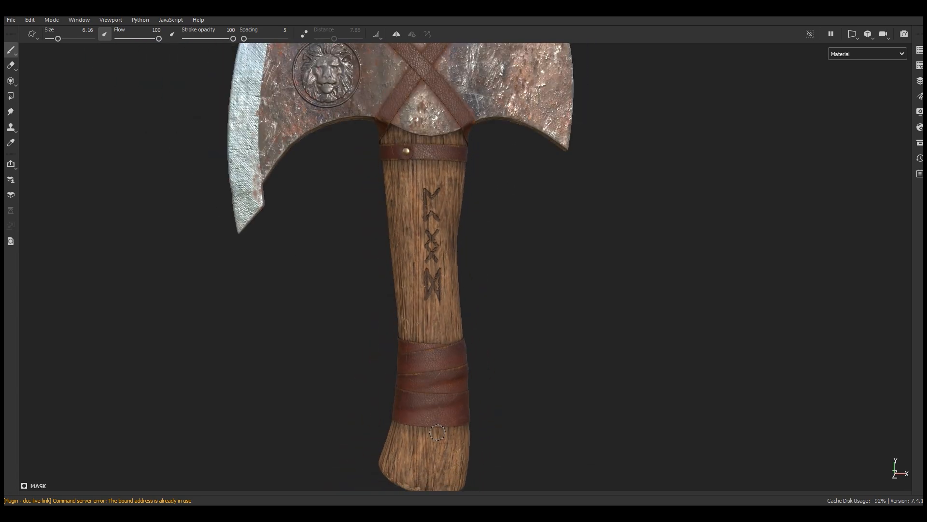